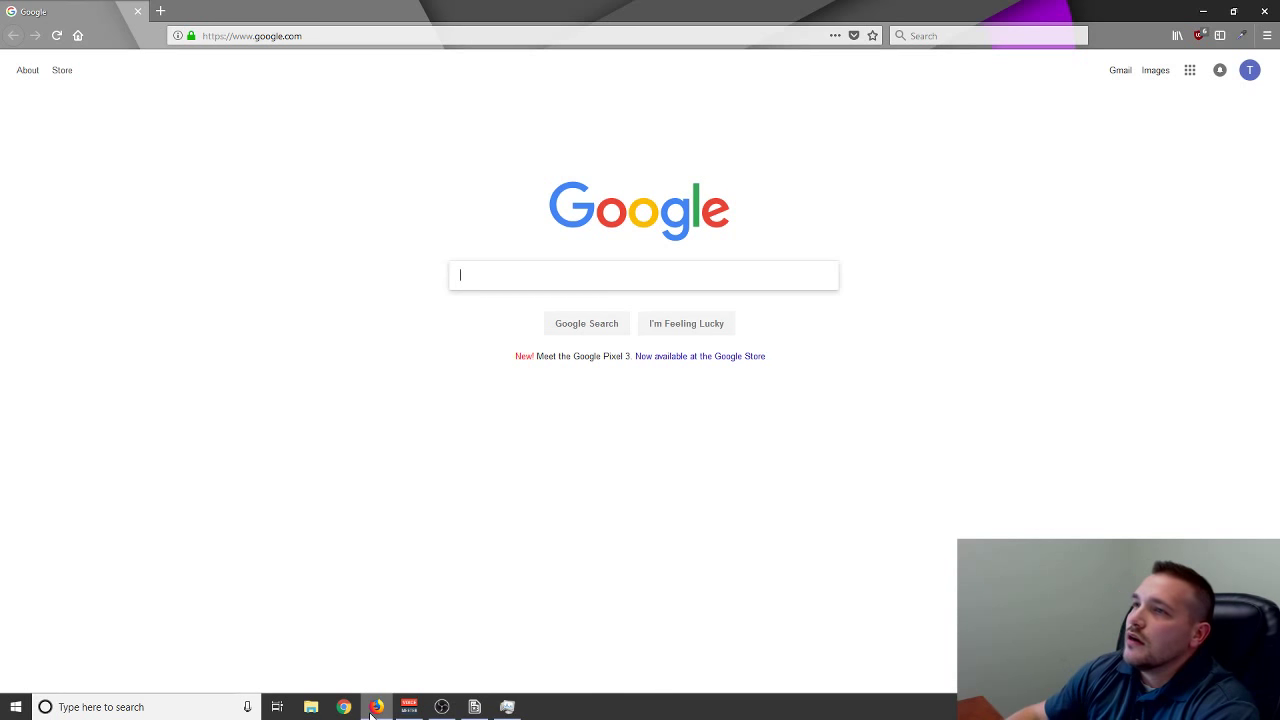
Load settings.dispatchanywhere.net in Firefox to reach the Dispatch Anywhere Settings login page.
left_click(317, 35)
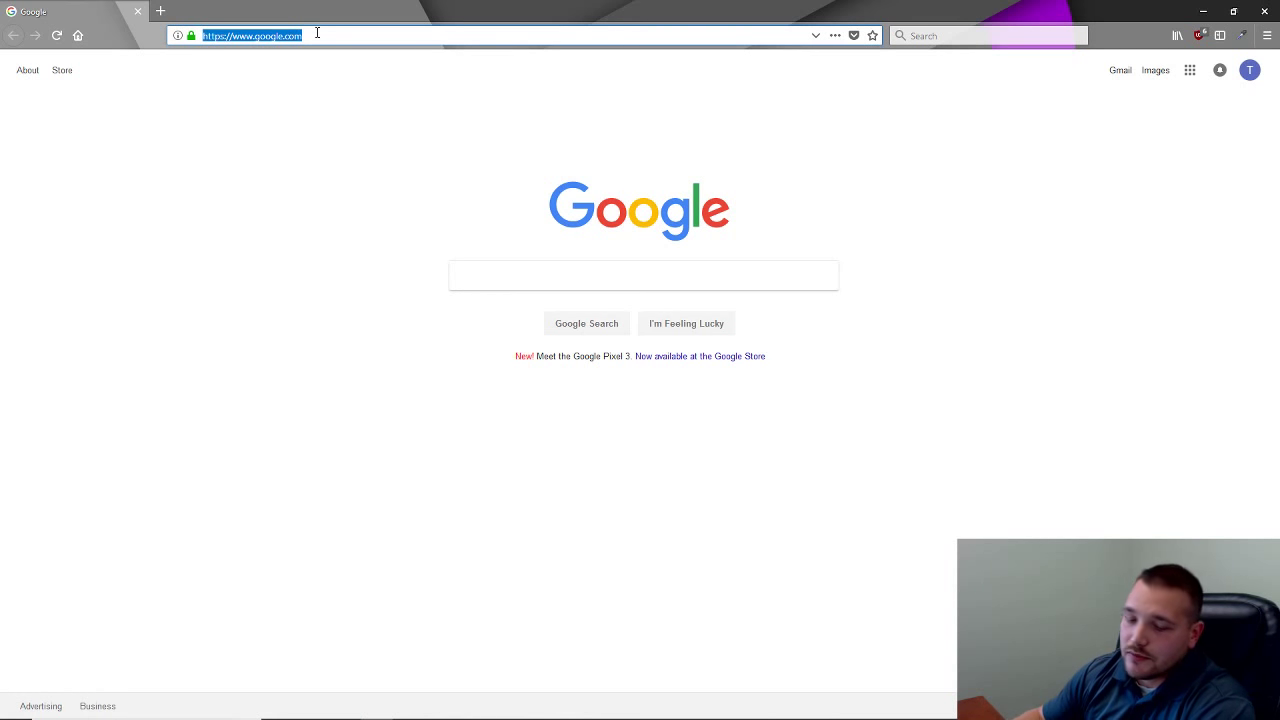
type("setting")
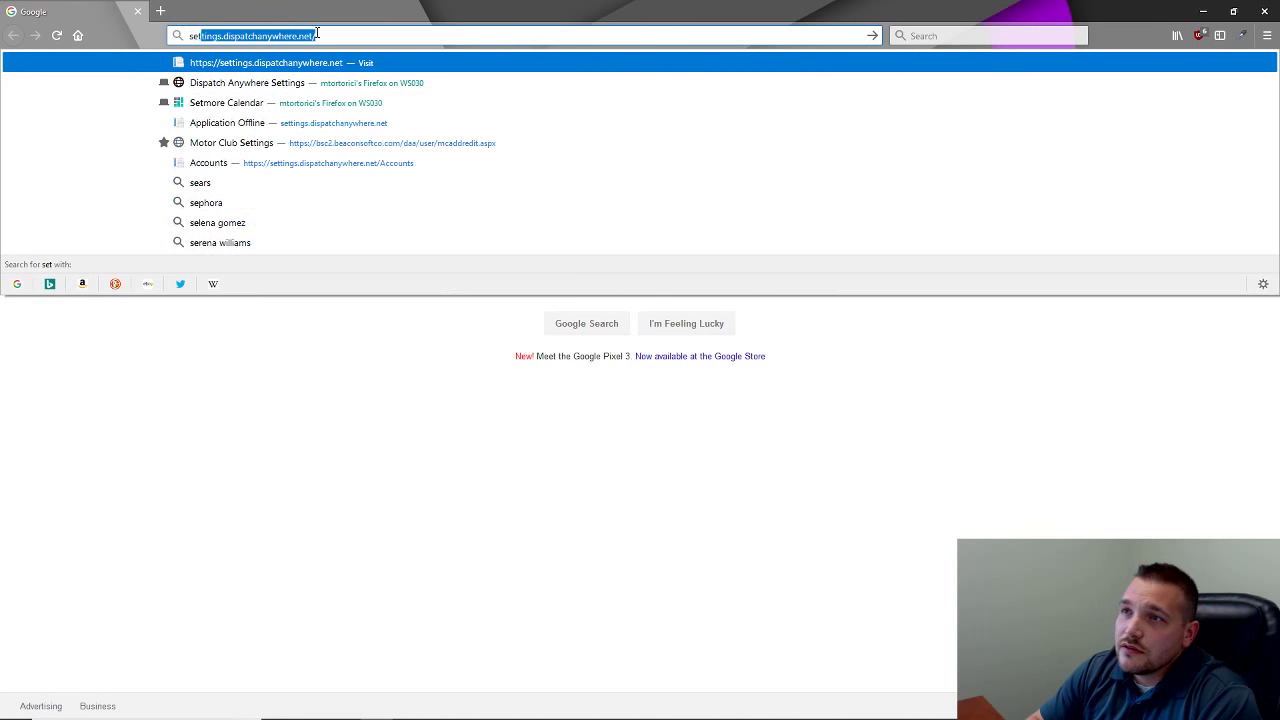
type("s.dispatchany")
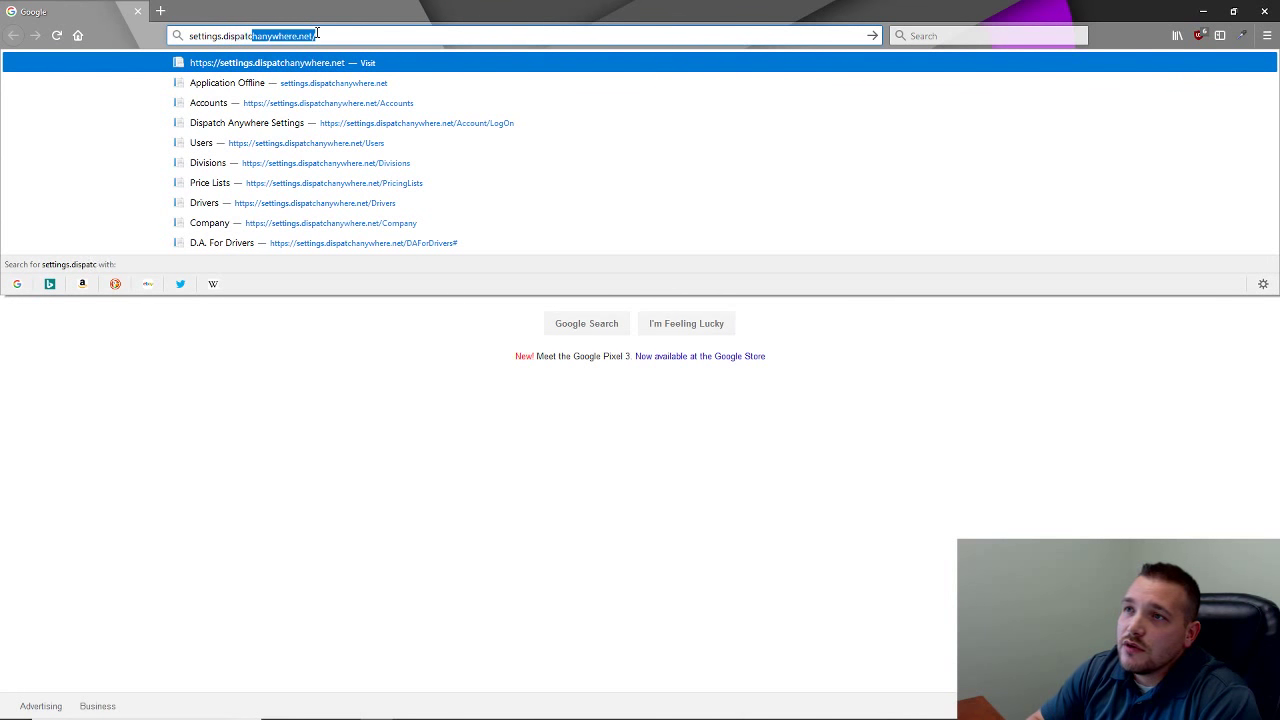
type("where.net")
key("Return")
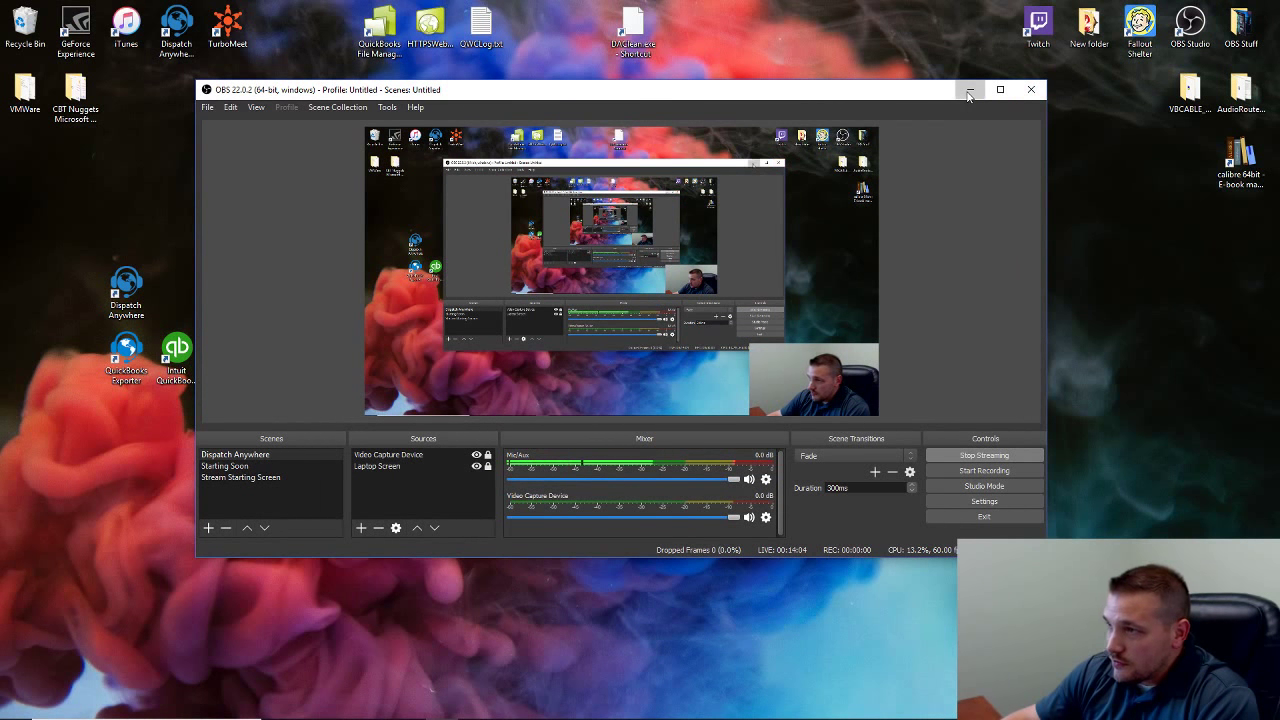
Launch the Dispatch Anywhere desktop app and log in with the user ID and password.
left_click(969, 89)
double_click(143, 292)
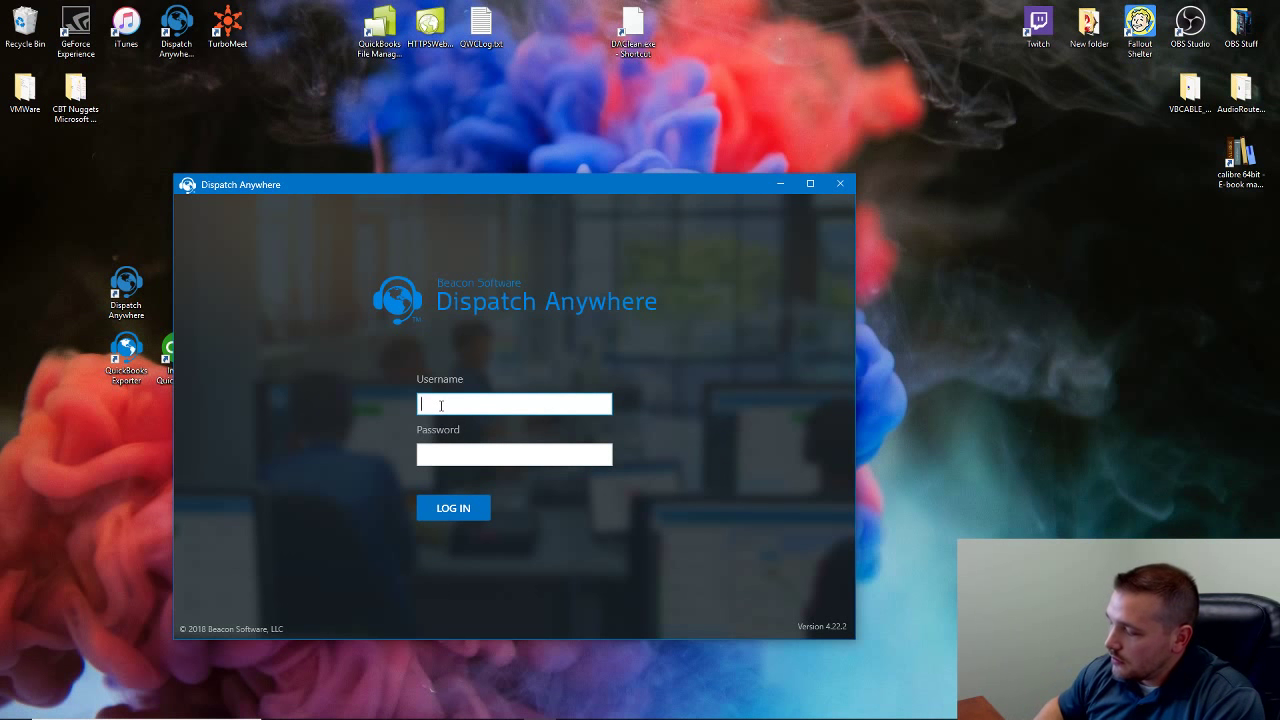
type("11903")
key("Tab")
type("••••")
key("Return")
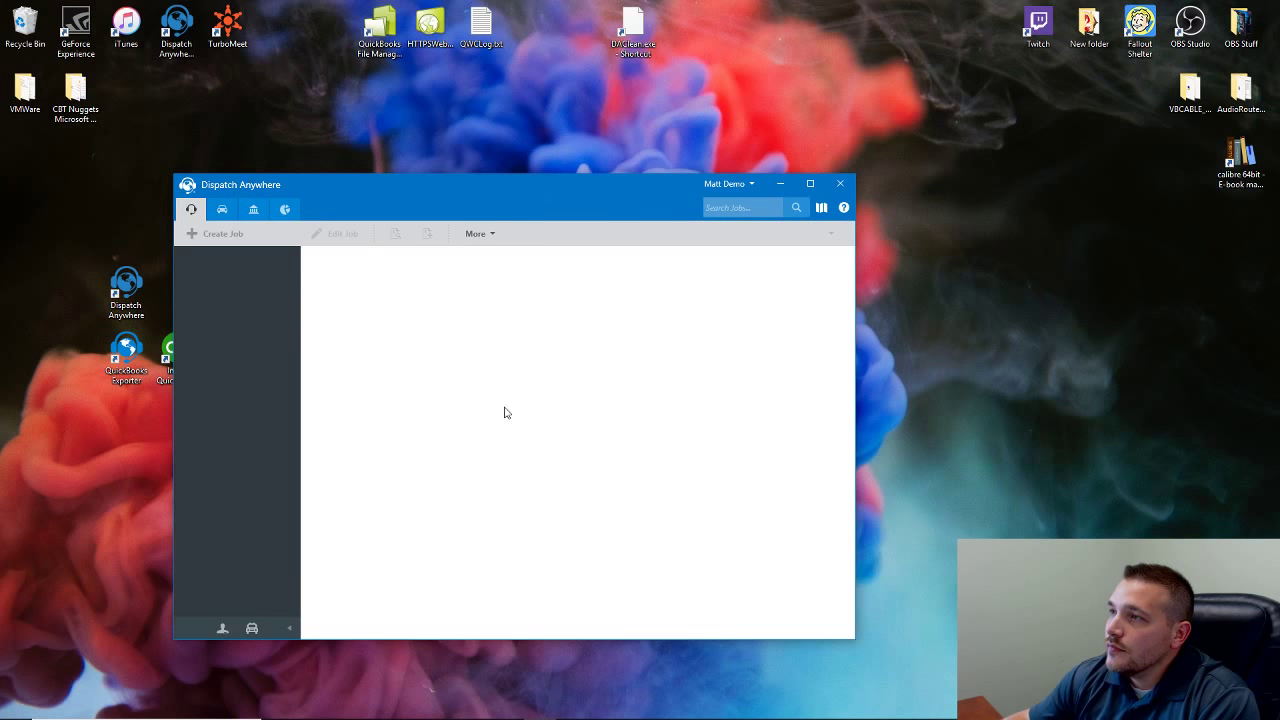
Open the account menu, then close the Dispatch Anywhere desktop app.
left_click(719, 187)
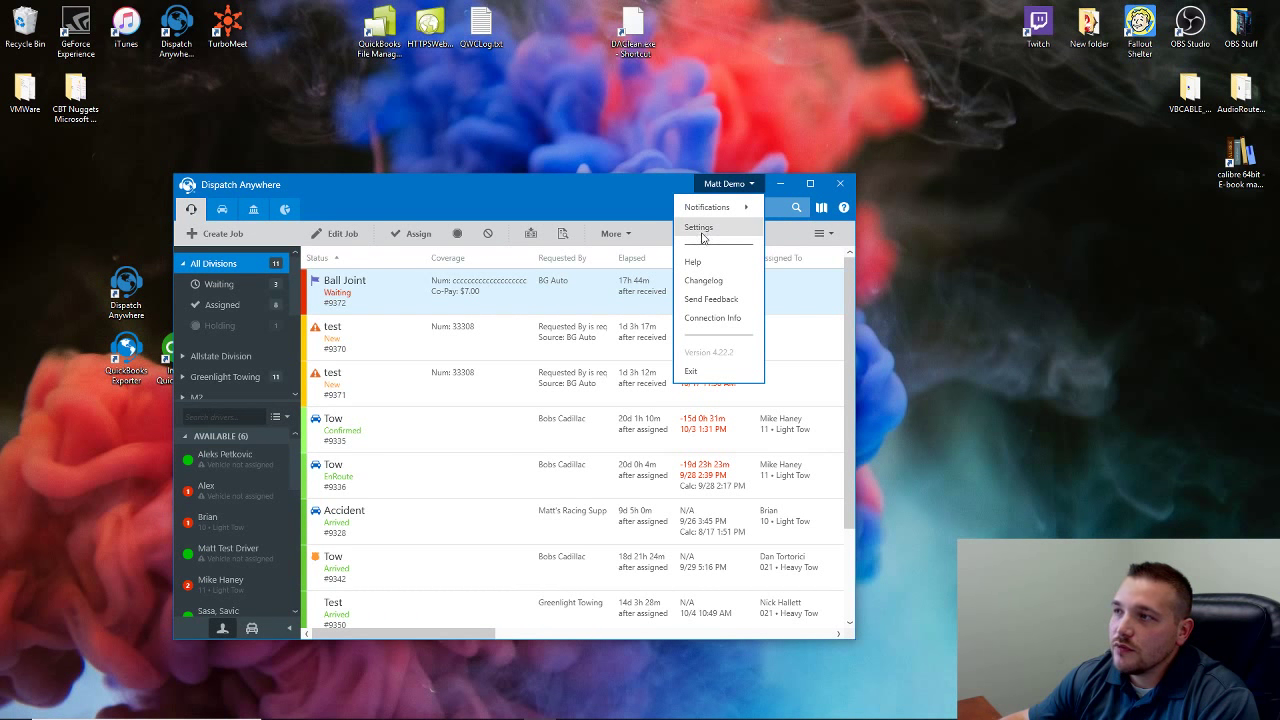
left_click(838, 185)
left_click(838, 185)
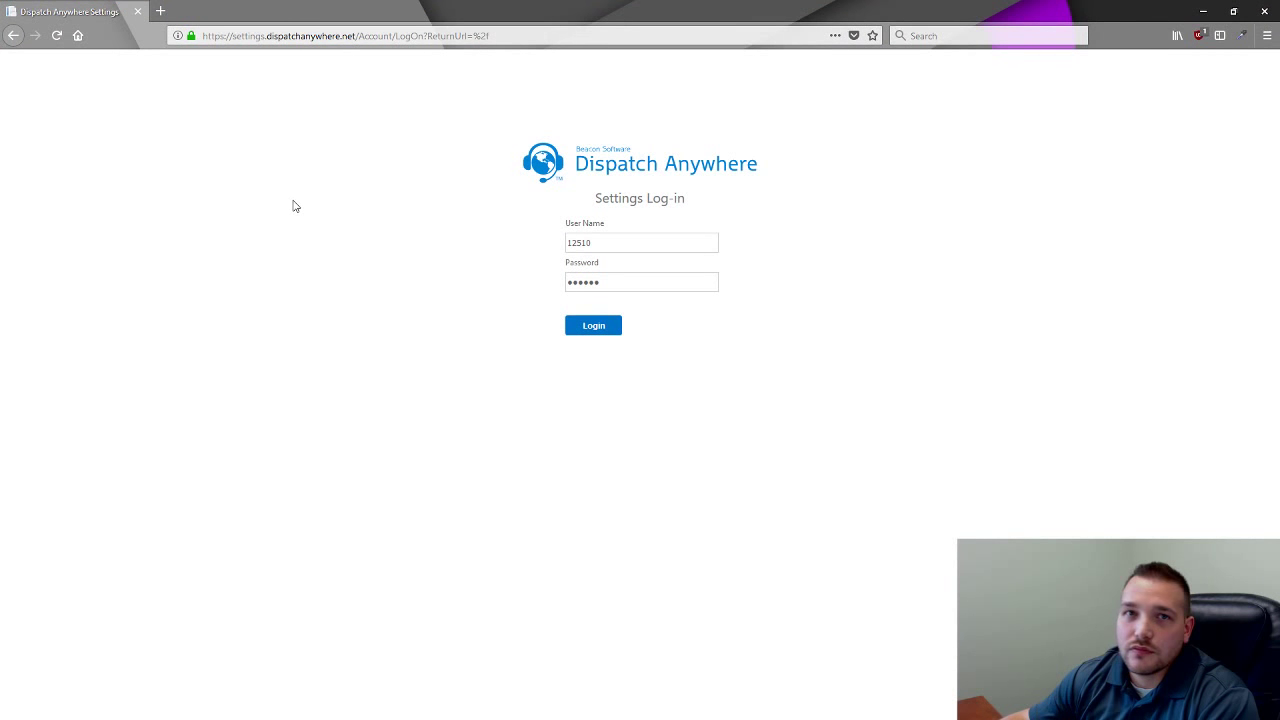
Sign in to the settings site with the user ID and password, declining to save the login, and open Company.
left_click_drag(606, 243, 506, 246)
type("11903")
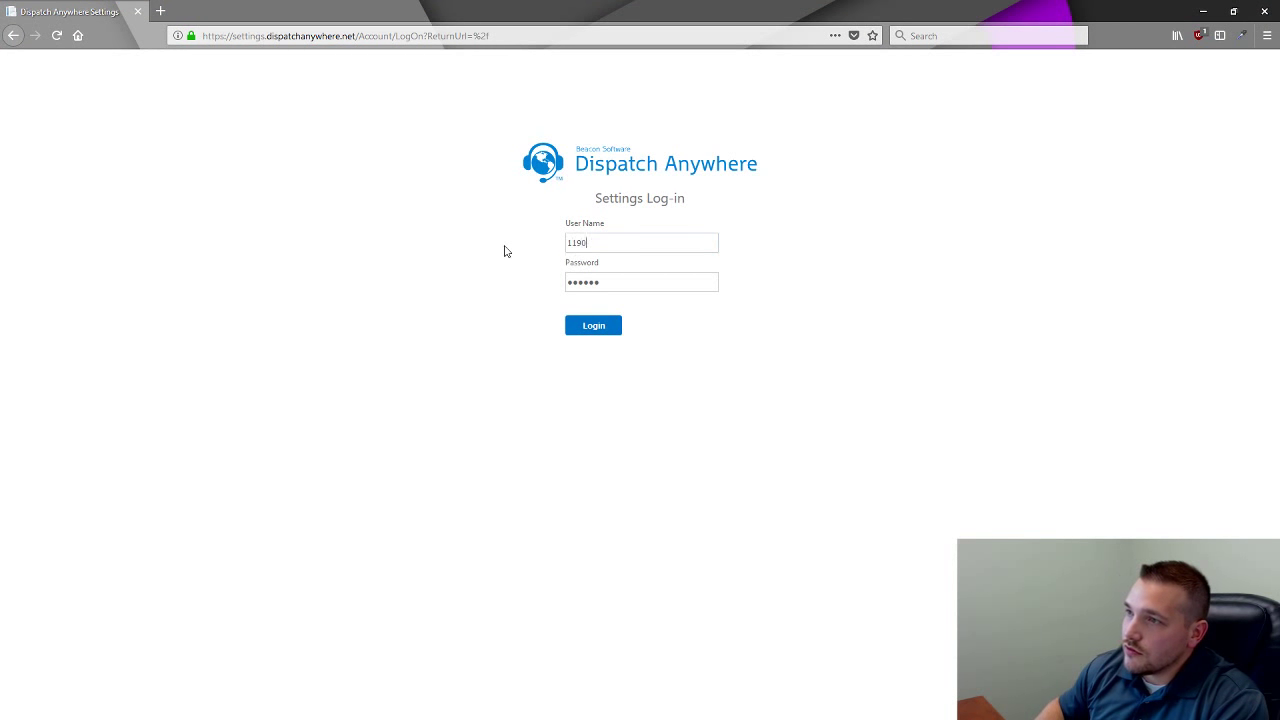
key("Tab")
type("••••")
key("Return")
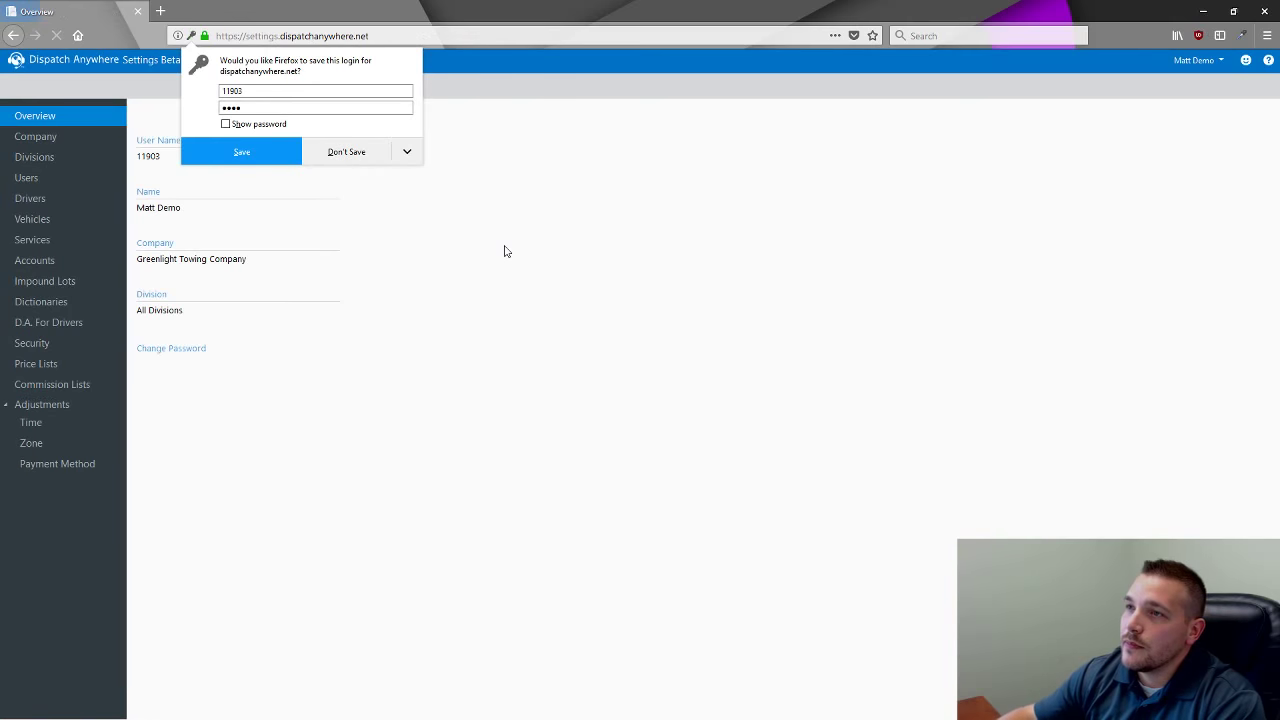
left_click(506, 240)
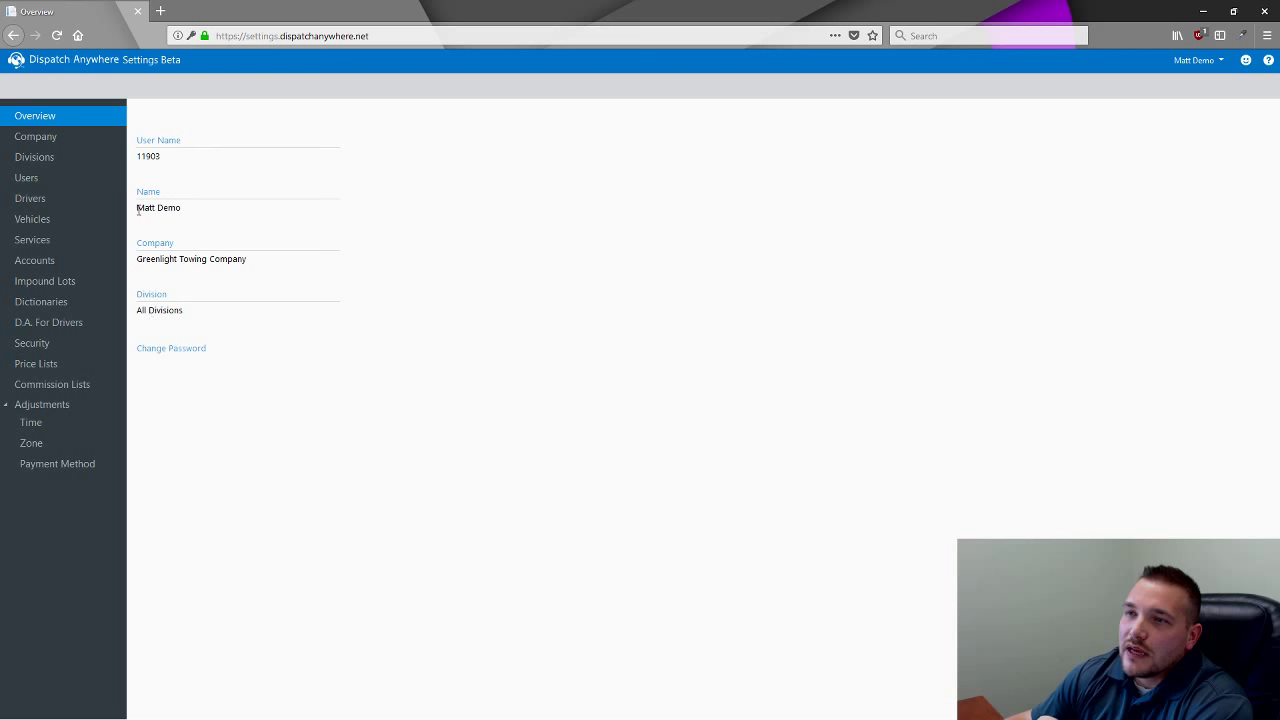
left_click(36, 140)
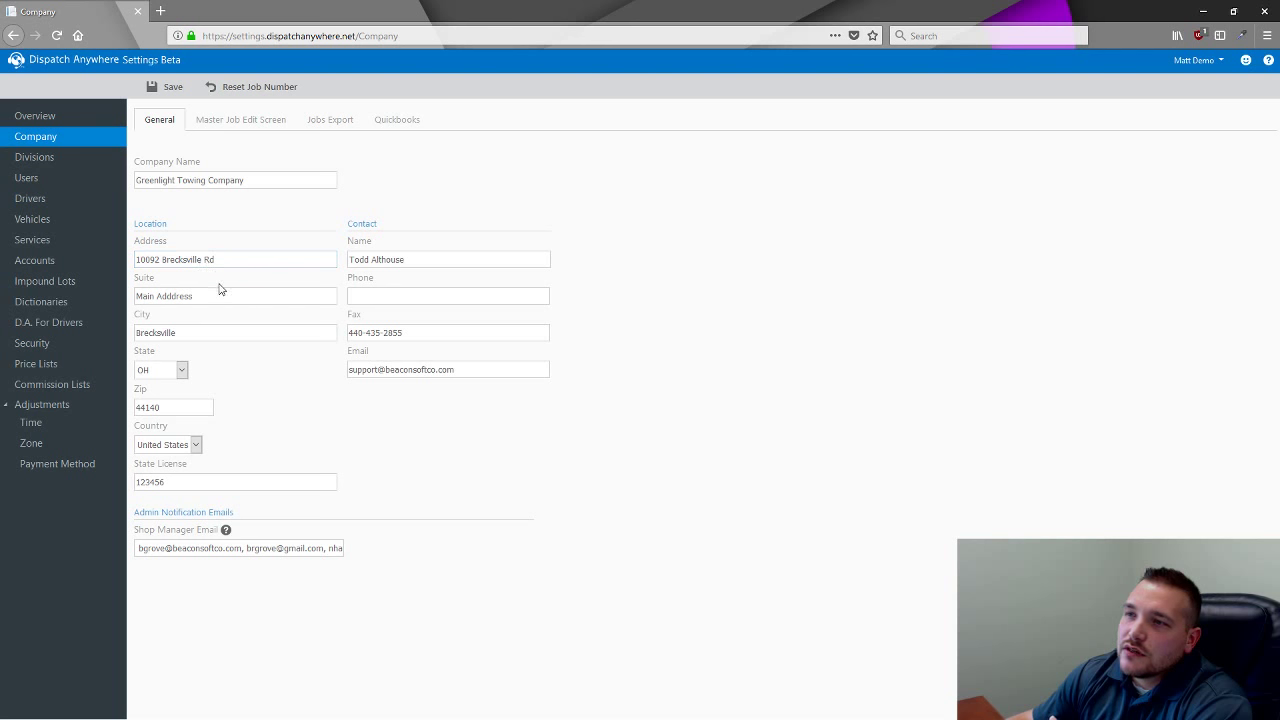
left_click(375, 369)
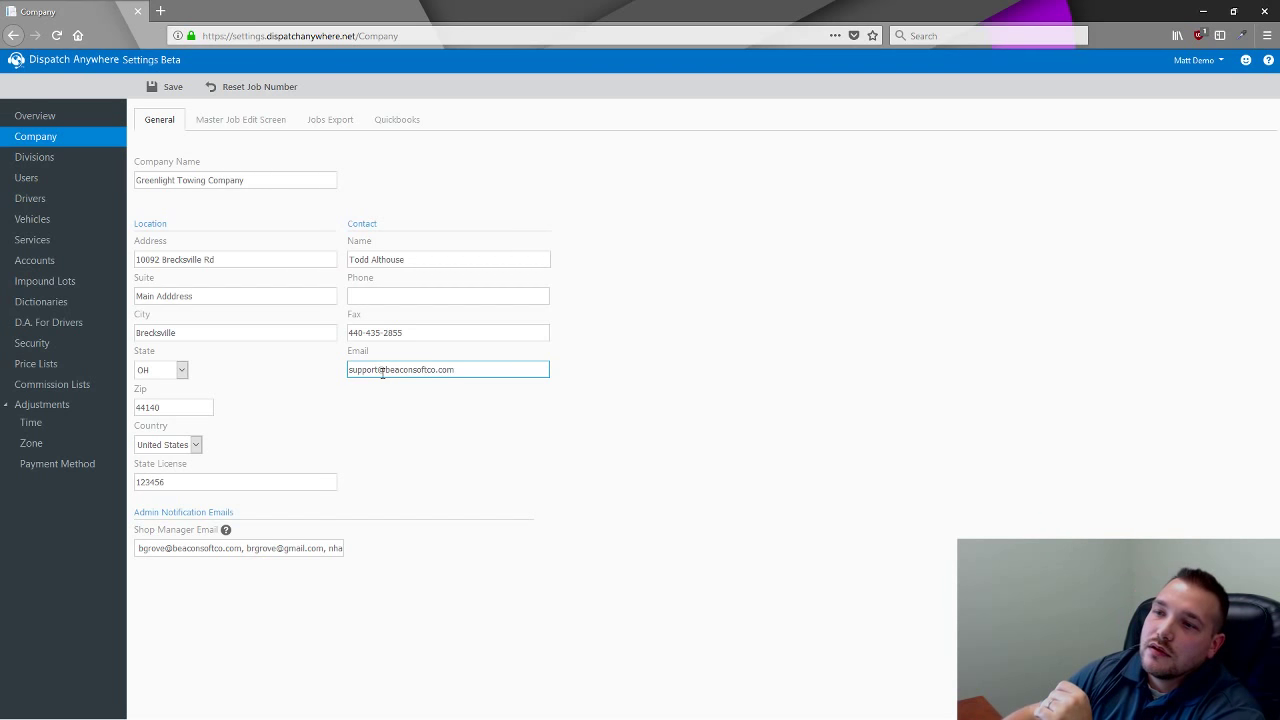
left_click(179, 482)
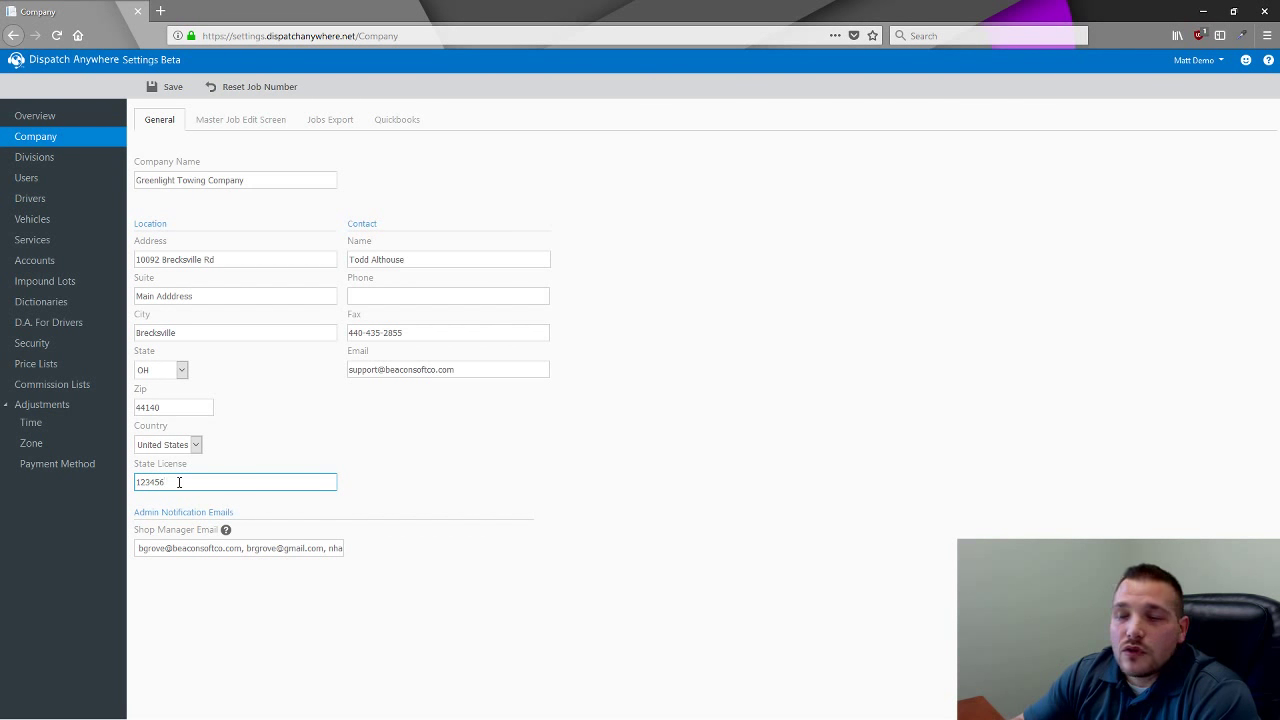
left_click(190, 549)
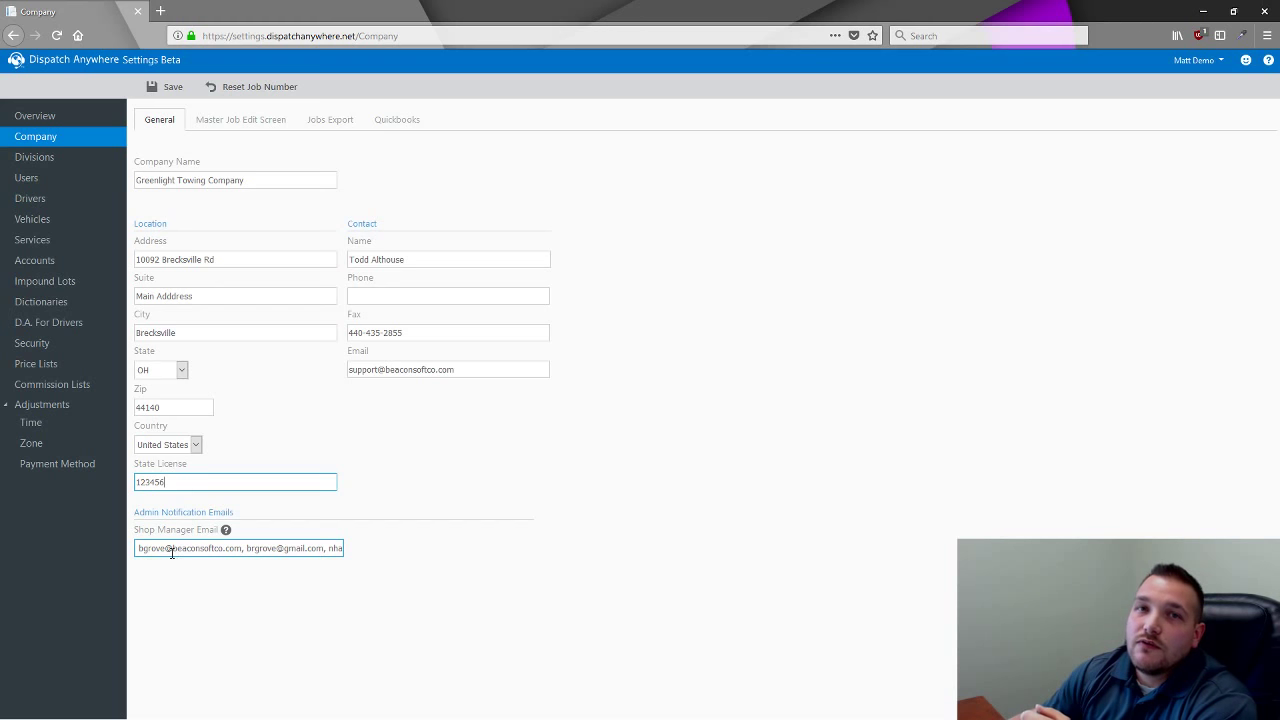
left_click_drag(262, 548, 374, 551)
left_click(308, 548)
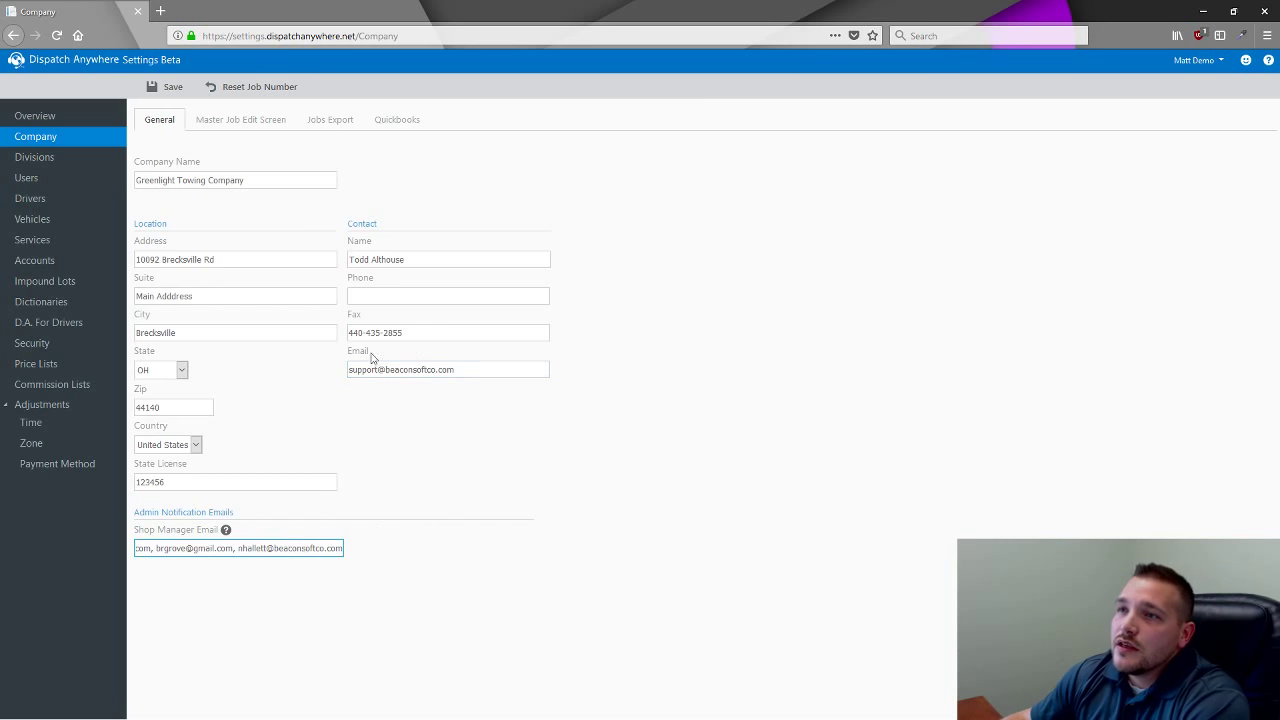
Show the Company Master Job Edit Screen layout with its Requestor, Vehicle and Details sections.
left_click(263, 121)
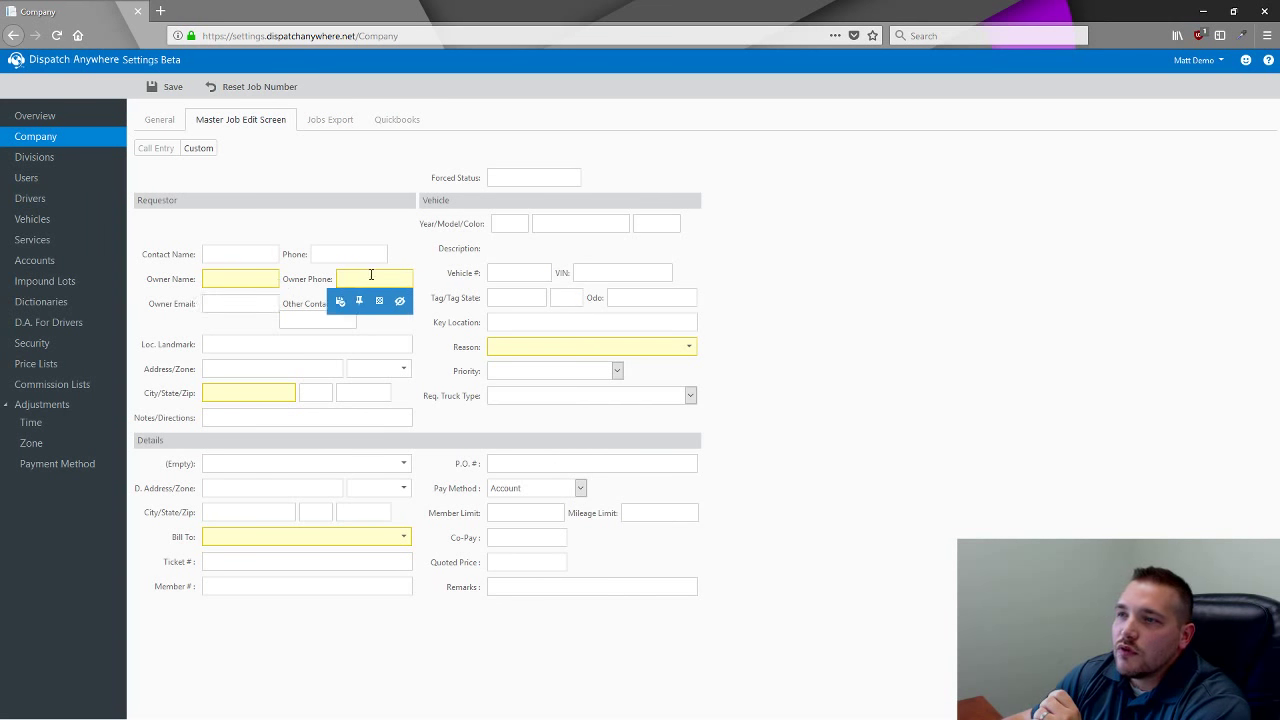
mouse_move(253, 394)
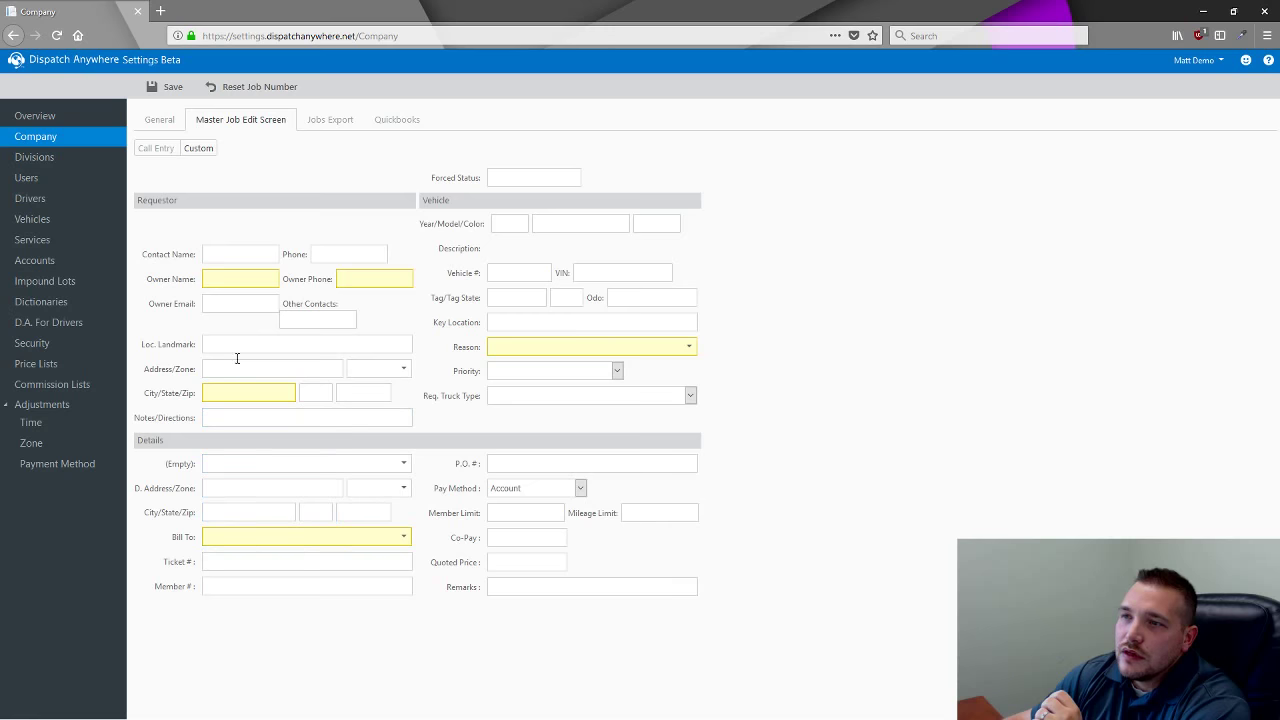
mouse_move(218, 279)
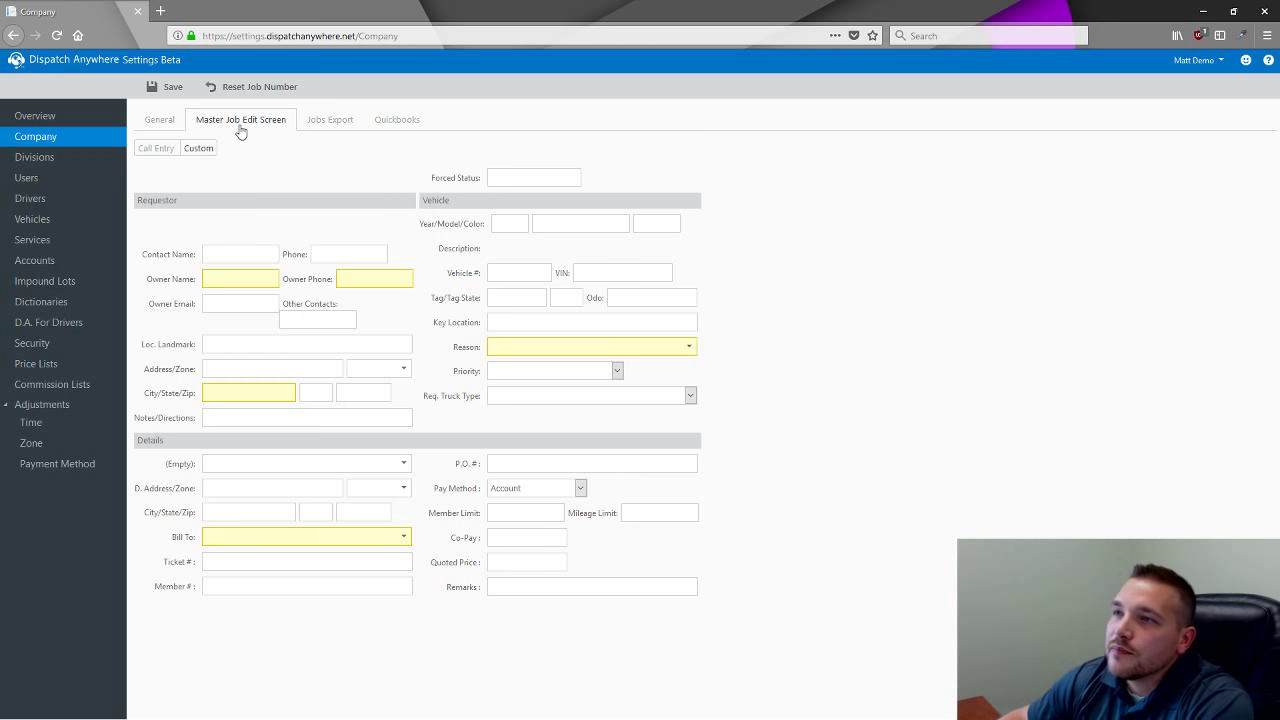
Review the Jobs Export options keeping CSV as the file format, then view the QuickBooks settings.
left_click(337, 134)
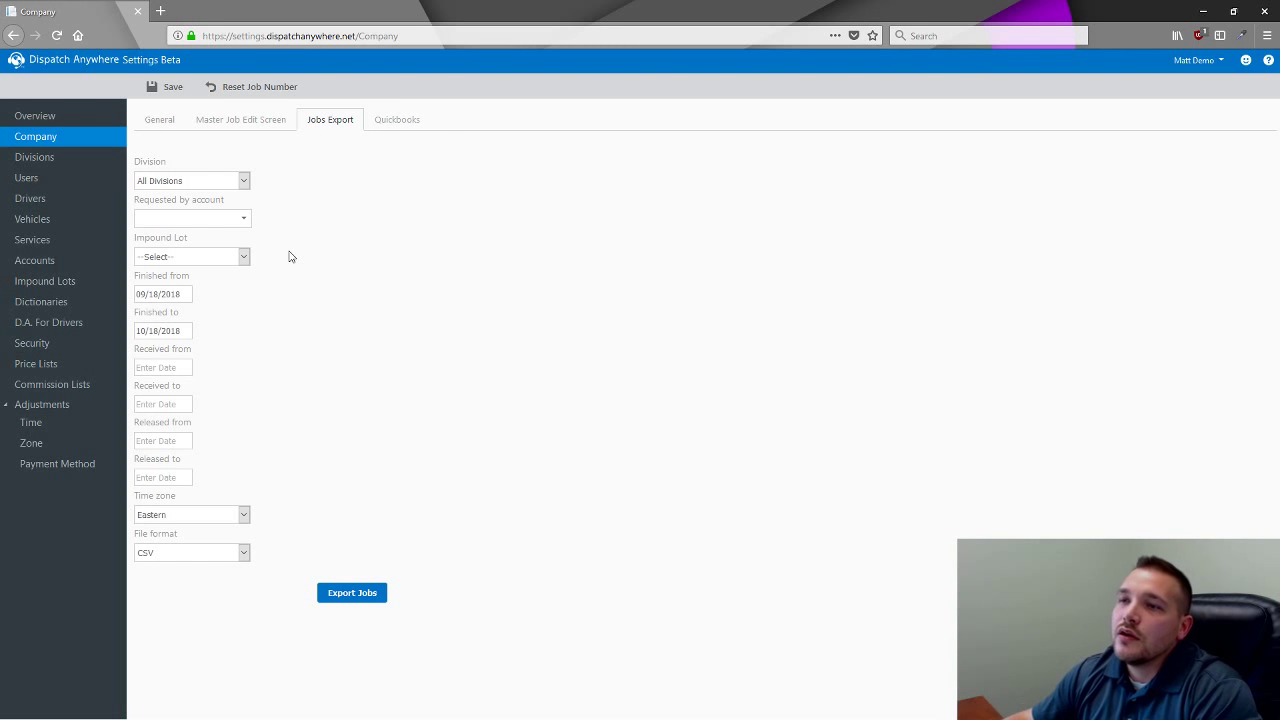
left_click(227, 558)
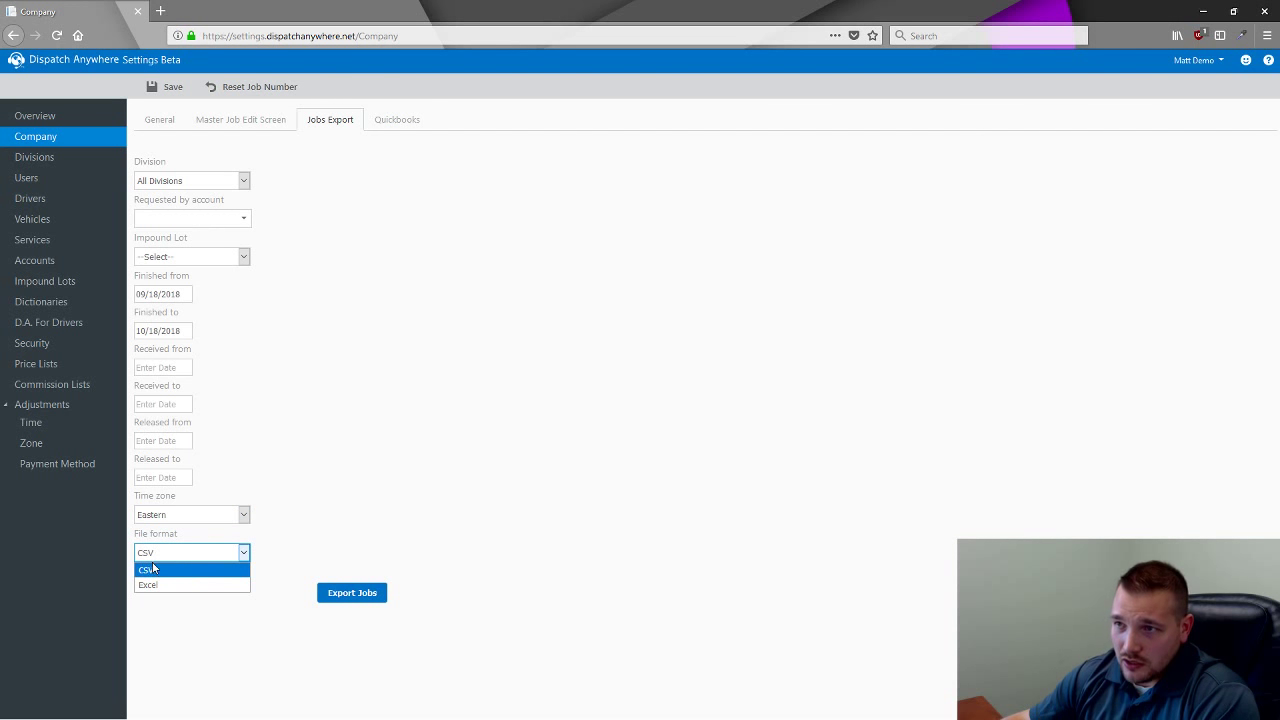
left_click(293, 229)
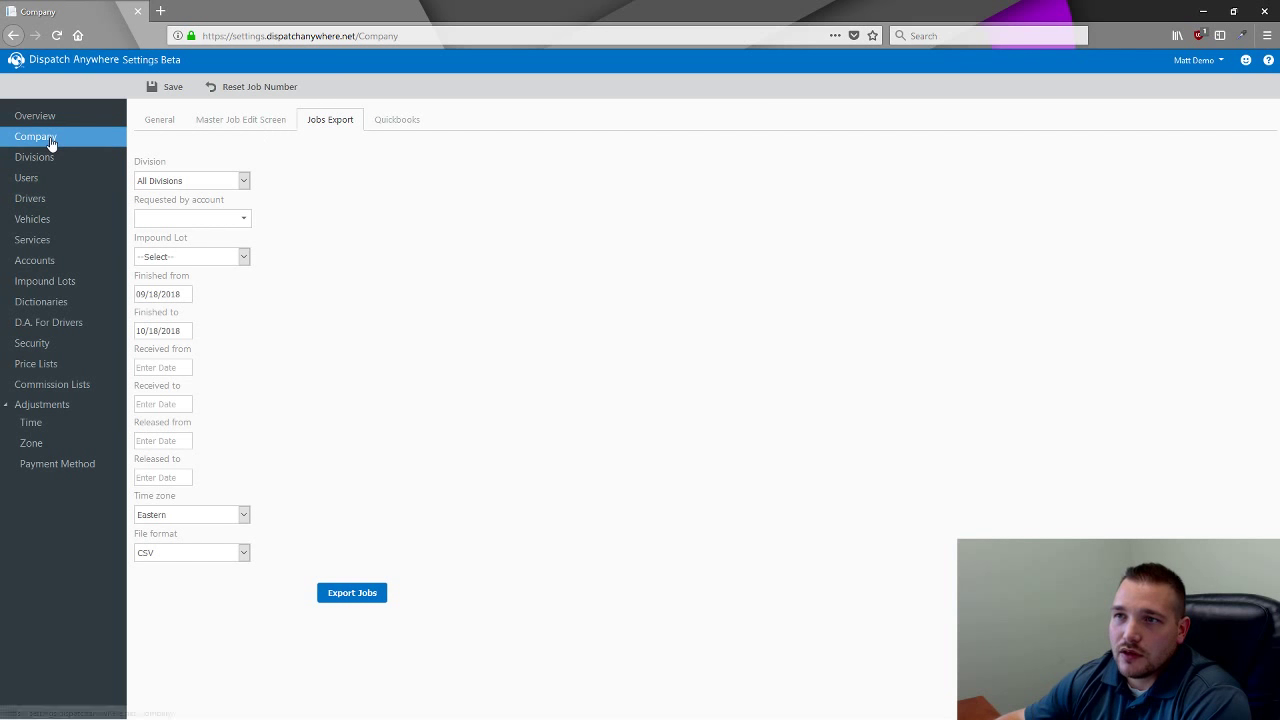
left_click(391, 130)
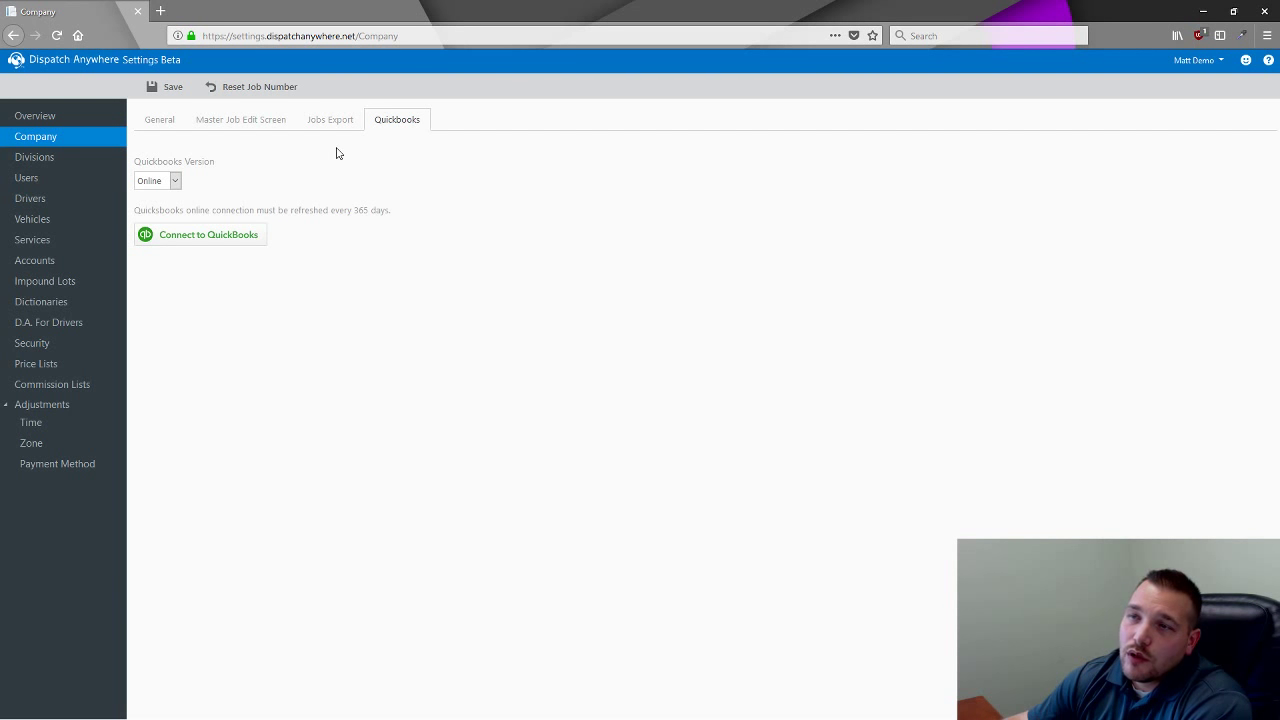
Switch the QuickBooks version to Desktop and then back to Online.
left_click(174, 181)
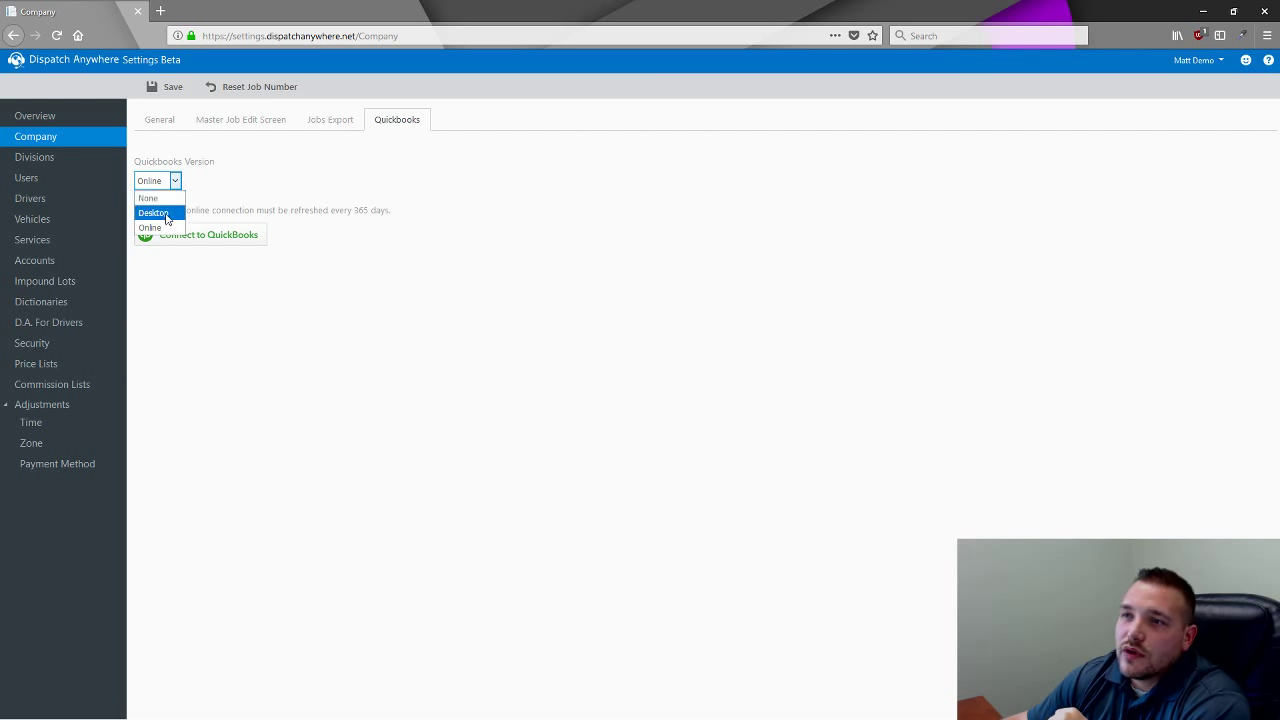
left_click(153, 213)
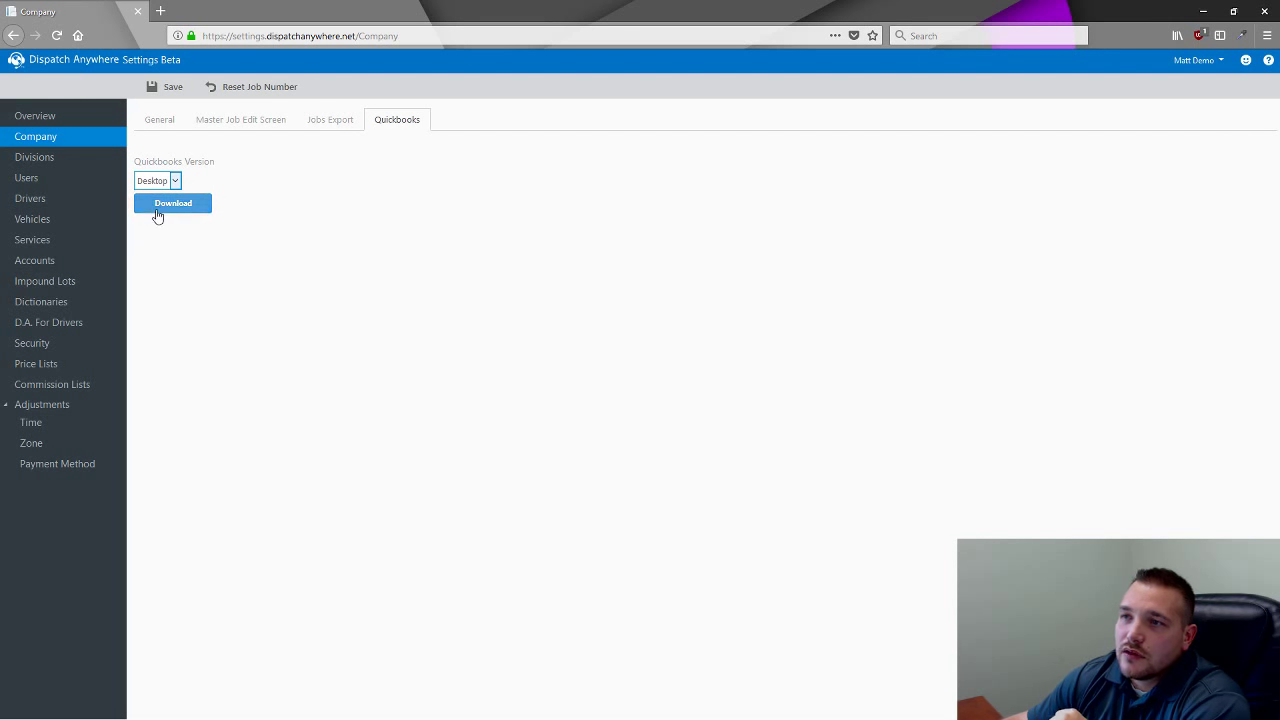
left_click(174, 181)
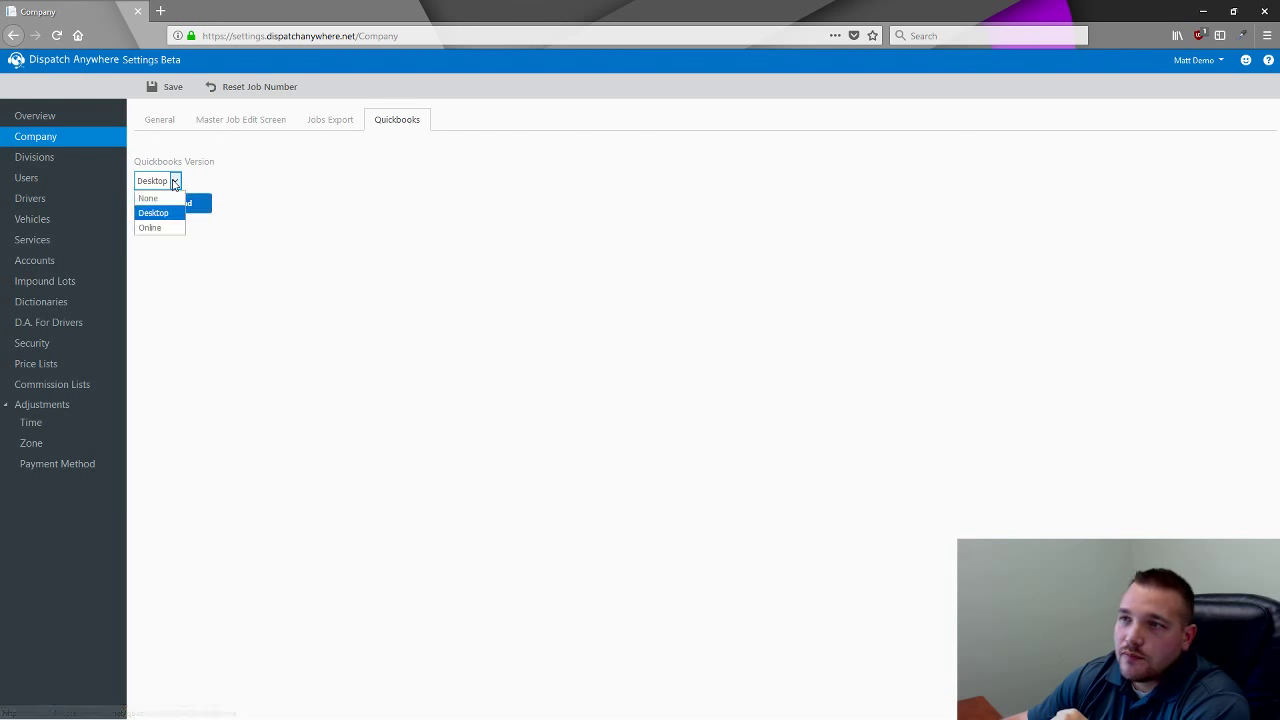
left_click(152, 228)
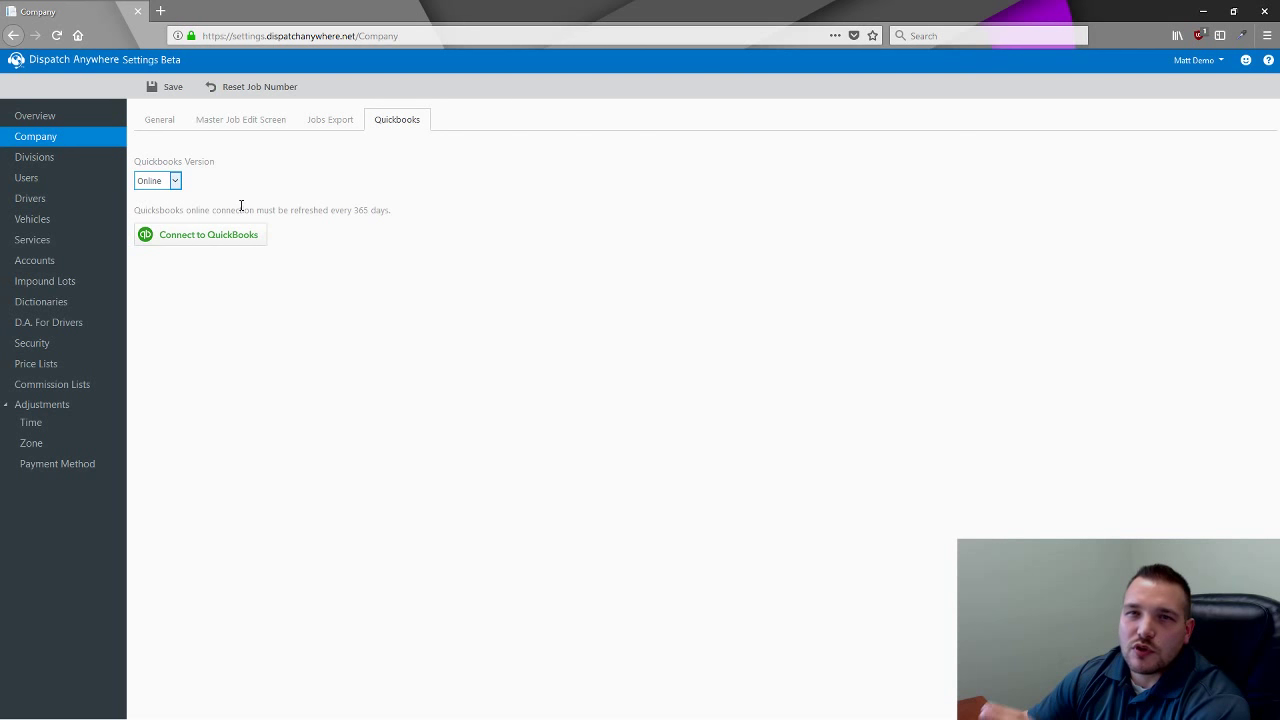
Go to Divisions, leaving the Company page without saving.
left_click(96, 161)
left_click(722, 316)
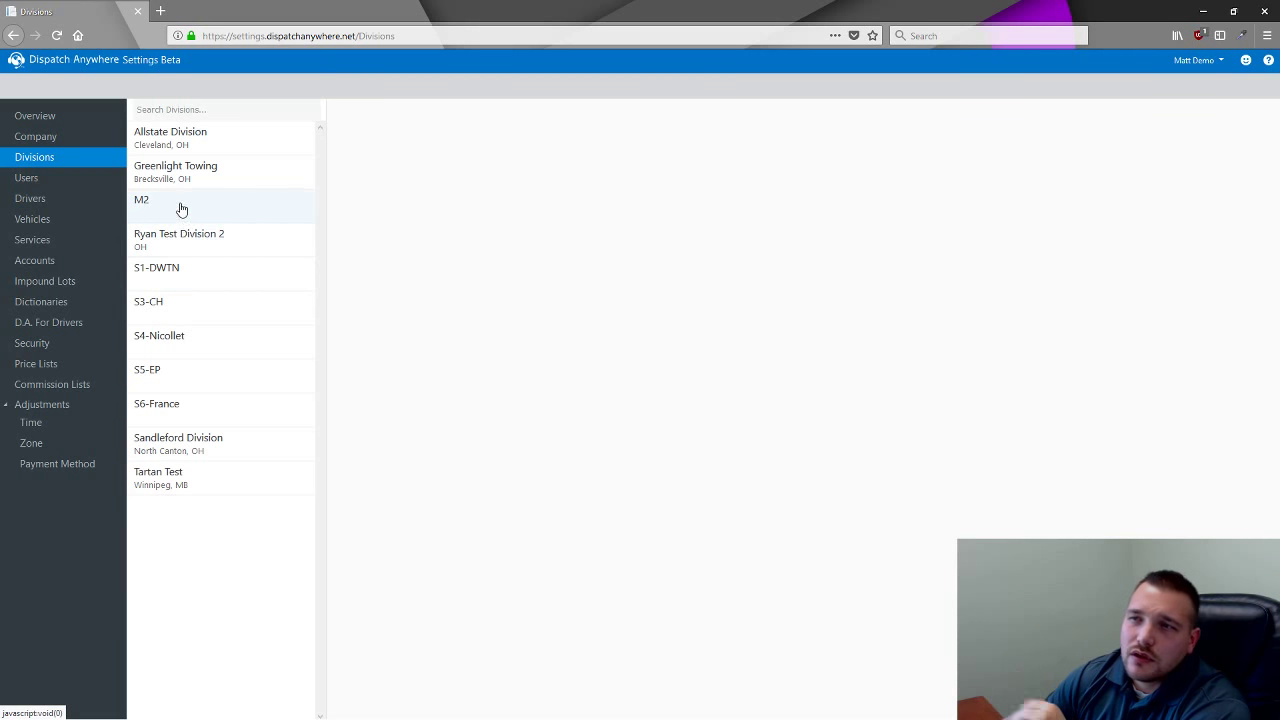
Open the Greenlight Towing division's General details and focus its State License field.
left_click(178, 172)
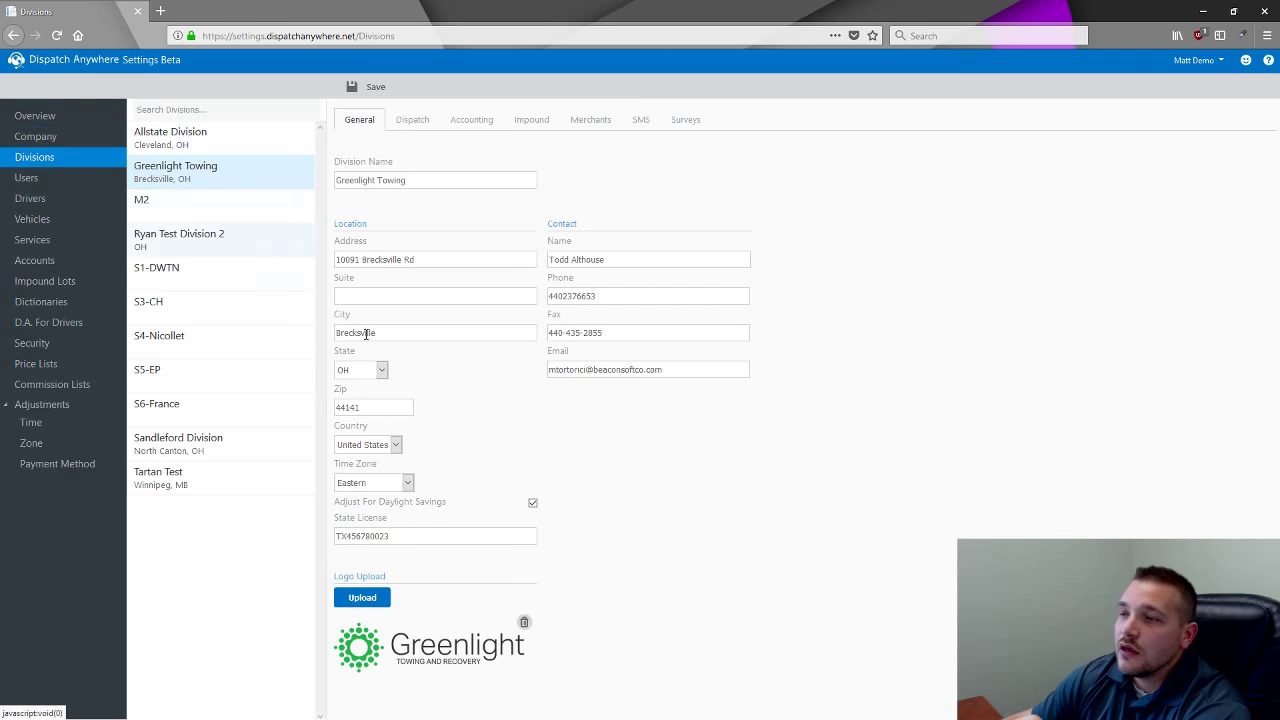
left_click(402, 537)
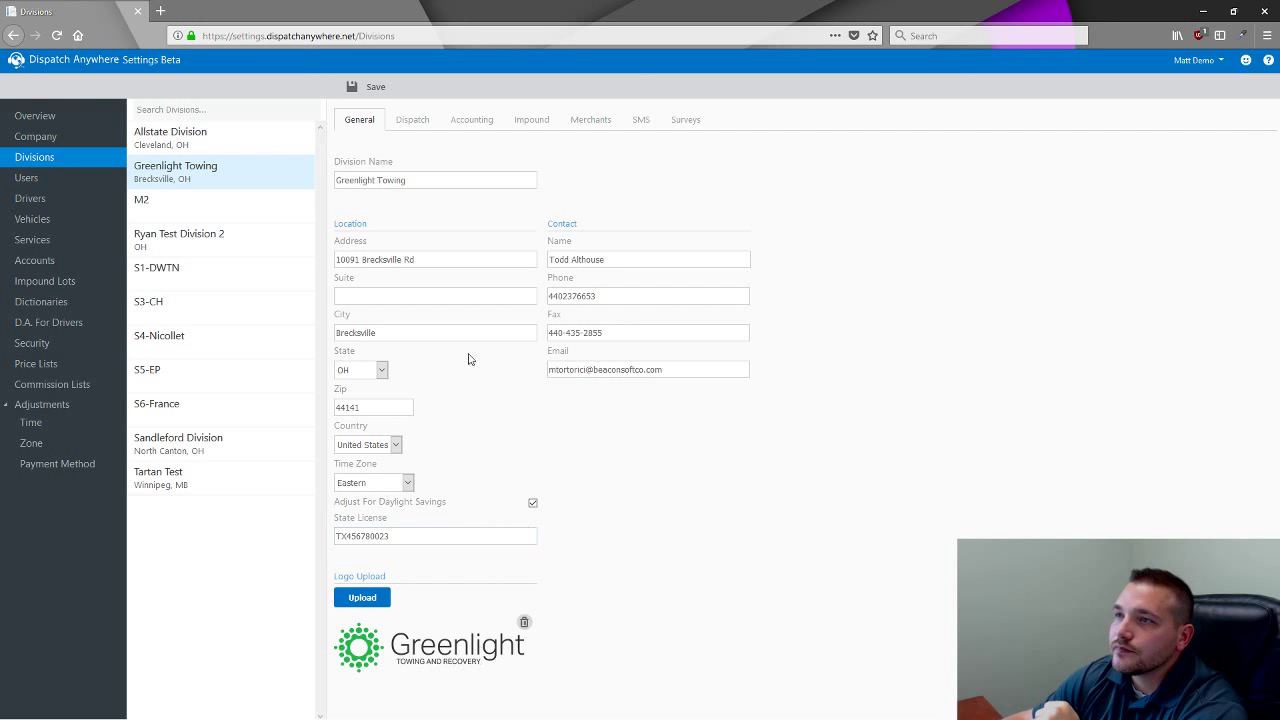
Open the division's Dispatch settings and edit the Clear Time Check value, entering 5 and 999.
left_click(410, 127)
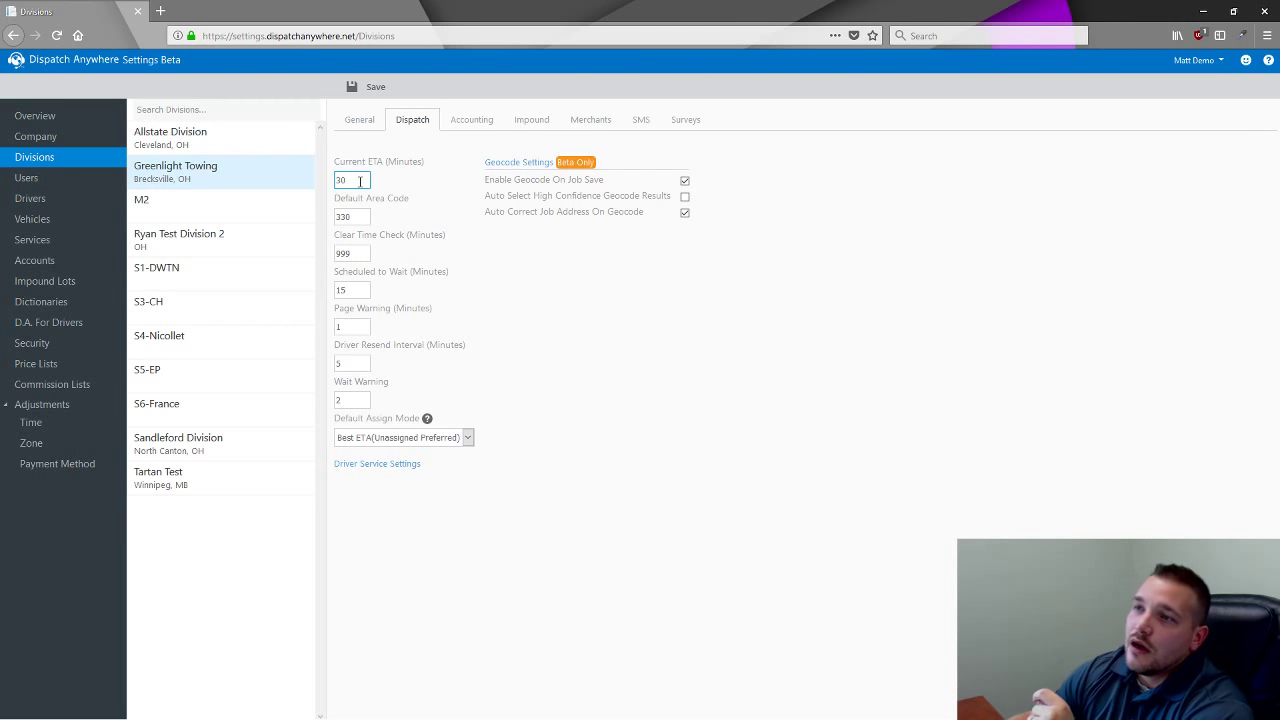
left_click(359, 216)
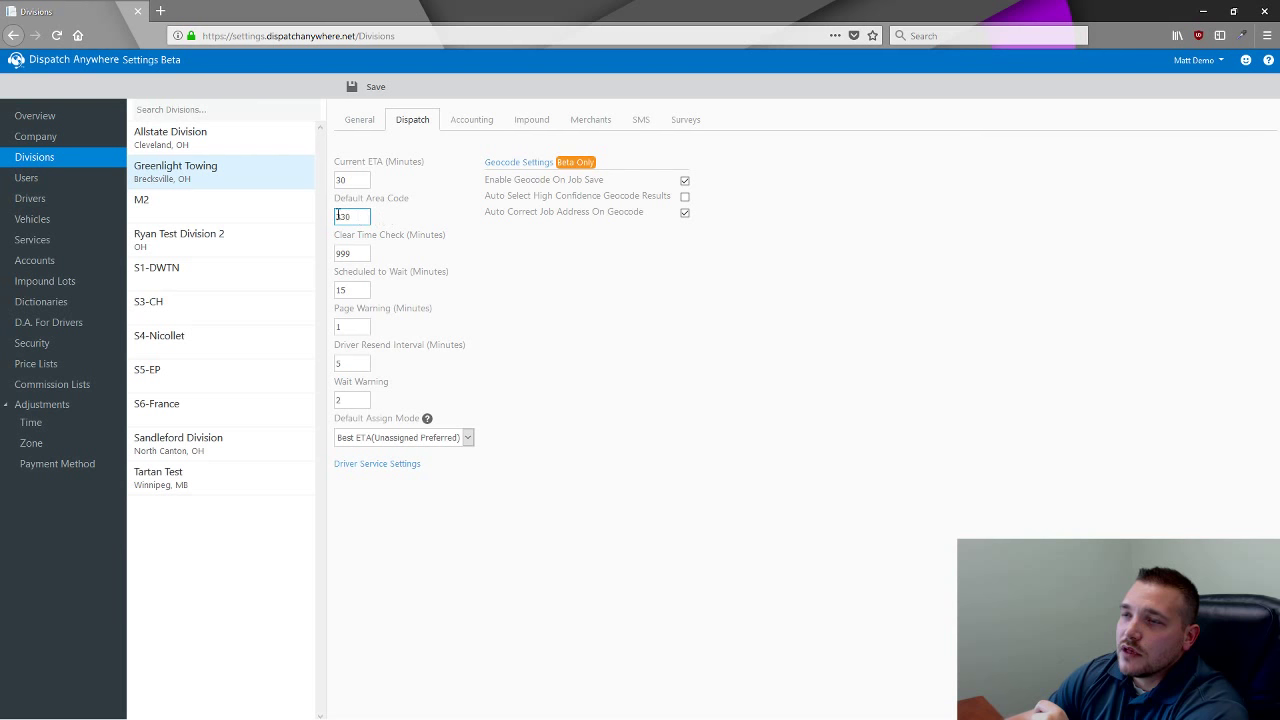
left_click(364, 254)
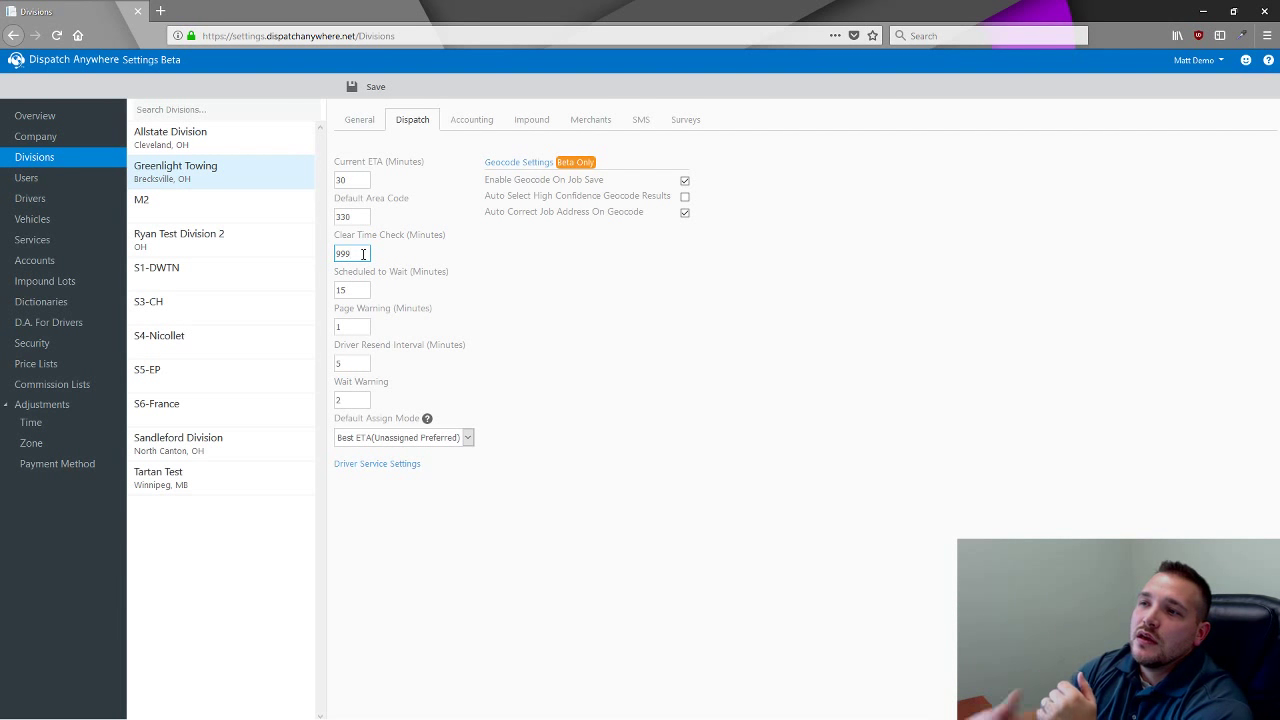
left_click_drag(363, 254, 339, 249)
type("5")
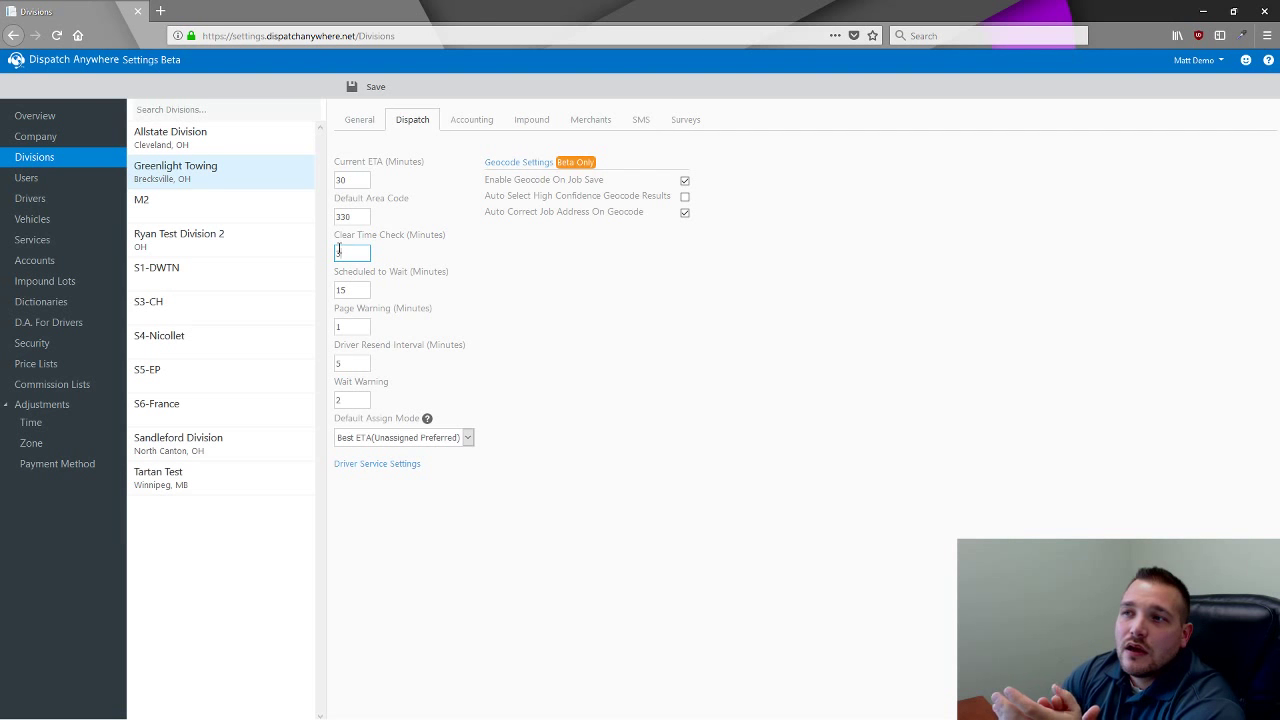
type("999")
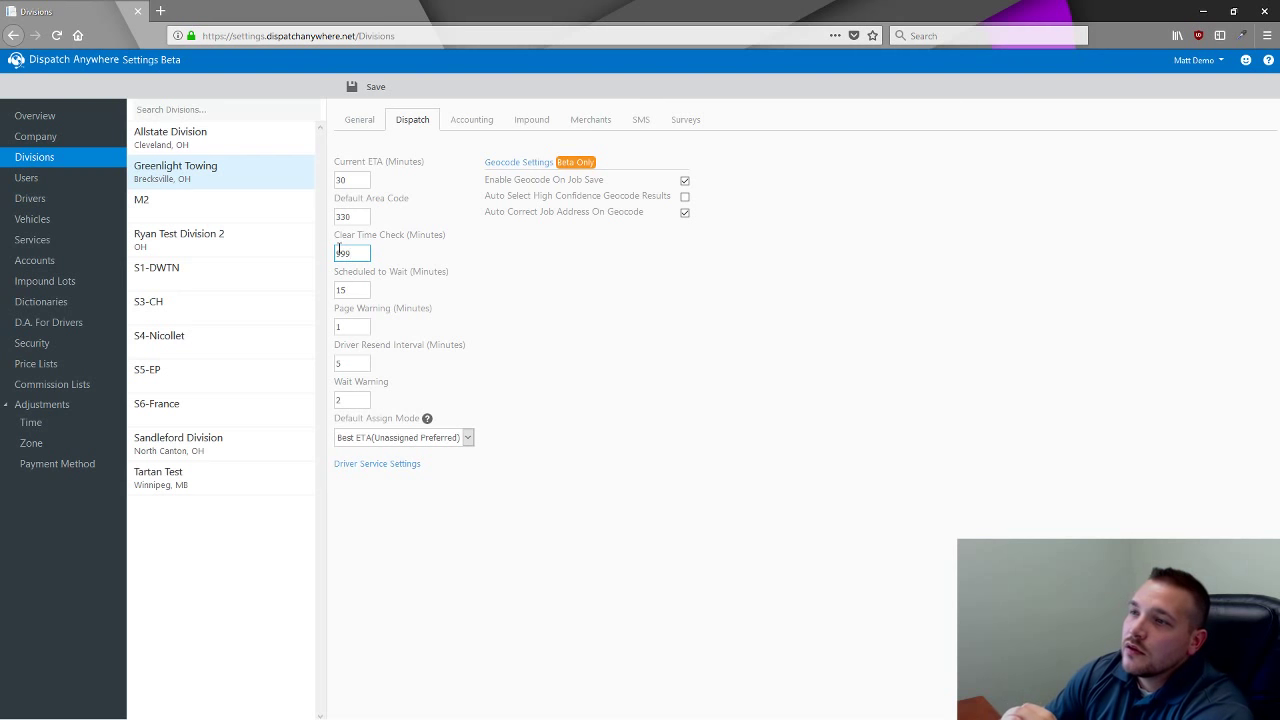
Set Scheduled to Wait to 90, Driver Resend Interval to 3 and Wait Warning to 15.
left_click(362, 290)
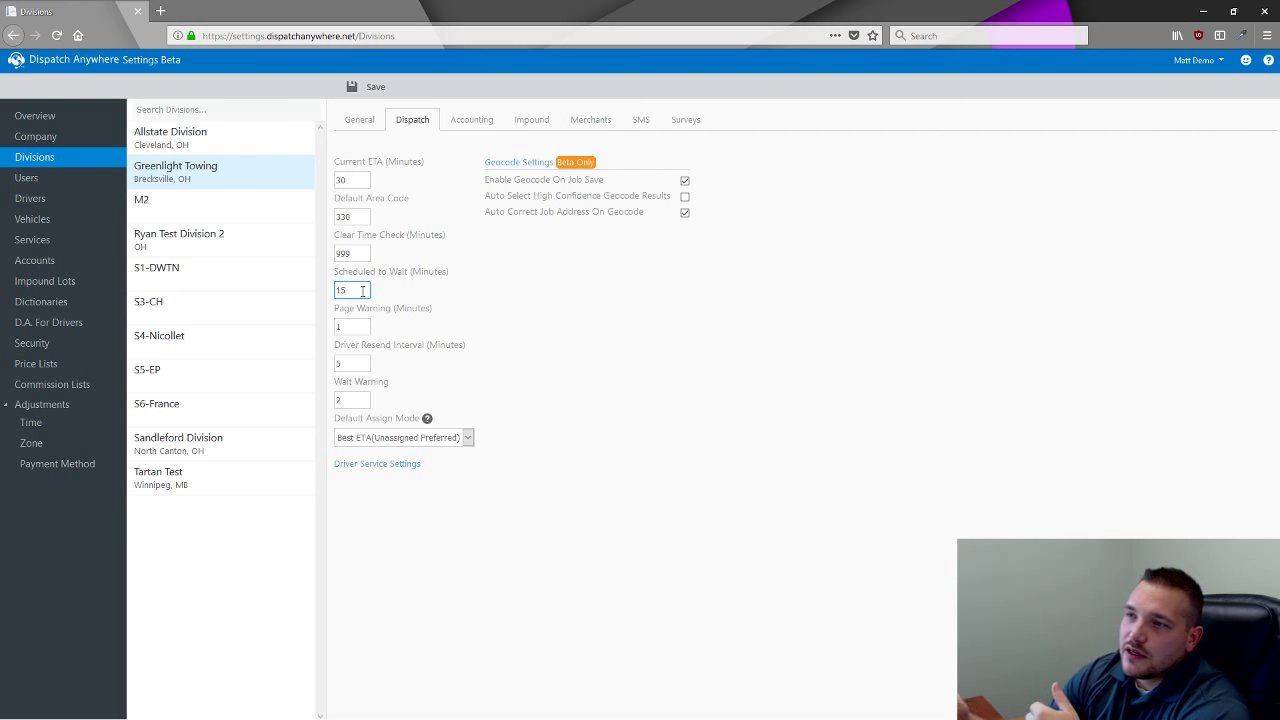
double_click(362, 290)
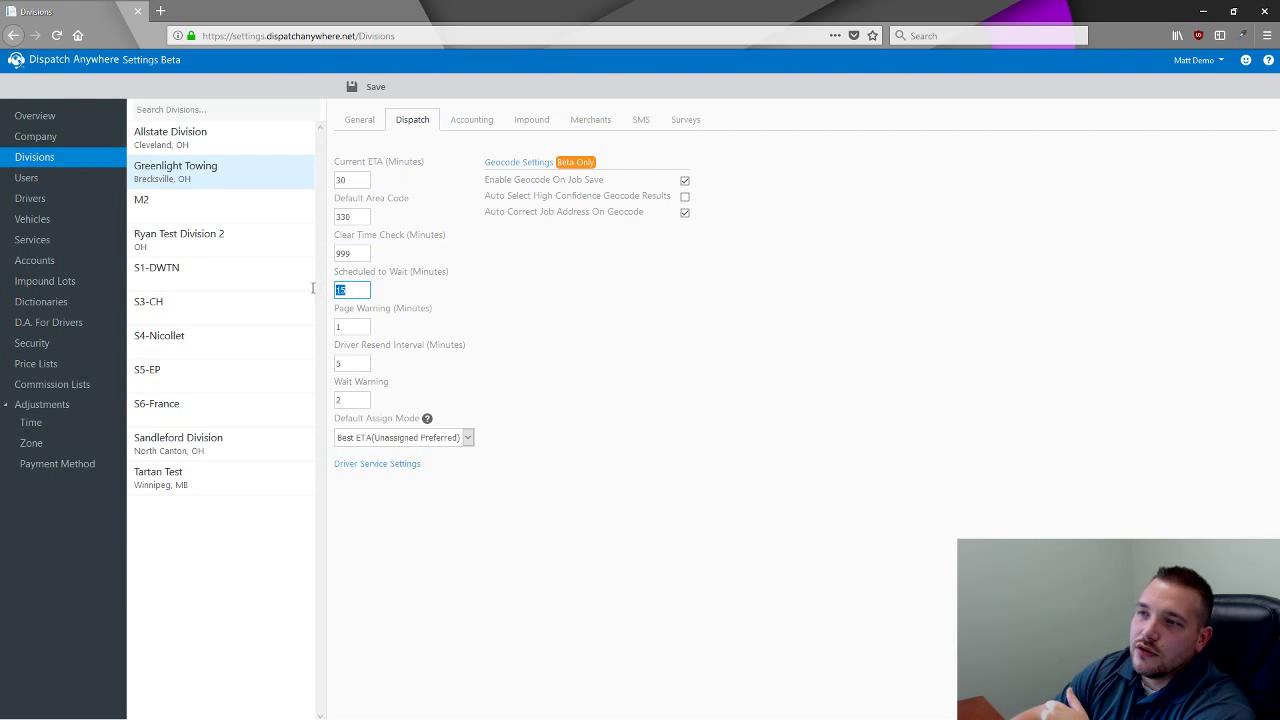
type("60")
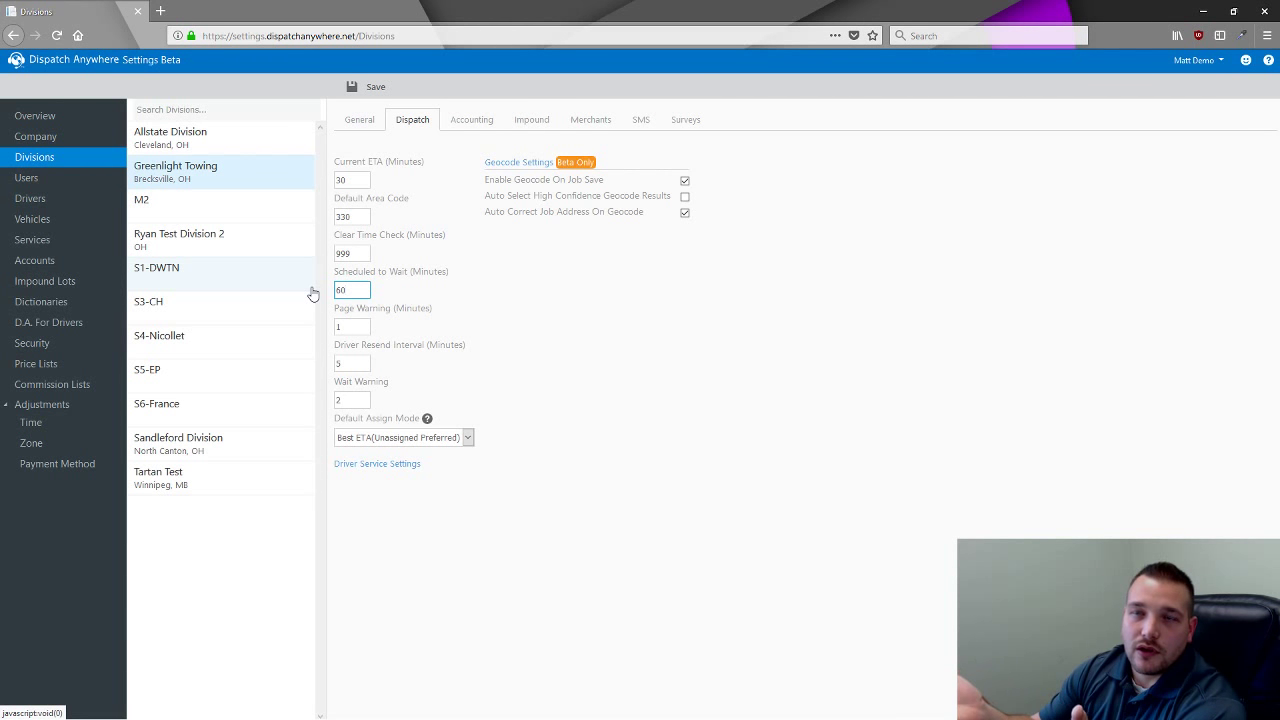
key("BackSpace")
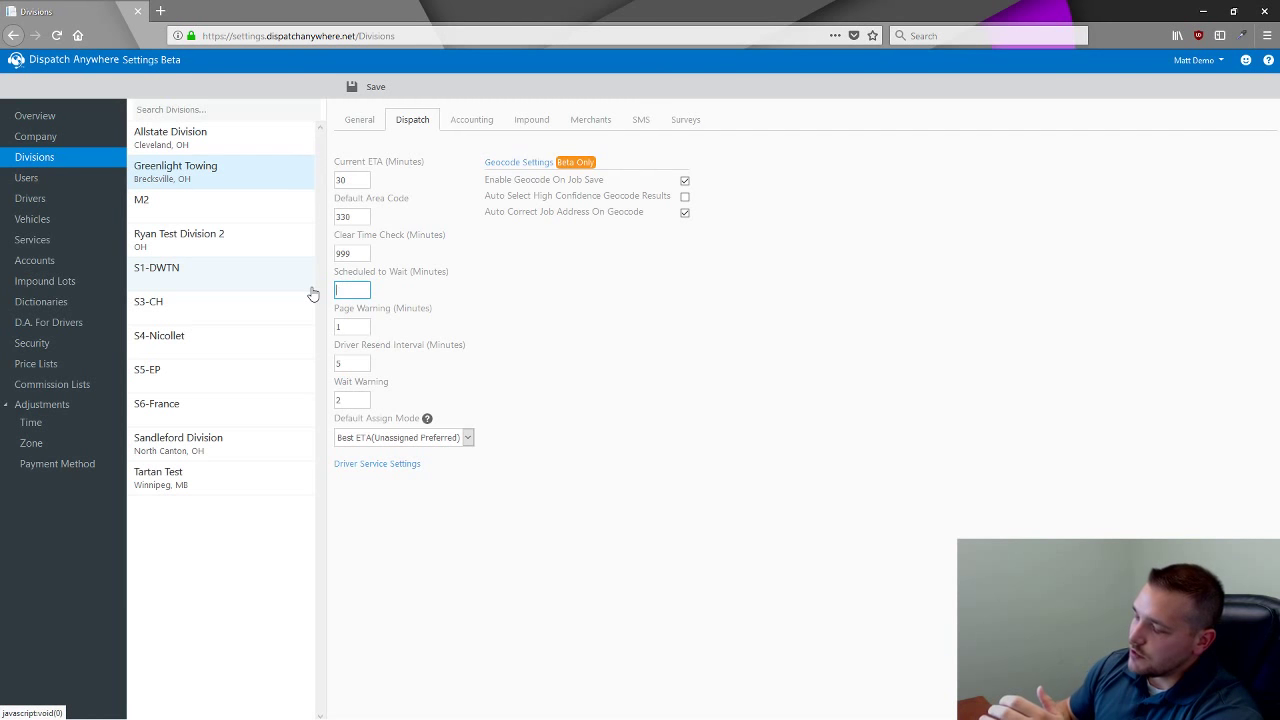
type("90")
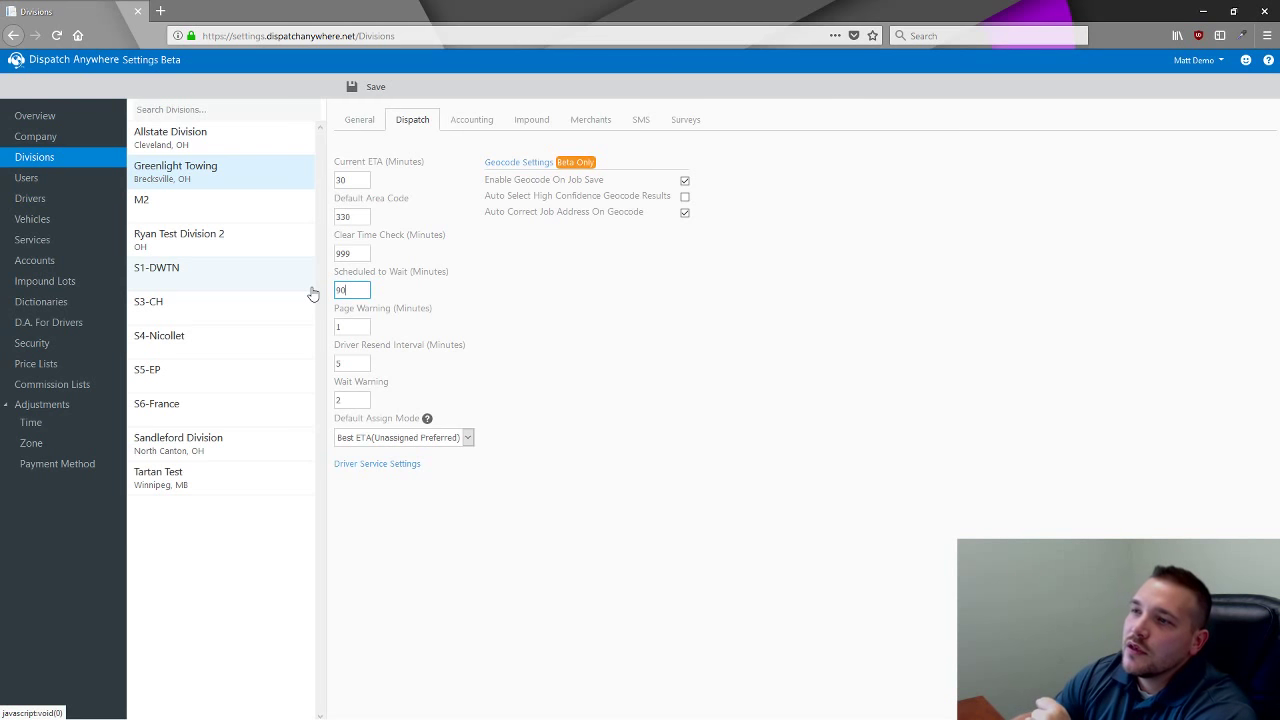
left_click(351, 328)
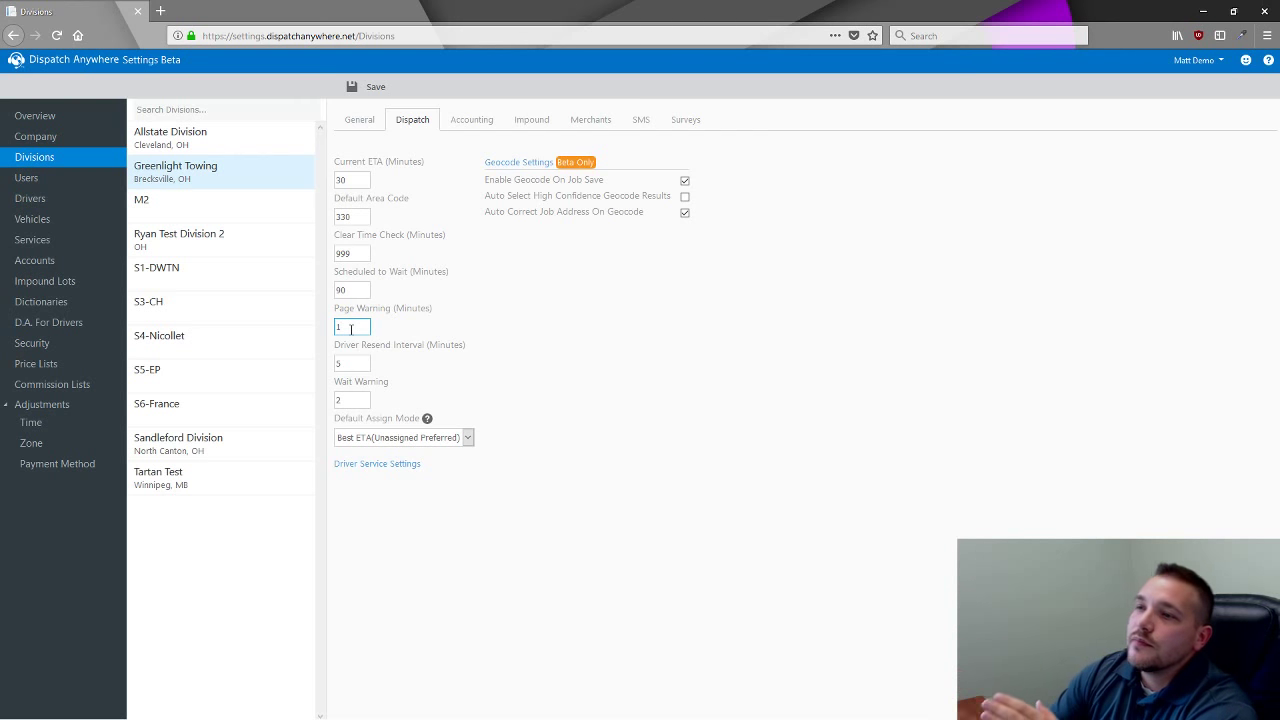
left_click(361, 362)
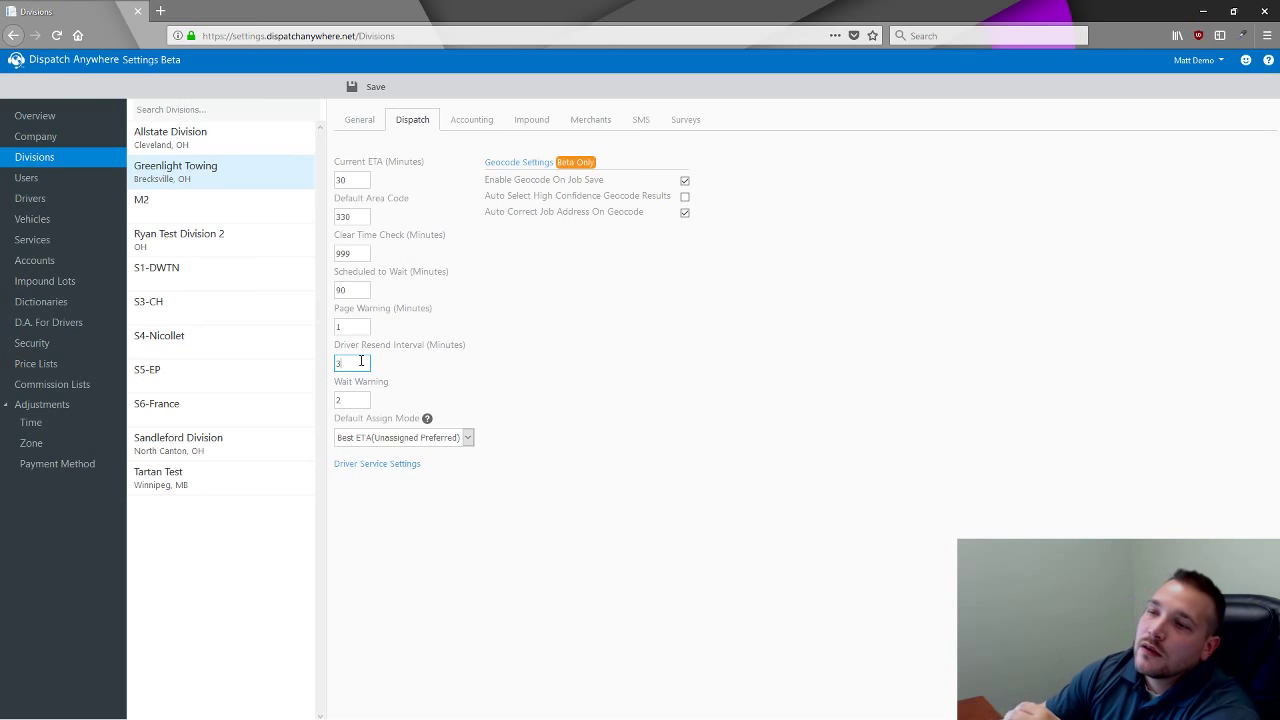
left_click(356, 401)
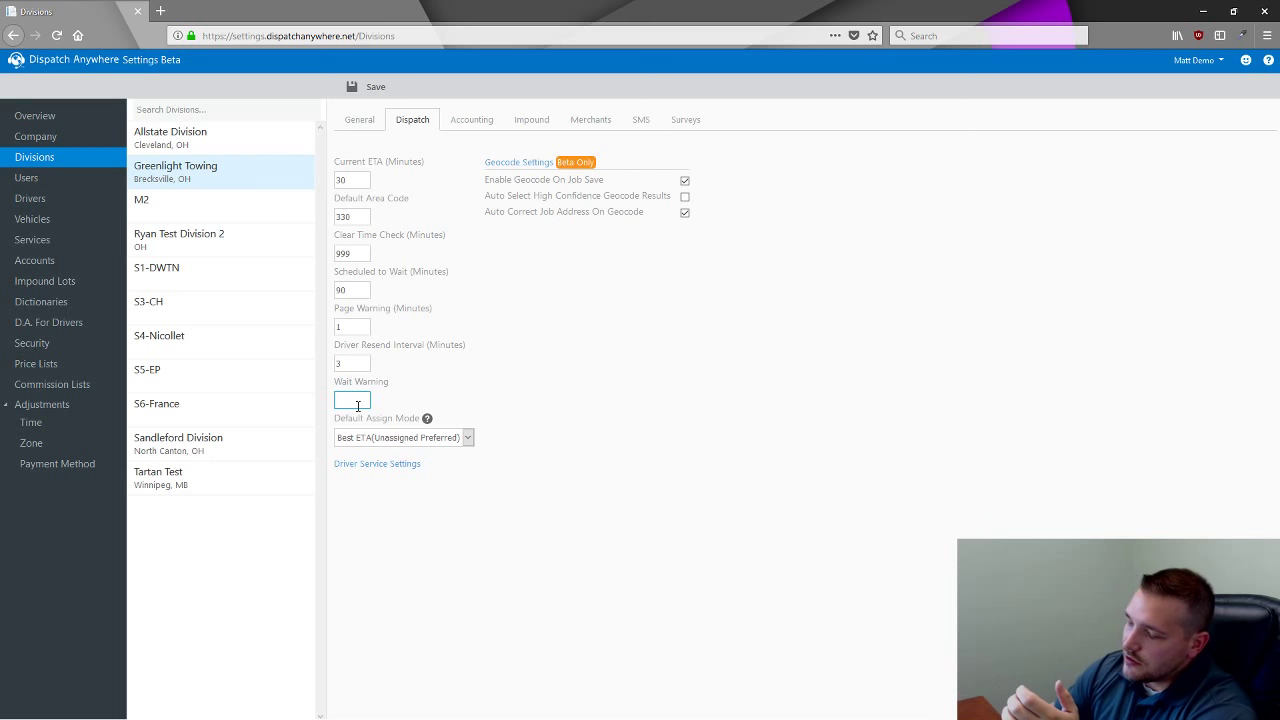
type("15")
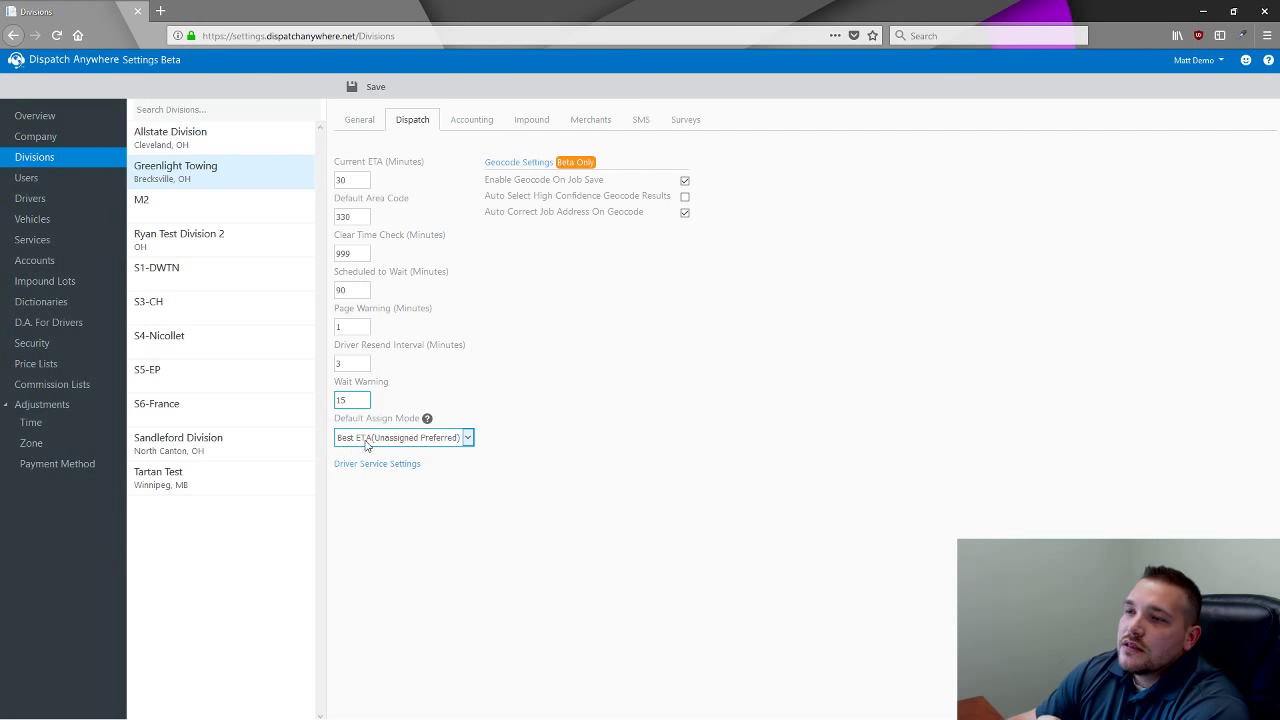
left_click(470, 441)
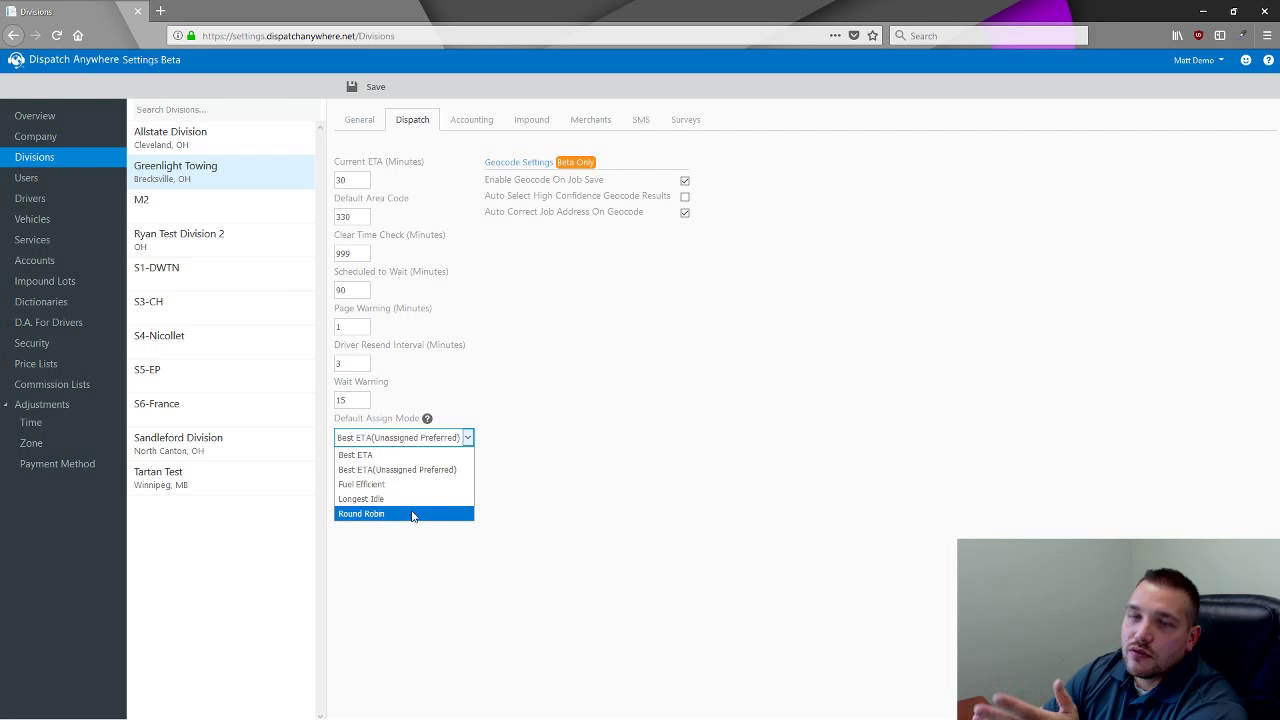
left_click(404, 470)
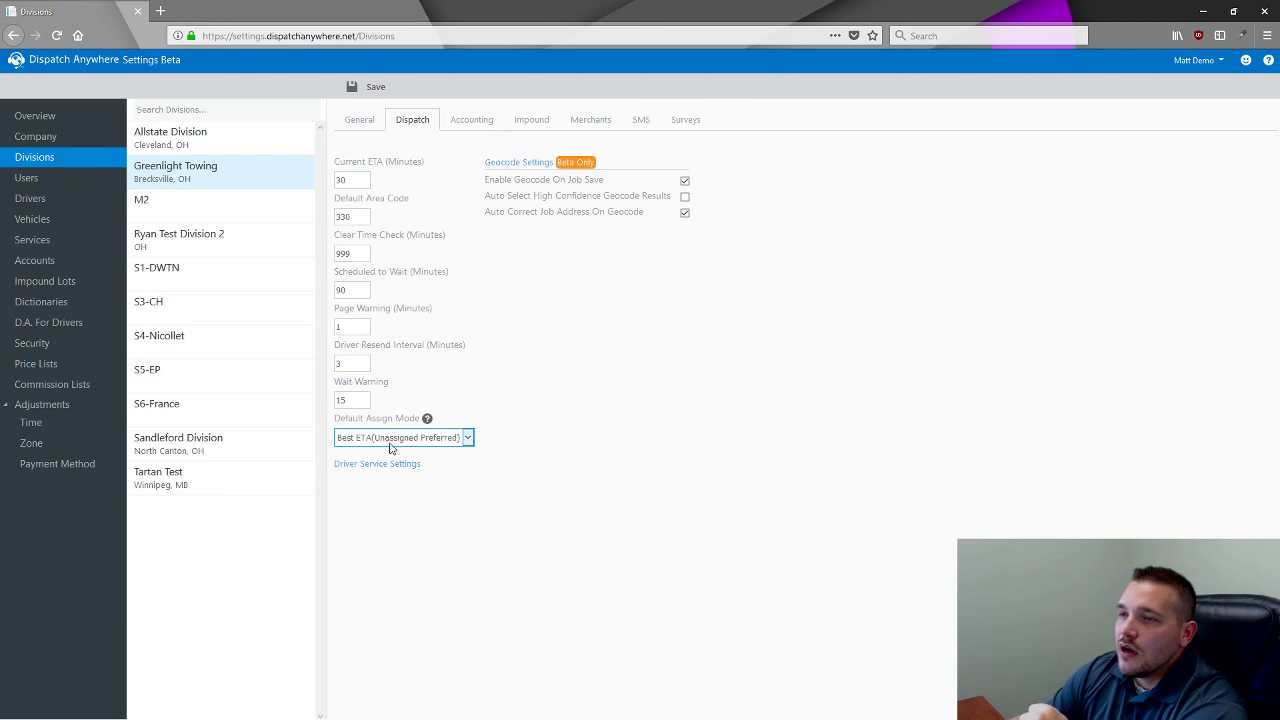
left_click(419, 440)
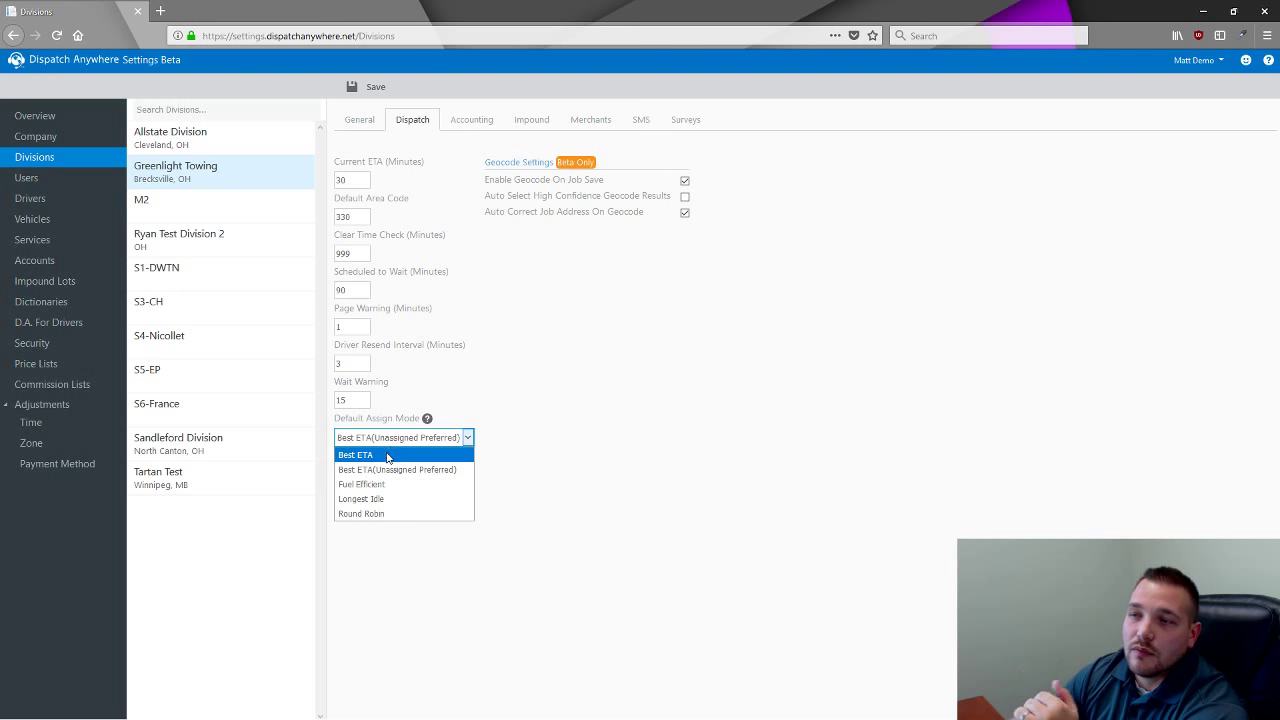
left_click(390, 470)
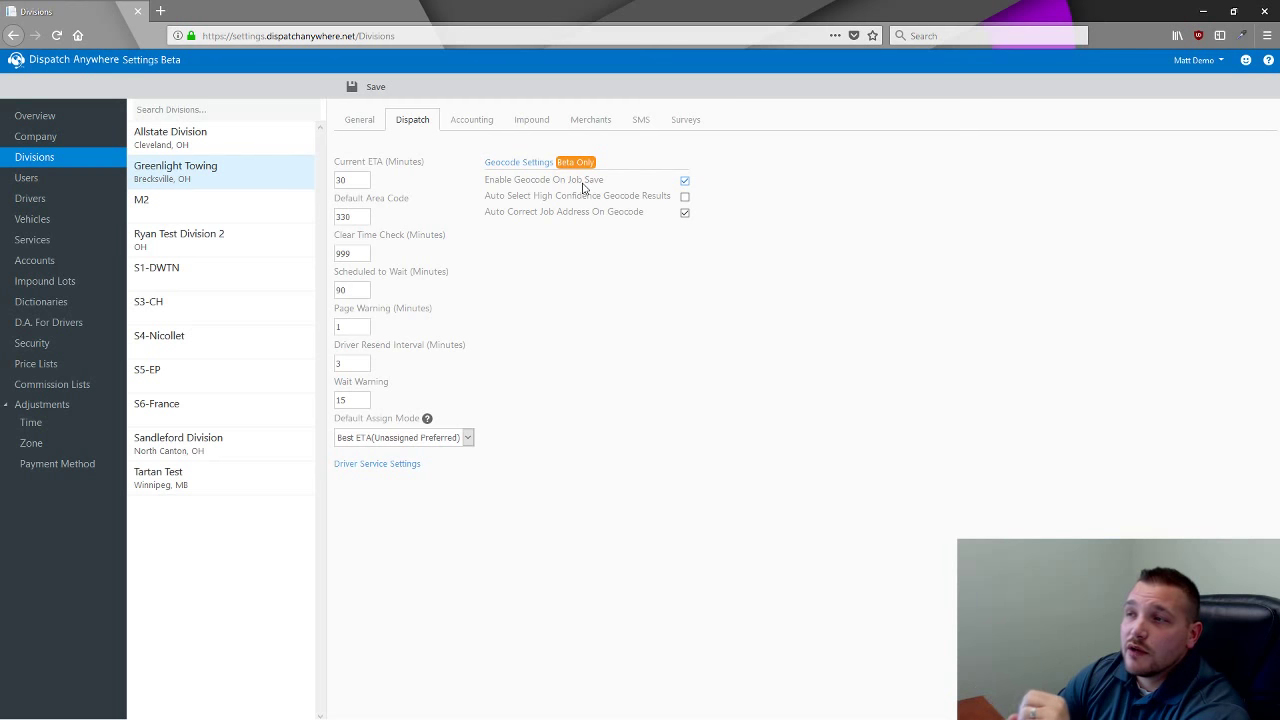
Keep geocoding on job save, enable Auto Correct Job Address On Geocode, and leave high-confidence auto-select off.
left_click(684, 181)
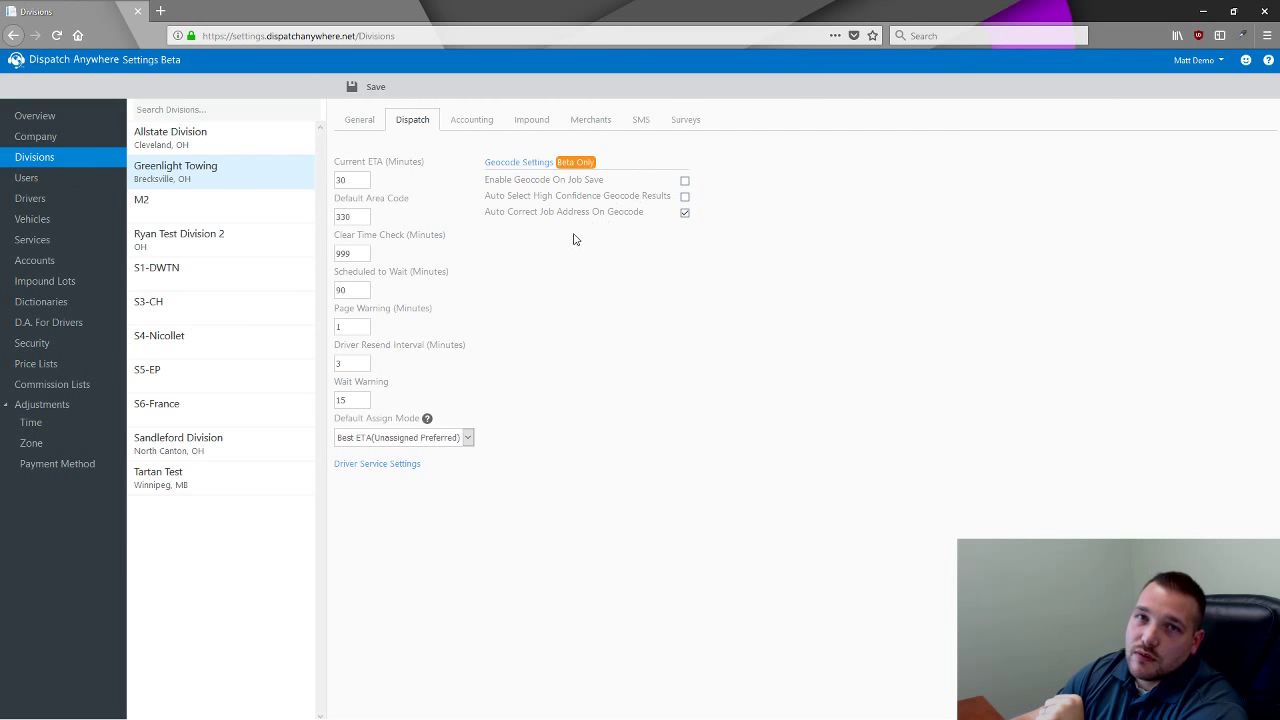
left_click(685, 181)
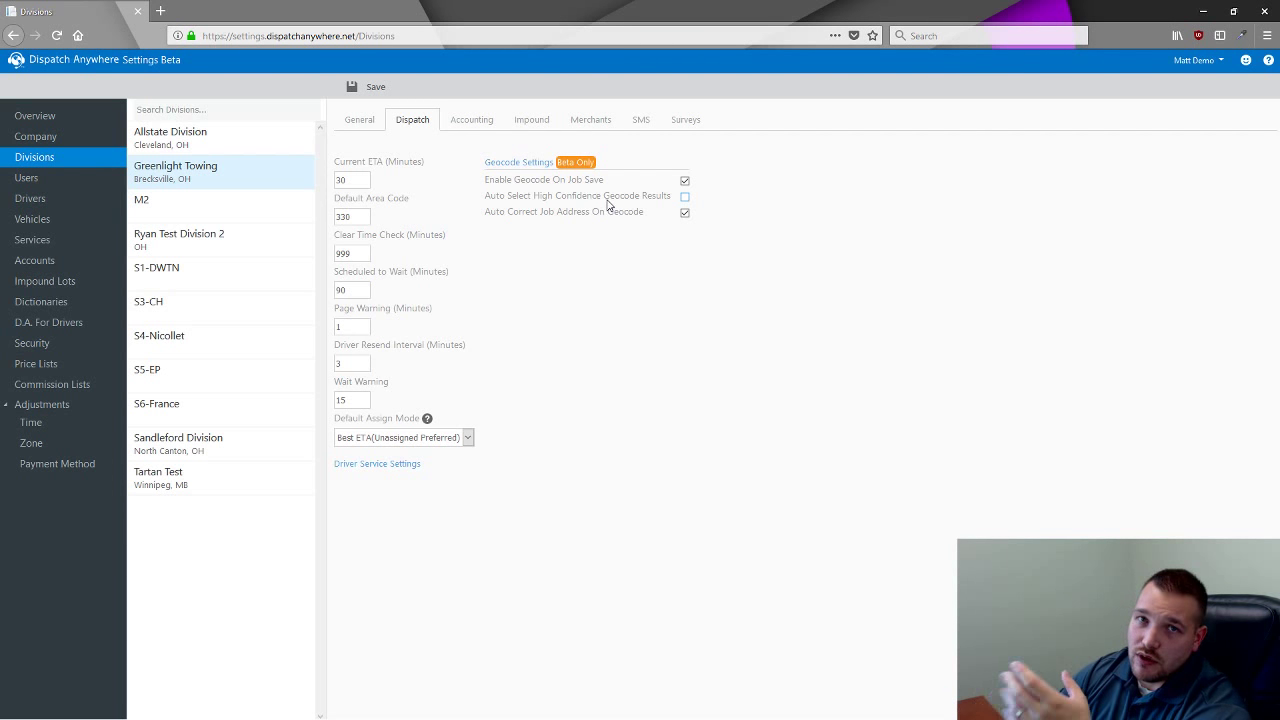
left_click(685, 213)
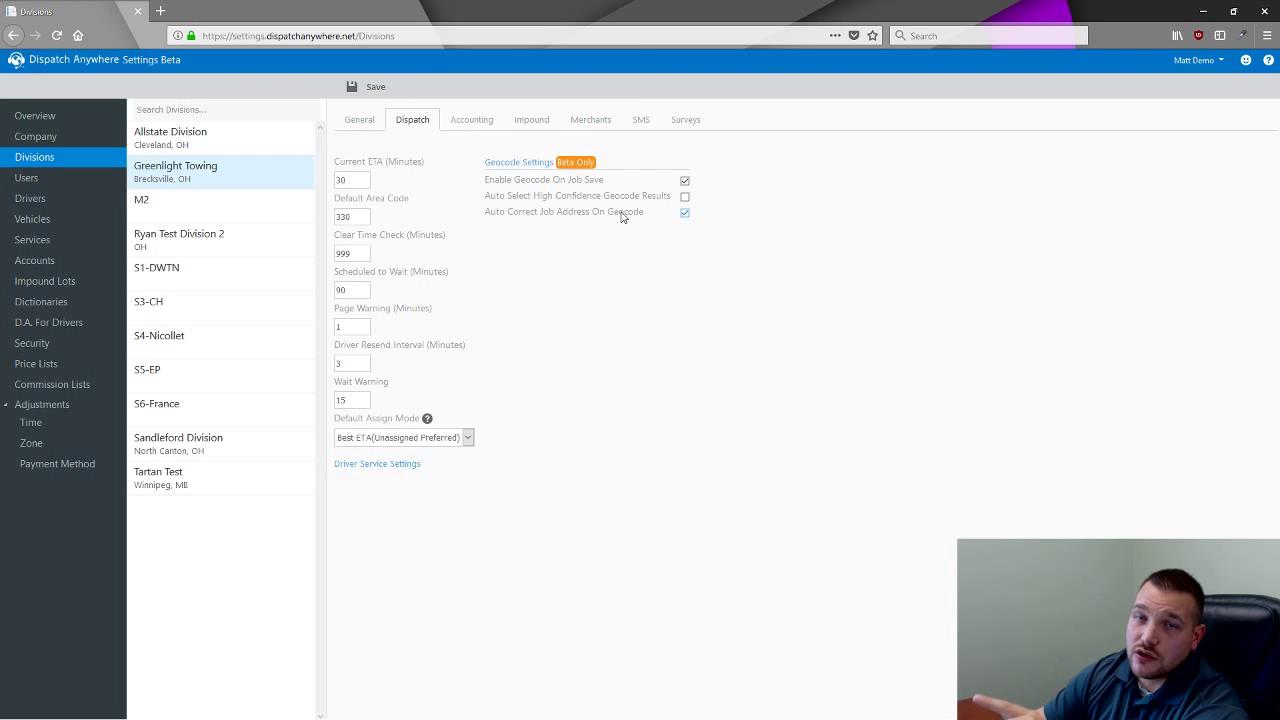
left_click(685, 197)
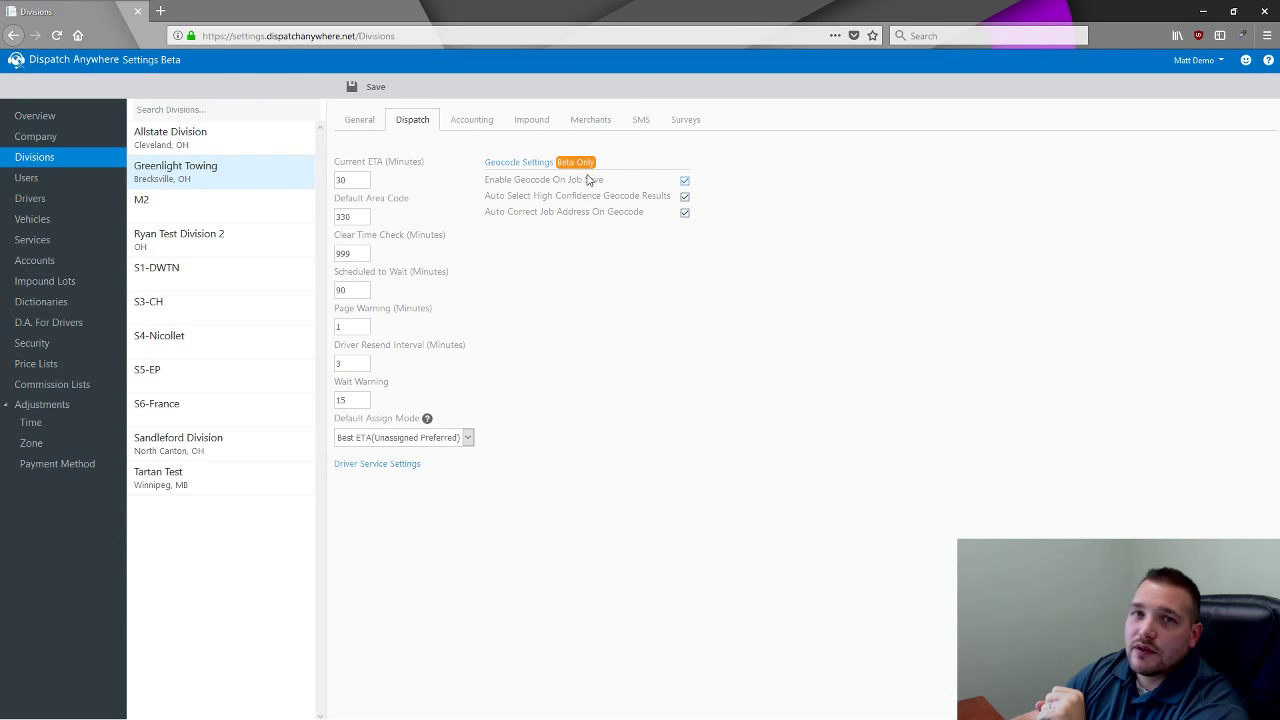
left_click(685, 197)
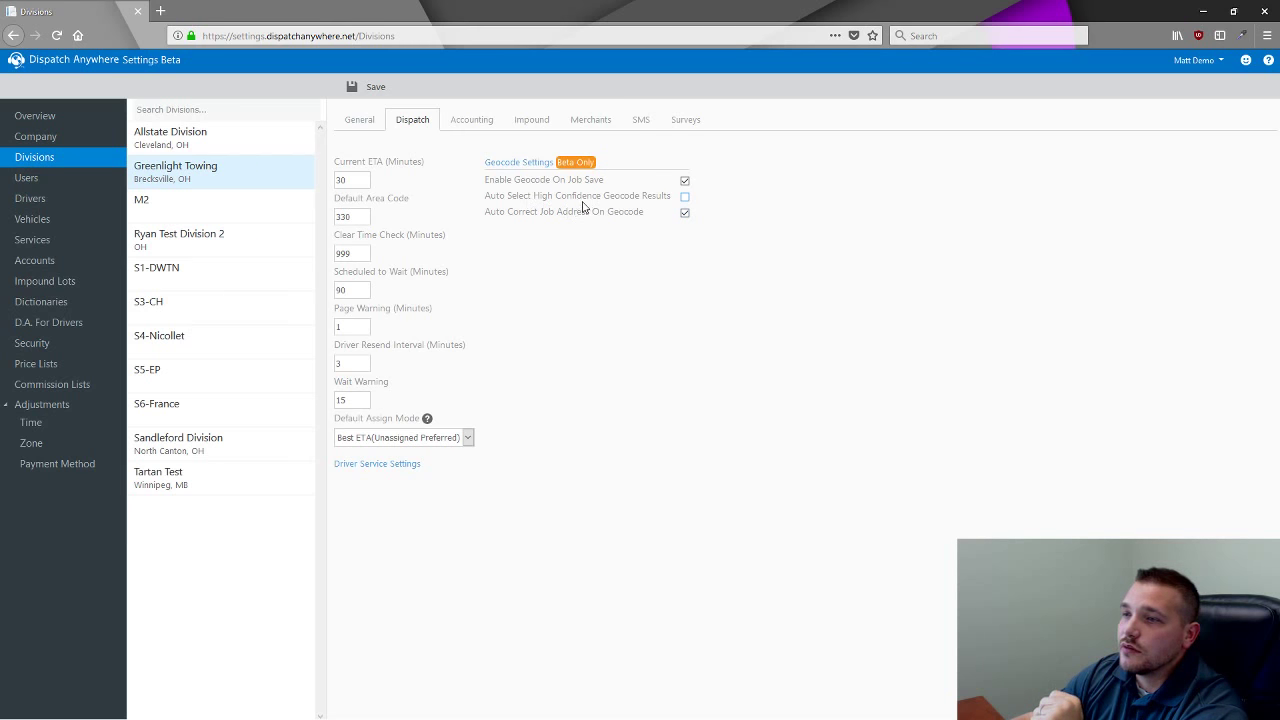
left_click(462, 126)
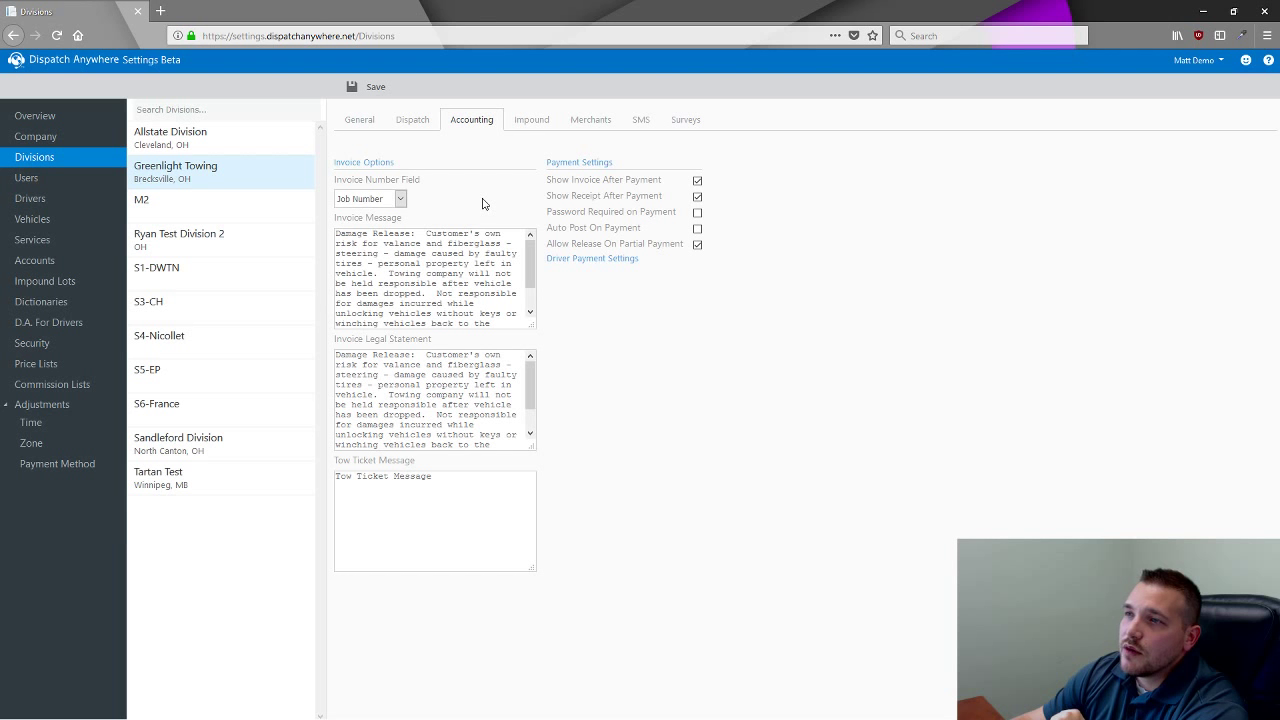
left_click(397, 206)
left_click(382, 216)
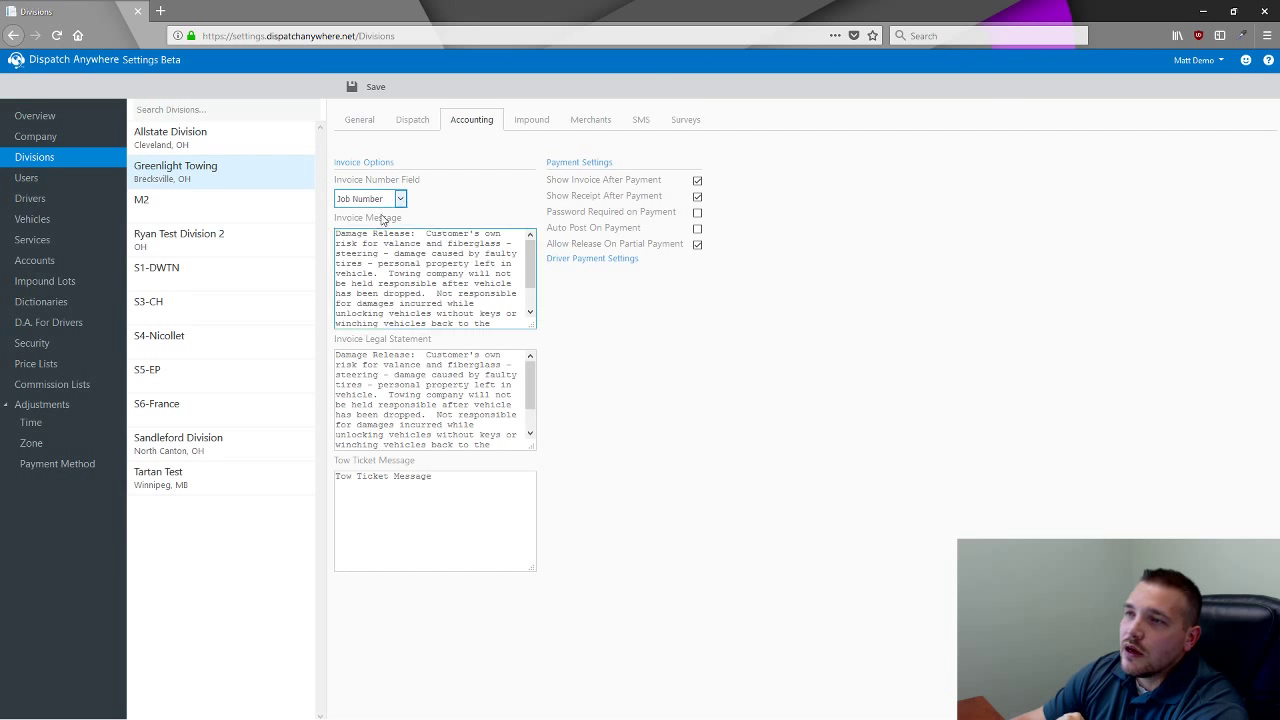
left_click(386, 200)
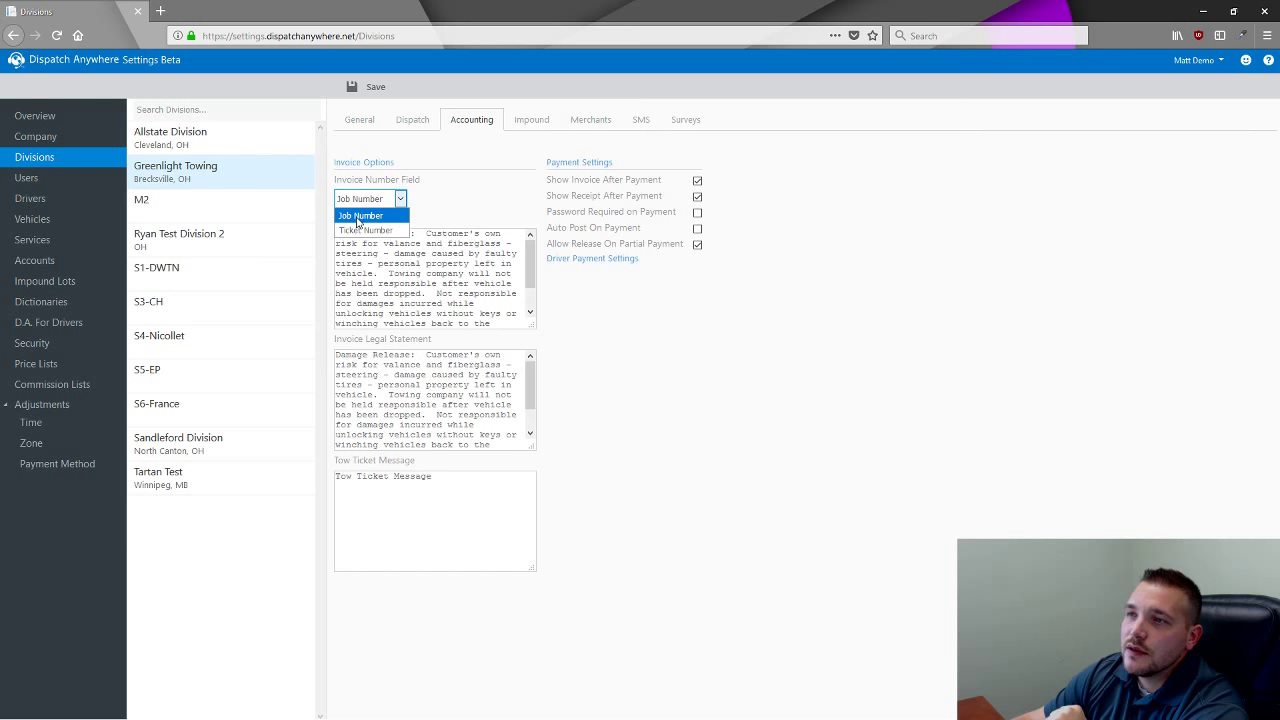
left_click(361, 216)
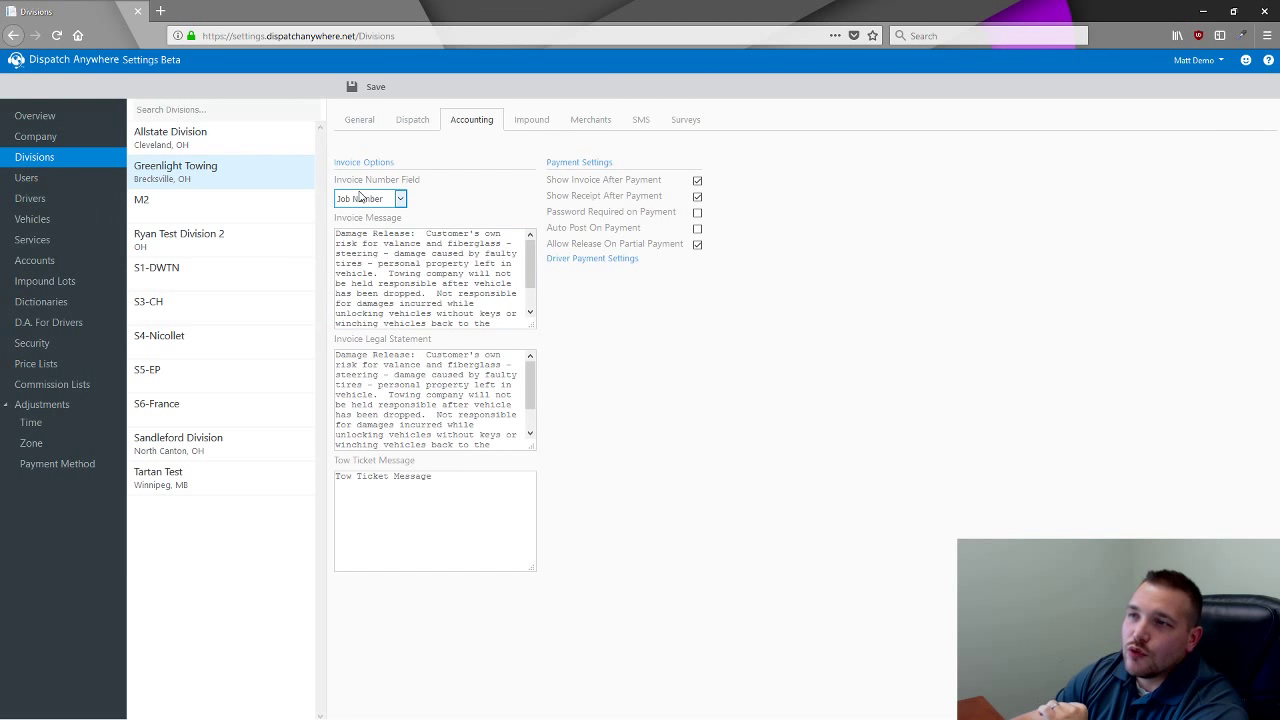
left_click(363, 197)
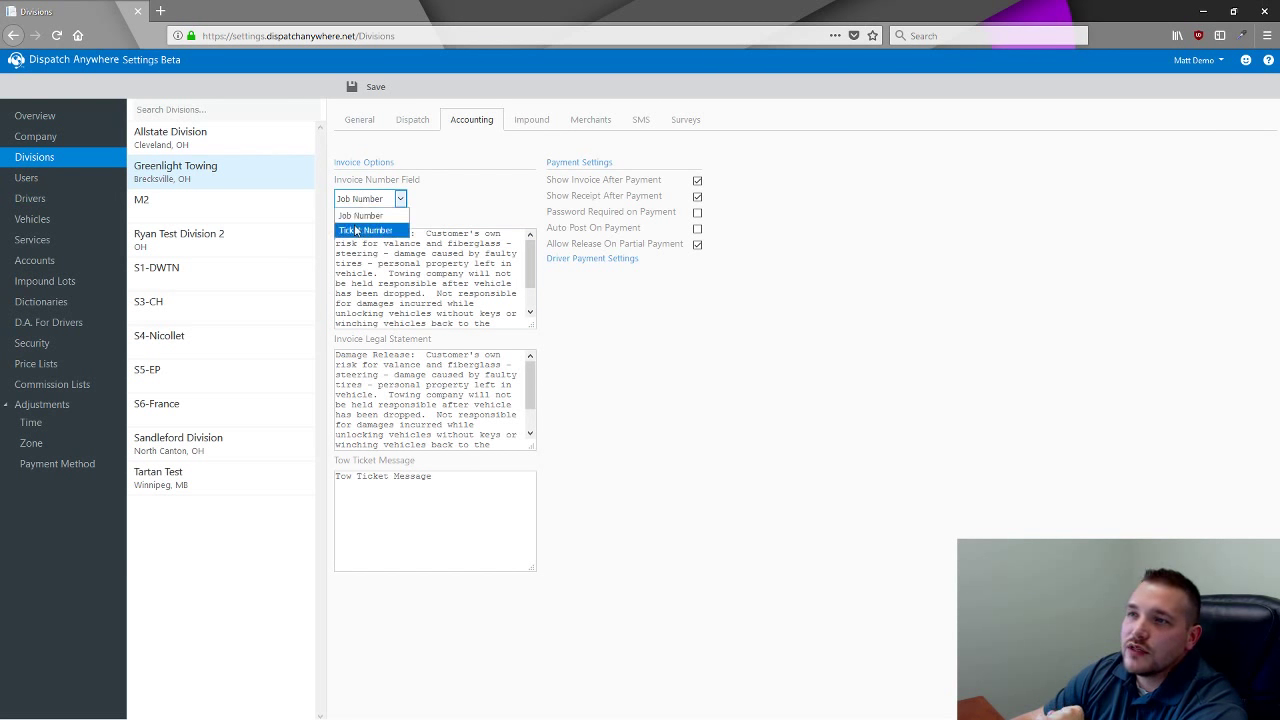
left_click(362, 218)
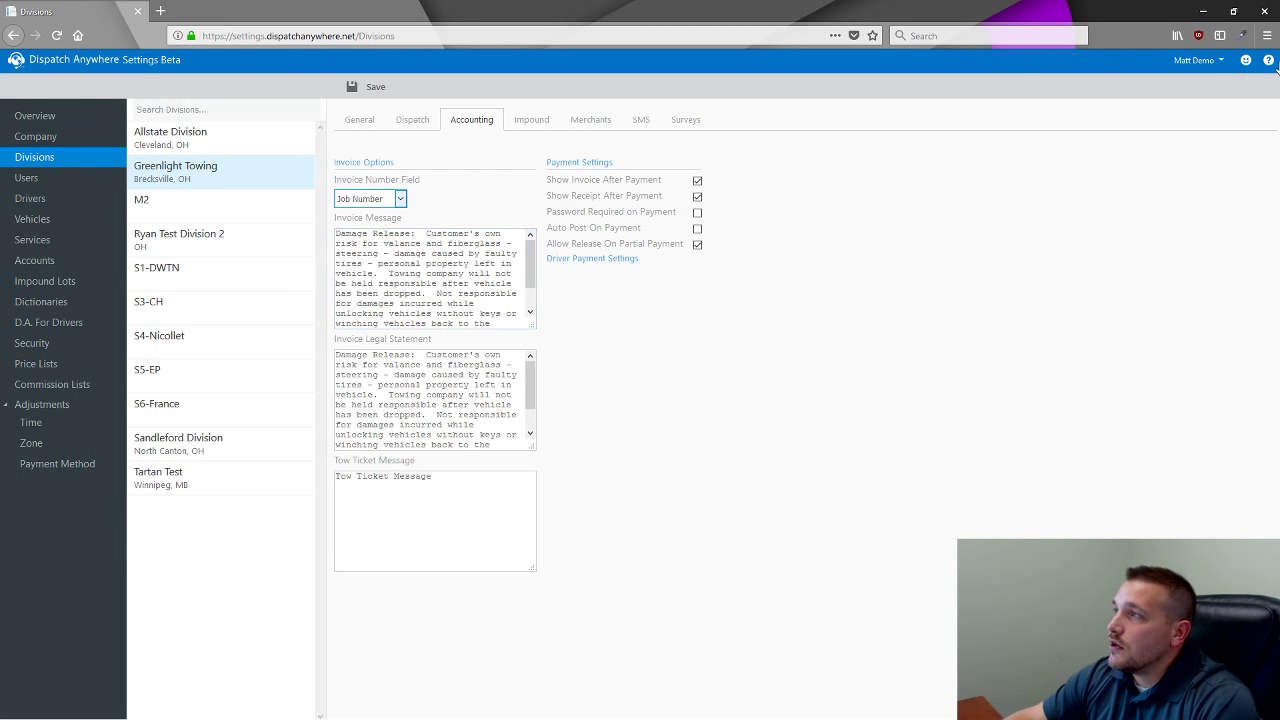
Launch the Dispatch Anywhere desktop app and log in with the user ID and password.
left_click(1203, 11)
double_click(126, 286)
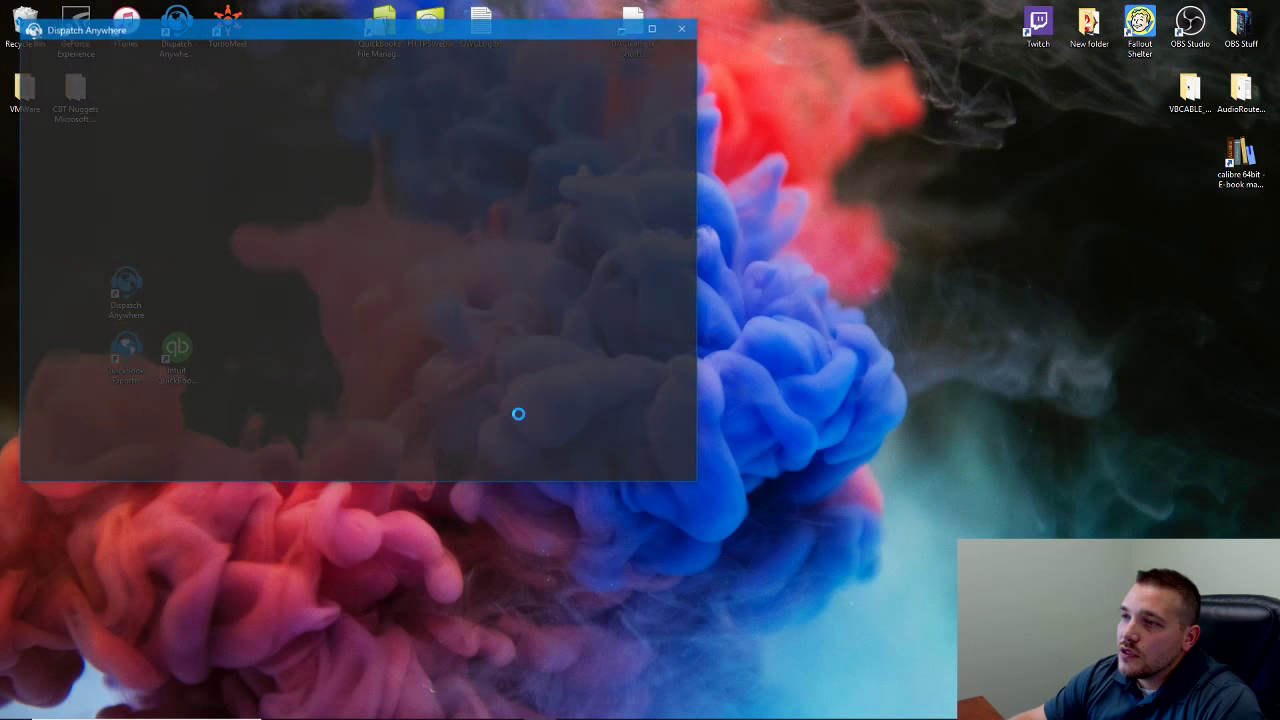
type("11903")
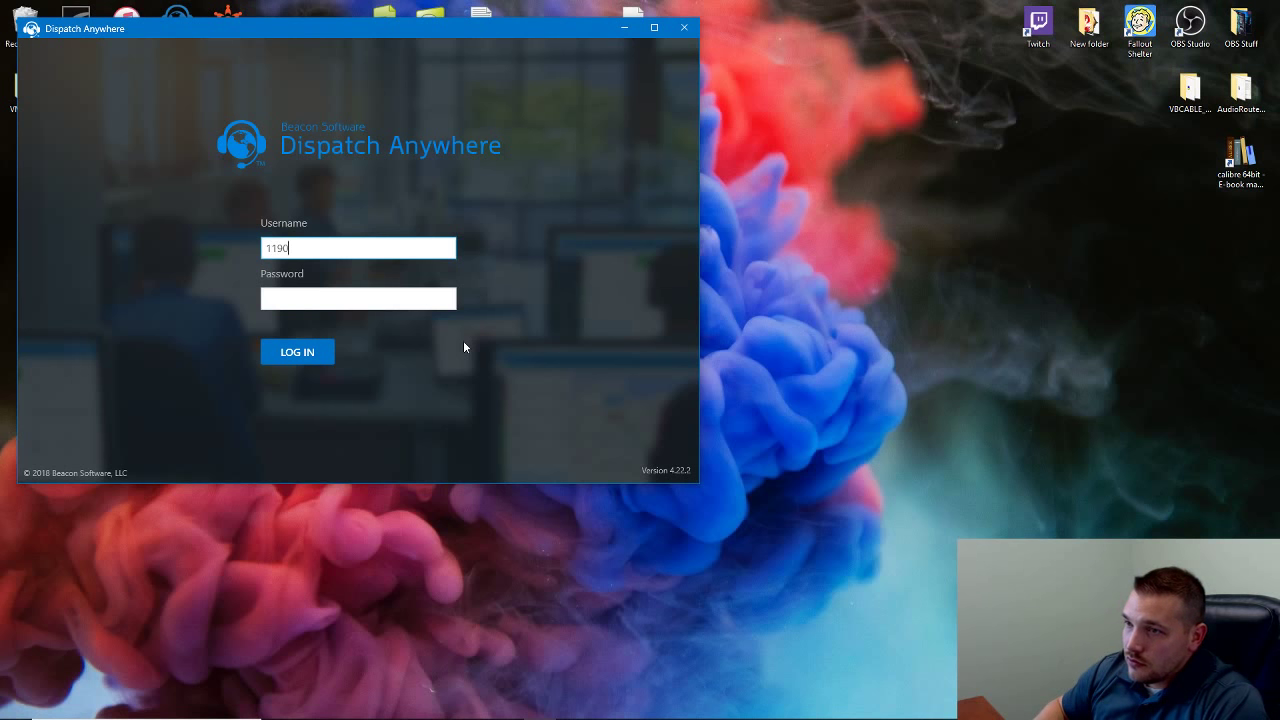
key("Tab")
type("****")
key("Return")
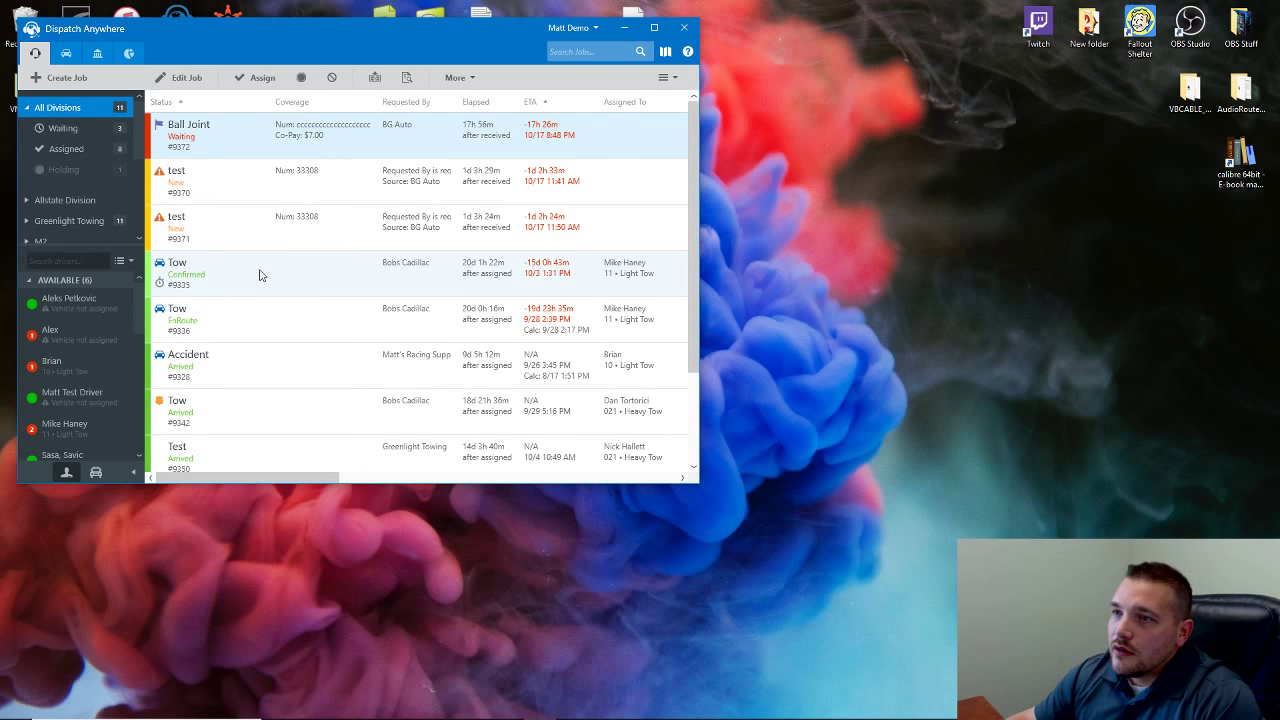
Preview the invoice for Tow job #9336, scroll to its bottom, then minimize the preview.
left_click(259, 323)
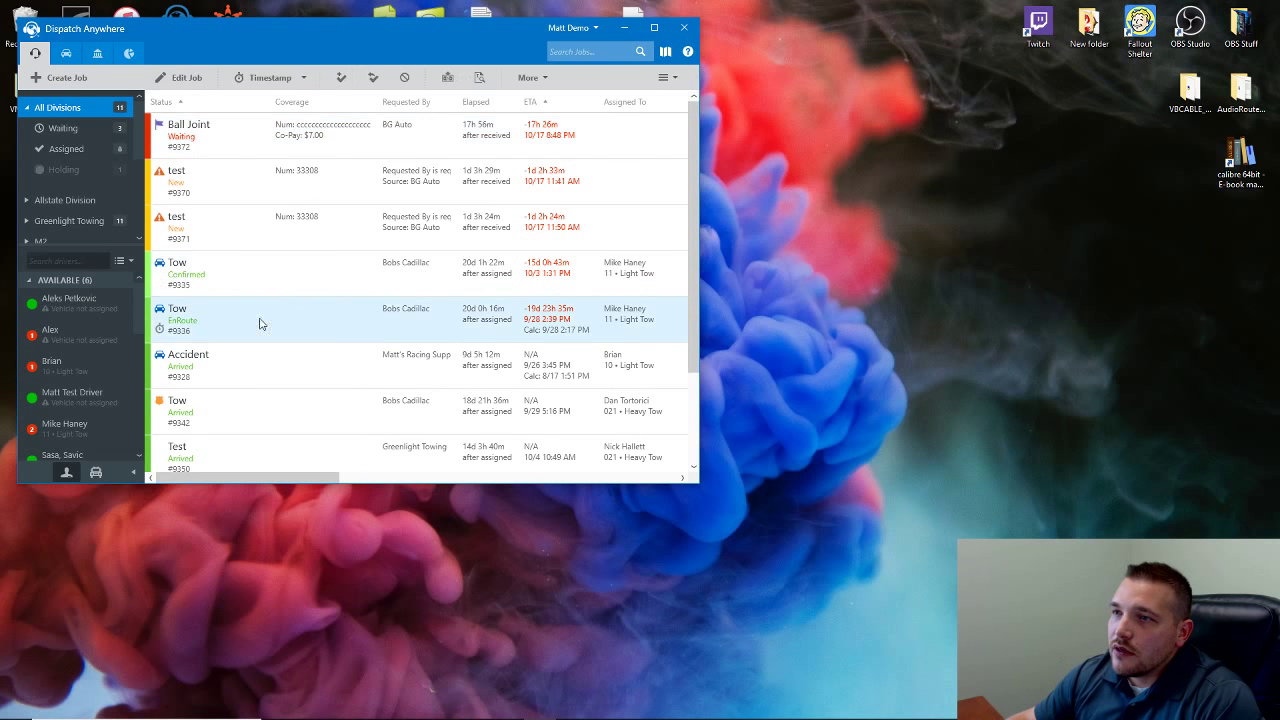
left_click(481, 78)
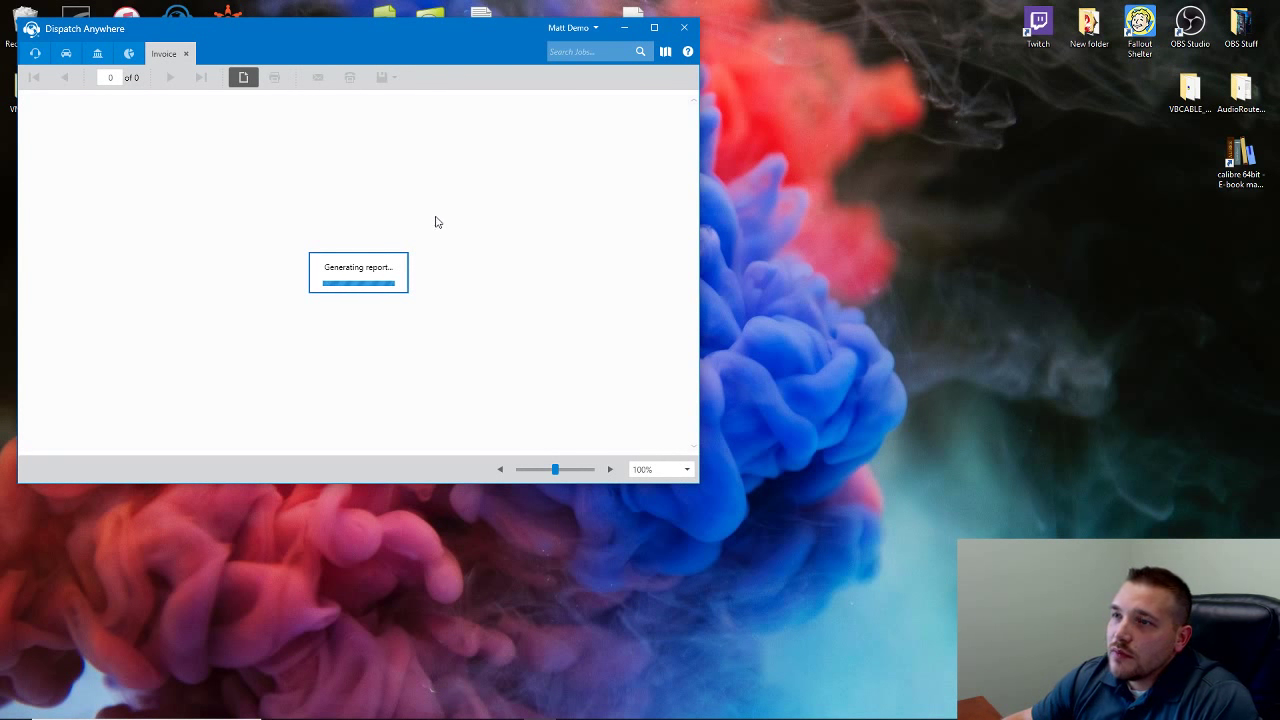
left_click(378, 707)
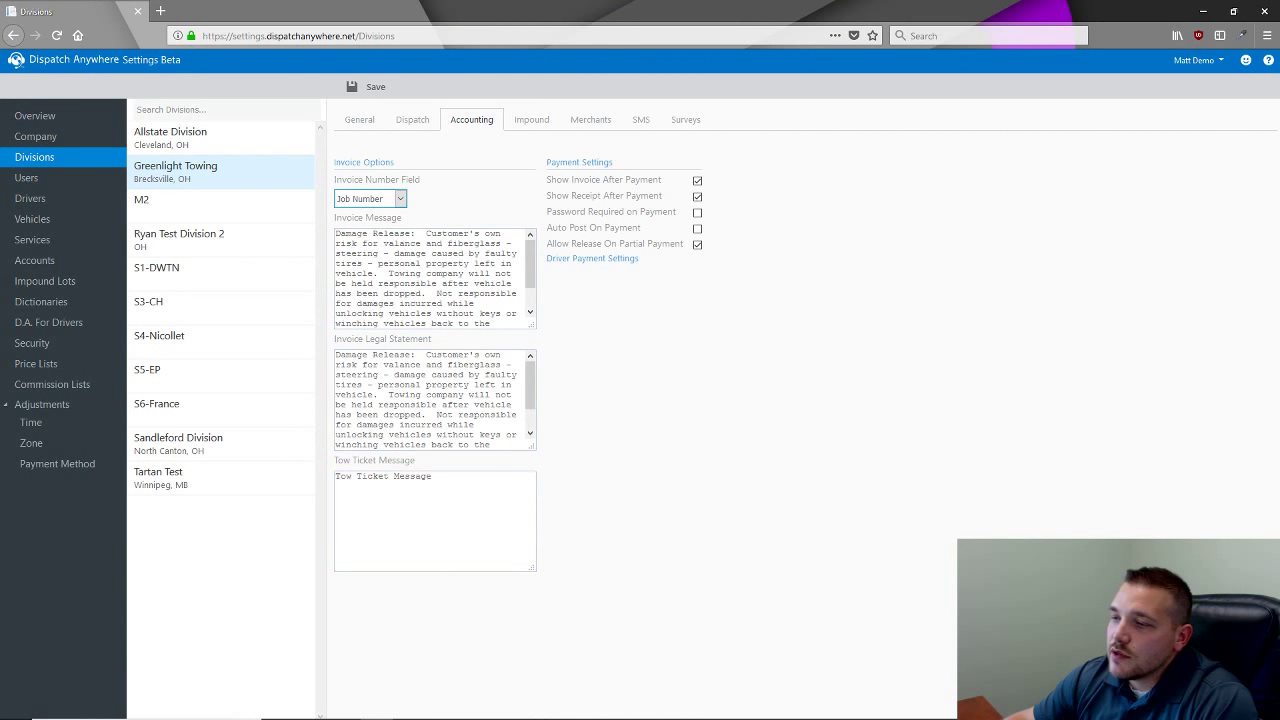
left_click(539, 711)
scroll(335, 378, "down", 5)
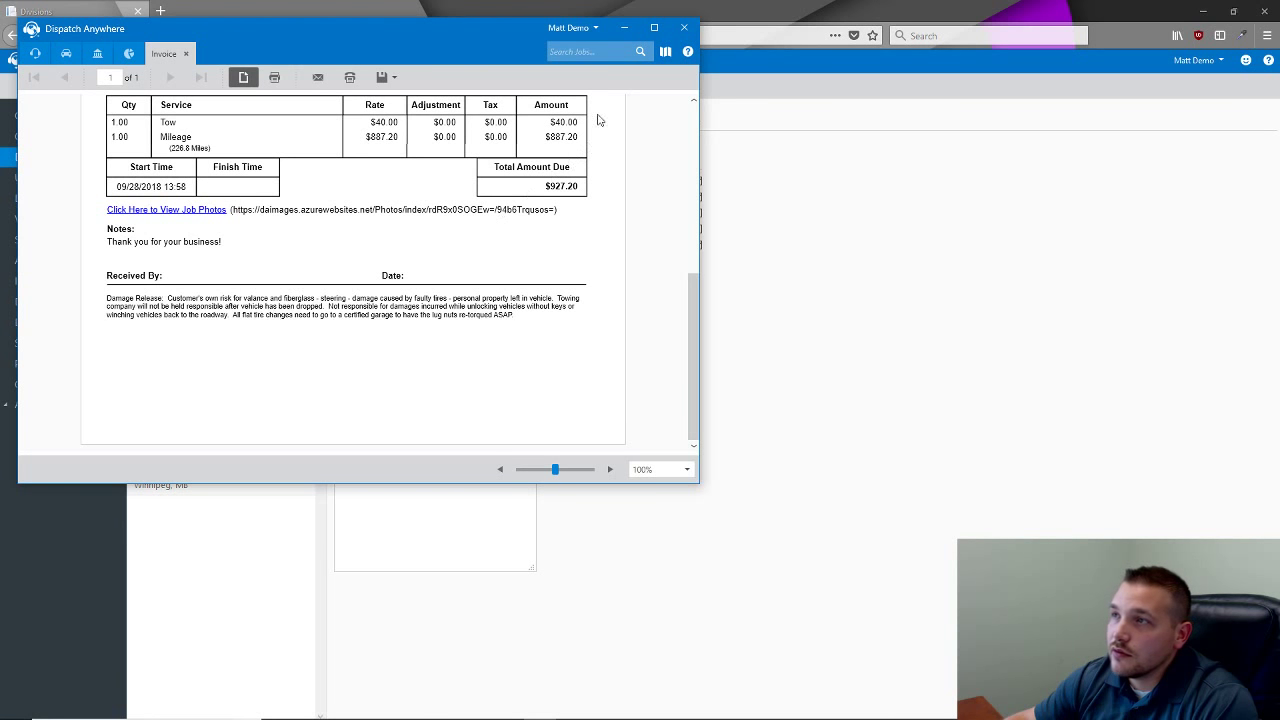
left_click(622, 30)
left_click(396, 385)
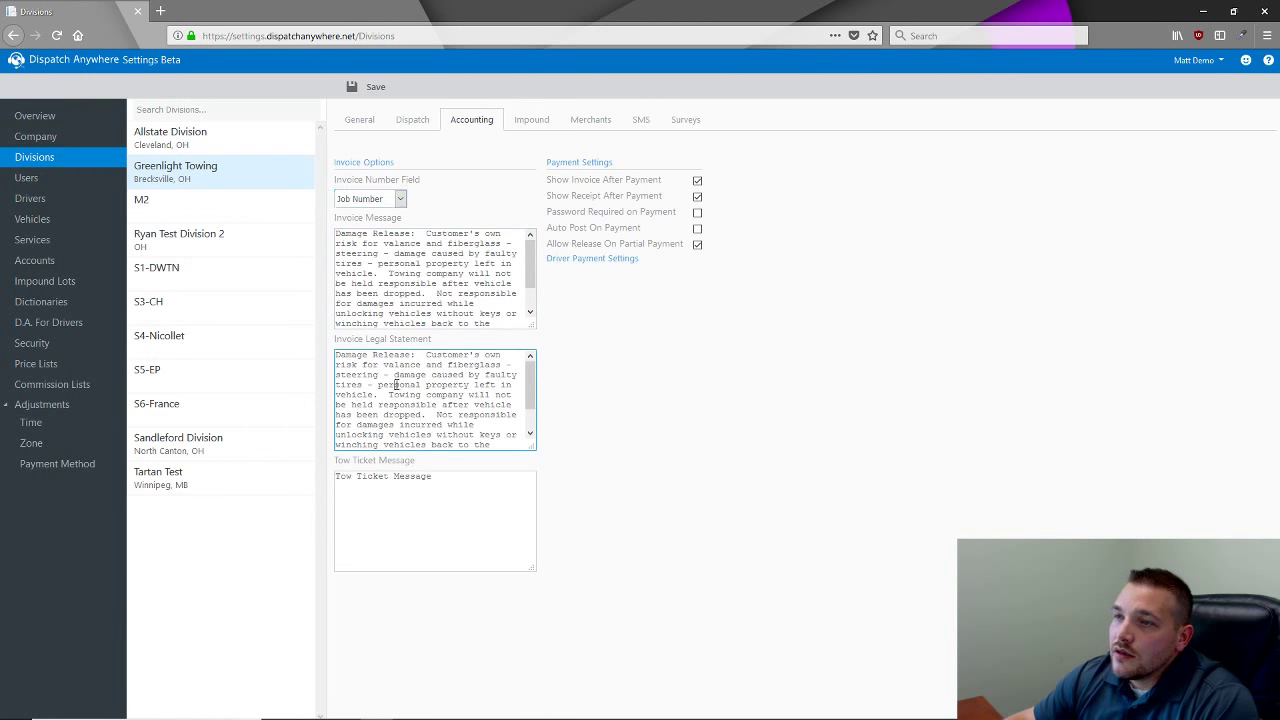
left_click(399, 502)
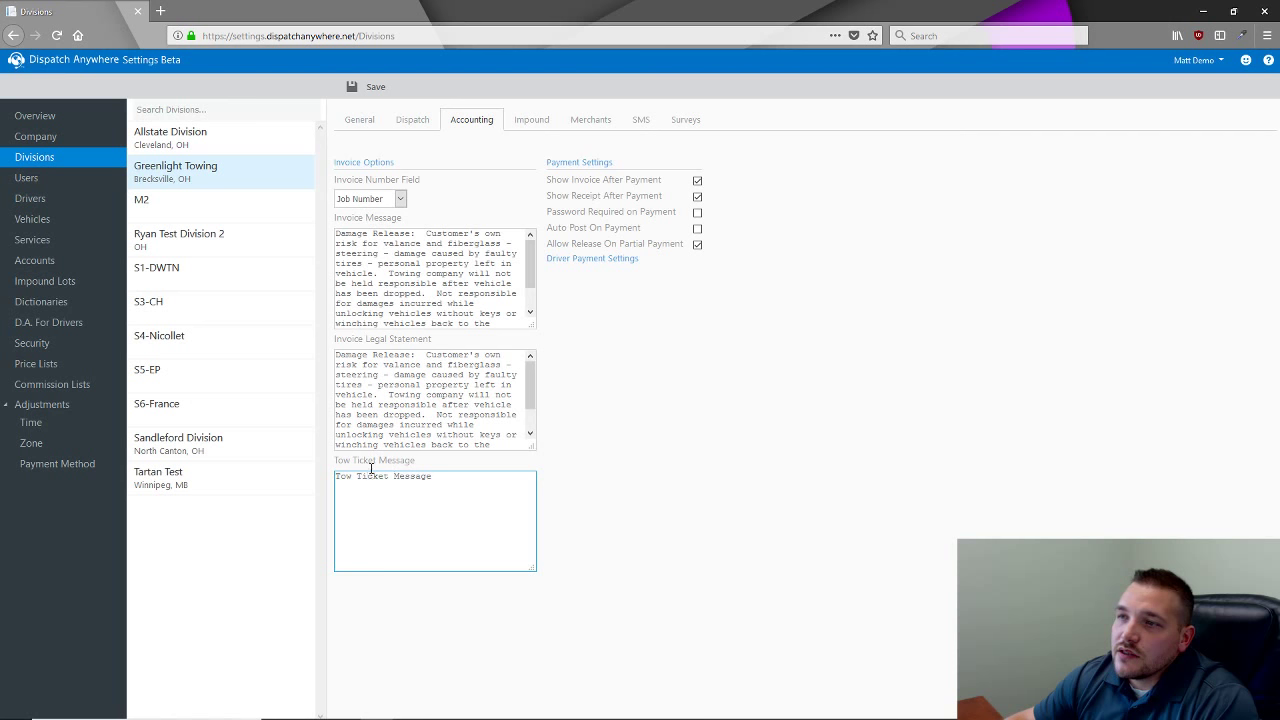
left_click(381, 394)
left_click(408, 510)
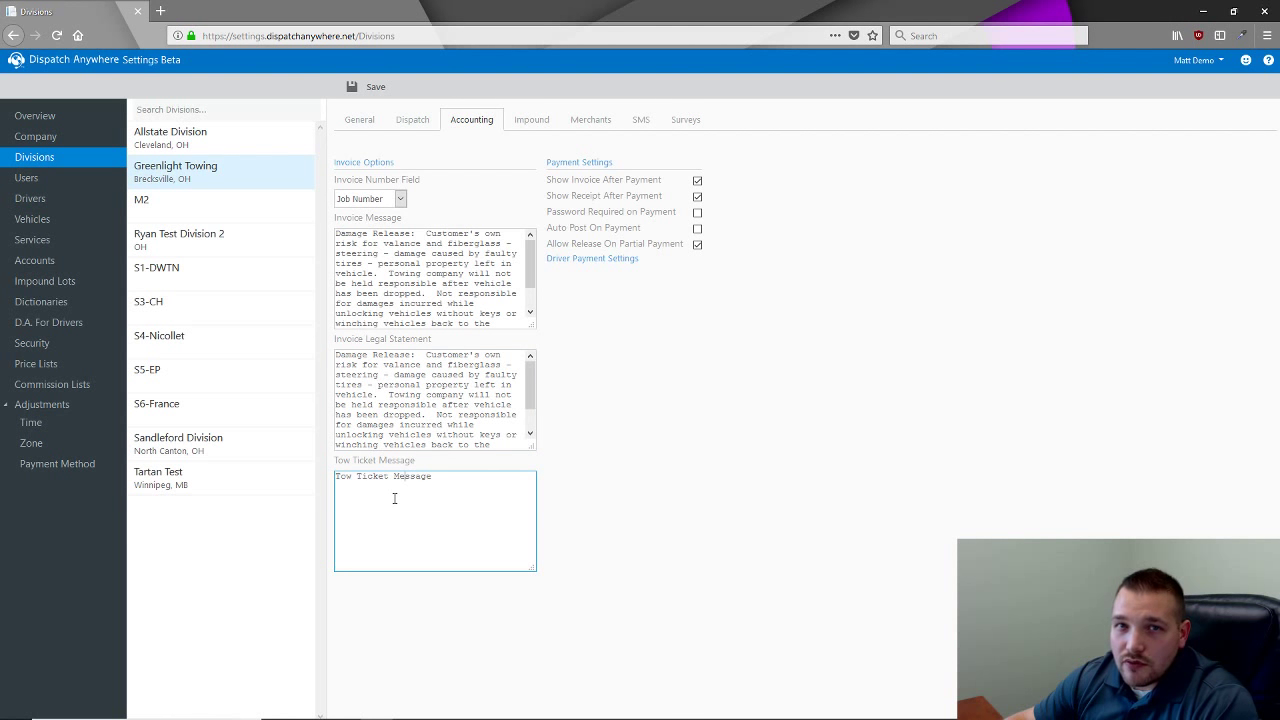
left_click(414, 438)
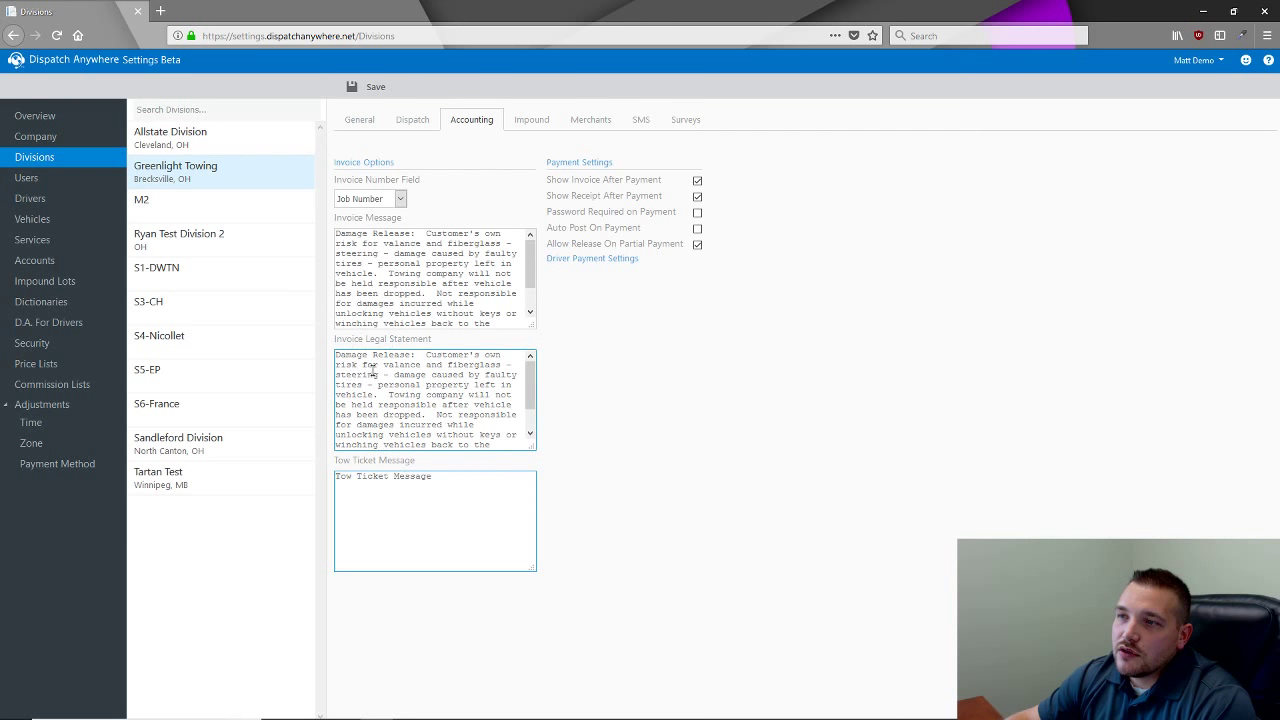
Return to Dispatch Anywhere, close the Invoice tab and view the tow ticket for Tow job #9336.
left_click(509, 707)
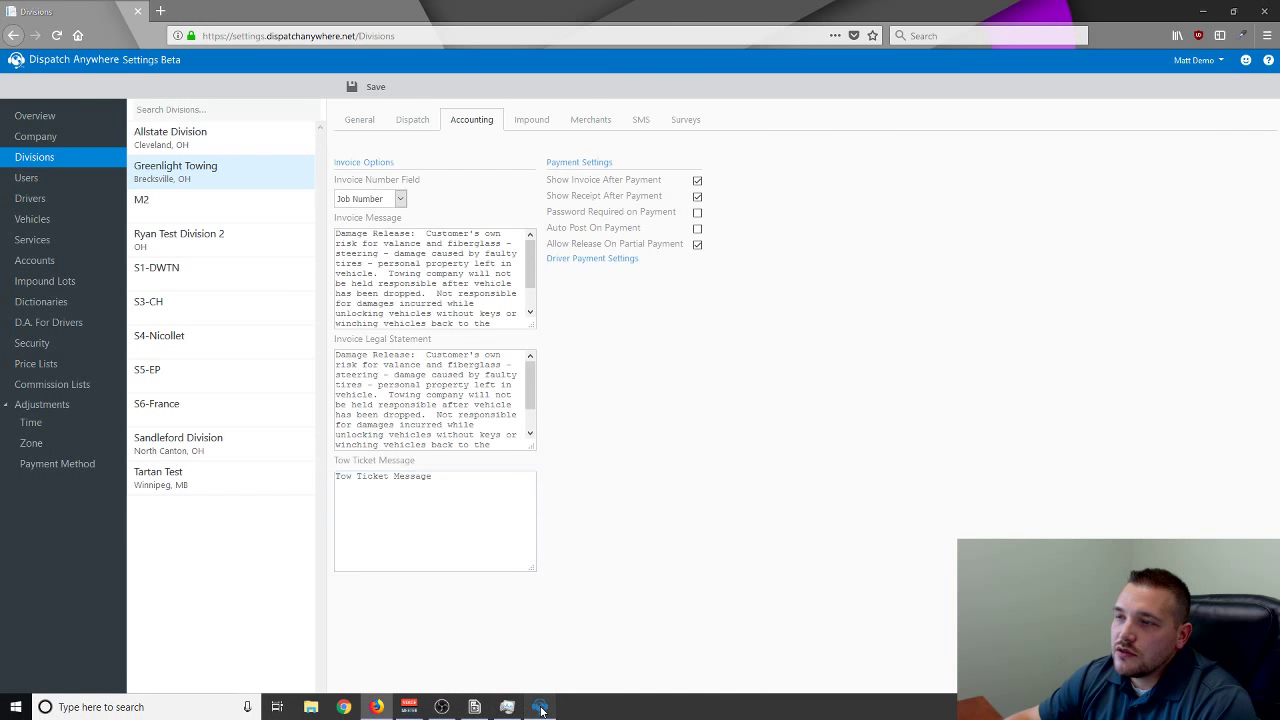
left_click(186, 54)
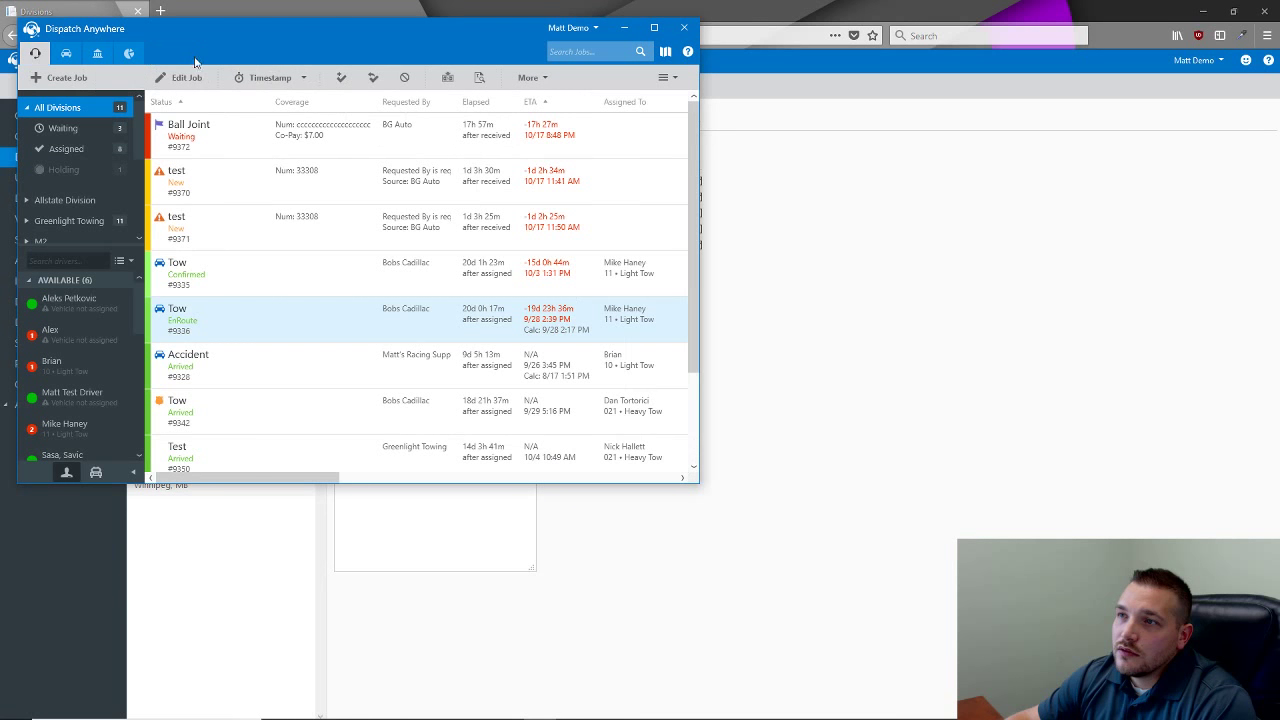
left_click(528, 80)
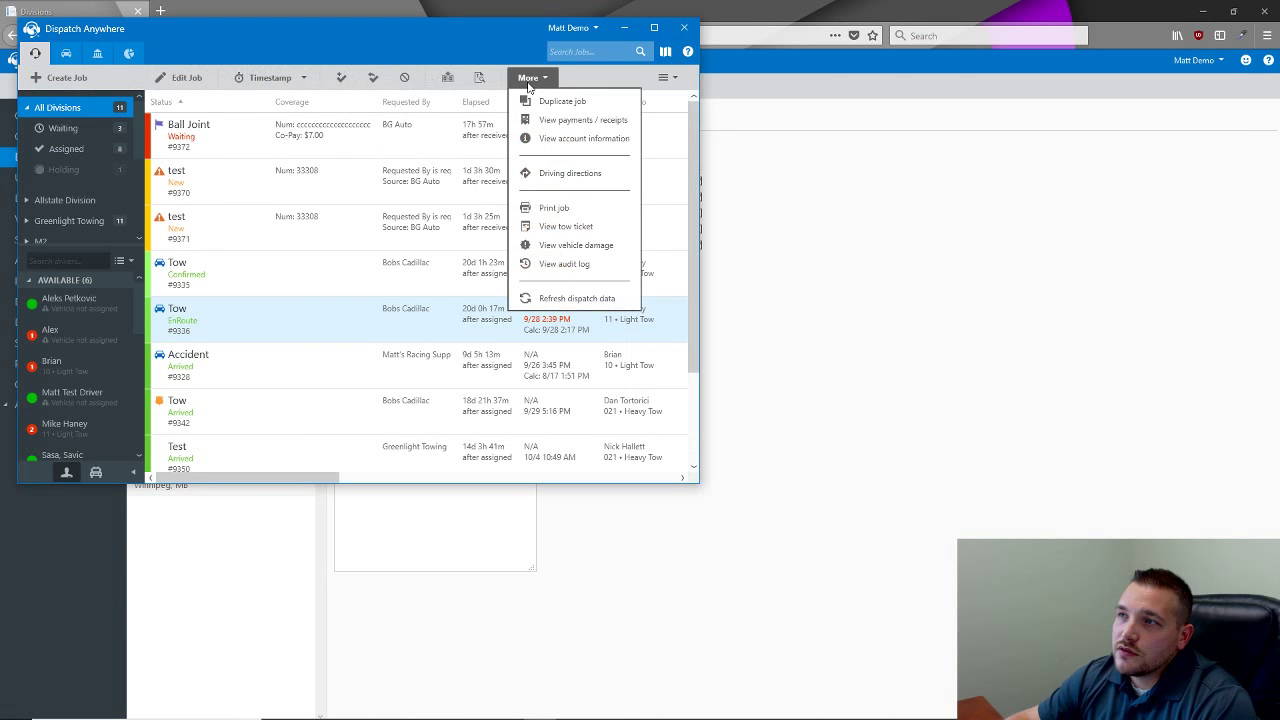
left_click(553, 230)
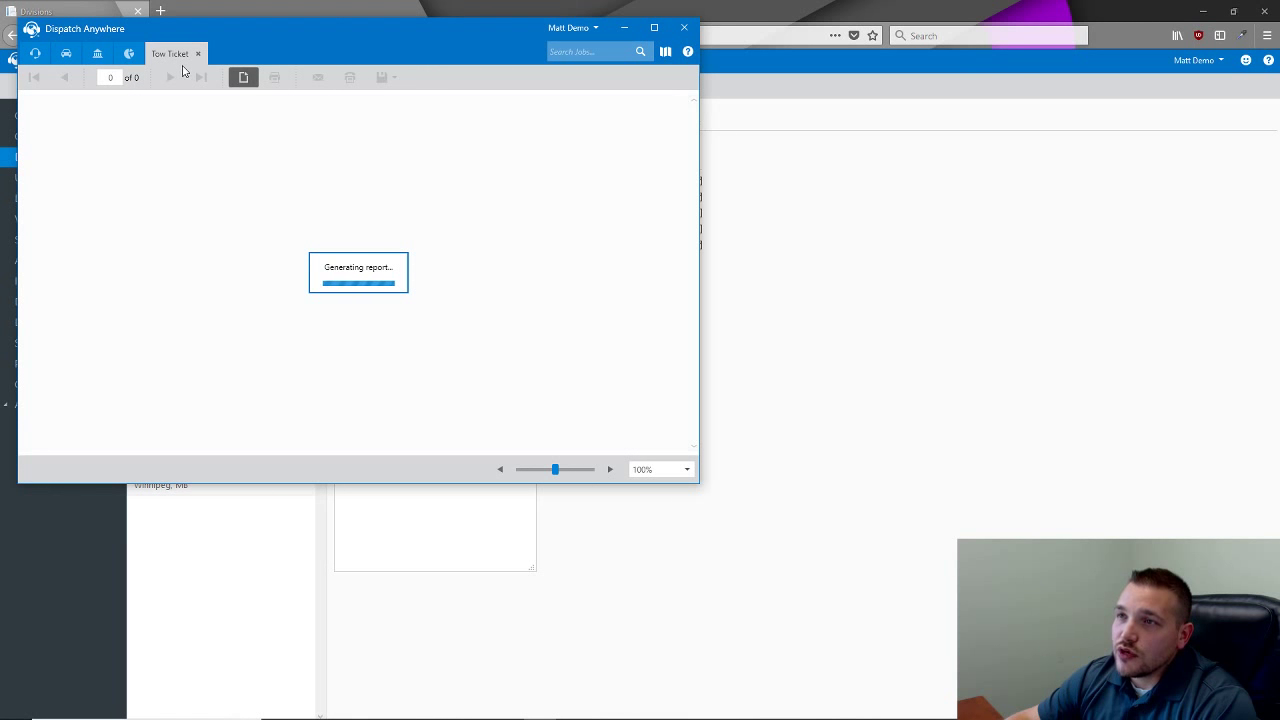
Scroll the Tow Ticket to its totals, message and signature, then return to Greenlight Towing's Accounting settings.
scroll(309, 249, "down", 5)
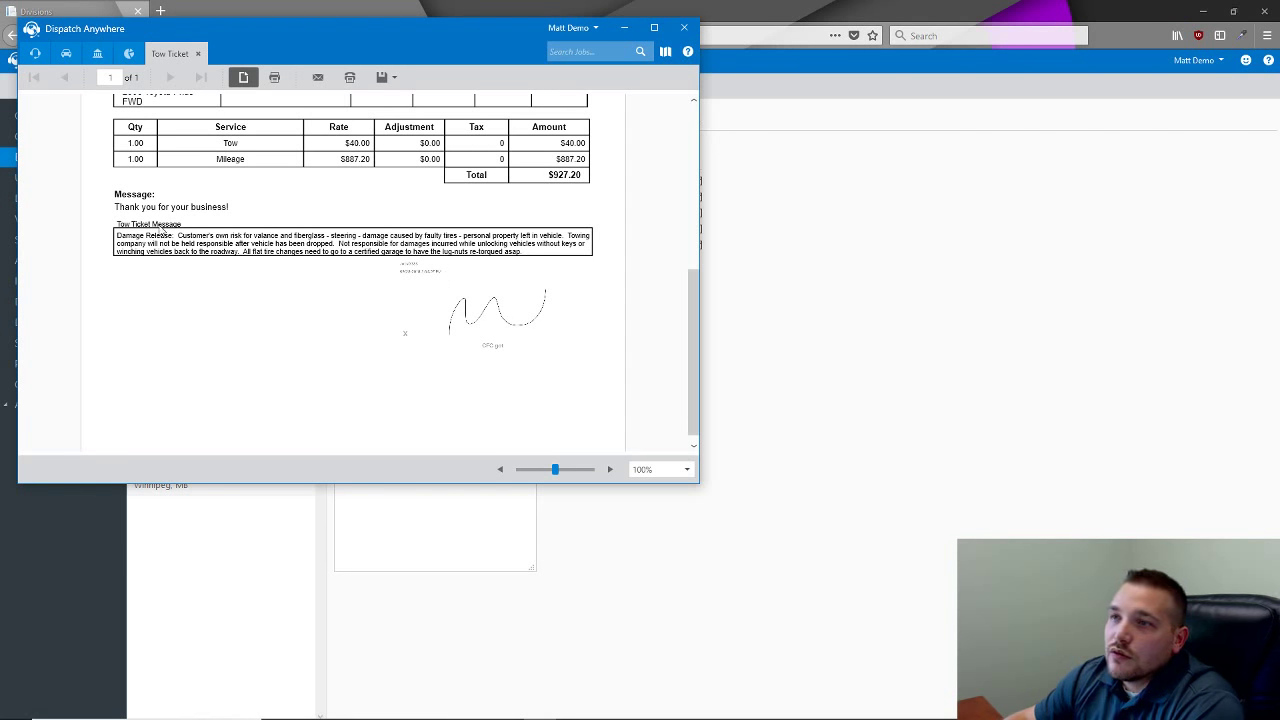
left_click(794, 305)
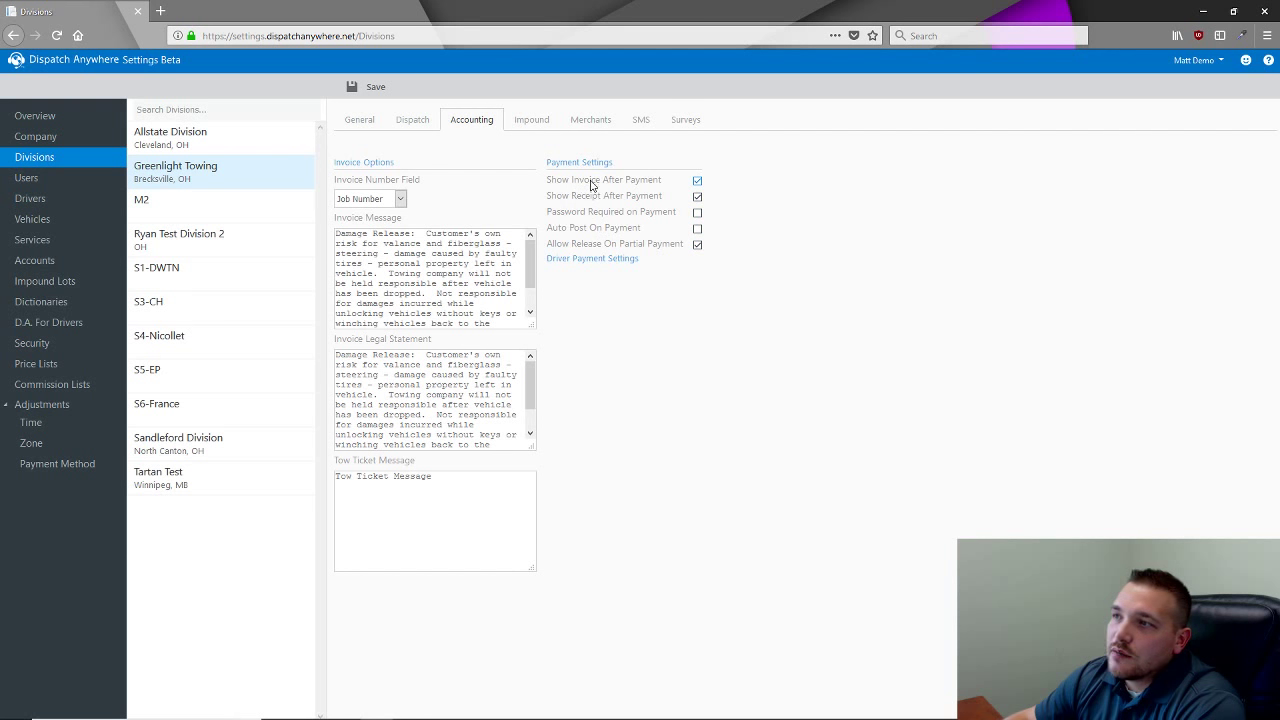
Toggle Show Receipt After Payment and Allow Release On Partial Payment, then bring up Greenlight Towing's Impound tab.
left_click(697, 196)
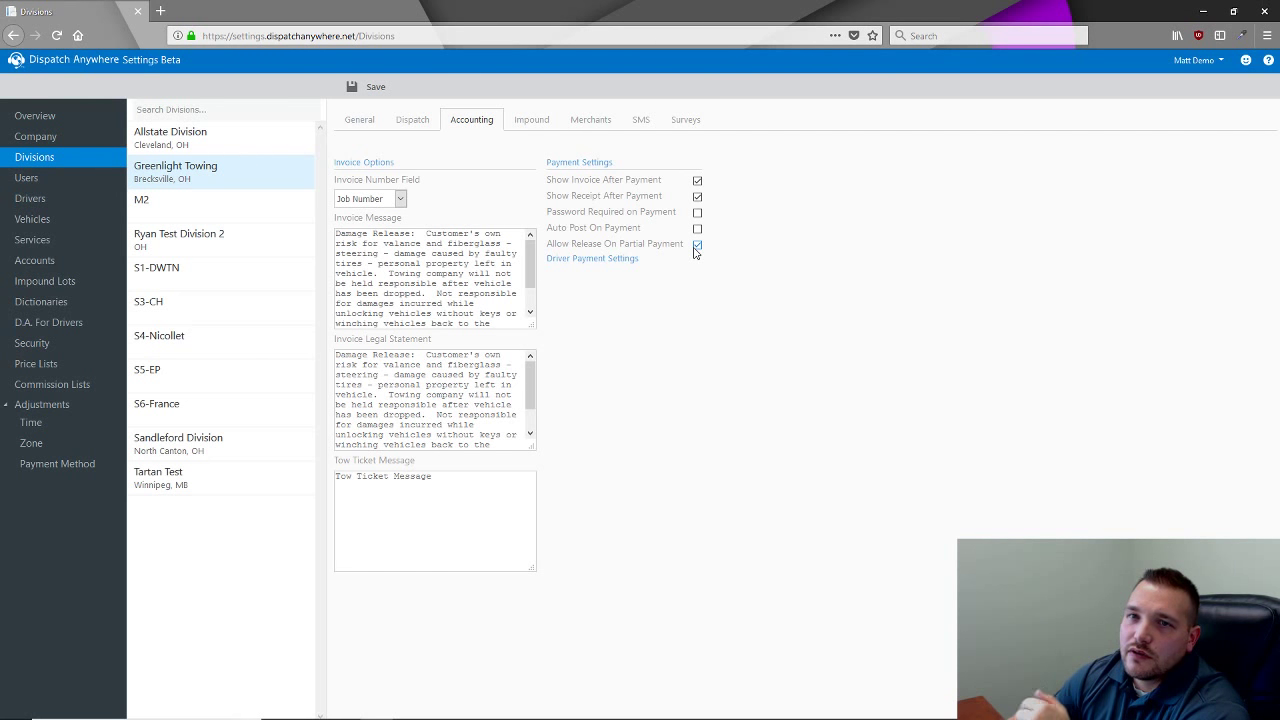
left_click(695, 250)
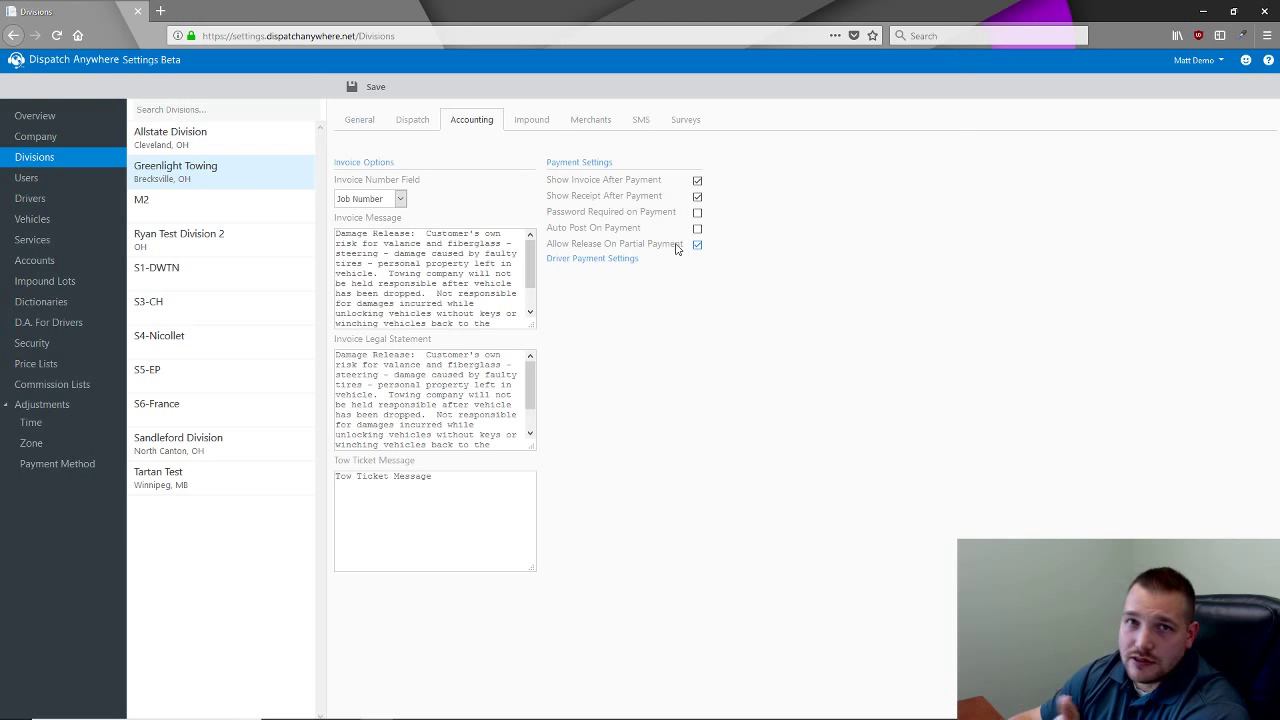
left_click(533, 122)
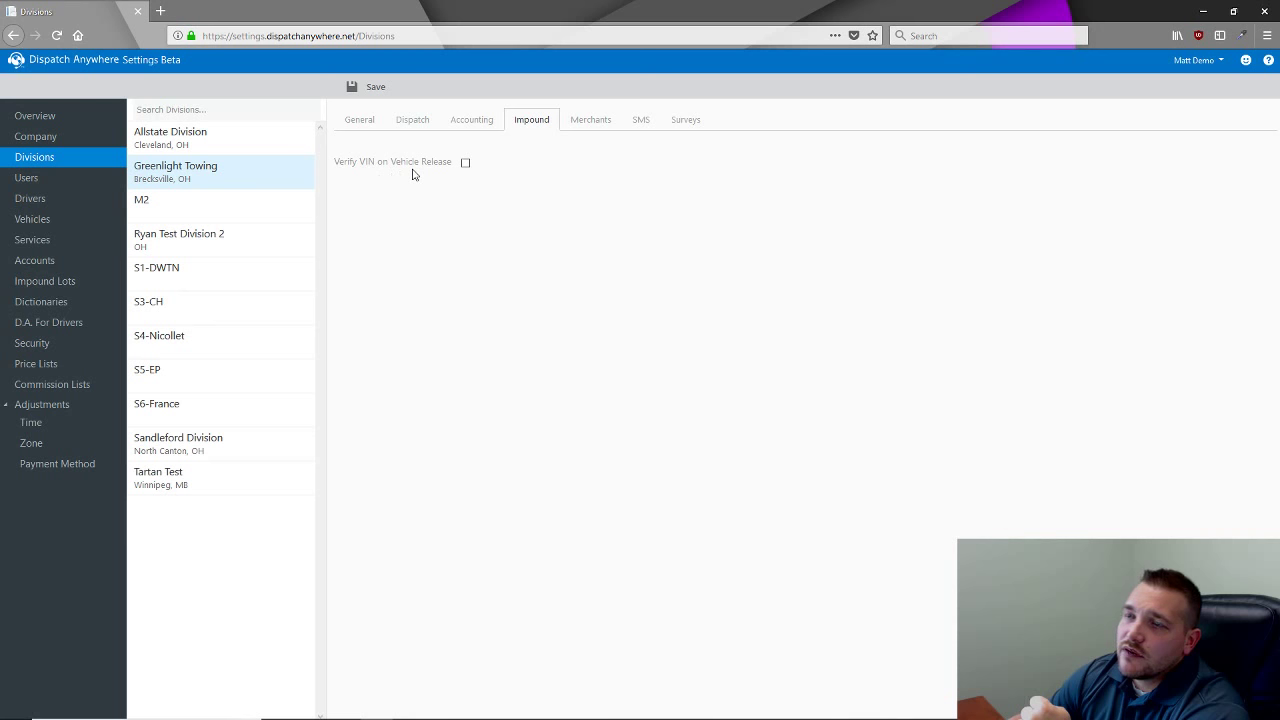
Tick Verify VIN on Vehicle Release for Greenlight Towing, then move to its Merchants settings.
left_click(452, 128)
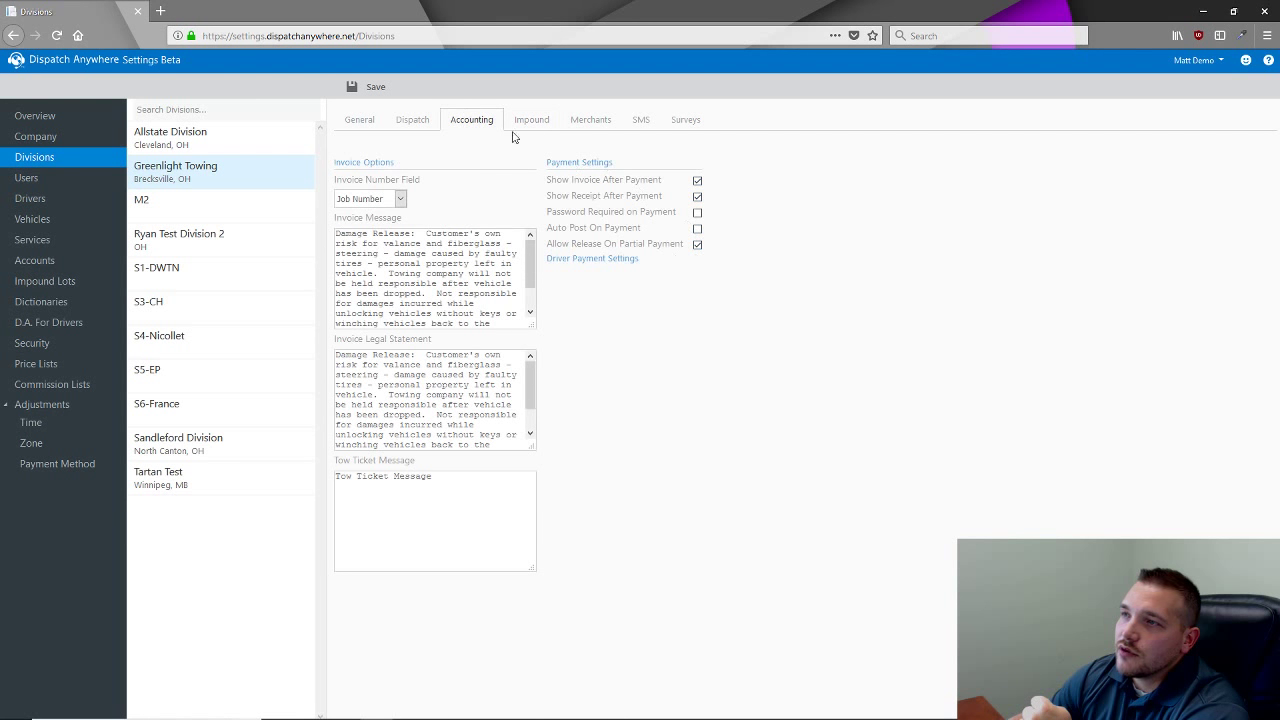
left_click(527, 126)
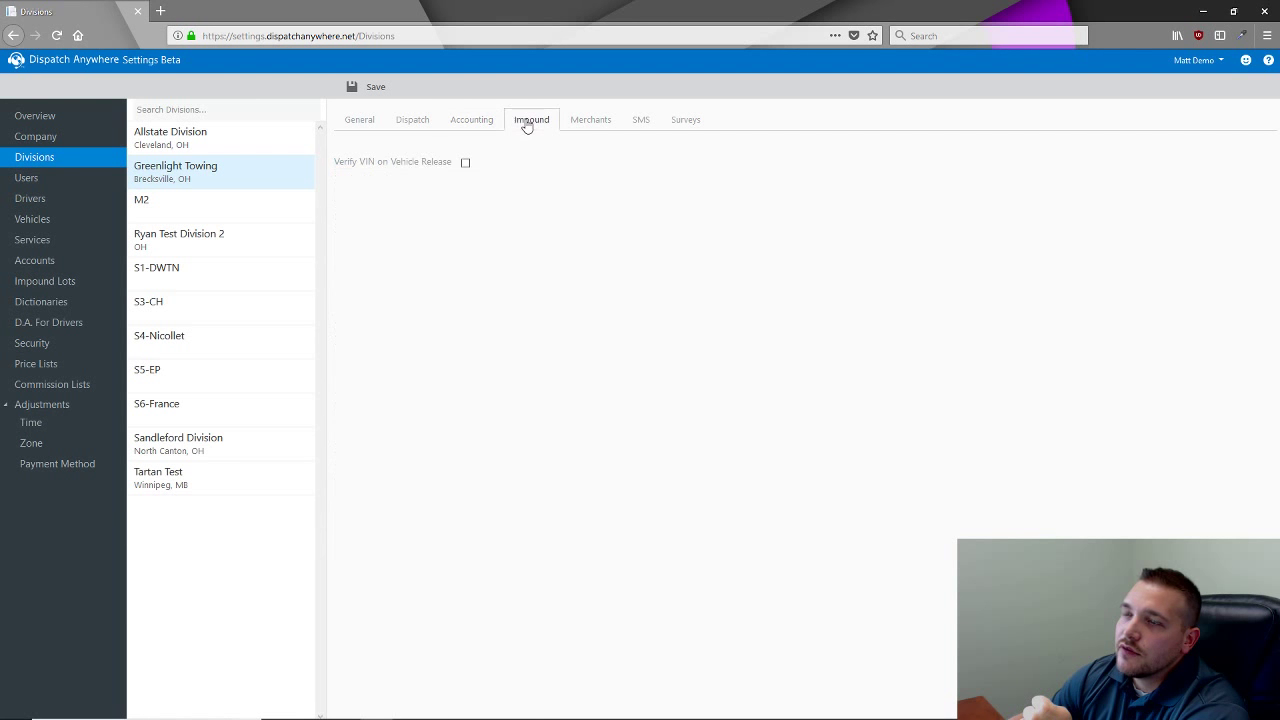
left_click(465, 162)
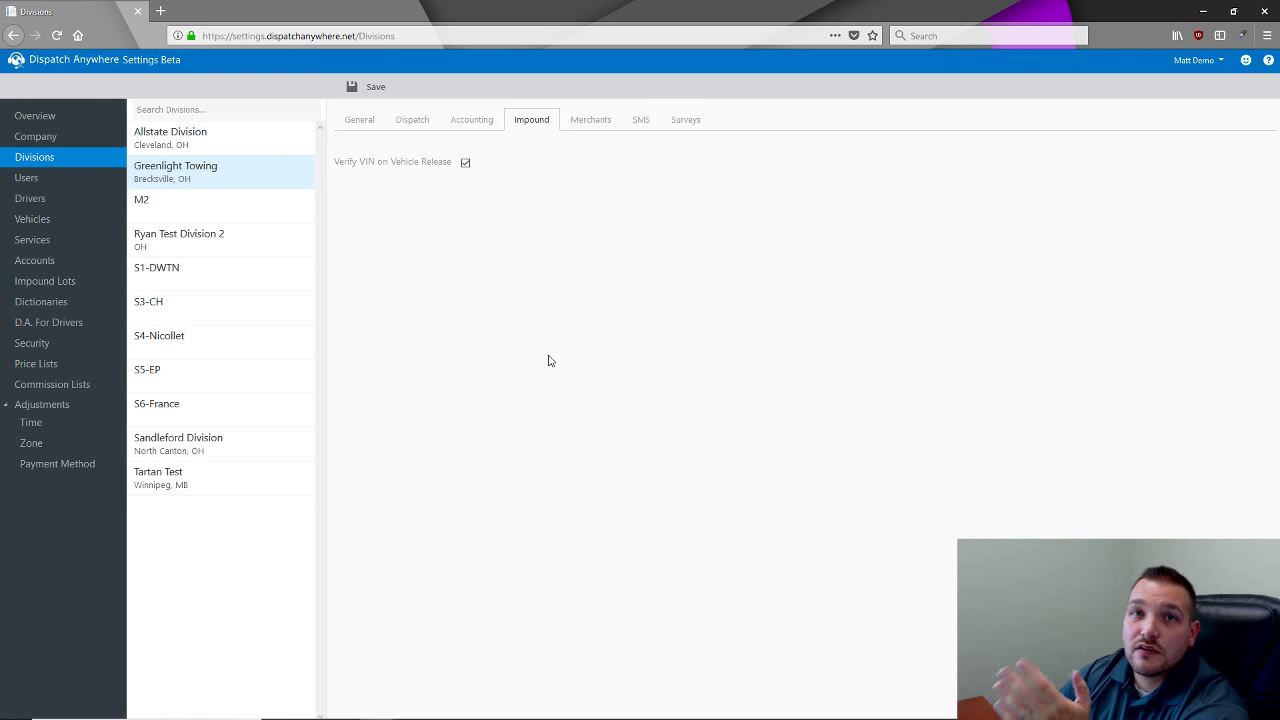
left_click(594, 124)
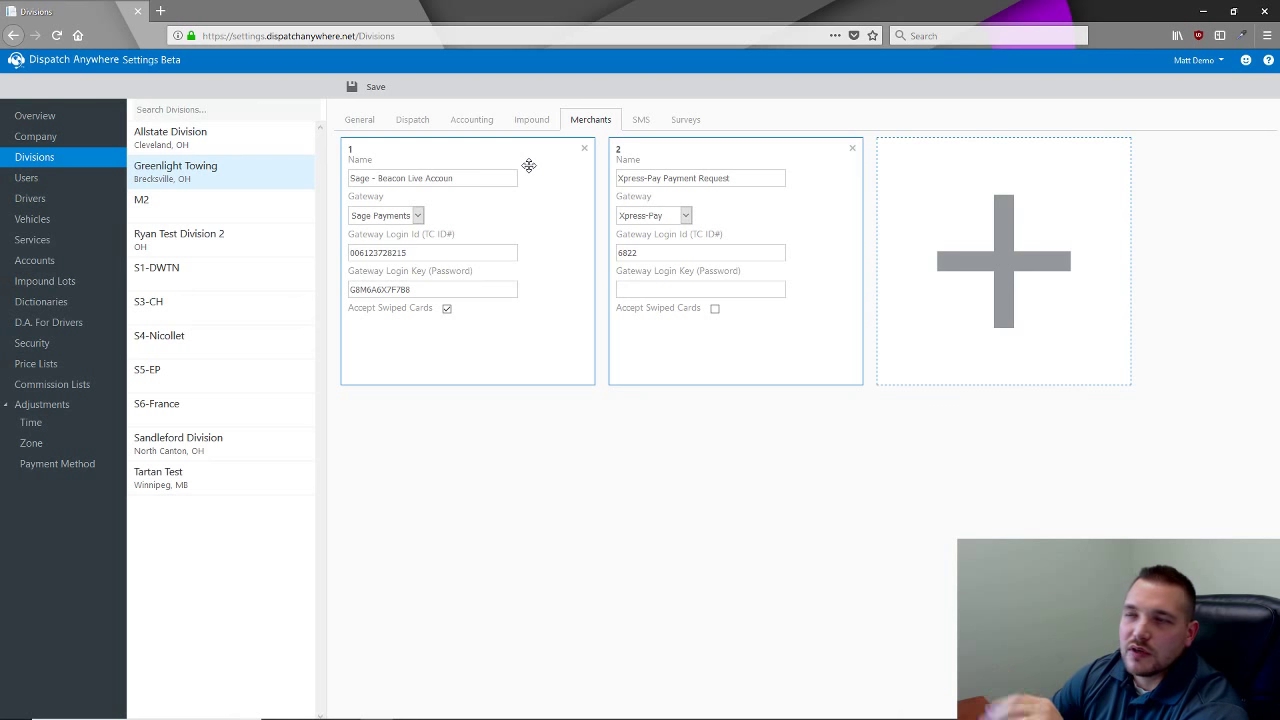
Review the Sage Payments and Xpress-Pay merchant names, then switch to the SMS settings.
left_click(389, 180)
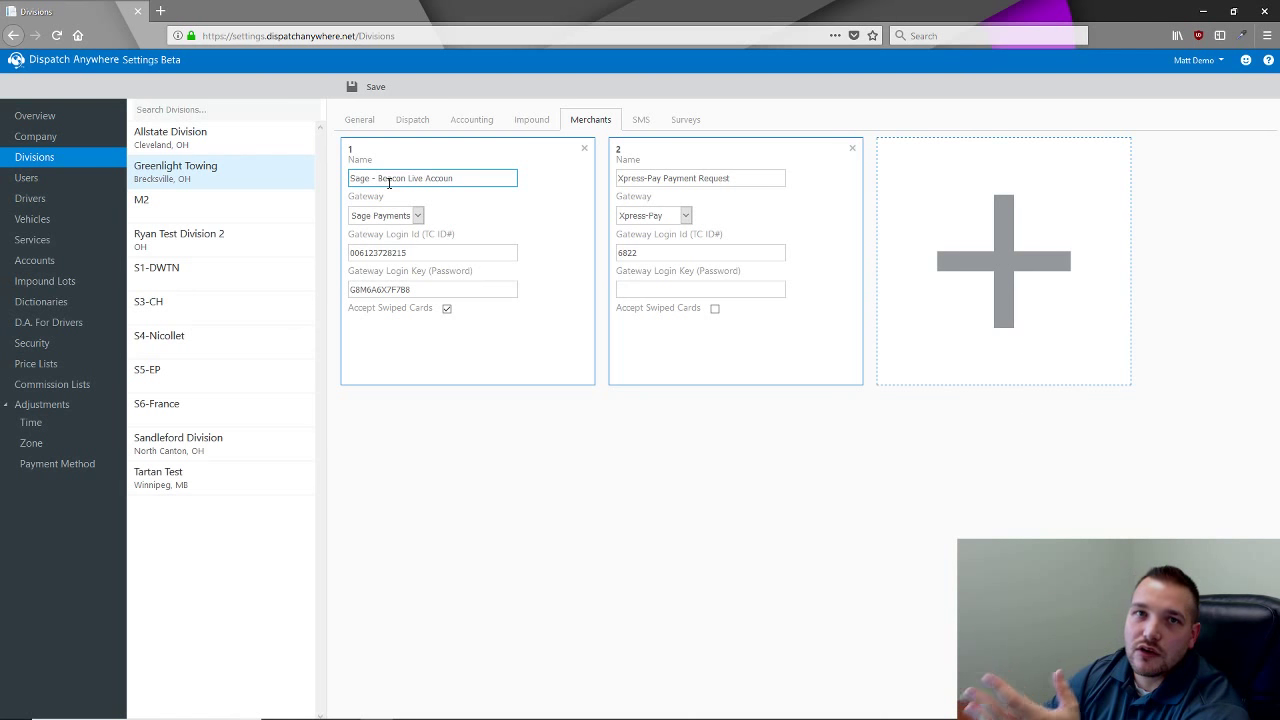
left_click(622, 178)
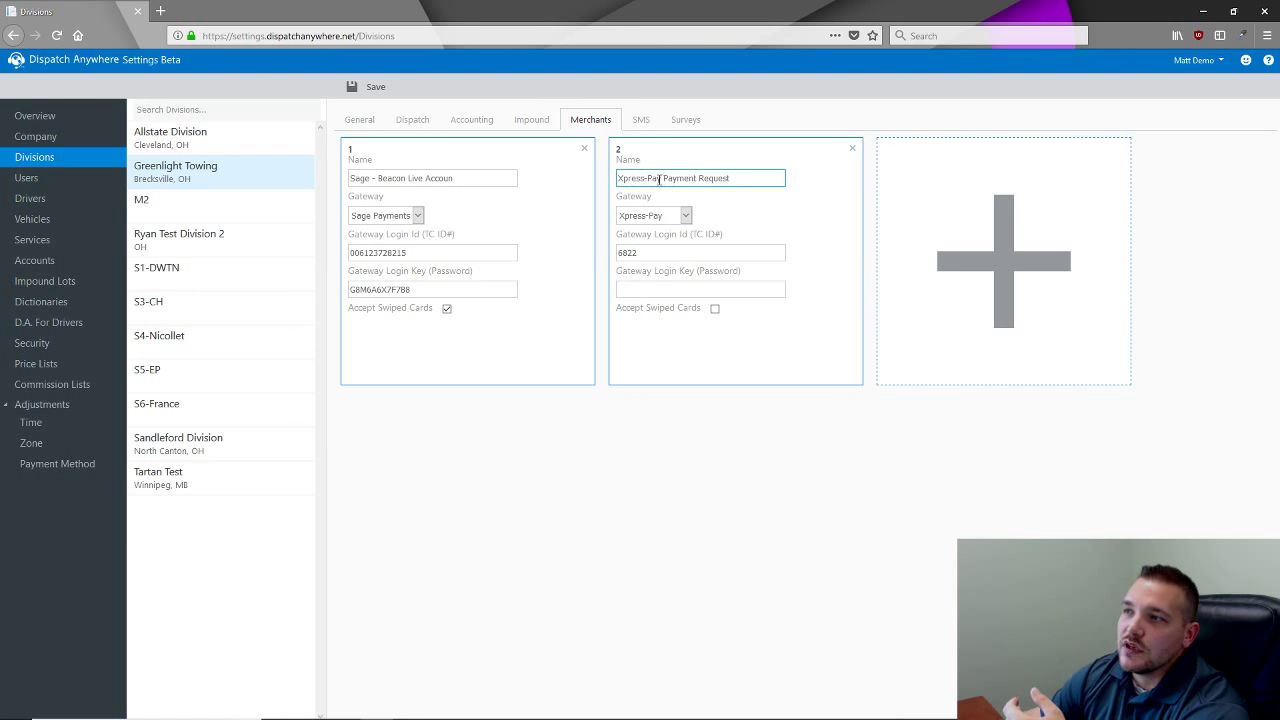
left_click(642, 126)
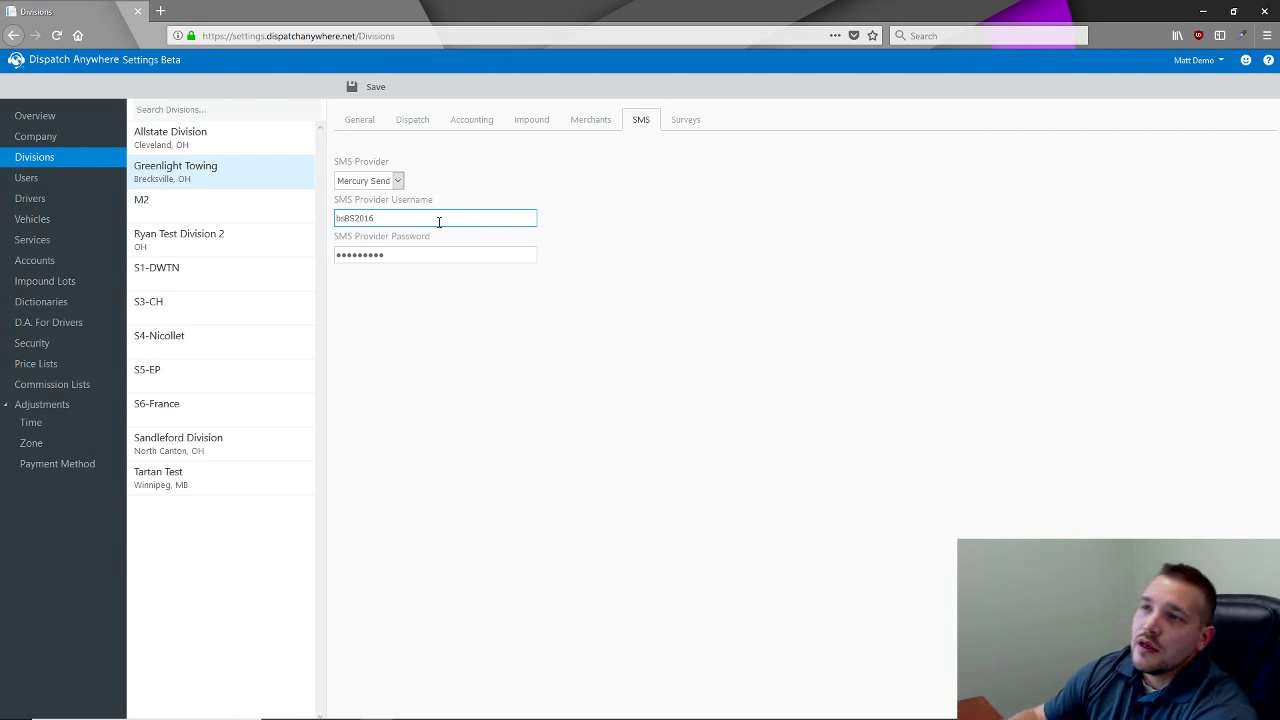
left_click(391, 182)
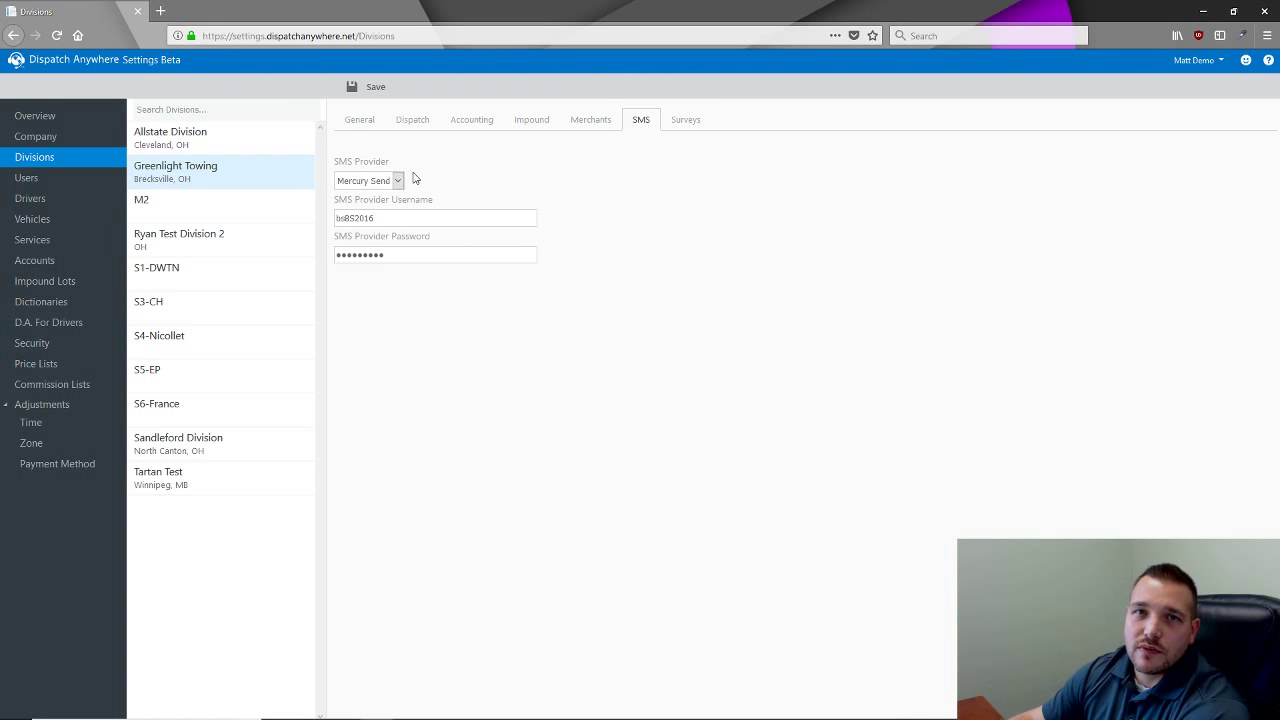
Browse the Survey Provider list on the Surveys tab without choosing one, then go to Users.
left_click(685, 125)
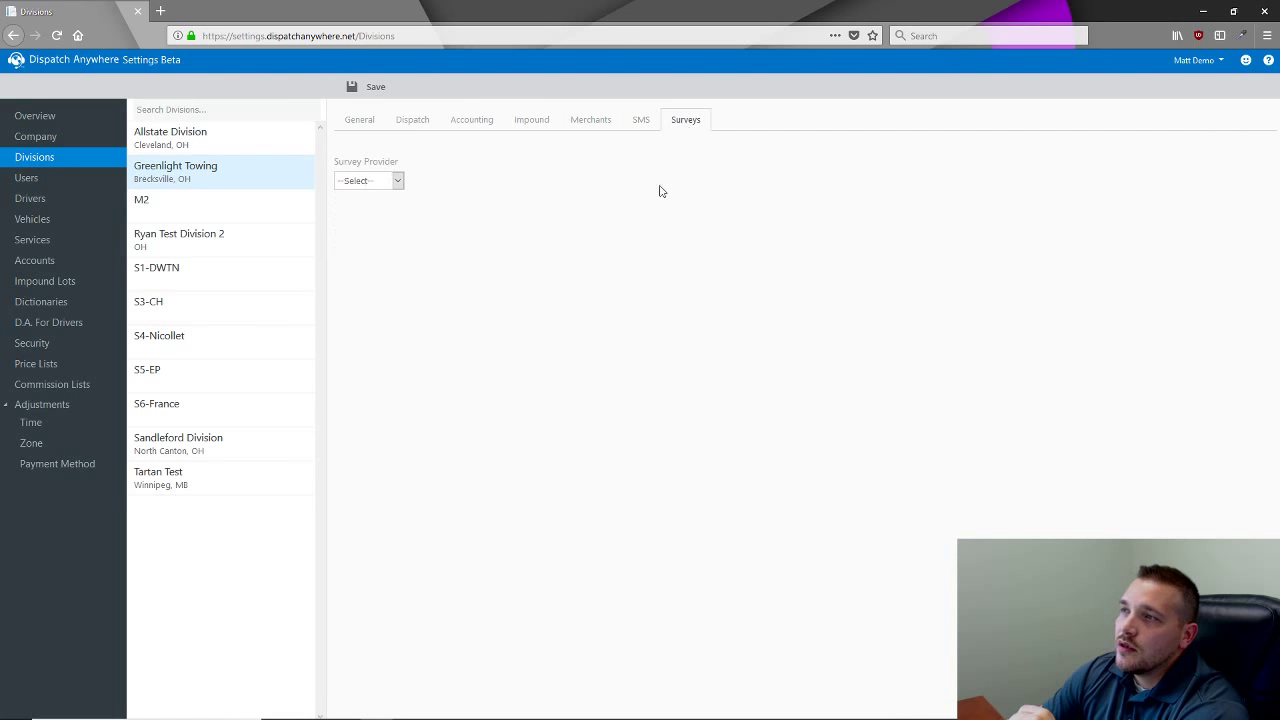
left_click(398, 180)
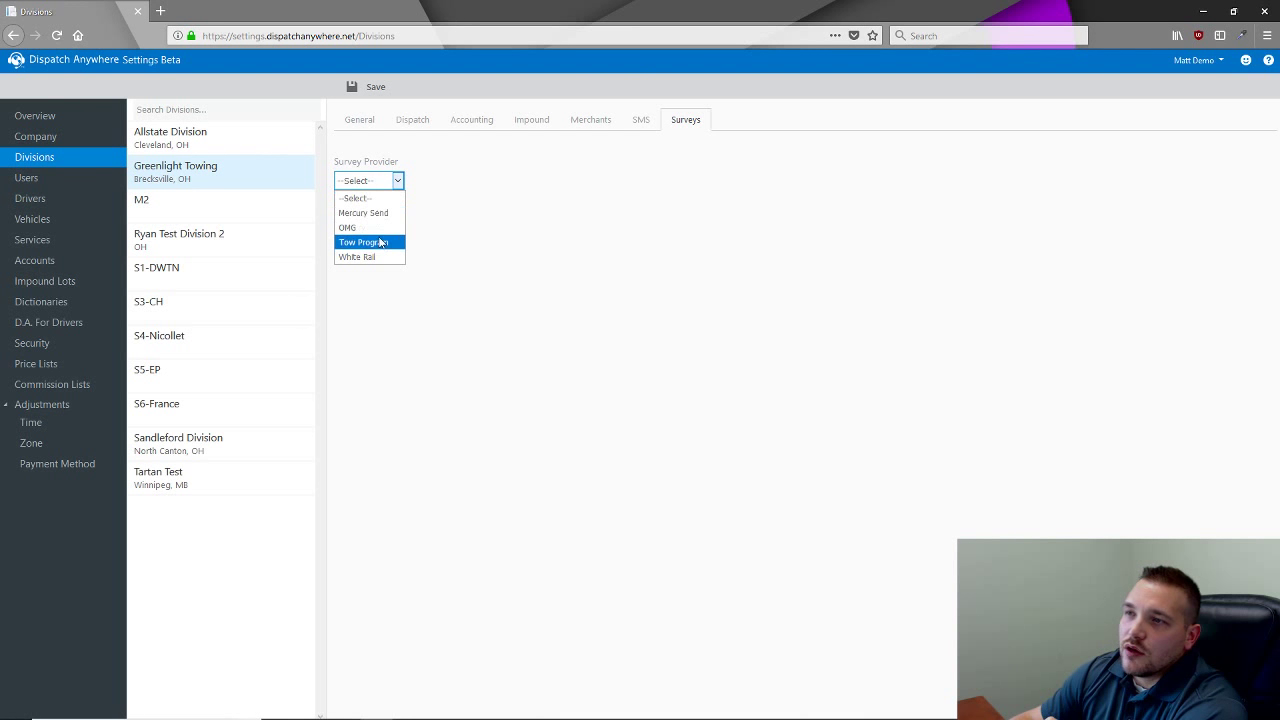
left_click(524, 262)
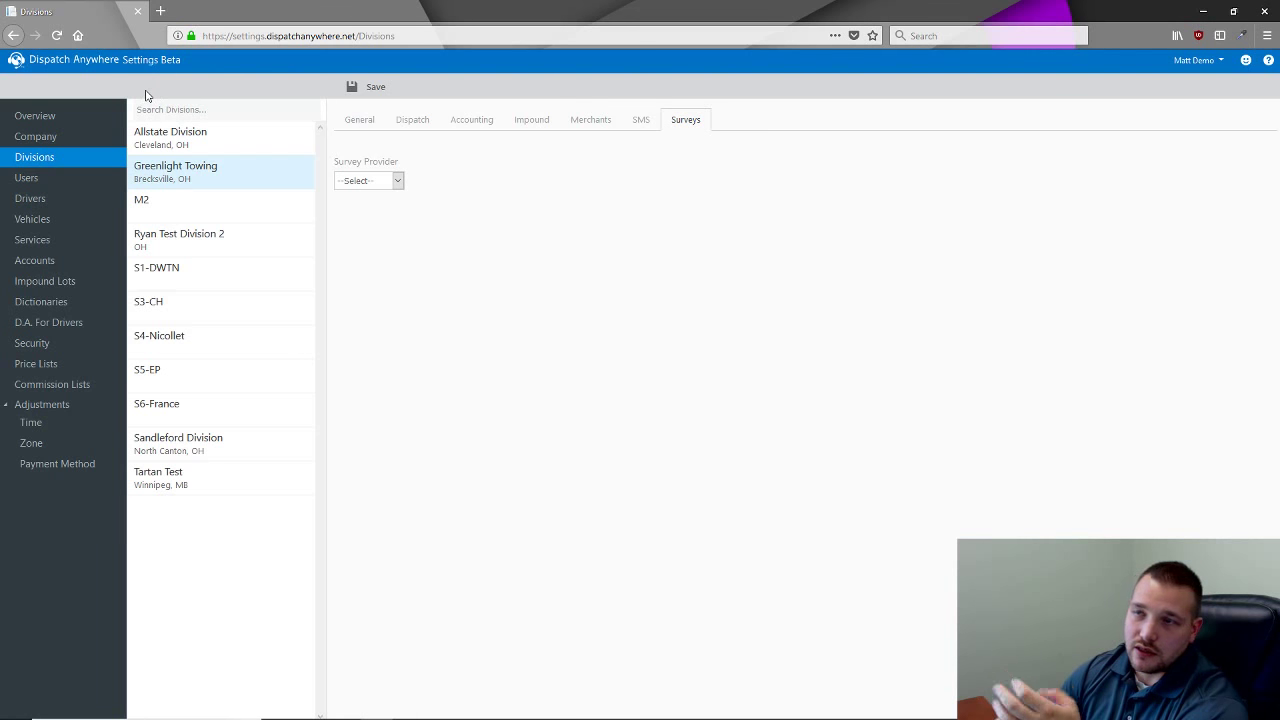
left_click(99, 177)
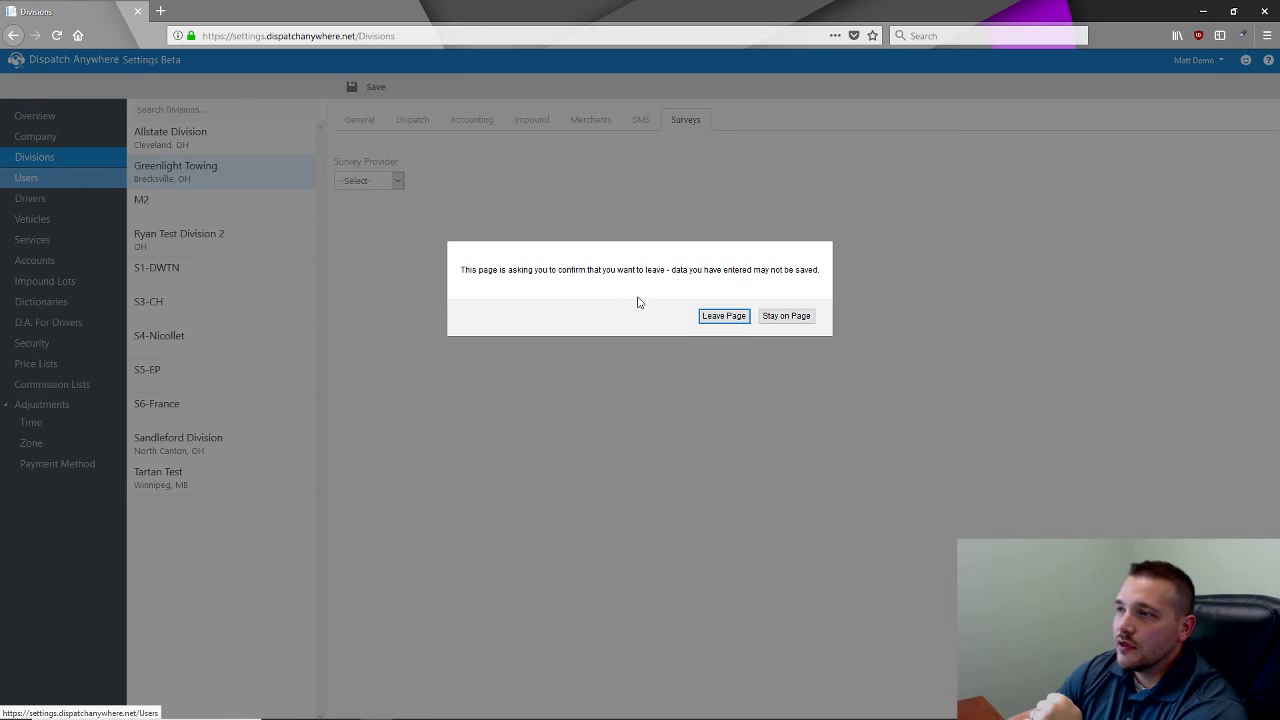
Leave the Divisions page without saving, scroll the Users list and open a user's details.
left_click(721, 320)
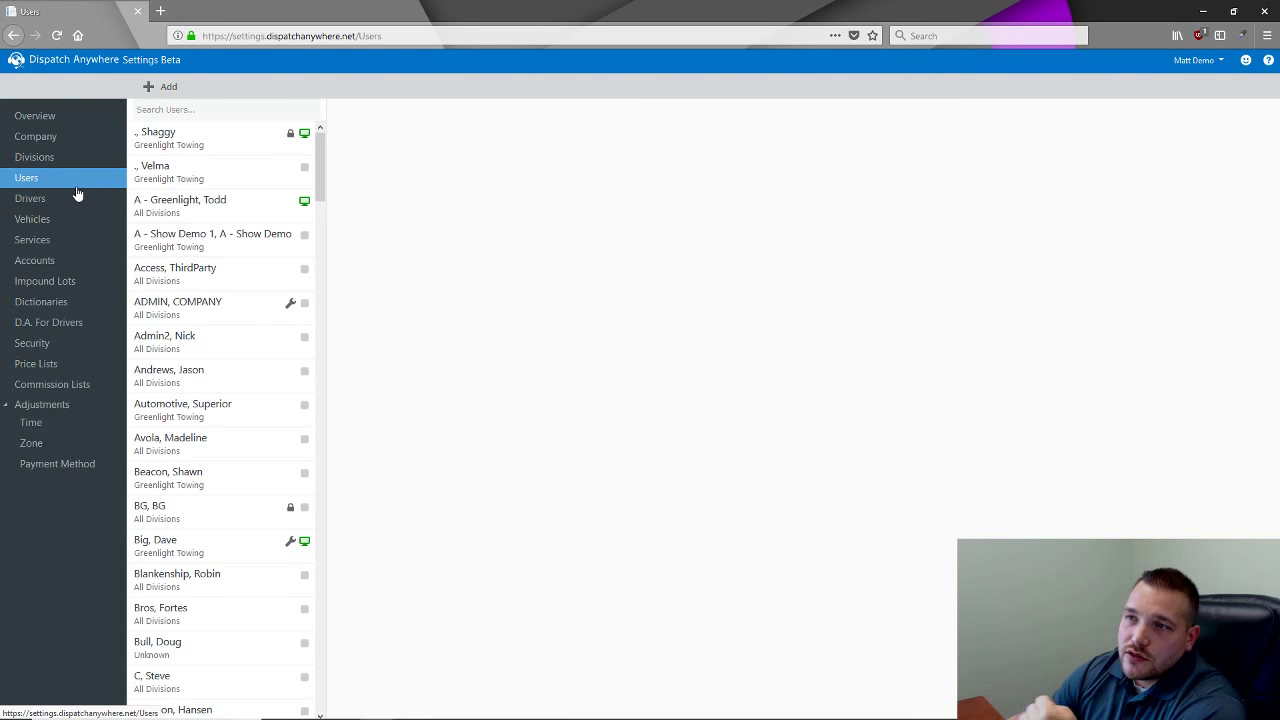
left_click_drag(320, 159, 349, 204)
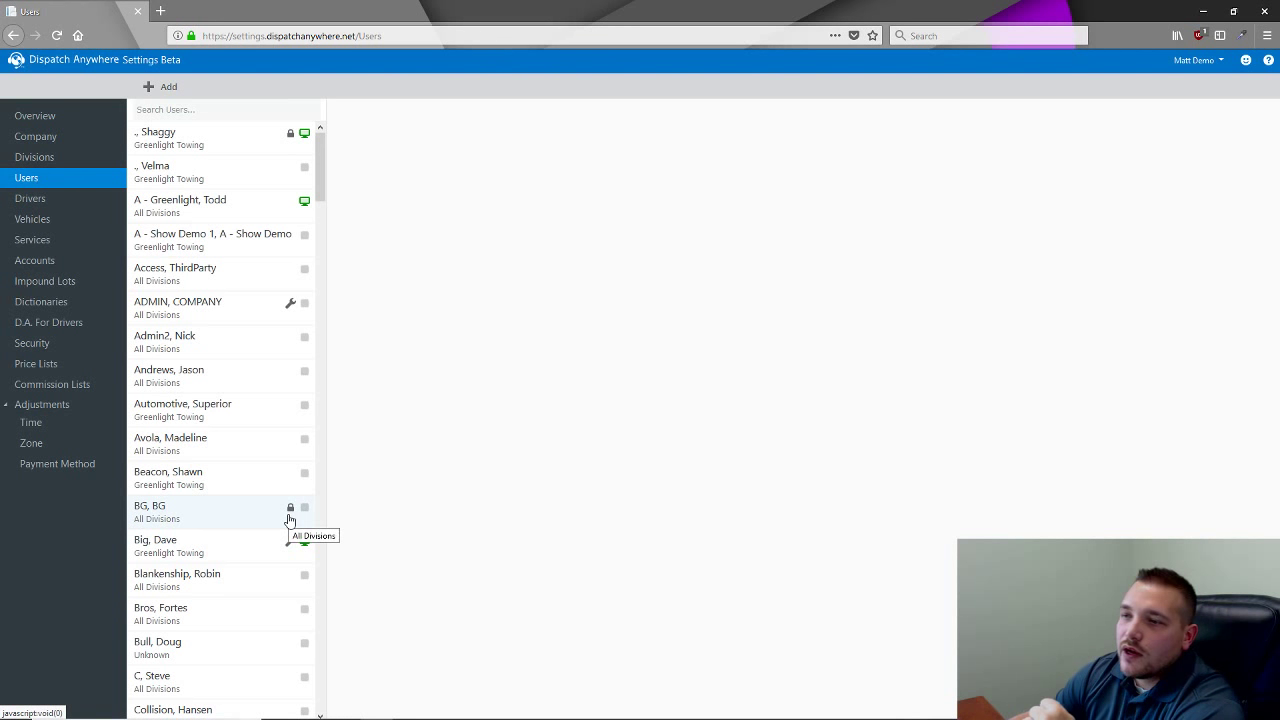
left_click(252, 513)
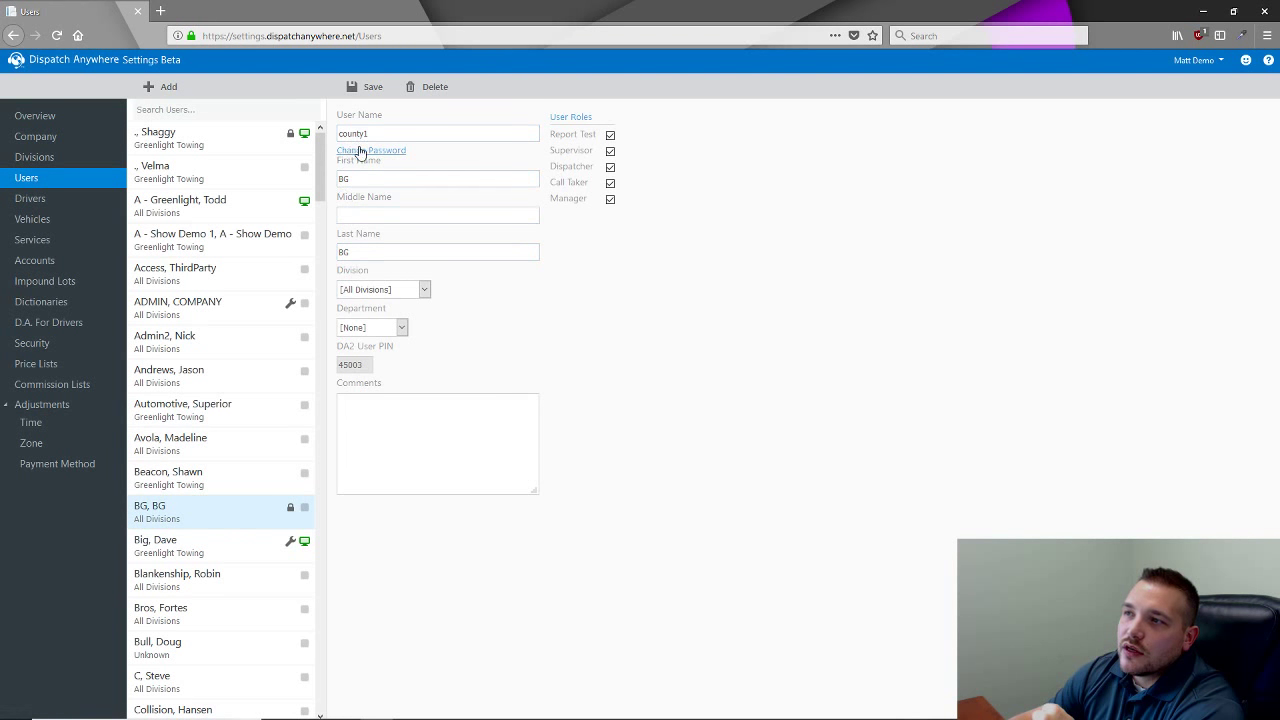
Inspect the first user's name and roles, then open a second user's details.
left_click(349, 165)
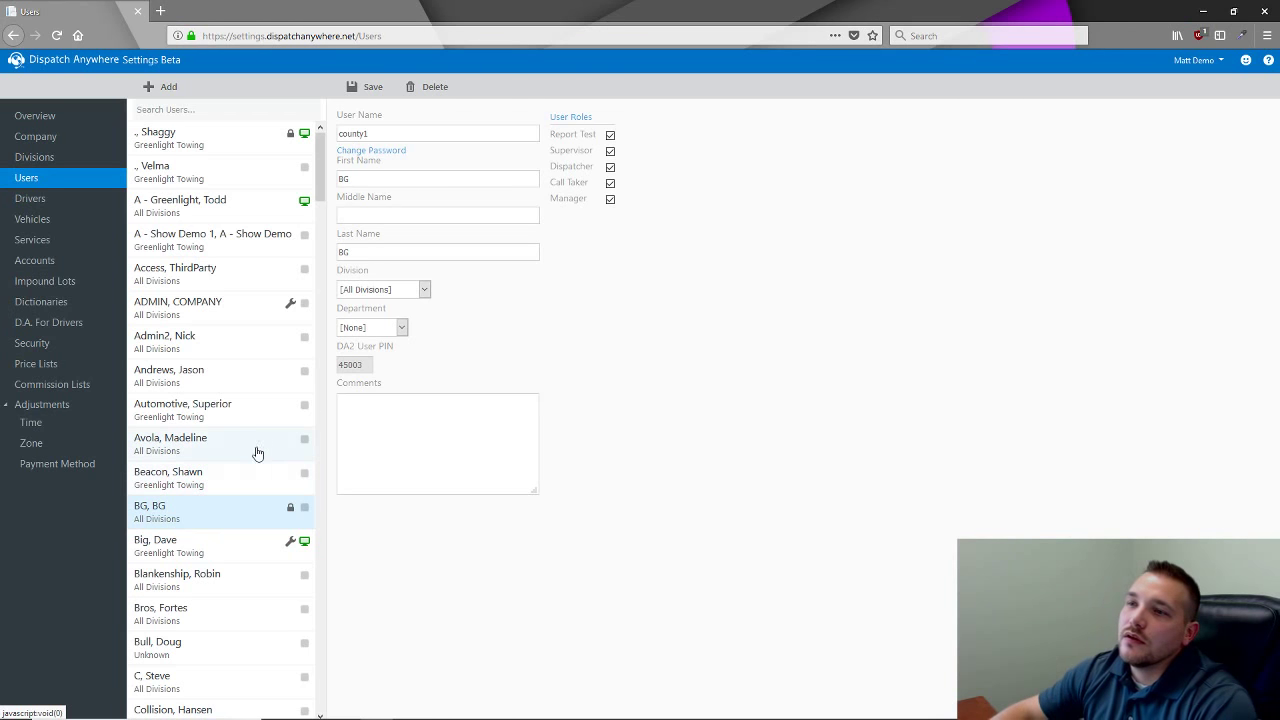
left_click(249, 339)
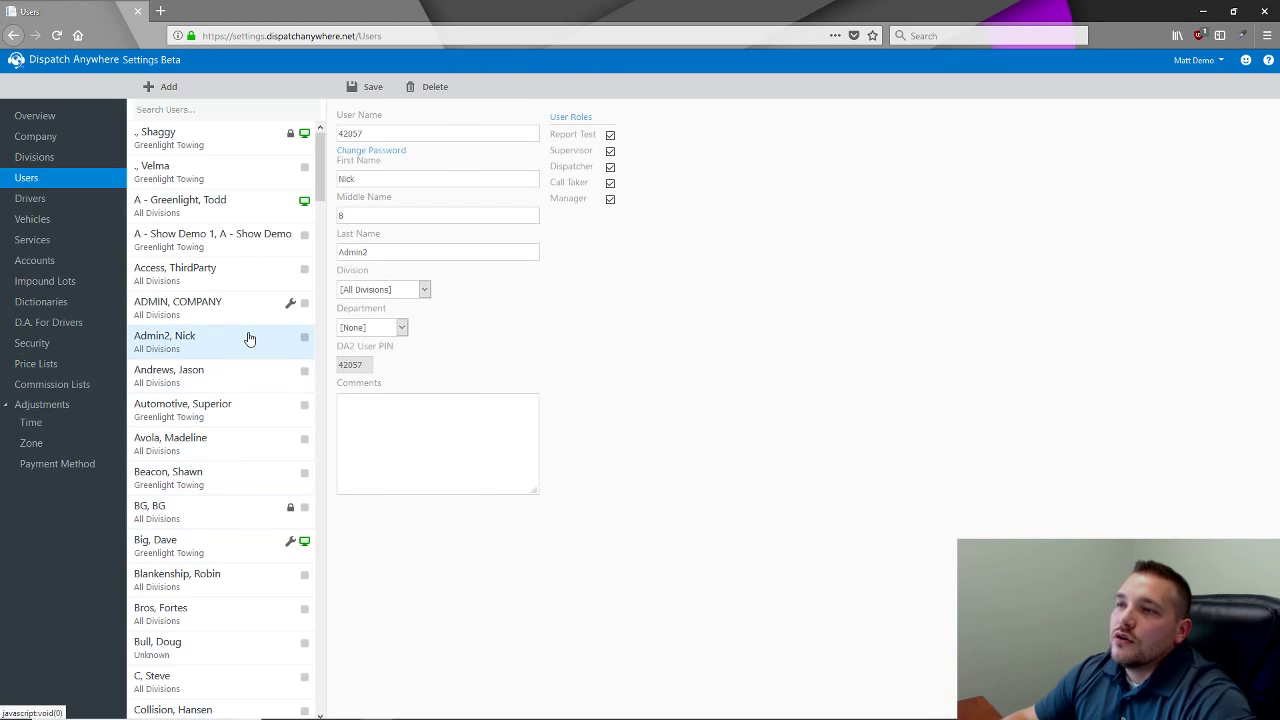
left_click(412, 247)
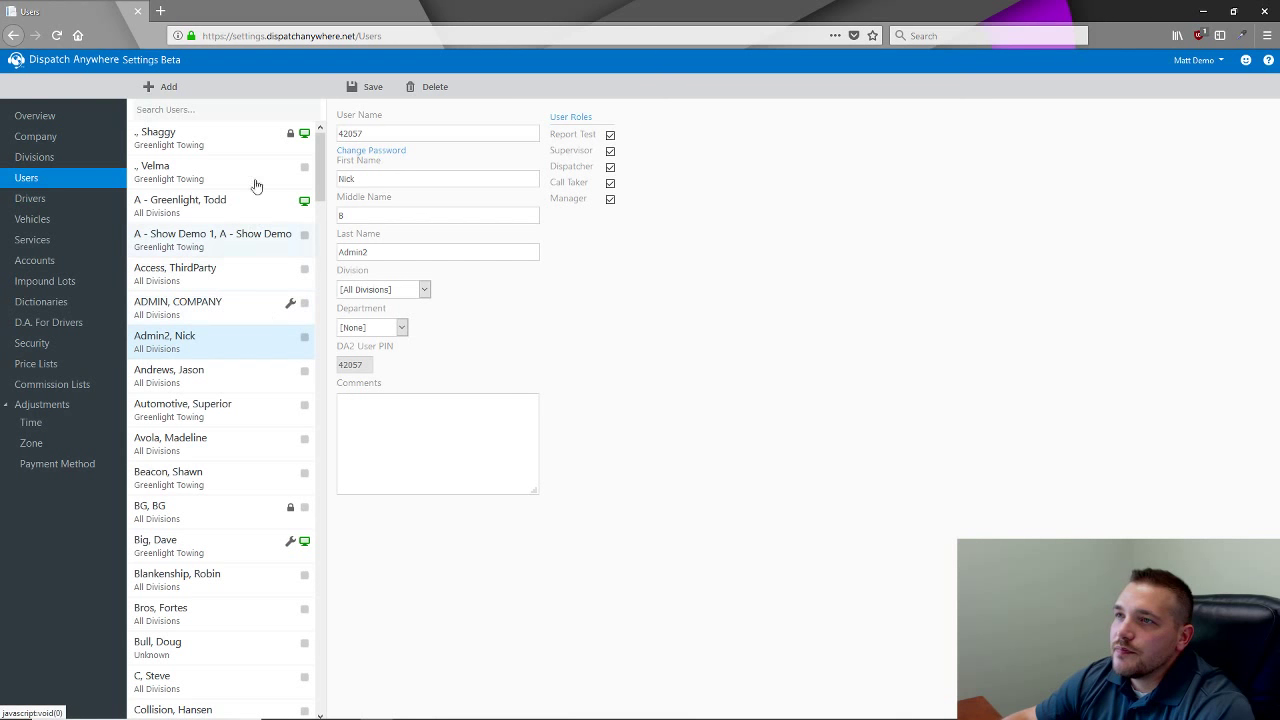
Add a new user with Division Greenlight Towing and Department Administrative.
left_click(163, 90)
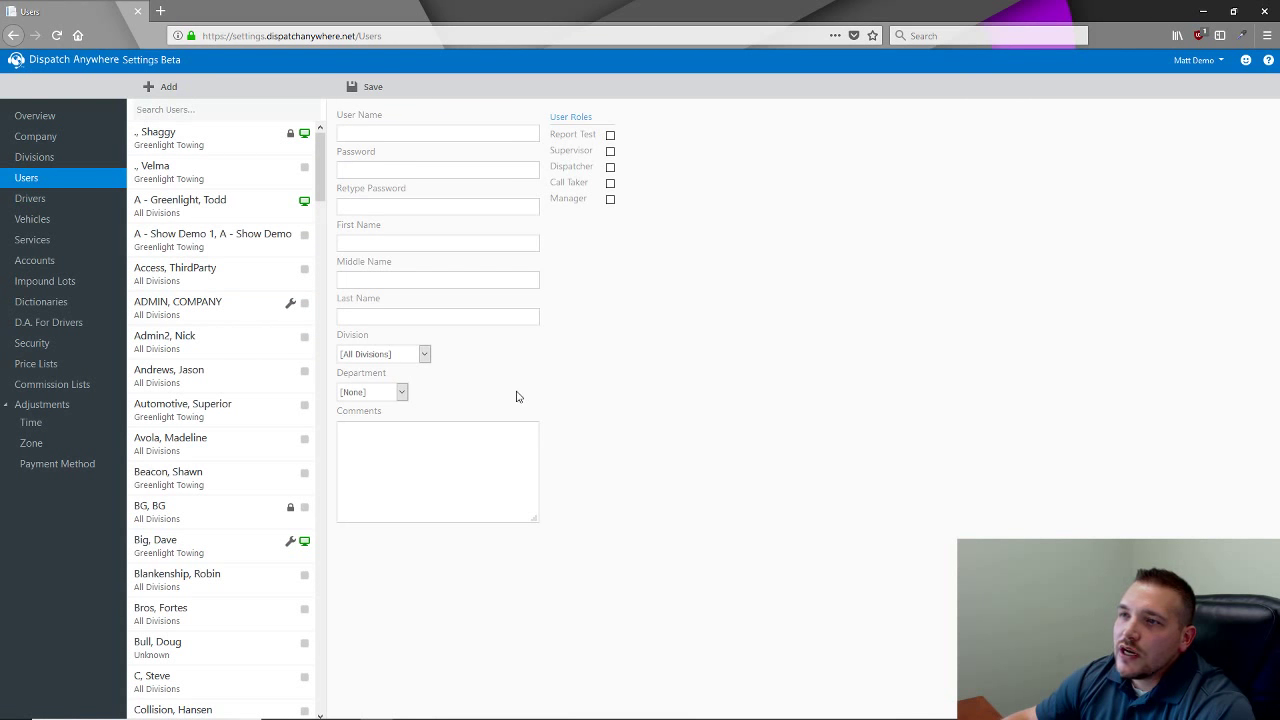
left_click(351, 132)
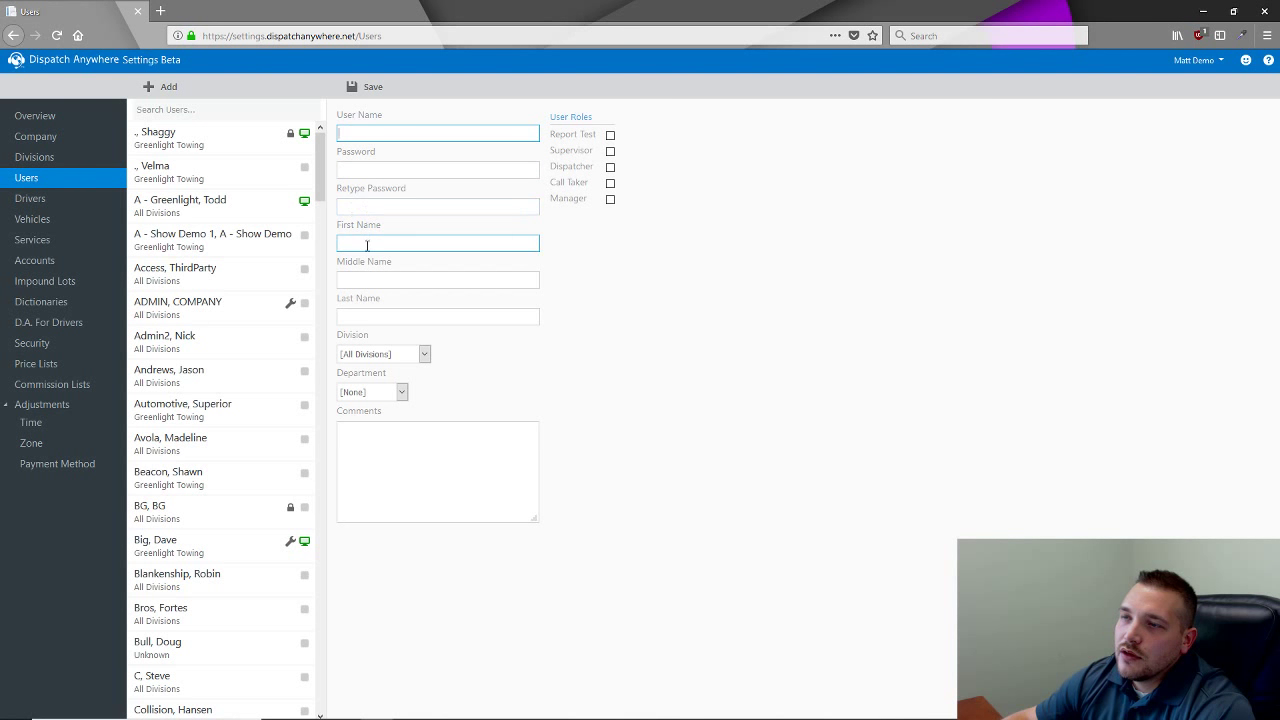
left_click(424, 355)
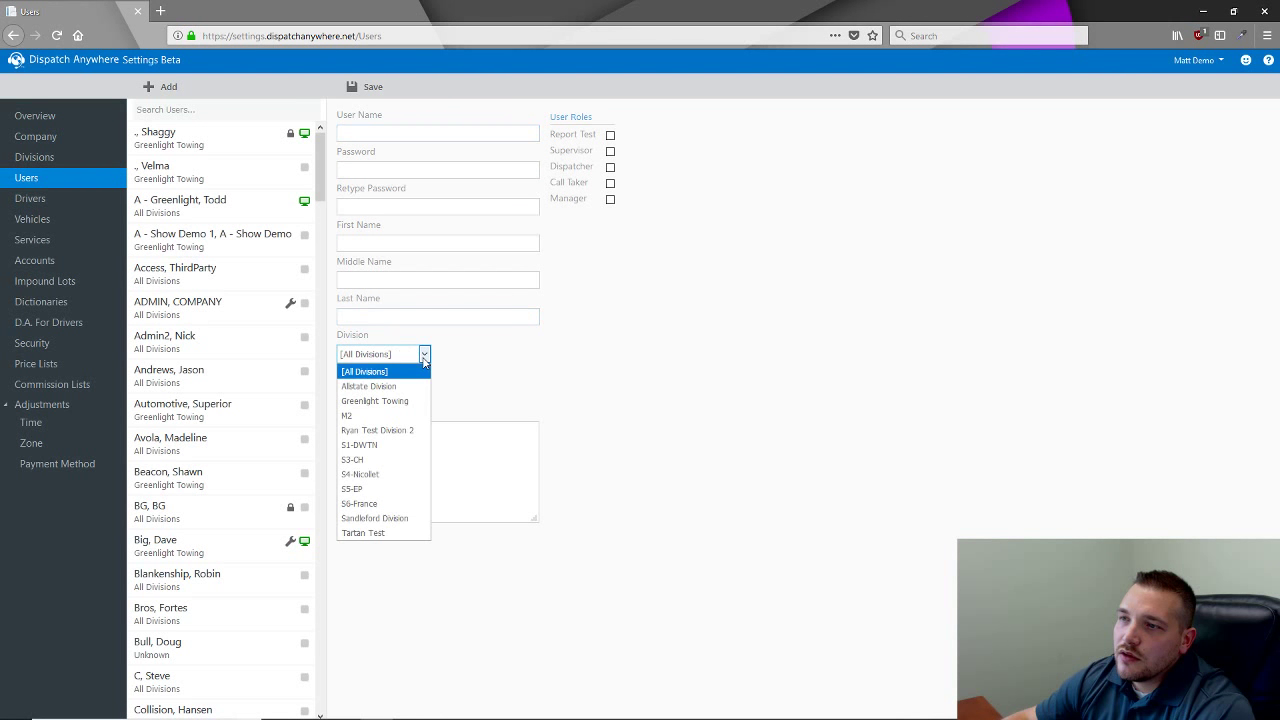
left_click(408, 401)
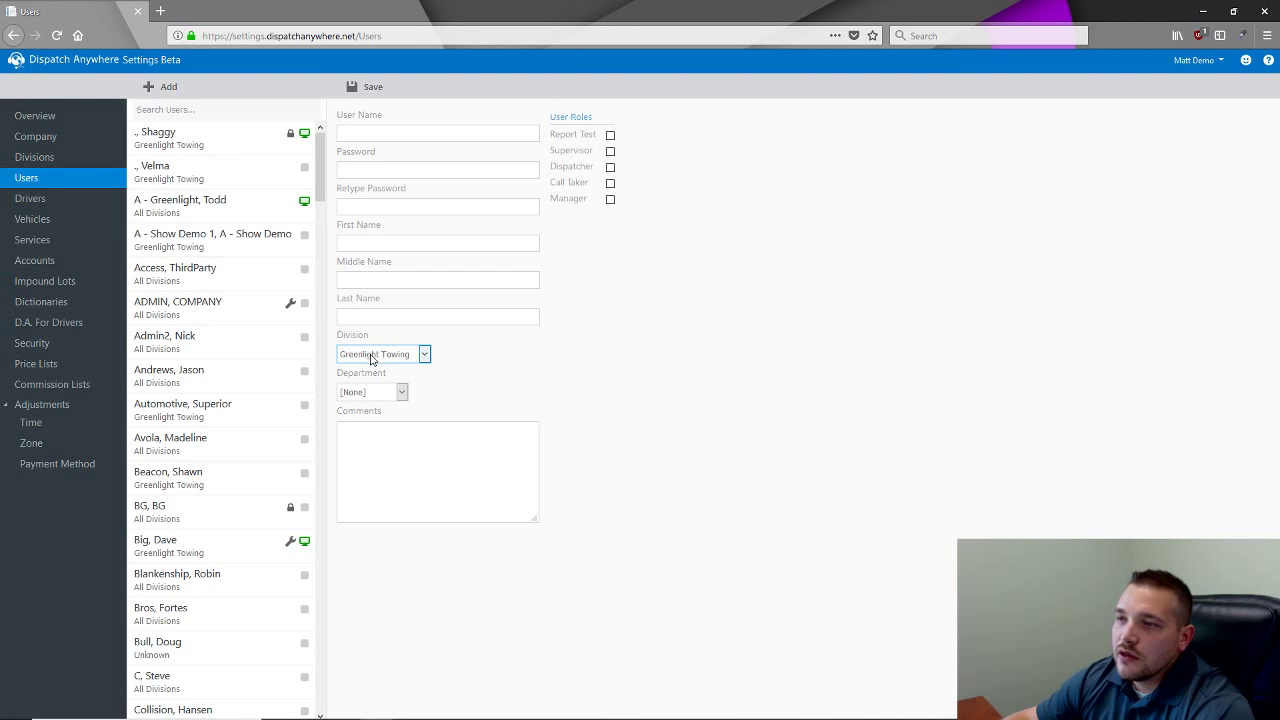
left_click(398, 392)
left_click(385, 422)
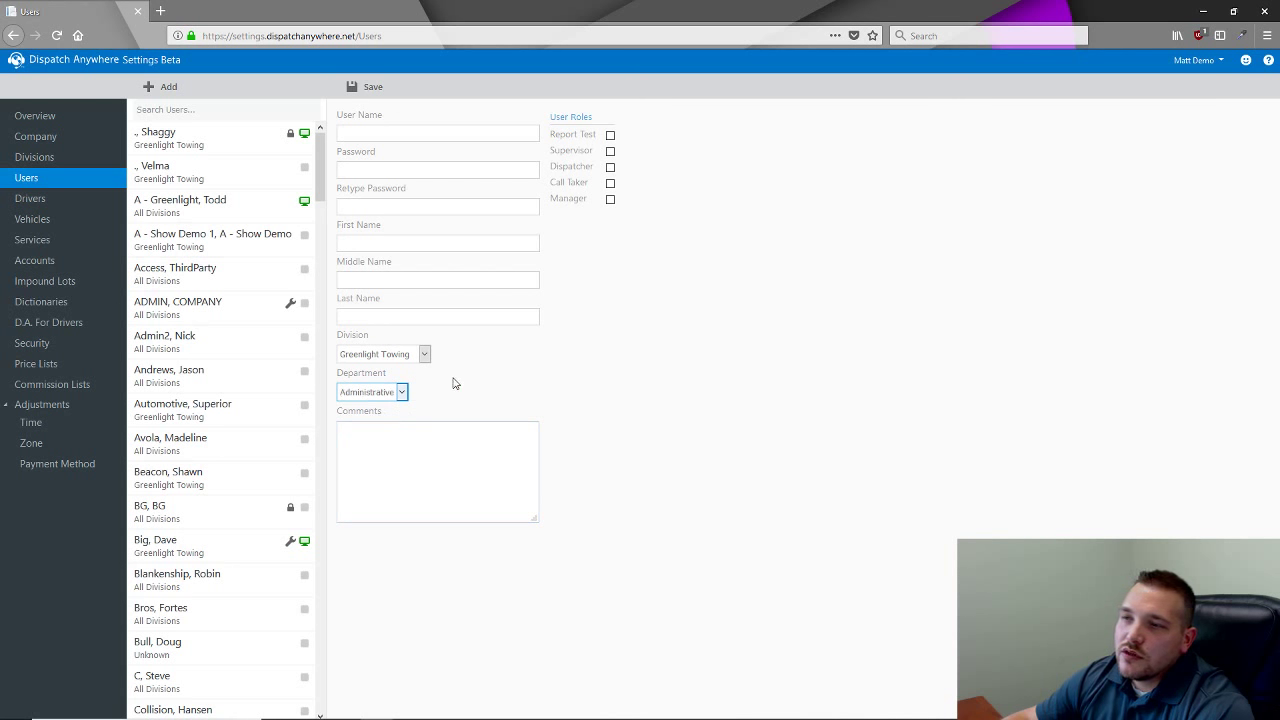
Recheck the new user's Administrative department choice and the Comments field.
left_click(399, 391)
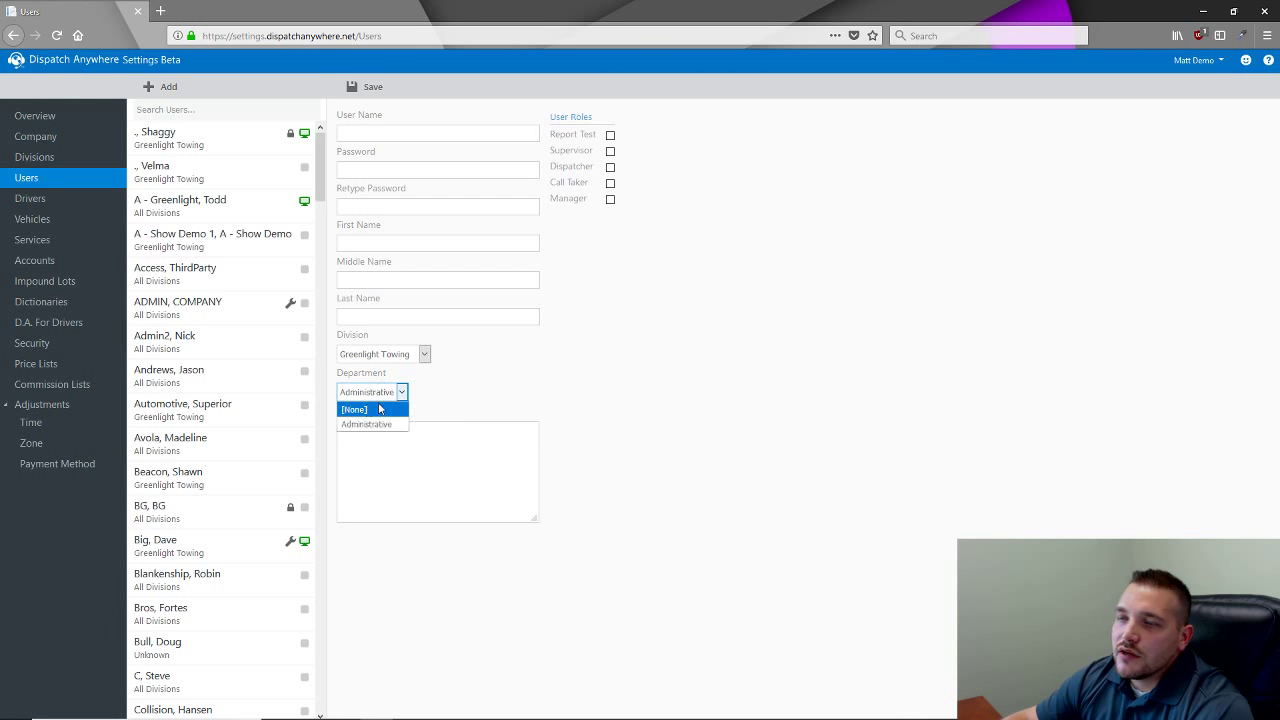
left_click(451, 383)
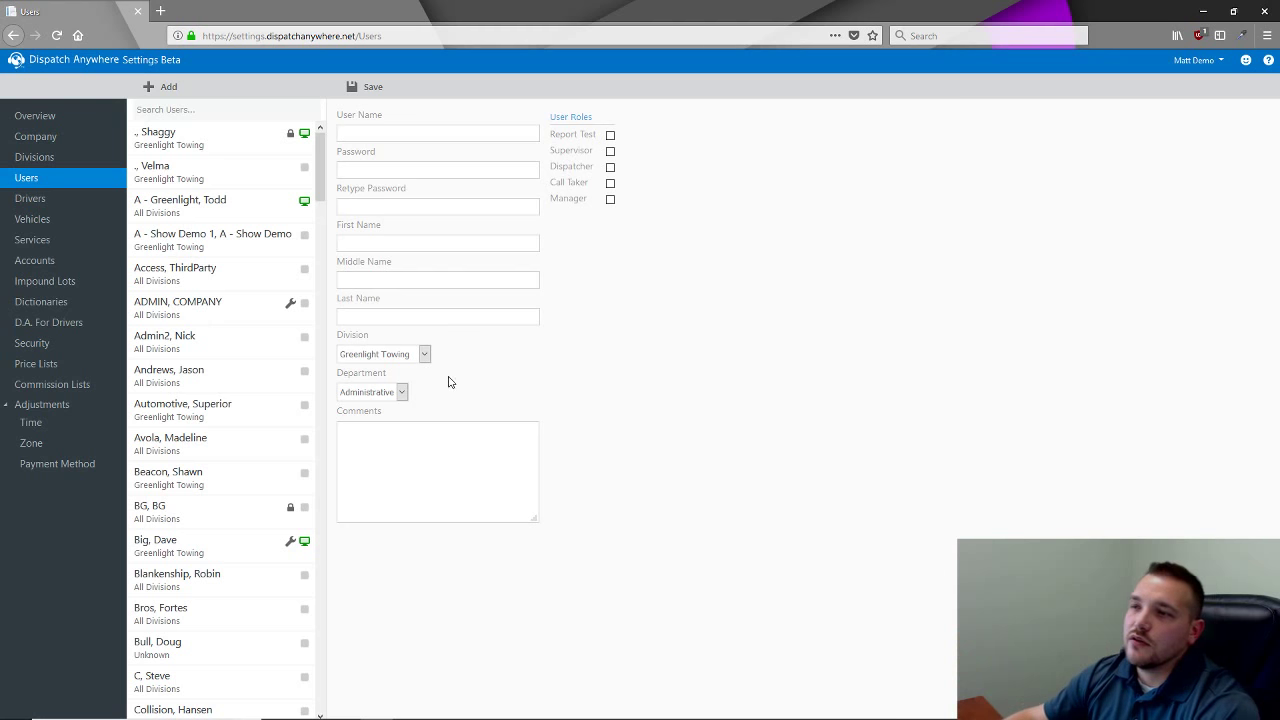
left_click(400, 392)
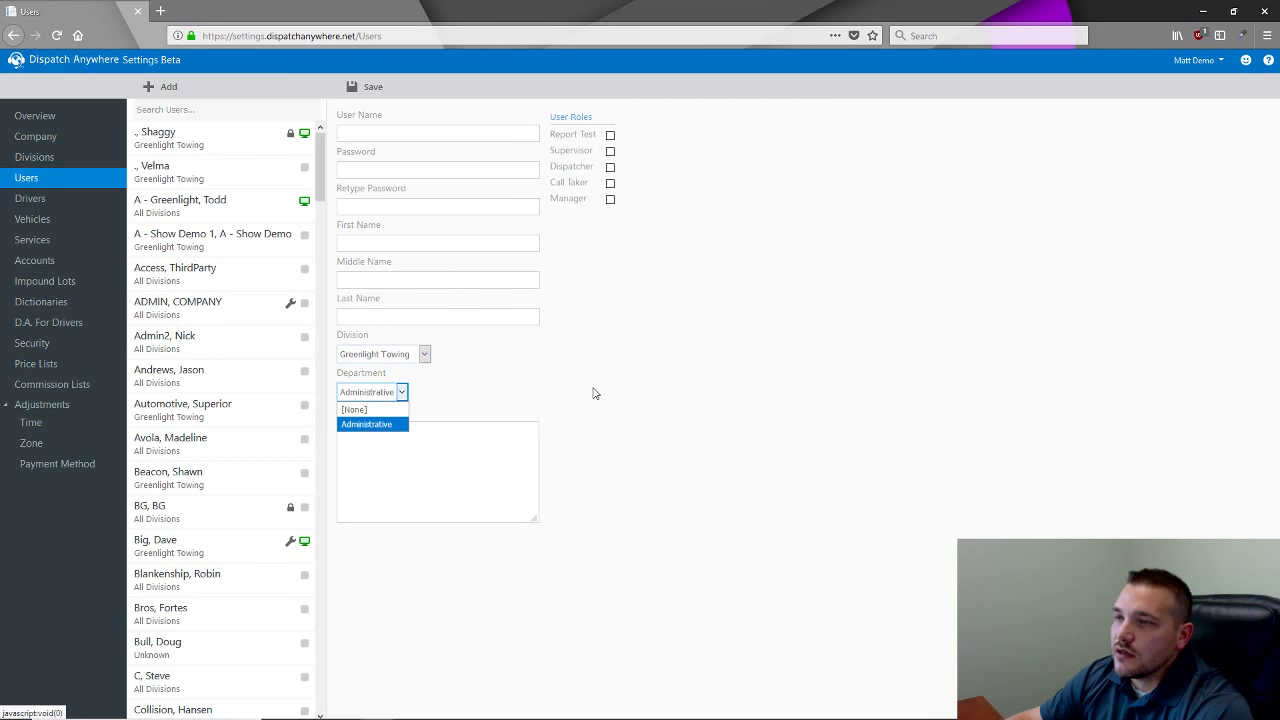
left_click(516, 442)
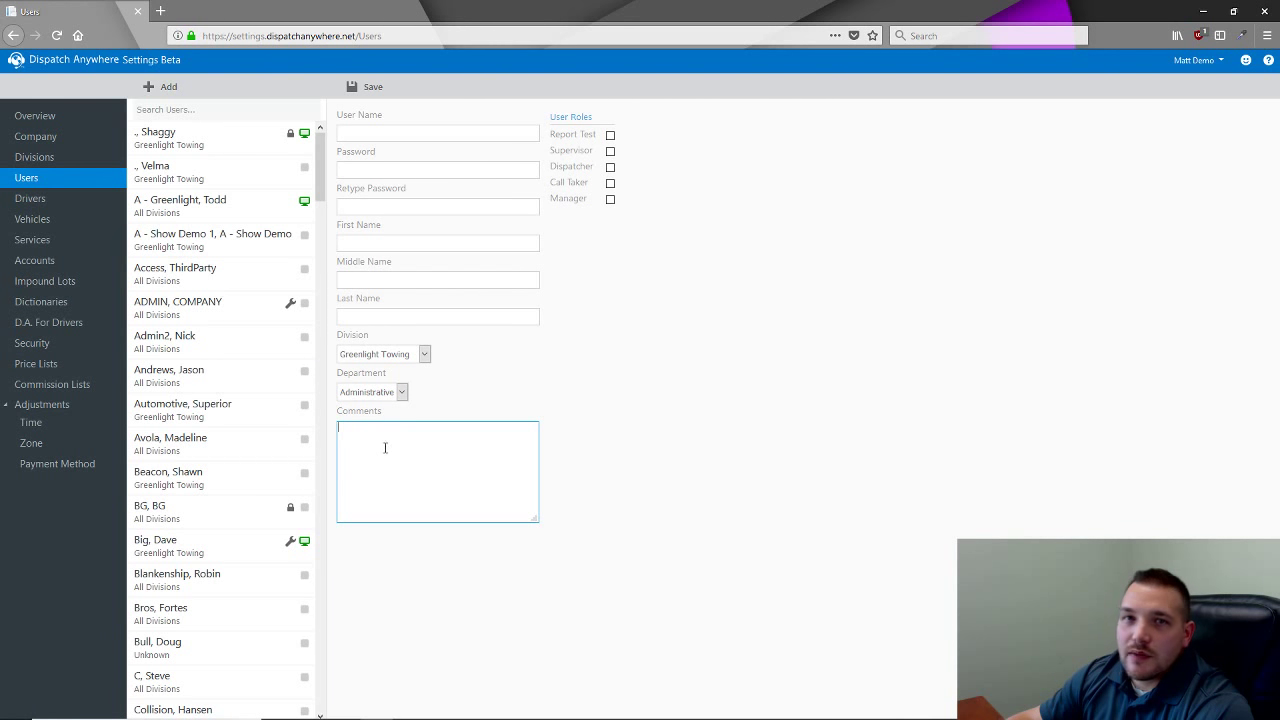
left_click(615, 337)
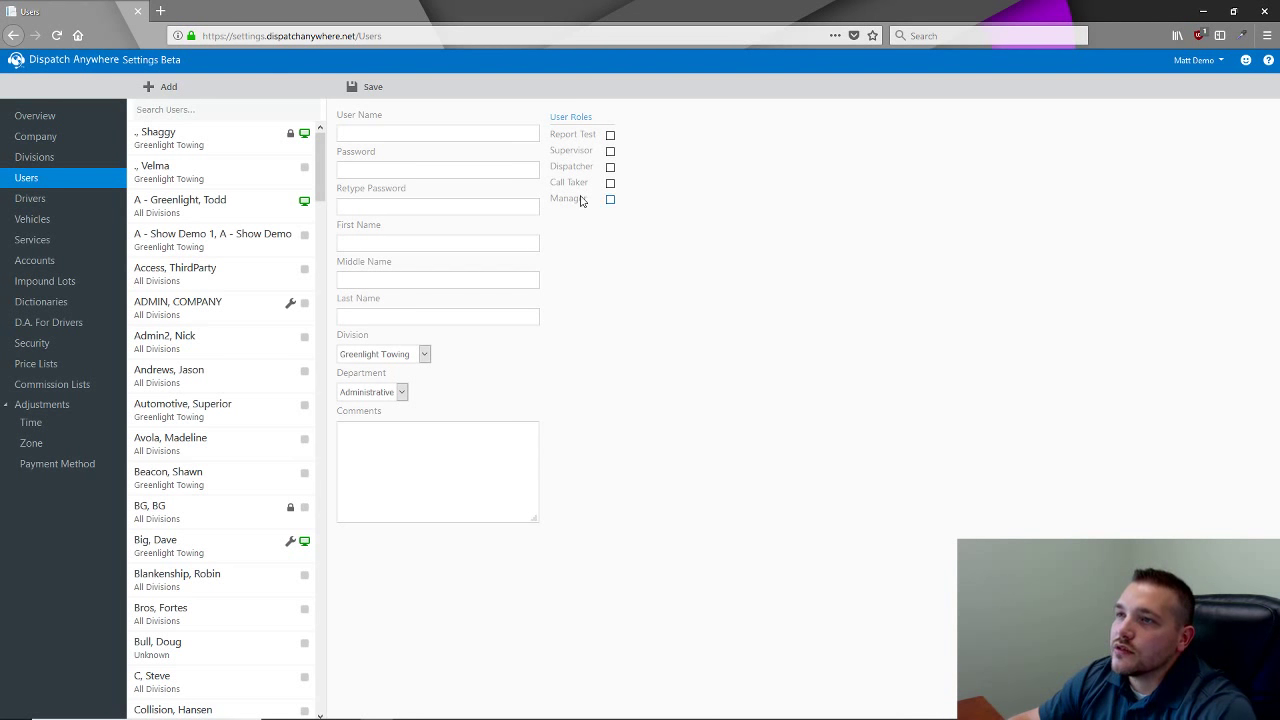
Check the user name and Retype Password fields, then open an existing user's details.
left_click(414, 136)
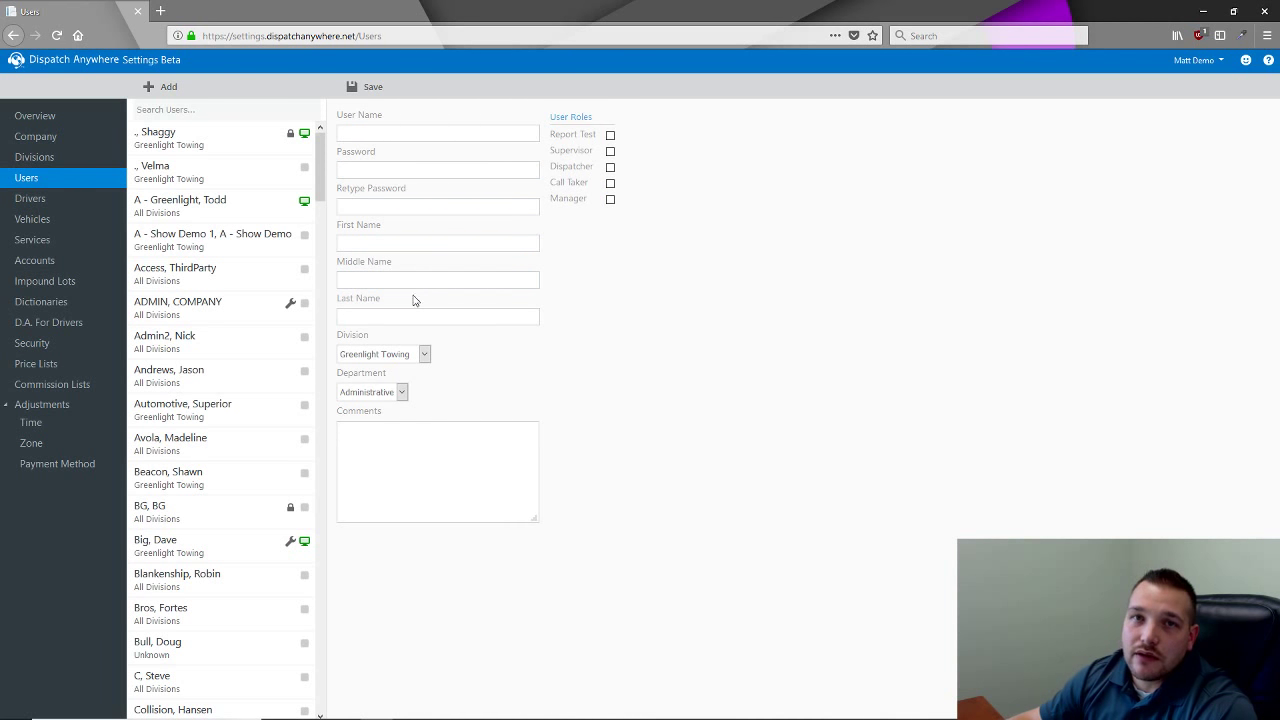
left_click(390, 210)
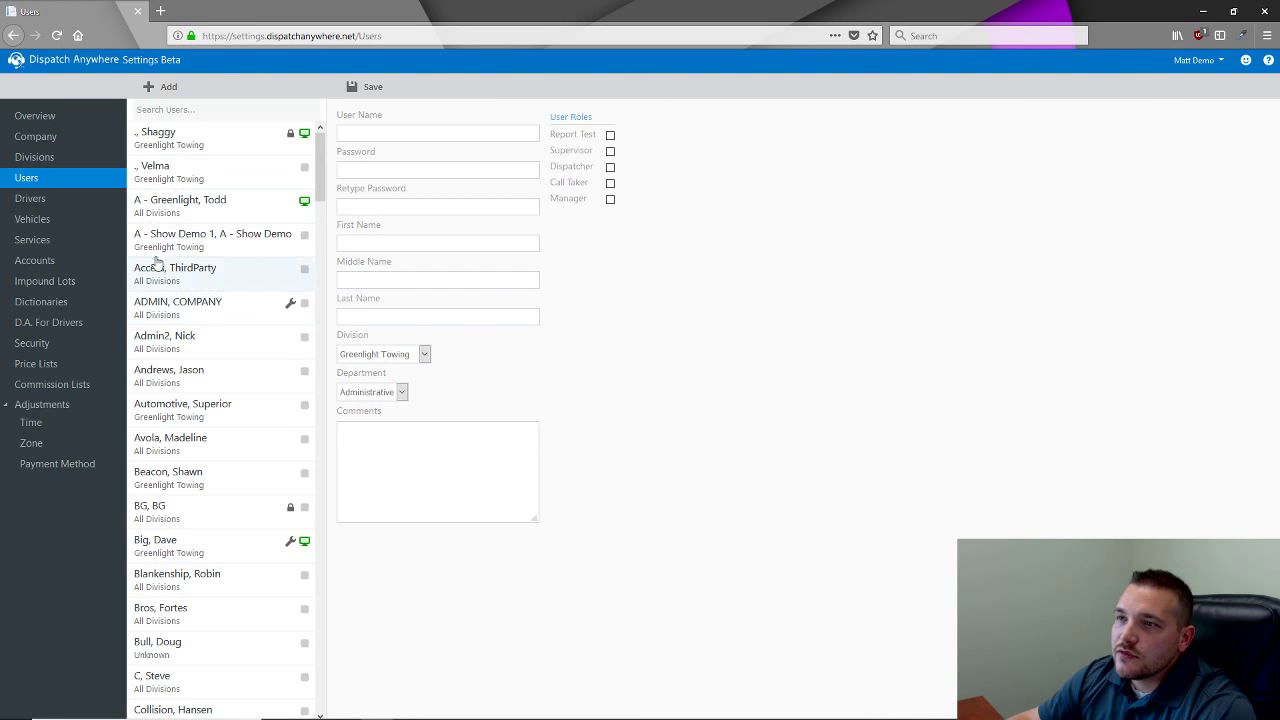
left_click(204, 207)
Discard the unsaved new user and open an existing user with no roles and a numeric user name.
left_click(651, 405)
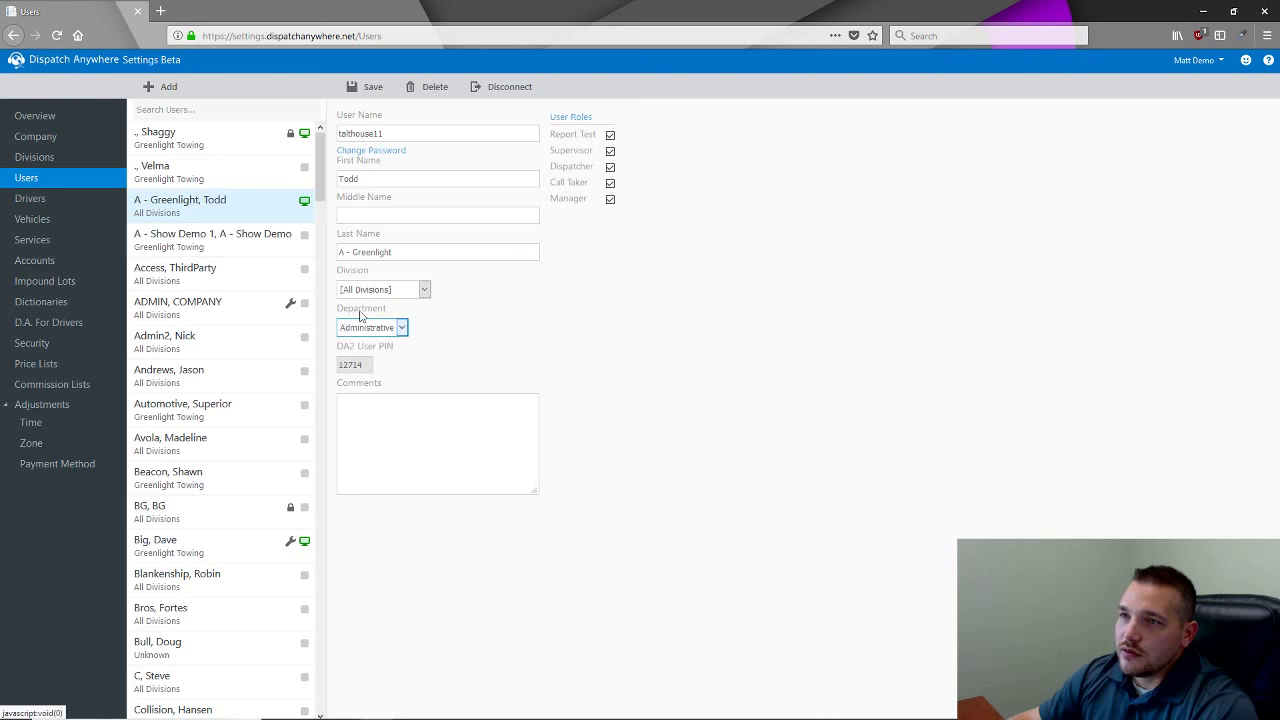
left_click(239, 360)
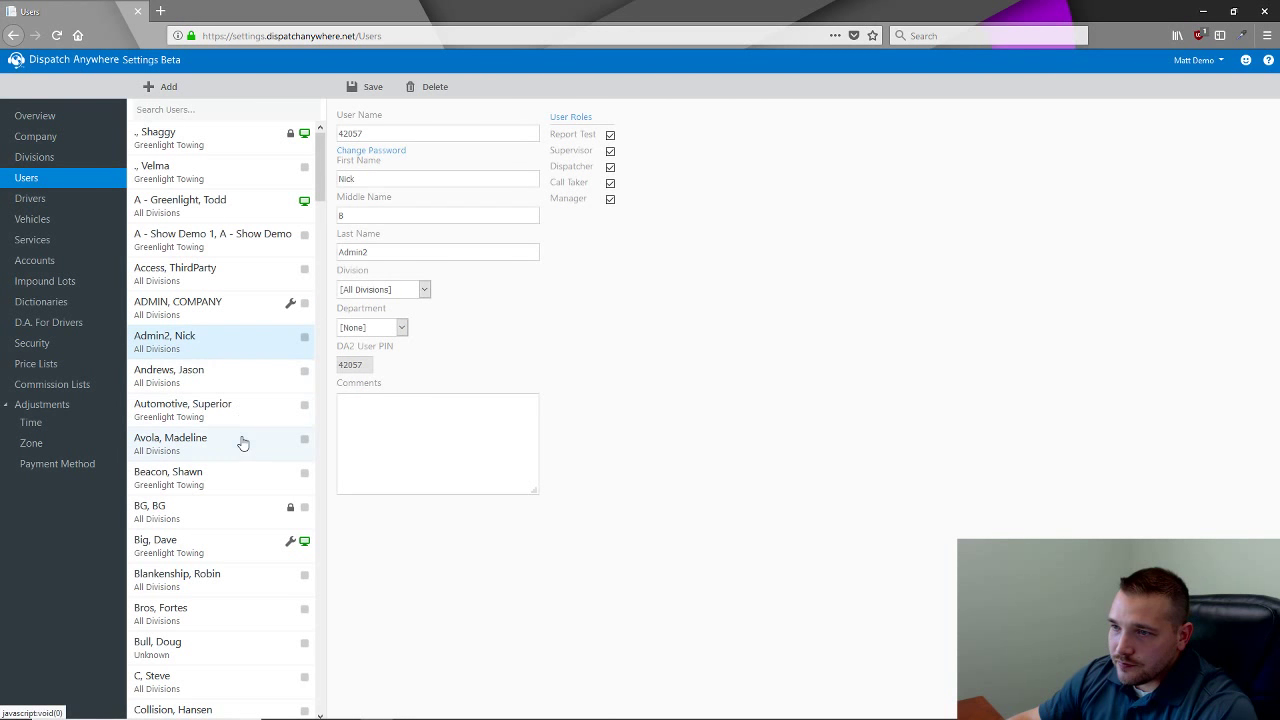
left_click(242, 443)
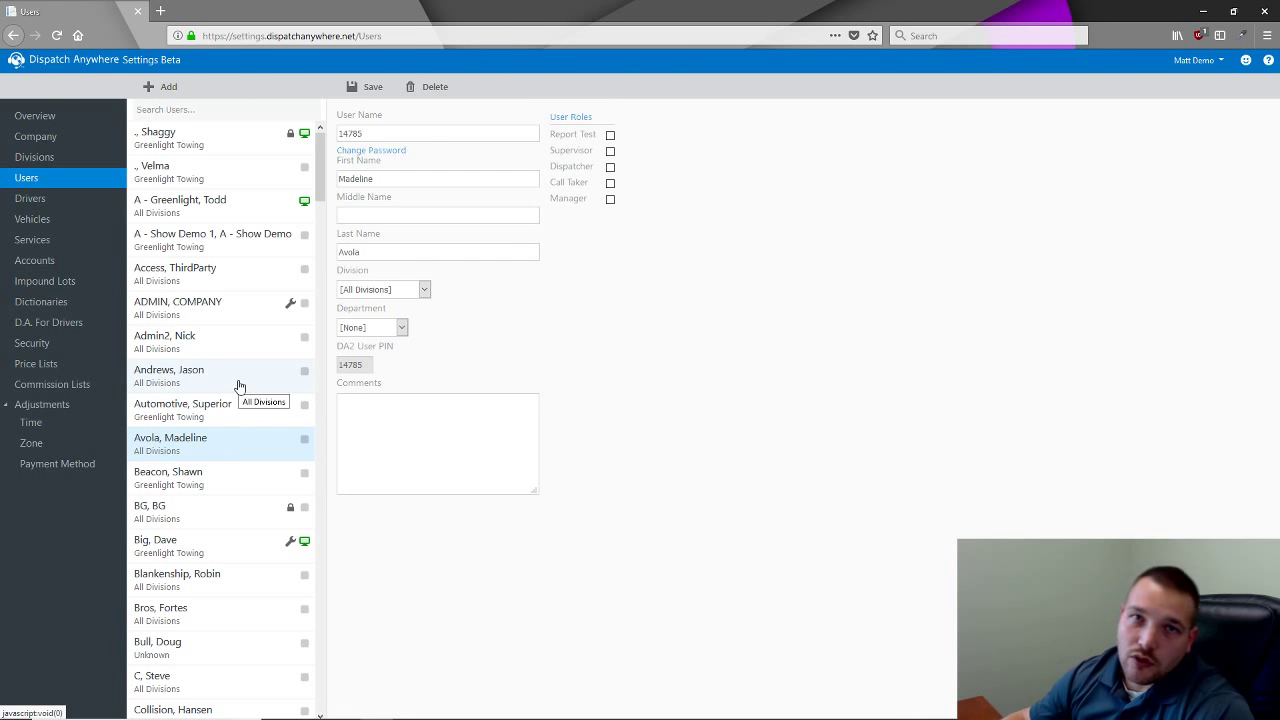
left_click(377, 136)
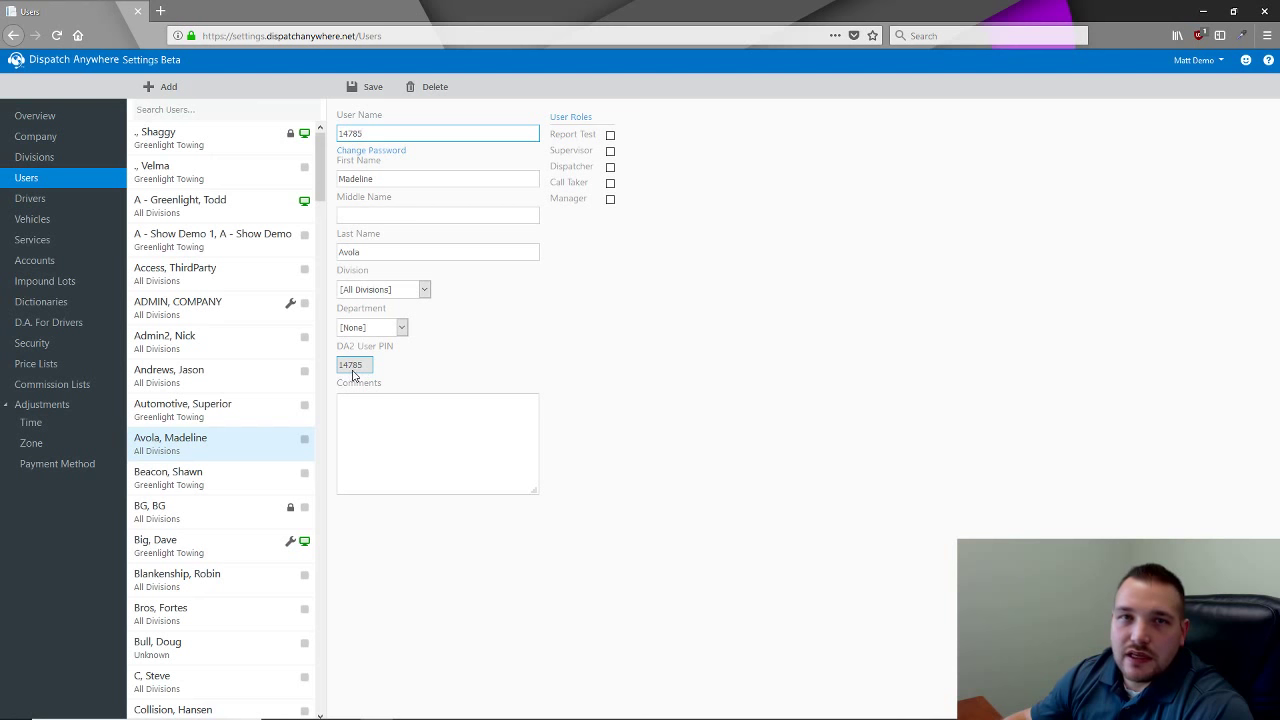
double_click(374, 132)
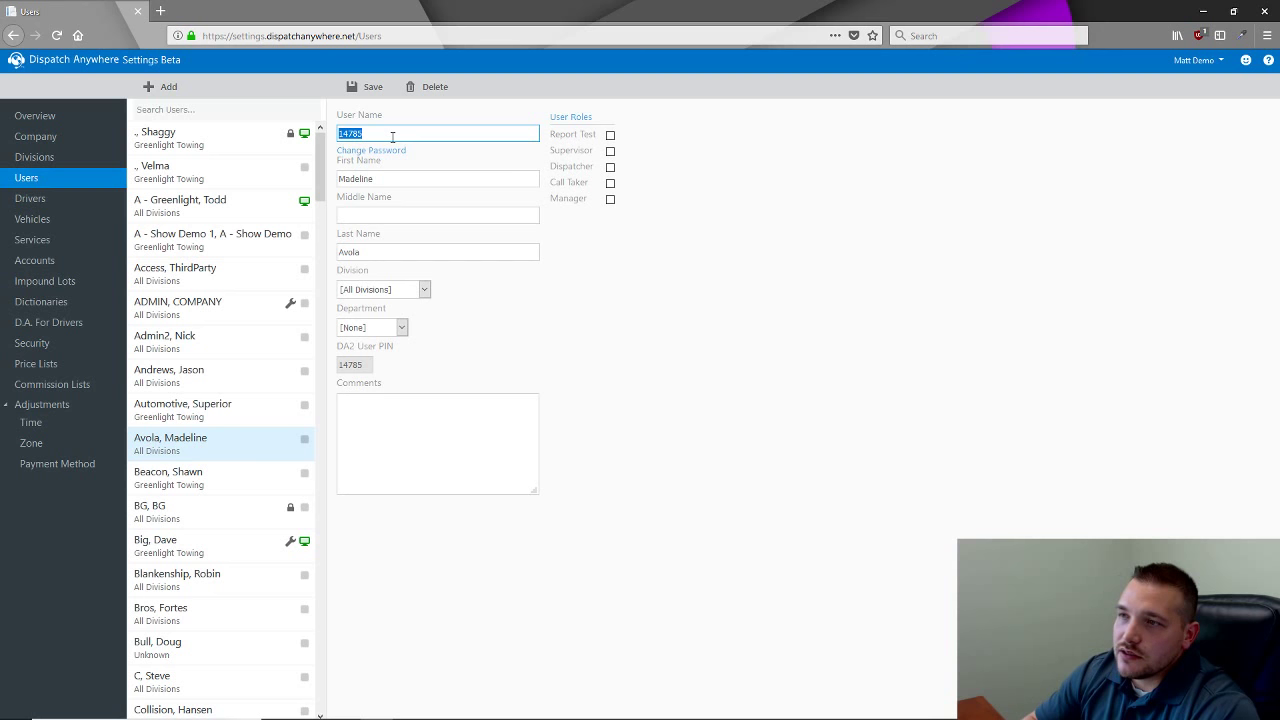
type("ama")
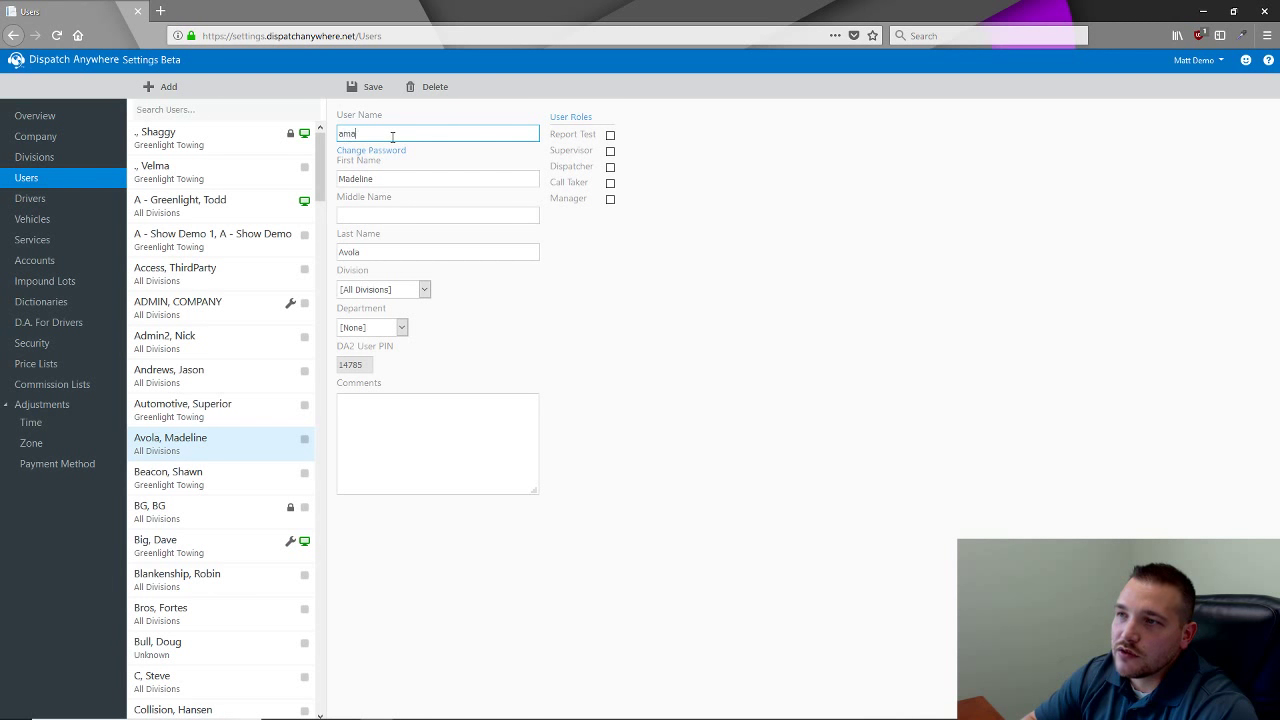
type("vola")
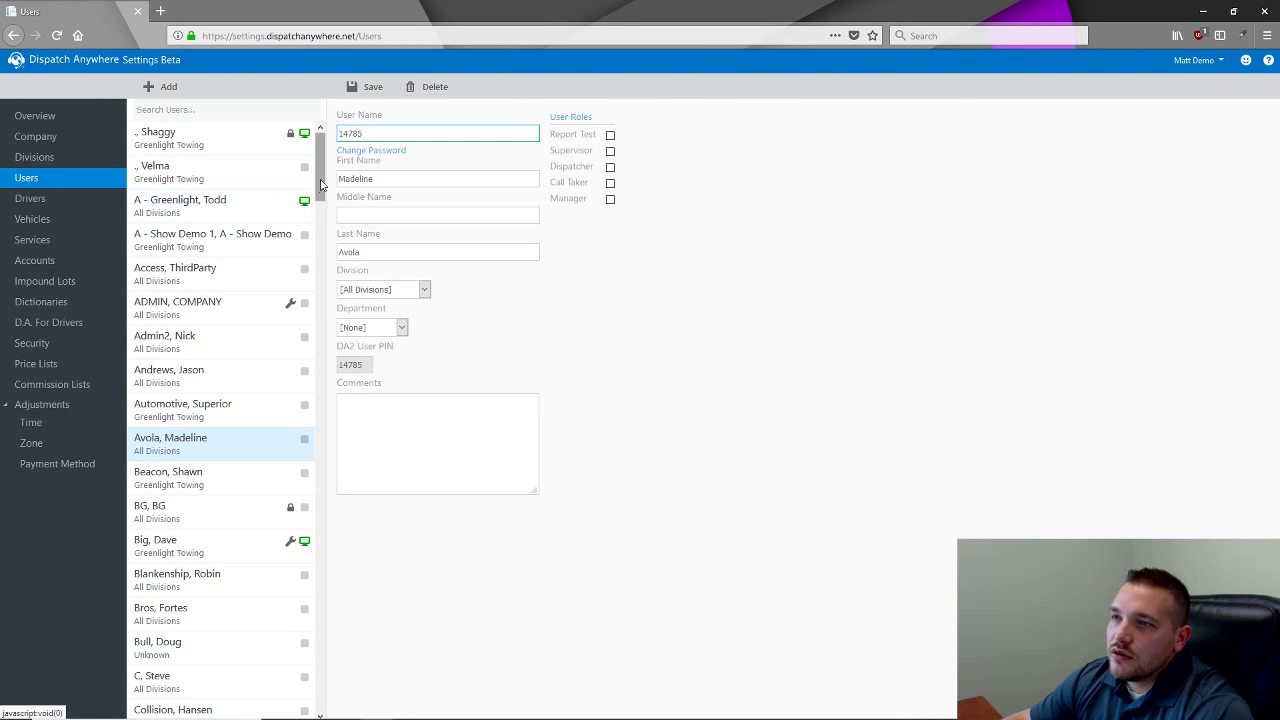
Scroll the user list and open the user connected on mobile.
scroll(306, 250, "down", 5)
left_click_drag(325, 213, 325, 288)
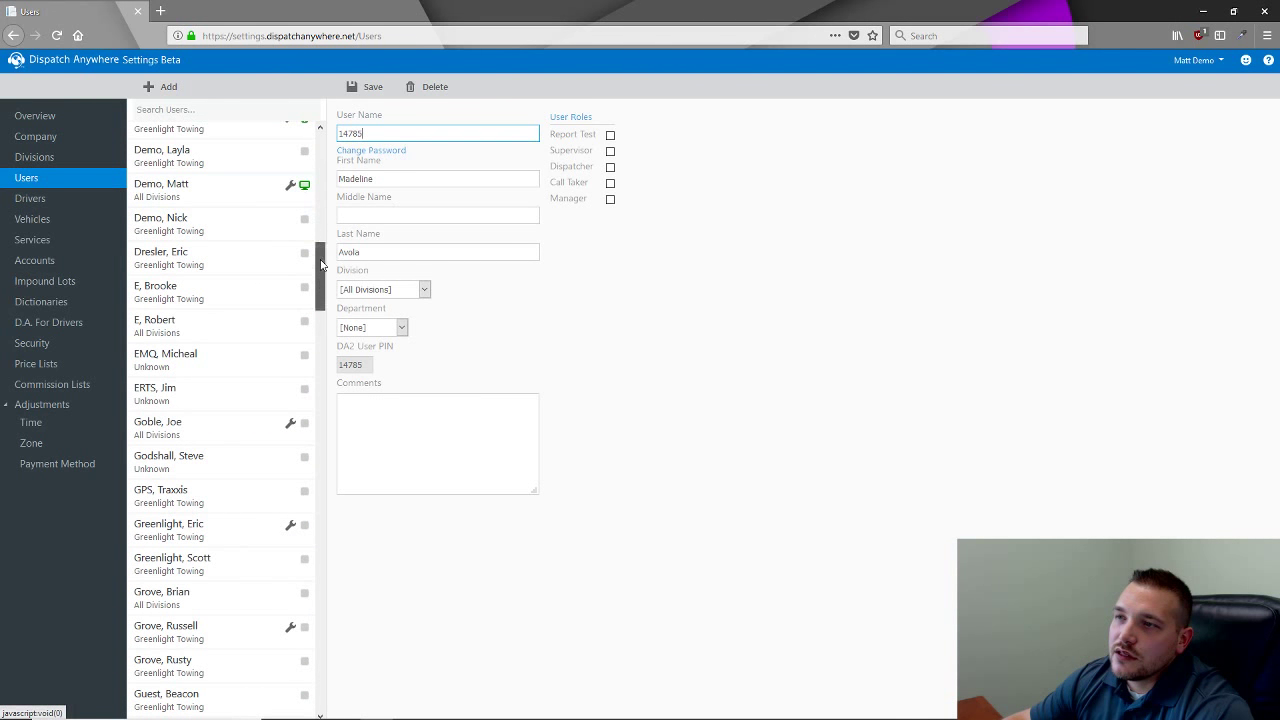
scroll(306, 193, "up", 3)
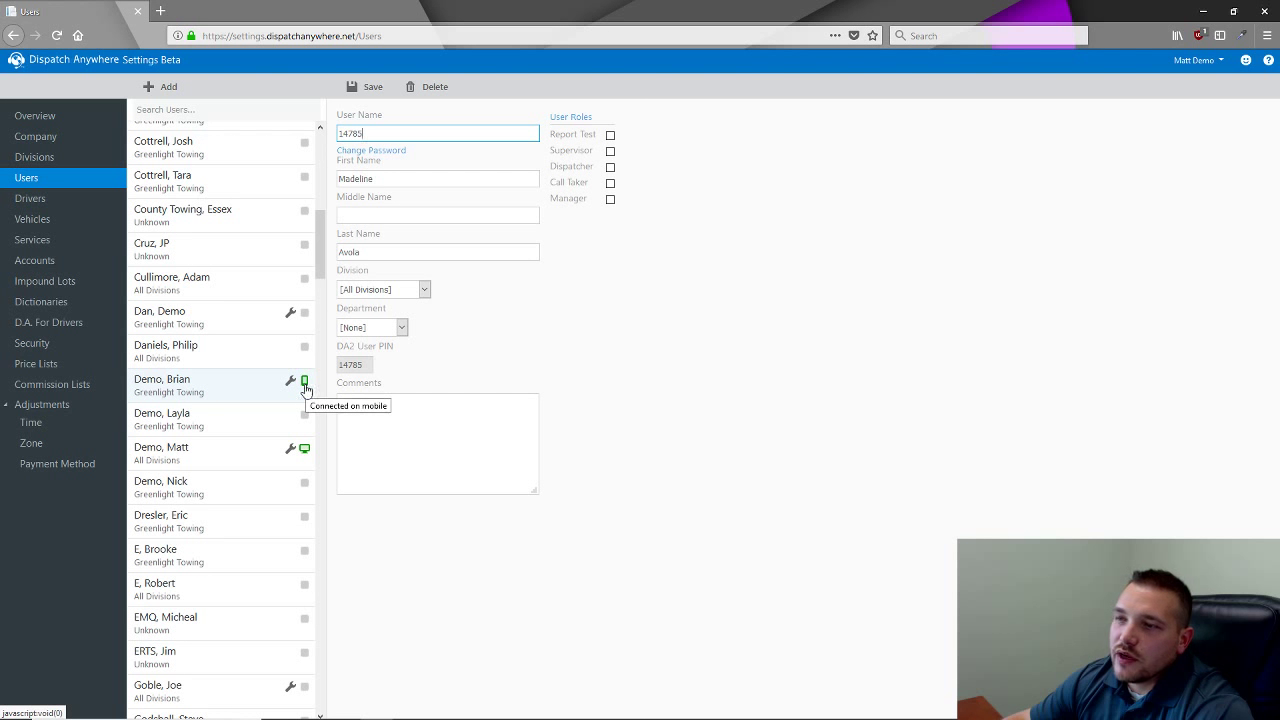
left_click(245, 391)
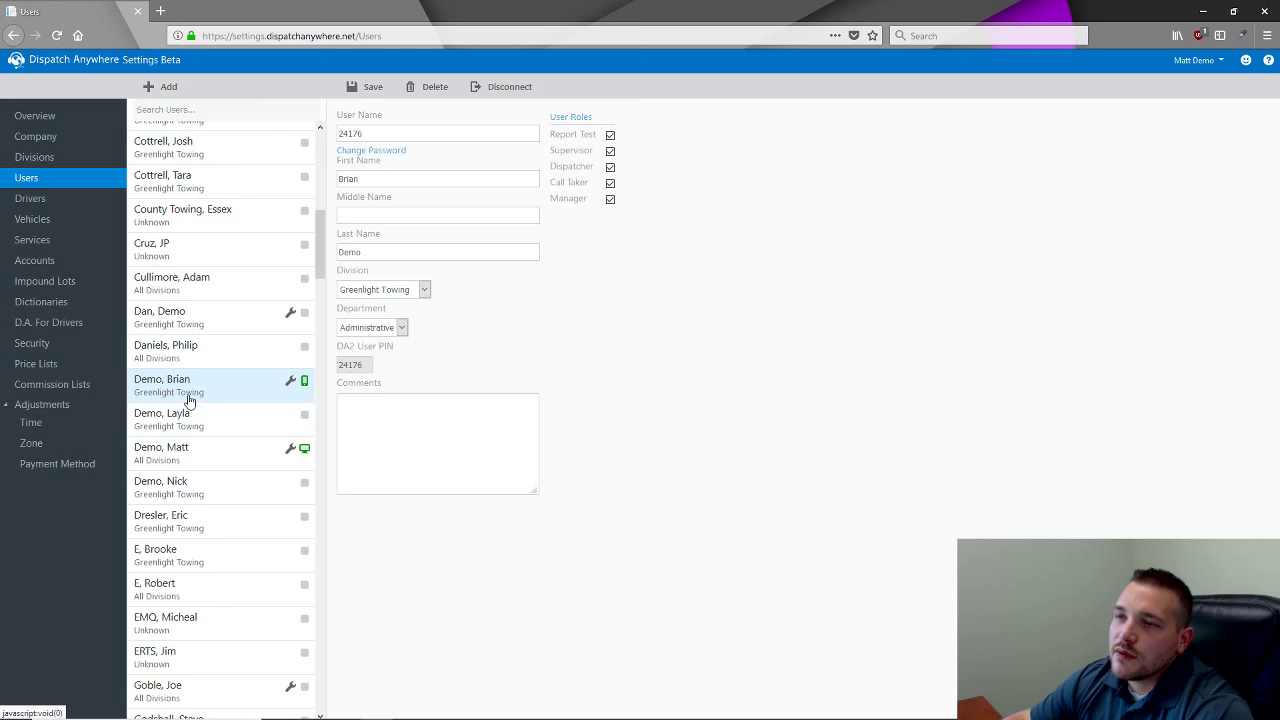
left_click(484, 124)
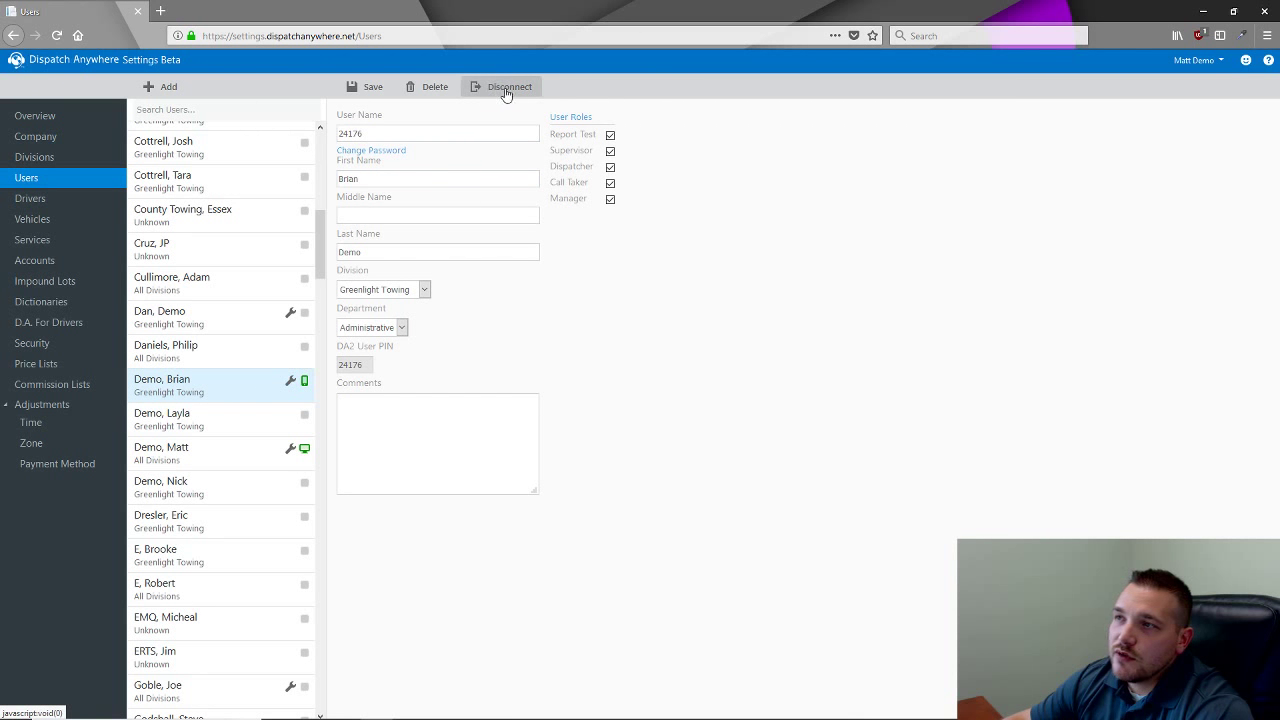
Select the browser-connected user, disconnect their session and confirm Yes.
left_click(230, 452)
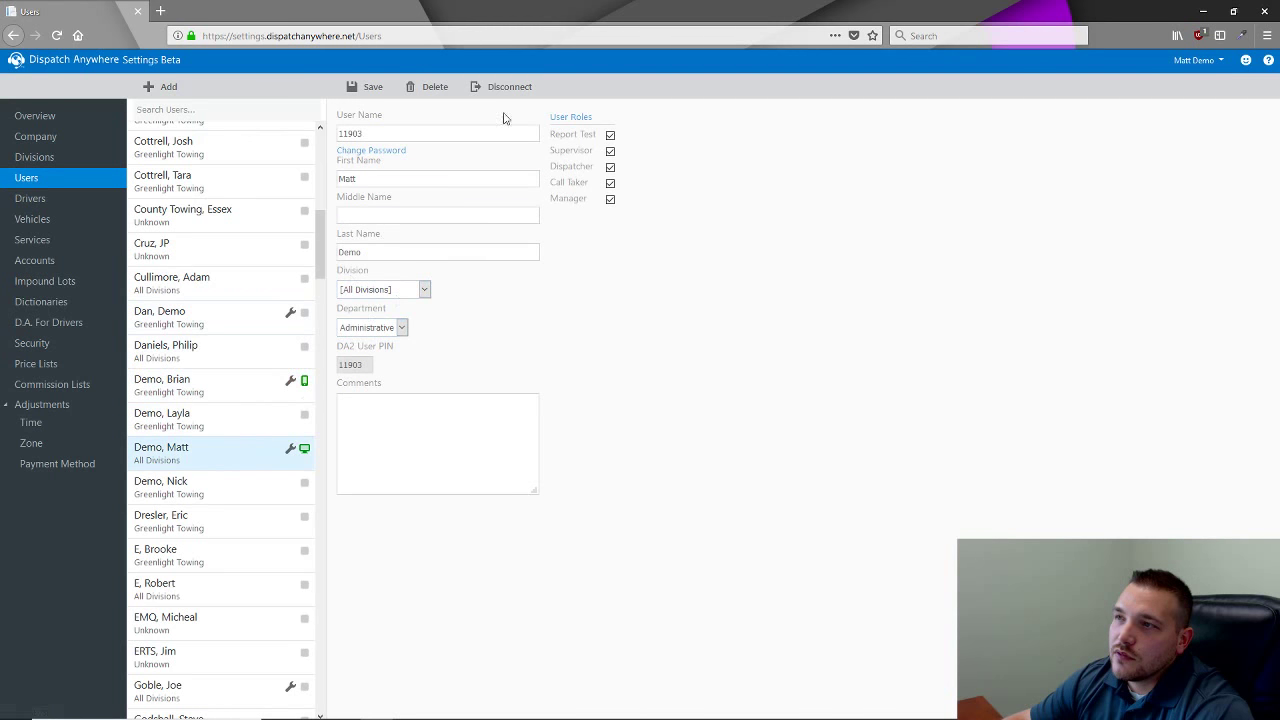
left_click(510, 90)
left_click(616, 406)
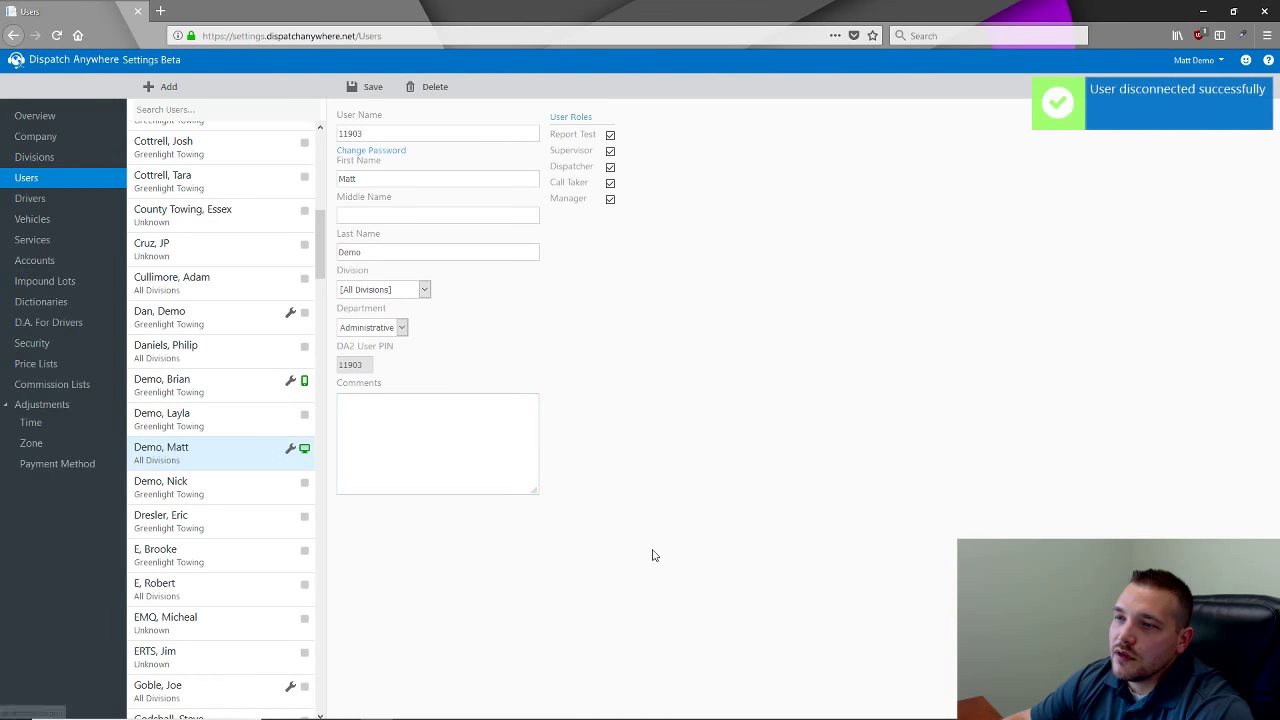
In the desktop app, close the Tow Ticket, select the Ball Joint job and minimize the login window.
left_click(520, 706)
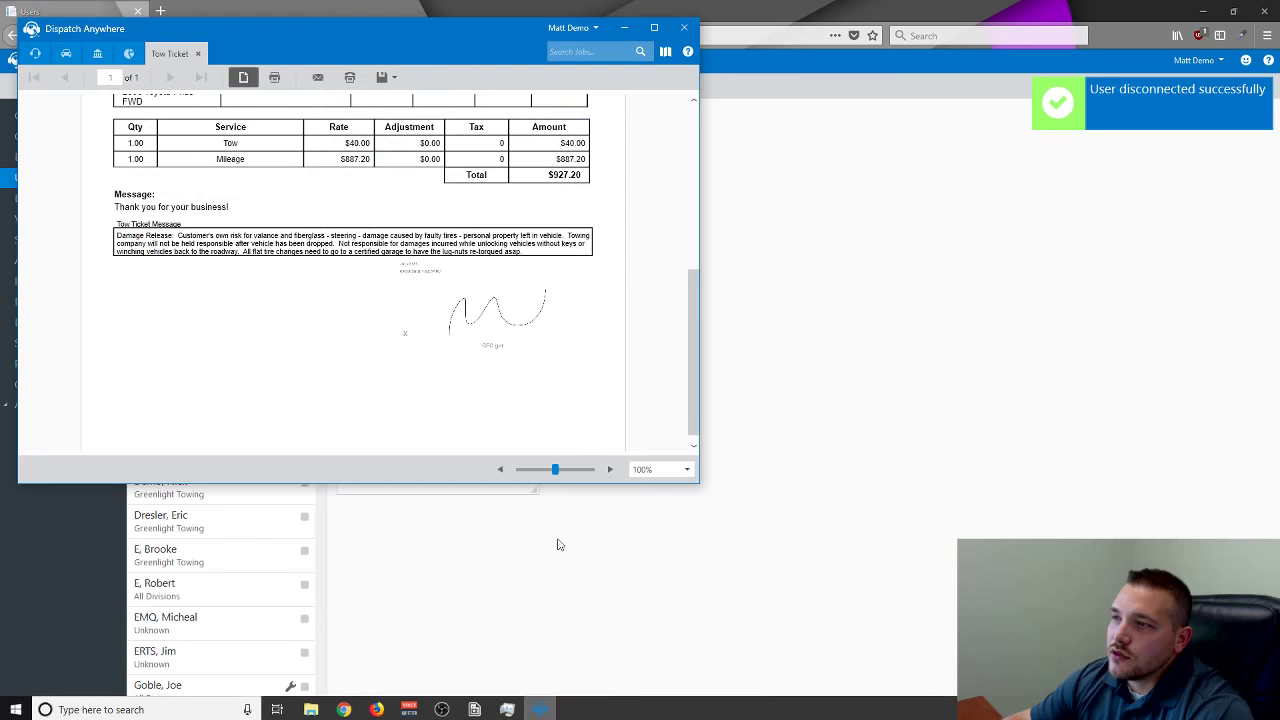
left_click(35, 53)
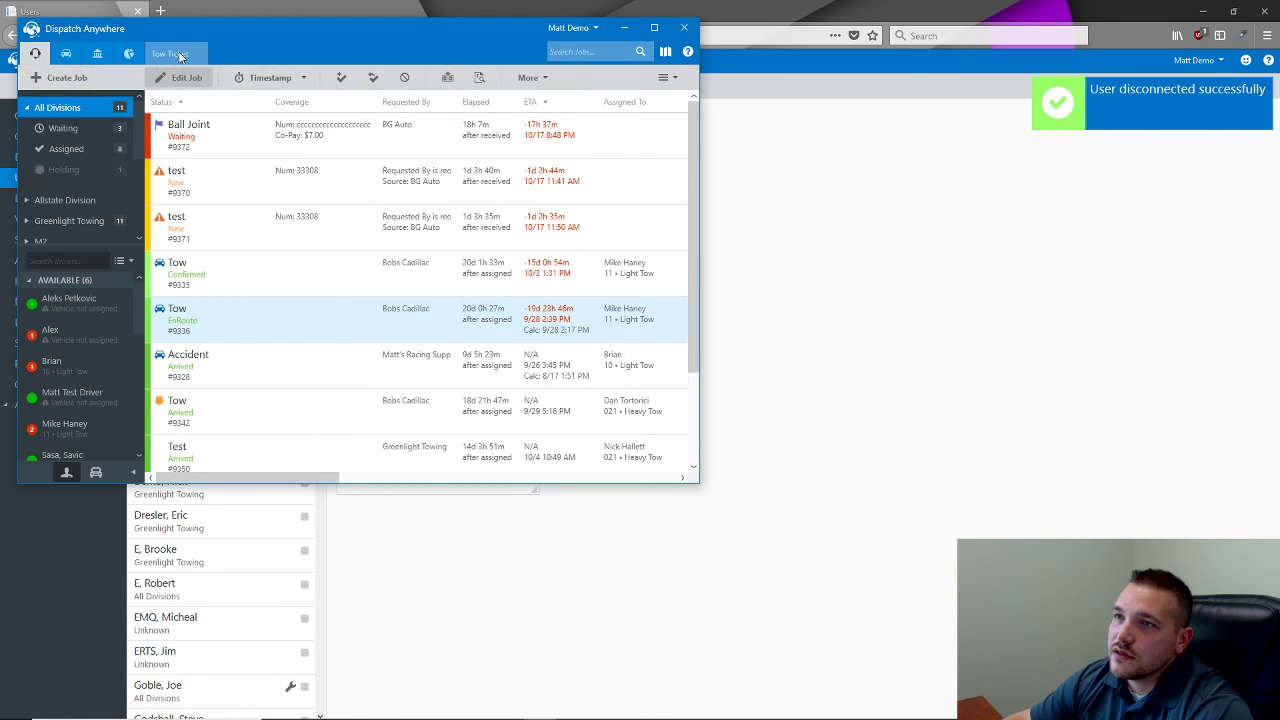
left_click(168, 53)
left_click(197, 53)
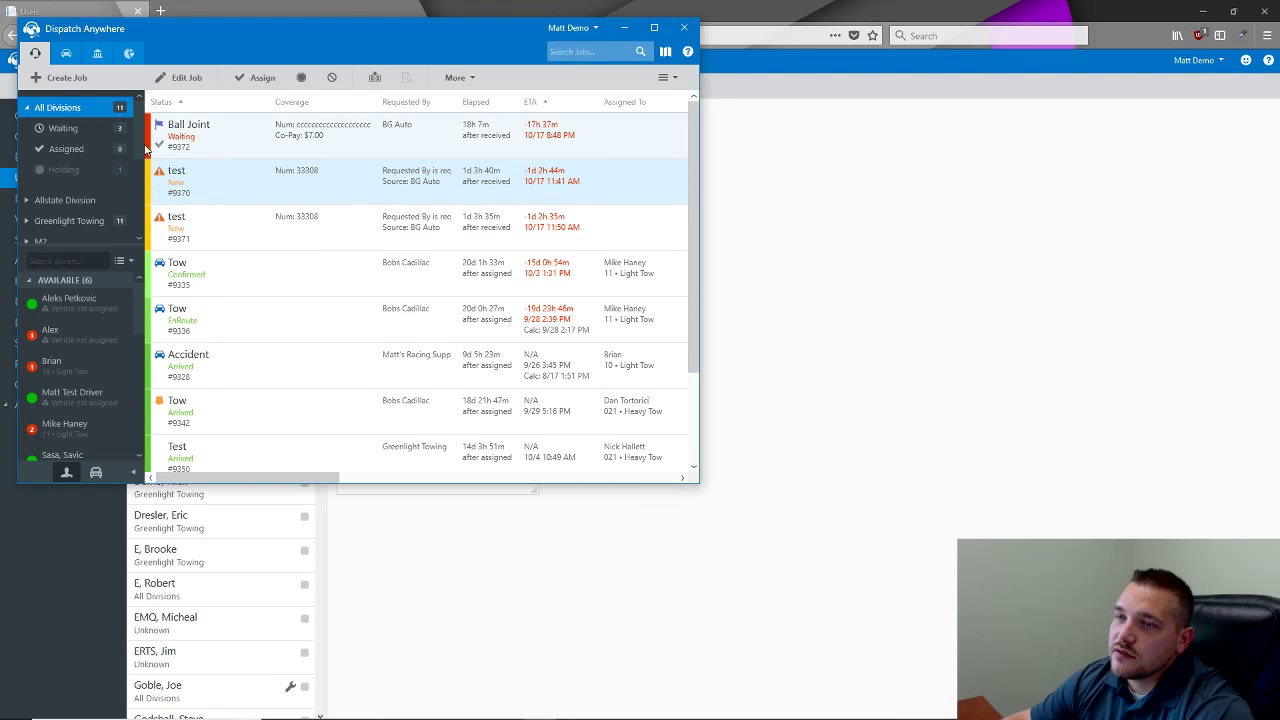
left_click(226, 143)
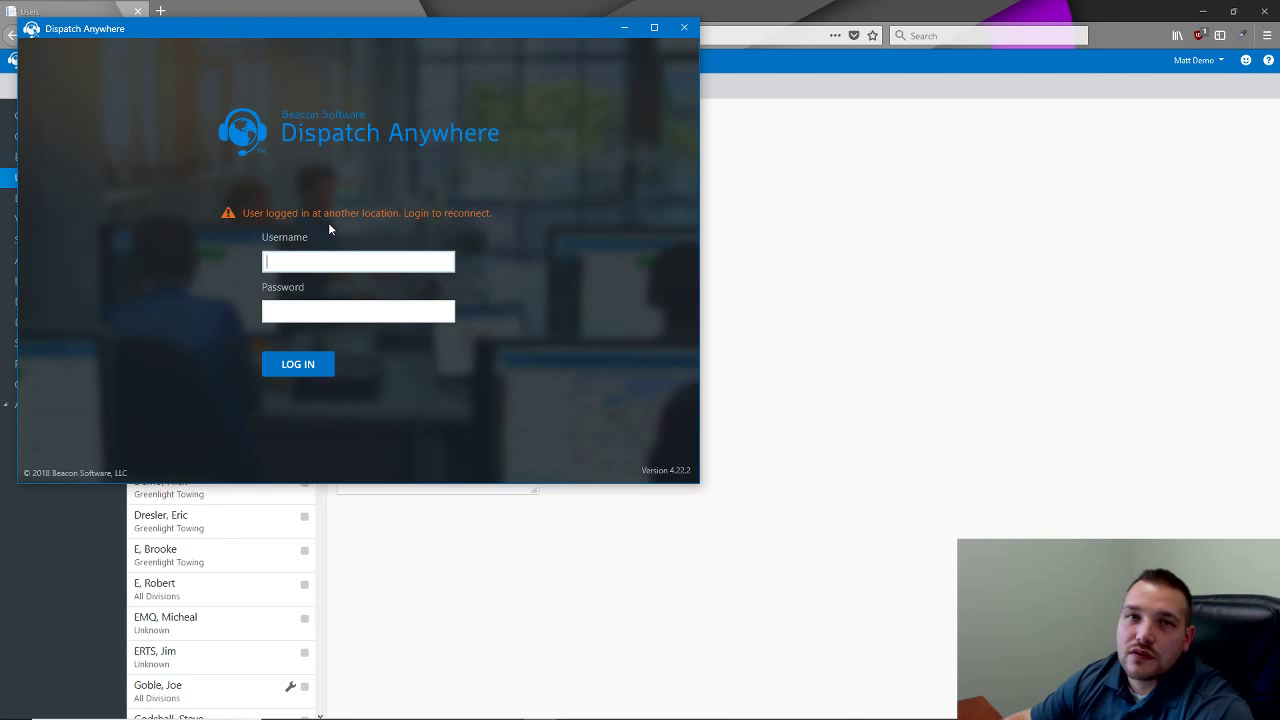
left_click(625, 28)
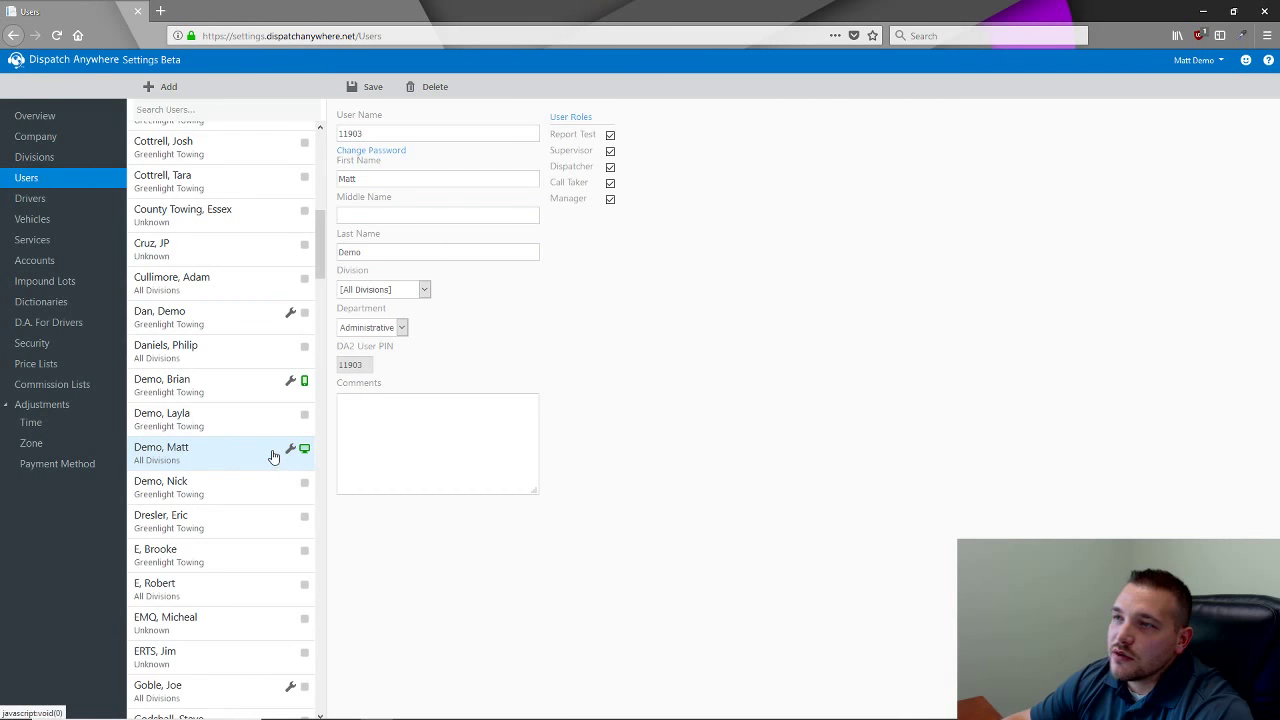
Go to the Drivers page, view driver 6969, and start a new driver record.
left_click(68, 201)
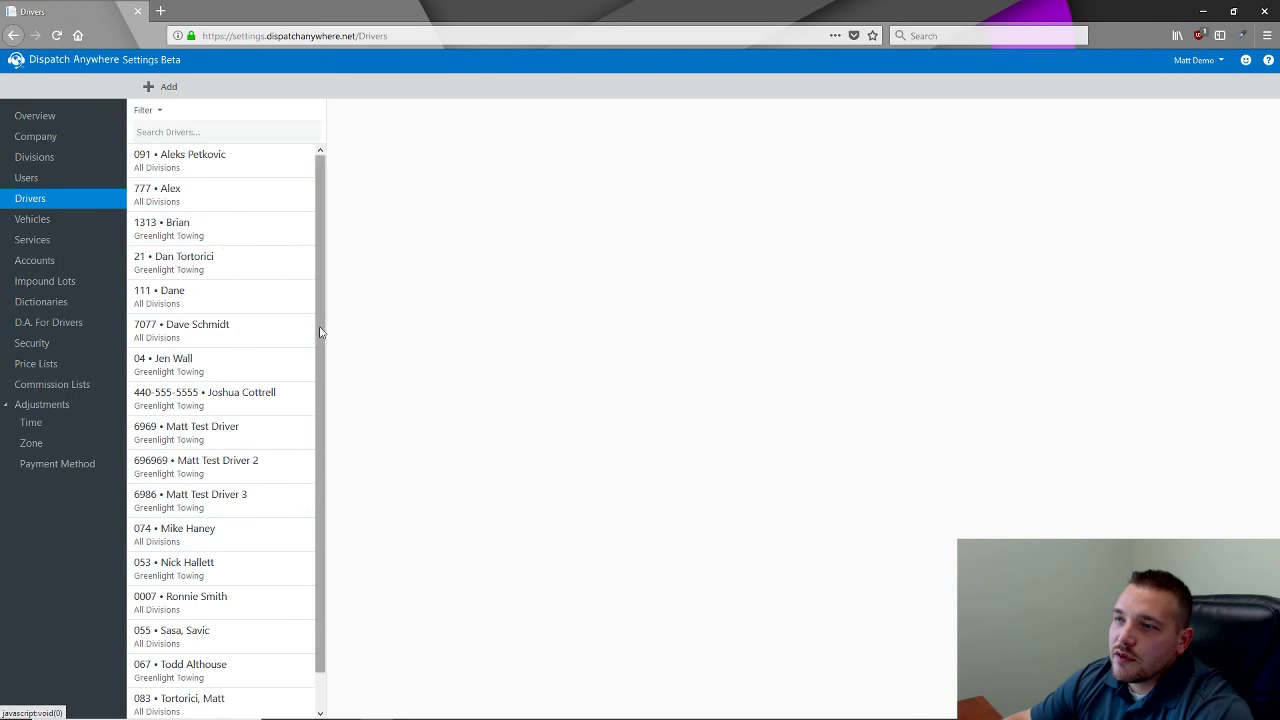
mouse_move(320, 331)
left_mouse_down()
mouse_move(318, 468)
mouse_move(318, 246)
mouse_move(323, 331)
left_mouse_up()
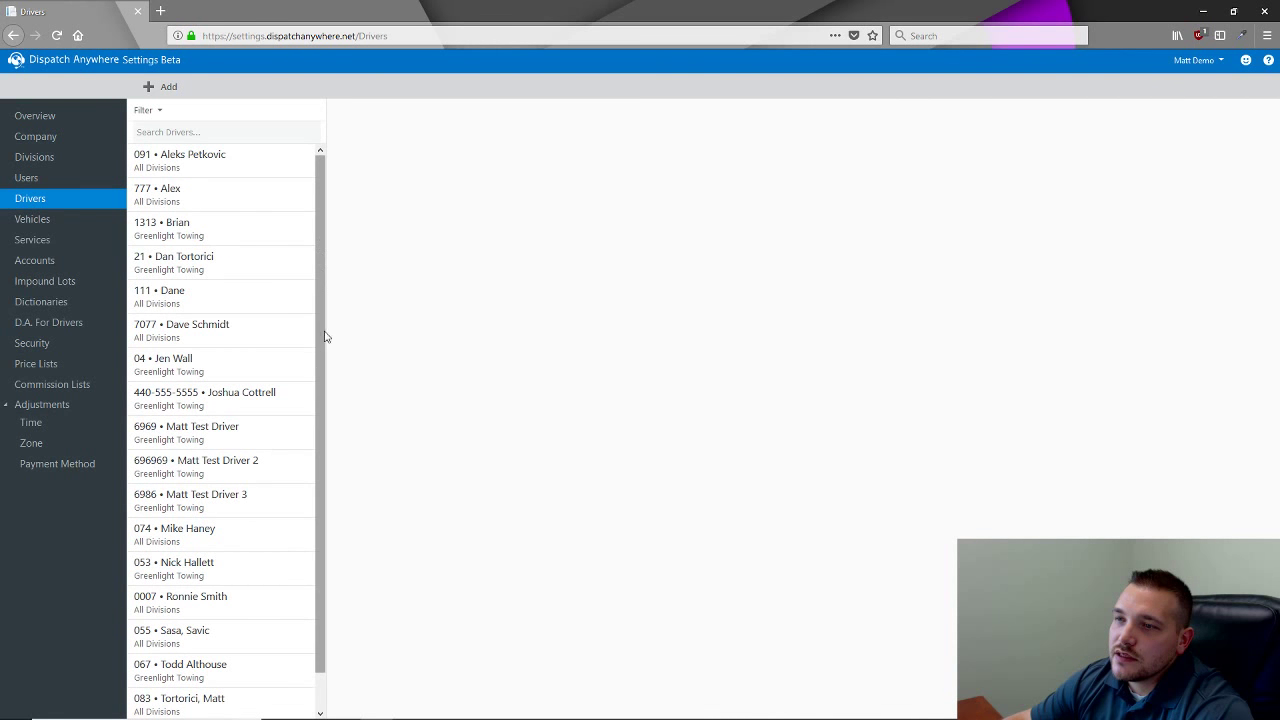
left_click(237, 436)
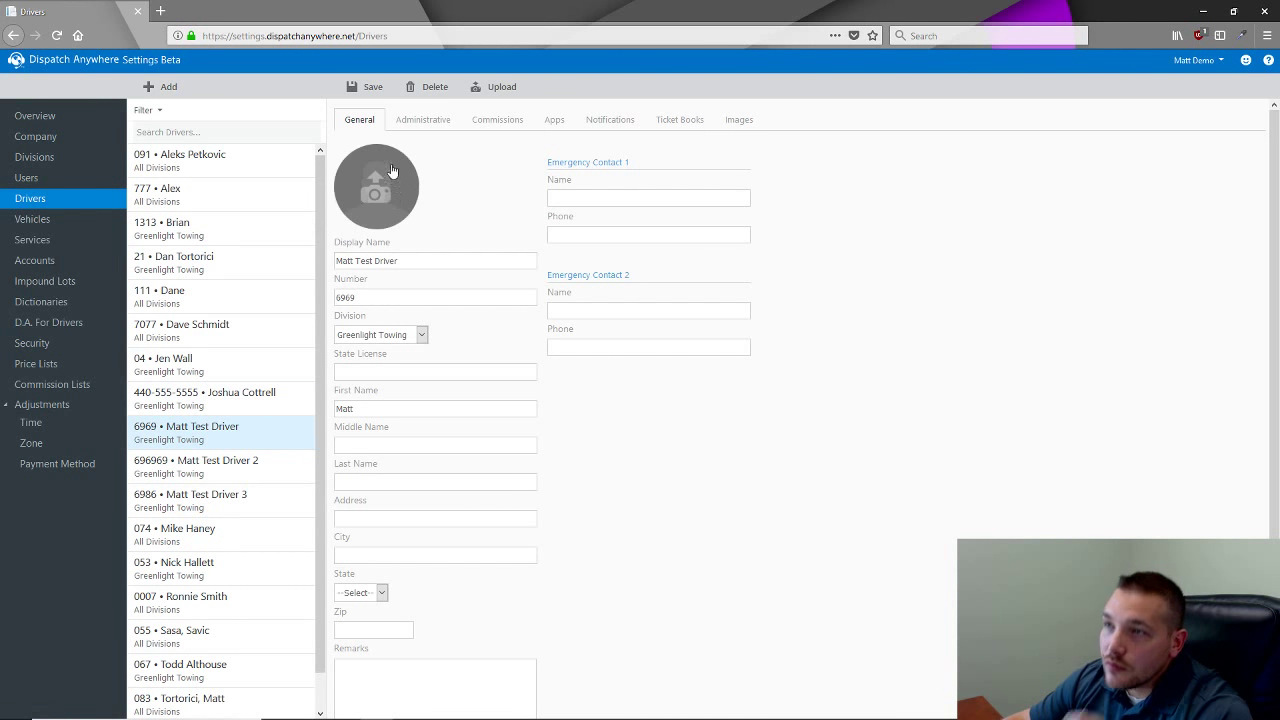
left_click(162, 87)
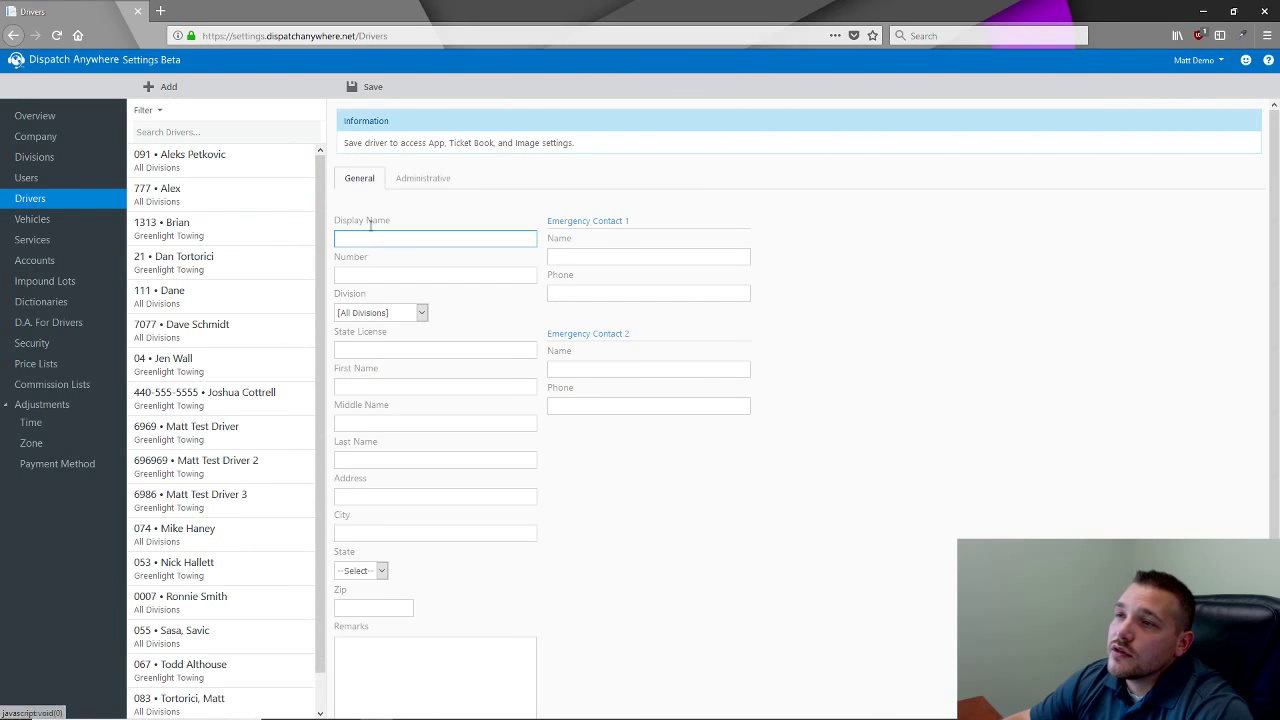
Check the display name, driver number, division (All Divisions) and state license fields.
left_click(380, 238)
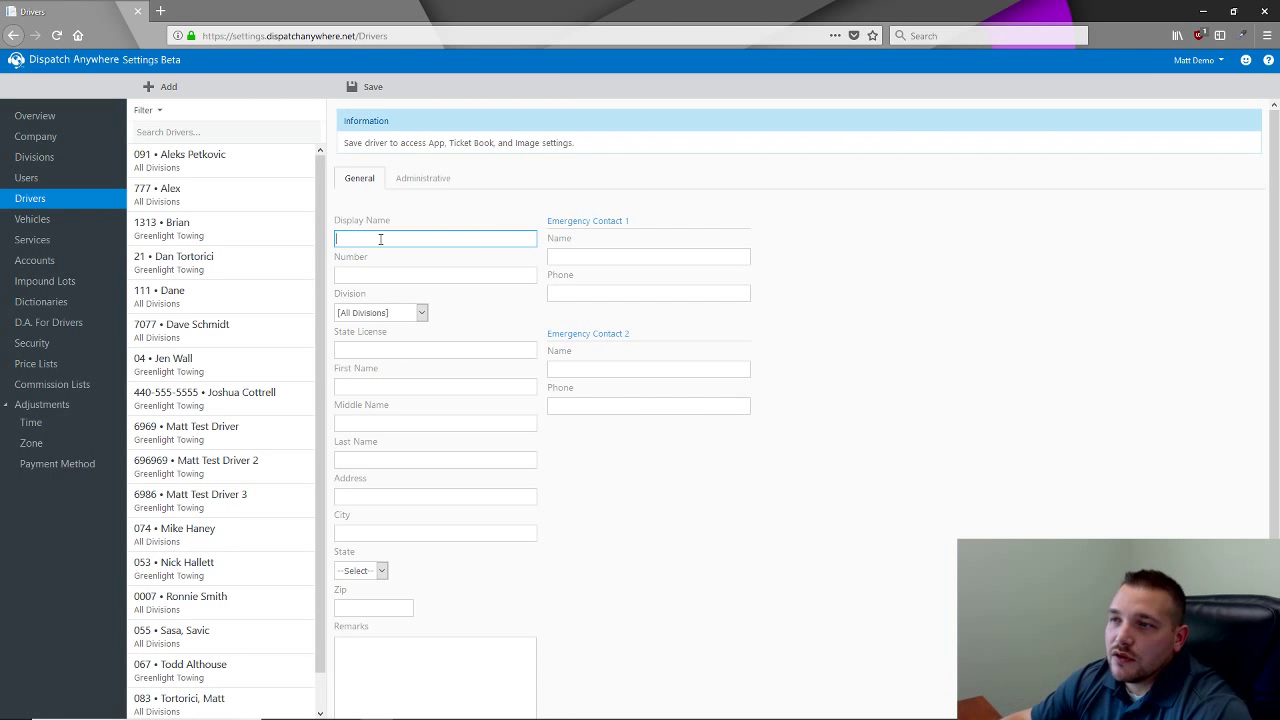
left_click(369, 275)
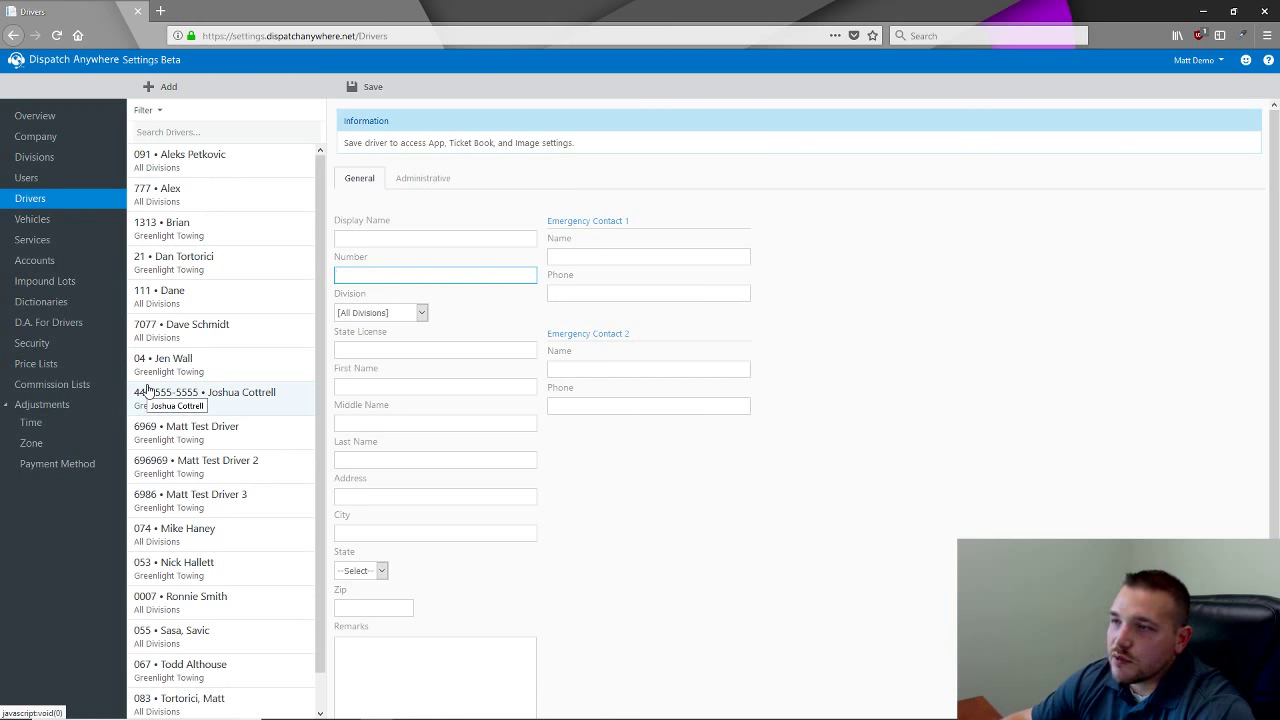
left_click(422, 313)
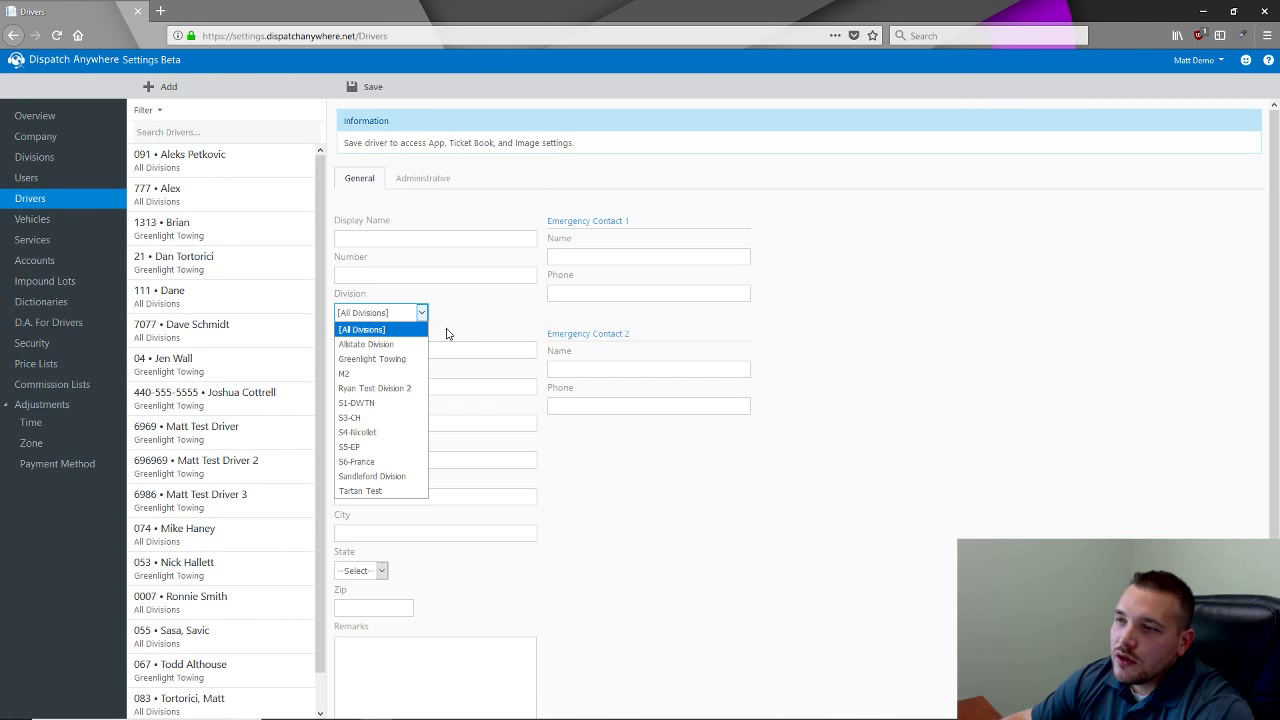
left_click(355, 333)
left_click(350, 348)
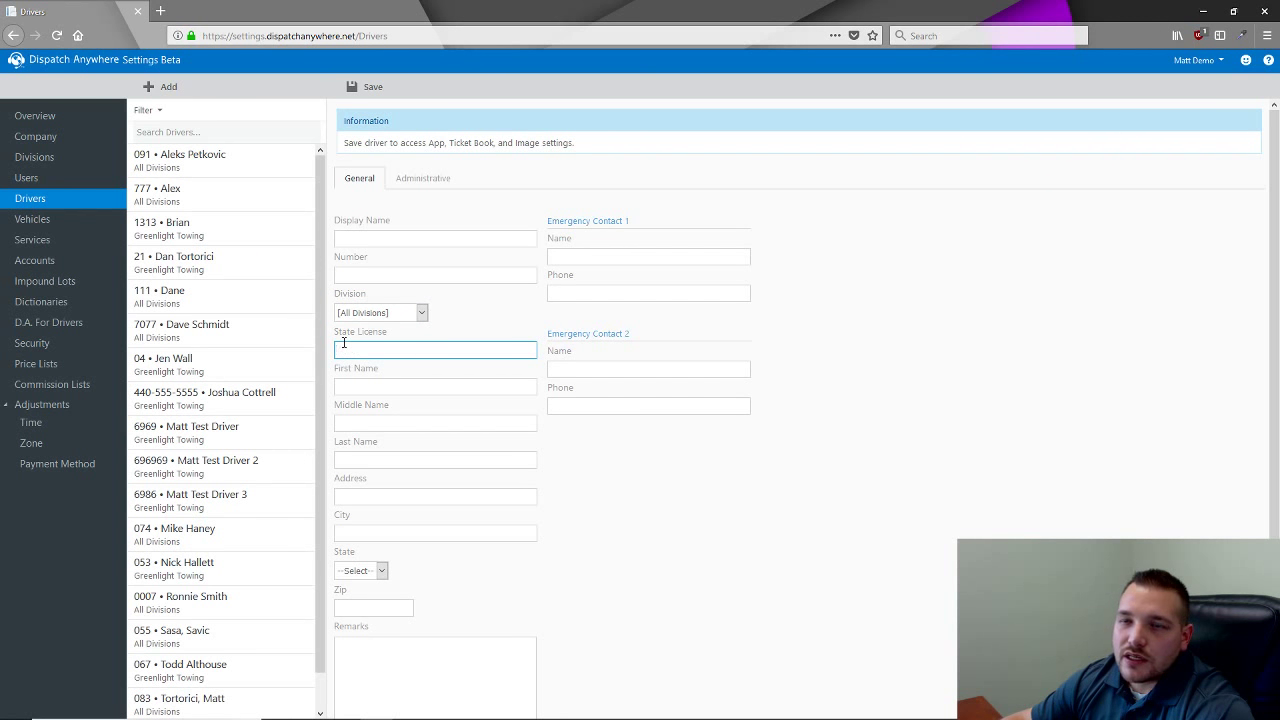
Step through First Name, Last Name and Mobile Phone, then bring up the desktop login.
left_click(384, 388)
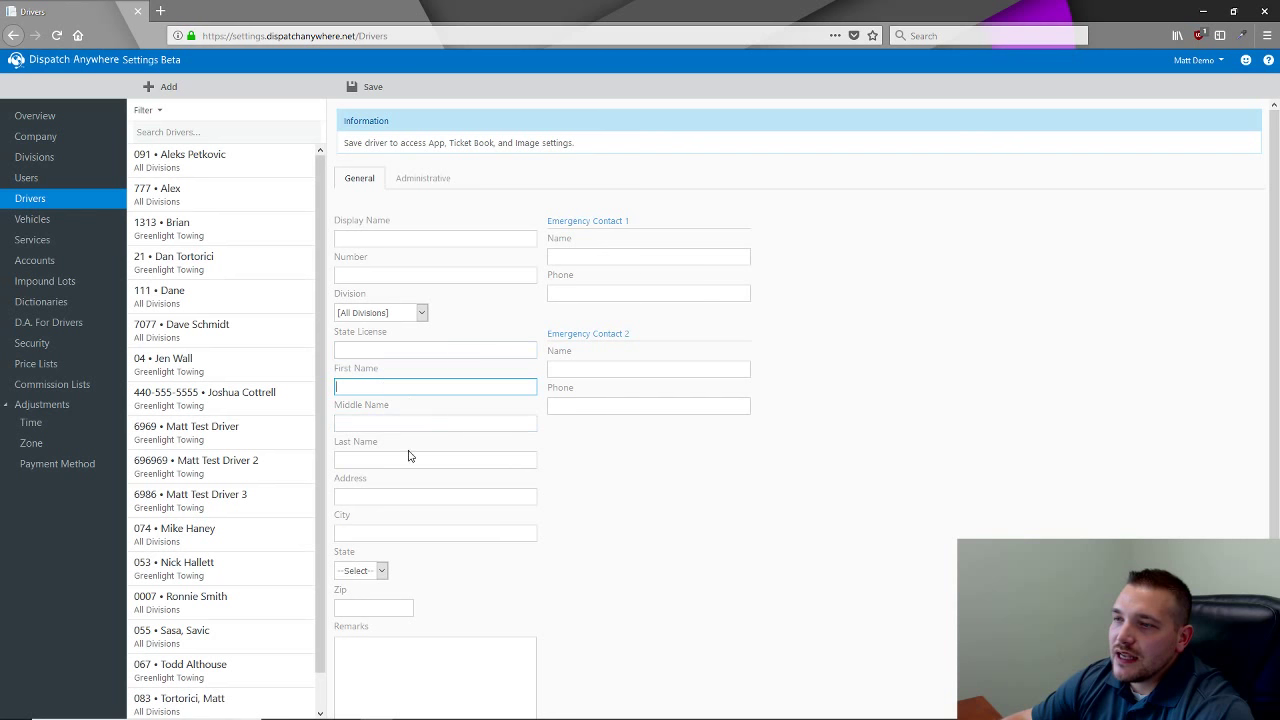
left_click(369, 459)
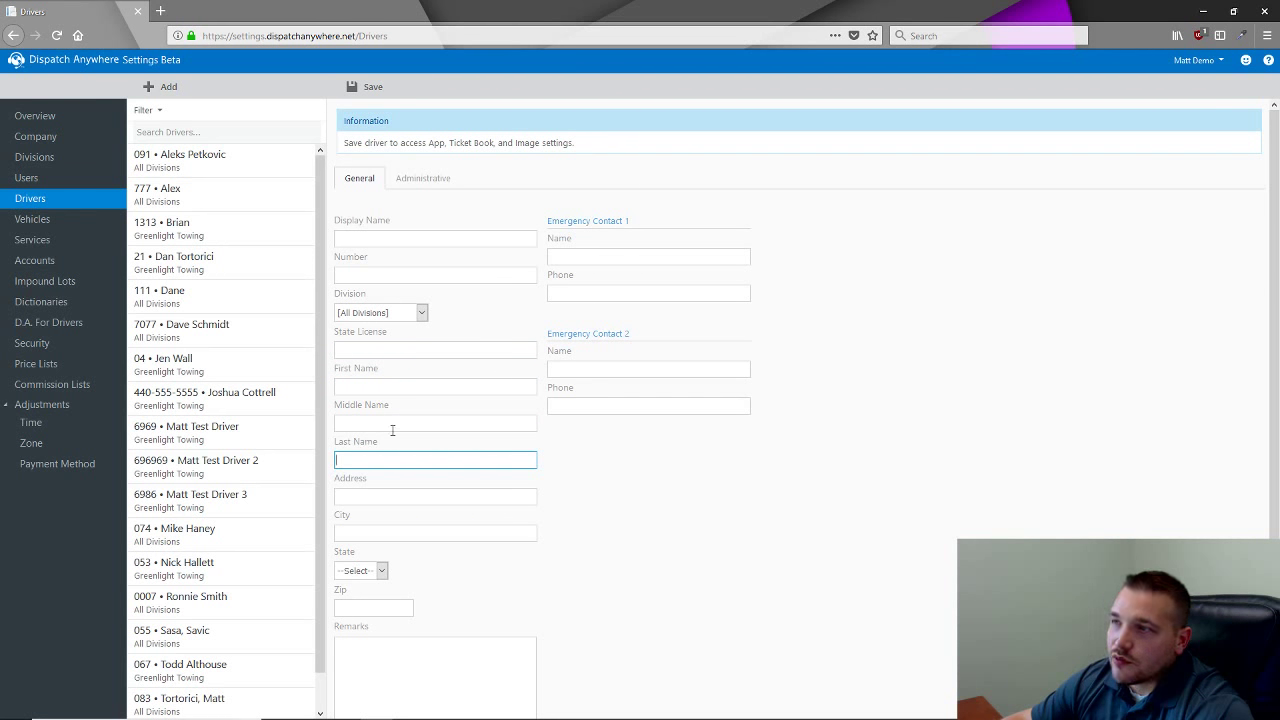
scroll(423, 437, "down", 3)
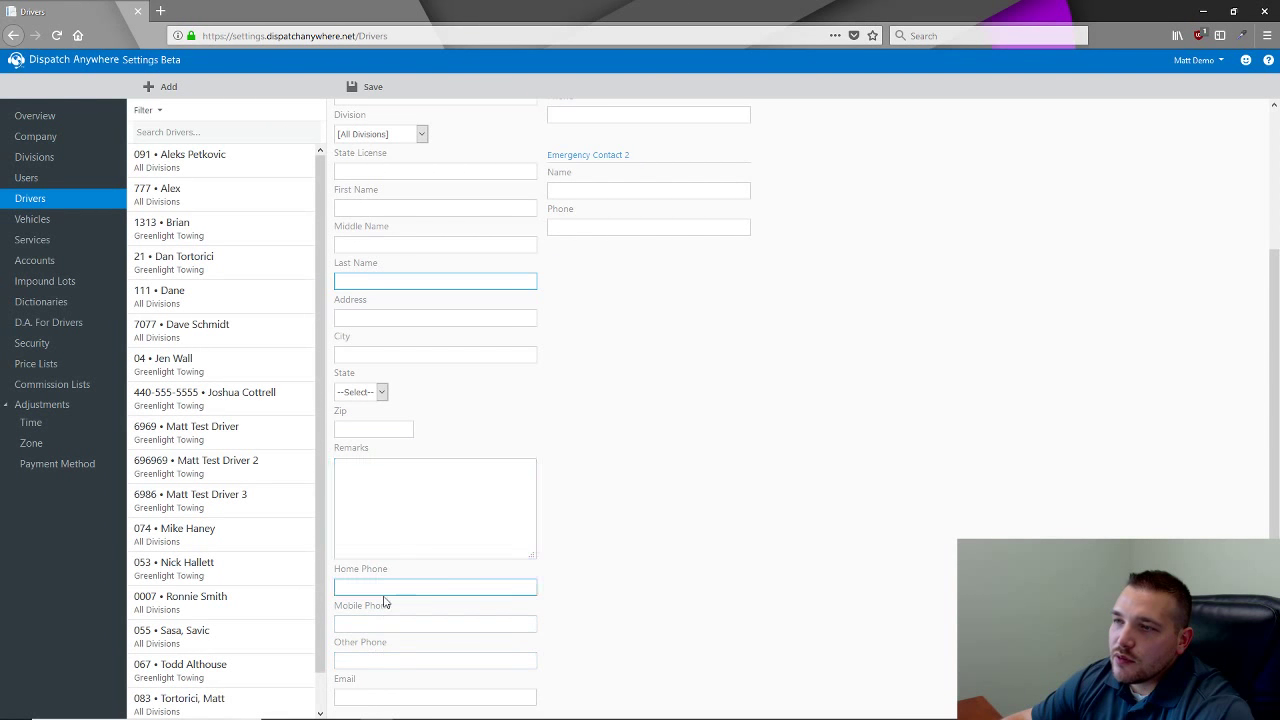
scroll(484, 375, "up", 2)
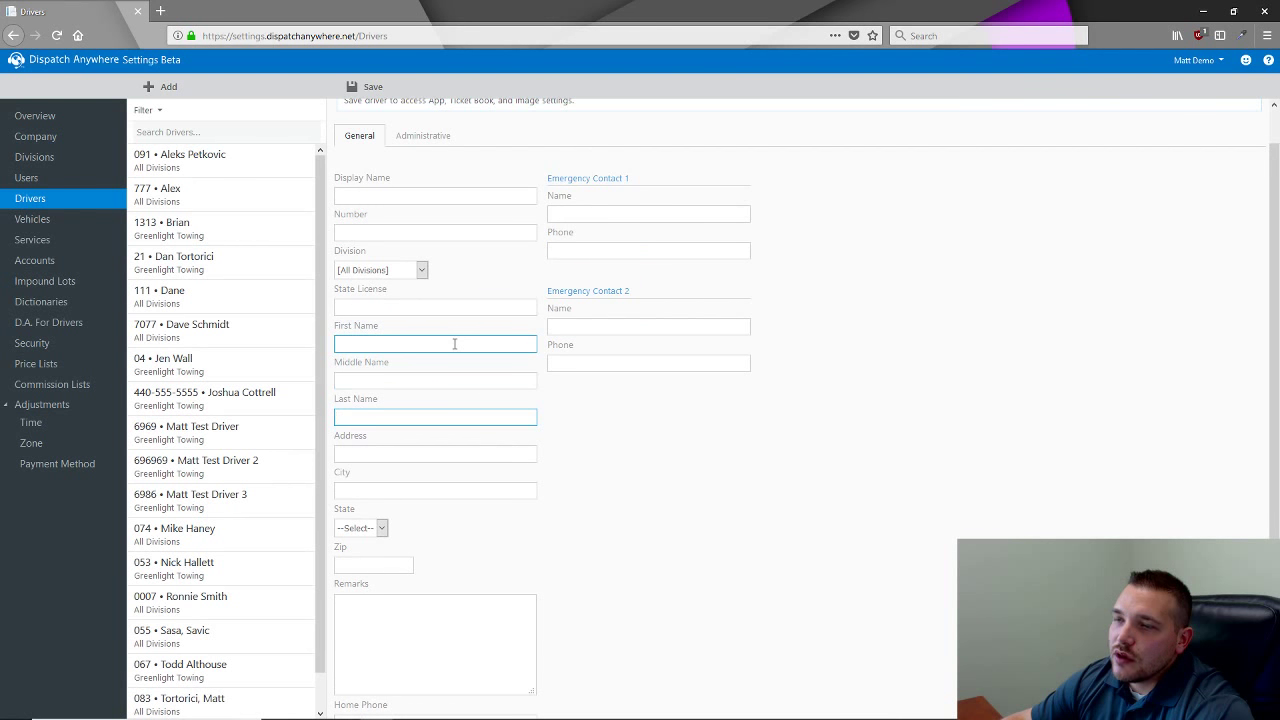
scroll(454, 343, "down", 2)
left_click(430, 623)
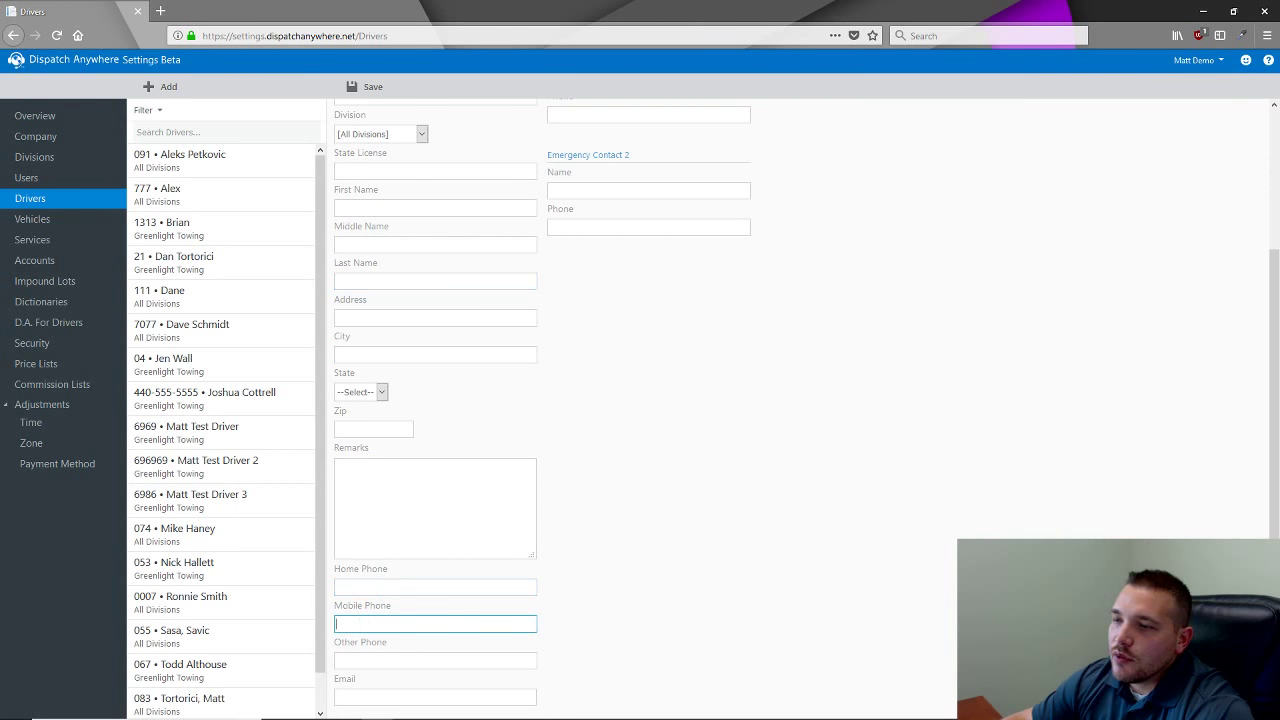
left_click(537, 706)
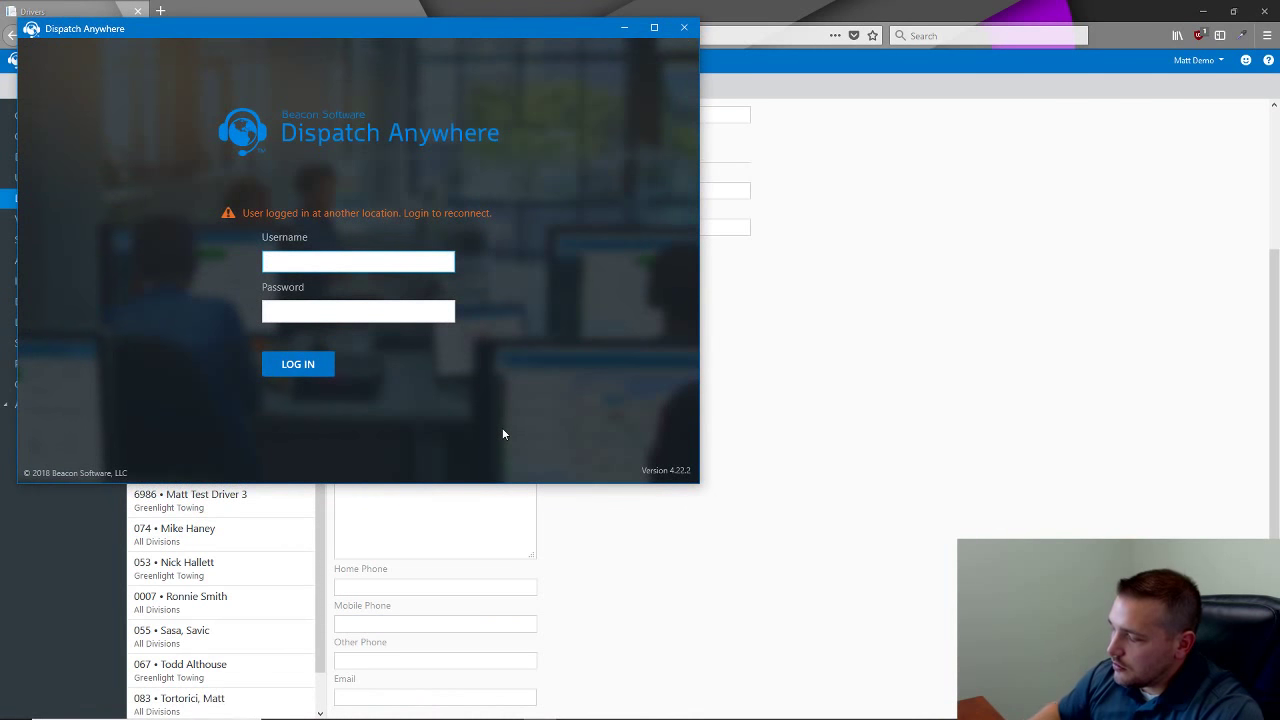
Sign in to the dispatch board with the username and password.
type("11903")
key("Tab")
type("•••")
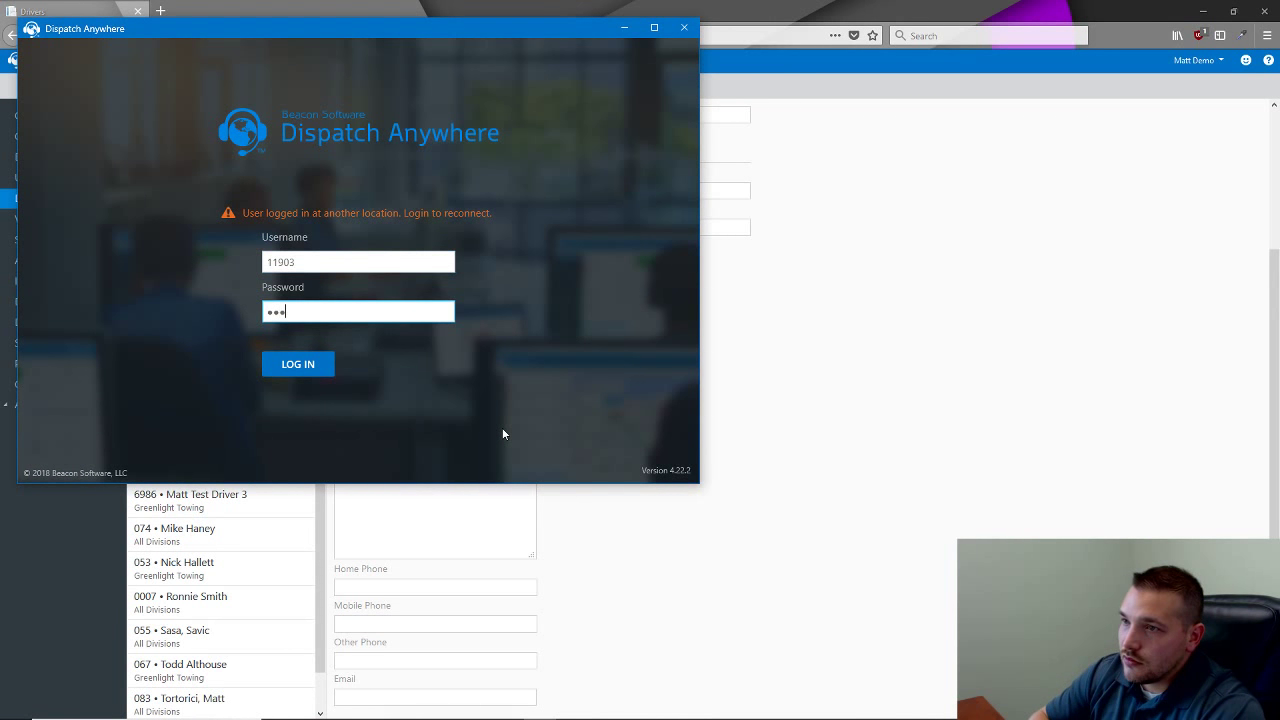
type("•")
key("Return")
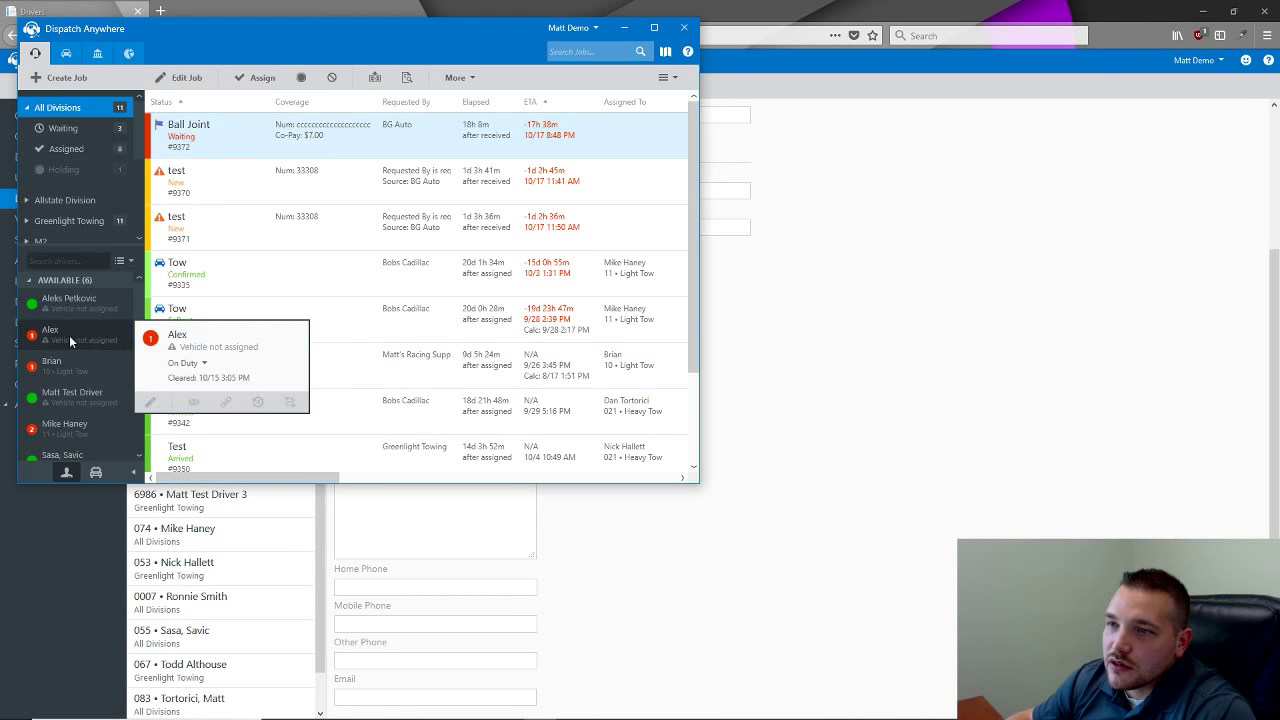
View driver info cards in the Available list, then return to the Drivers settings page.
mouse_move(74, 370)
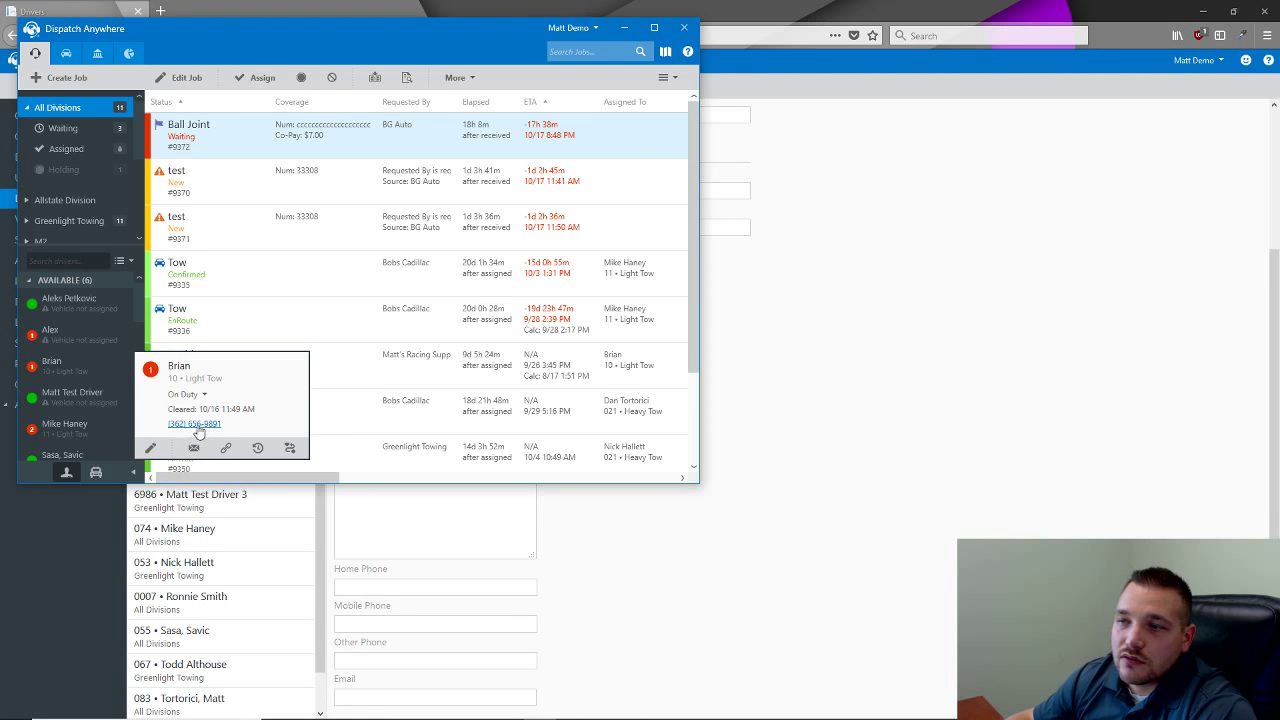
left_click(355, 625)
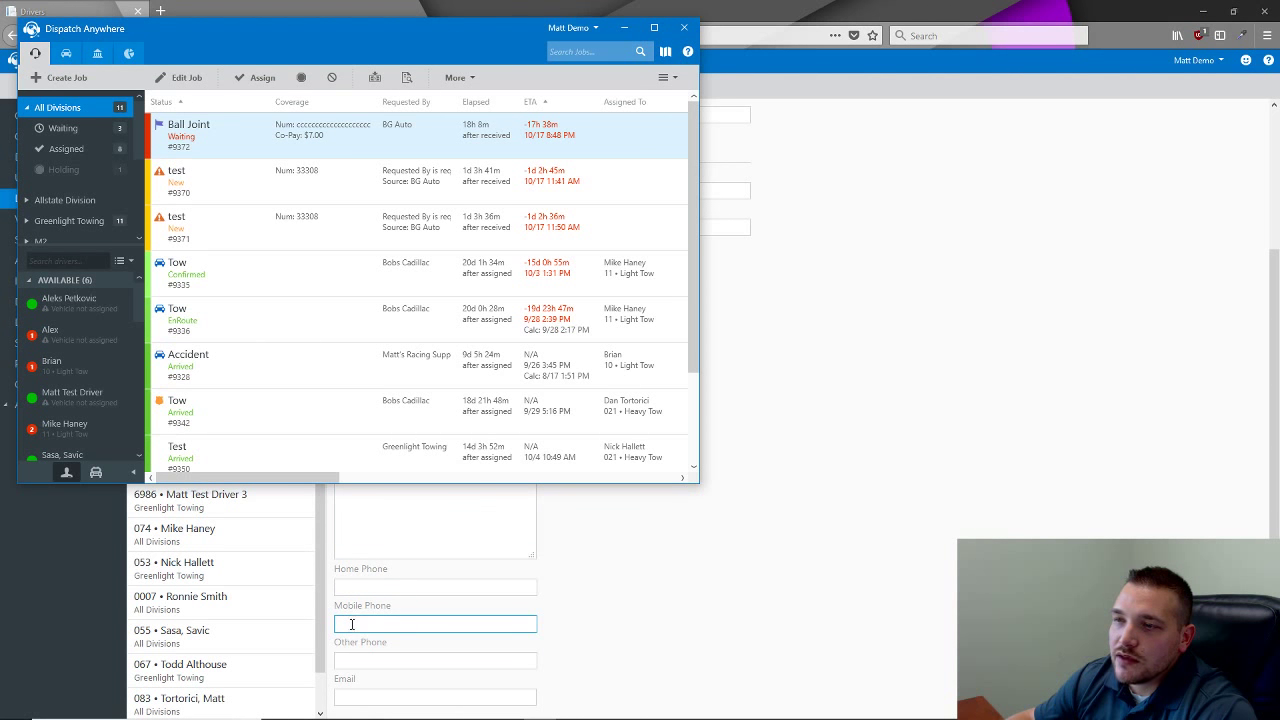
mouse_move(110, 362)
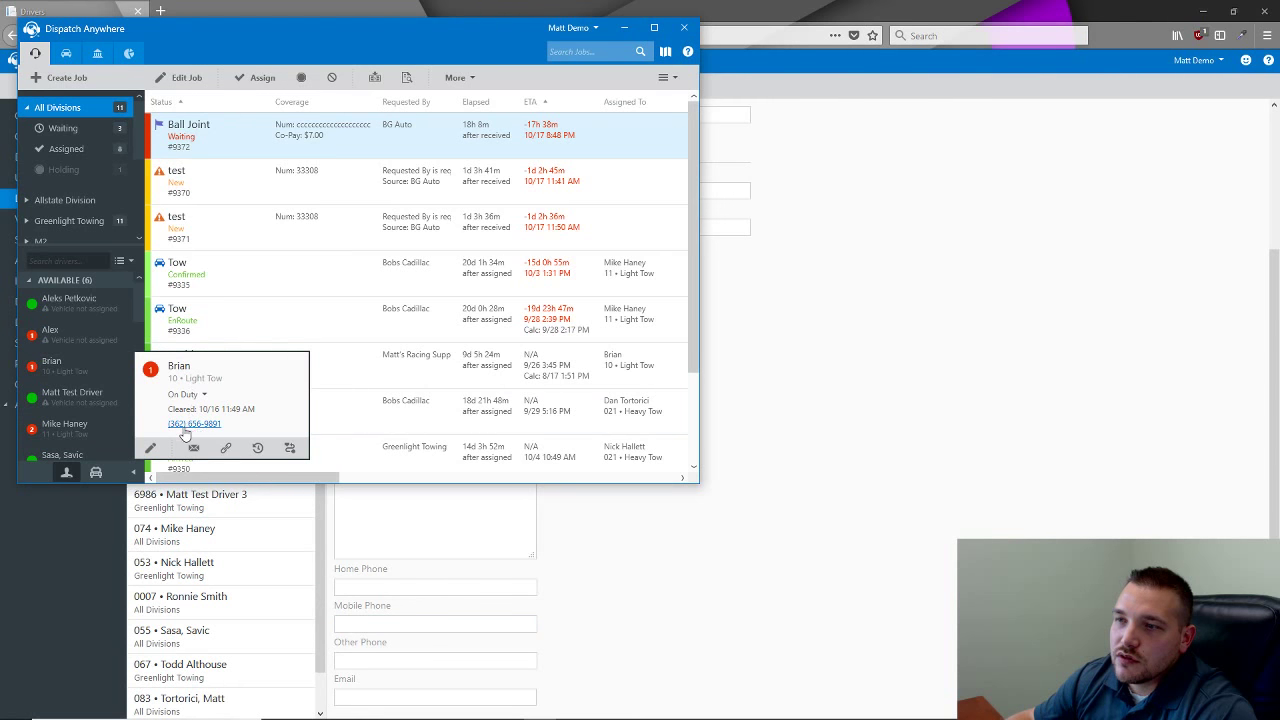
left_click(760, 453)
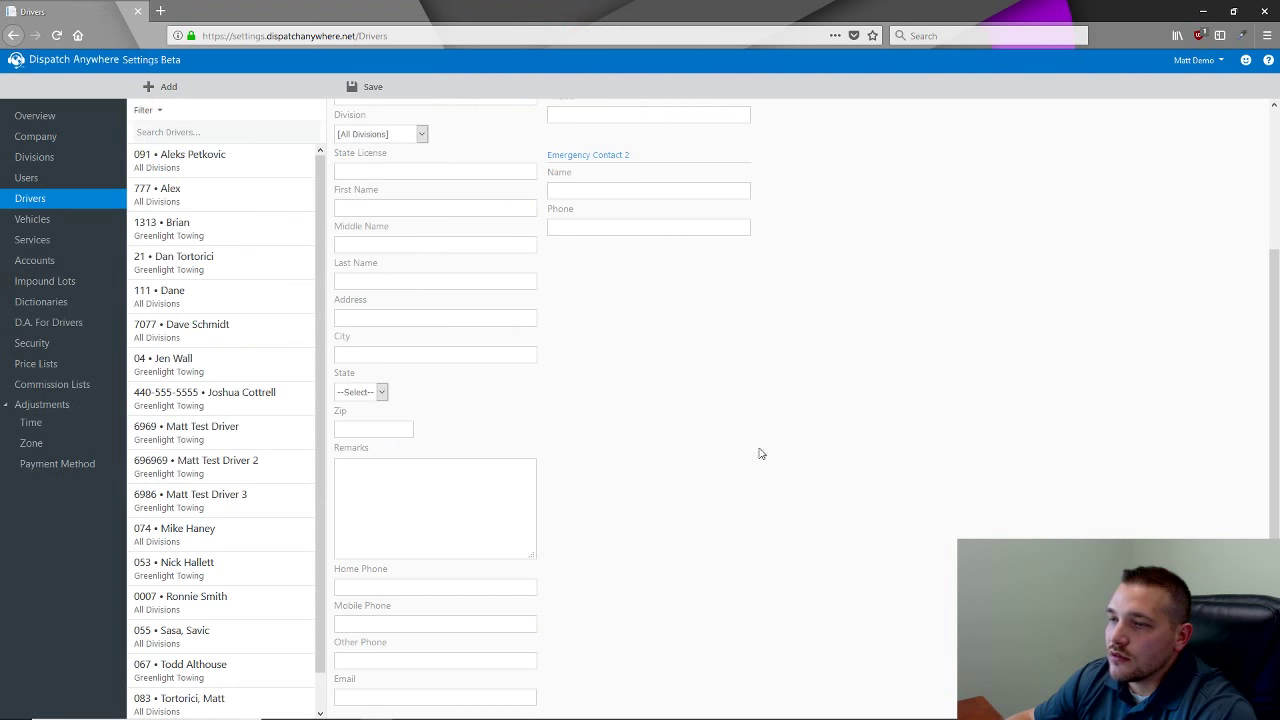
scroll(375, 600, "up", 1)
Open the new driver's Administrative tab and close the License Expiration Date picker without a date.
left_click(480, 349)
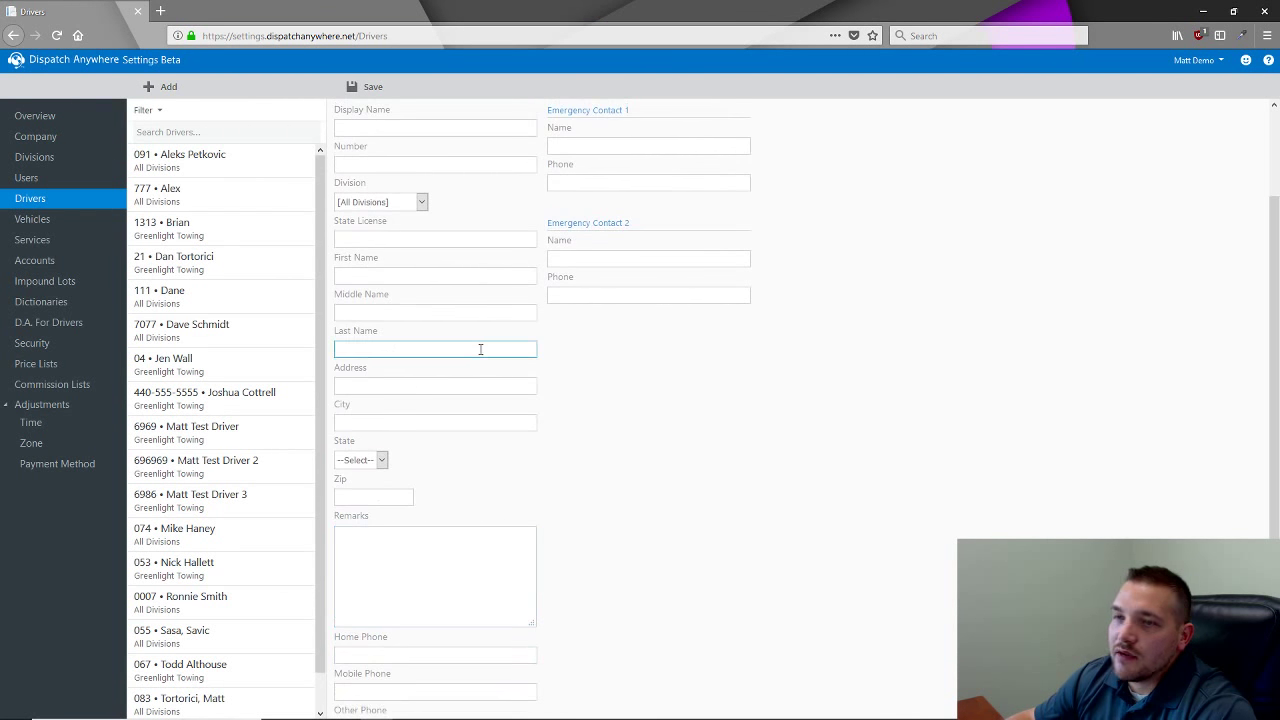
scroll(476, 351, "up", 2)
left_click(426, 177)
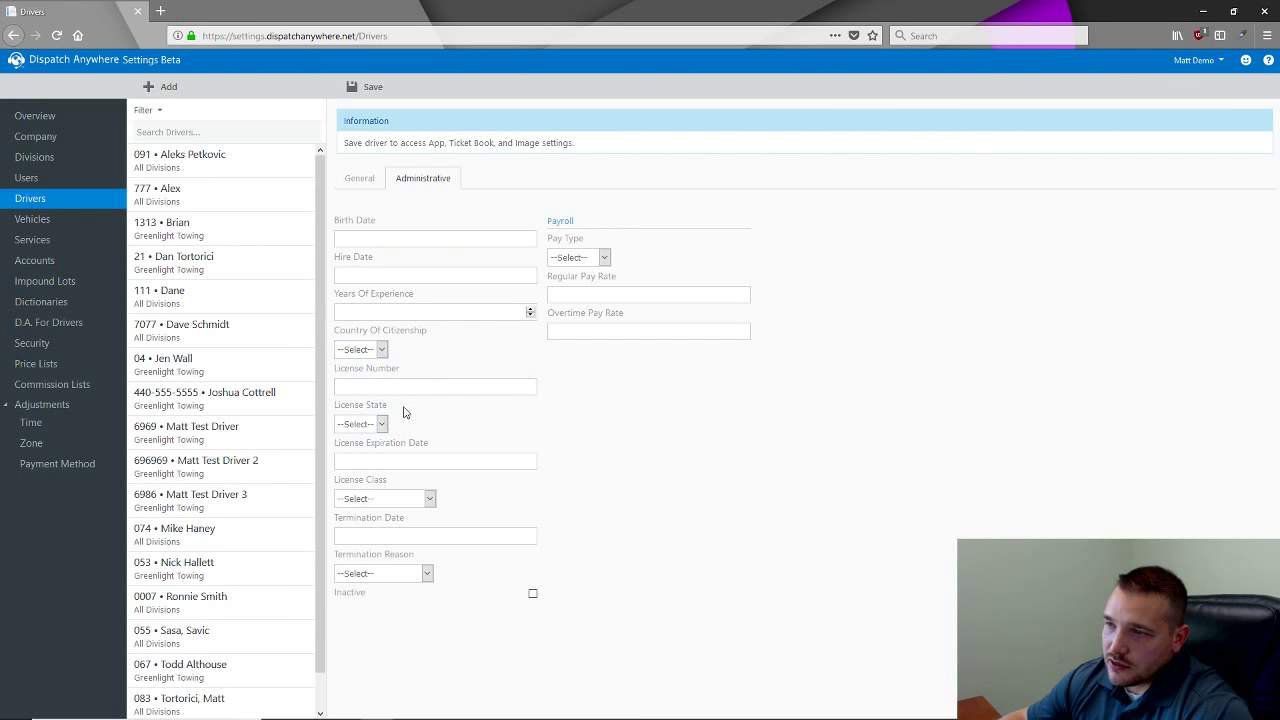
left_click(374, 462)
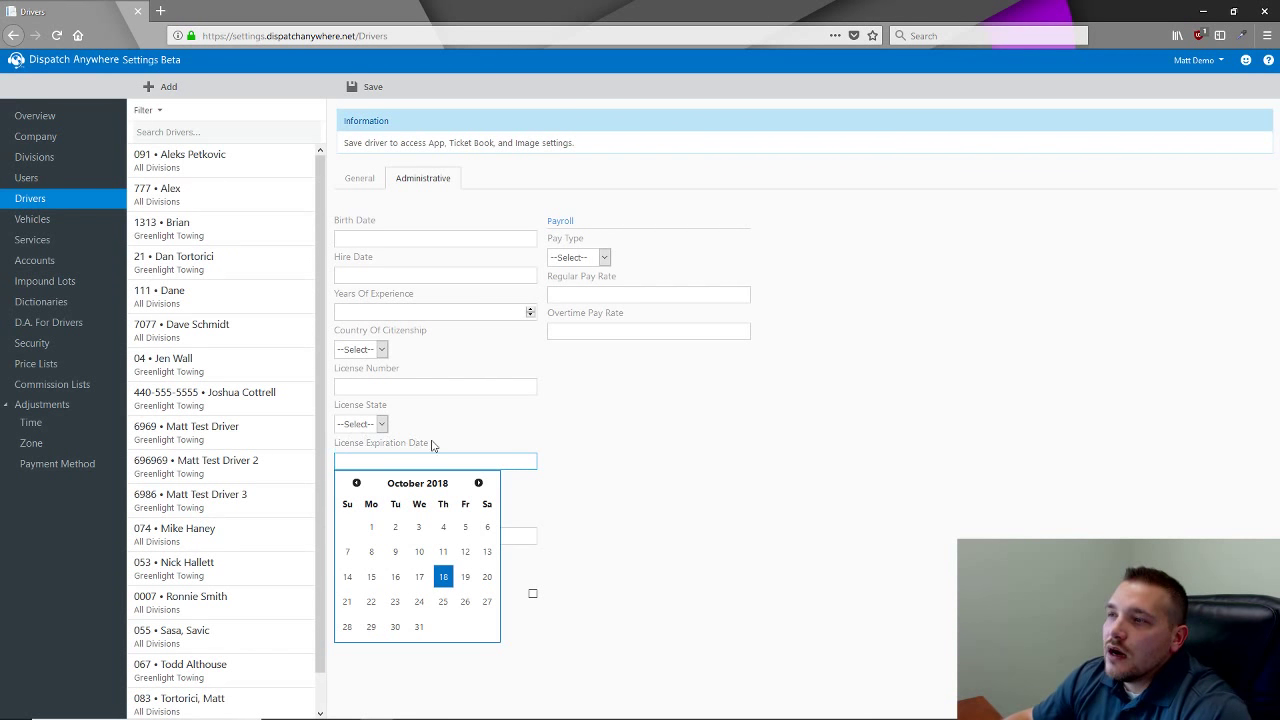
left_click(659, 386)
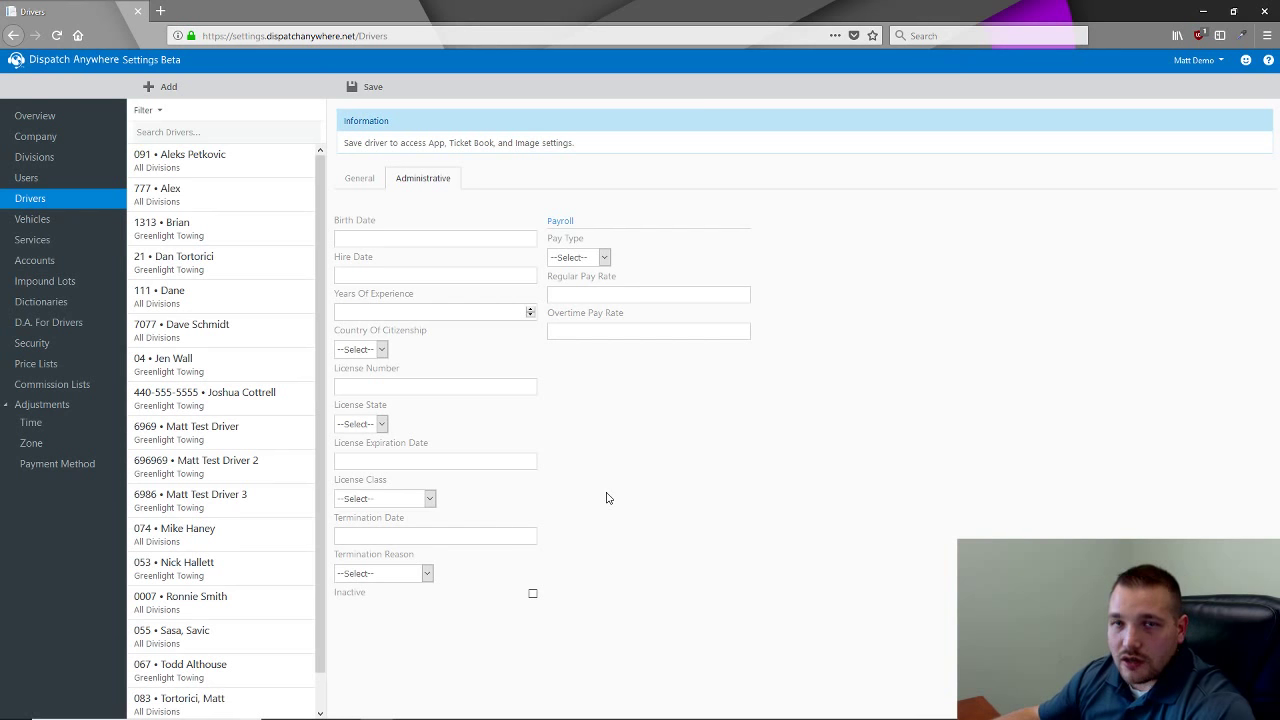
Mark the new driver as Inactive and open the driver list's Filter options.
left_click(533, 594)
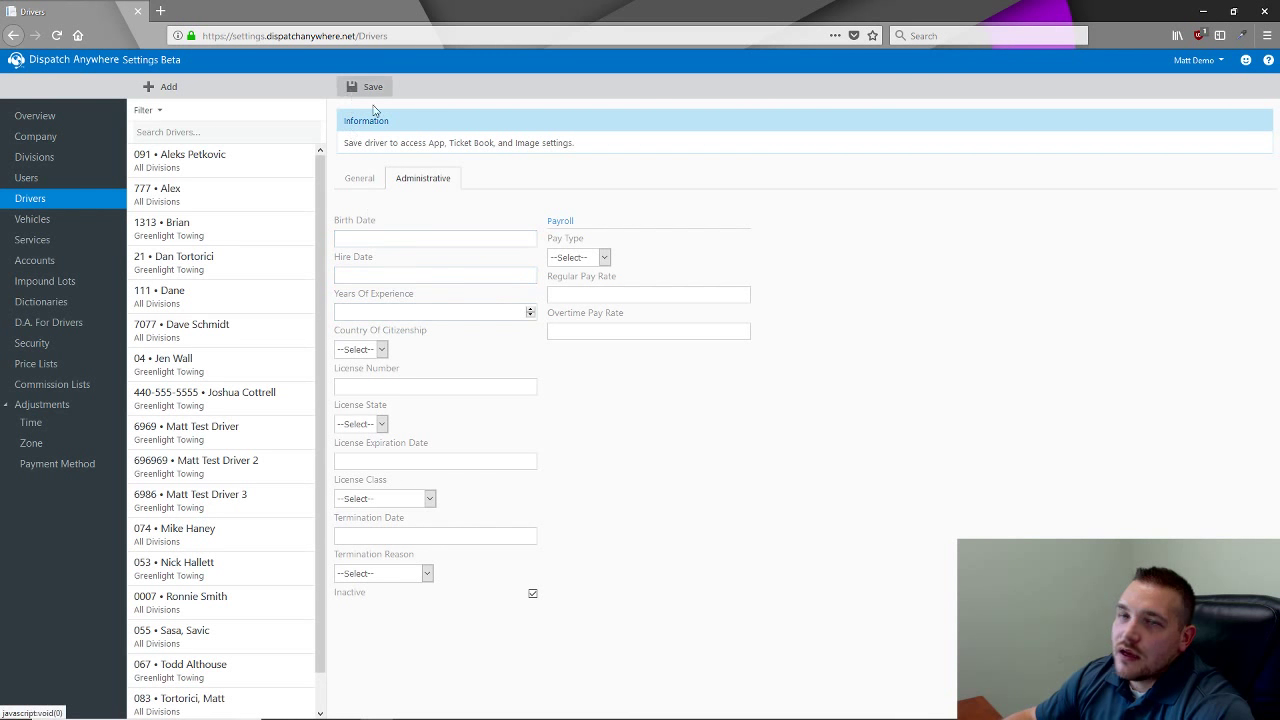
scroll(240, 320, "down", 1)
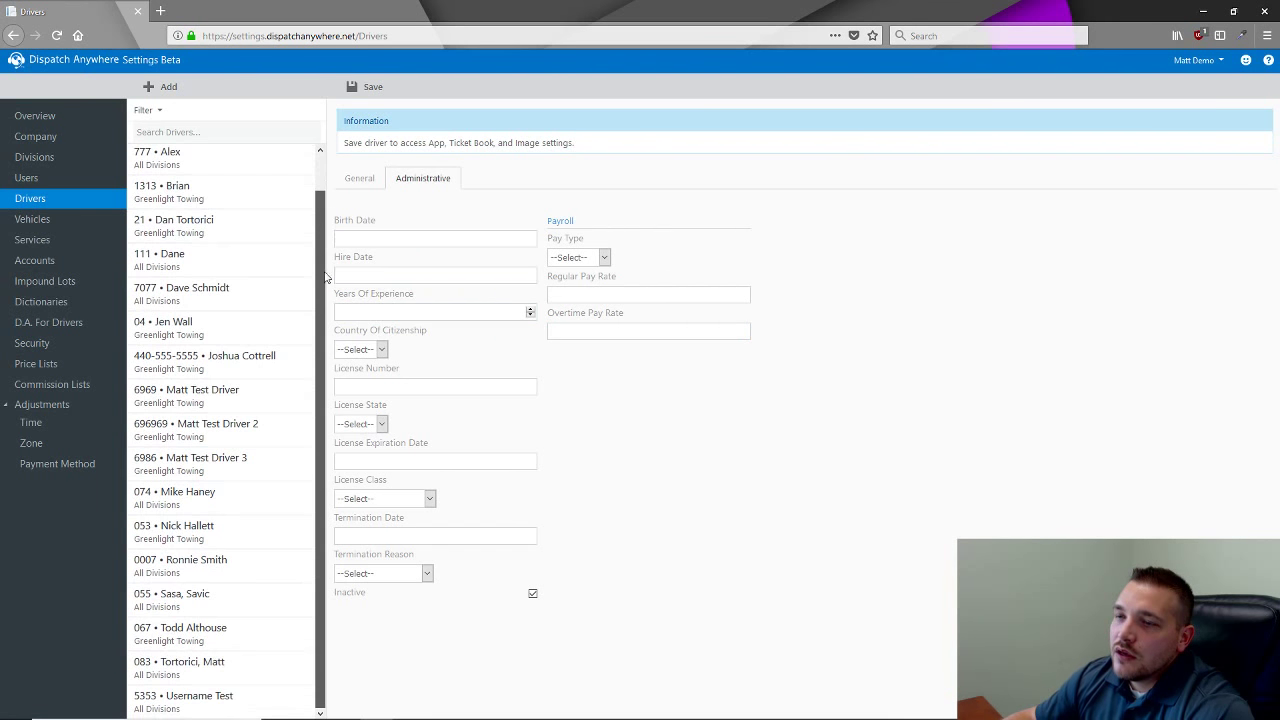
scroll(200, 328, "up", 1)
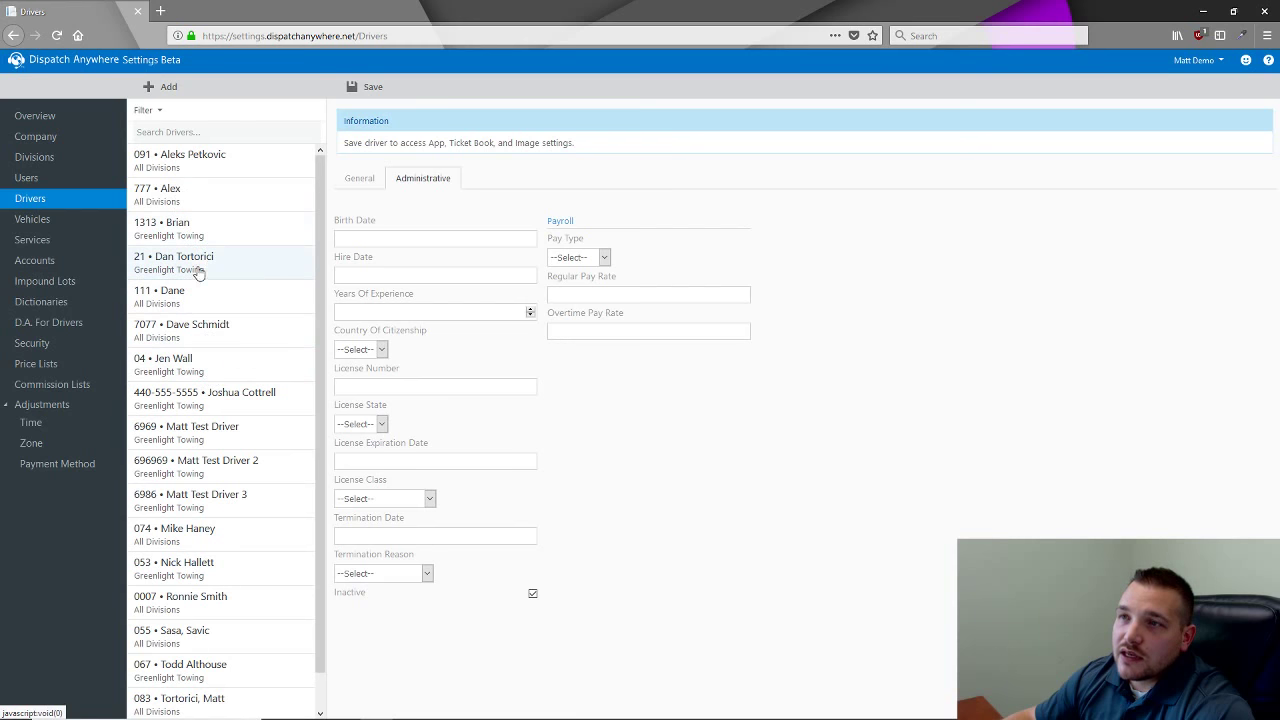
left_click(162, 118)
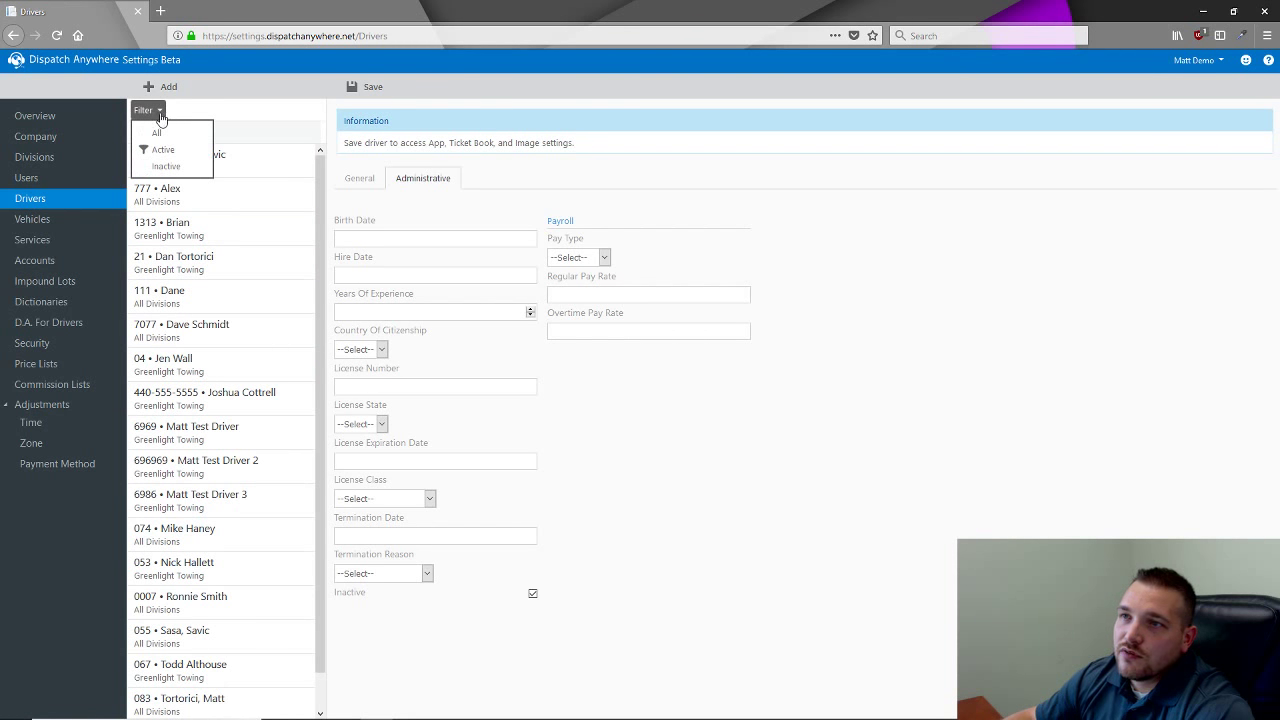
Filter the list to inactive drivers and view inactive test driver 666's administrative details.
left_click(162, 167)
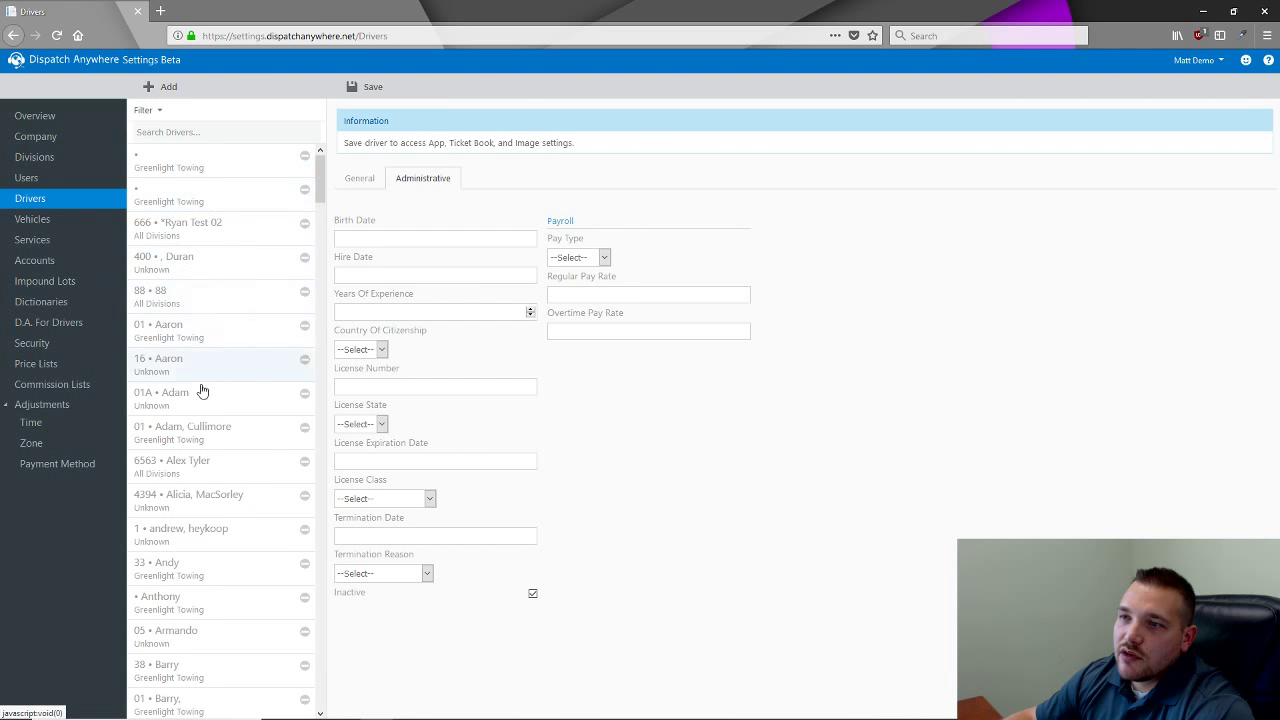
mouse_move(322, 192)
left_mouse_down()
mouse_move(327, 318)
mouse_move(320, 188)
left_mouse_up()
left_click(206, 234)
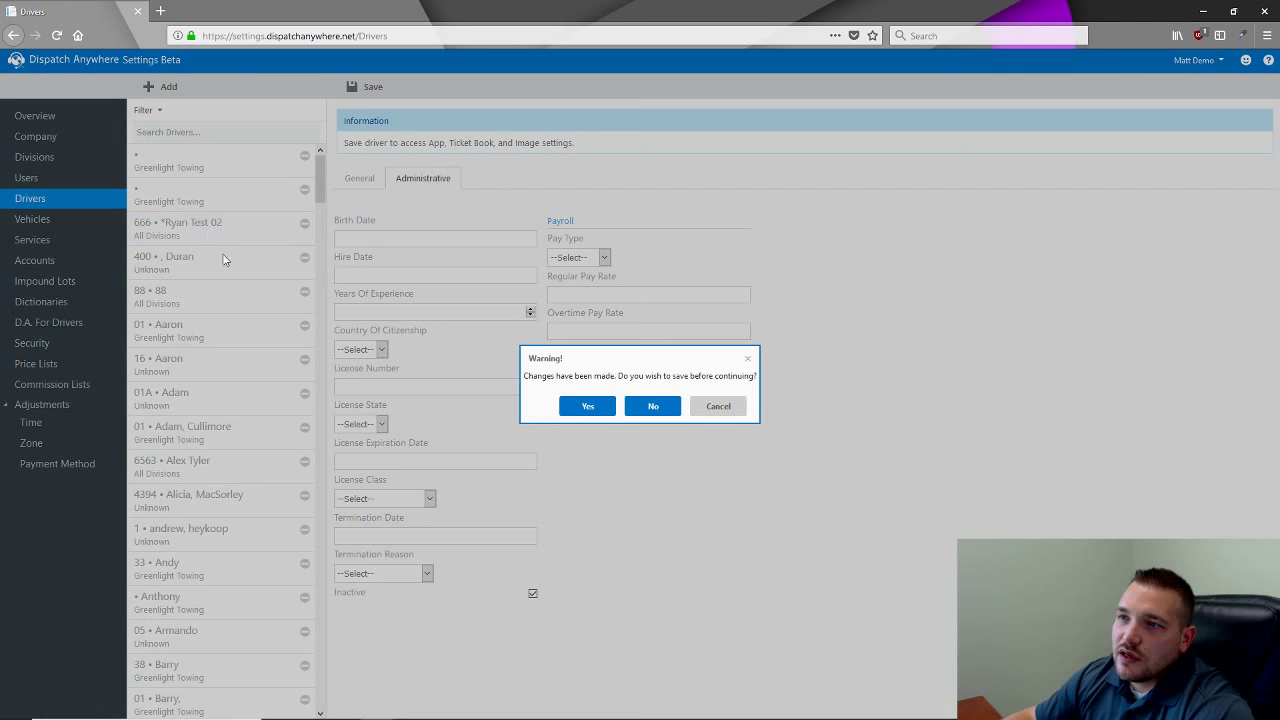
left_click(667, 416)
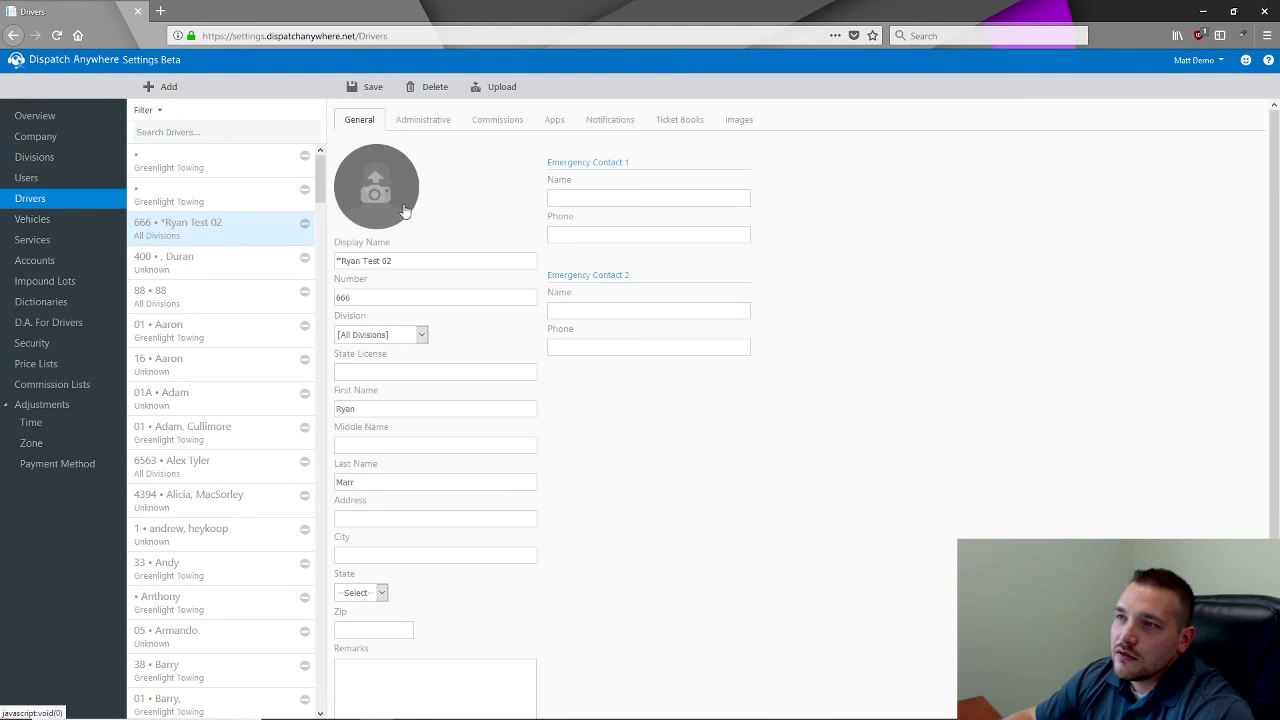
left_click(428, 119)
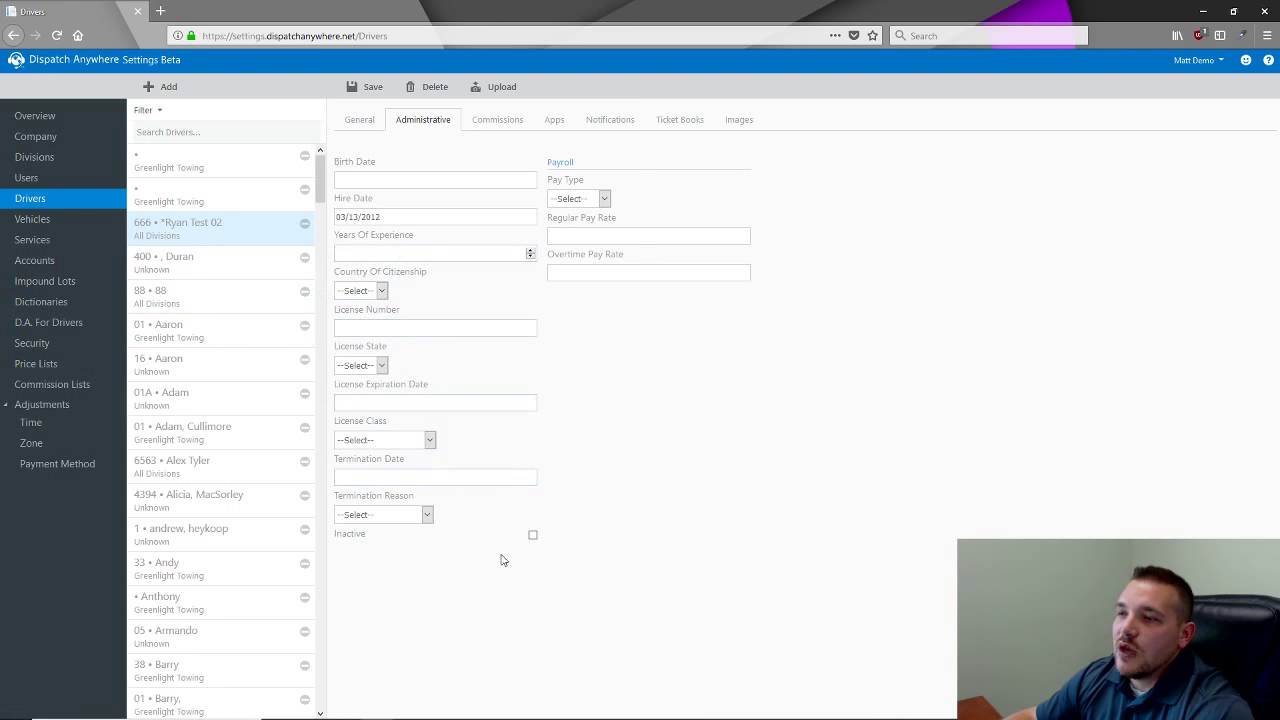
Leave without saving, show all drivers again, view driver 21, then start a blank new-driver form.
left_click(51, 202)
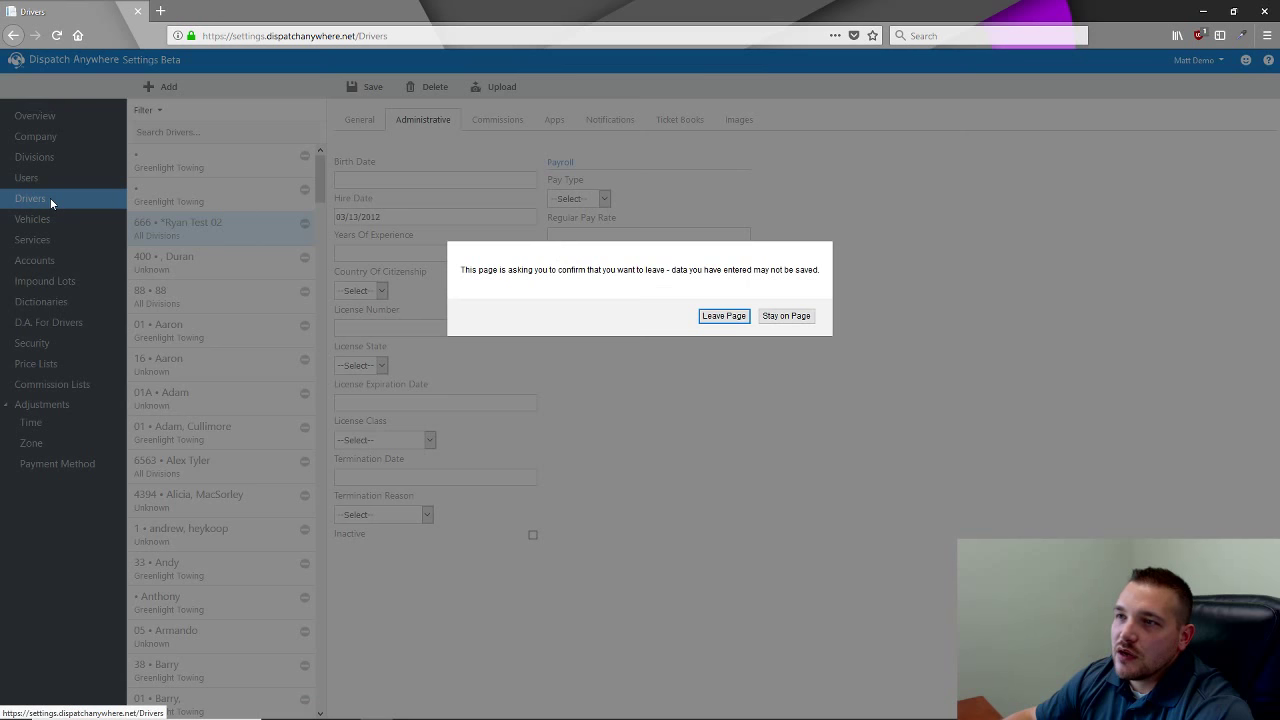
left_click(734, 322)
left_click(155, 112)
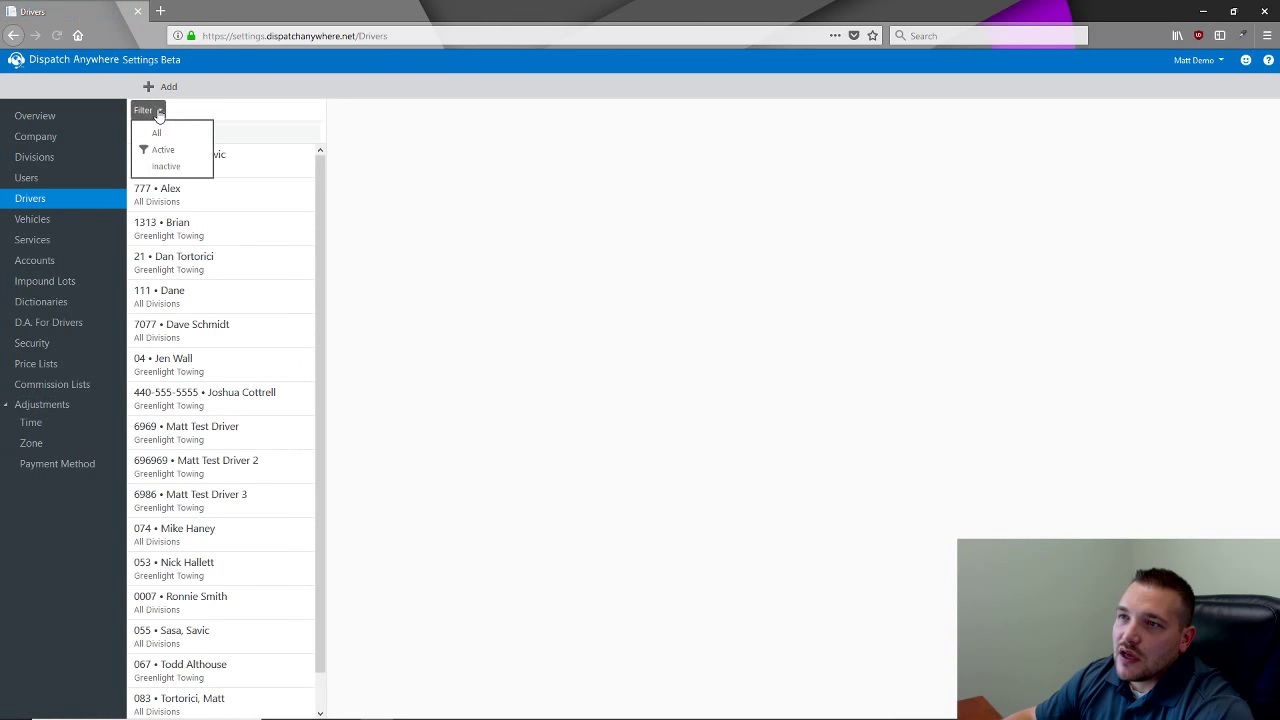
left_click(171, 140)
left_click(209, 268)
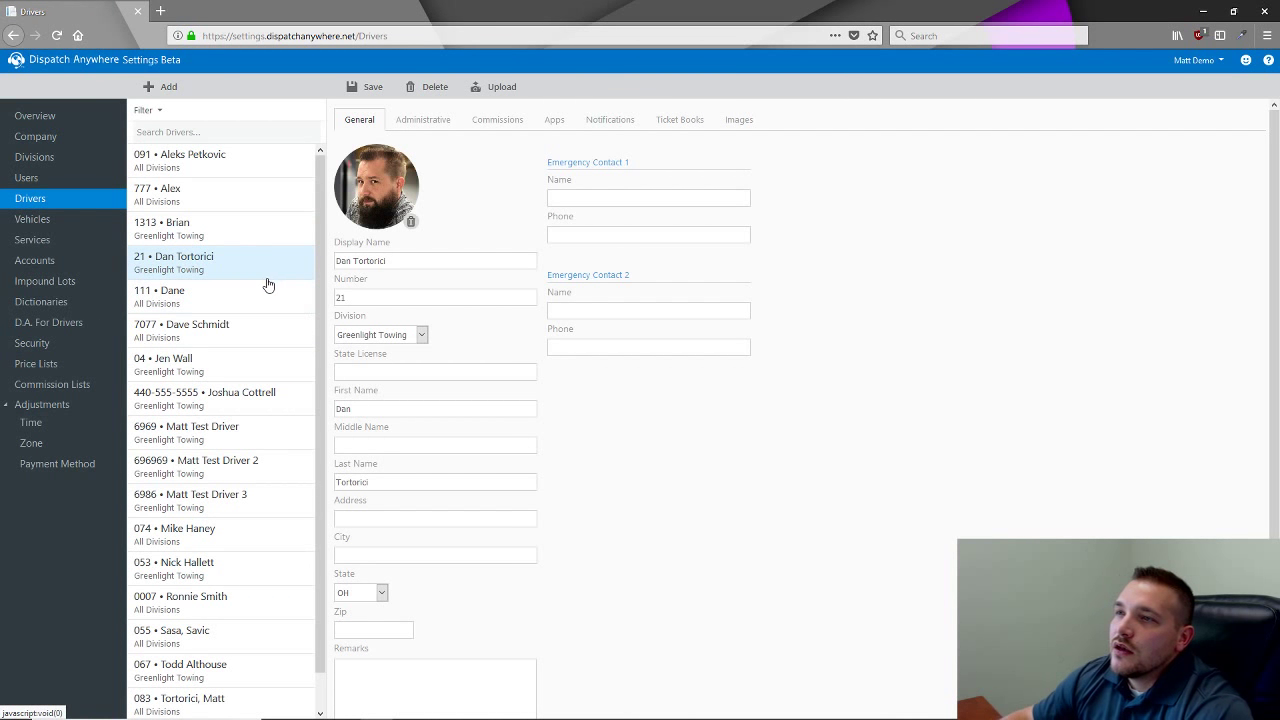
left_click(162, 88)
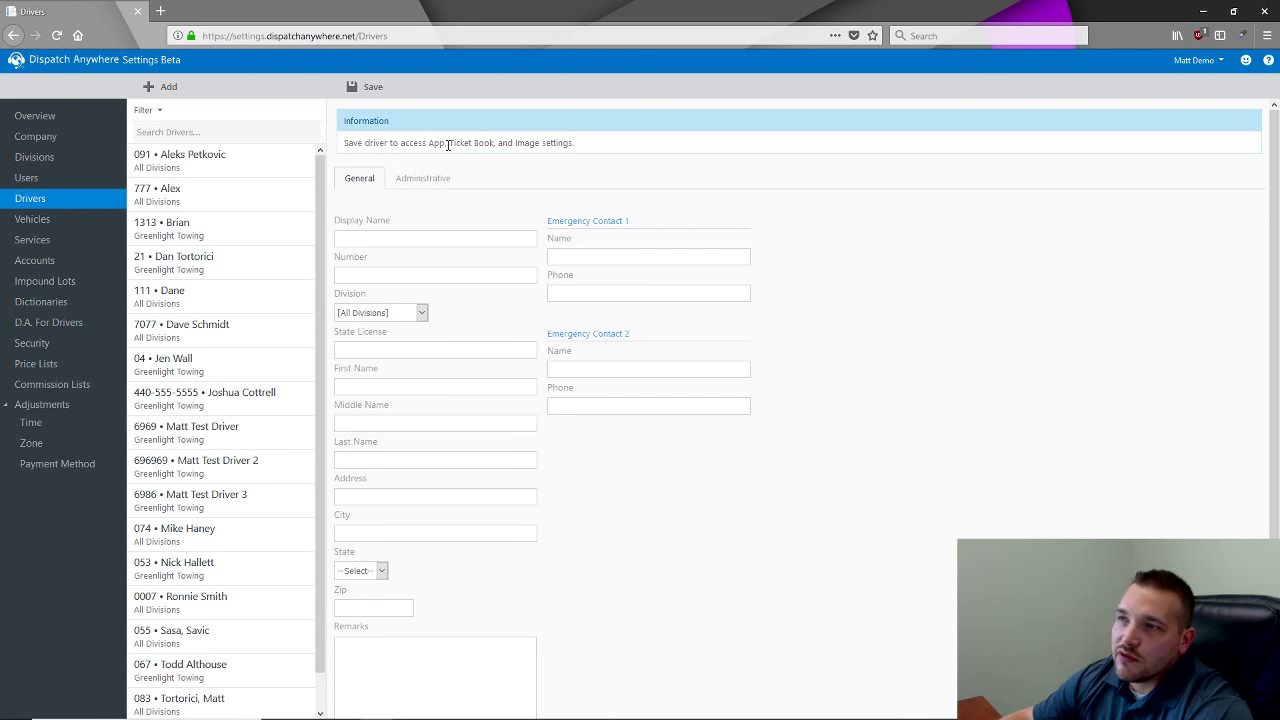
Open driver 1313 and check his Rate Adjustment and Time Template commissions, then his Apps access.
left_click(243, 237)
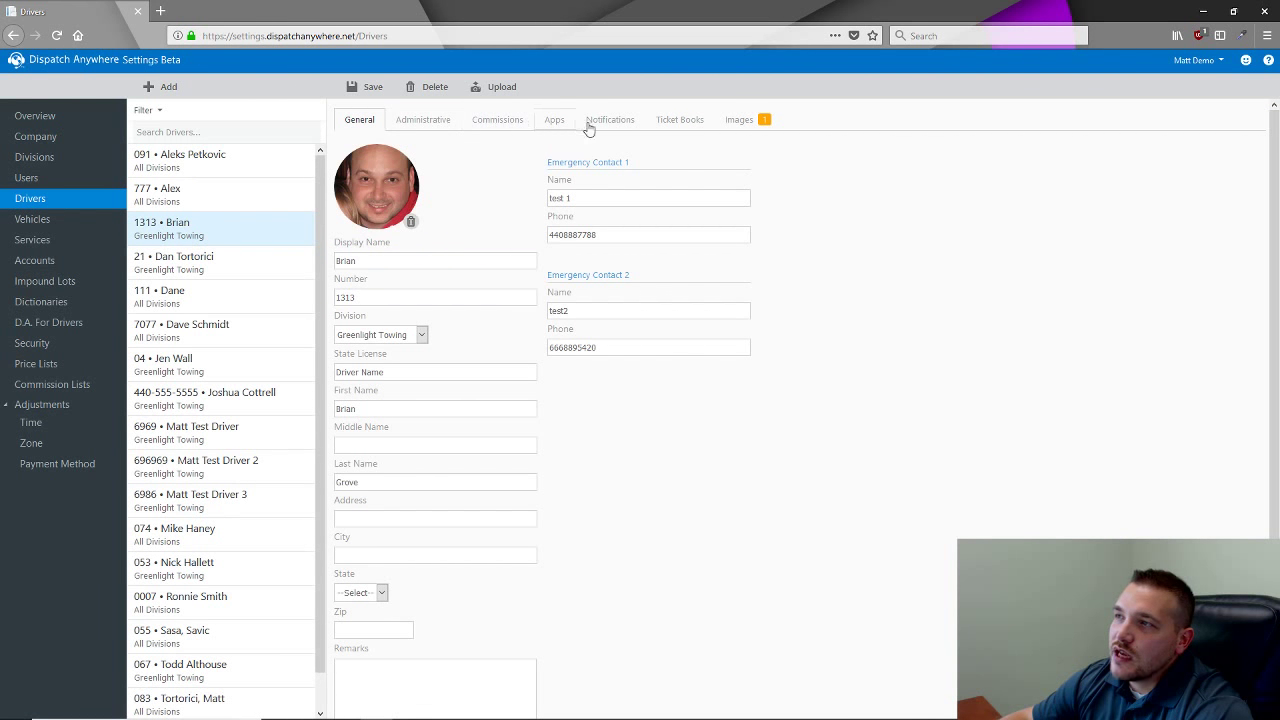
left_click(499, 124)
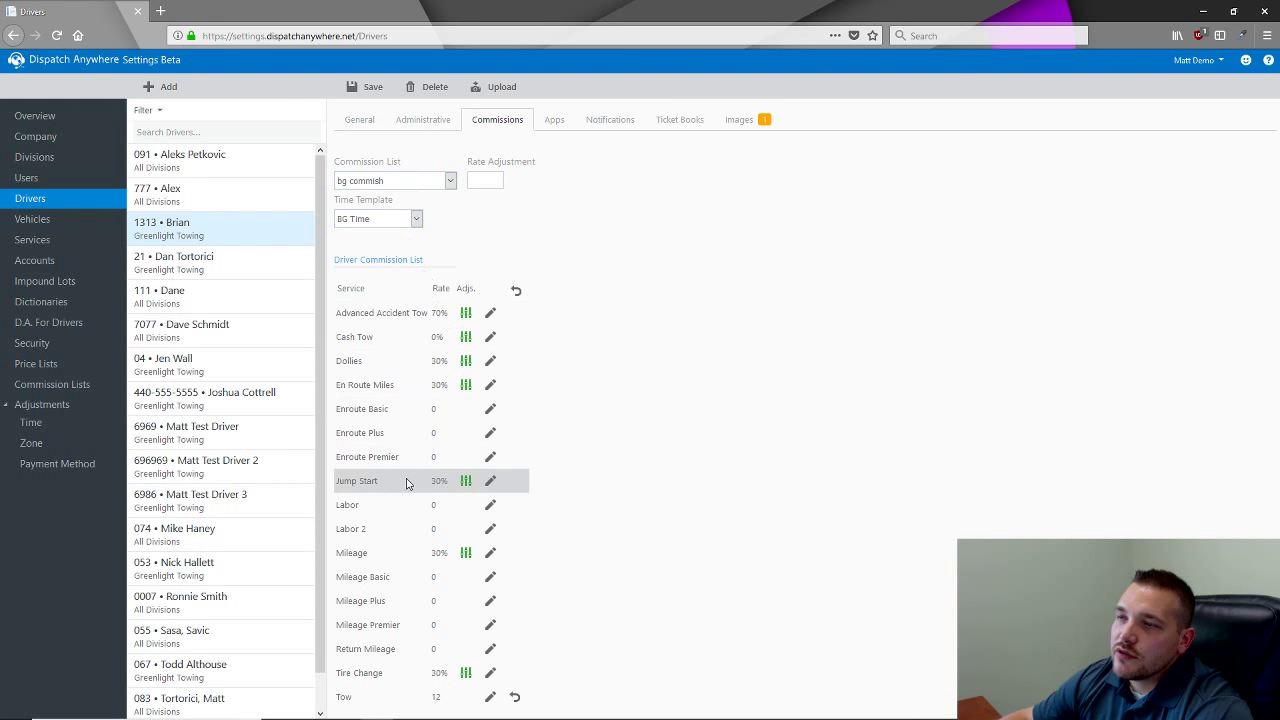
left_click(472, 180)
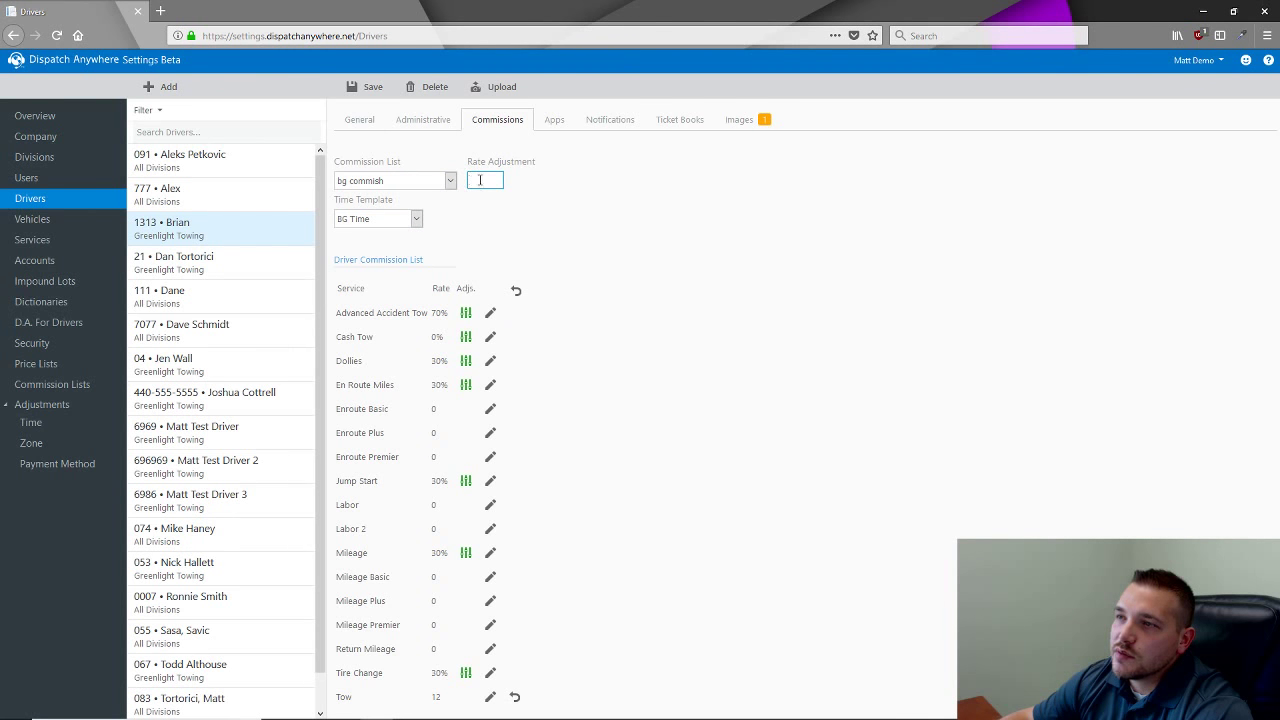
left_click(417, 219)
left_click(417, 220)
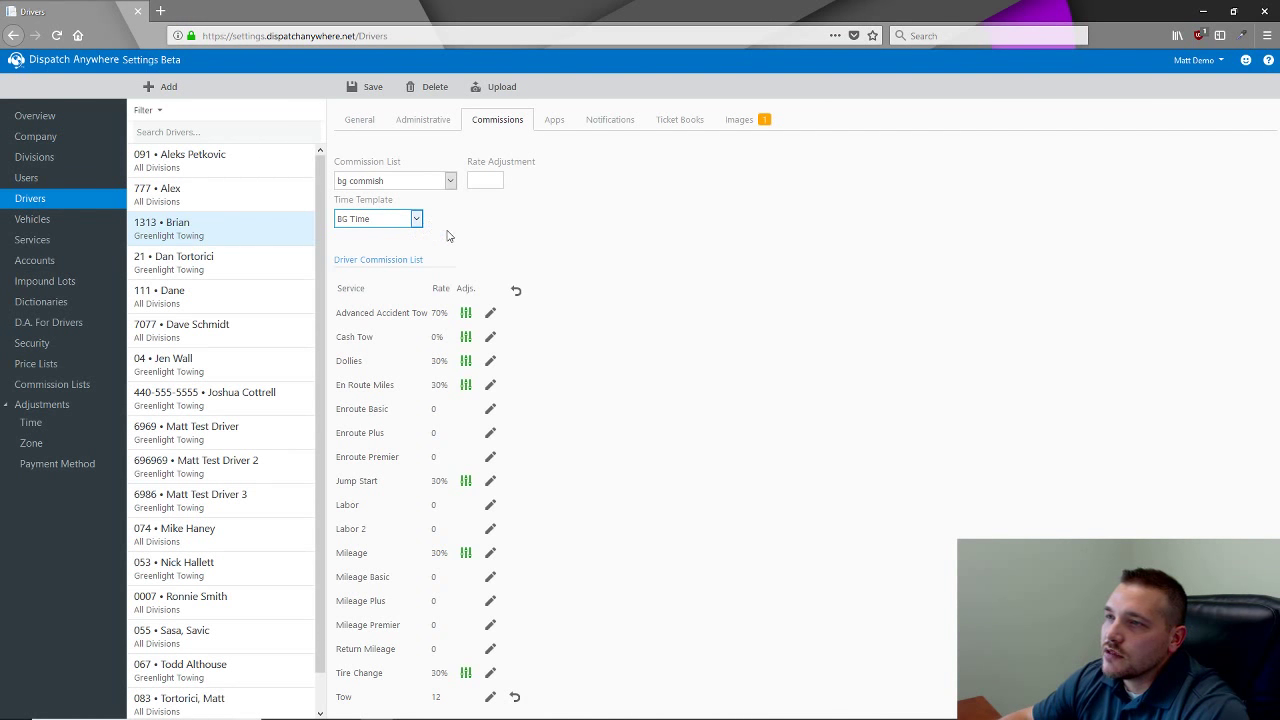
left_click(549, 128)
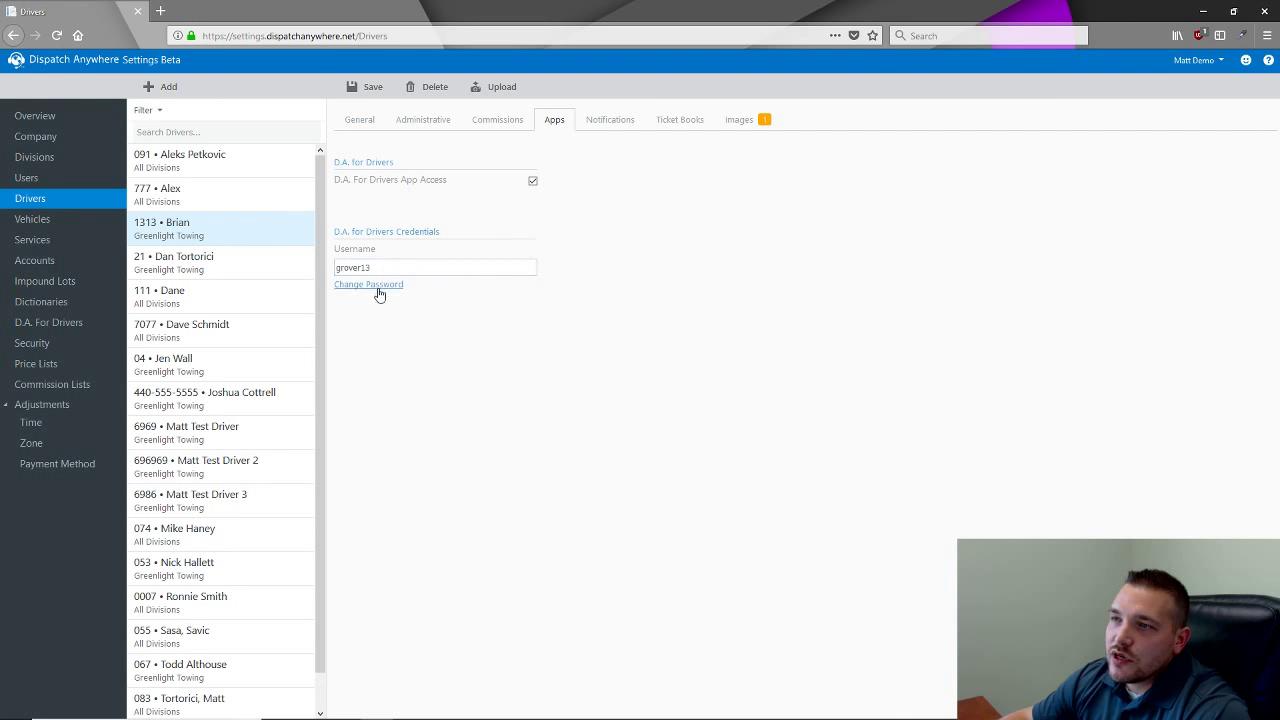
left_click(380, 268)
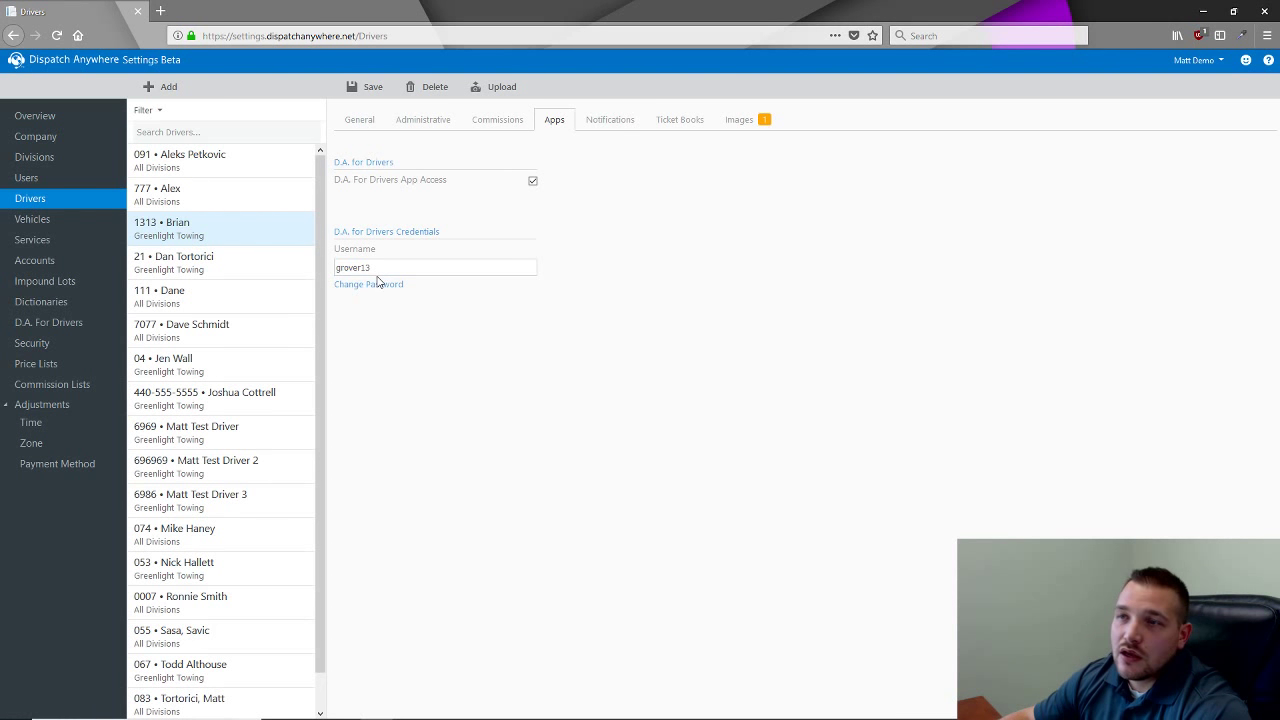
Review driver 1313's Notifications tab, turning on email notifications and leaving the address empty.
left_click(601, 126)
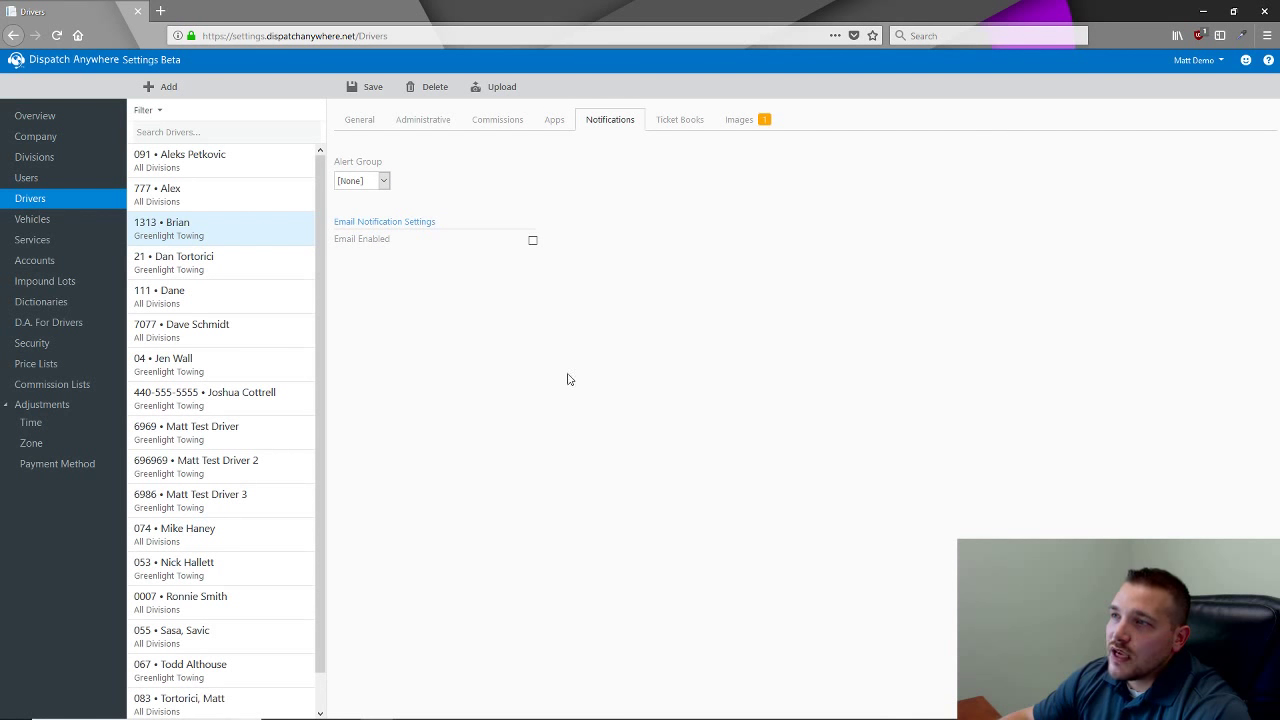
left_click(533, 241)
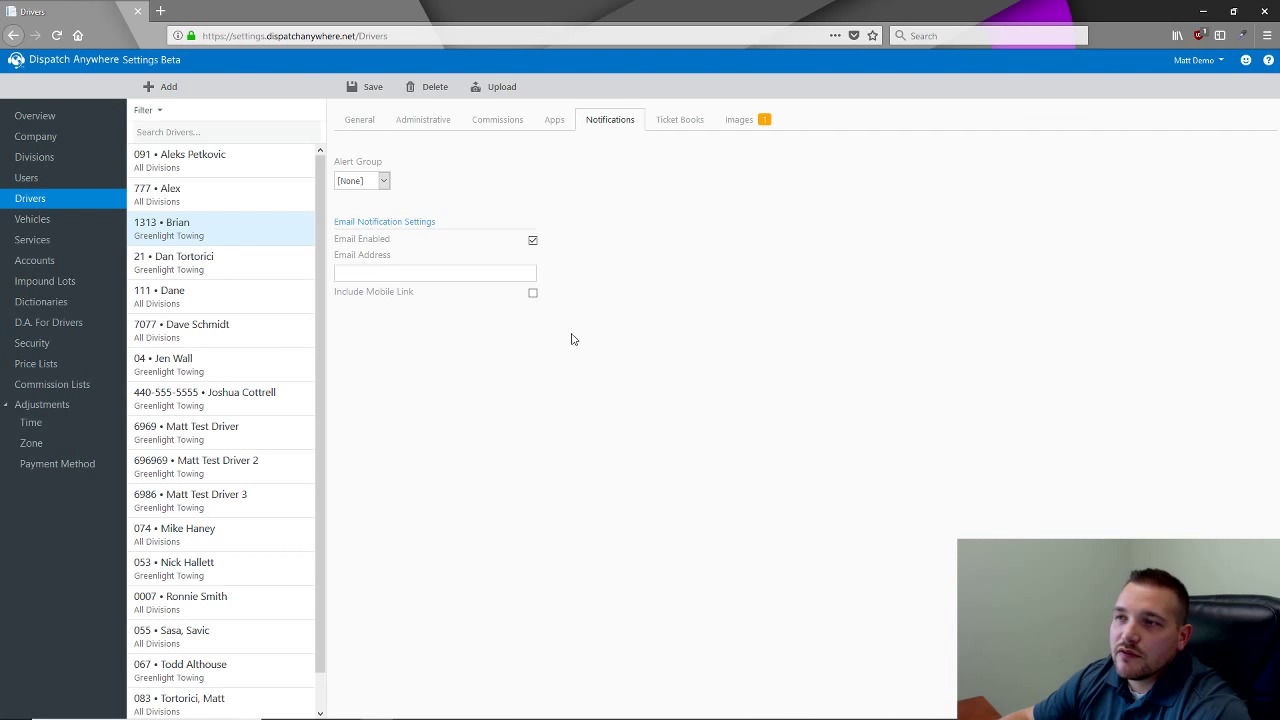
left_click(555, 121)
left_click(600, 128)
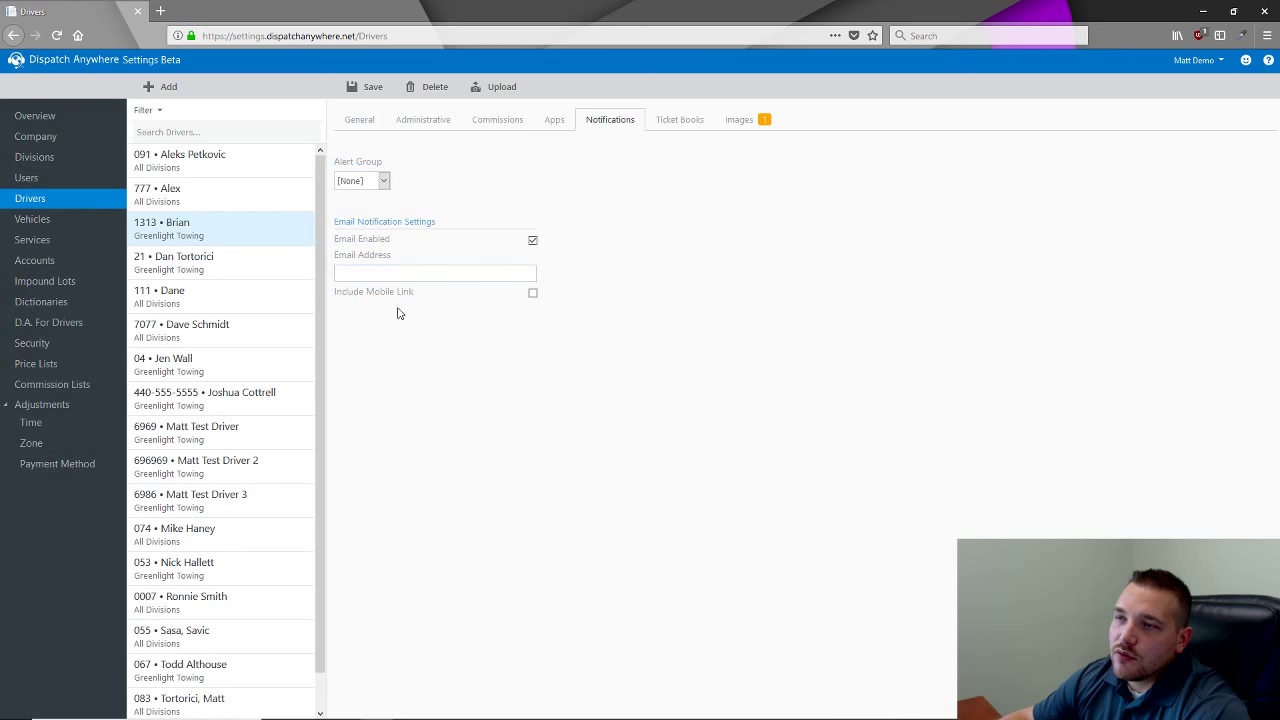
left_click(402, 275)
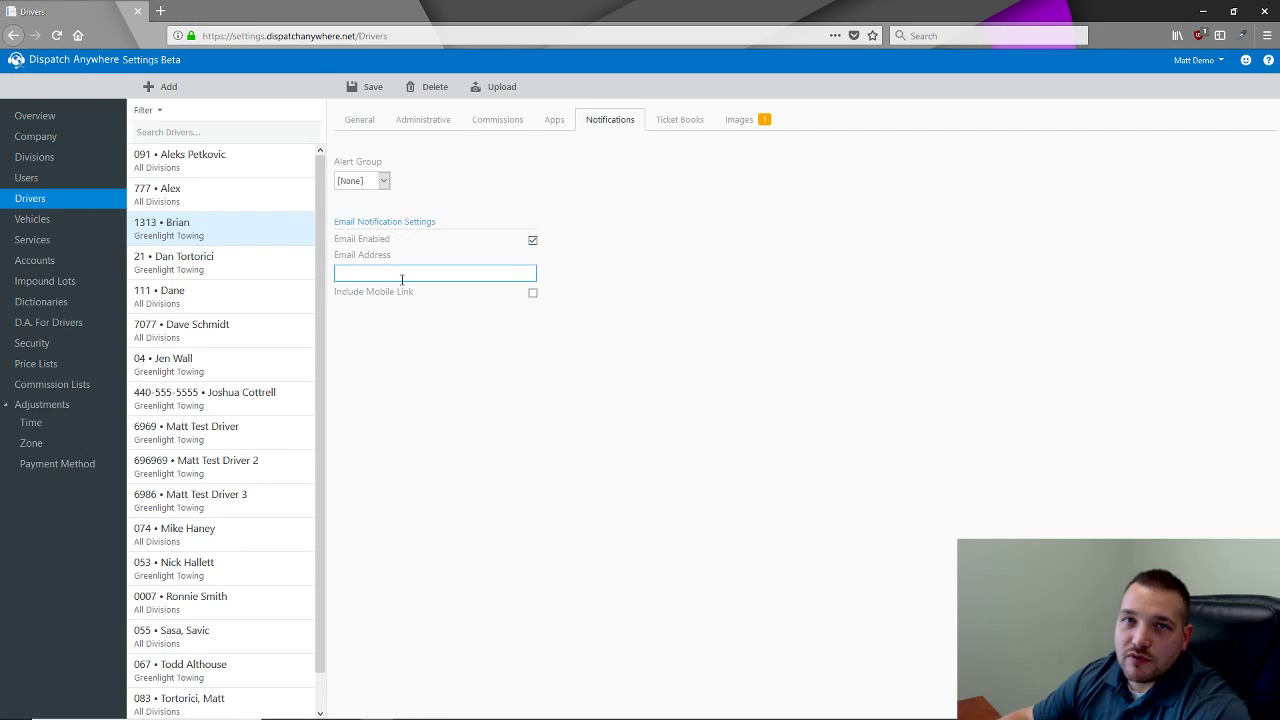
left_click(627, 197)
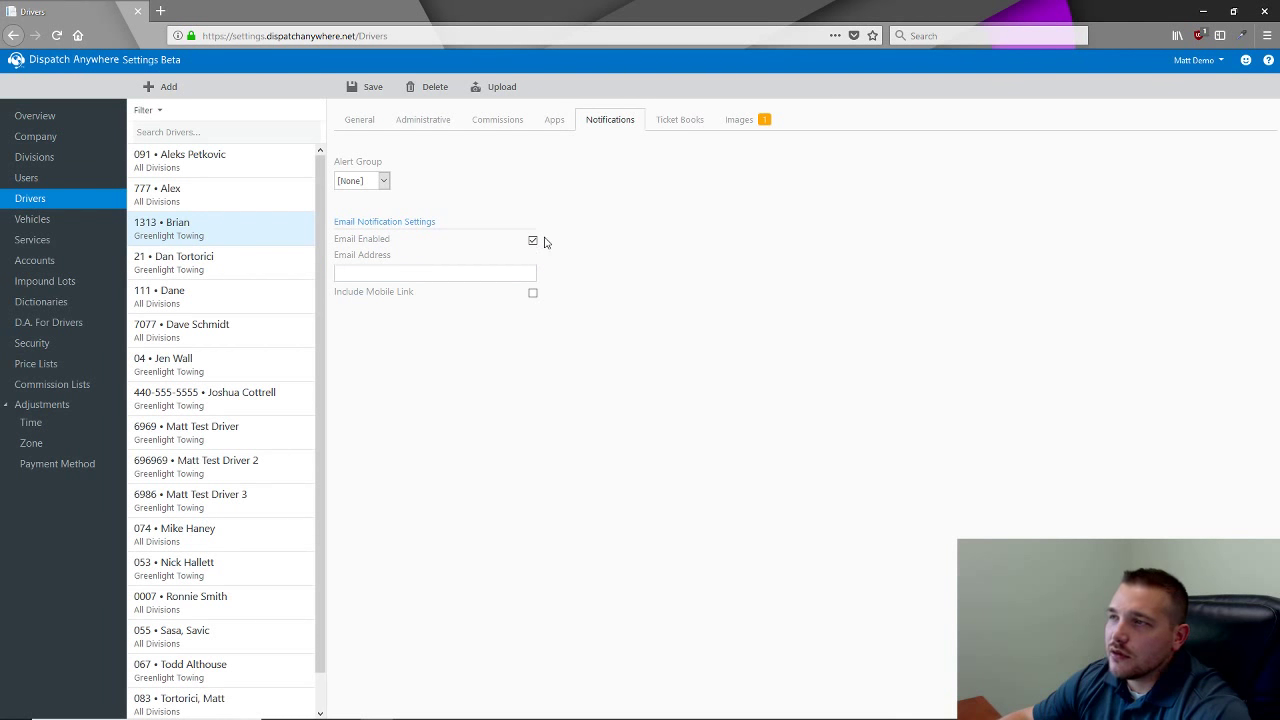
left_click(554, 126)
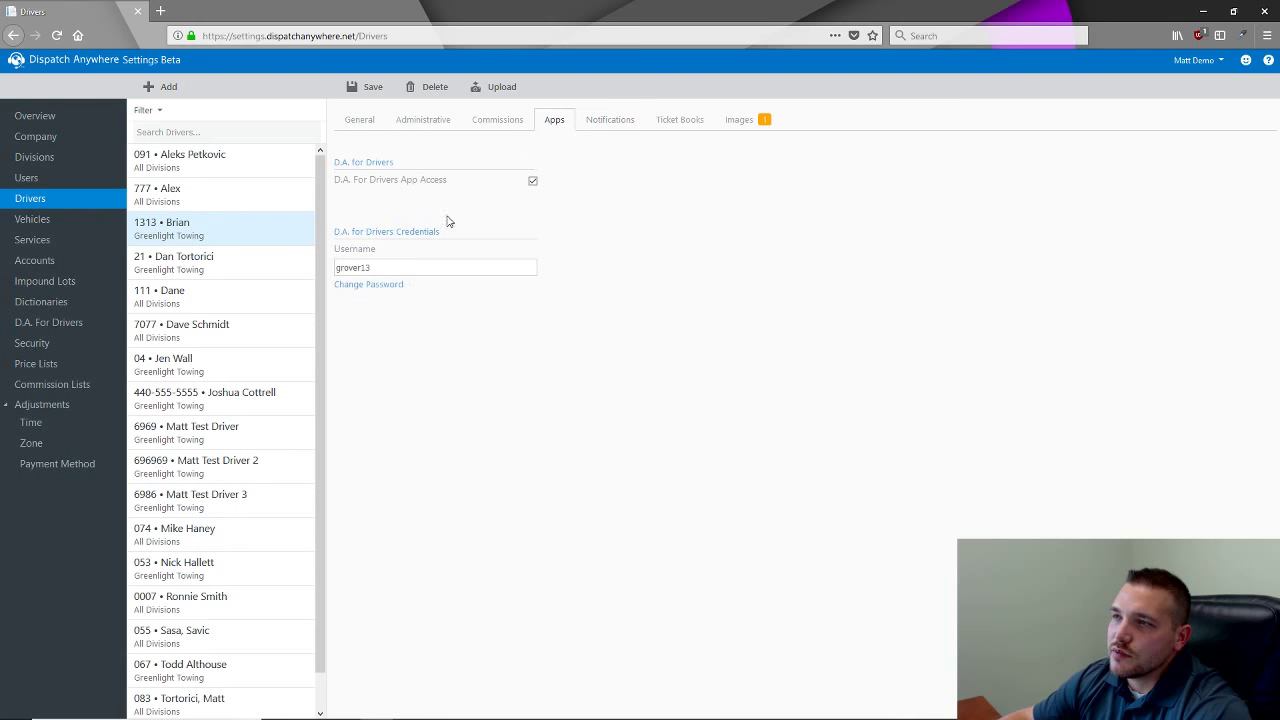
left_click(603, 124)
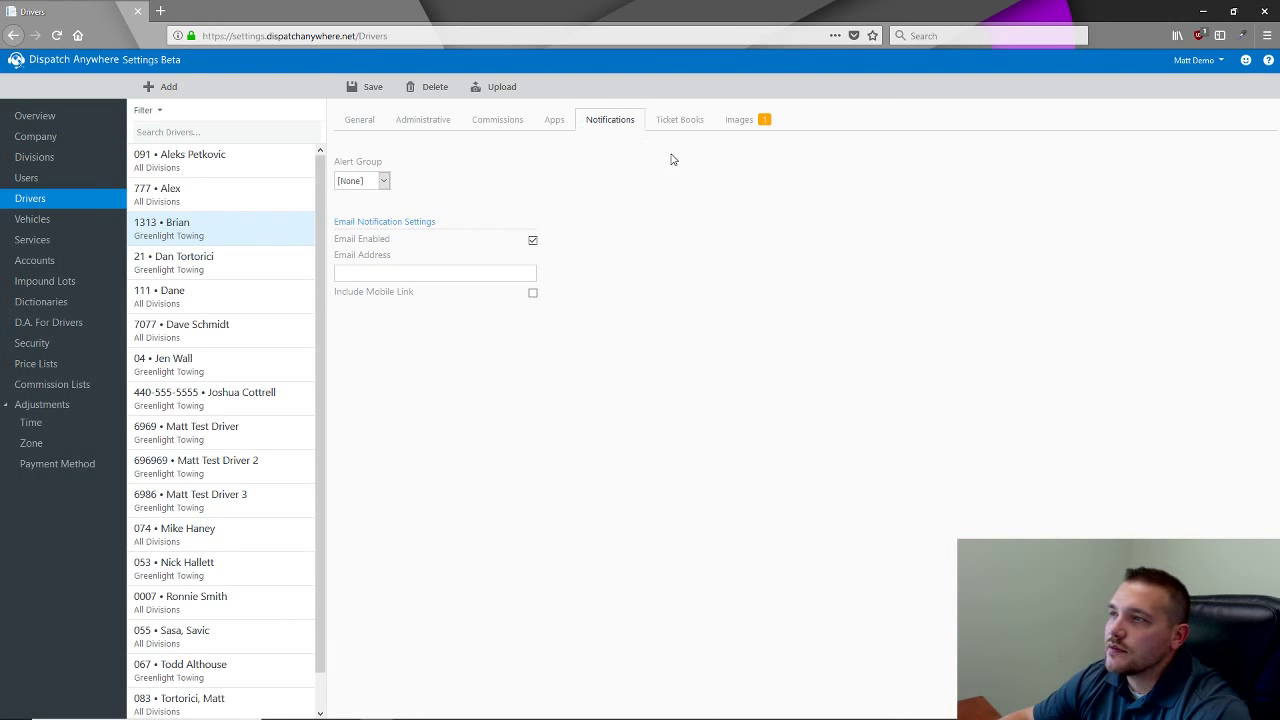
Check the starting, issued and completed ticket fields in the Ticket Books tab.
left_click(689, 126)
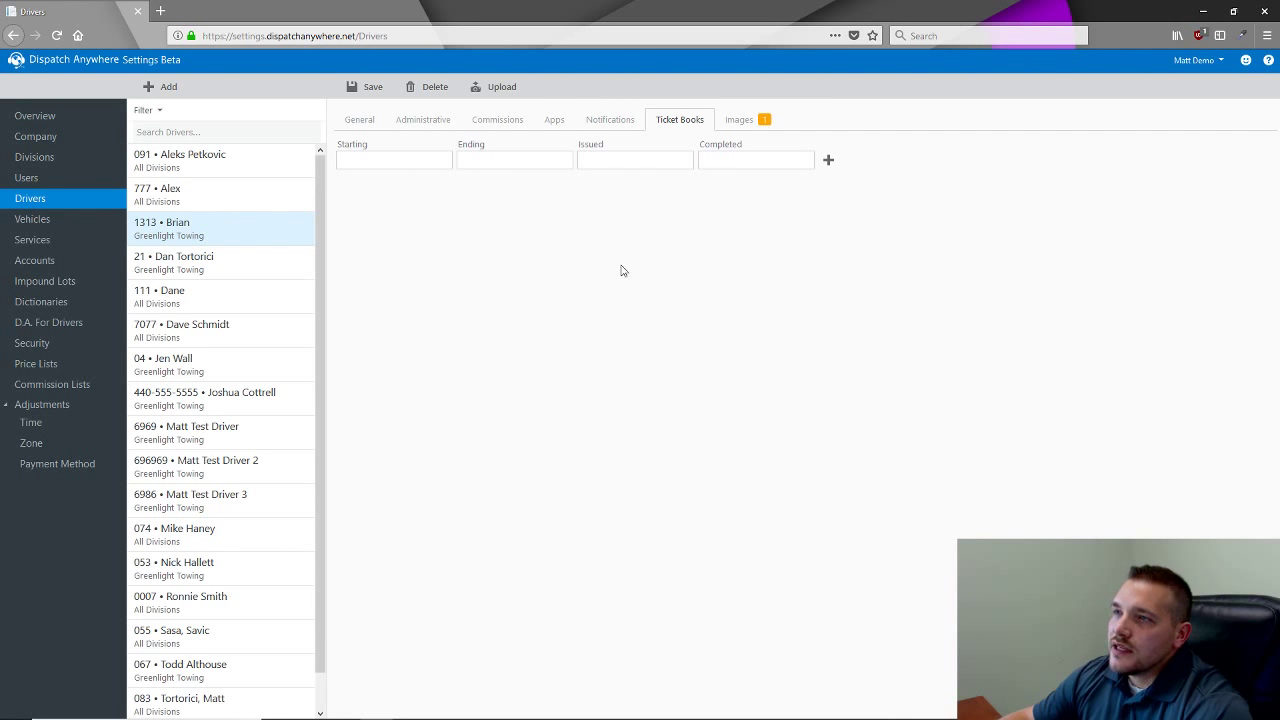
left_click(366, 162)
left_click(532, 162)
left_click(709, 164)
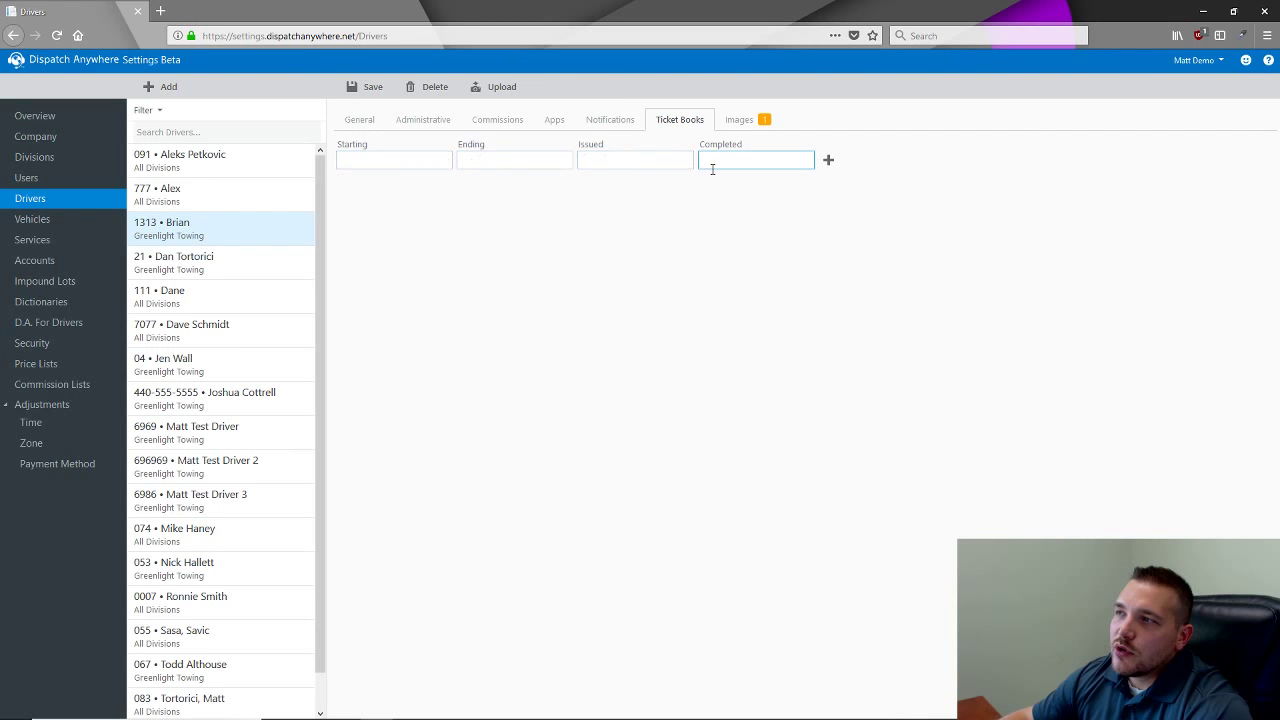
left_click(437, 163)
left_click(606, 161)
left_click(737, 160)
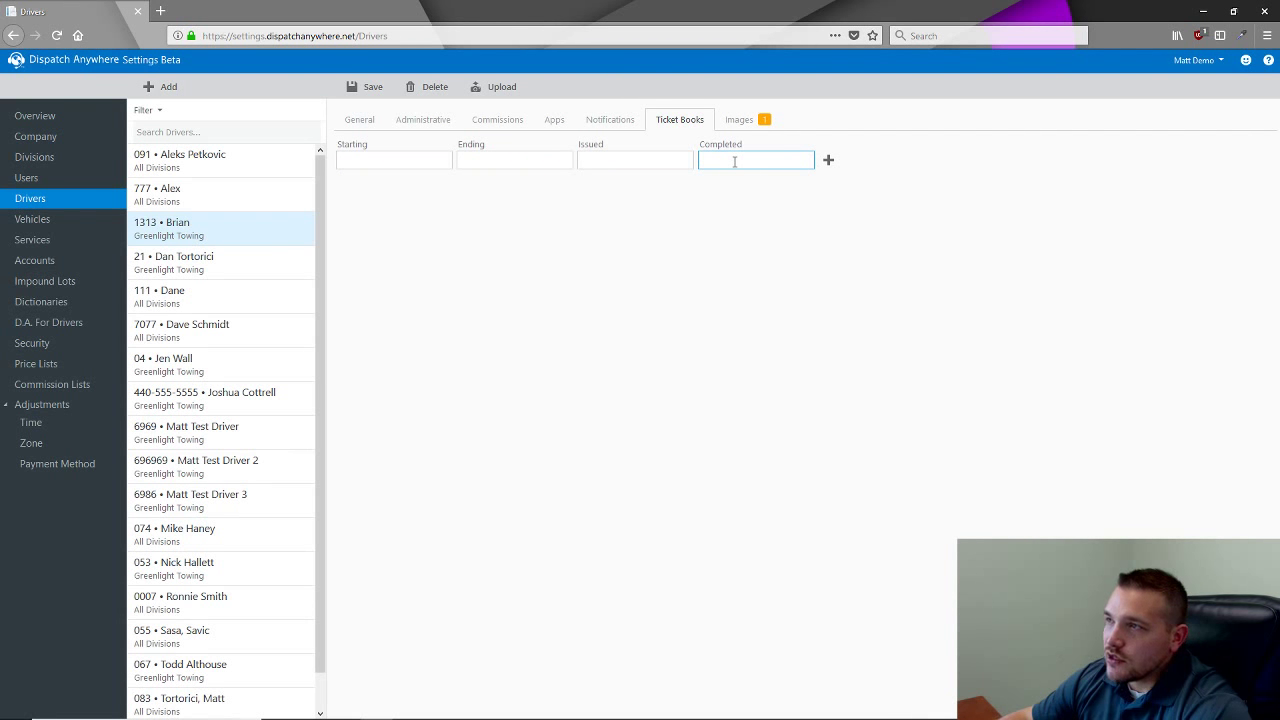
View the driver's uploaded images, return to General, then open driver 21 without saving.
left_click(740, 122)
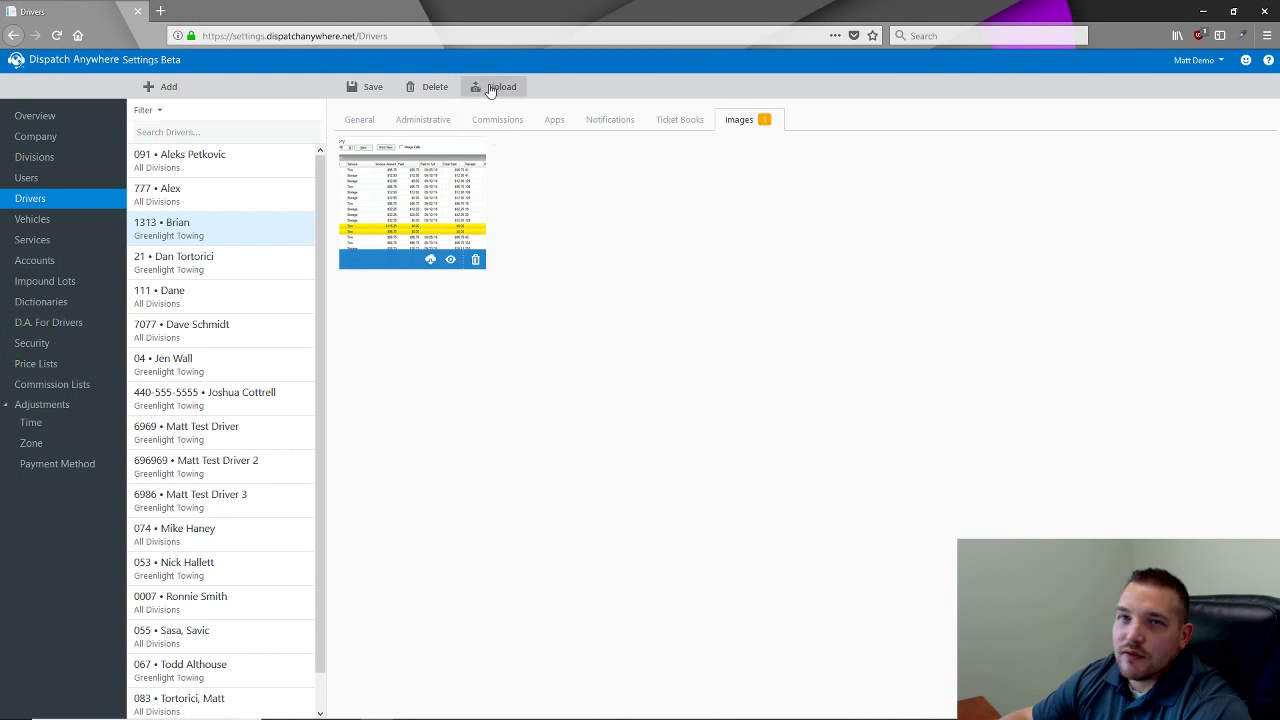
left_click(367, 121)
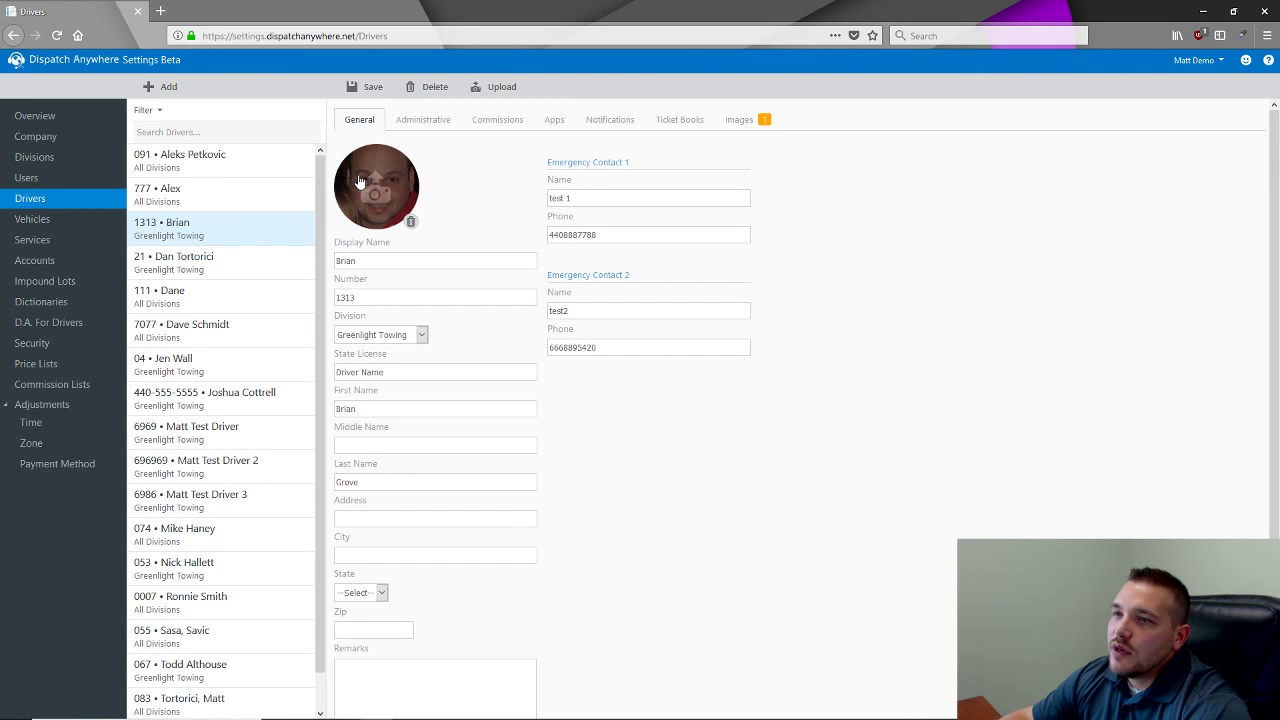
left_click(238, 265)
left_click(653, 406)
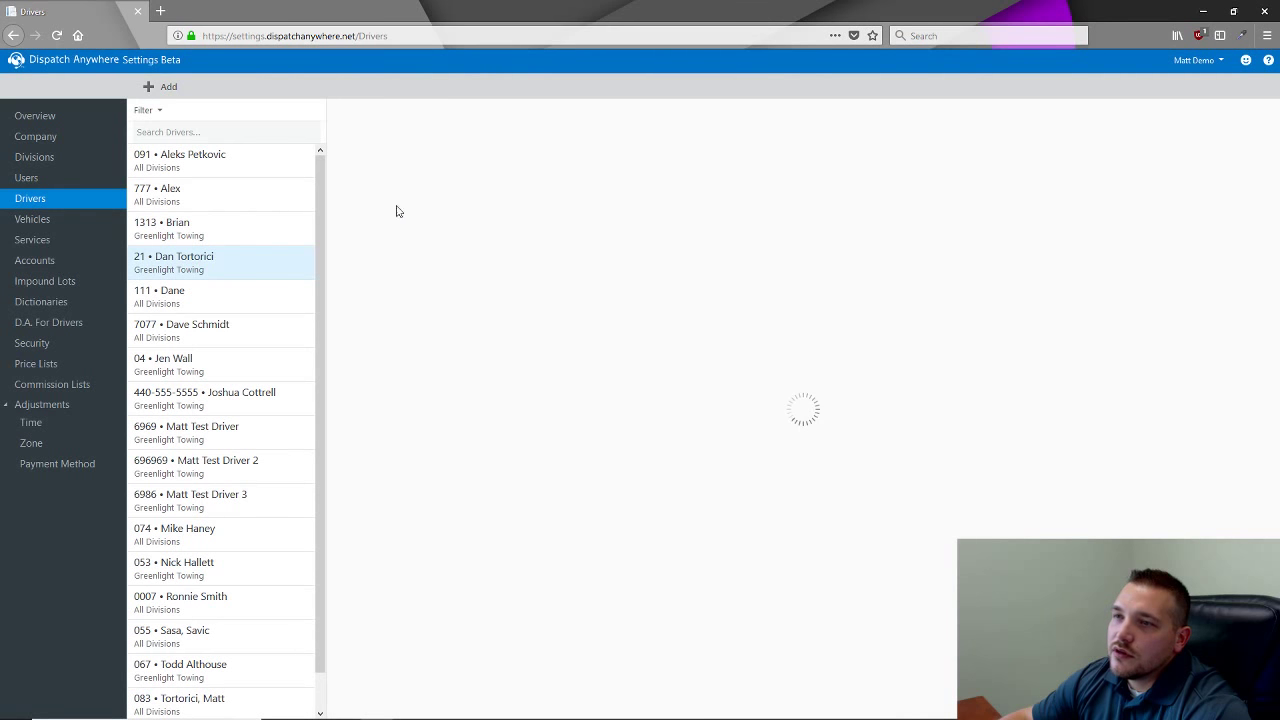
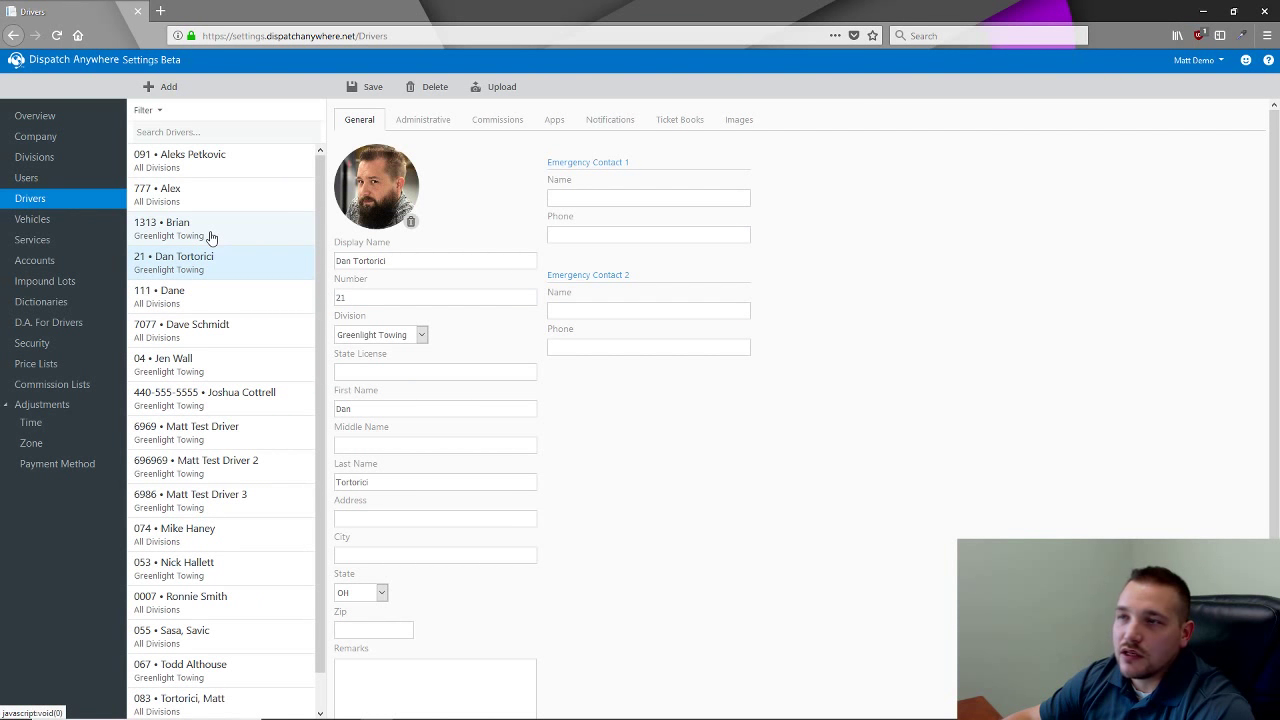
Open vehicle 13 • Flatbed and check its Division list, keeping All Divisions.
left_click(83, 222)
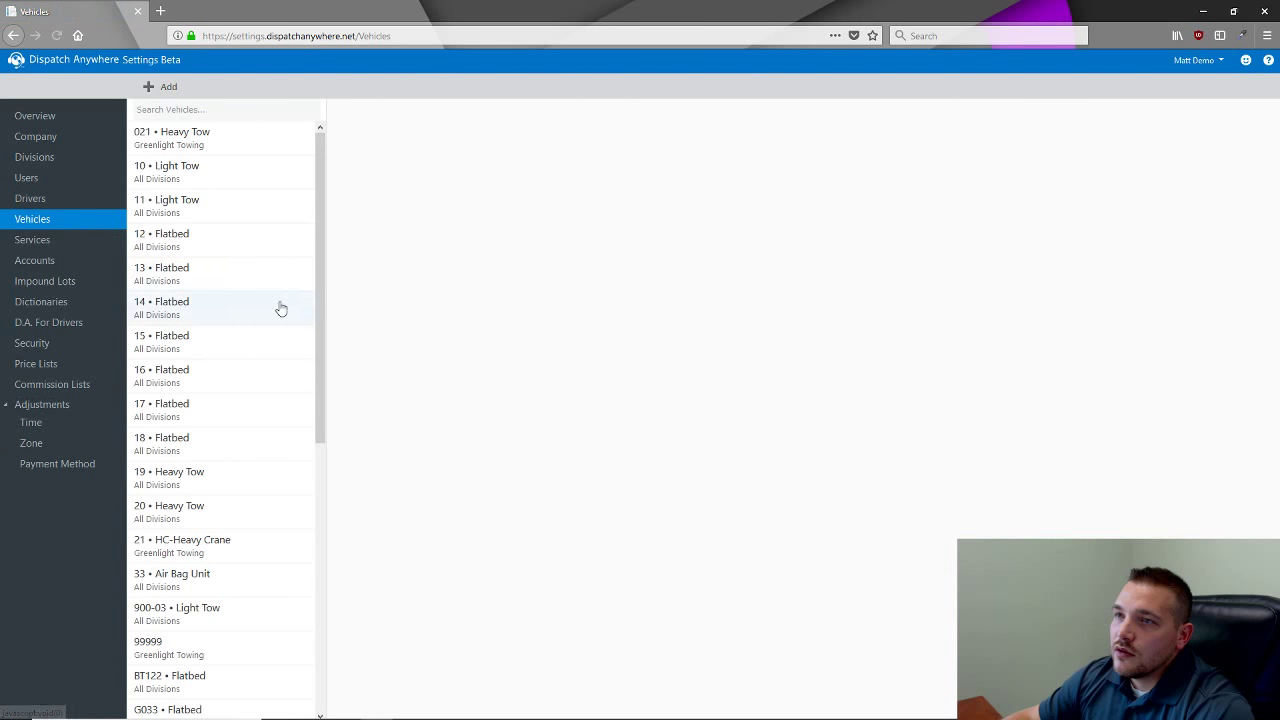
left_click(205, 289)
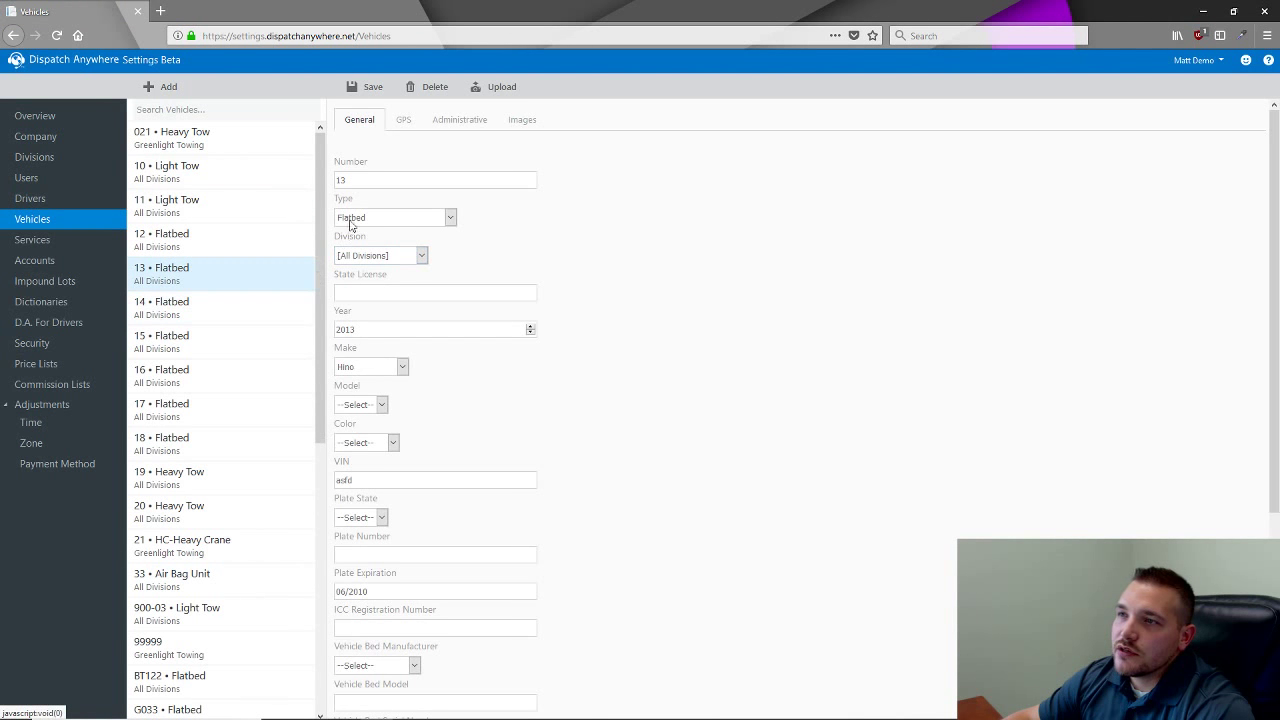
left_click(366, 181)
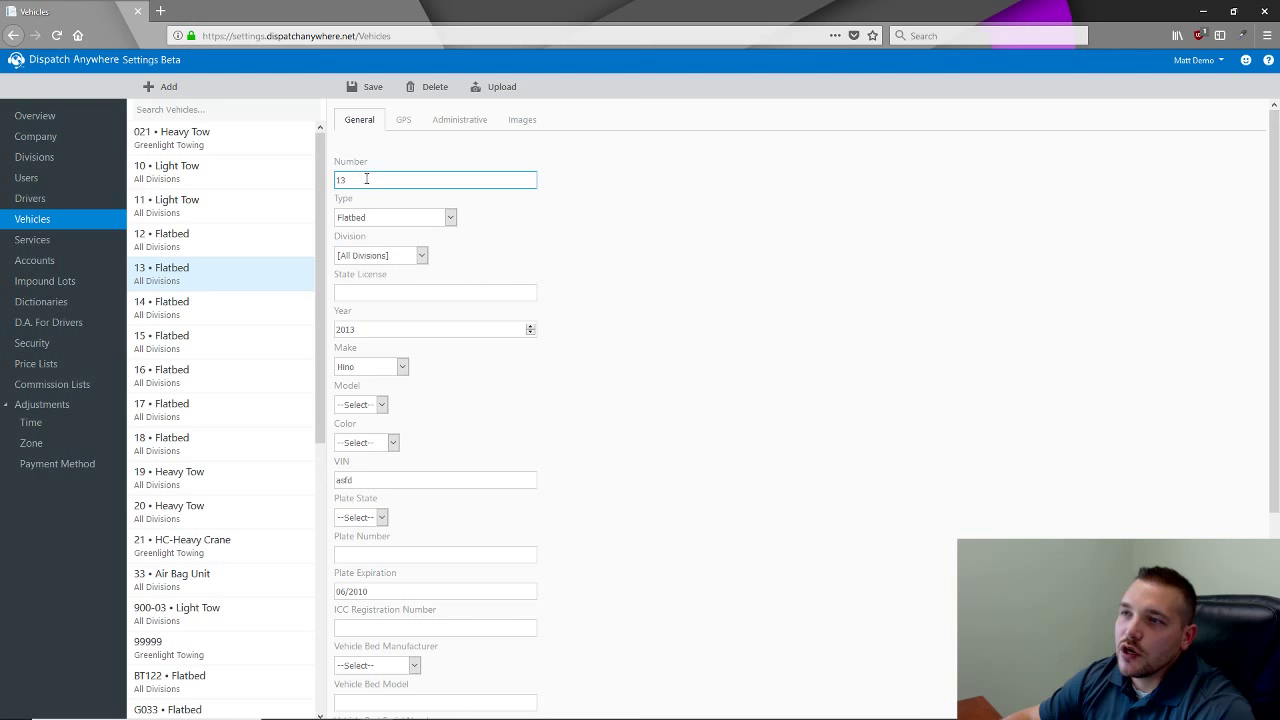
left_click(371, 256)
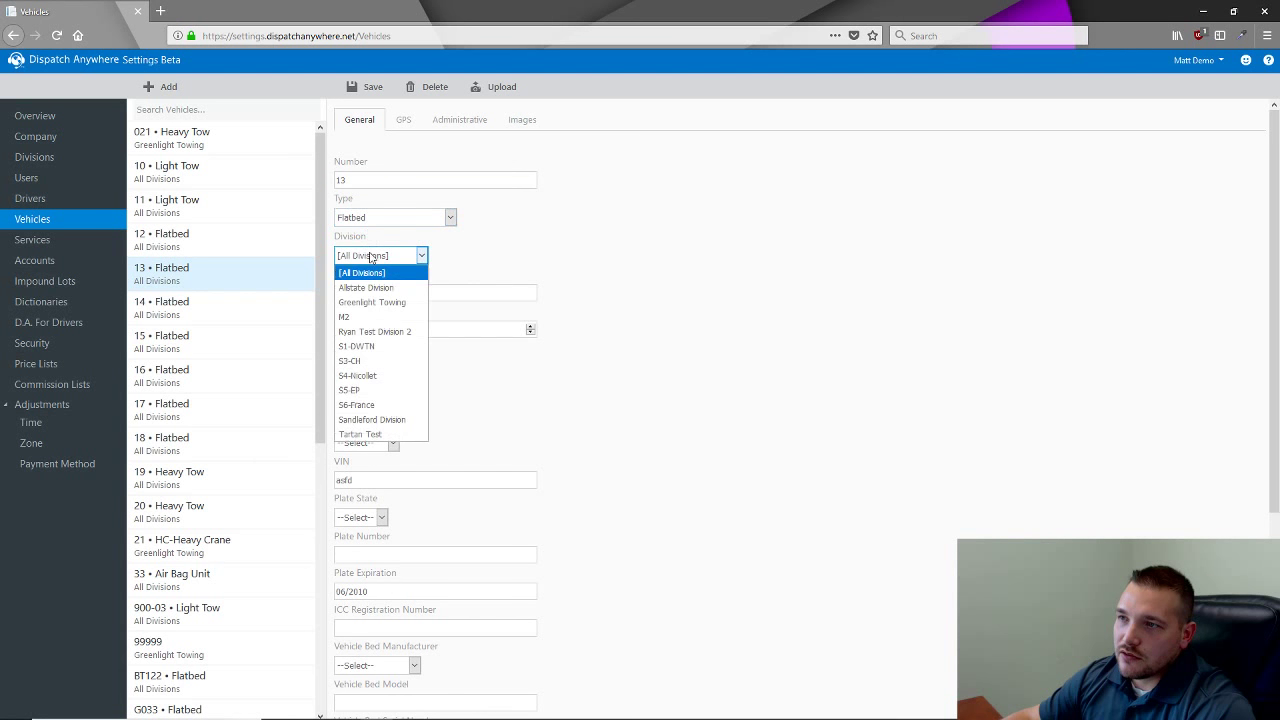
left_click(371, 256)
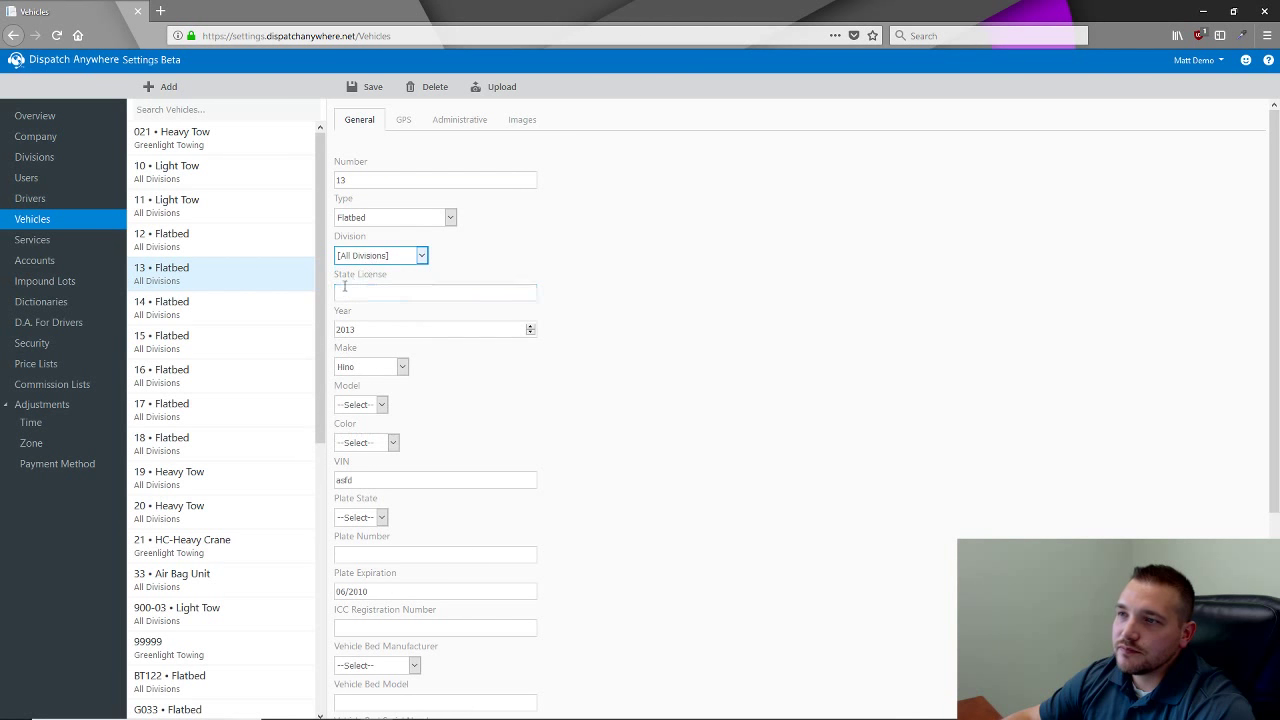
left_click(346, 291)
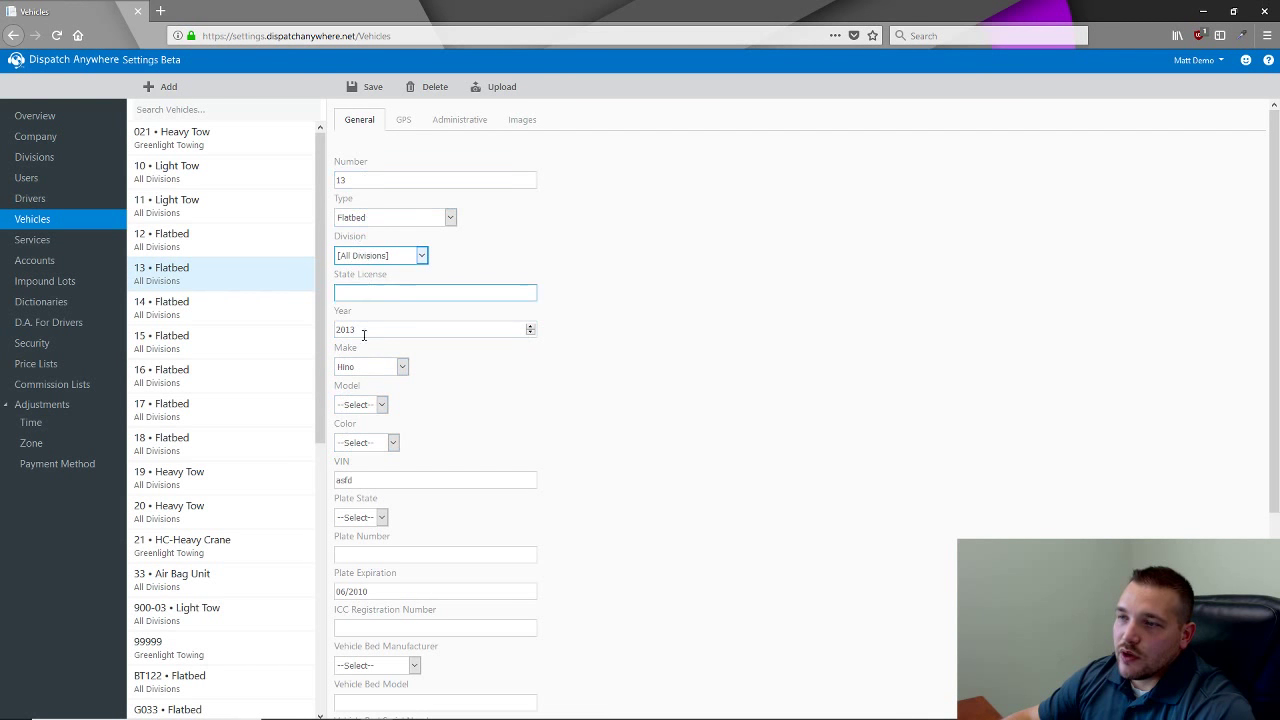
Inspect the flatbed's Plate Expiration date picker, which reads 06/2010.
scroll(383, 450, "down", 1)
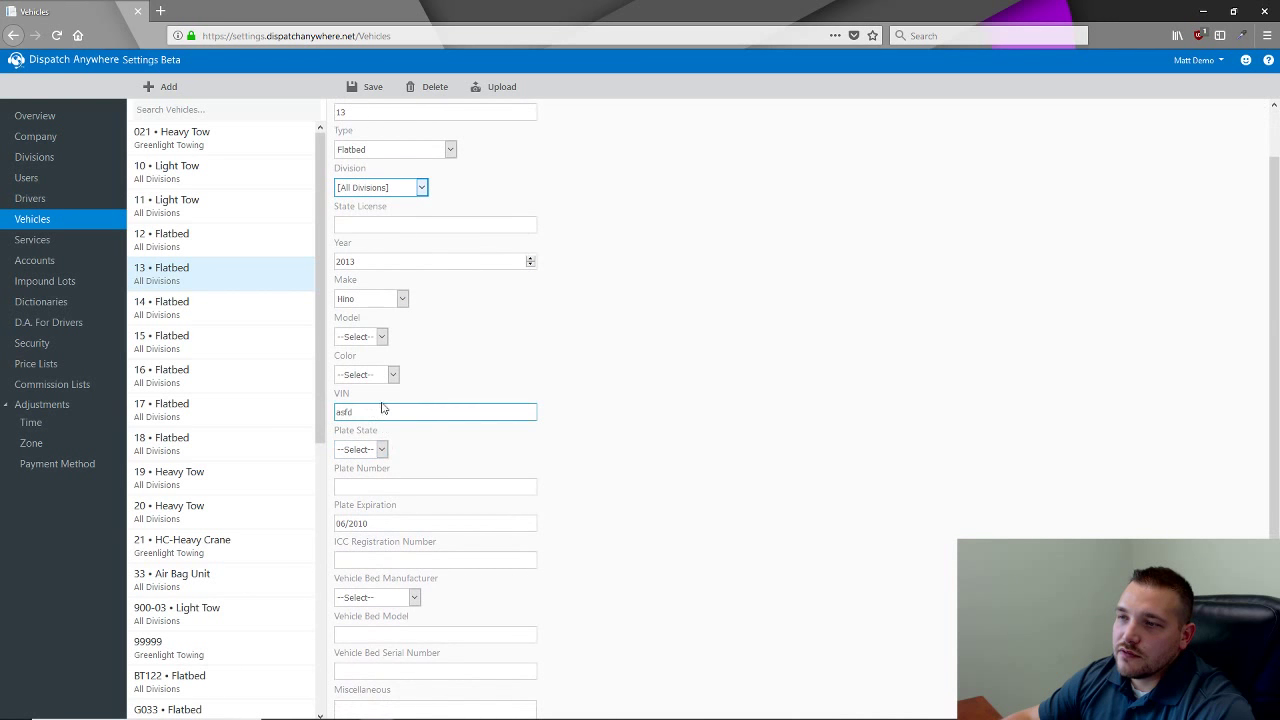
scroll(360, 514, "down", 2)
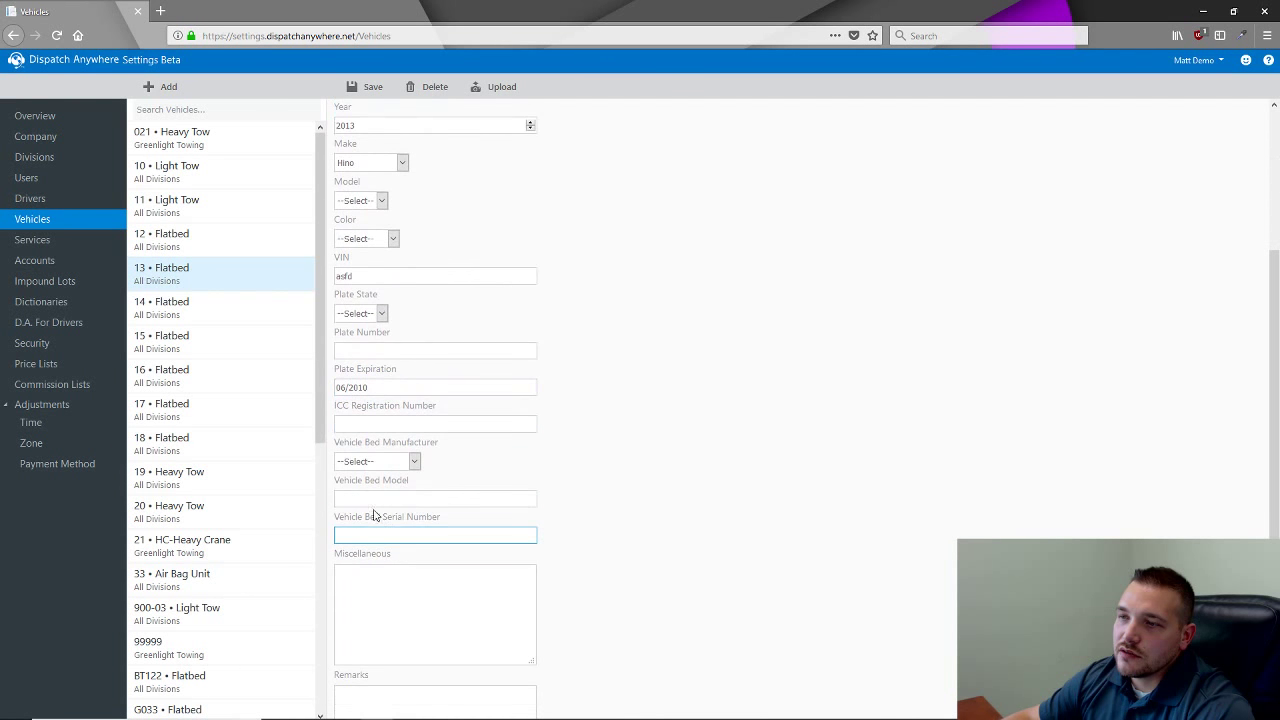
scroll(396, 620, "down", 1)
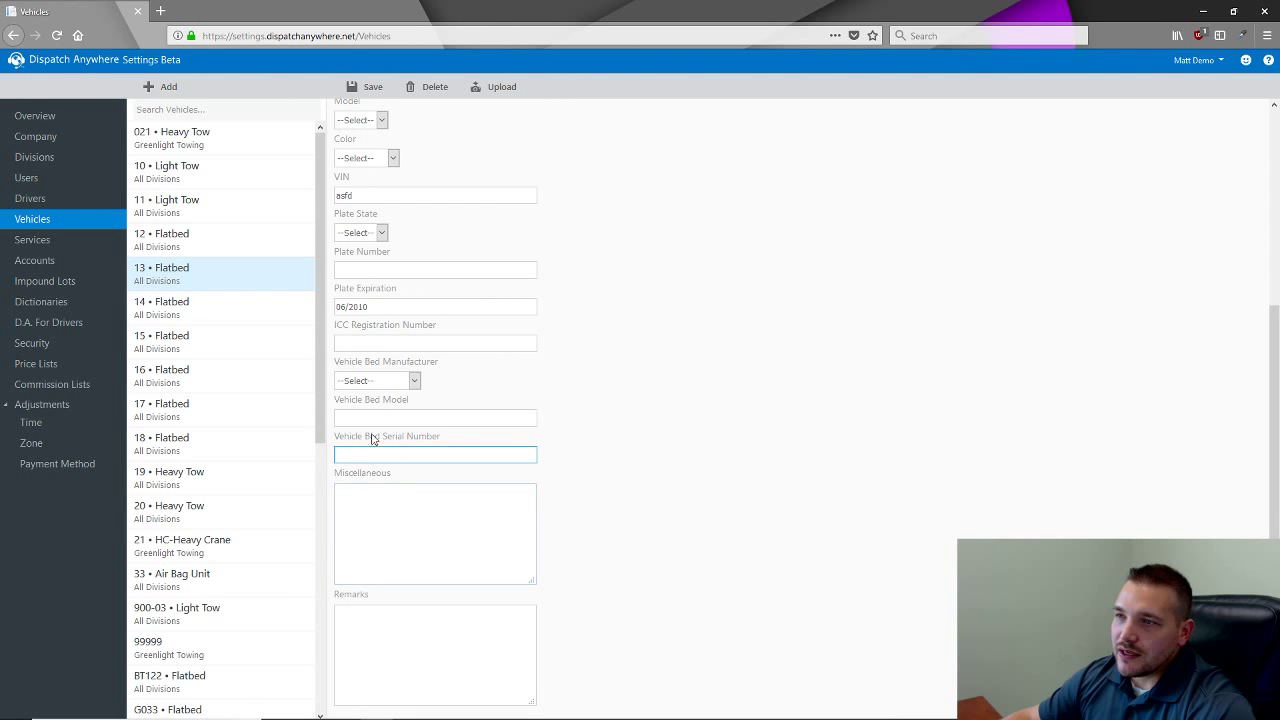
left_click(384, 308)
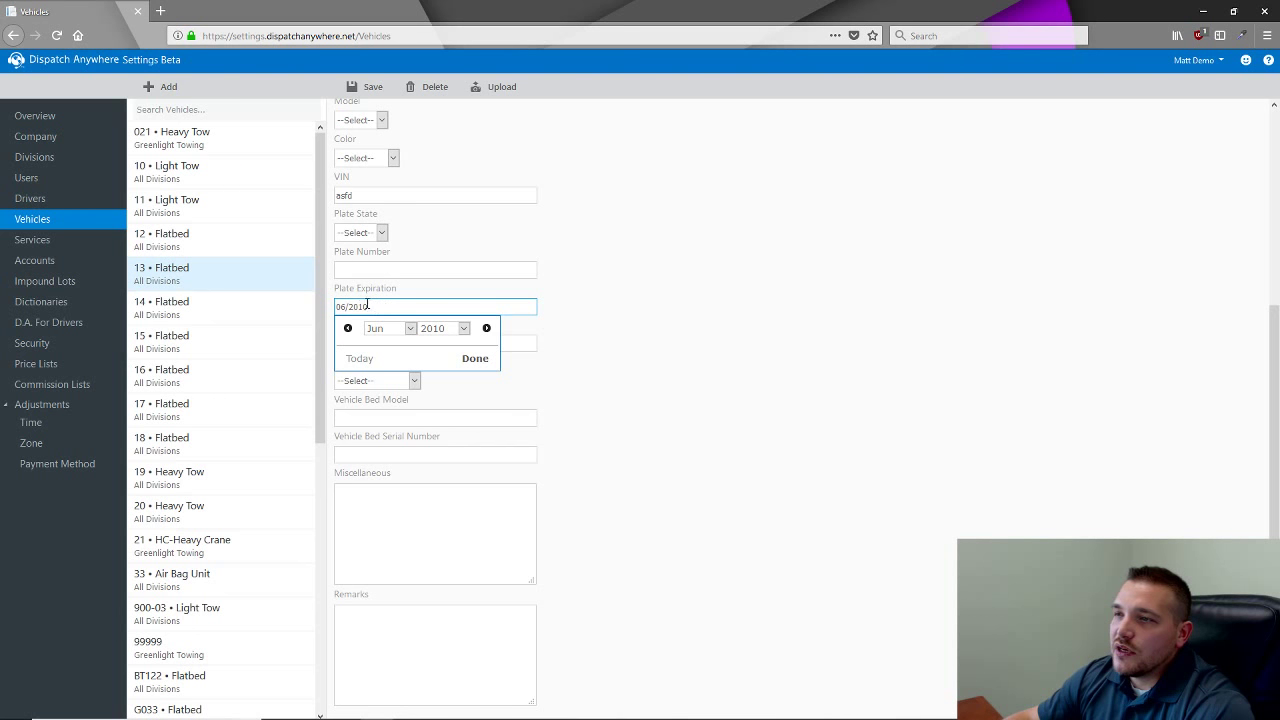
left_click(665, 310)
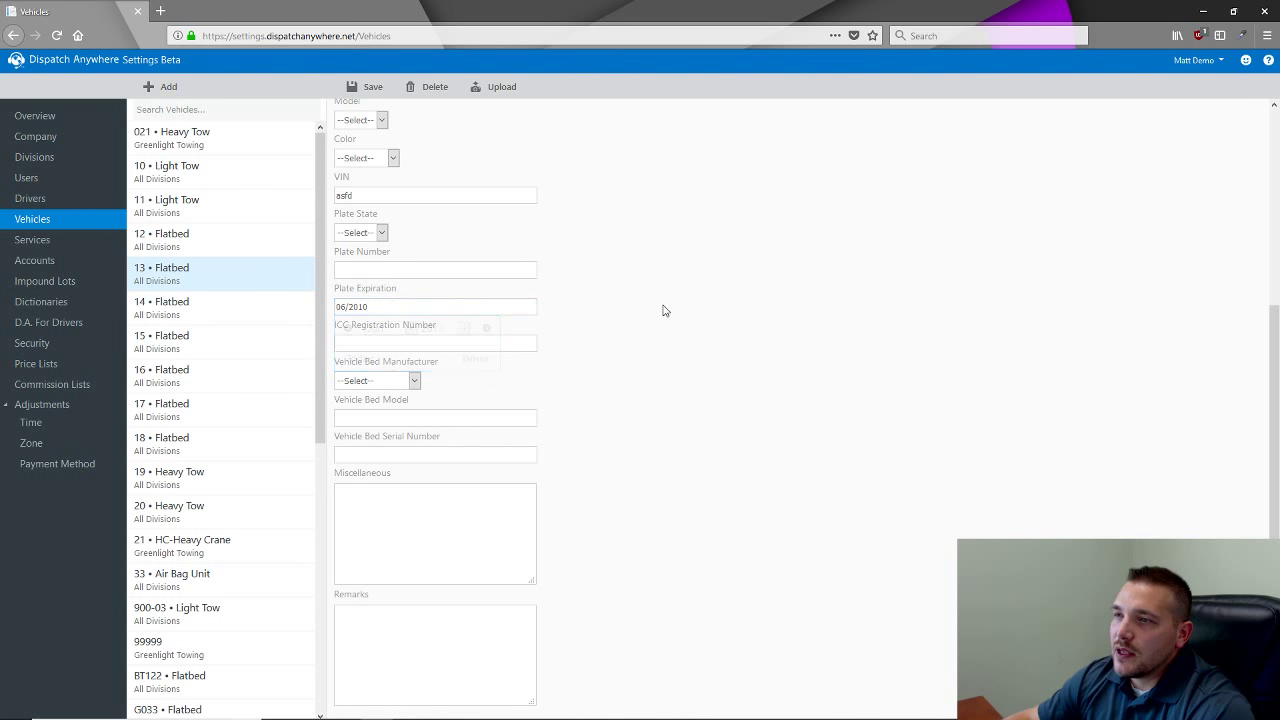
left_click(407, 307)
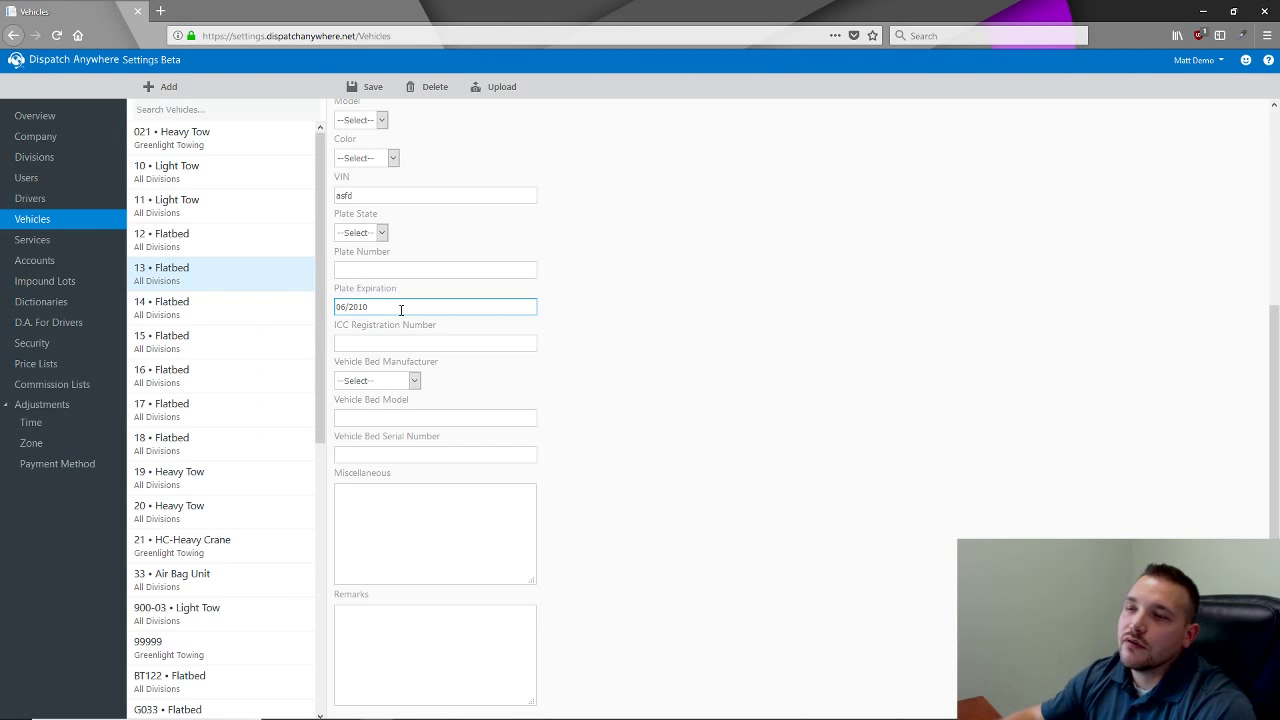
left_click(623, 367)
scroll(560, 330, "up", 5)
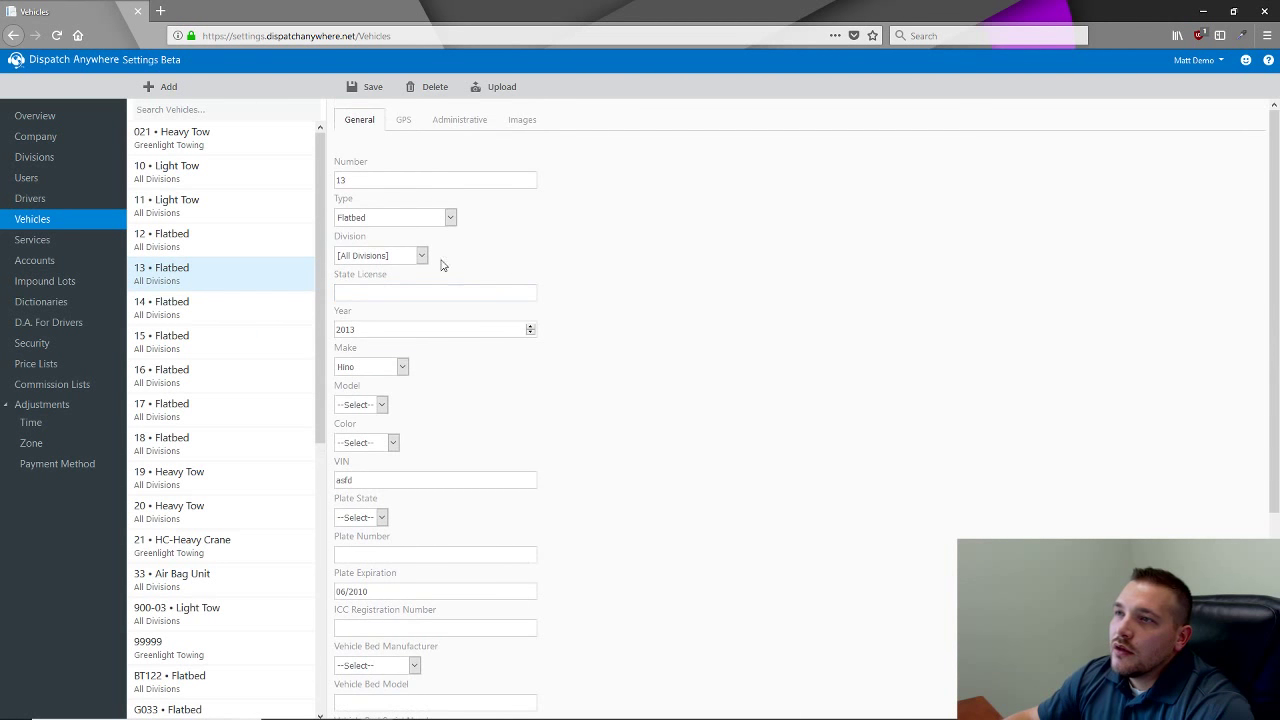
On the GPS tab, pick Tom Tom - Demo Unit as provider and view its GPS vehicles.
left_click(405, 122)
left_click(426, 178)
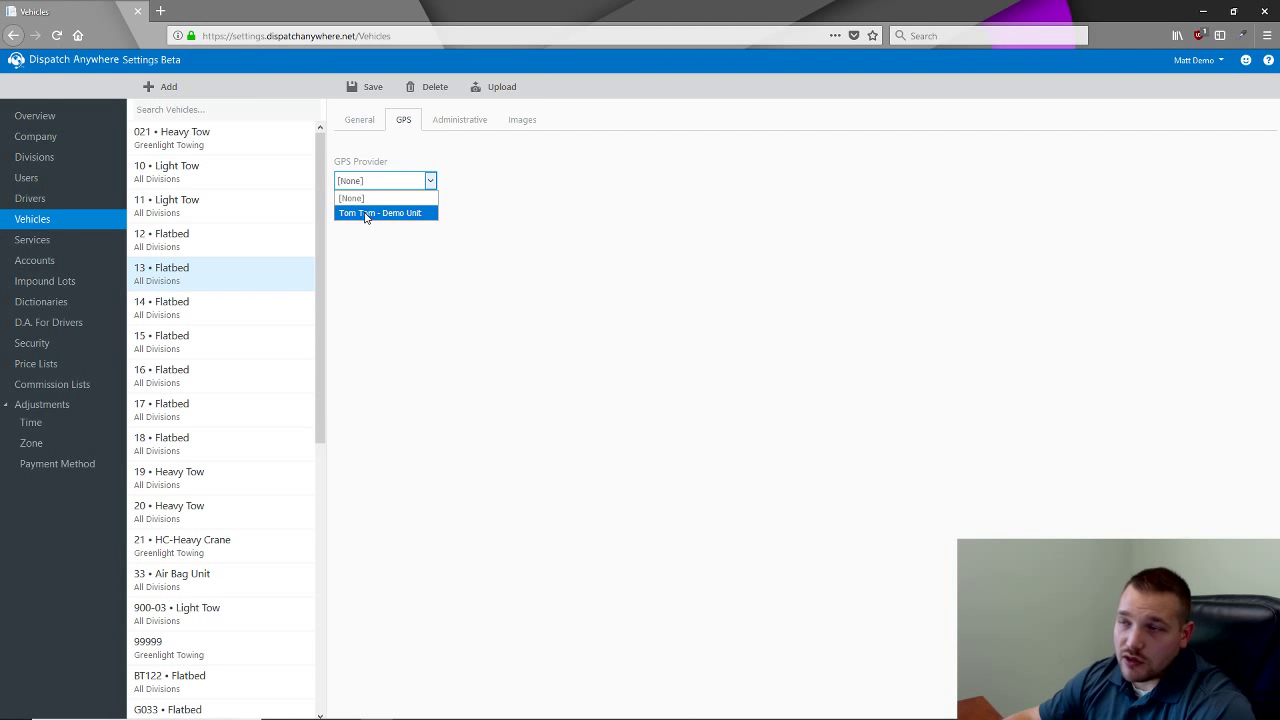
left_click(366, 214)
left_click(380, 217)
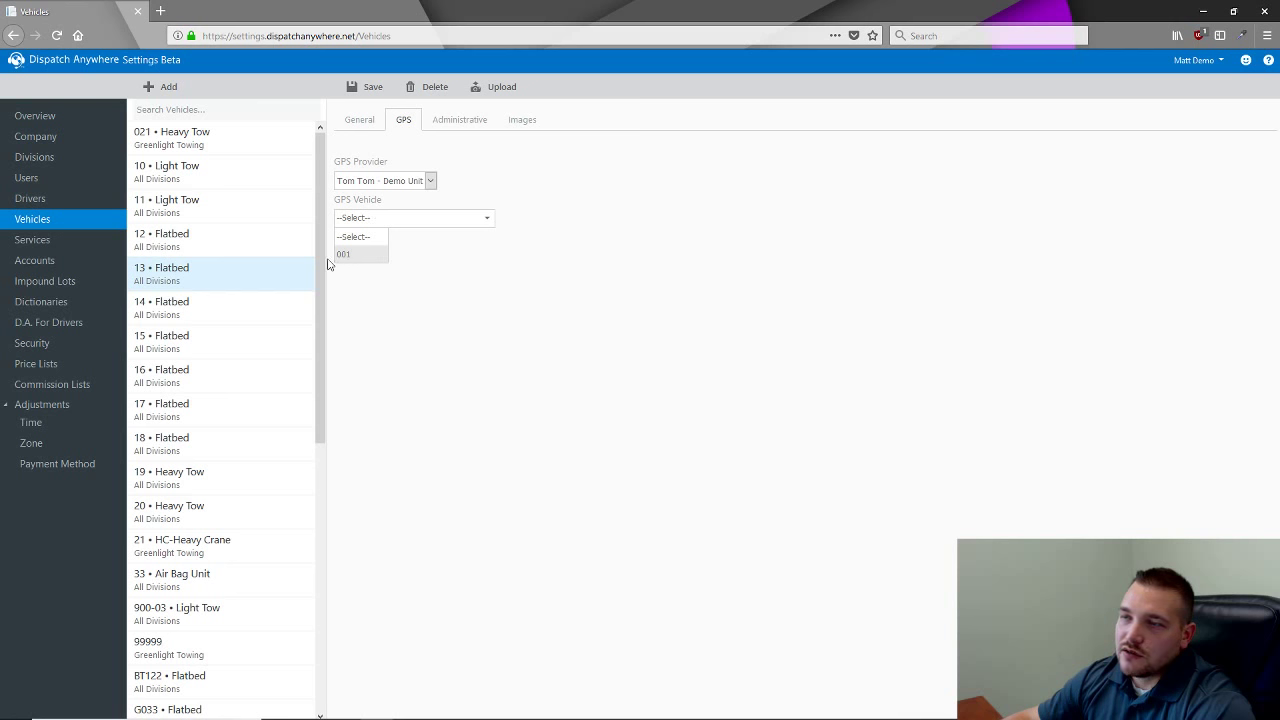
left_click(466, 208)
Glance back at General details, then set the GPS Provider back to [None].
left_click(362, 121)
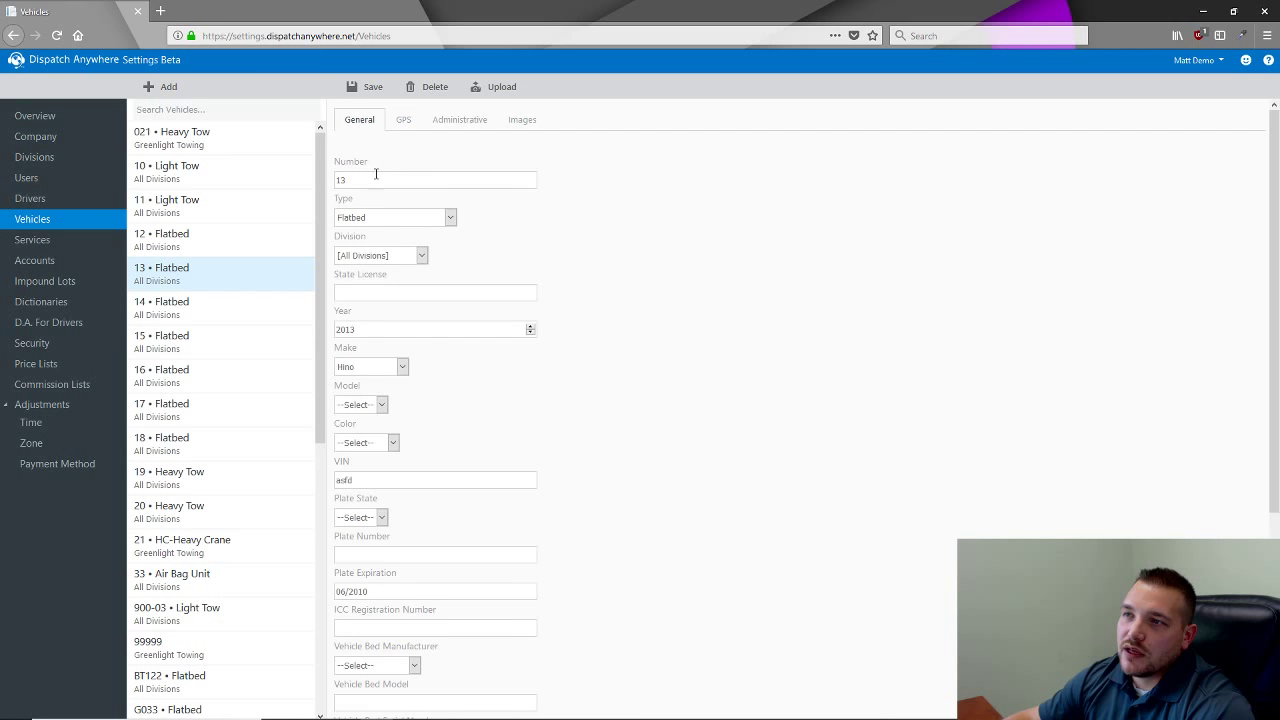
left_click(366, 181)
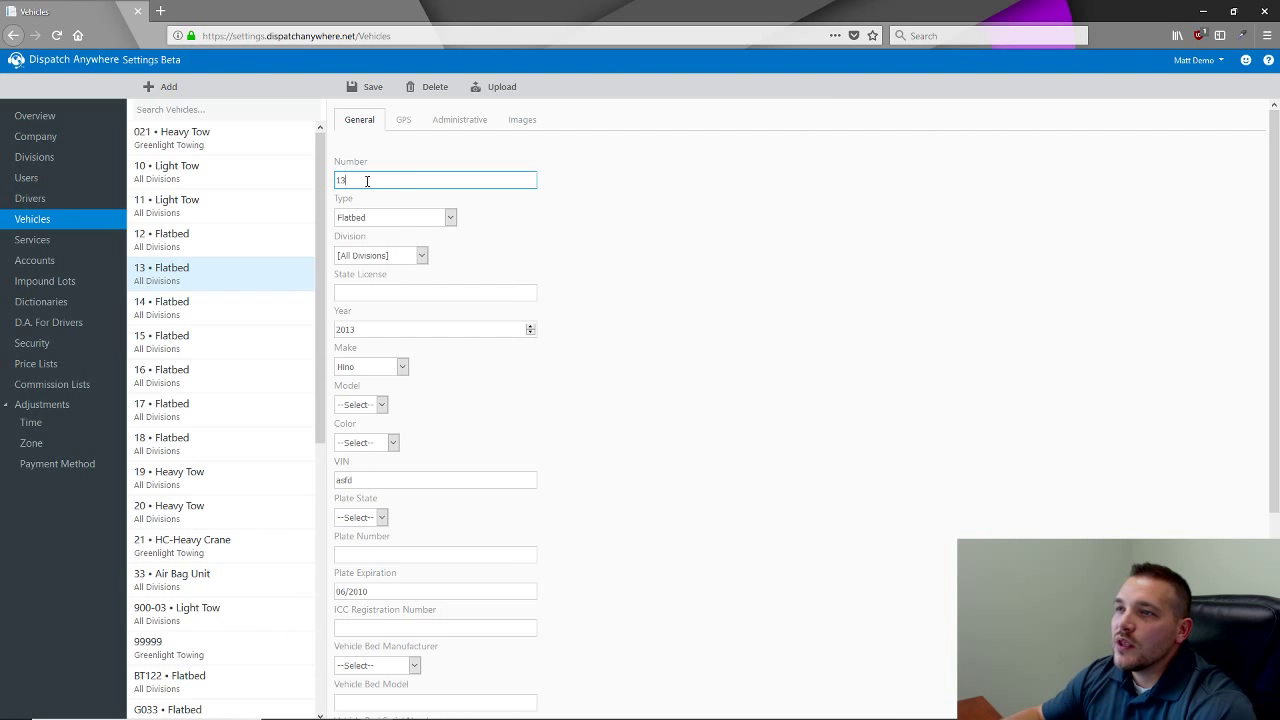
left_click(400, 121)
left_click(430, 181)
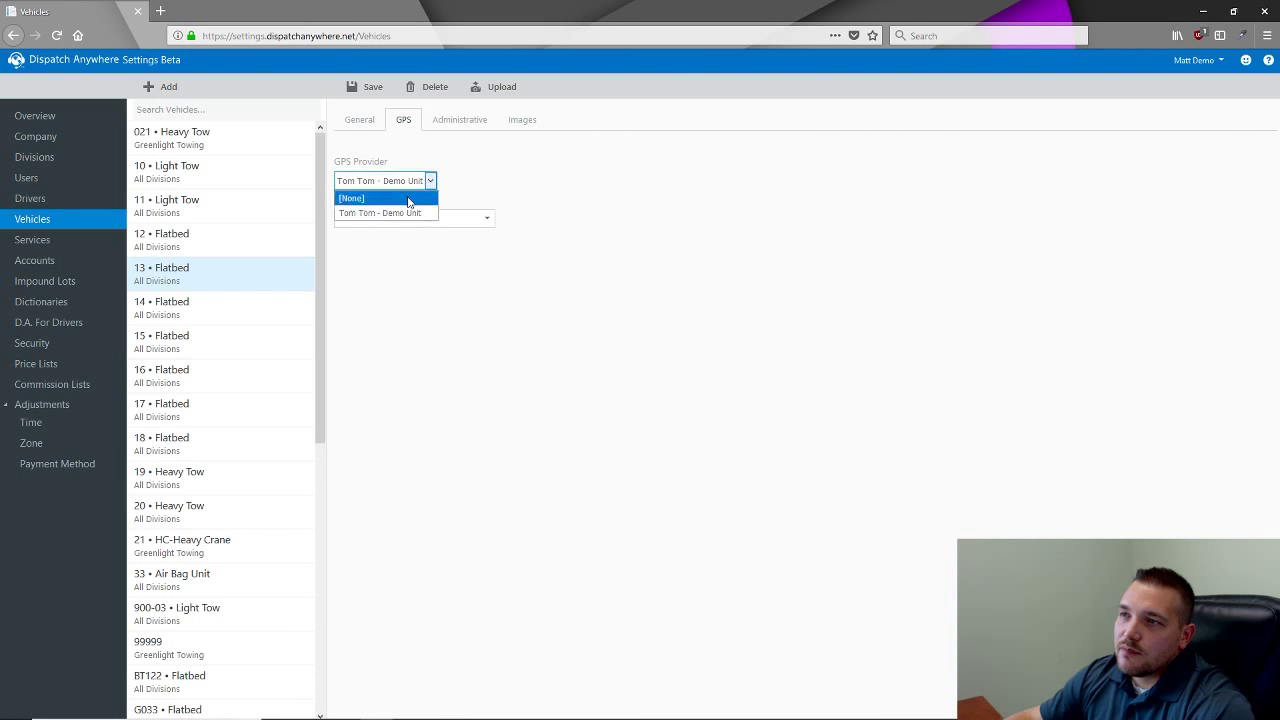
left_click(420, 197)
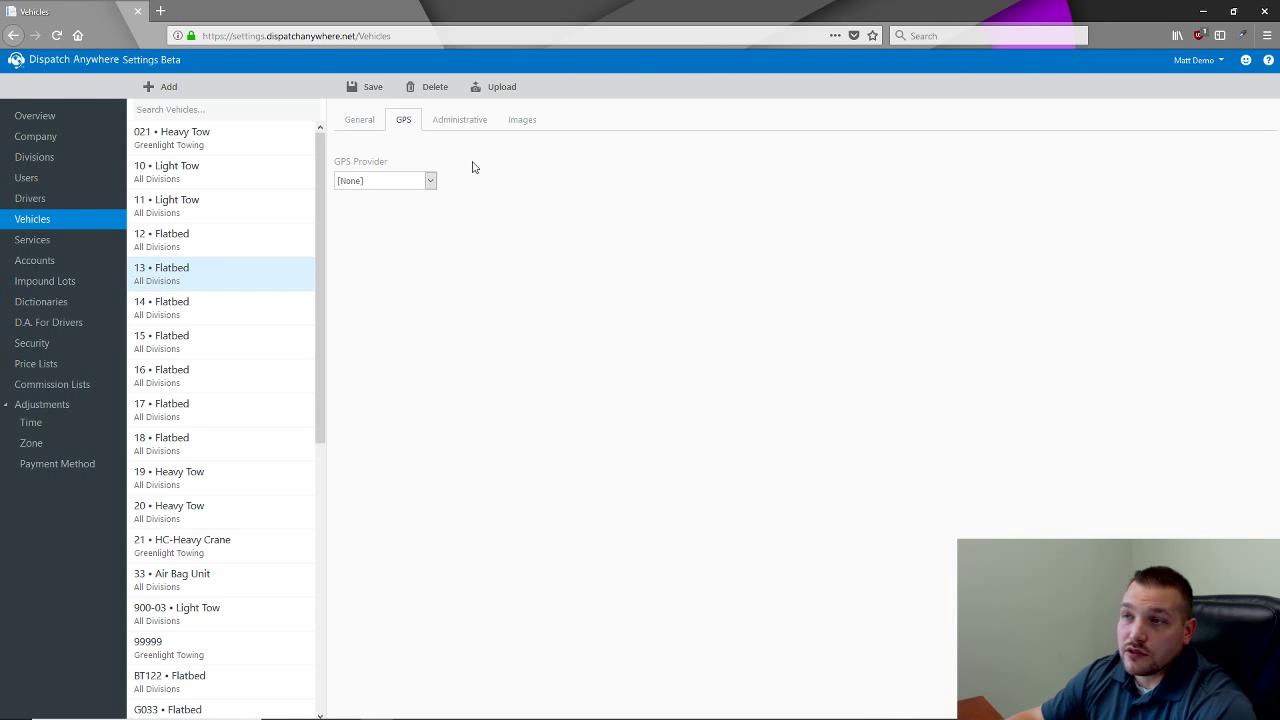
View vehicle 13's Administrative and Images tabs, then head to Services, raising the leave-page prompt.
left_click(453, 133)
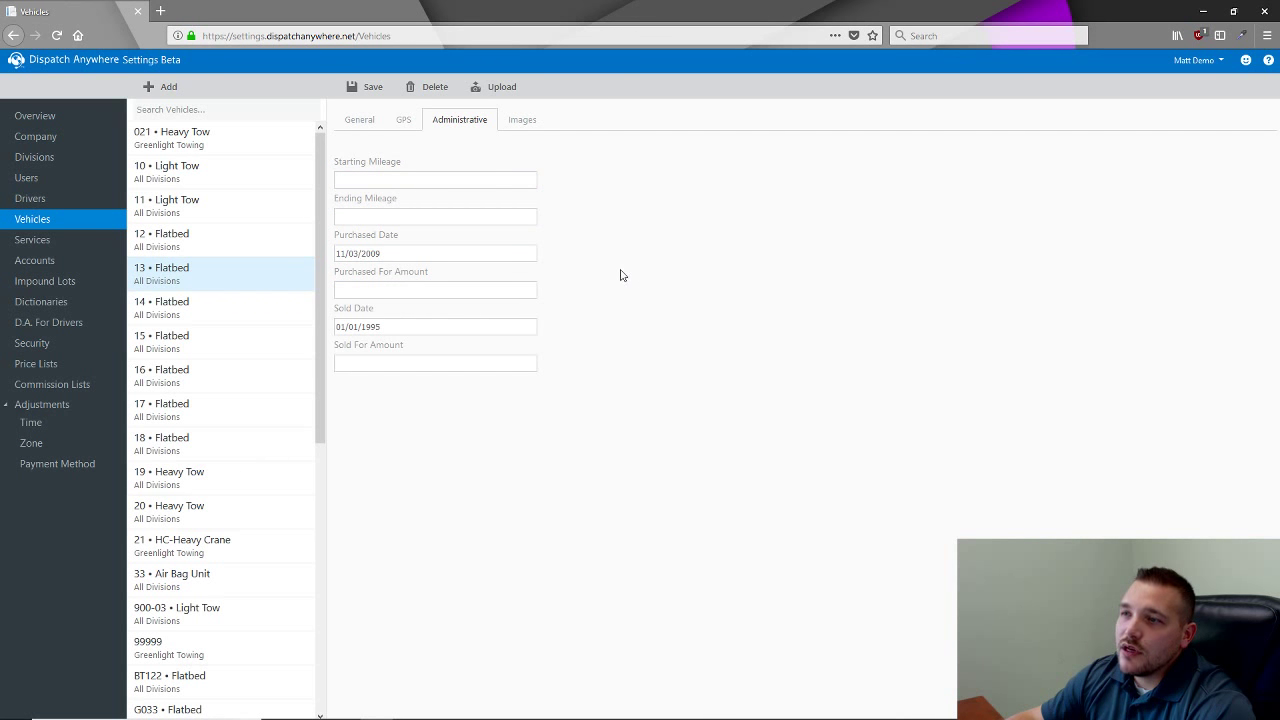
left_click(514, 131)
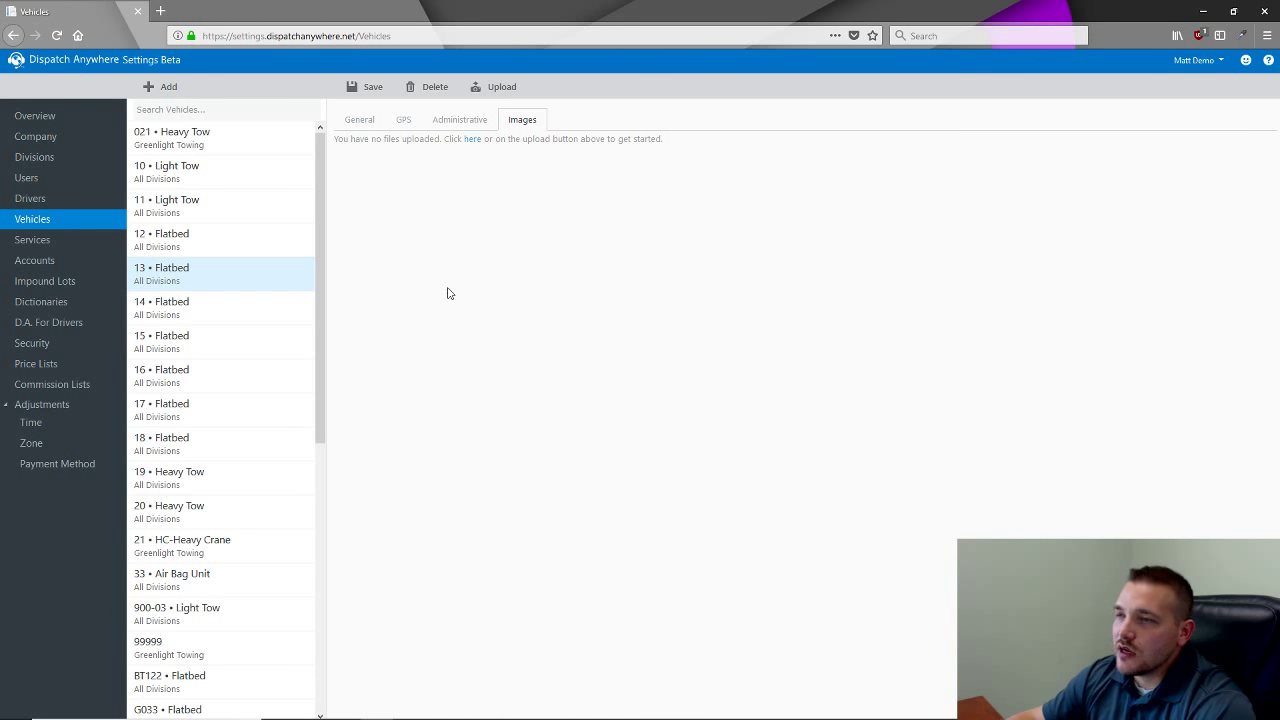
left_click(32, 240)
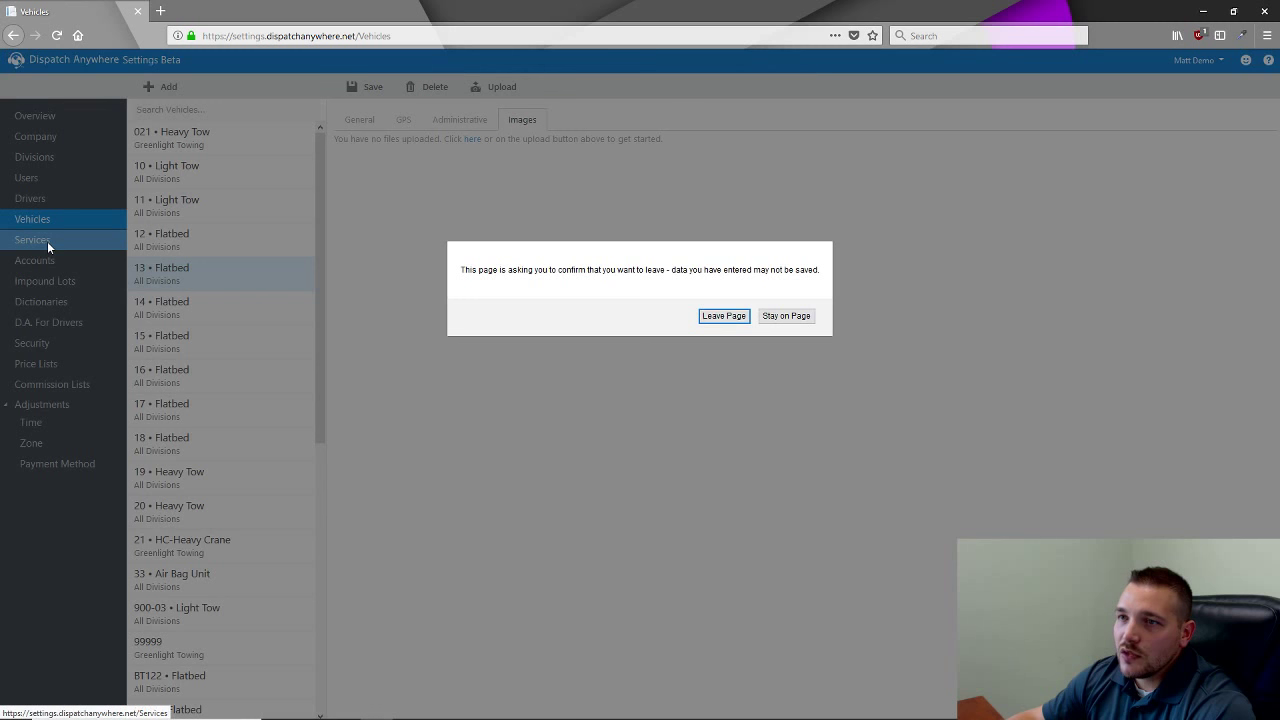
Leave the vehicle page and start a blank new service on the Services page.
left_click(716, 316)
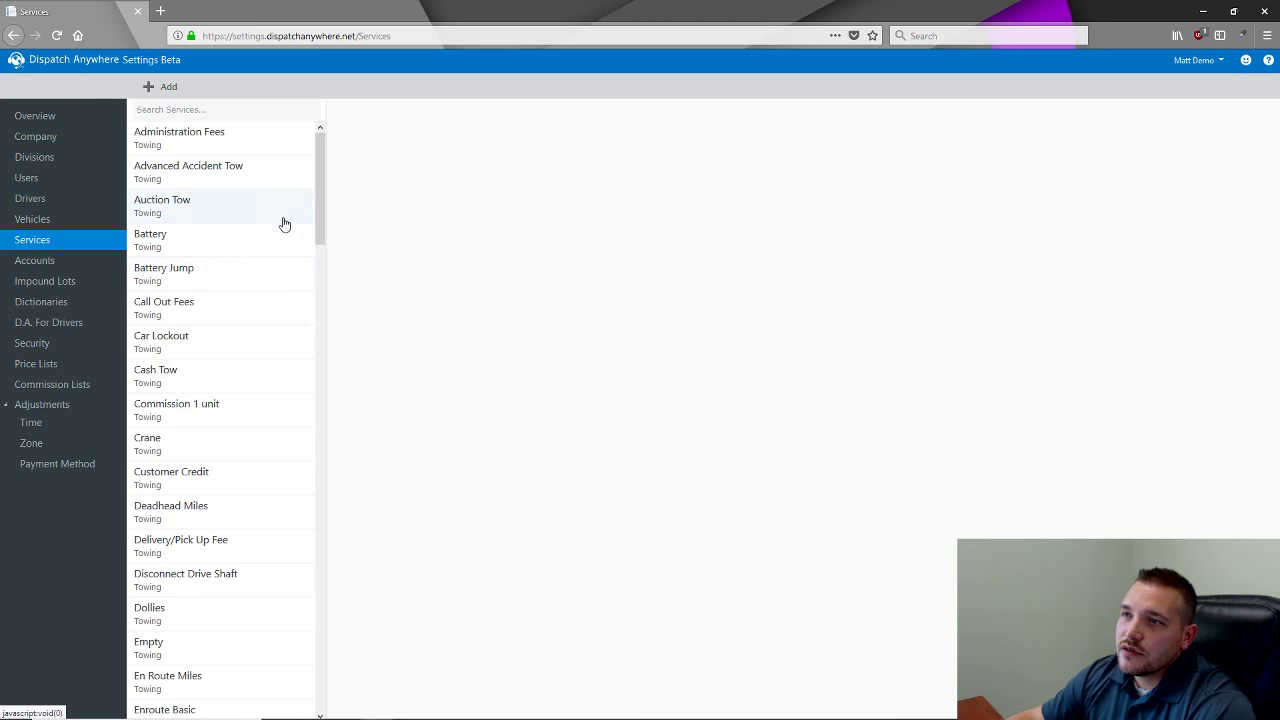
left_click_drag(321, 196, 337, 171)
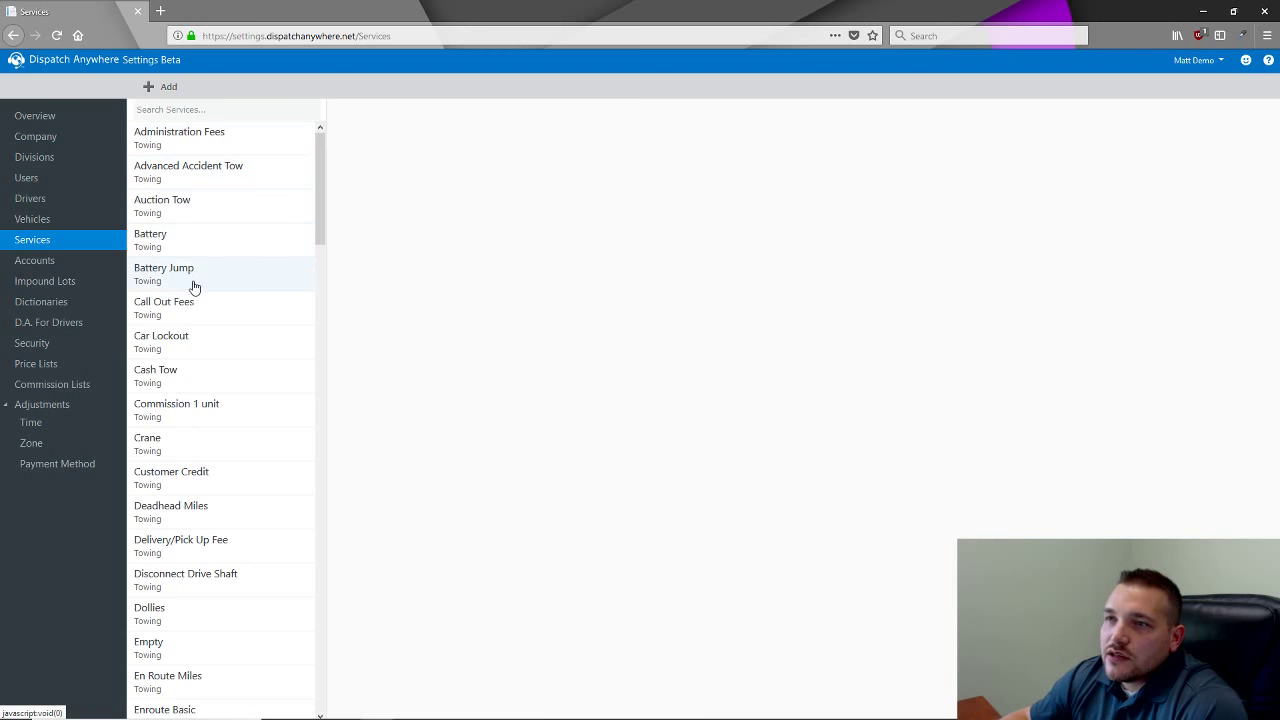
left_click(163, 88)
left_click(354, 133)
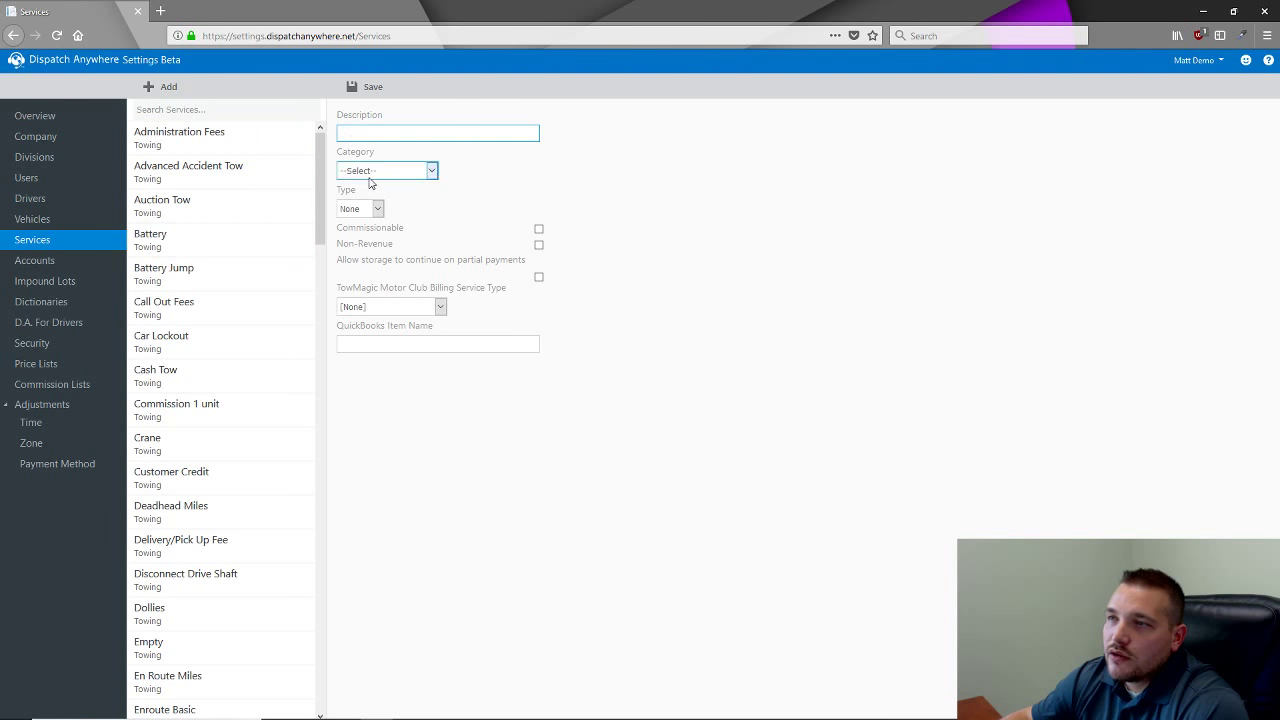
Explore the Category and Type lists, clear Non-Revenue, and leave partial-payment storage off.
left_click(361, 172)
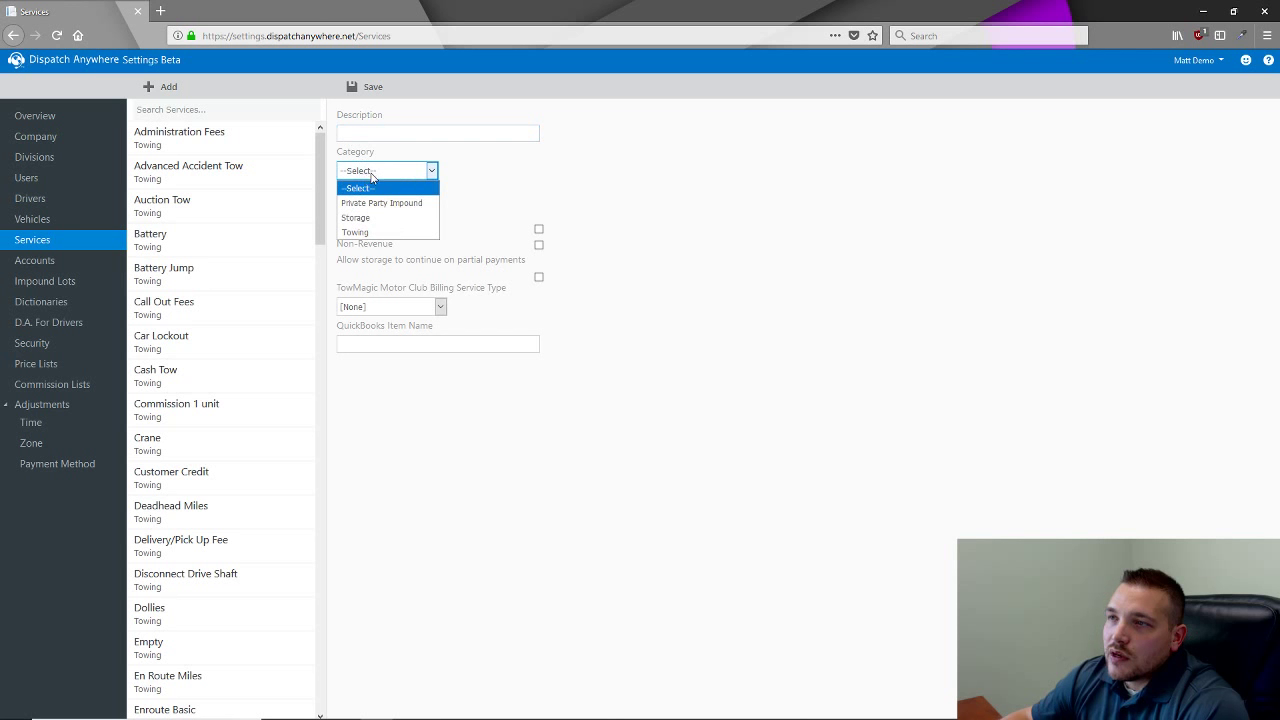
left_click(372, 217)
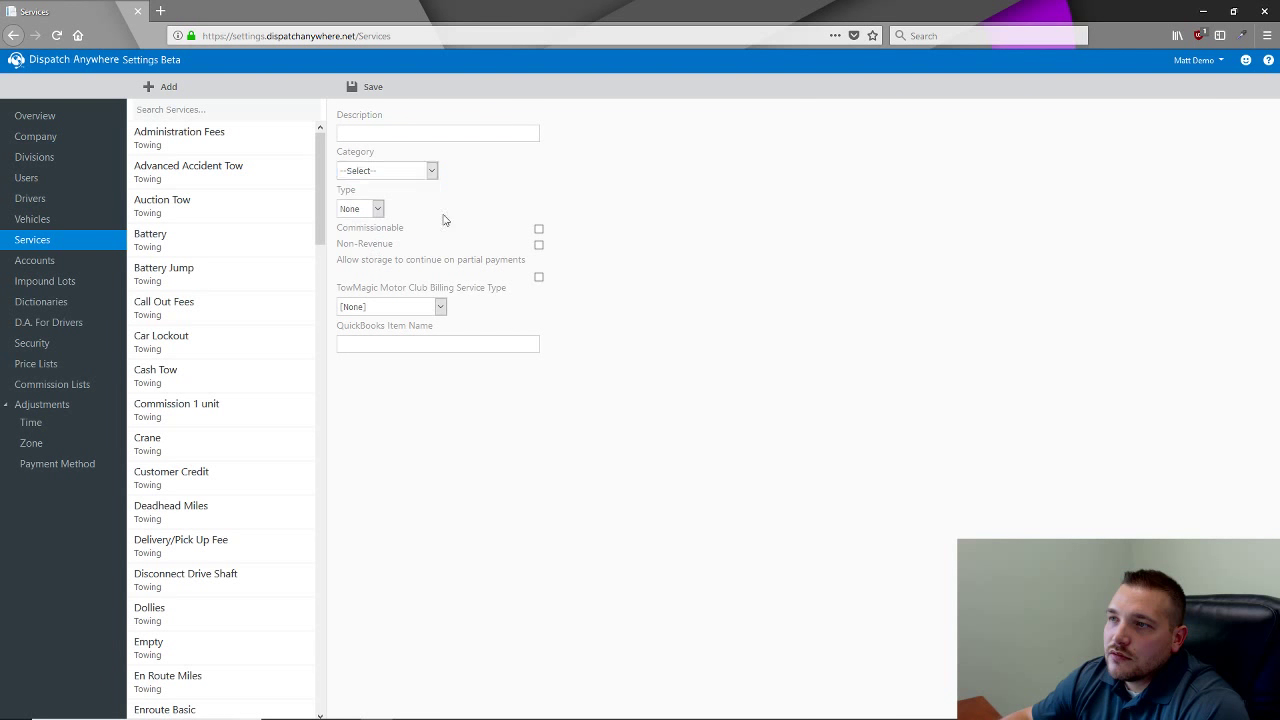
left_click(376, 209)
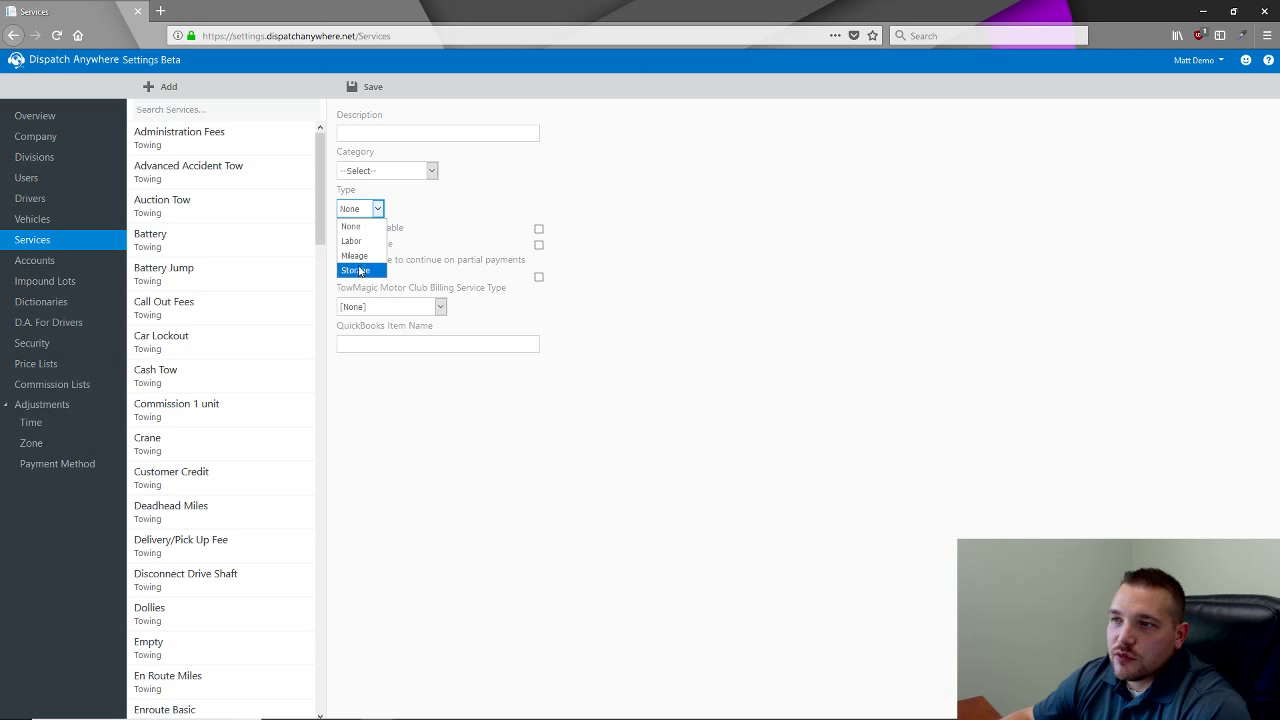
left_click(420, 229)
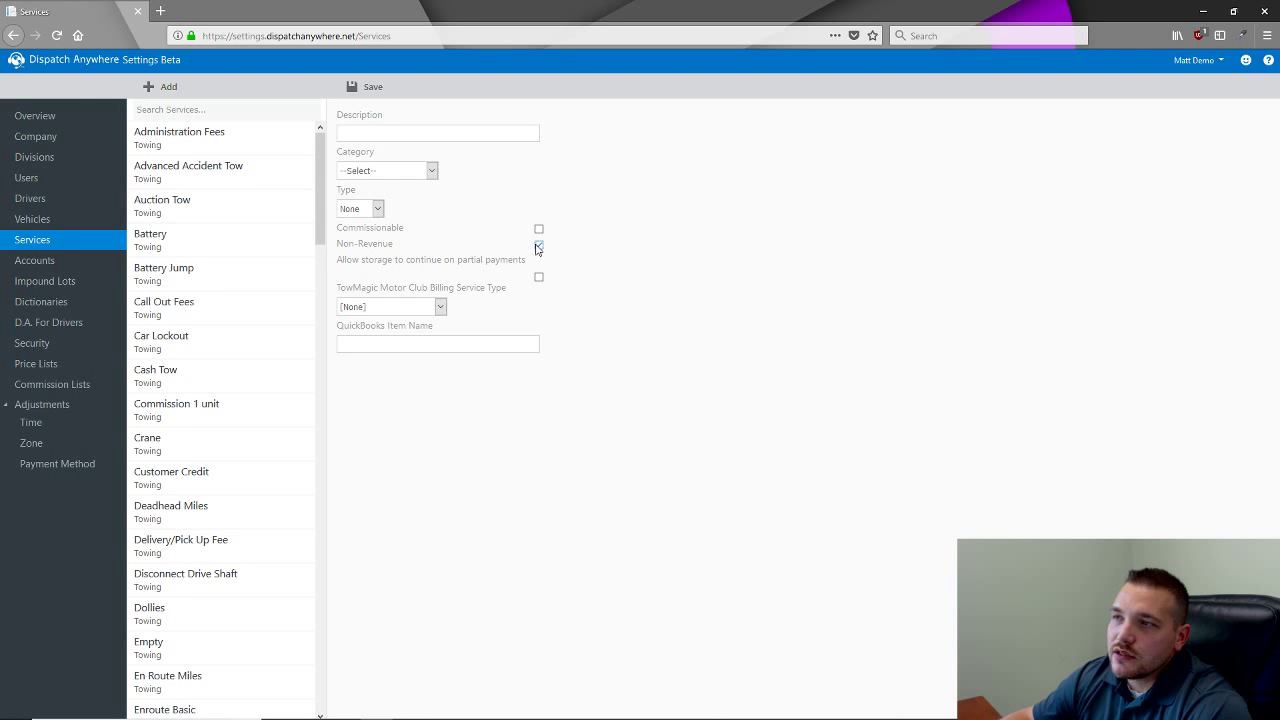
left_click(538, 245)
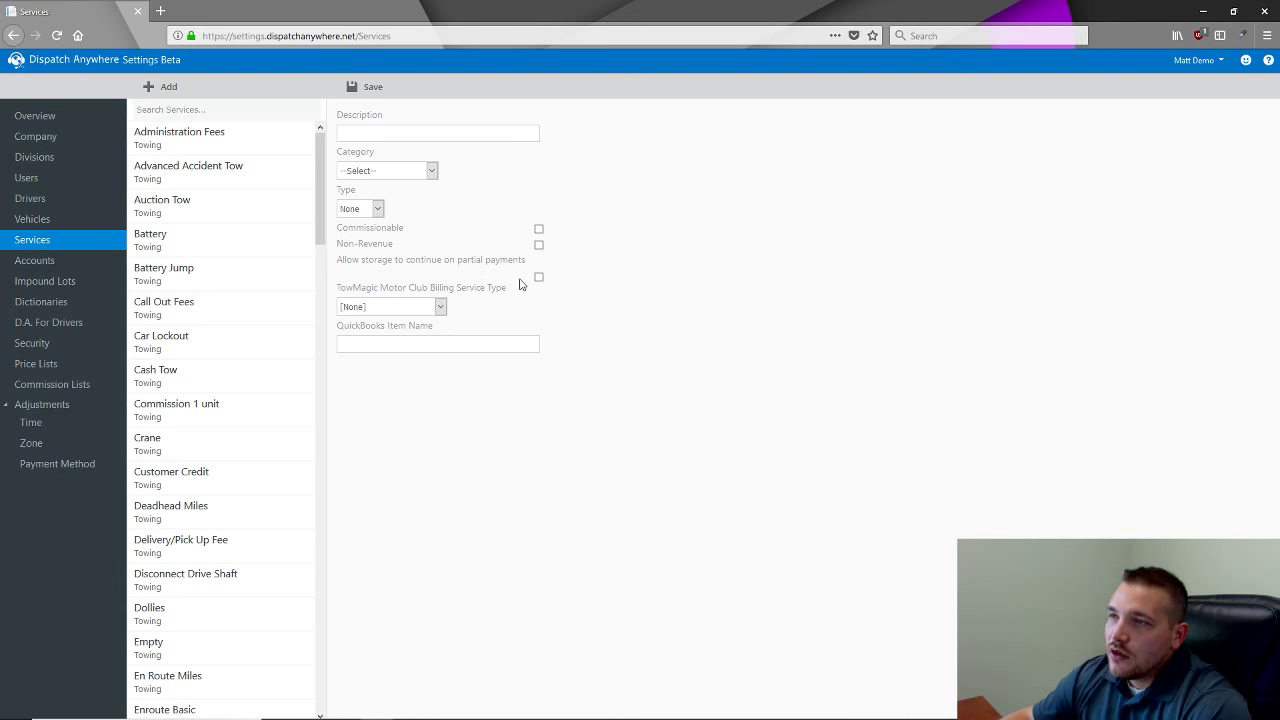
left_click(539, 277)
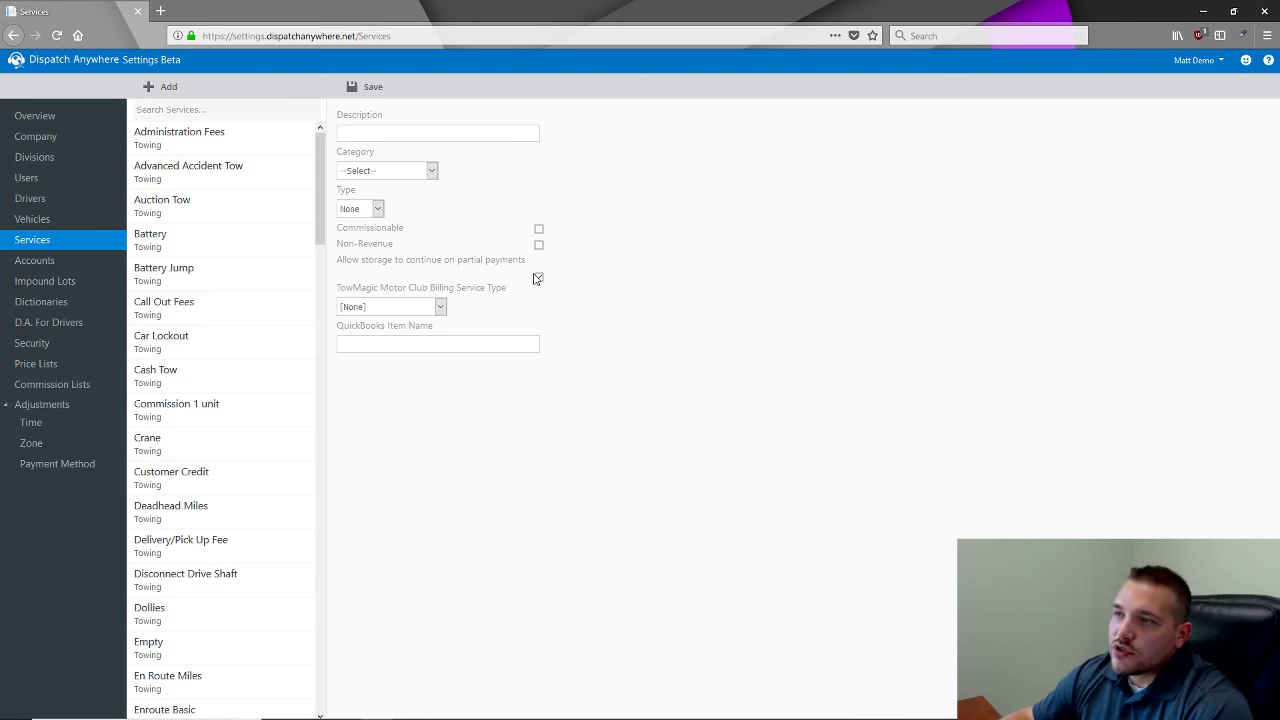
left_click(539, 277)
key("Tab")
Set the new service's Type to Storage and toggle the partial-payments storage option.
left_click(360, 208)
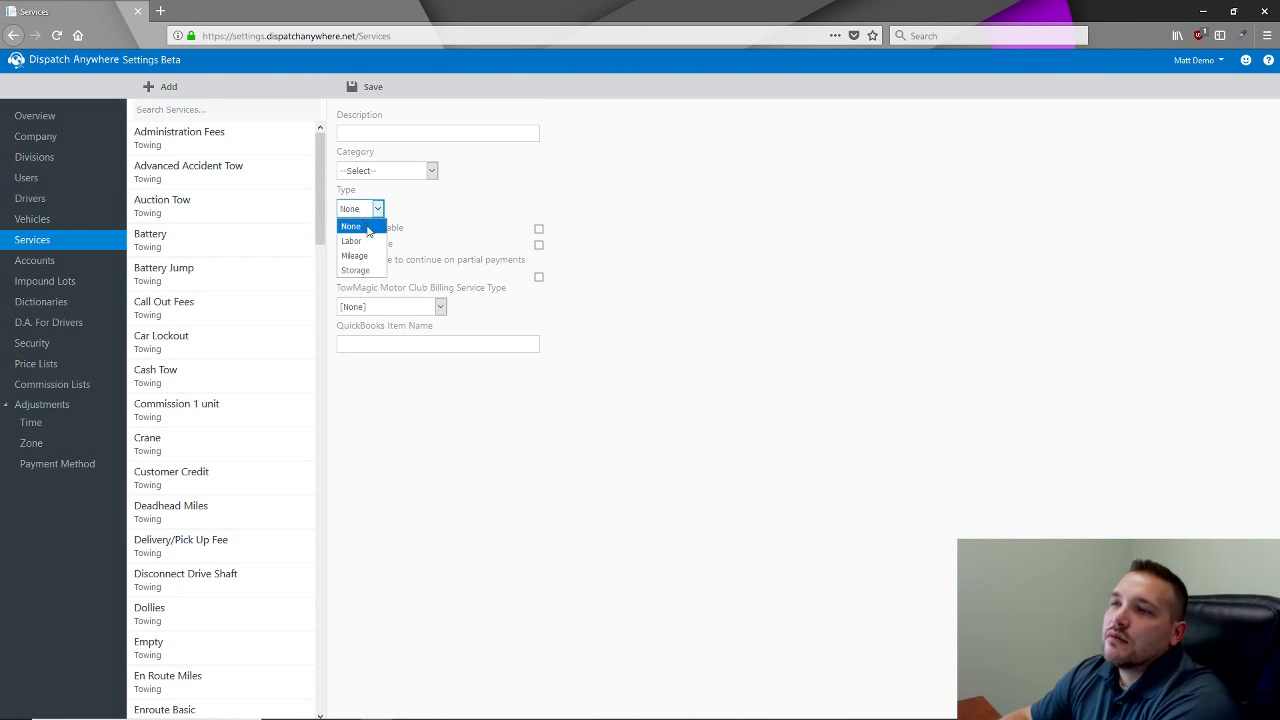
left_click(362, 270)
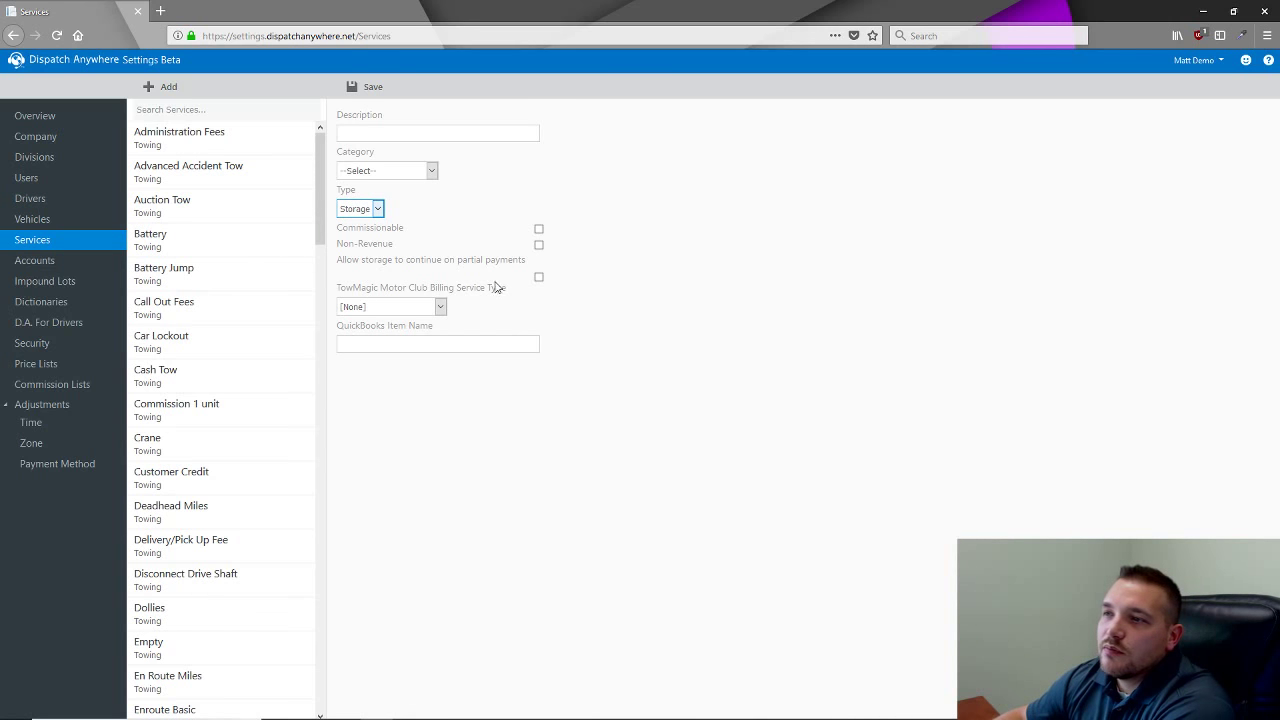
left_click(539, 277)
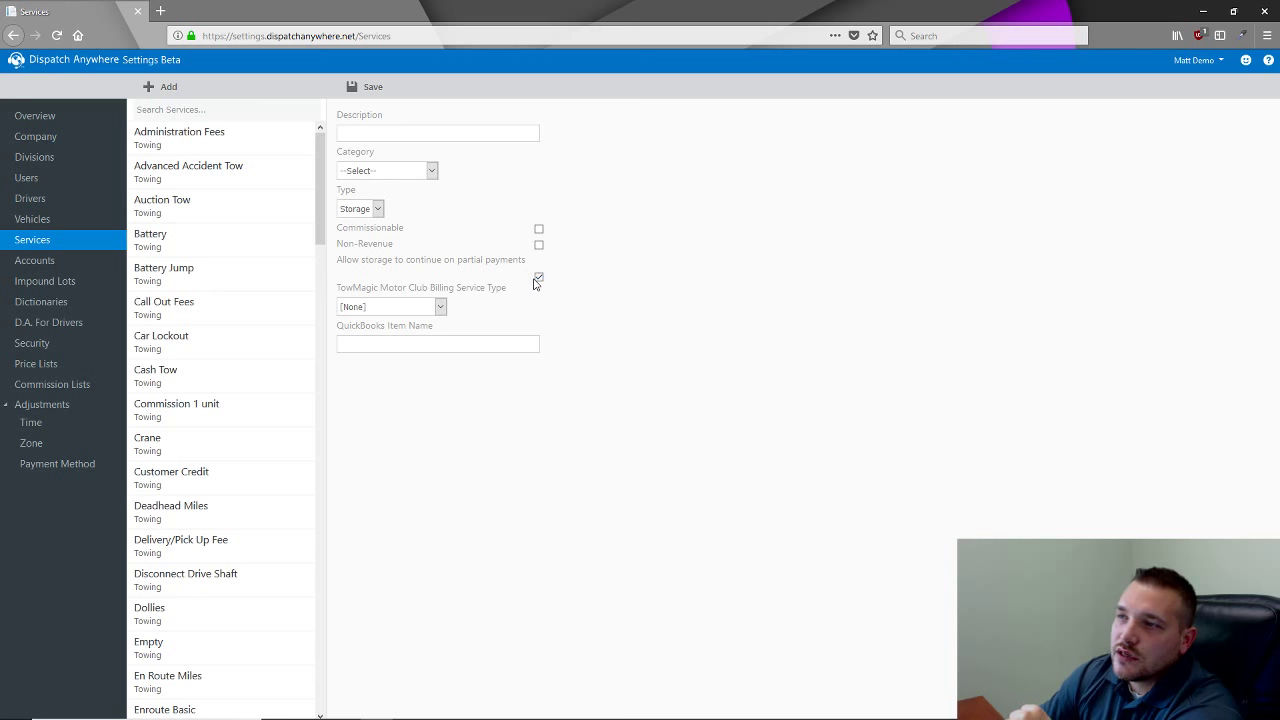
left_click(439, 305)
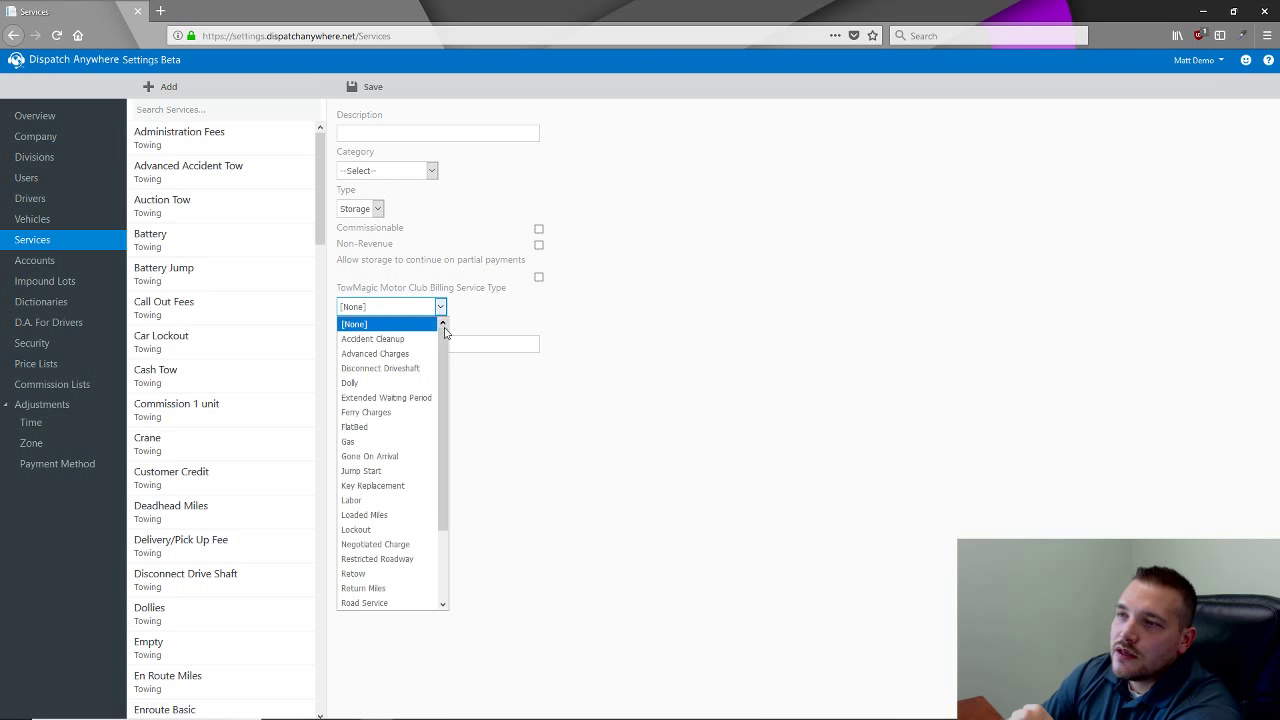
Choose Towing as the TowMagic Motor Club Billing Service Type.
mouse_move(445, 333)
left_mouse_down()
mouse_move(450, 443)
mouse_move(447, 332)
left_mouse_up()
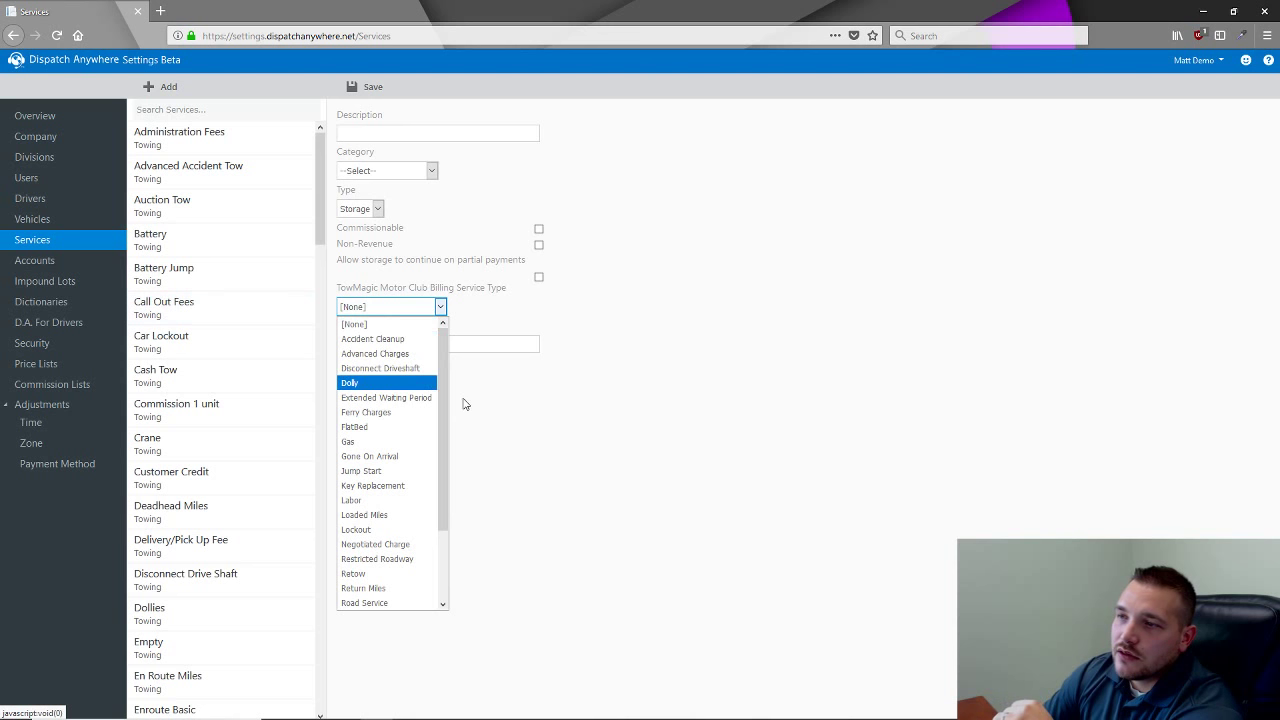
scroll(445, 450, "down", 2)
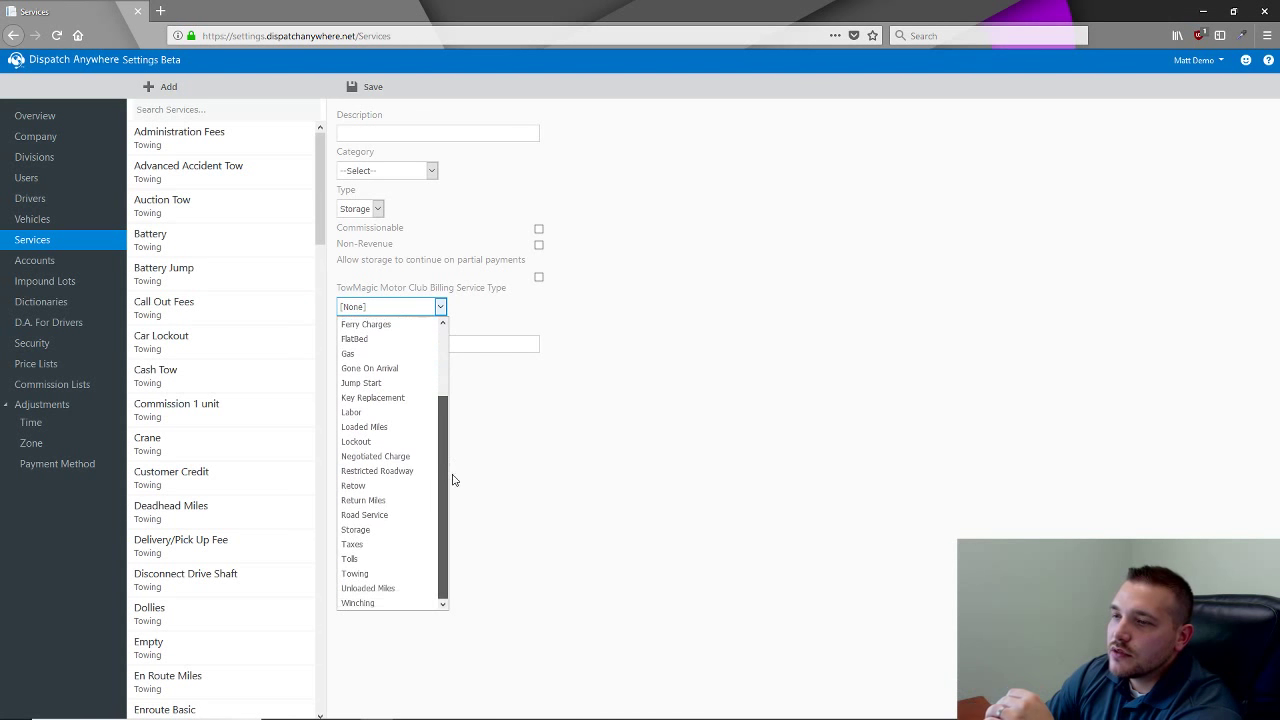
left_click(371, 574)
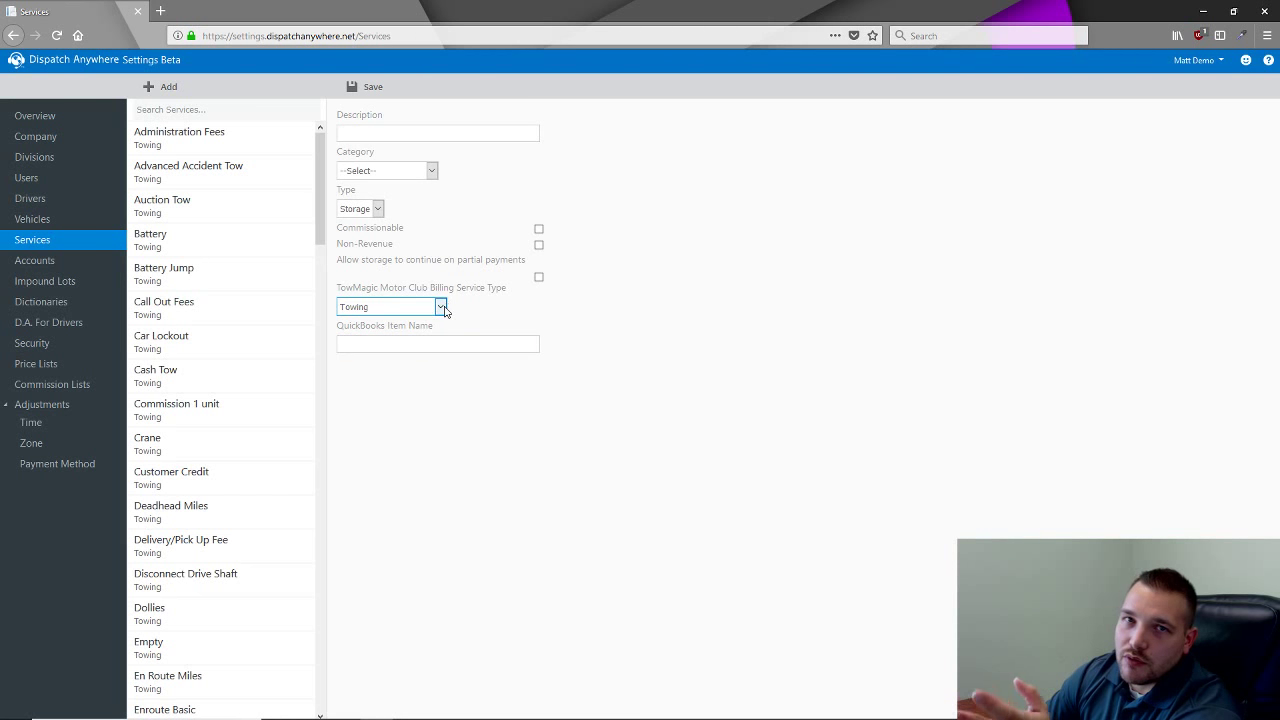
left_click(358, 313)
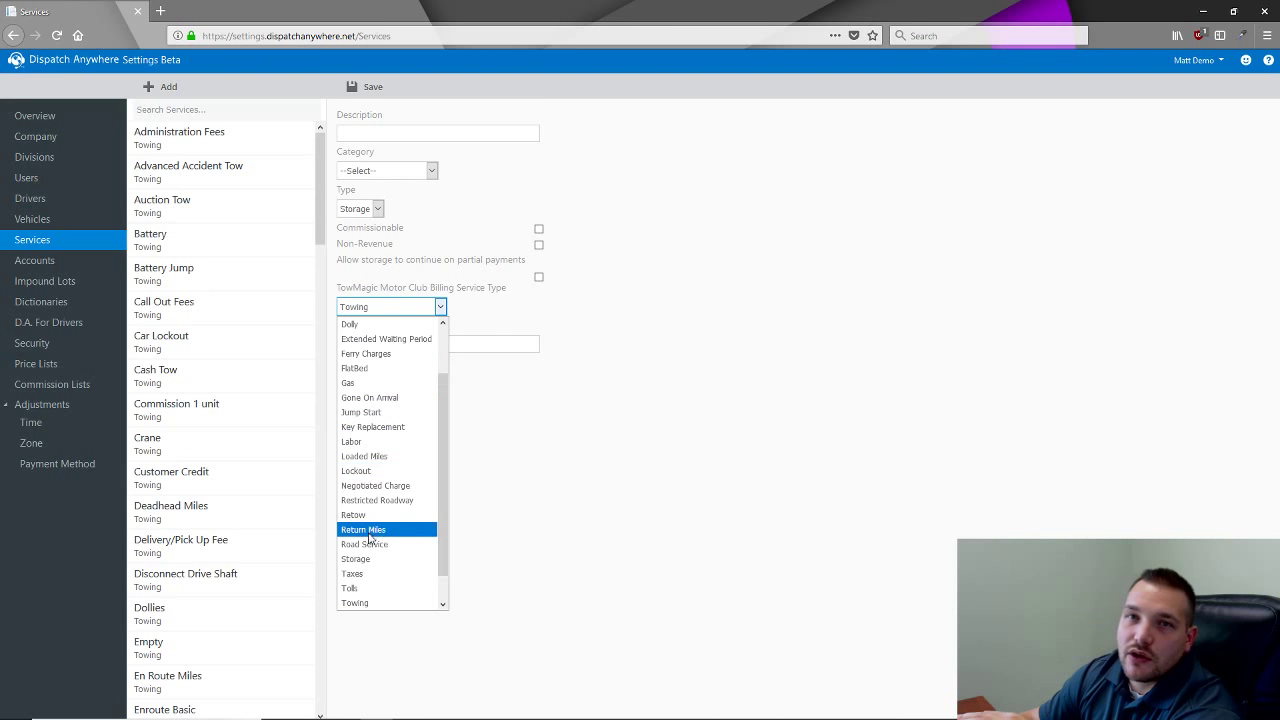
left_click(533, 470)
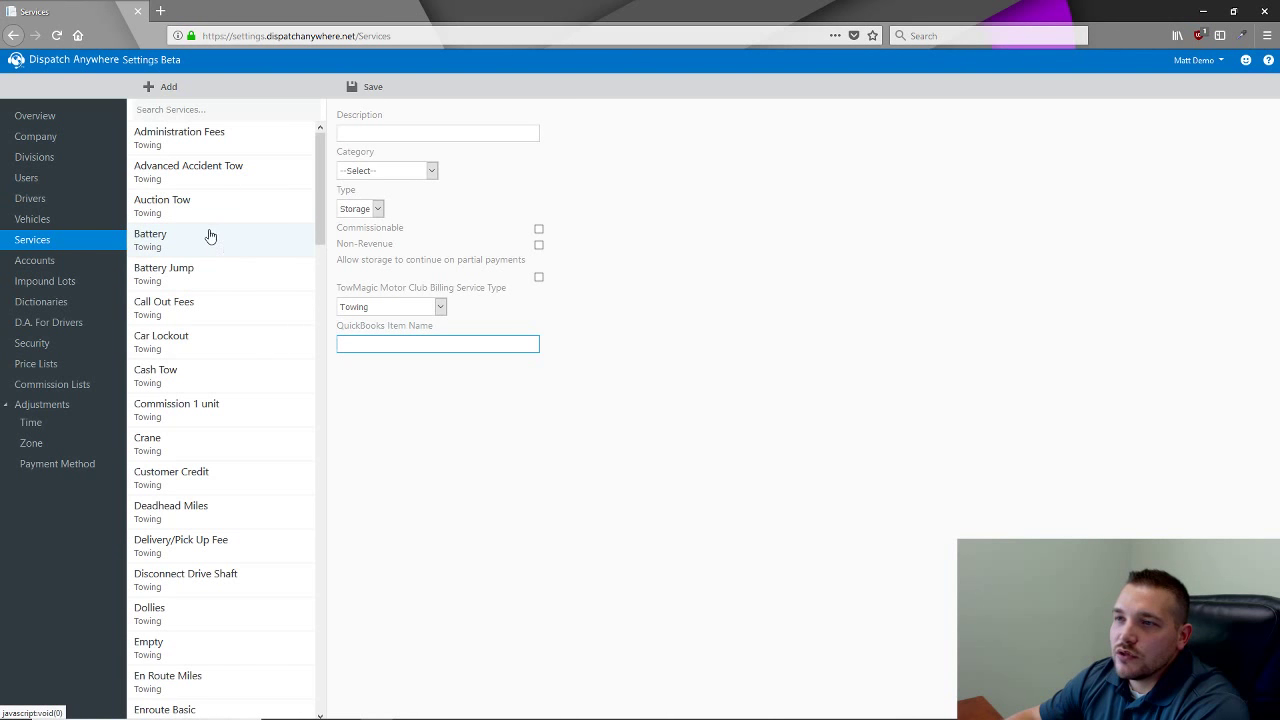
Discard the service, search accounts for 'matt', open Matt's Racing Supplies, and check its Type.
left_click(60, 261)
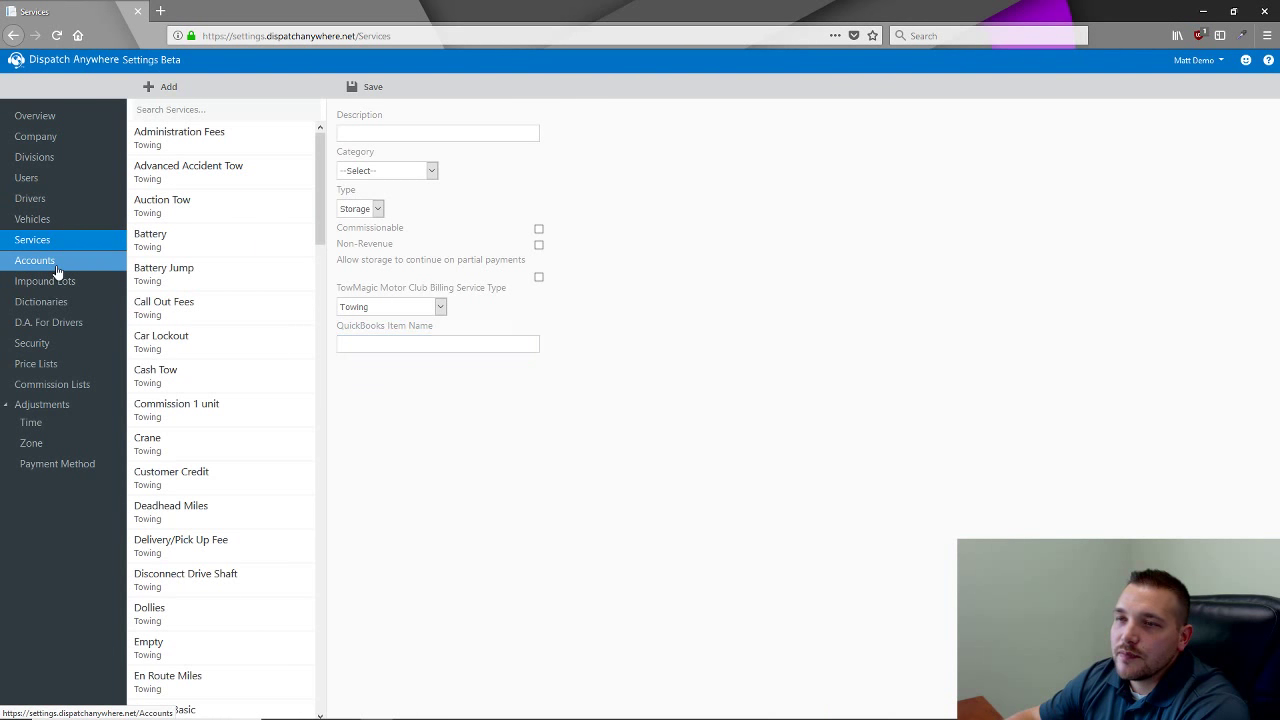
left_click(707, 317)
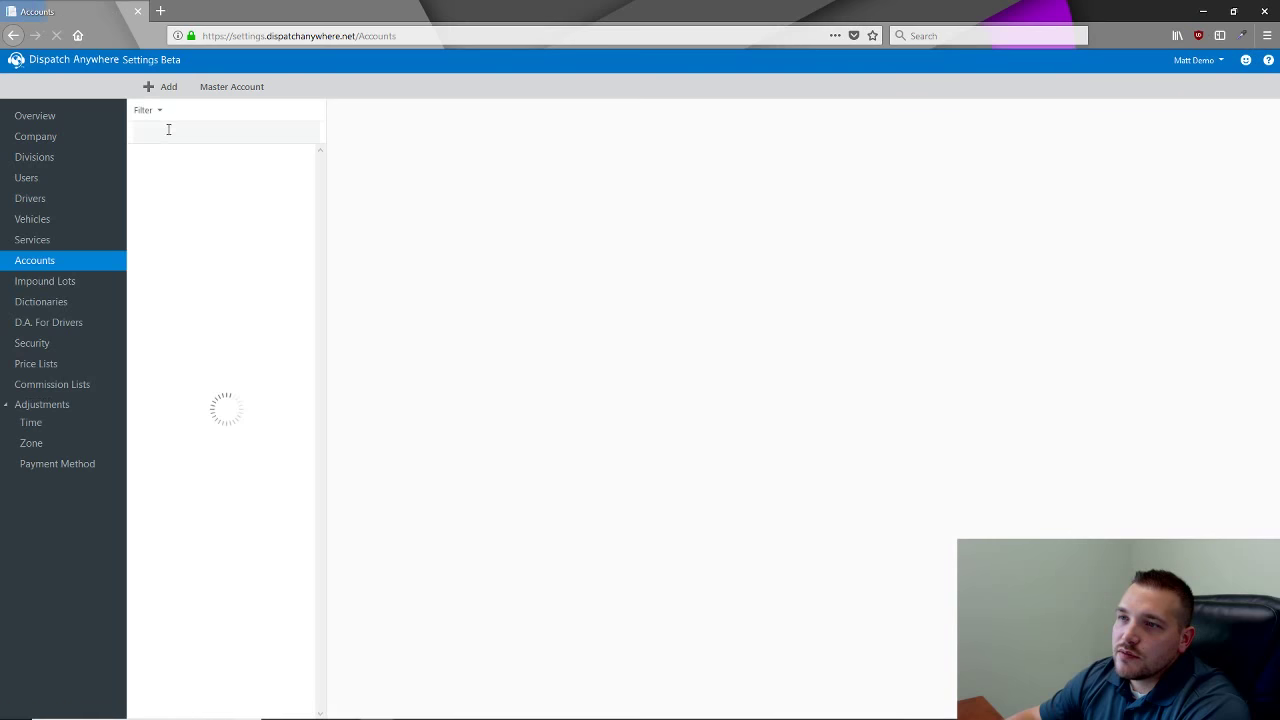
left_click_drag(318, 181, 317, 266)
left_click(240, 131)
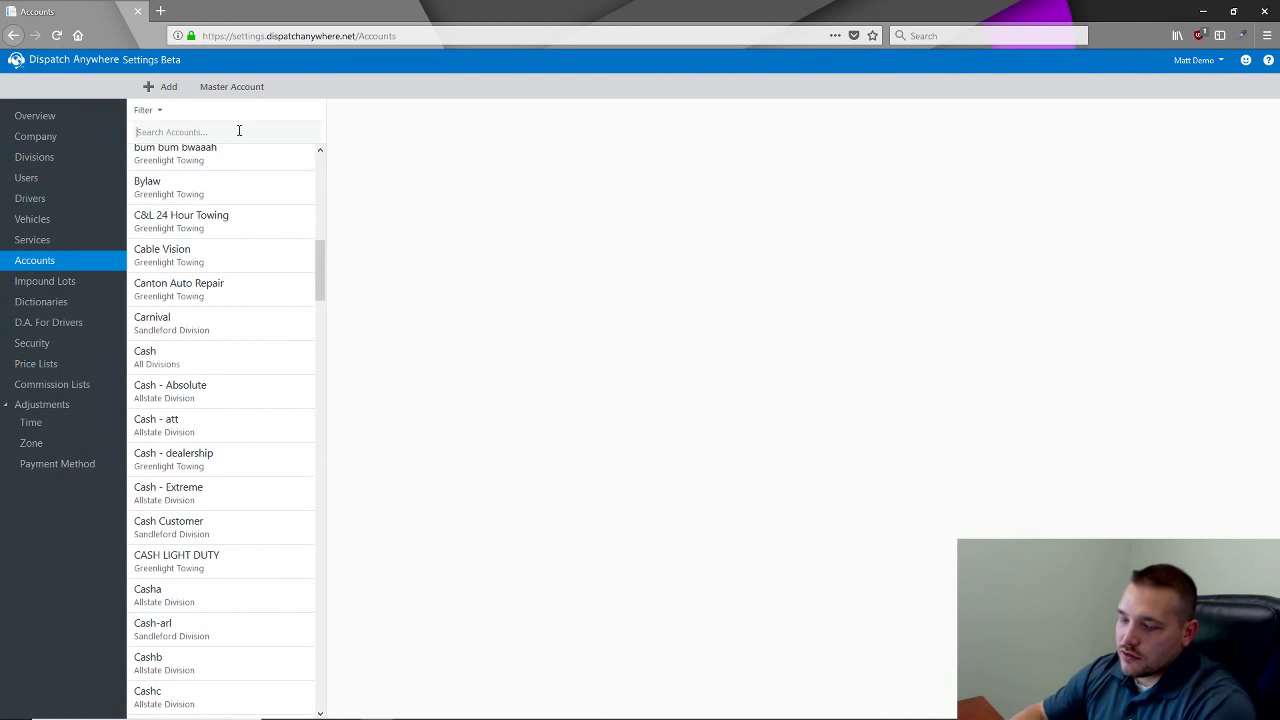
type("matt")
left_click(247, 160)
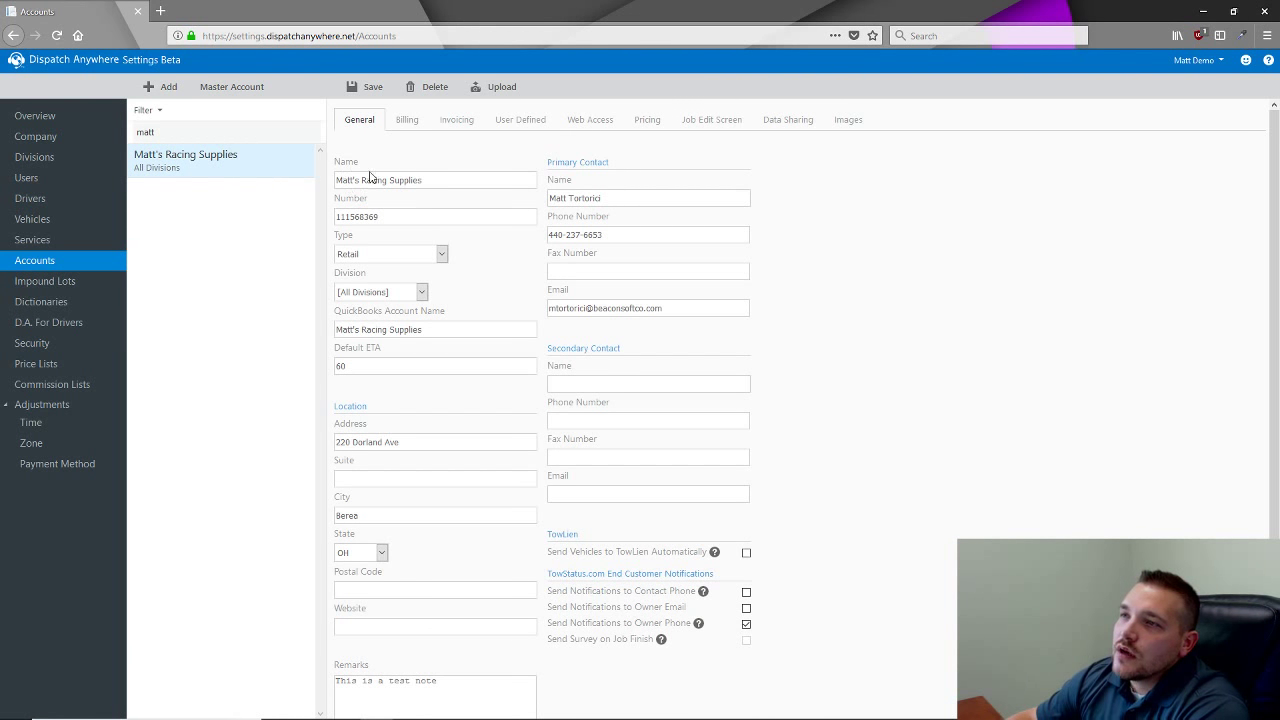
left_click(370, 215)
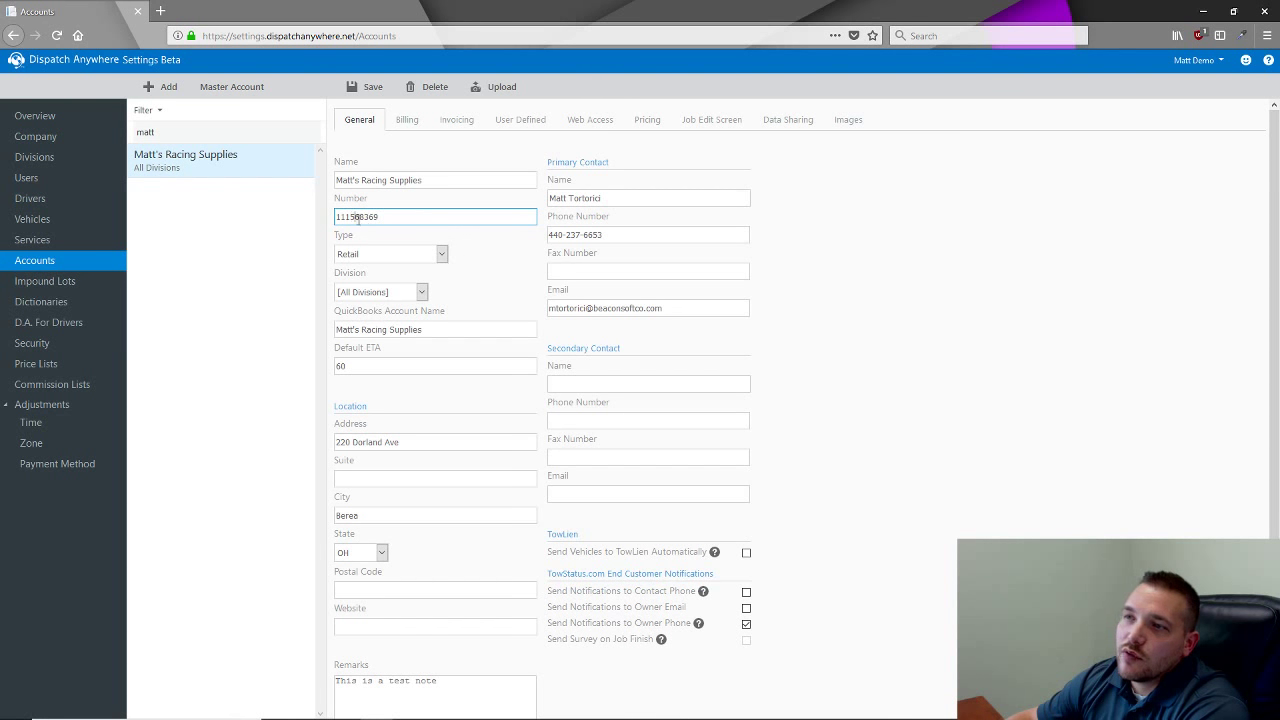
left_click(443, 255)
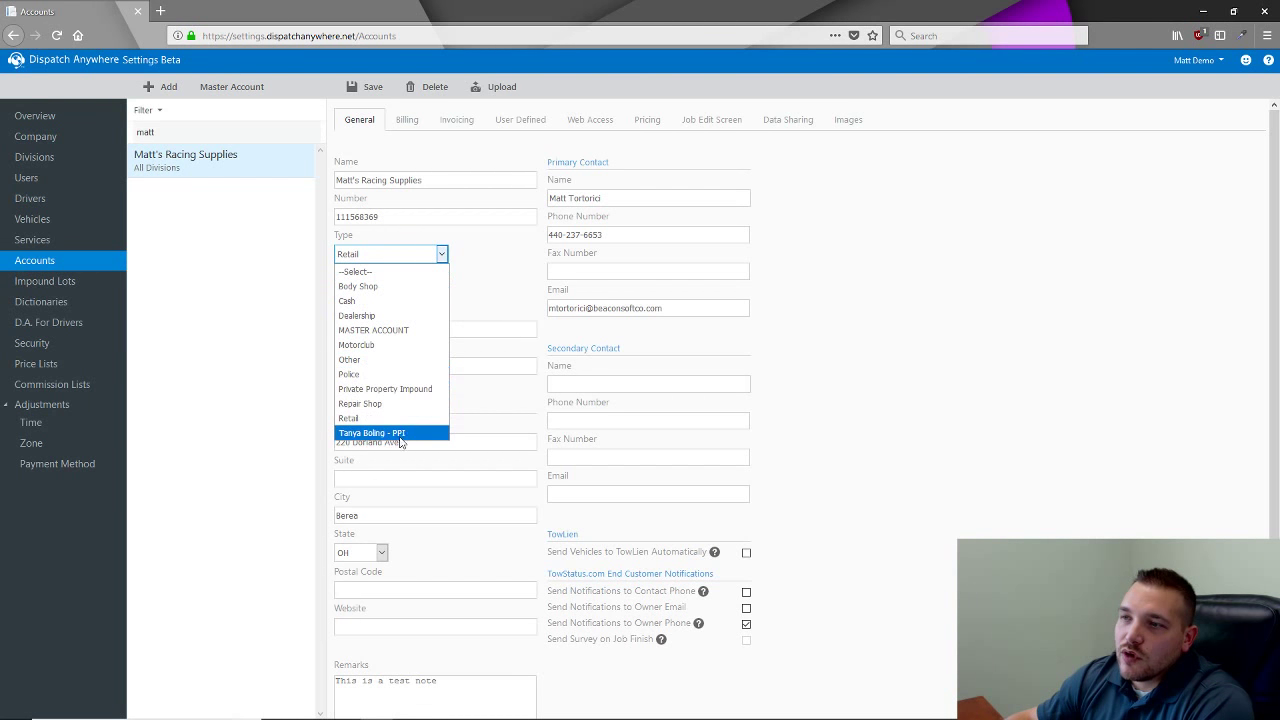
left_click(500, 285)
left_click(410, 292)
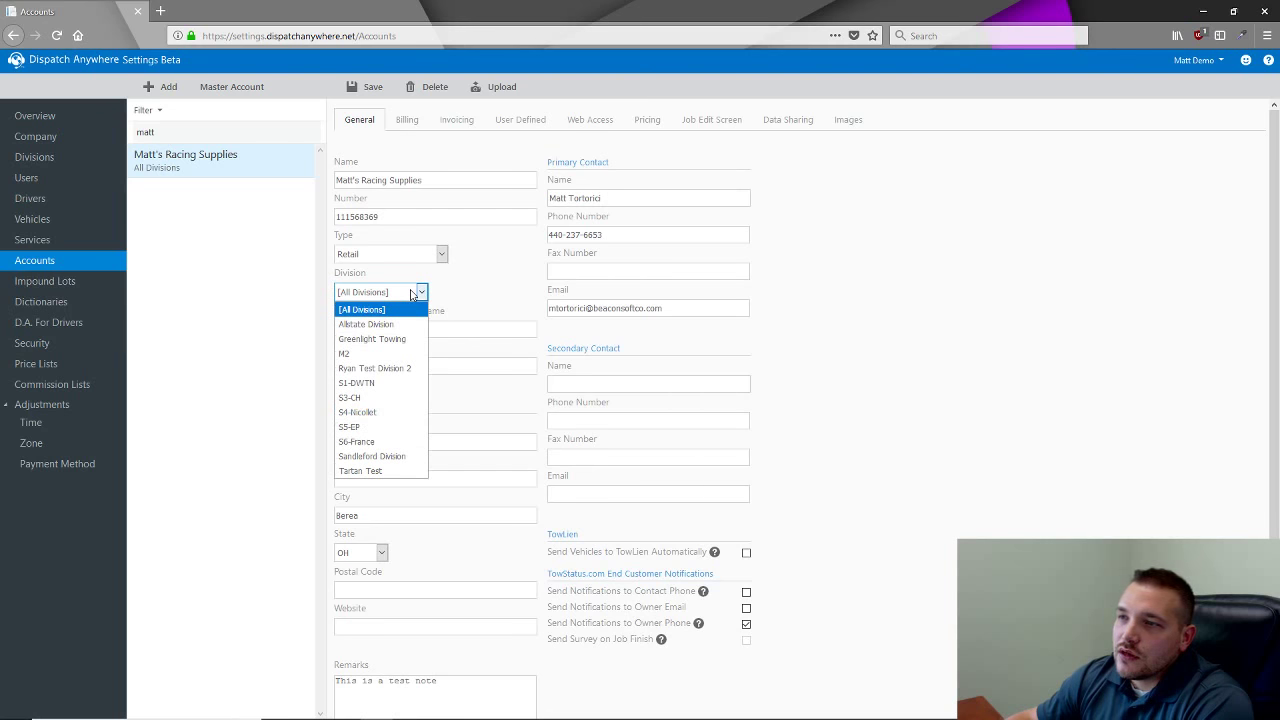
left_click(454, 302)
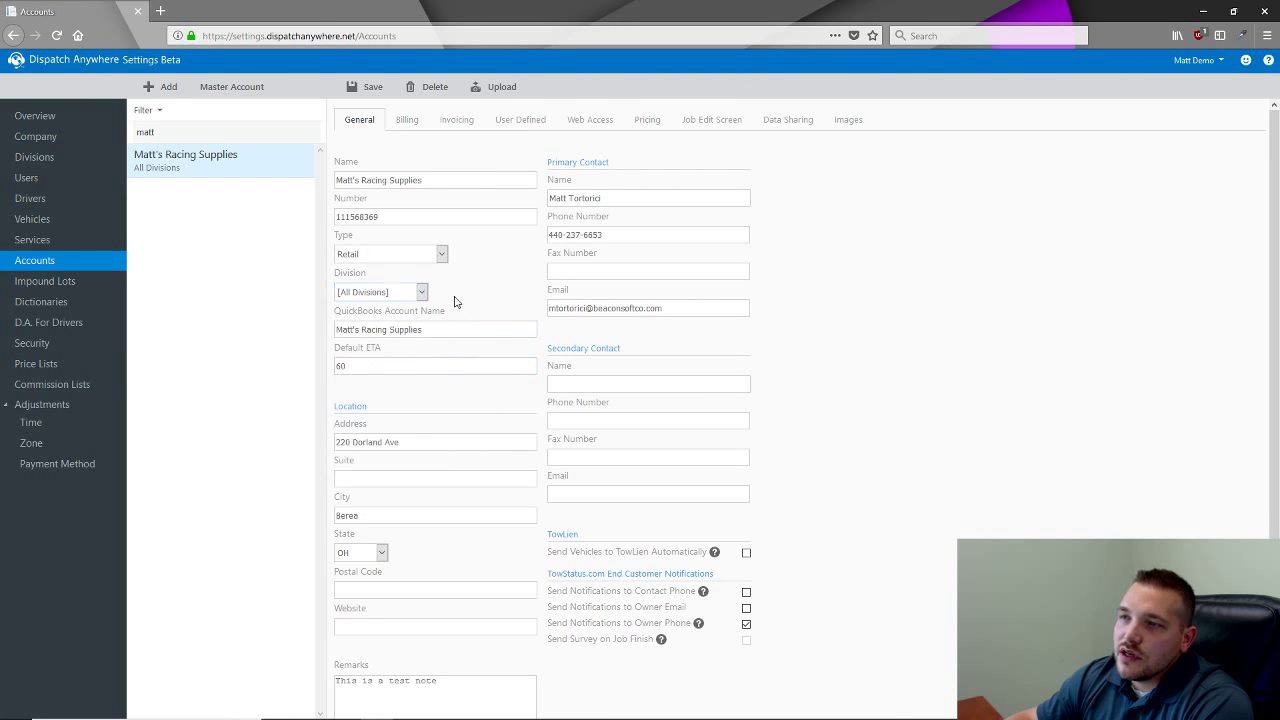
left_click(354, 292)
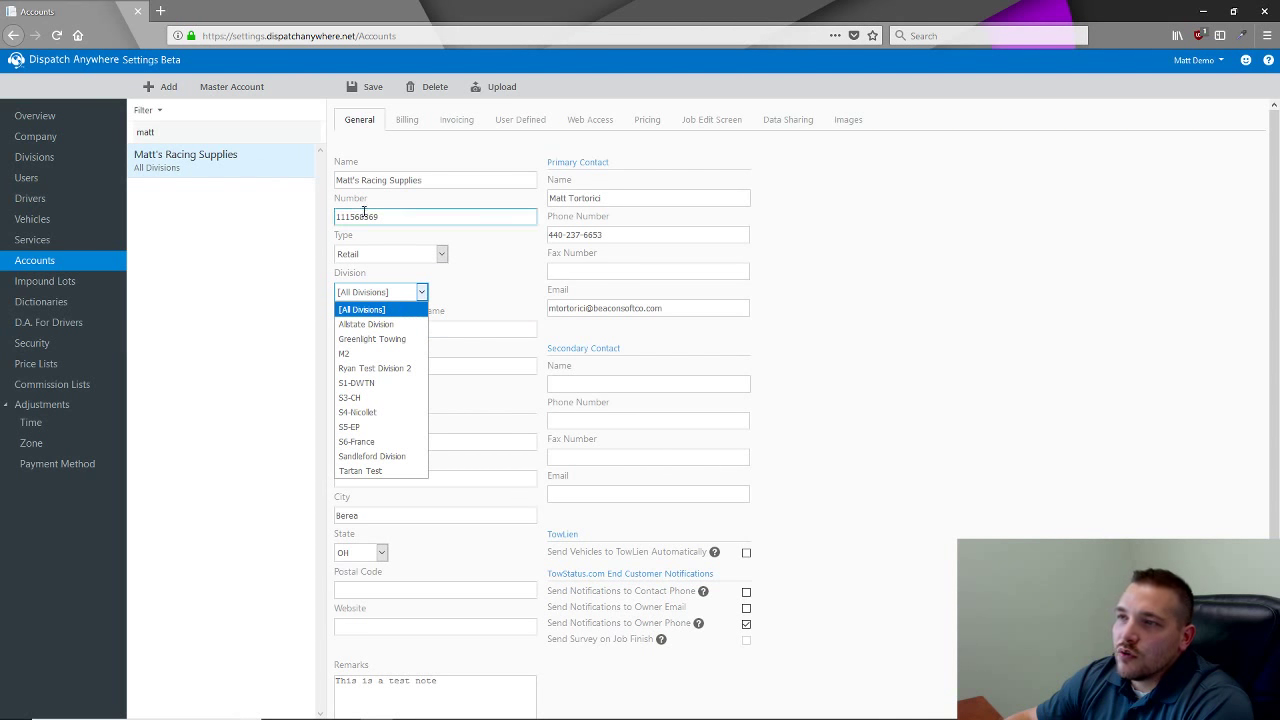
left_click(367, 355)
left_click(364, 180)
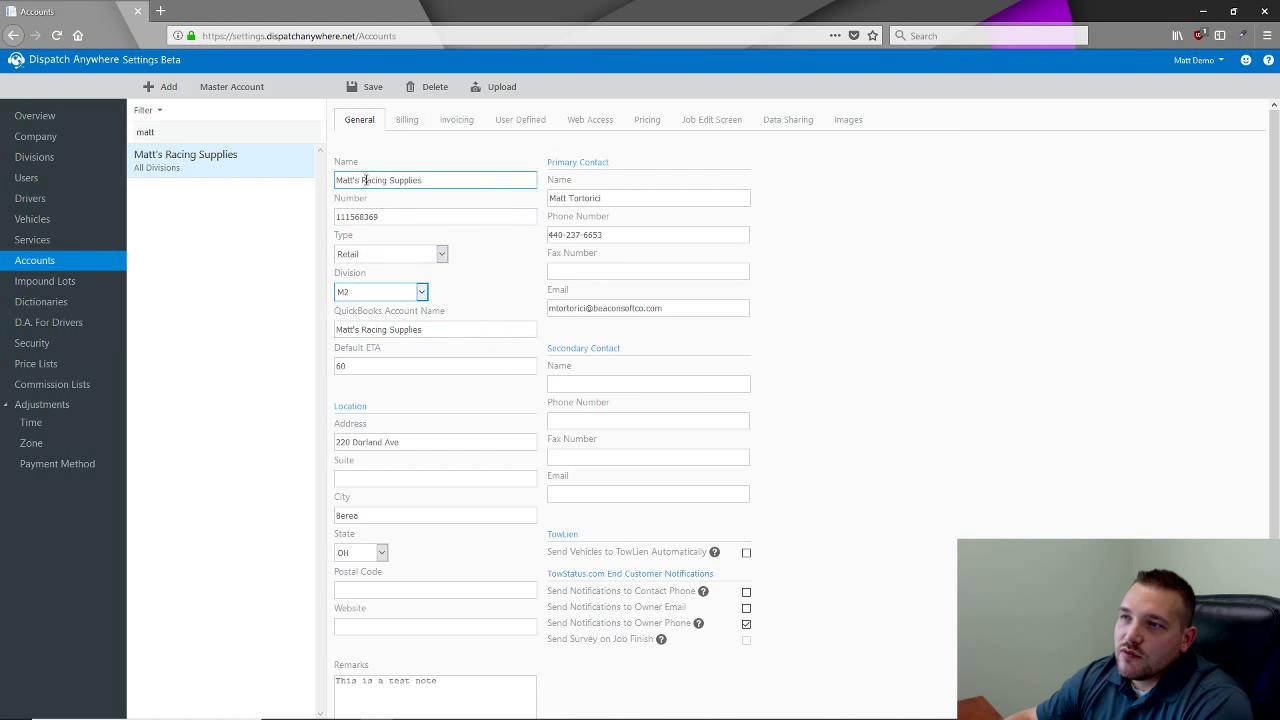
left_click(423, 292)
left_click(380, 300)
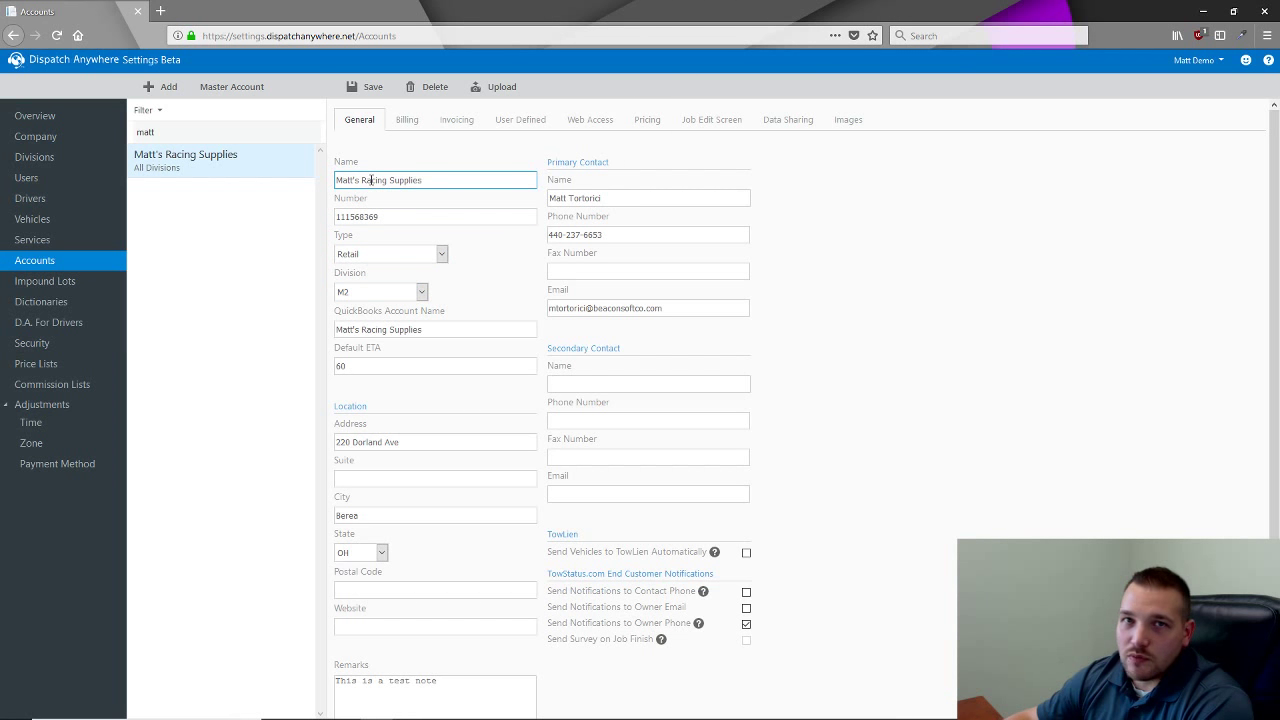
left_click(342, 293)
left_click(368, 310)
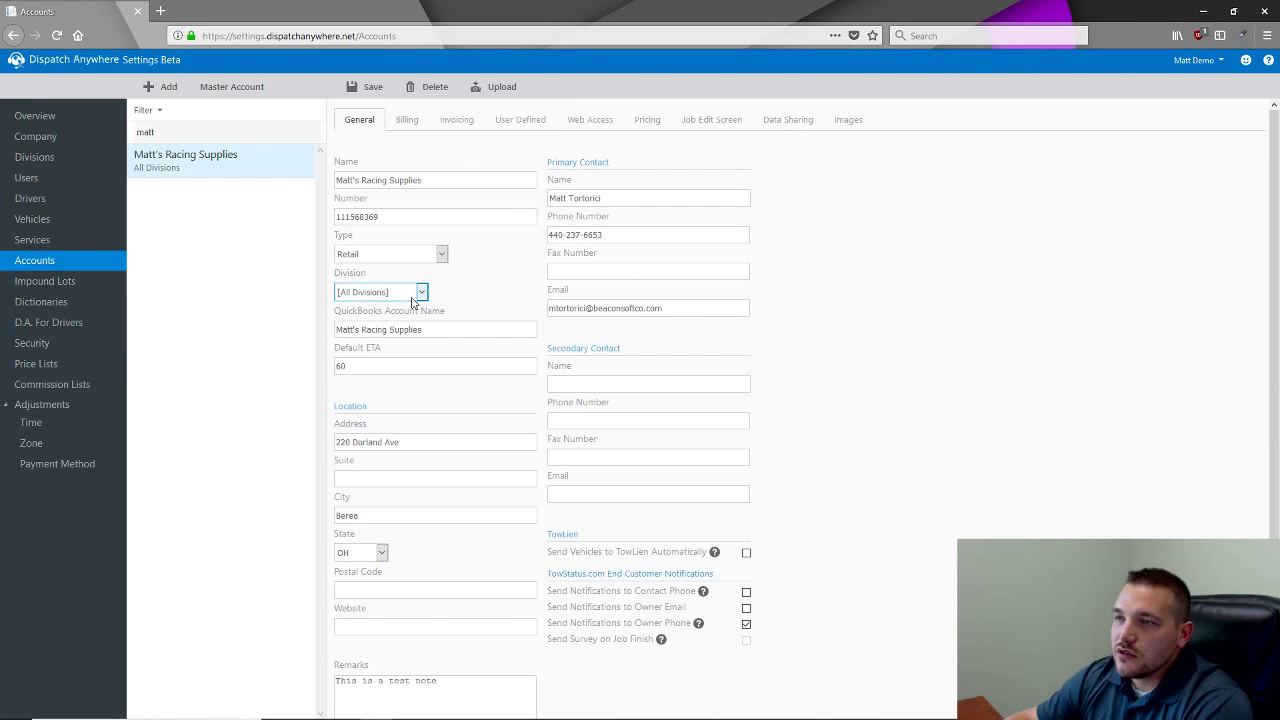
left_click(448, 328)
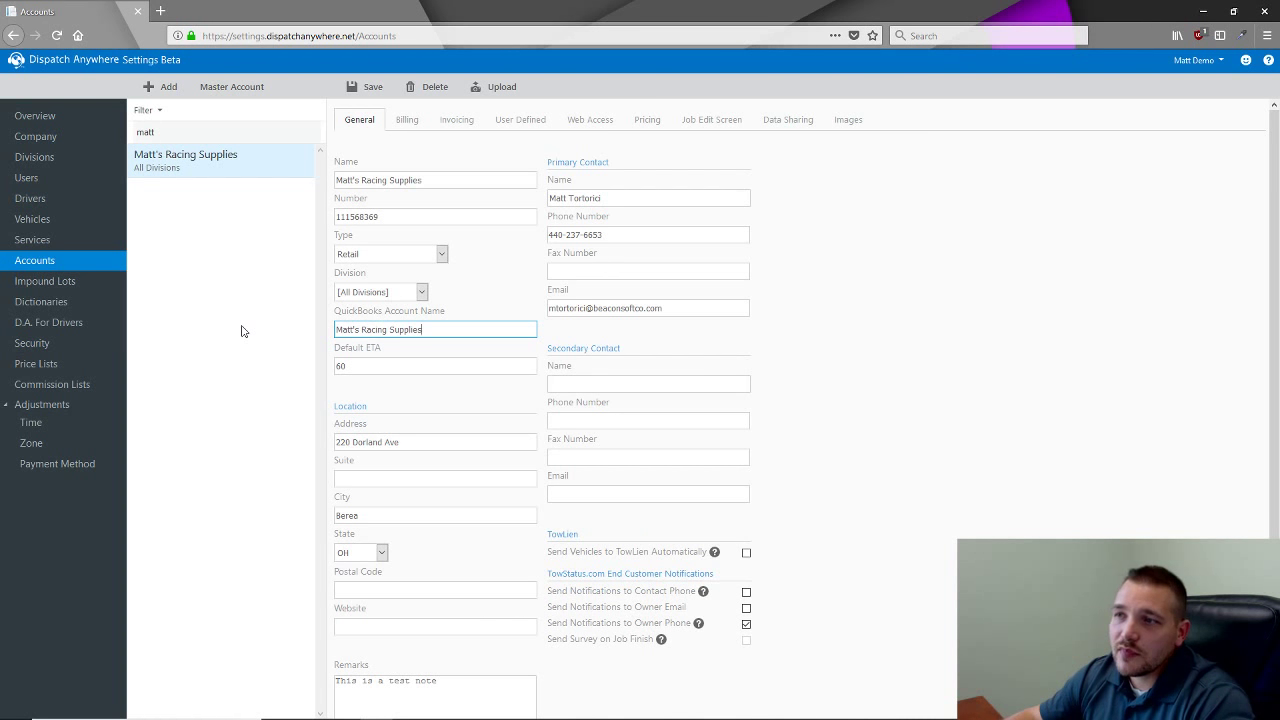
Review the account's Name, Default ETA of 60 and Remarks, then switch to the Dispatch Anywhere job board.
left_click(362, 180)
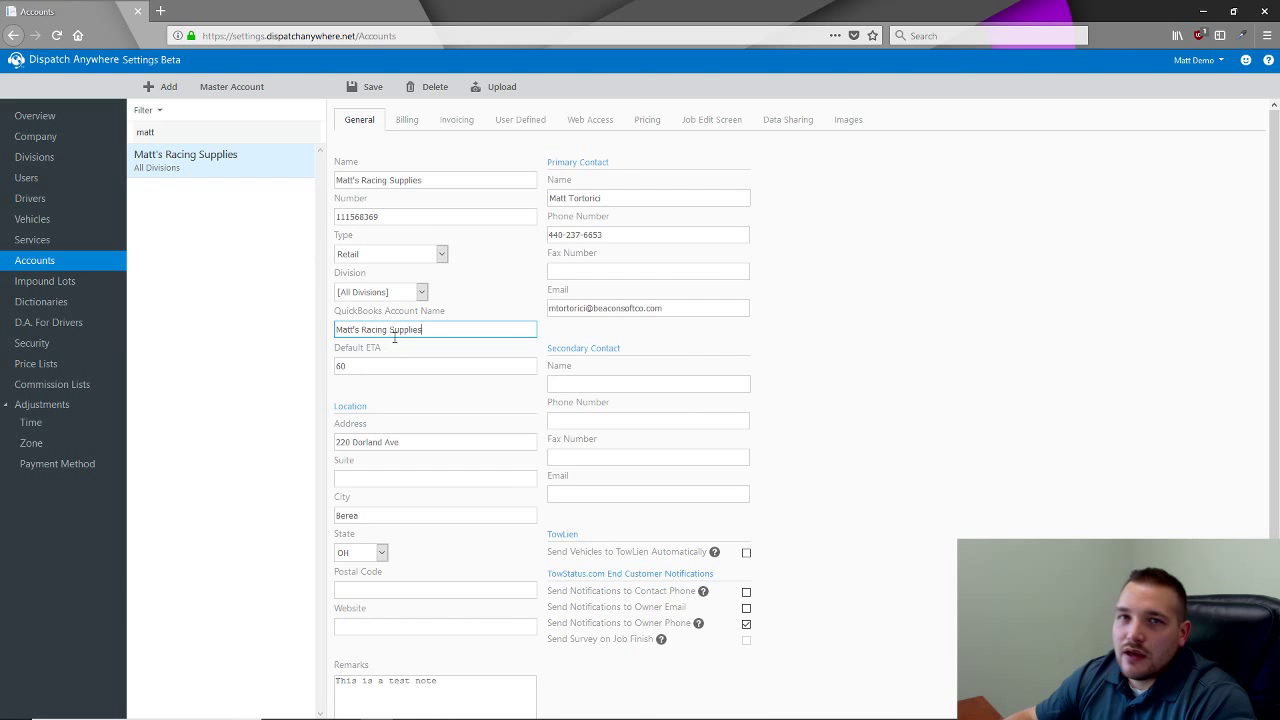
left_click(384, 366)
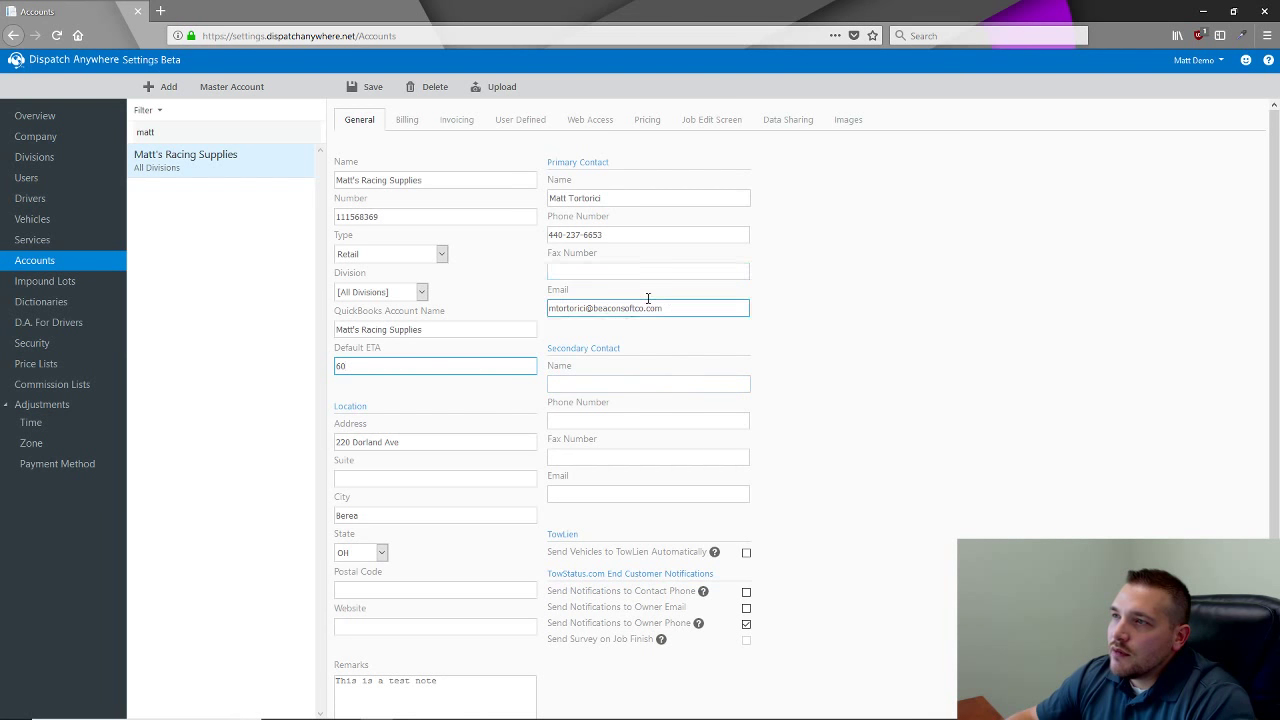
scroll(537, 391, "down", 1)
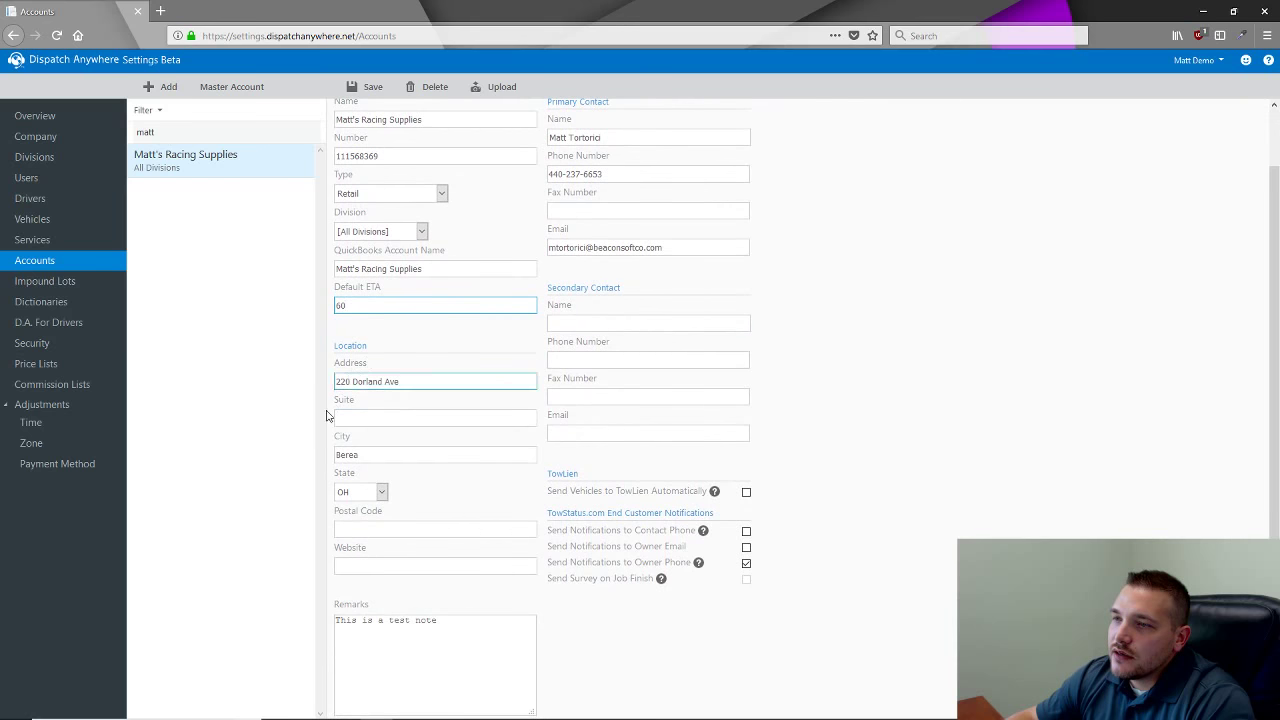
left_click(385, 672)
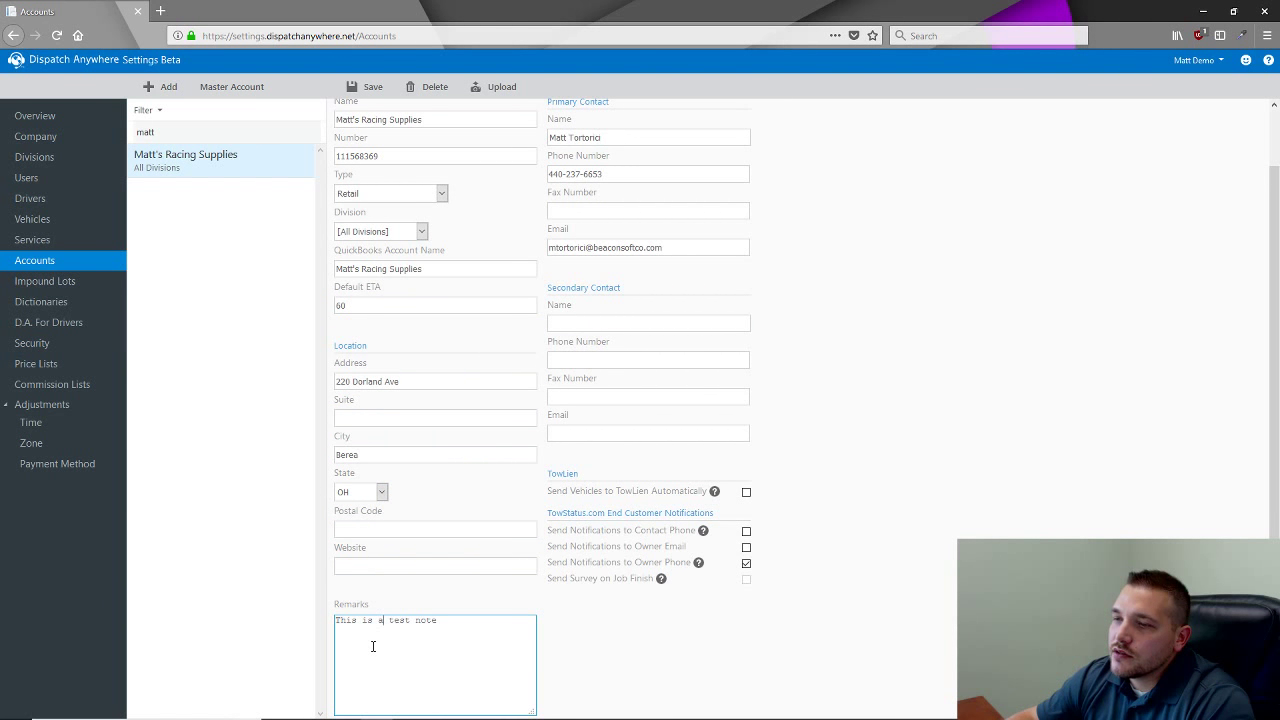
scroll(420, 418, "up", 1)
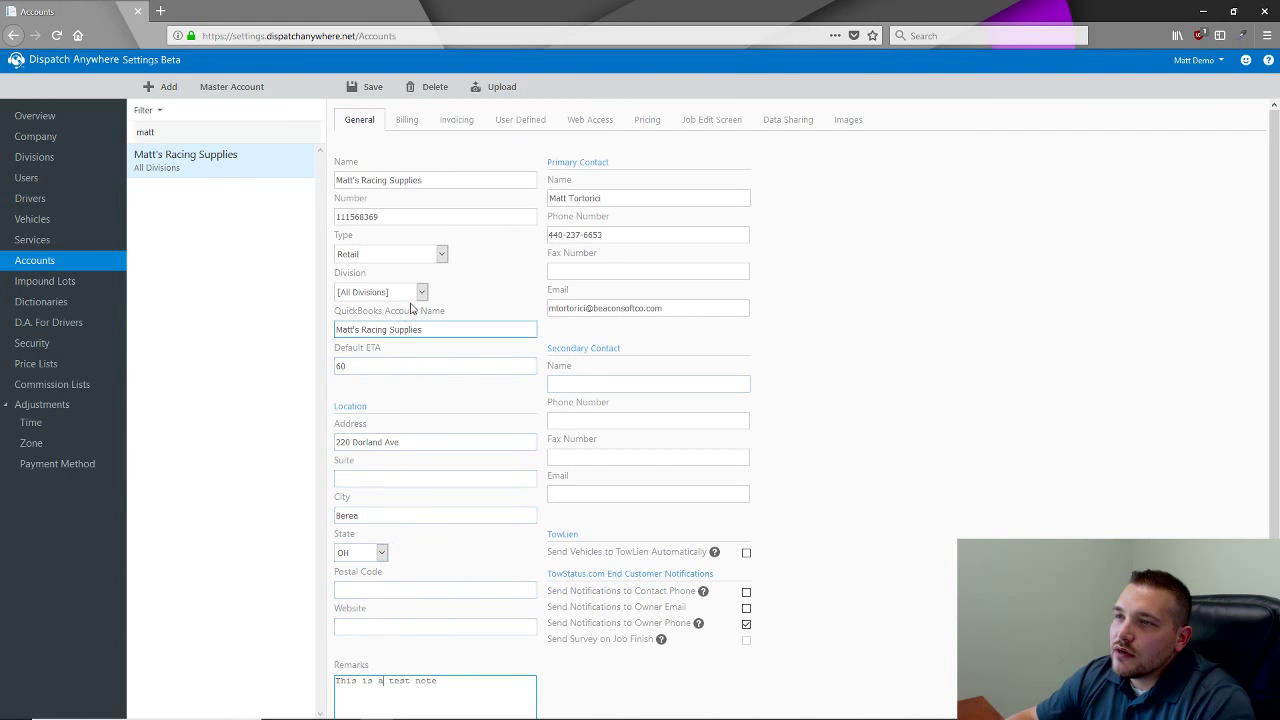
scroll(466, 292, "down", 1)
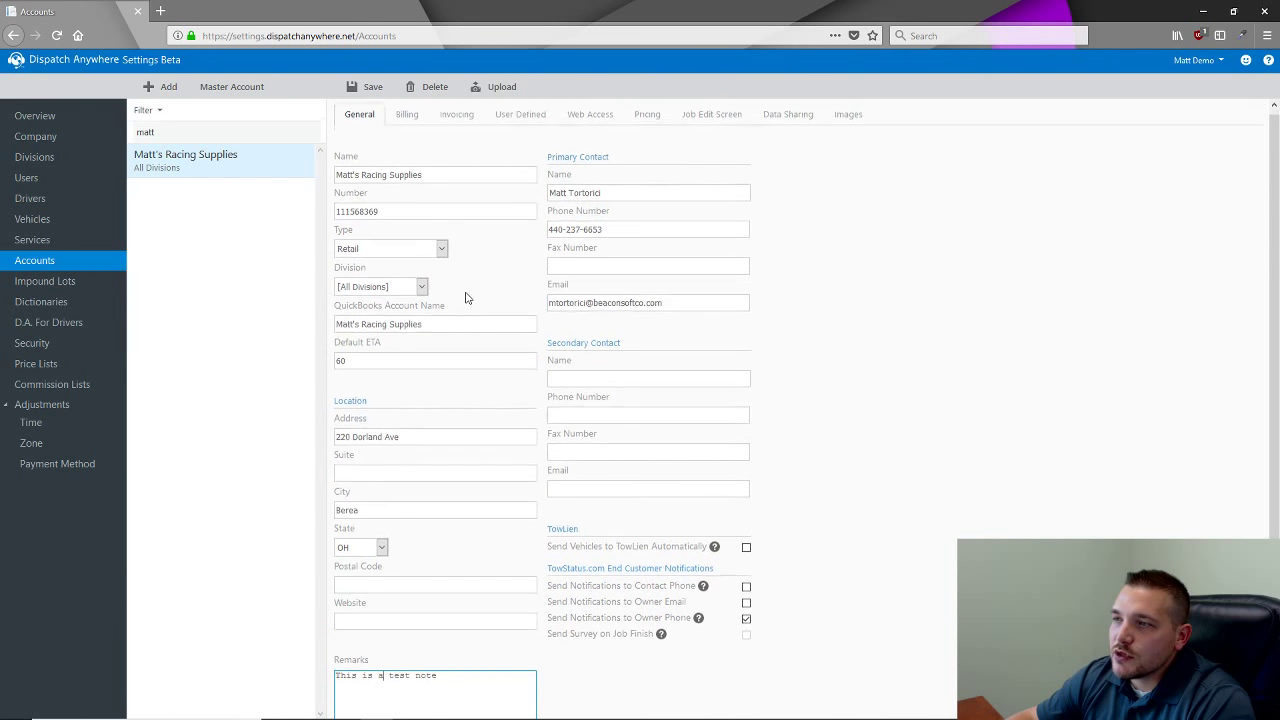
left_click(541, 706)
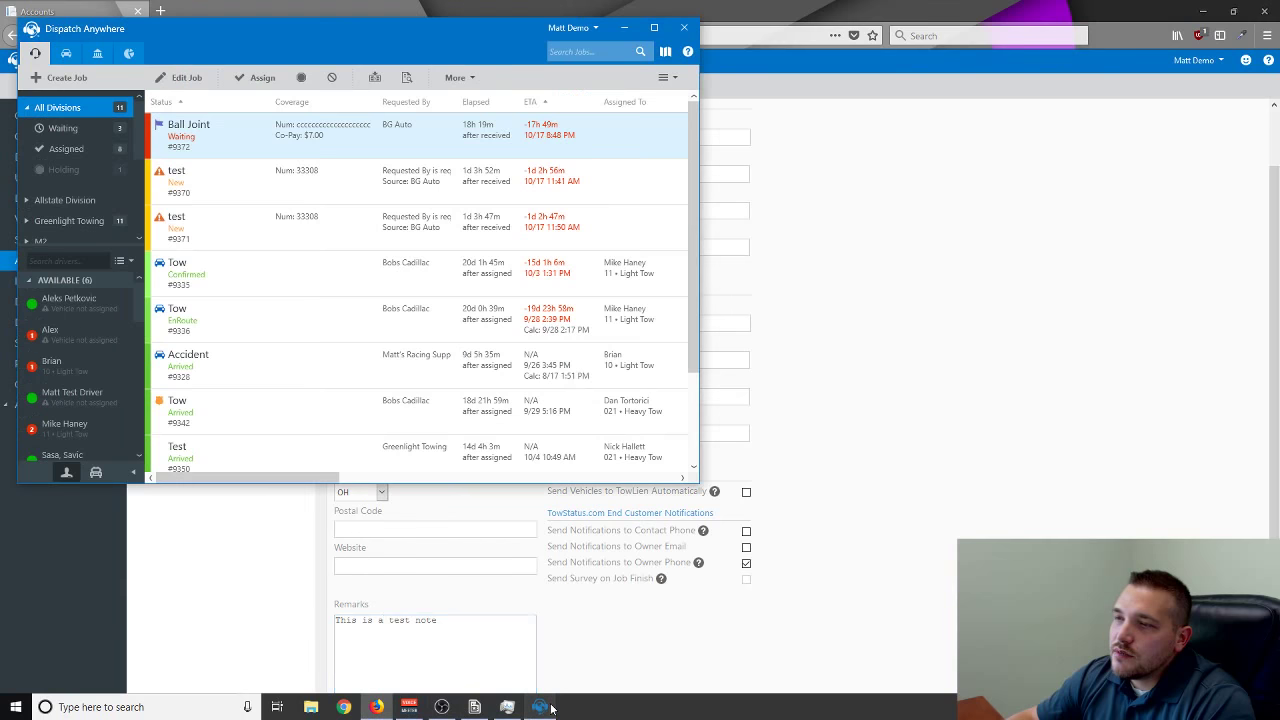
Start a new Greenlight Towing job with Matt's Racing Supplies as the requesting account.
left_click(60, 77)
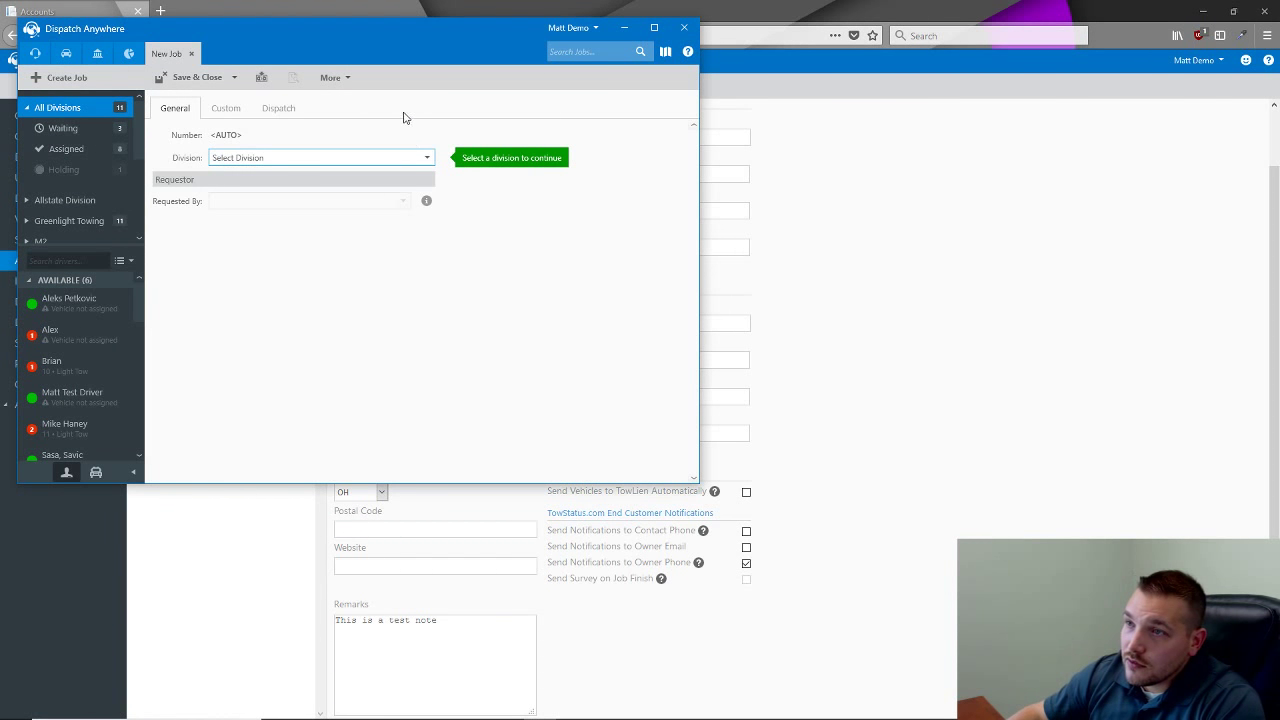
left_click(391, 158)
left_click(376, 204)
left_click(294, 201)
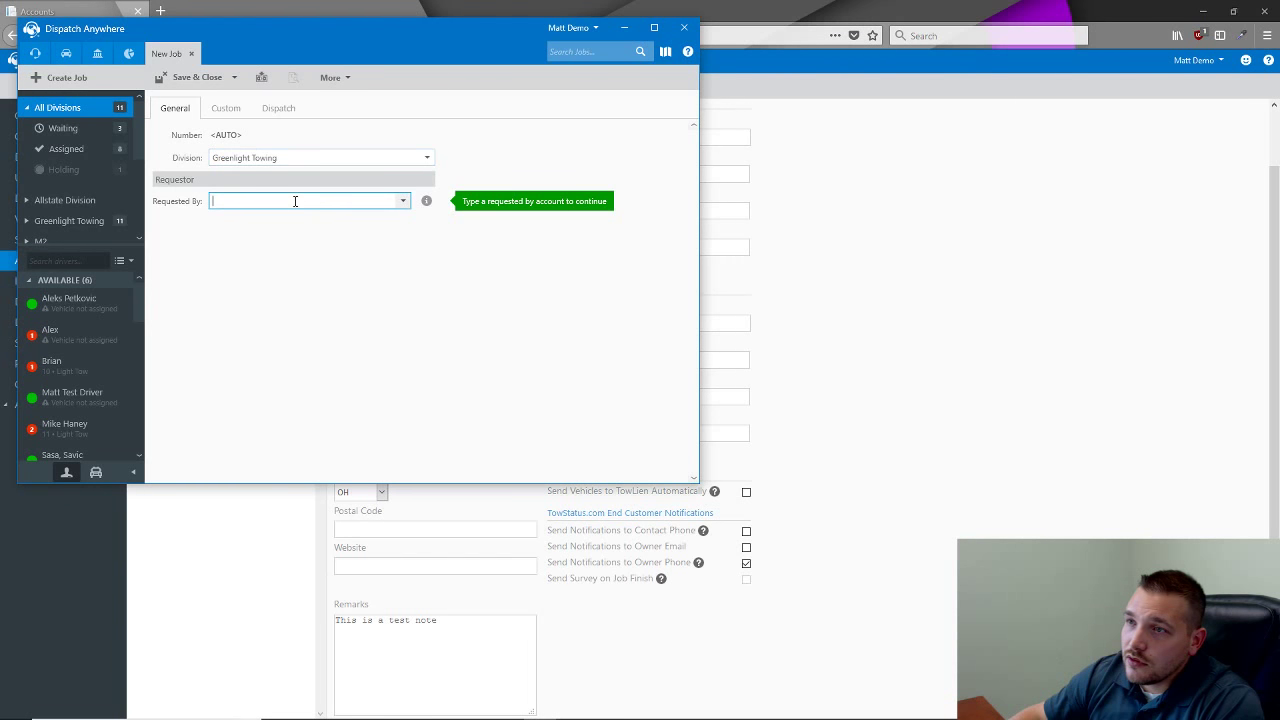
type("Matt")
key("Tab")
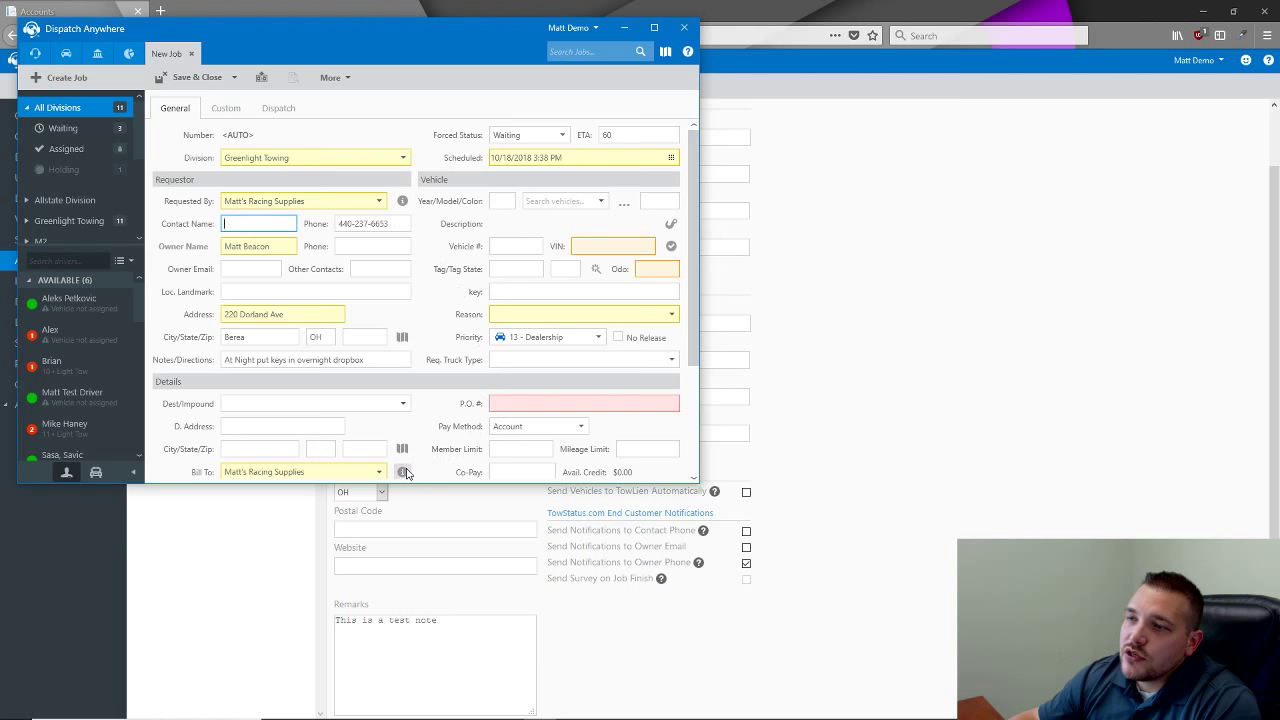
Read Matt's Racing Supplies account information and Bill To remarks, then return to settings.
left_click(402, 201)
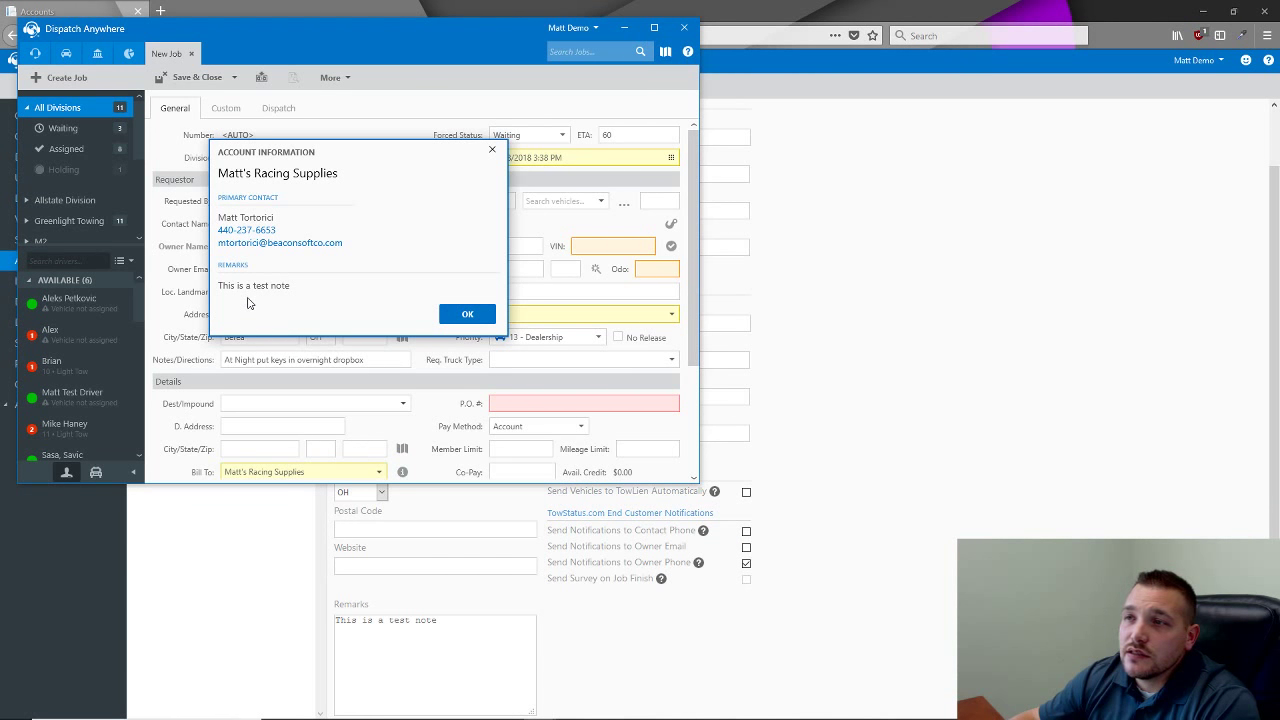
left_click(467, 314)
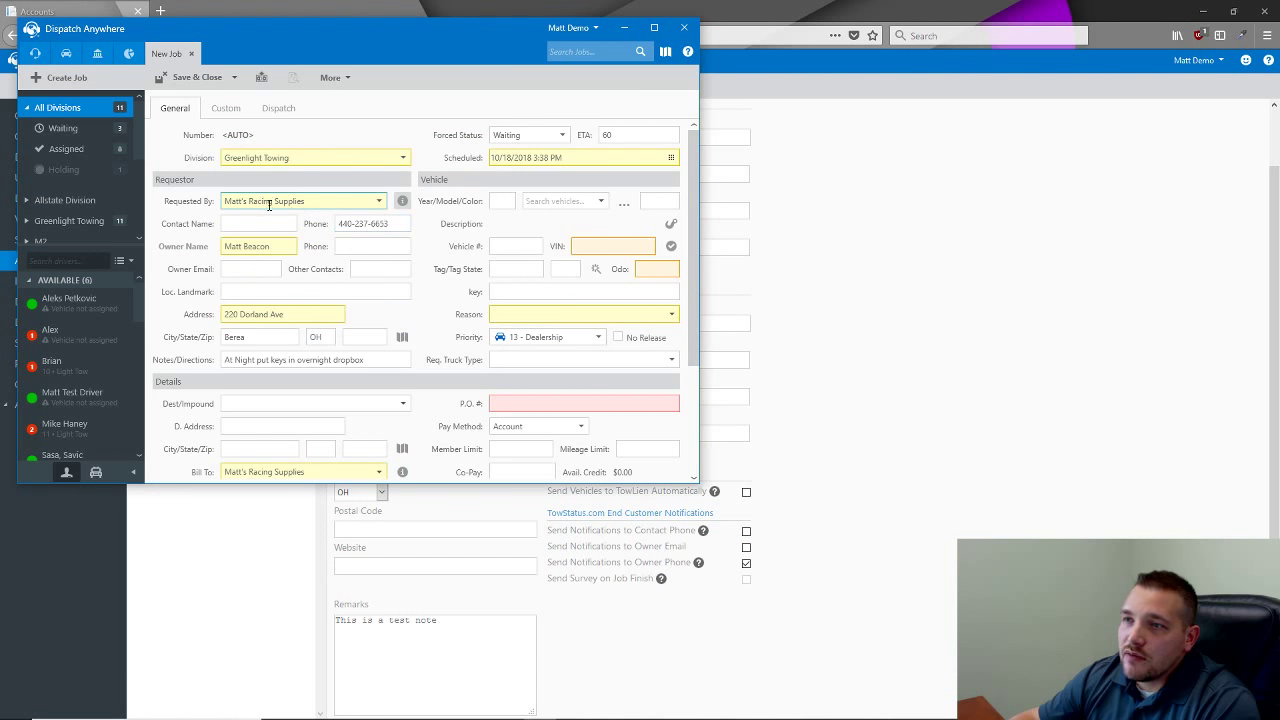
left_click(400, 473)
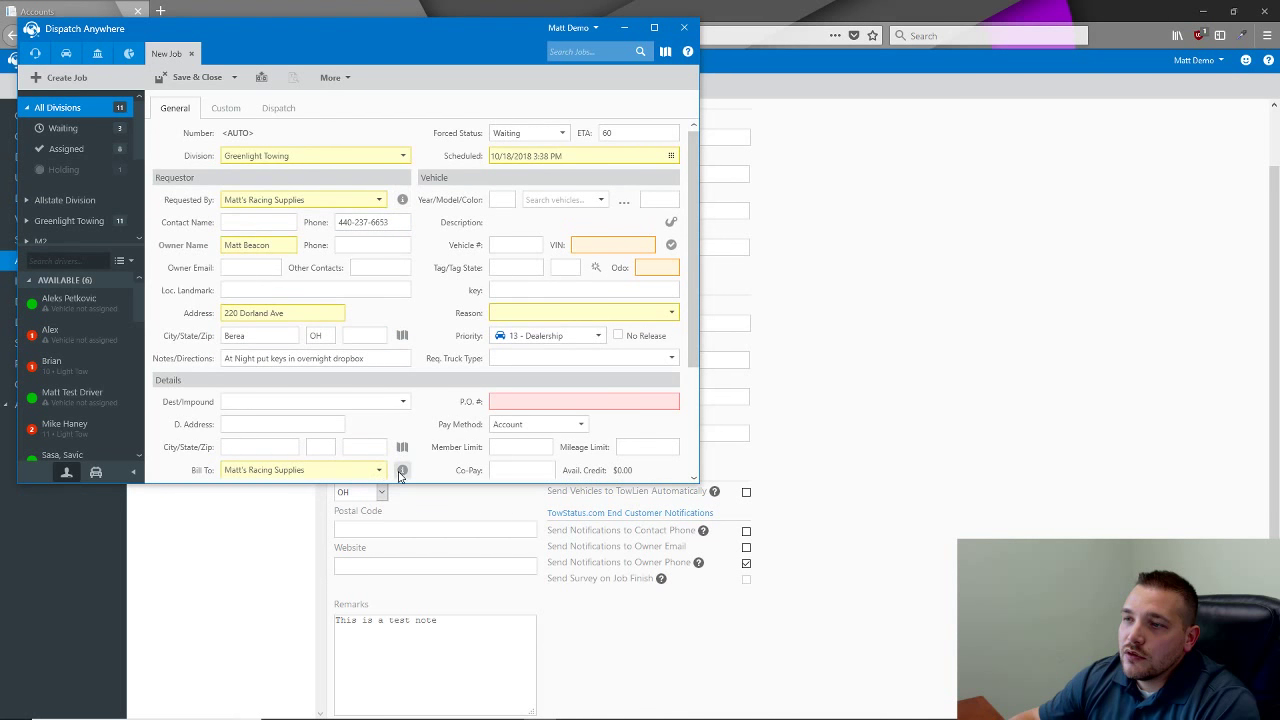
left_click(401, 472)
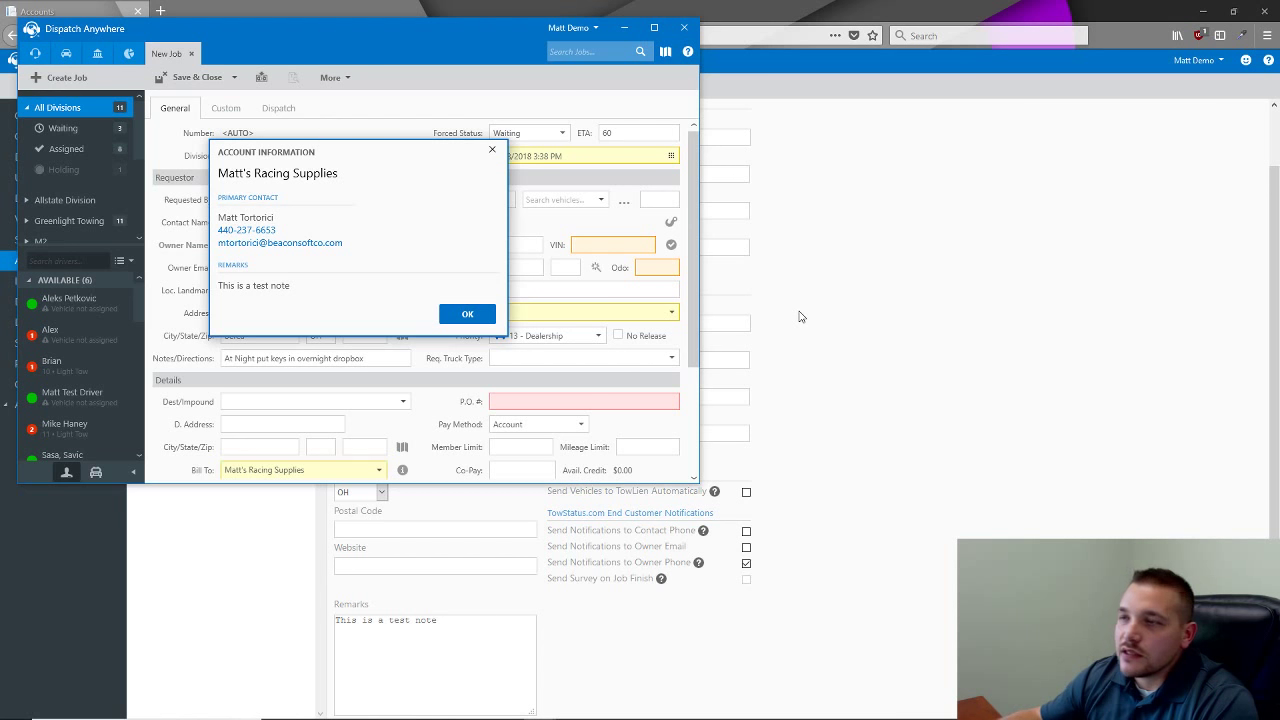
left_click(465, 314)
left_click(893, 316)
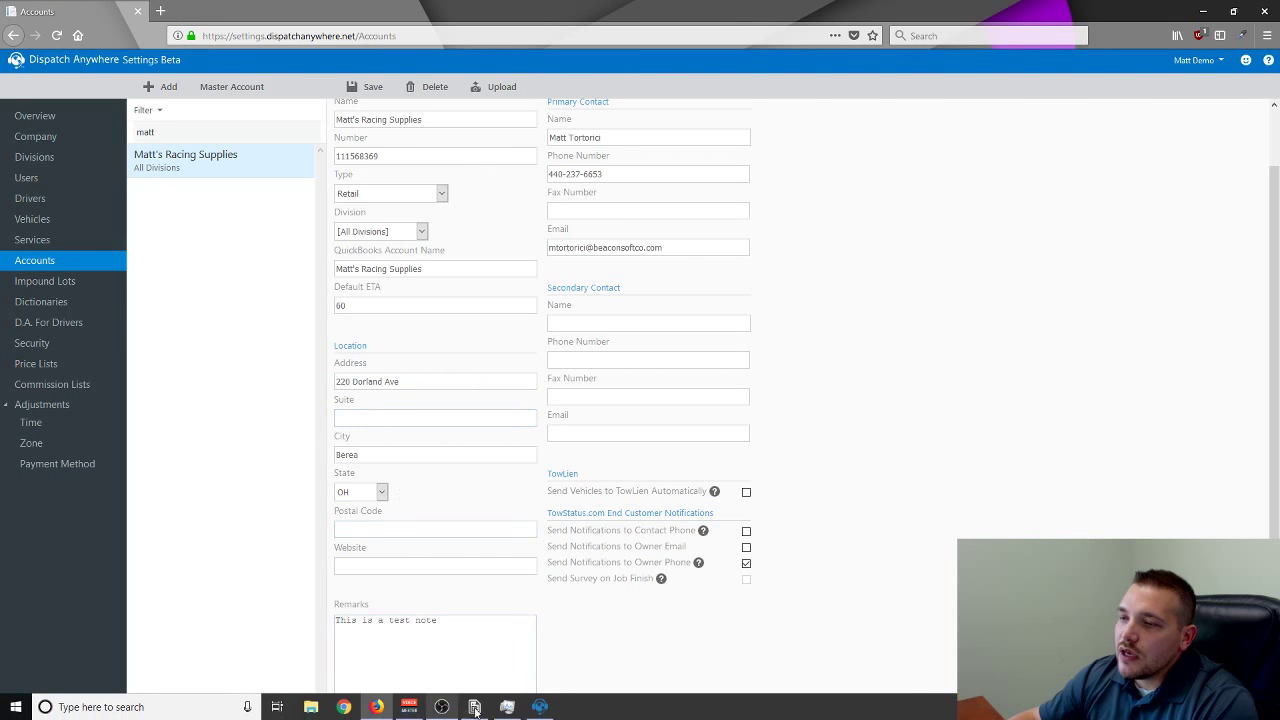
Set the job's Dest/Impound to Matt's Racing Supplies and compare the account's stored street address.
left_click(540, 713)
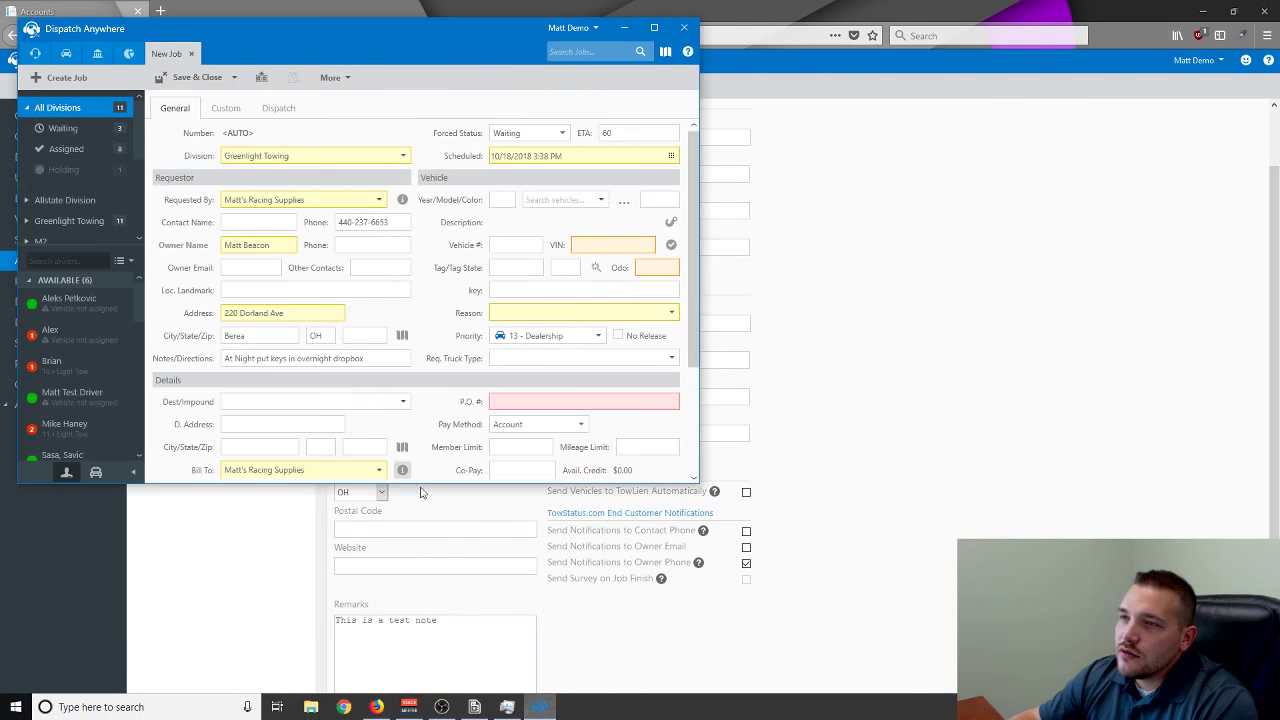
left_click(256, 402)
type("Matt's Racing Supplies")
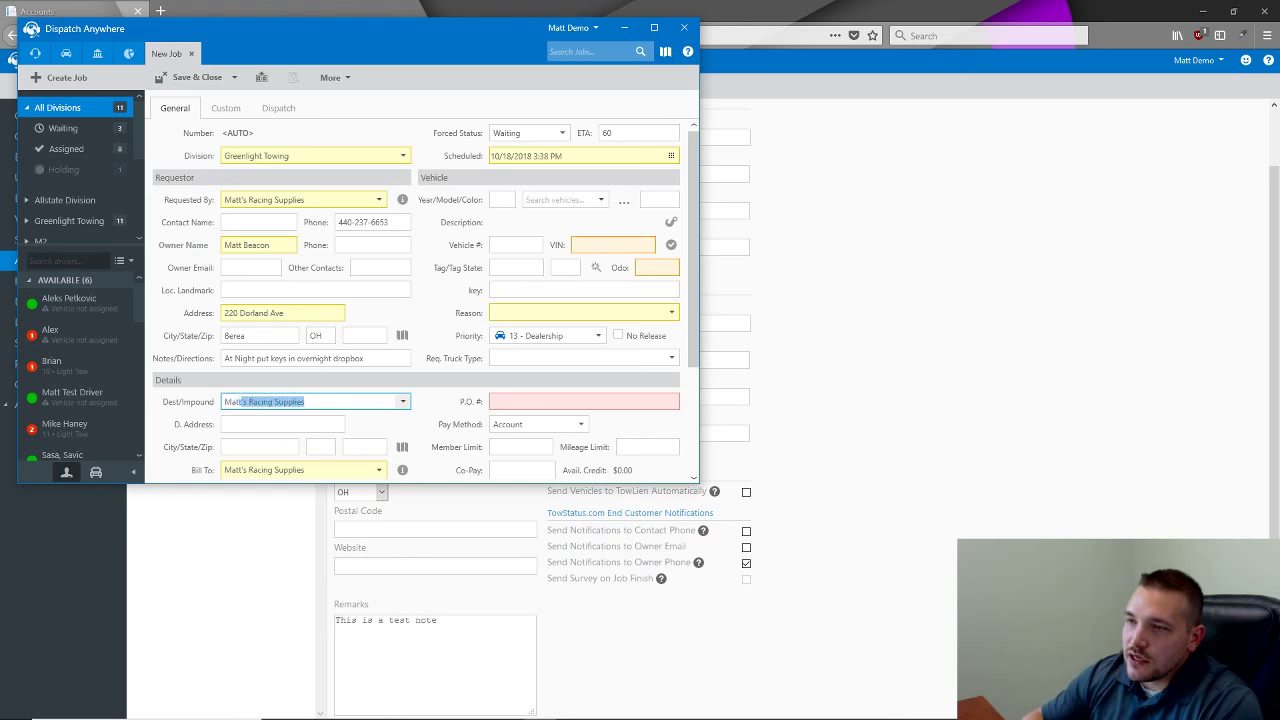
key("Tab")
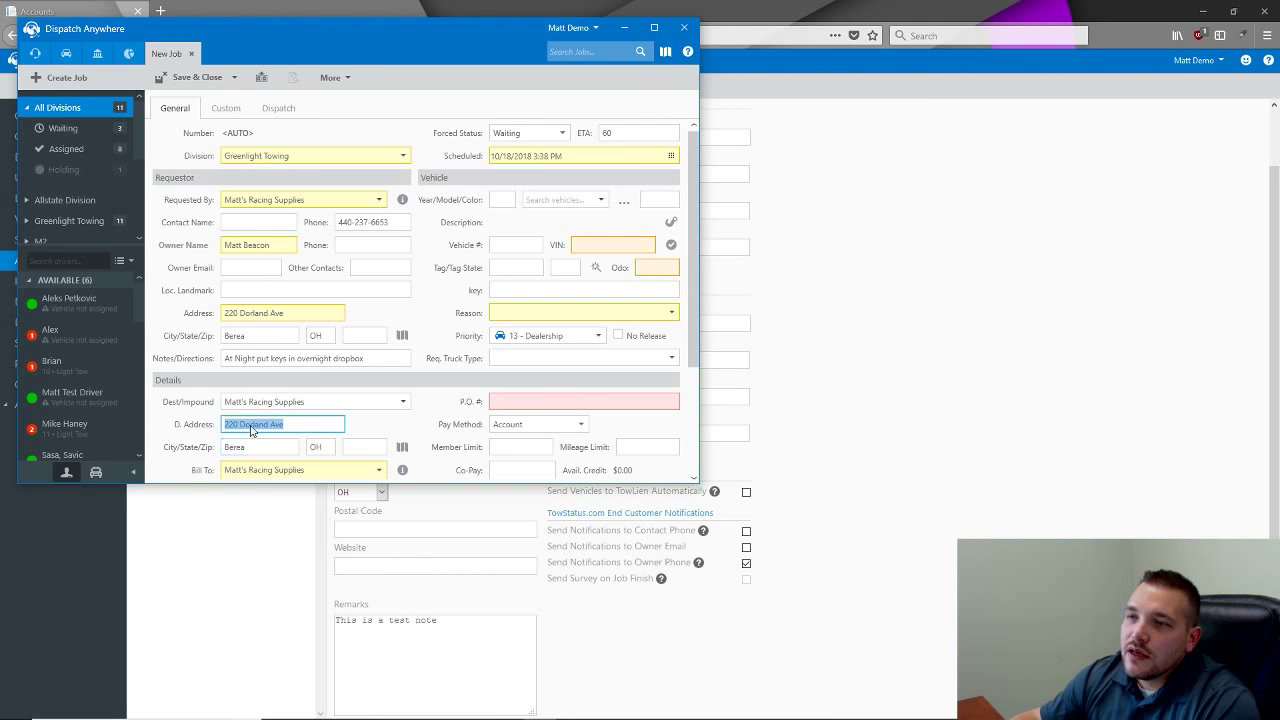
left_click(827, 411)
left_click(399, 381)
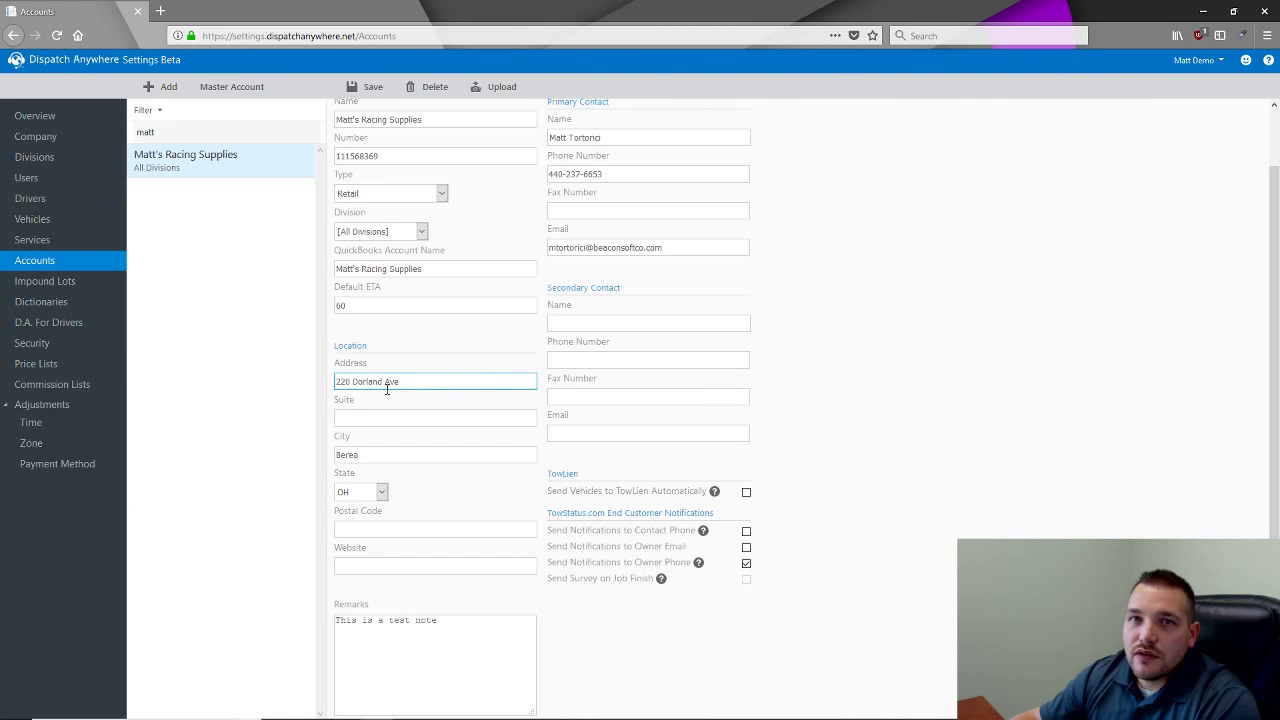
left_click(540, 707)
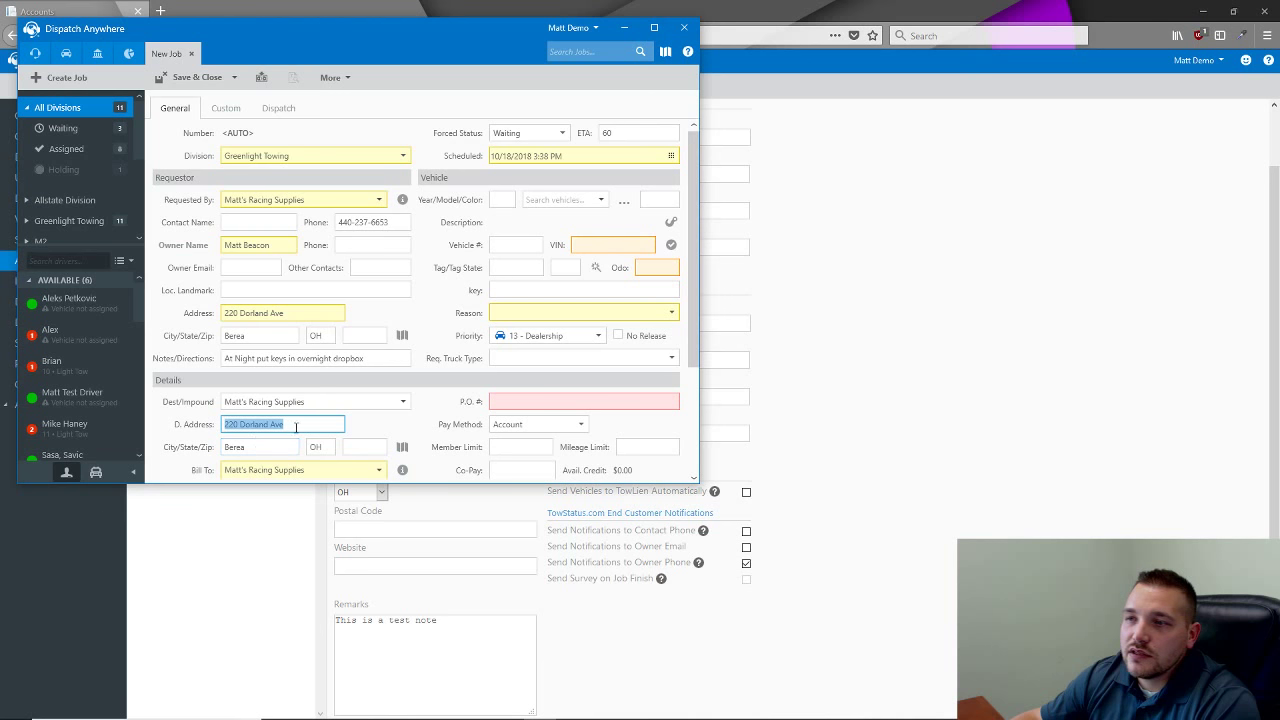
left_click_drag(294, 427, 178, 424)
type("220 Dorl")
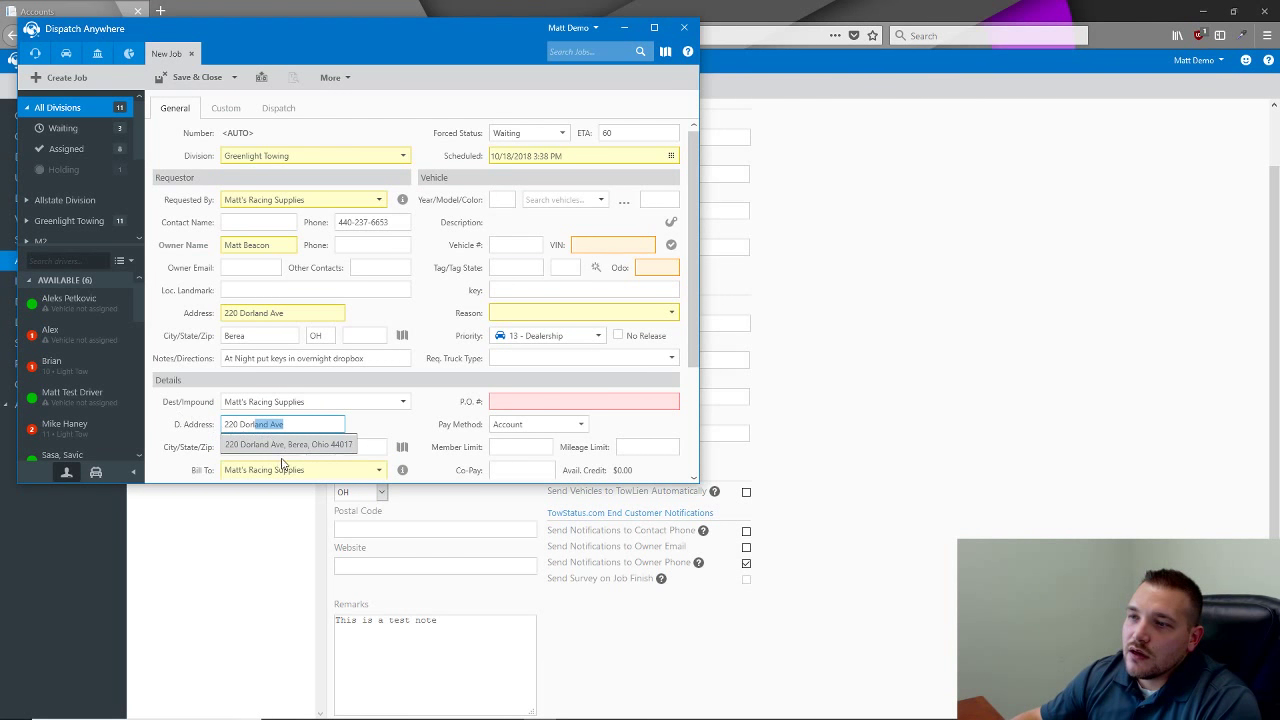
left_click(282, 446)
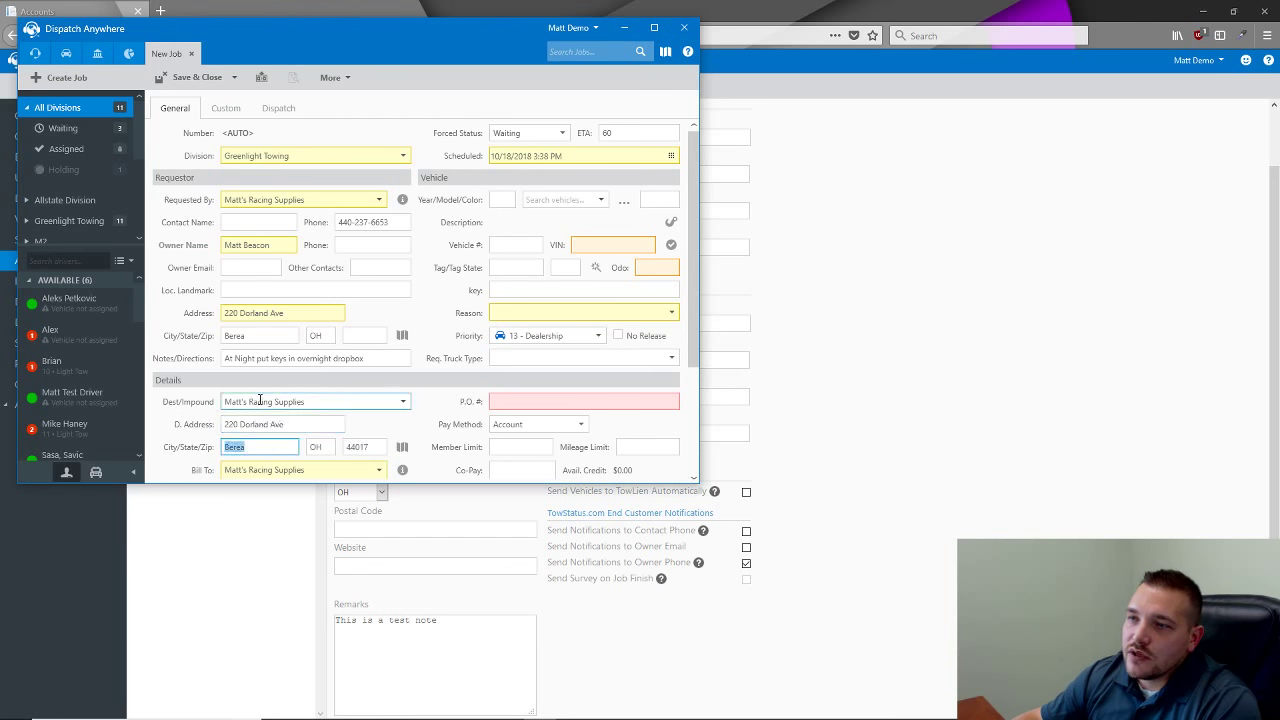
left_click(832, 465)
left_click(410, 410)
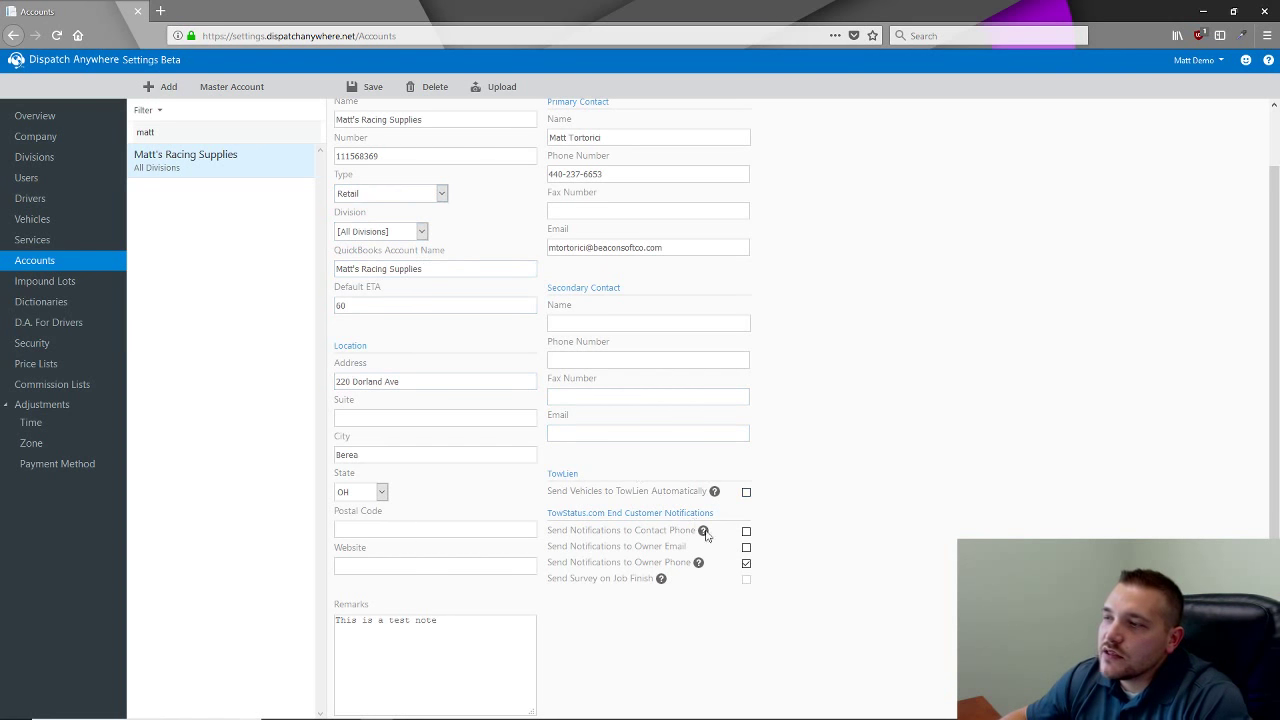
Enable Contact Phone and Owner Phone notifications, leave TowLien auto-send off, and return to the new job.
left_click(746, 492)
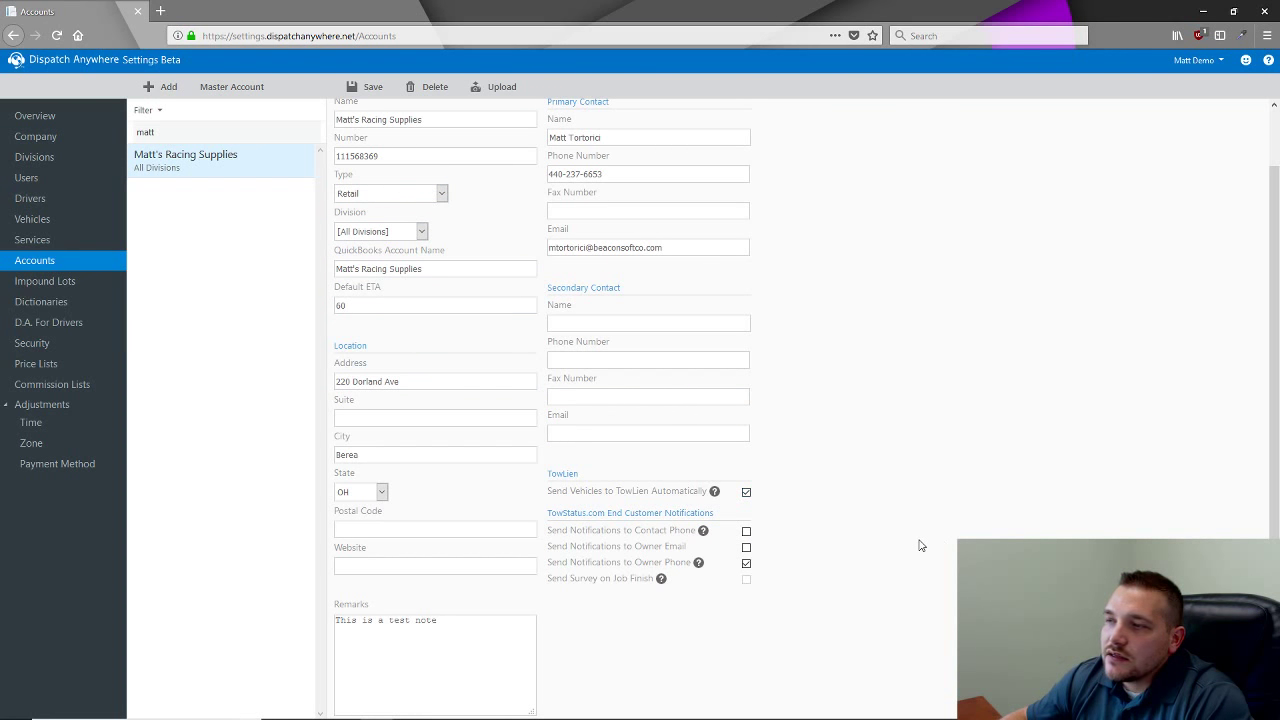
left_click(746, 492)
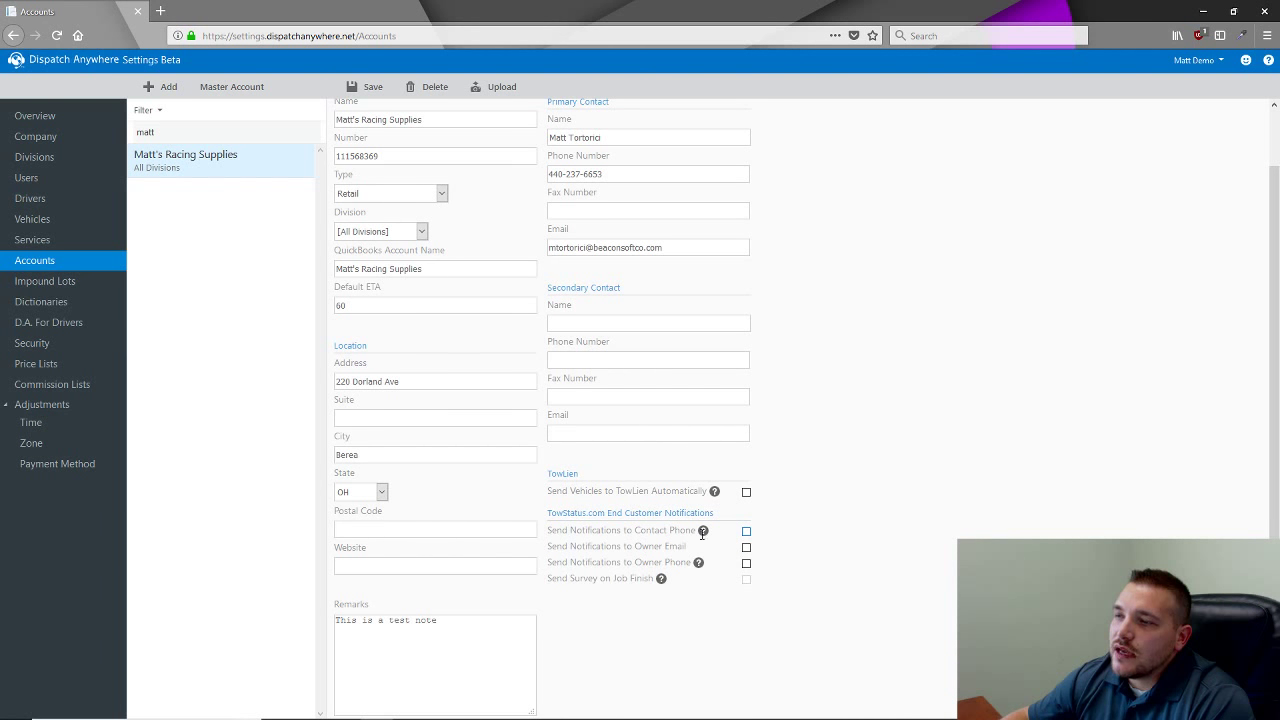
left_click(746, 533)
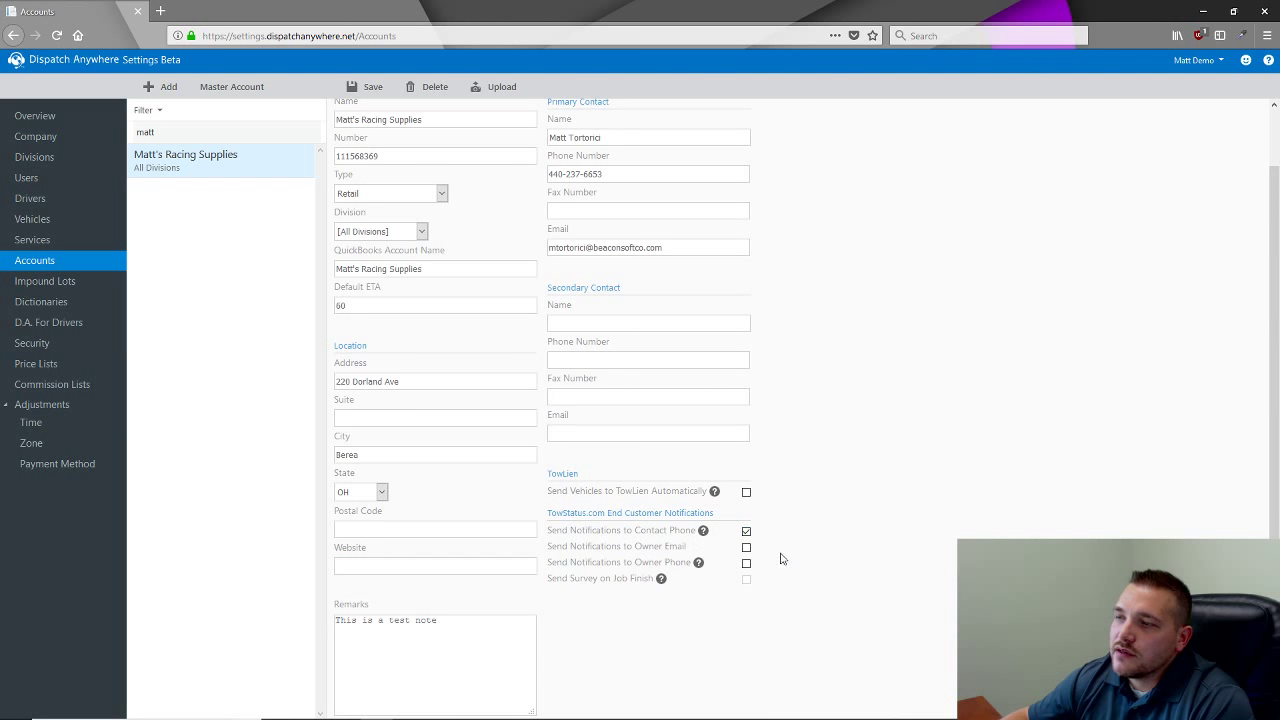
left_click(746, 563)
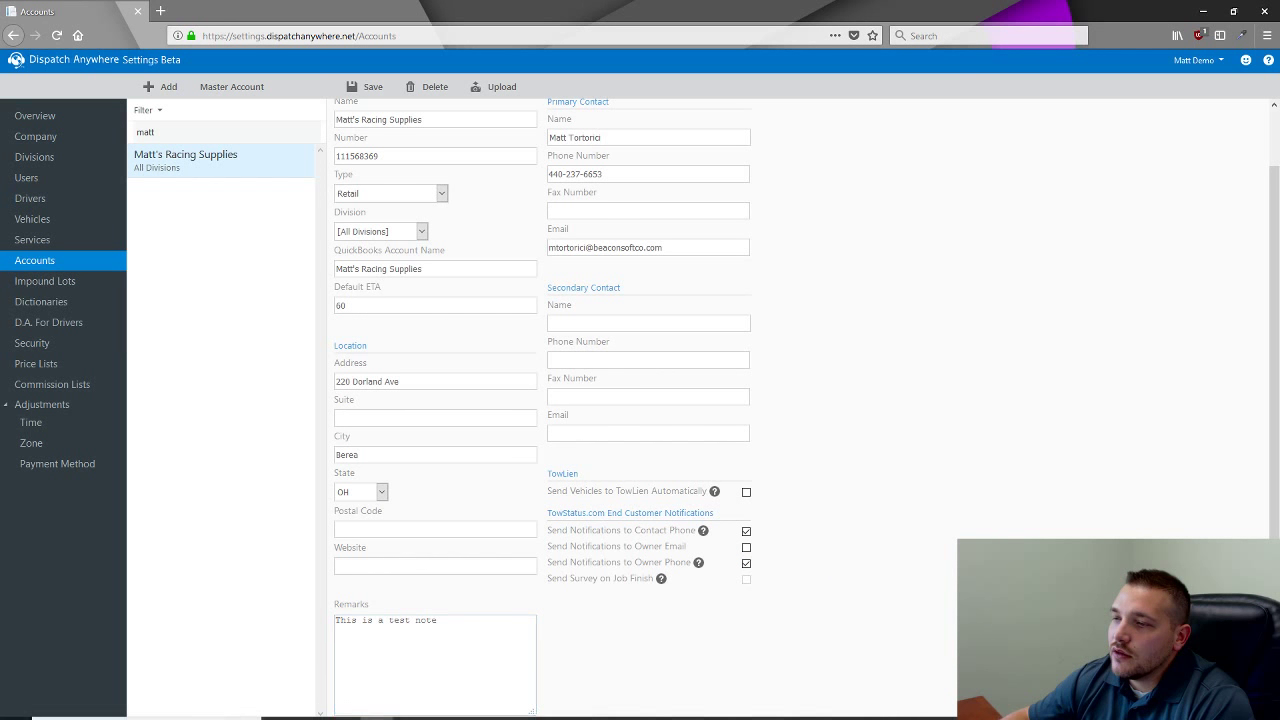
left_click(542, 712)
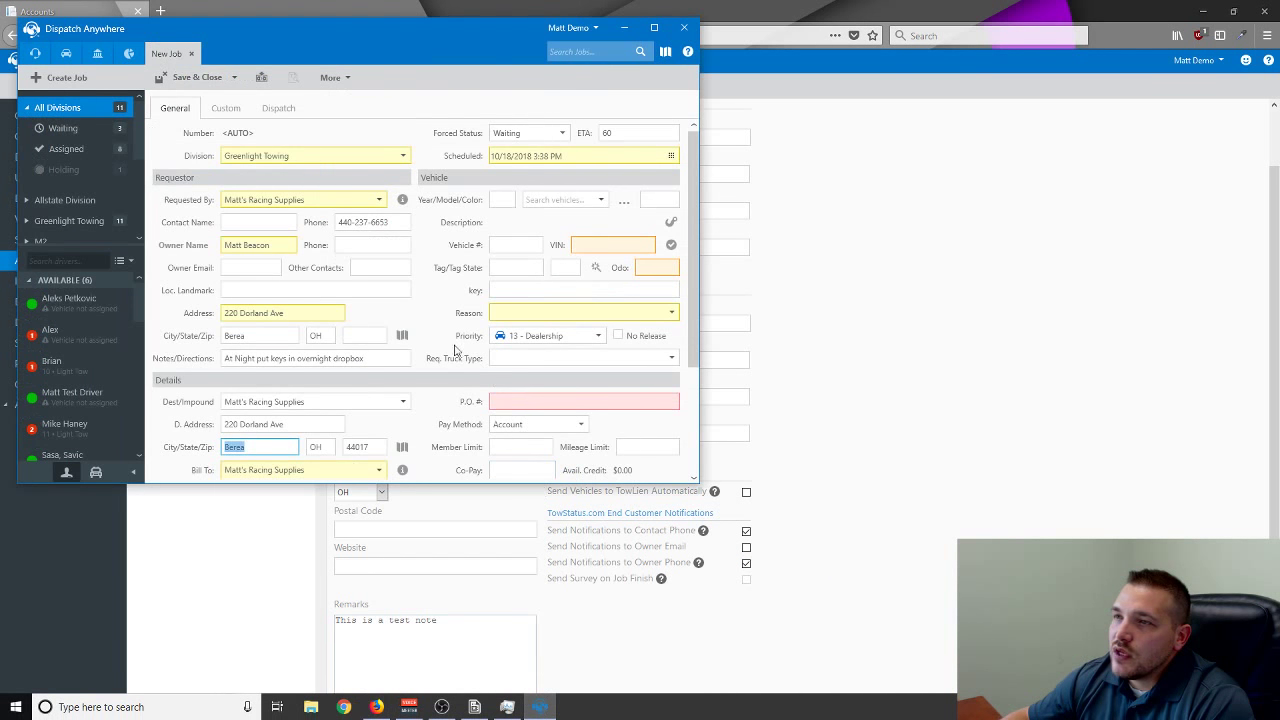
Compare the job's owner phone field with the settings, then uncheck Contact Phone and Owner Phone notifications.
left_click(367, 243)
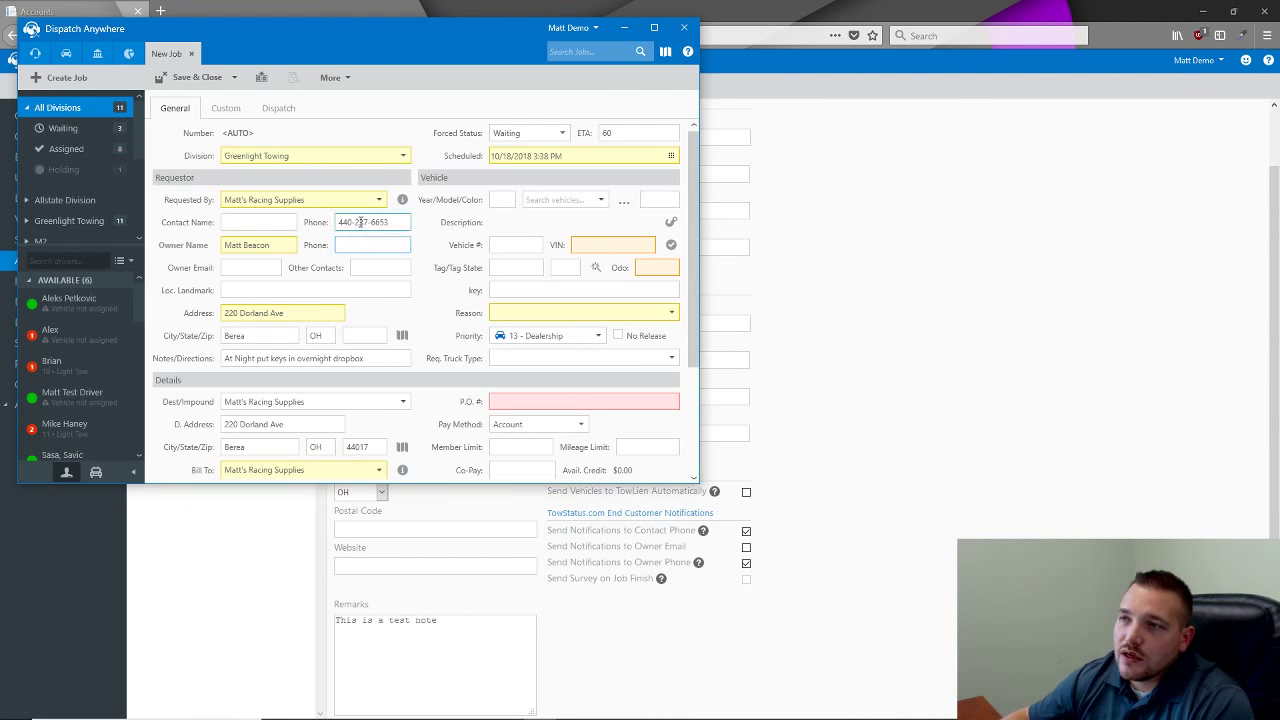
left_click(814, 518)
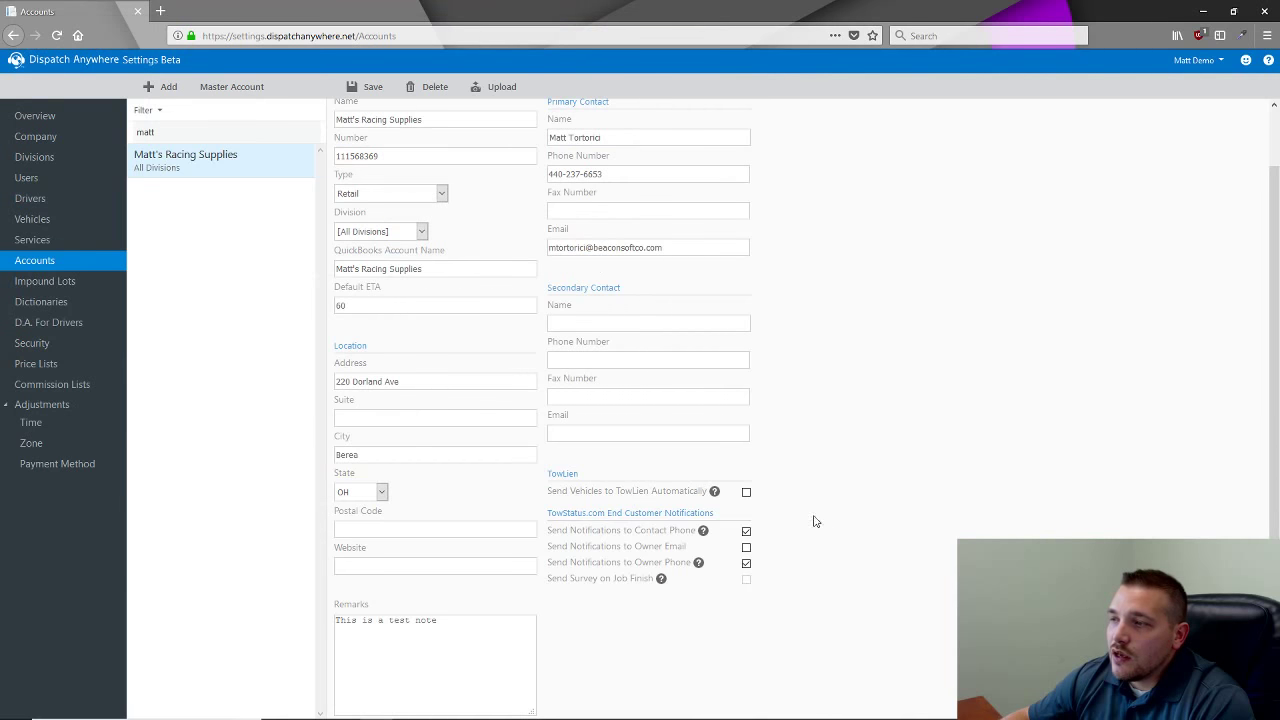
left_click(746, 532)
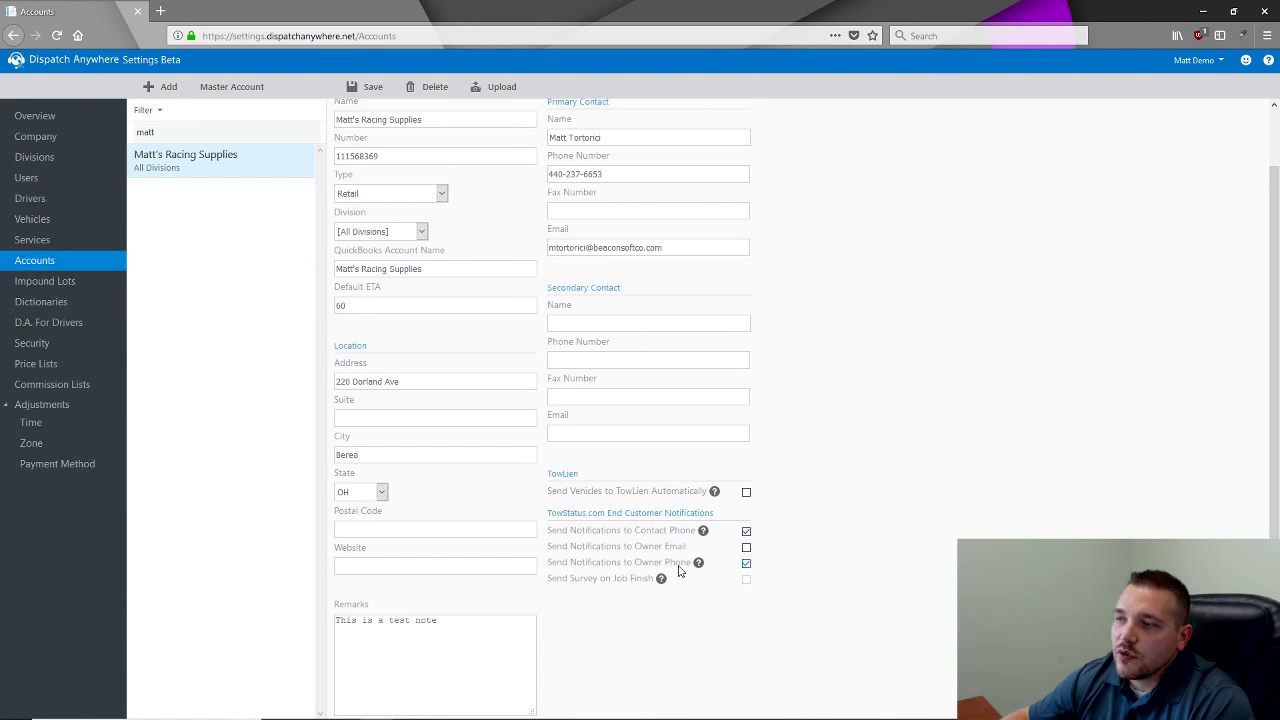
left_click(746, 533)
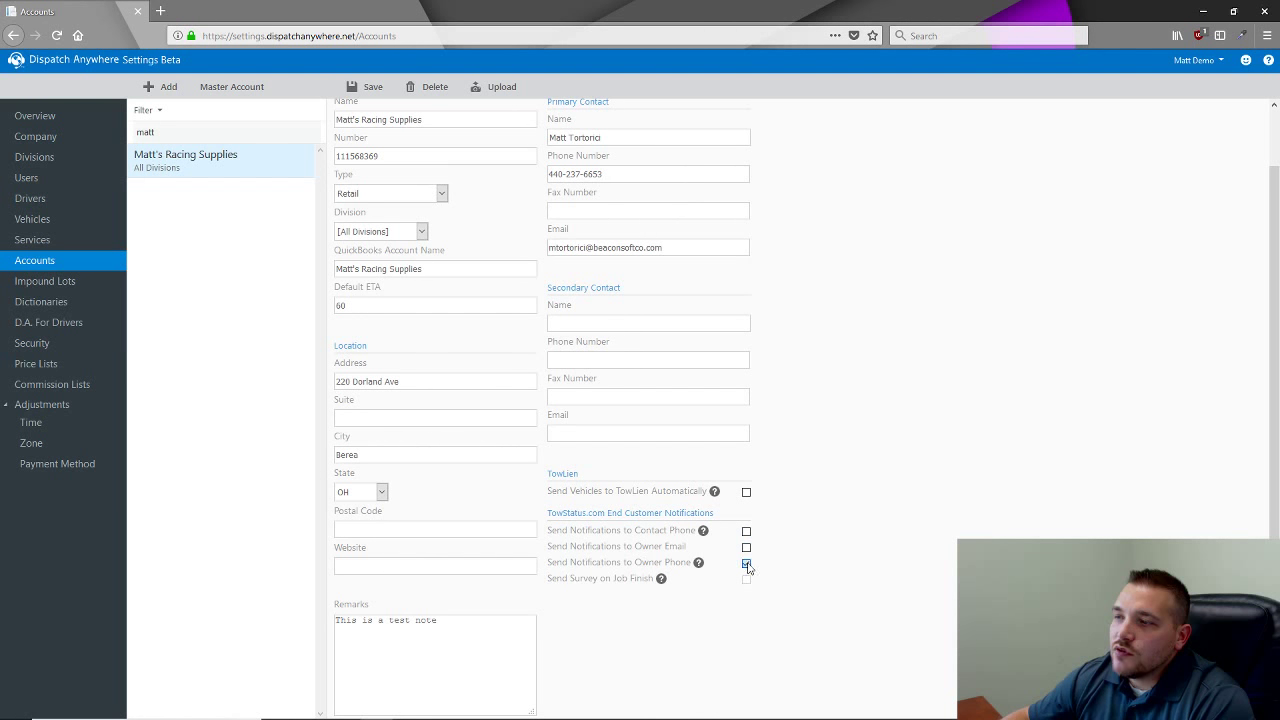
left_click(747, 563)
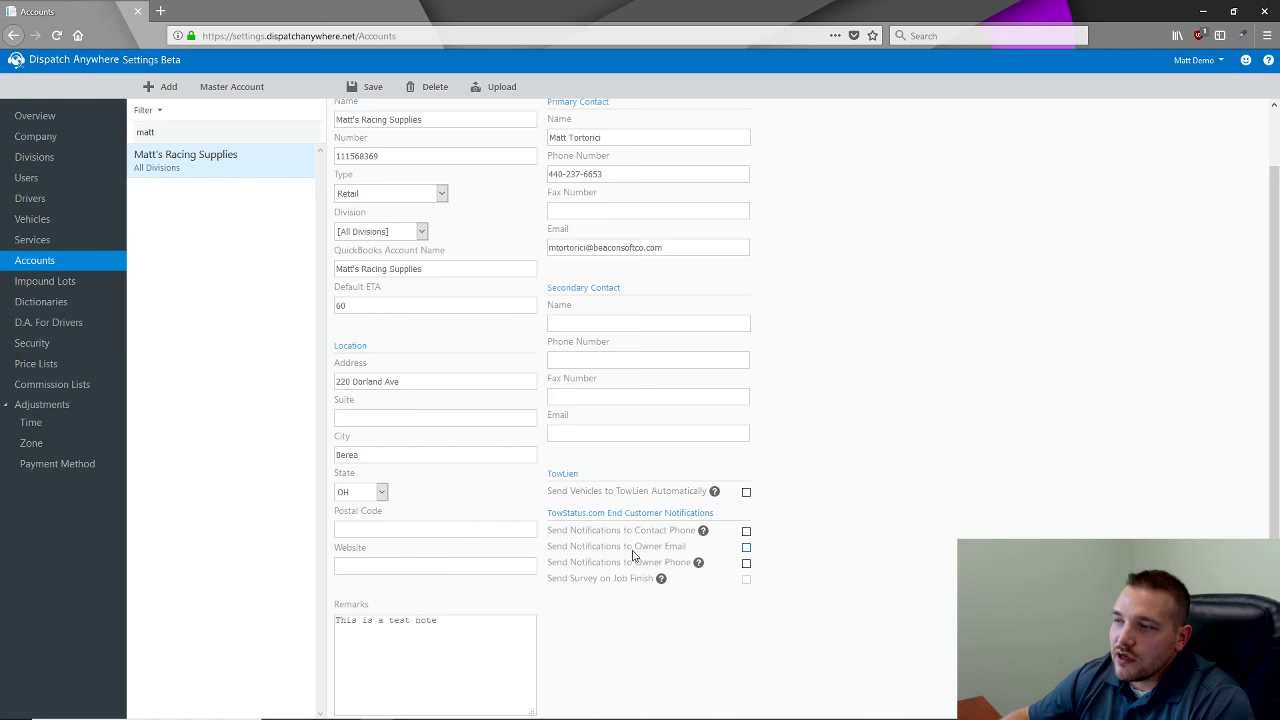
left_click(746, 548)
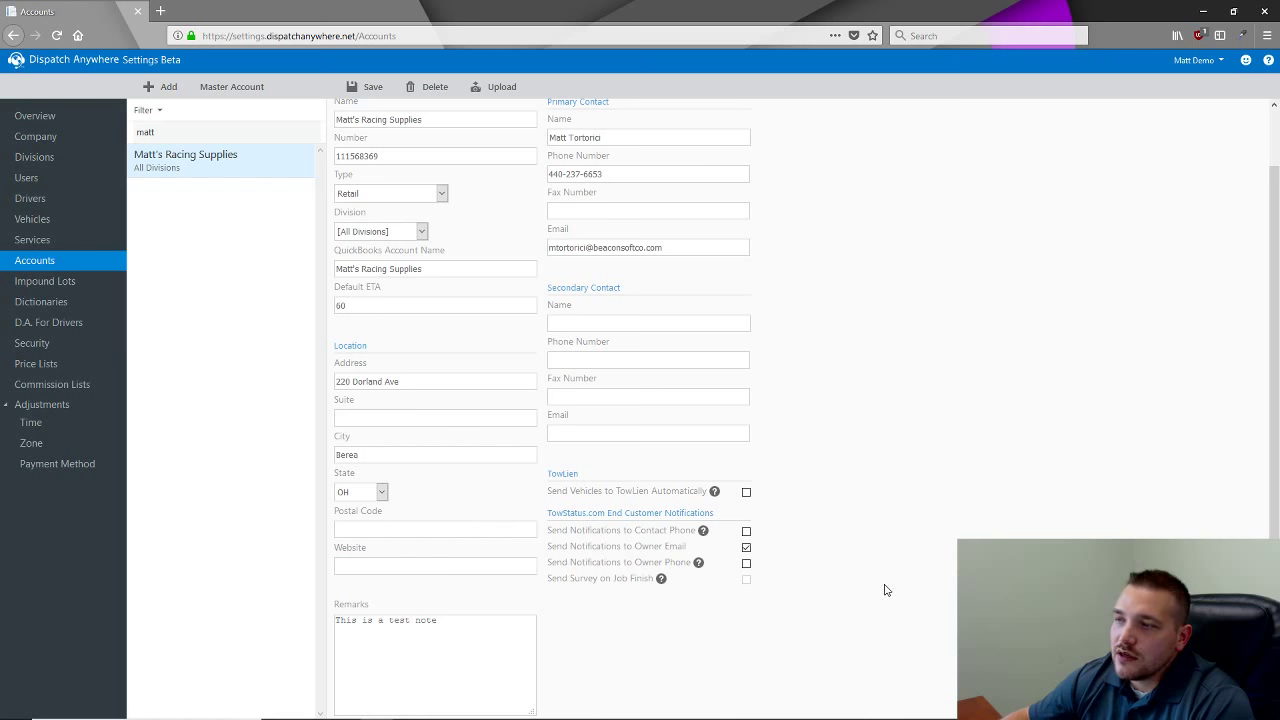
Check the job's owner email field against the settings and leave Owner Email notifications off.
left_click(540, 707)
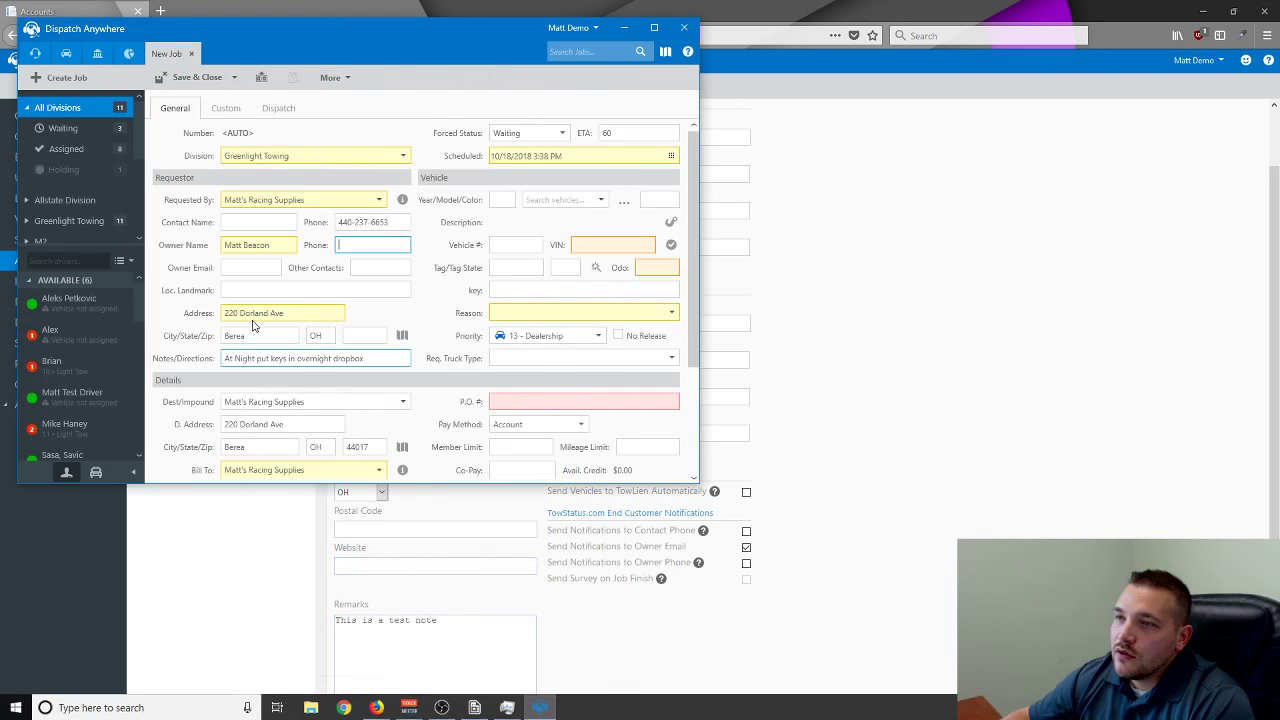
left_click(253, 267)
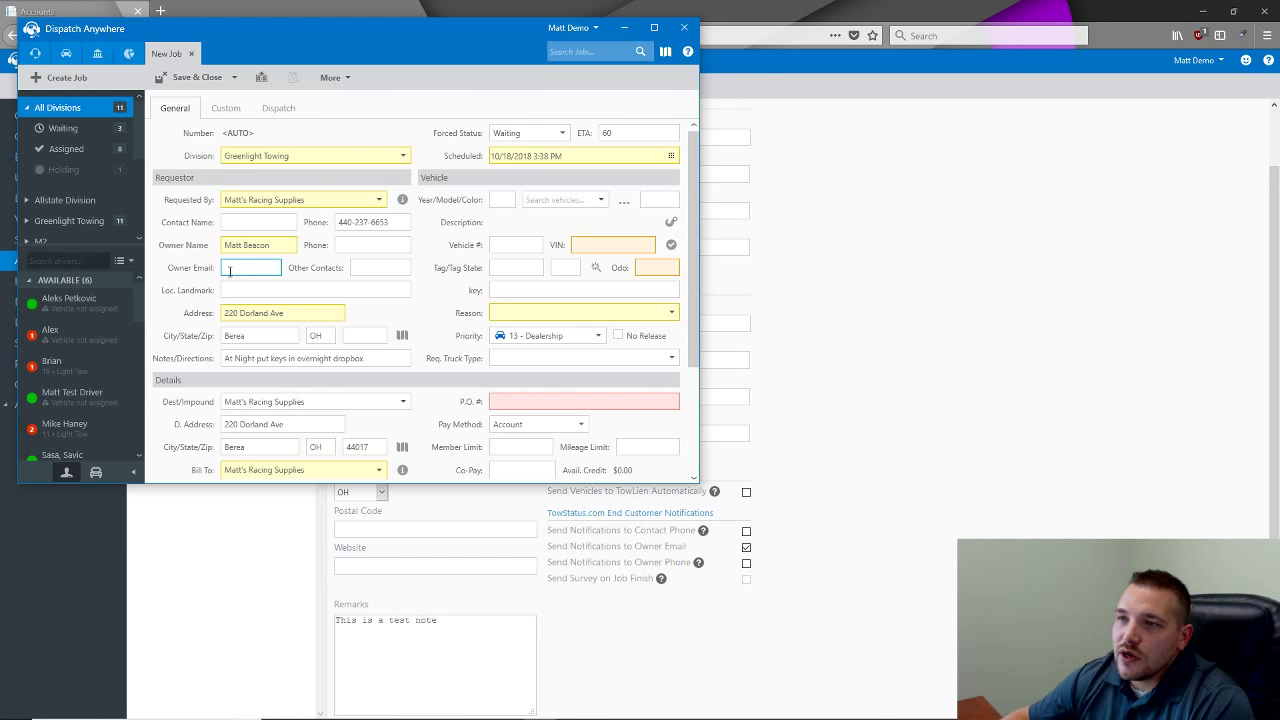
left_click(853, 477)
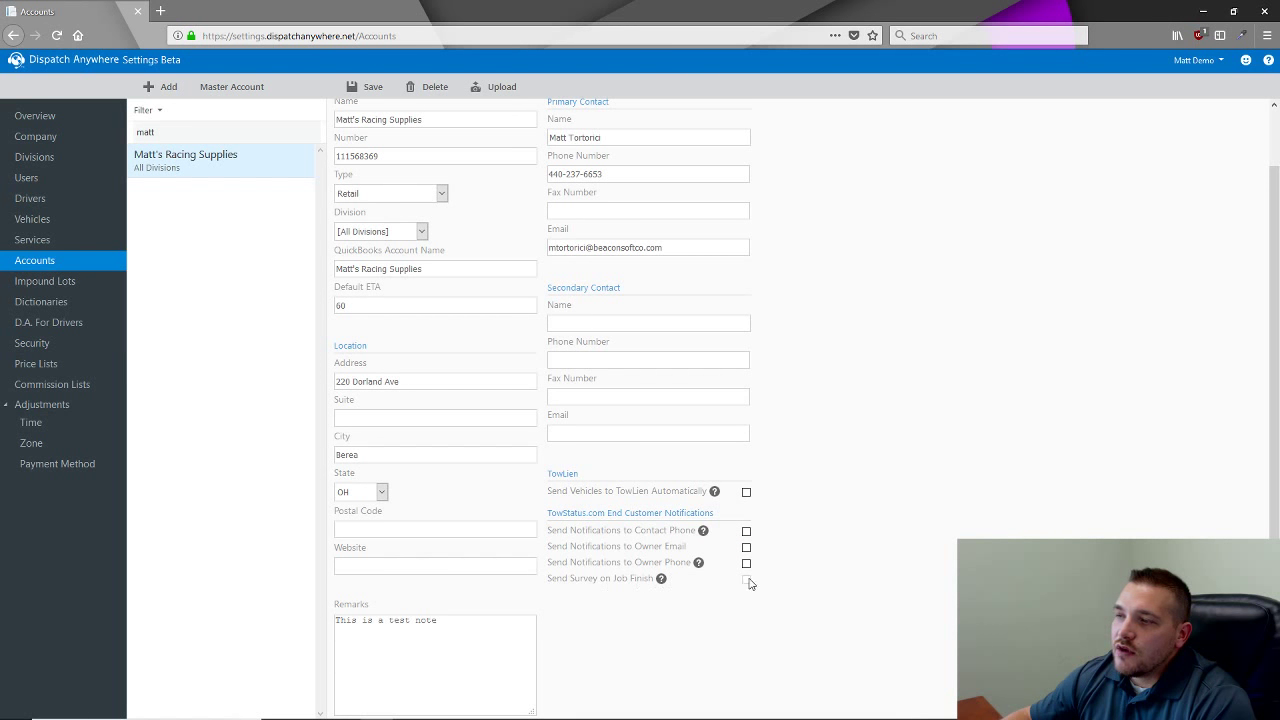
left_click(497, 458)
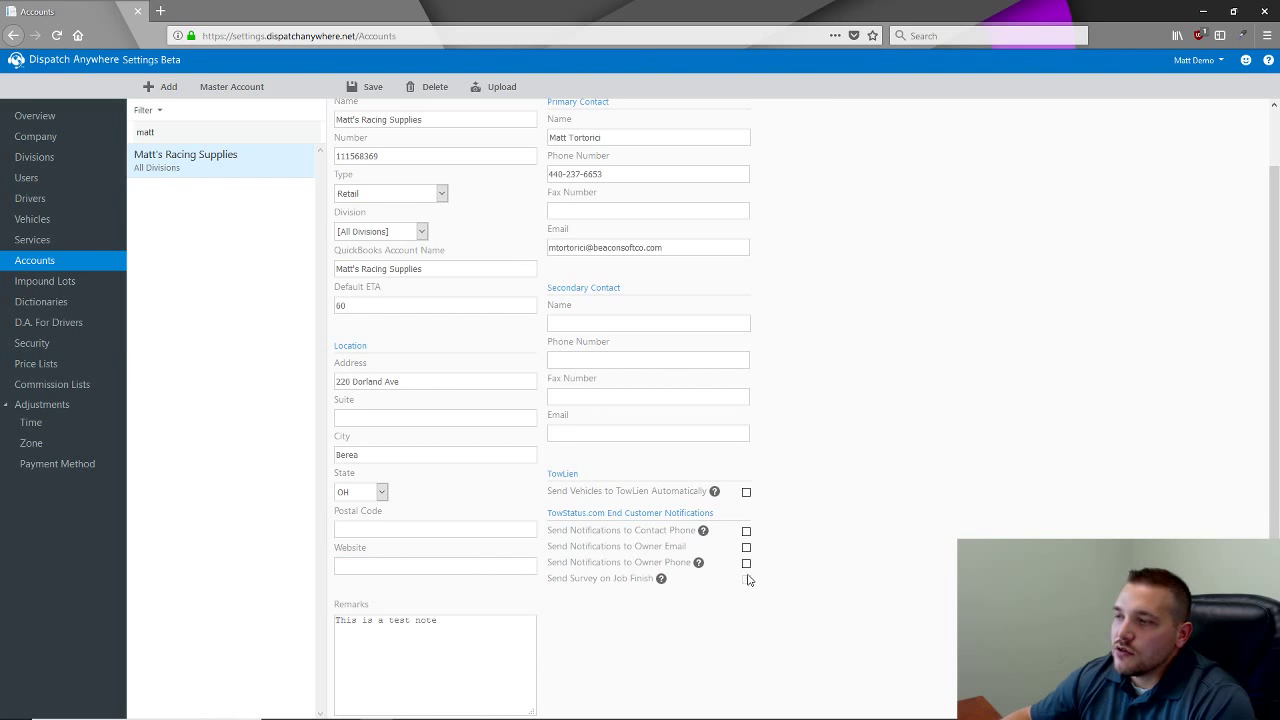
scroll(830, 475, "up", 1)
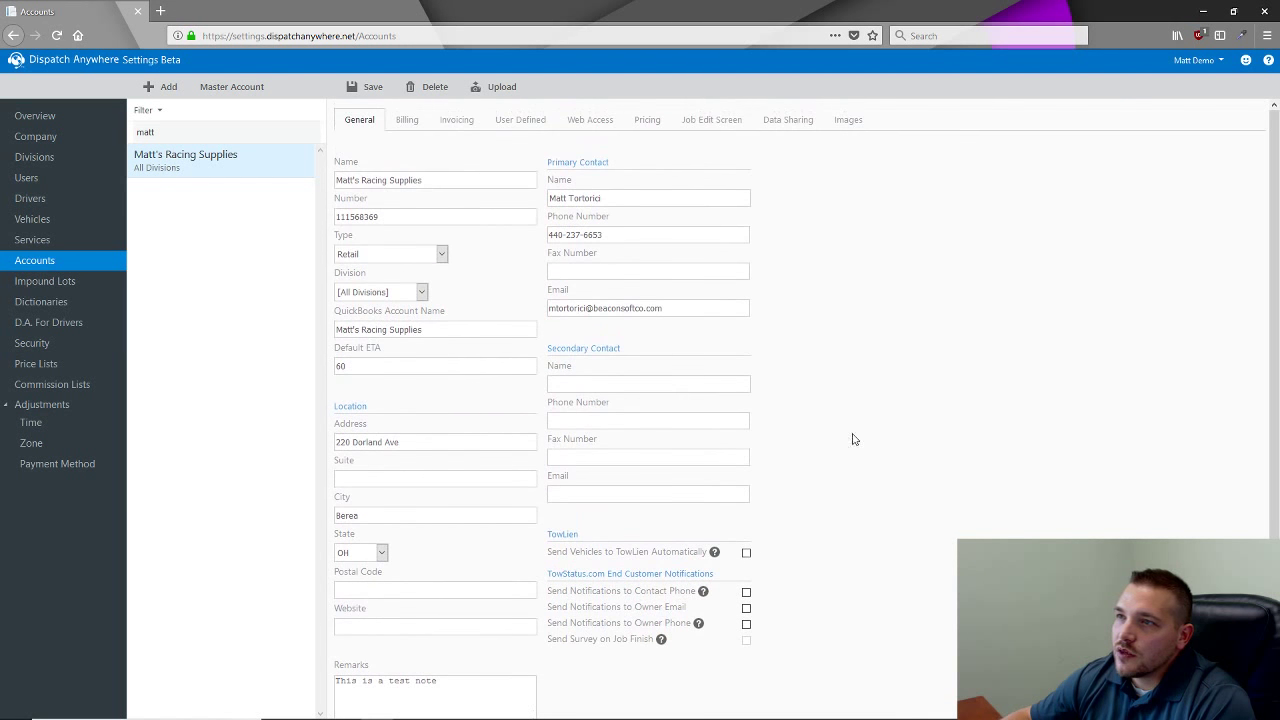
Review the Billing tab: TowMagic Contractor Id, 30-day credit period, credit limit, Gold Level rating, and dates.
left_click(408, 124)
key("Tab")
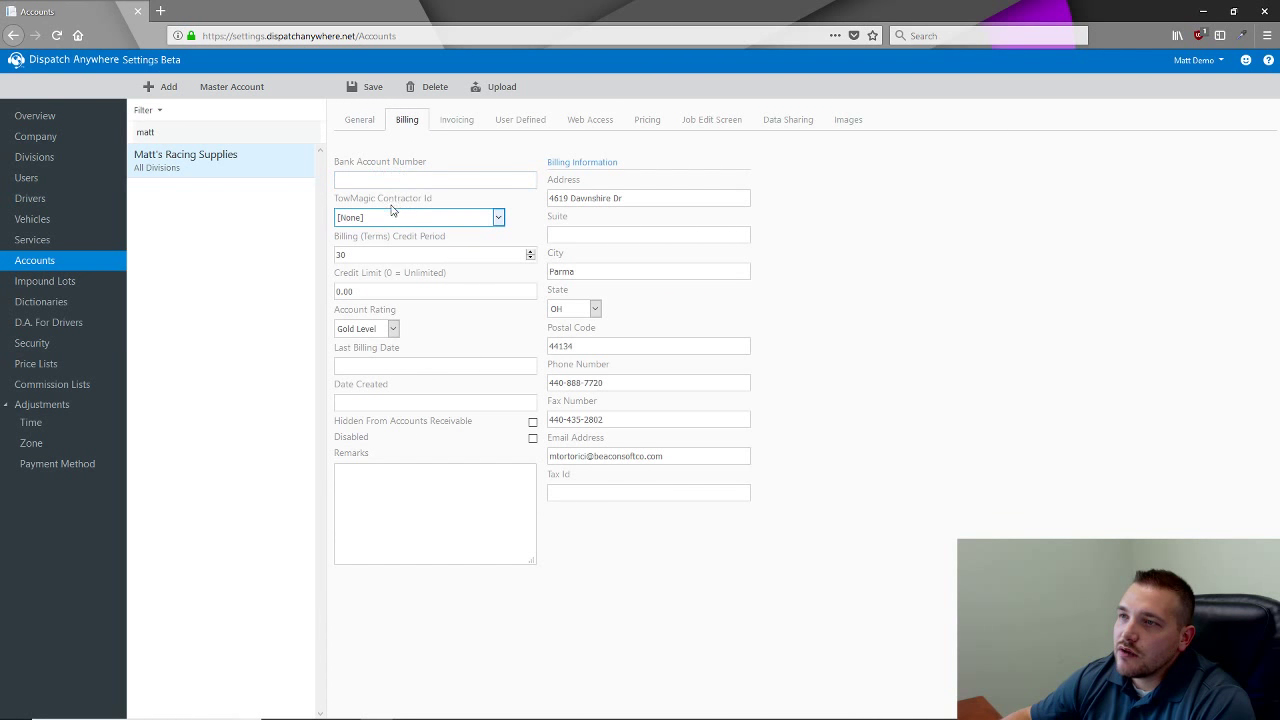
left_click(498, 218)
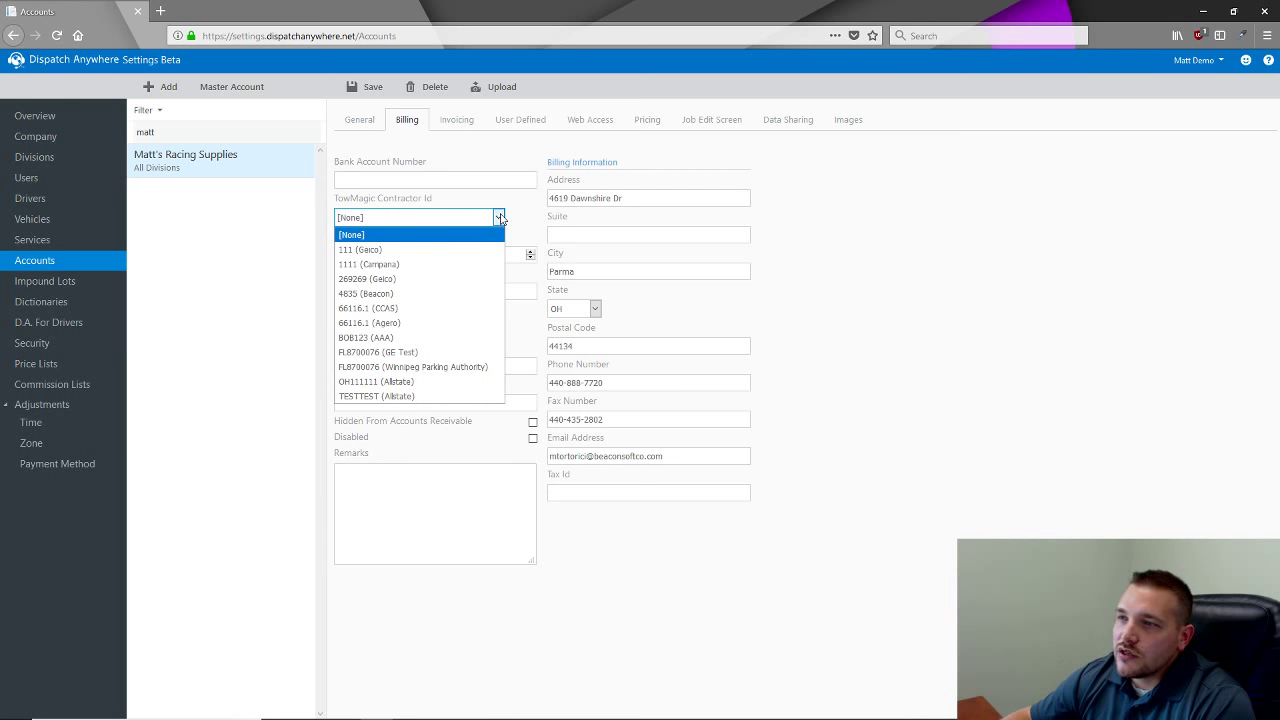
left_click(497, 218)
left_click(408, 218)
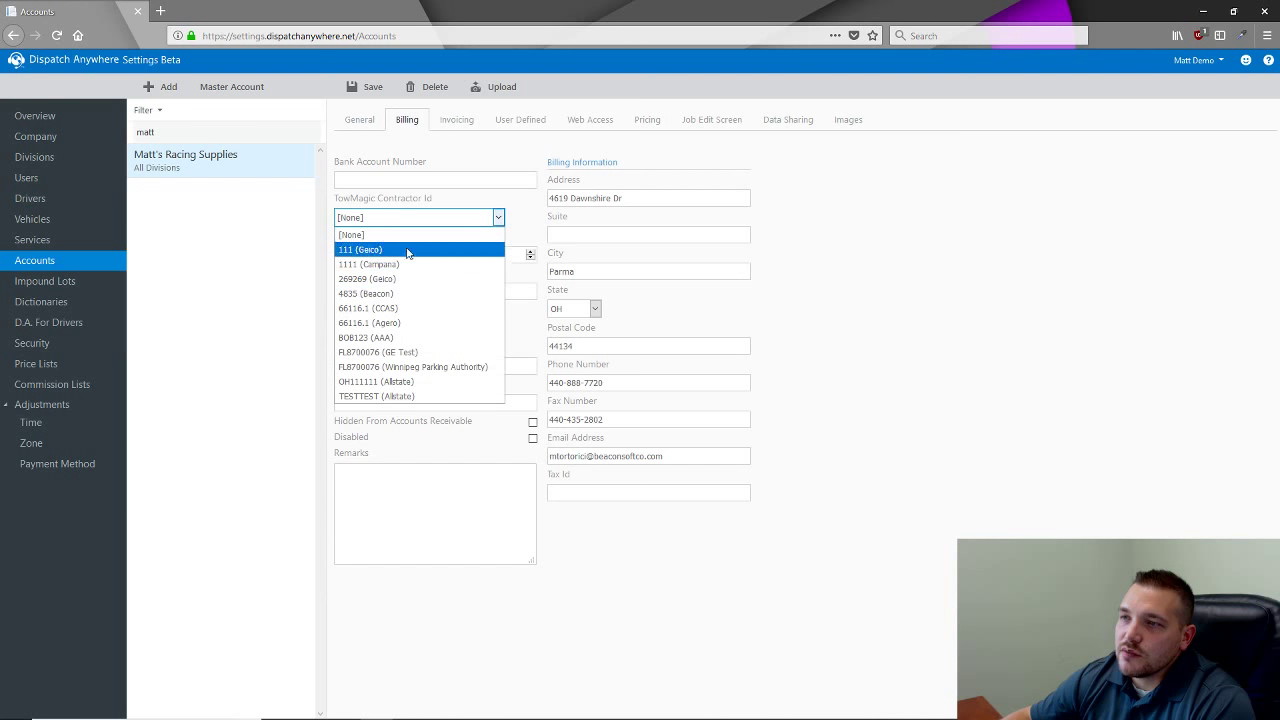
left_click(497, 218)
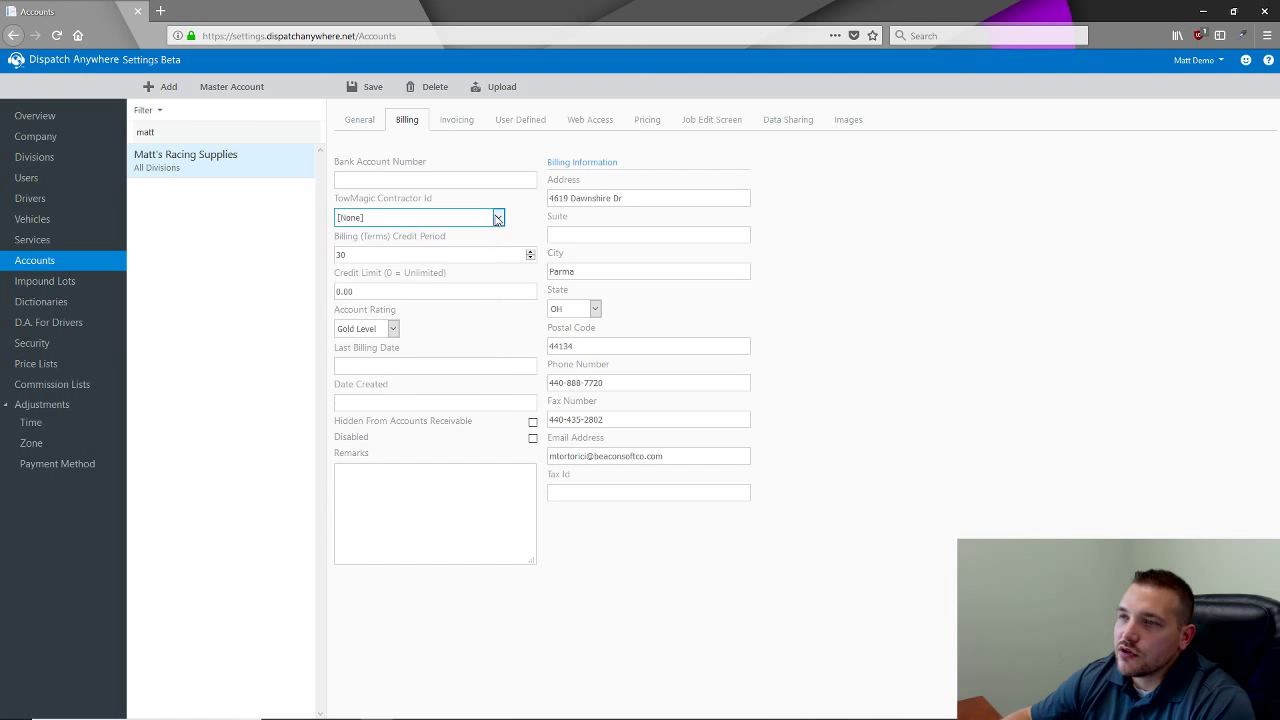
left_click(422, 254)
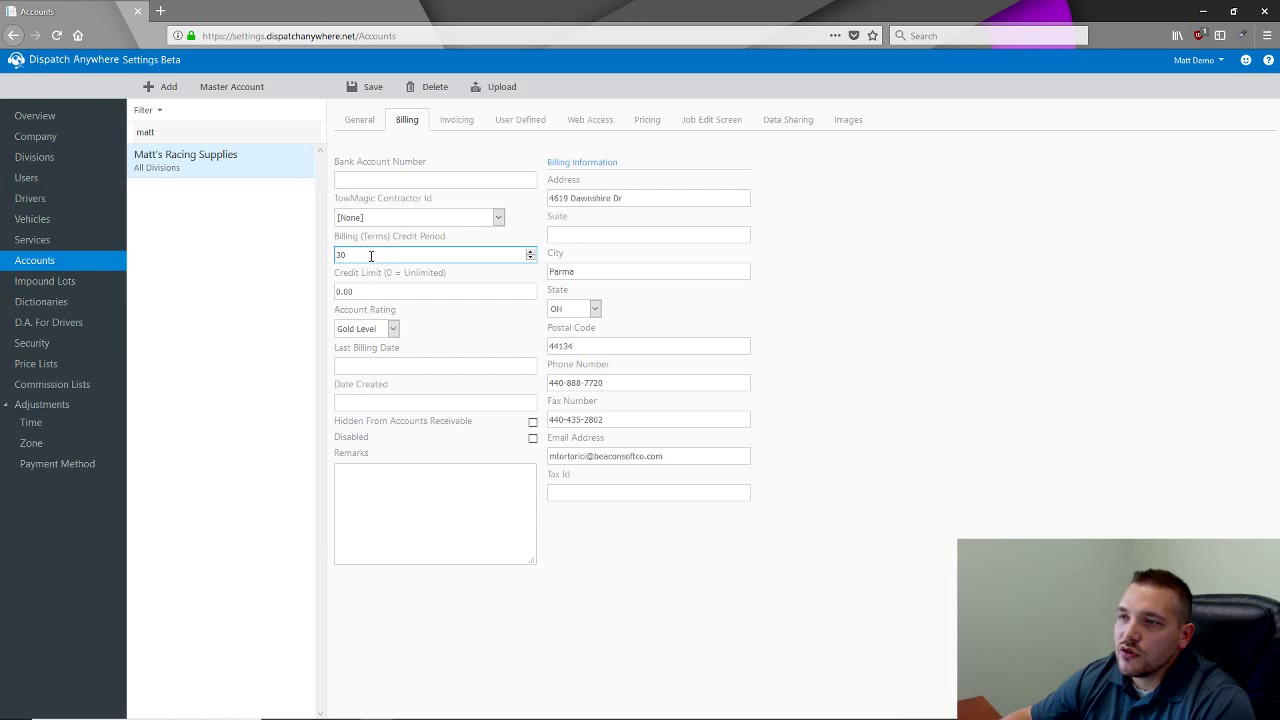
left_click(371, 293)
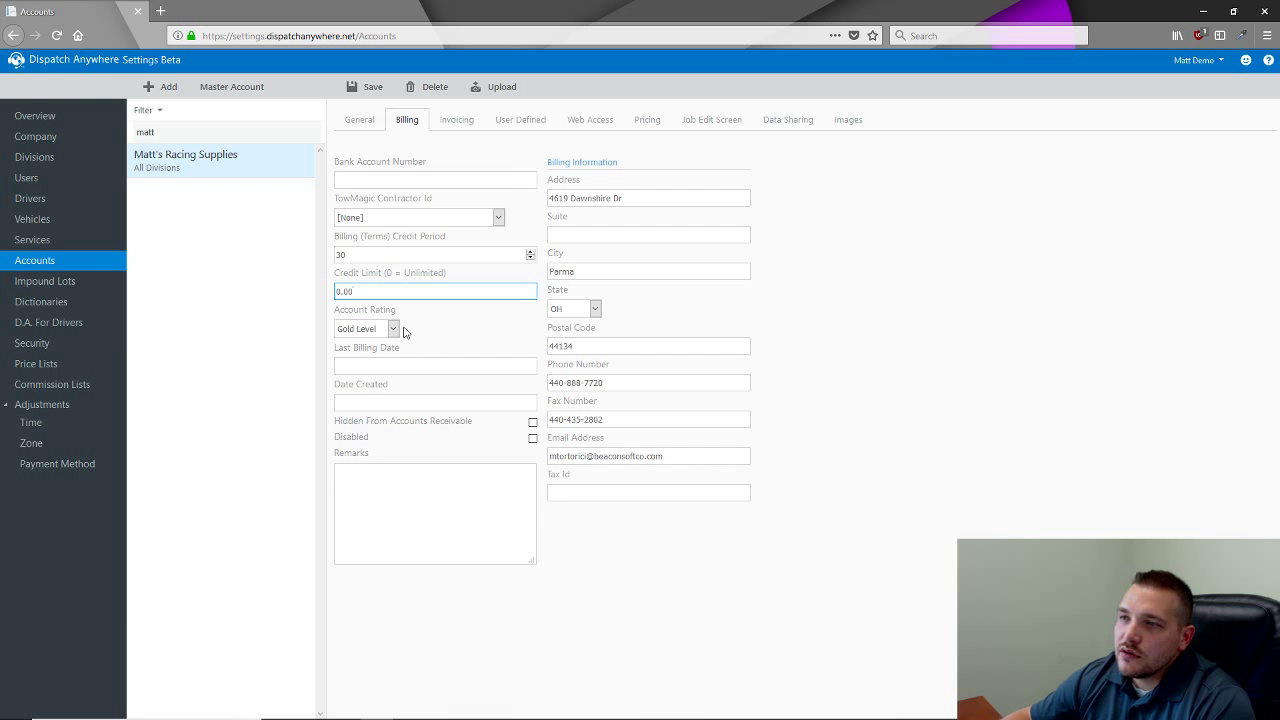
left_click(393, 329)
left_click(397, 331)
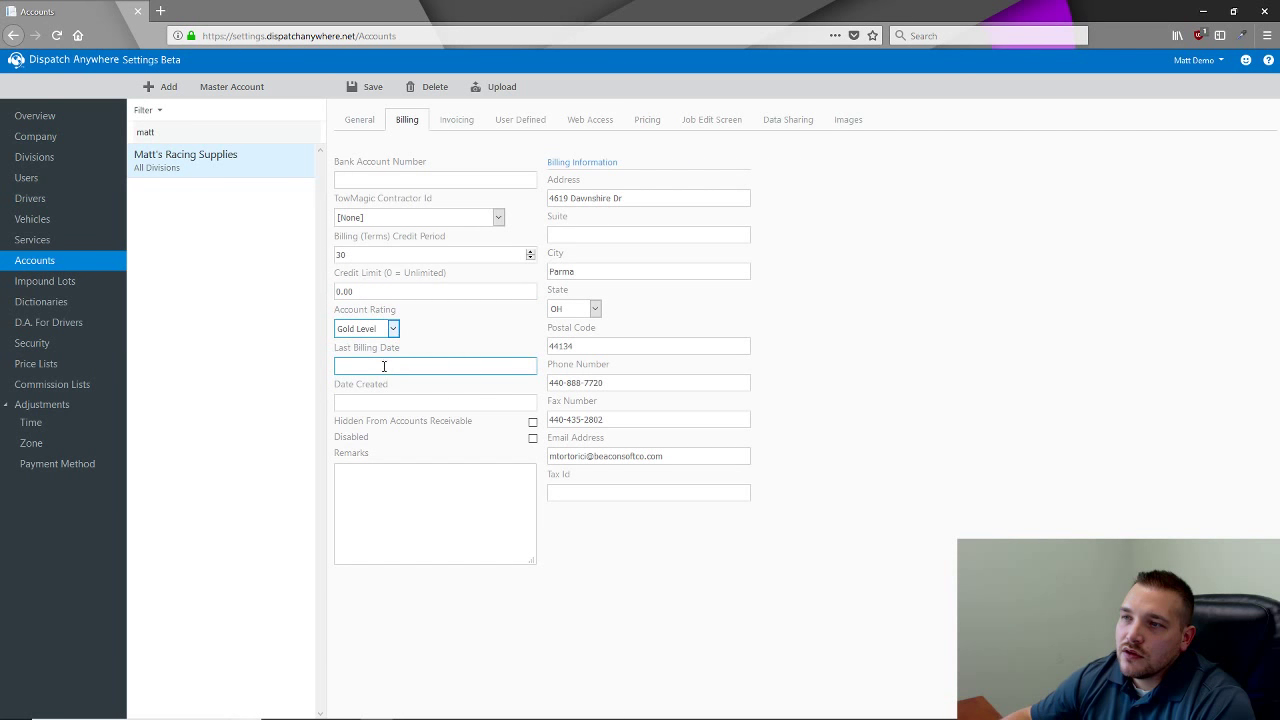
left_click(383, 367)
left_click(383, 407)
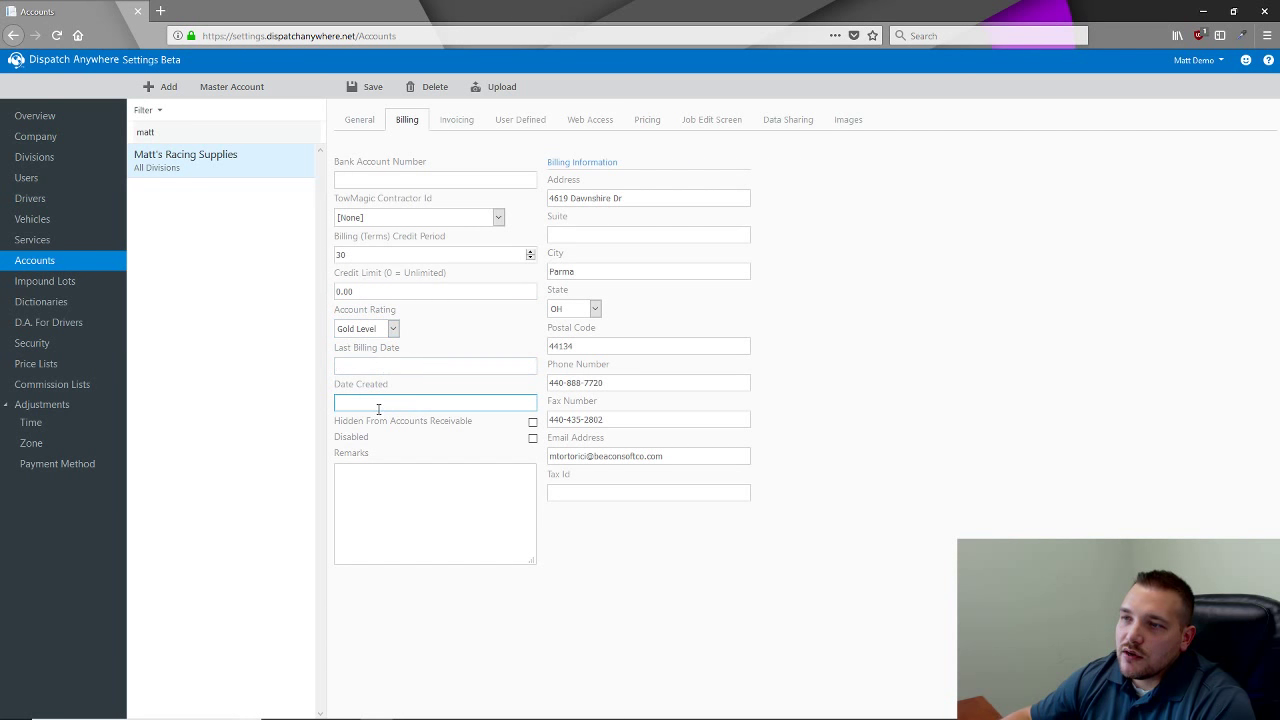
Toggle Hidden From Accounts Receivable and Disabled back off, then review the billing remarks.
left_click(533, 422)
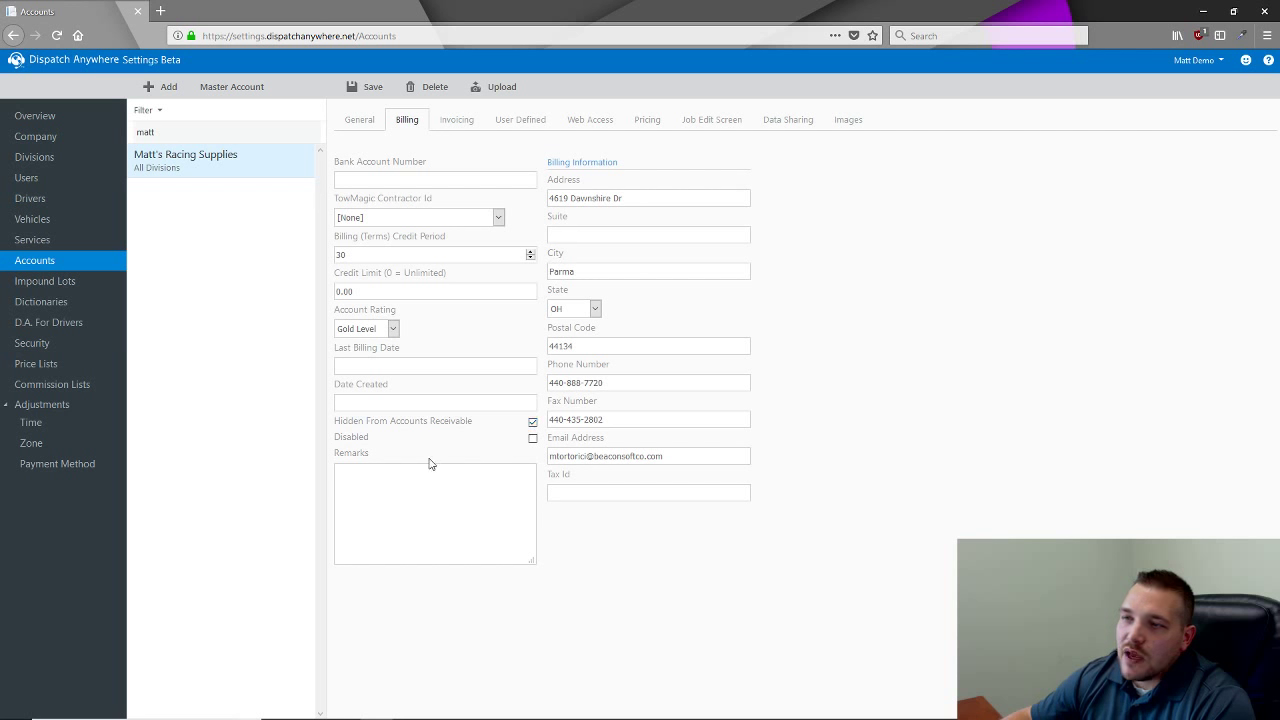
left_click(533, 423)
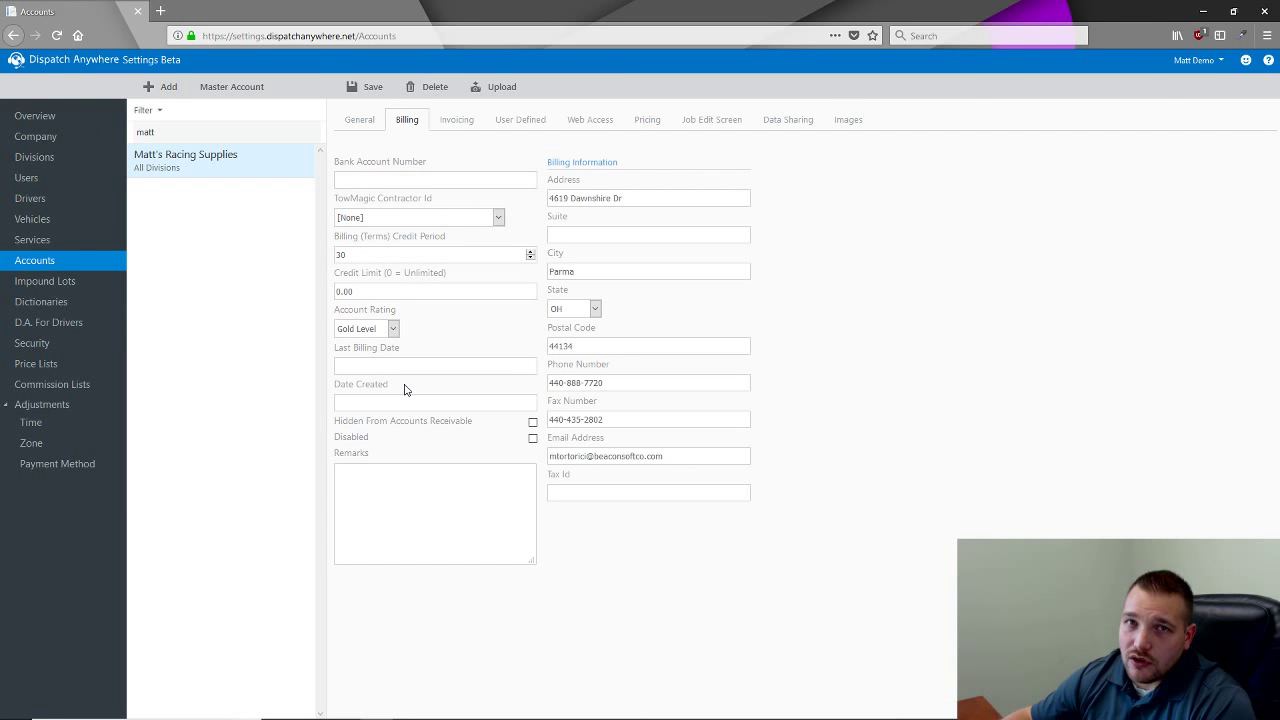
left_click(533, 439)
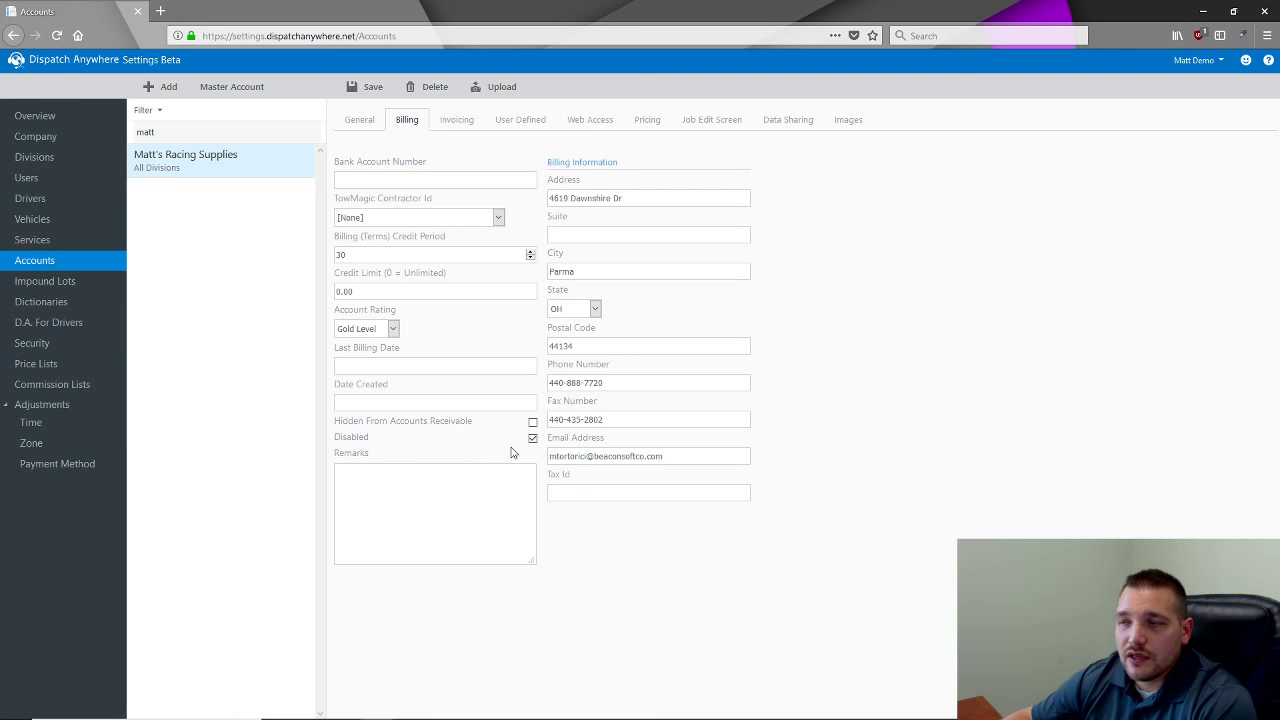
left_click(533, 440)
left_click(409, 516)
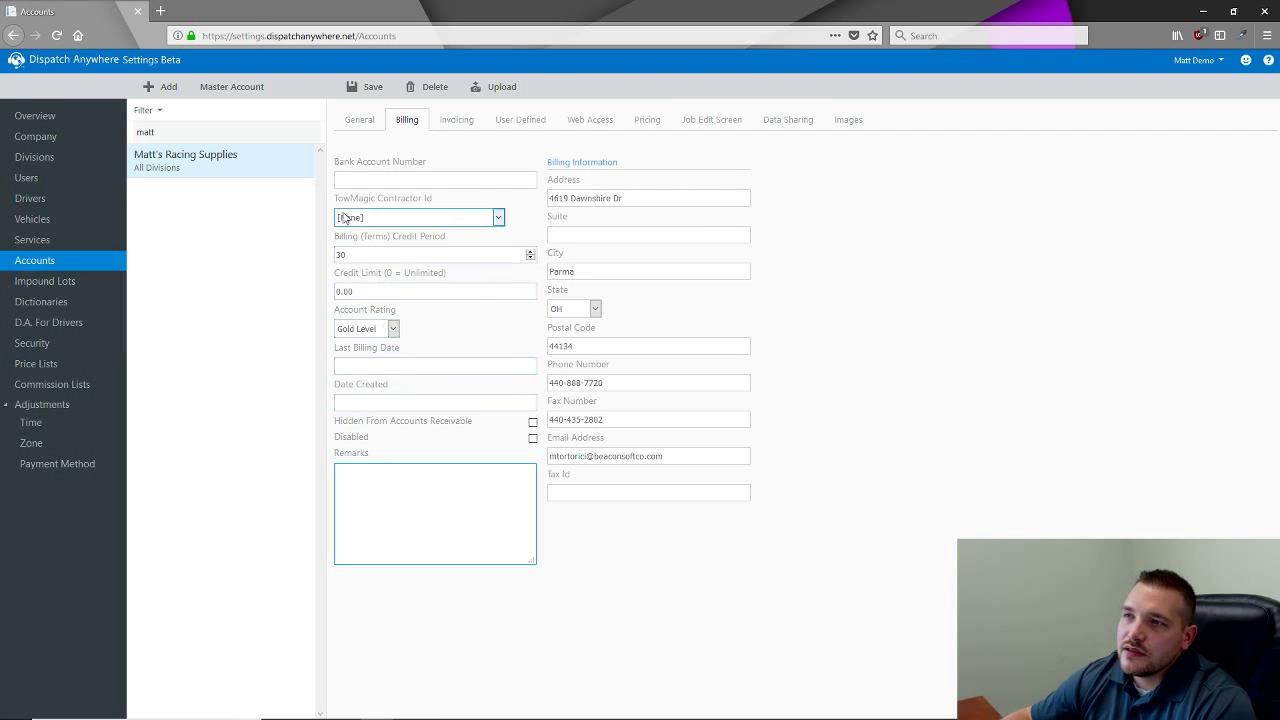
View the General tab's remarks note, return to Billing, and bring up the desktop client.
left_click(359, 119)
scroll(390, 600, "down", 1)
left_click(384, 642)
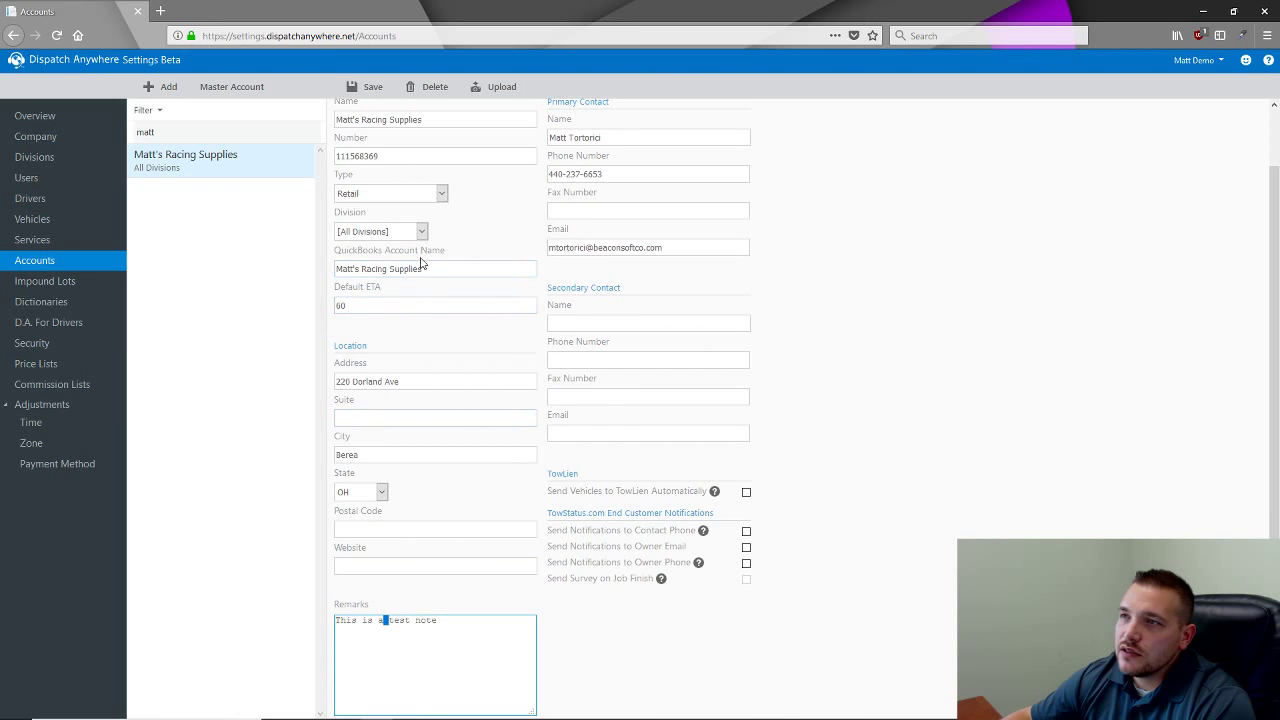
scroll(420, 263, "up", 1)
left_click(407, 120)
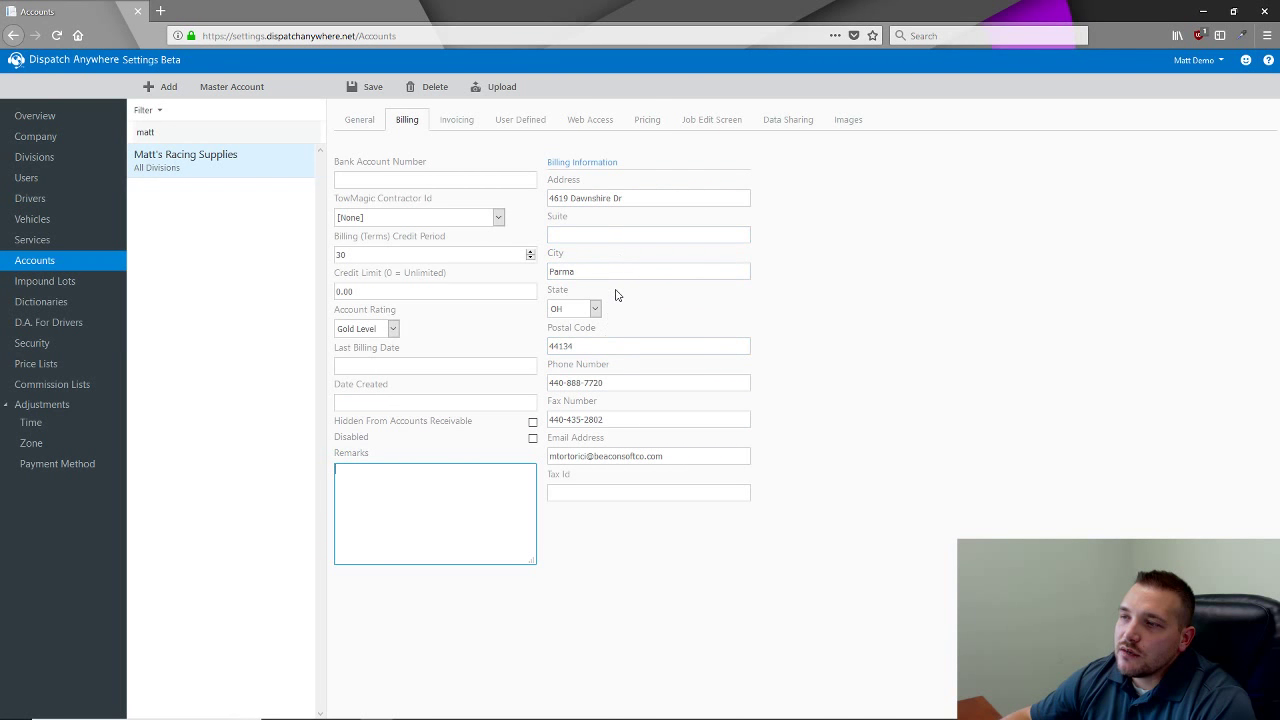
left_click(523, 708)
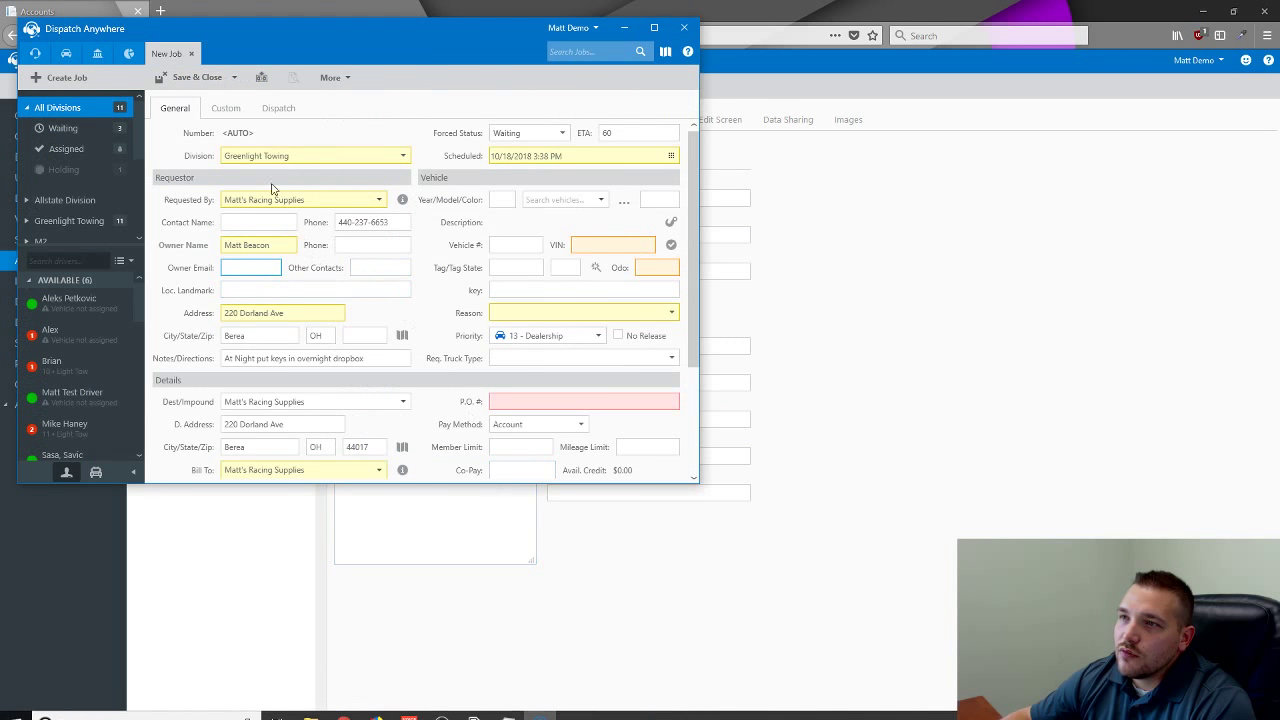
Discard the new job, search jobs requested by Matt's Racing Supplies, and preview the first invoice.
left_click(191, 54)
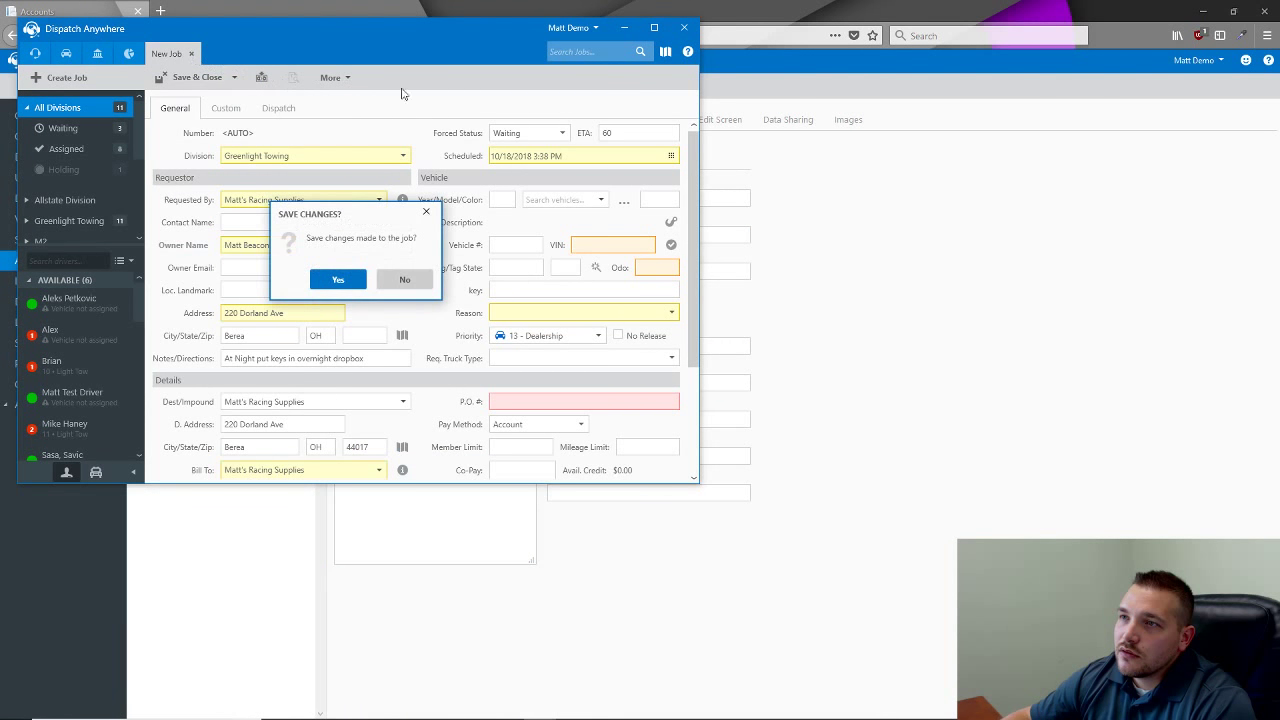
left_click(404, 278)
left_click(640, 51)
left_click(618, 127)
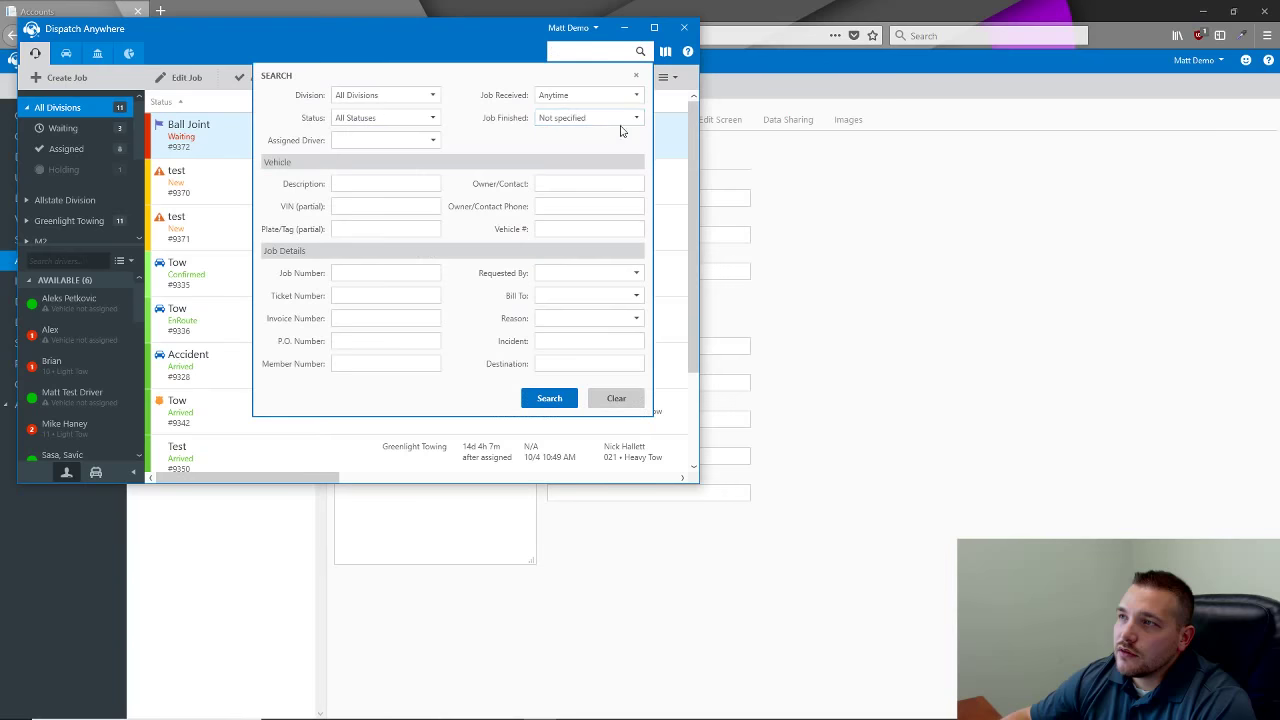
left_click(572, 273)
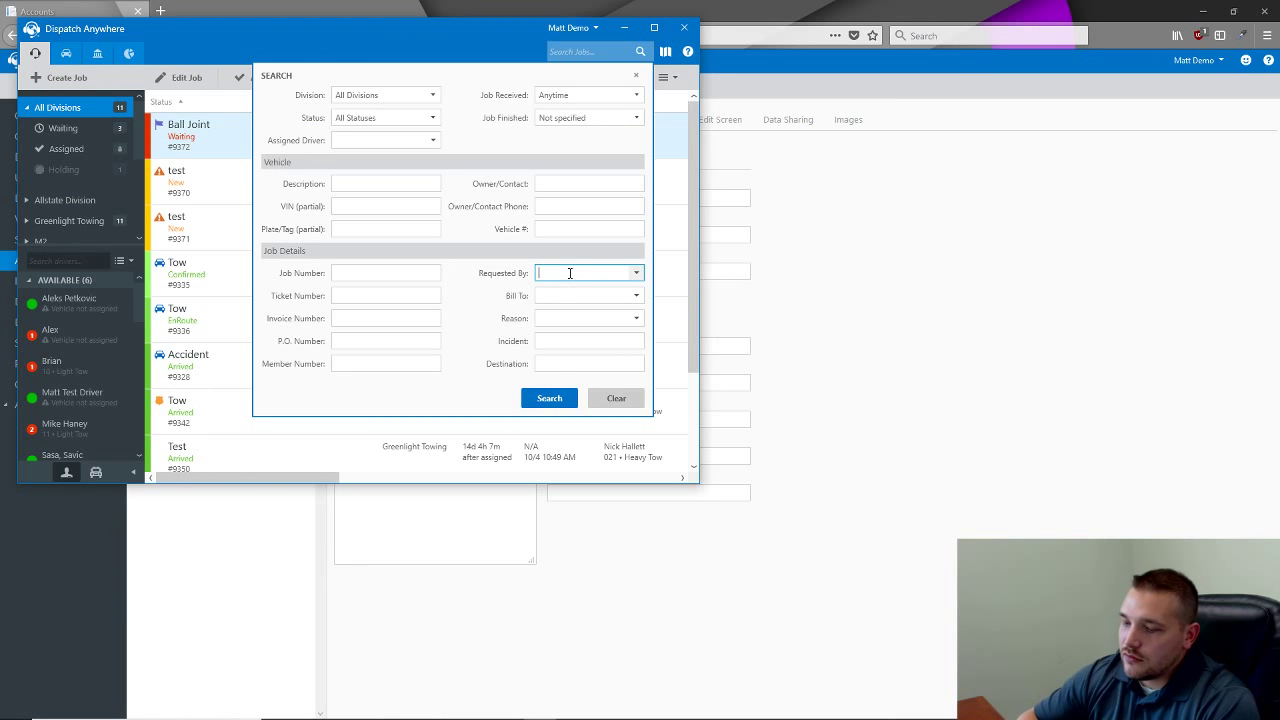
type("Matt's Racing Supplies")
left_click(549, 398)
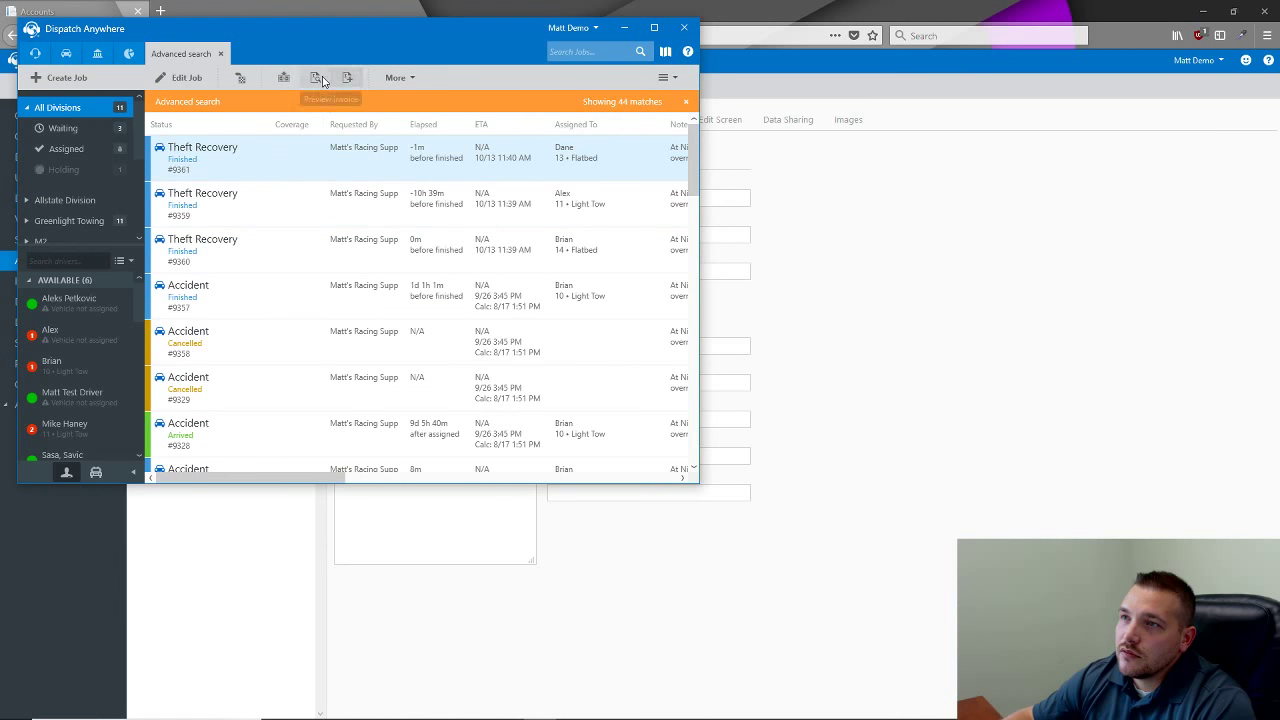
left_click(320, 78)
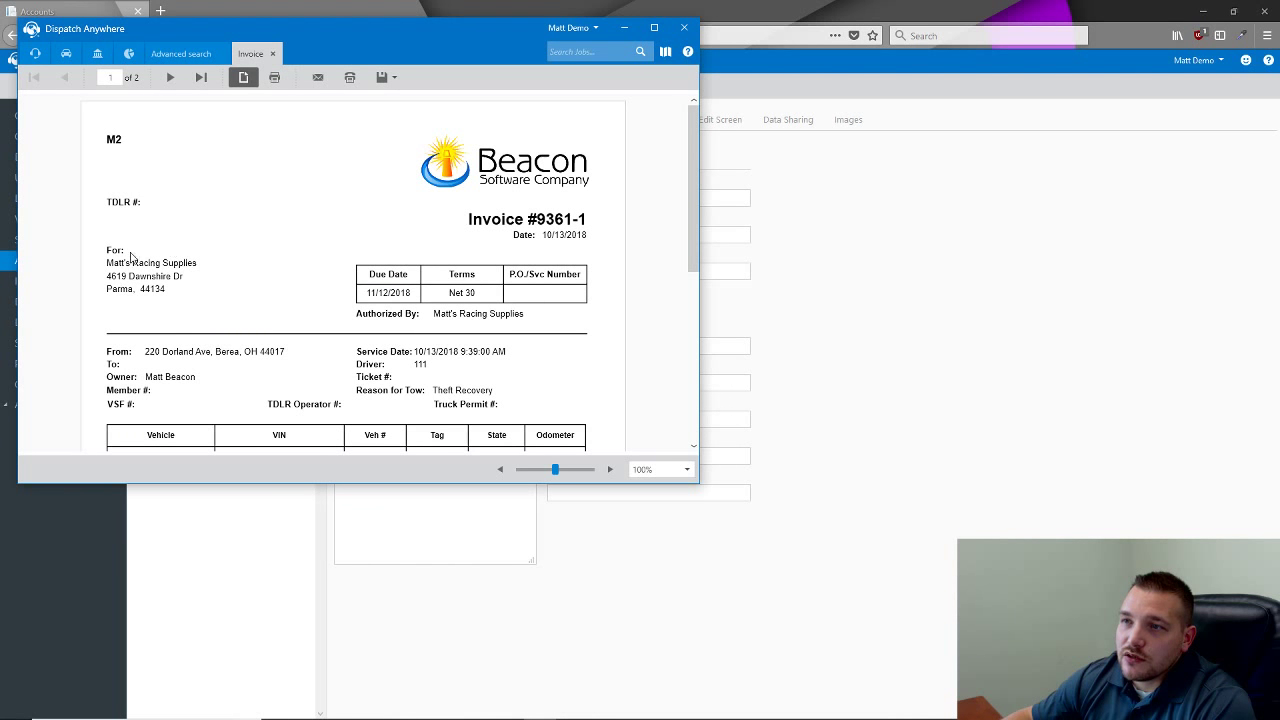
Compare the billing contact details with the invoice, then try e-mailing it to Matt's Racing Supplies and cancel.
left_click(837, 337)
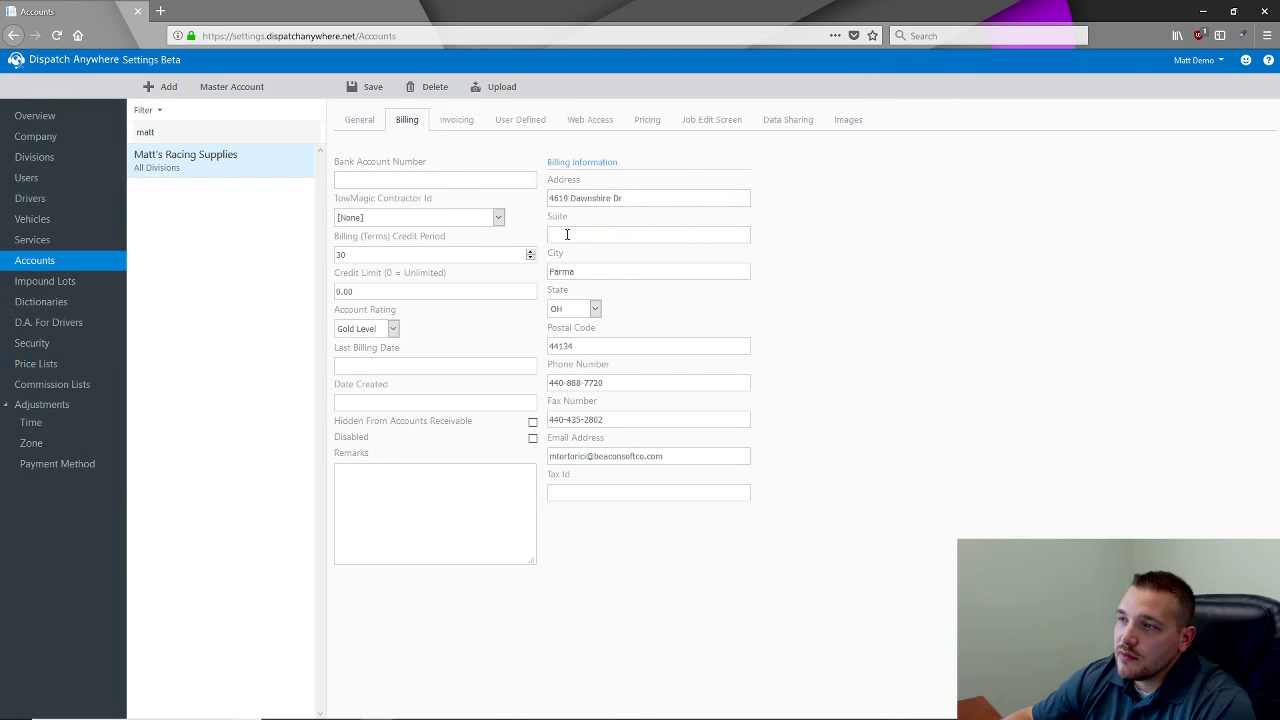
left_click(566, 350)
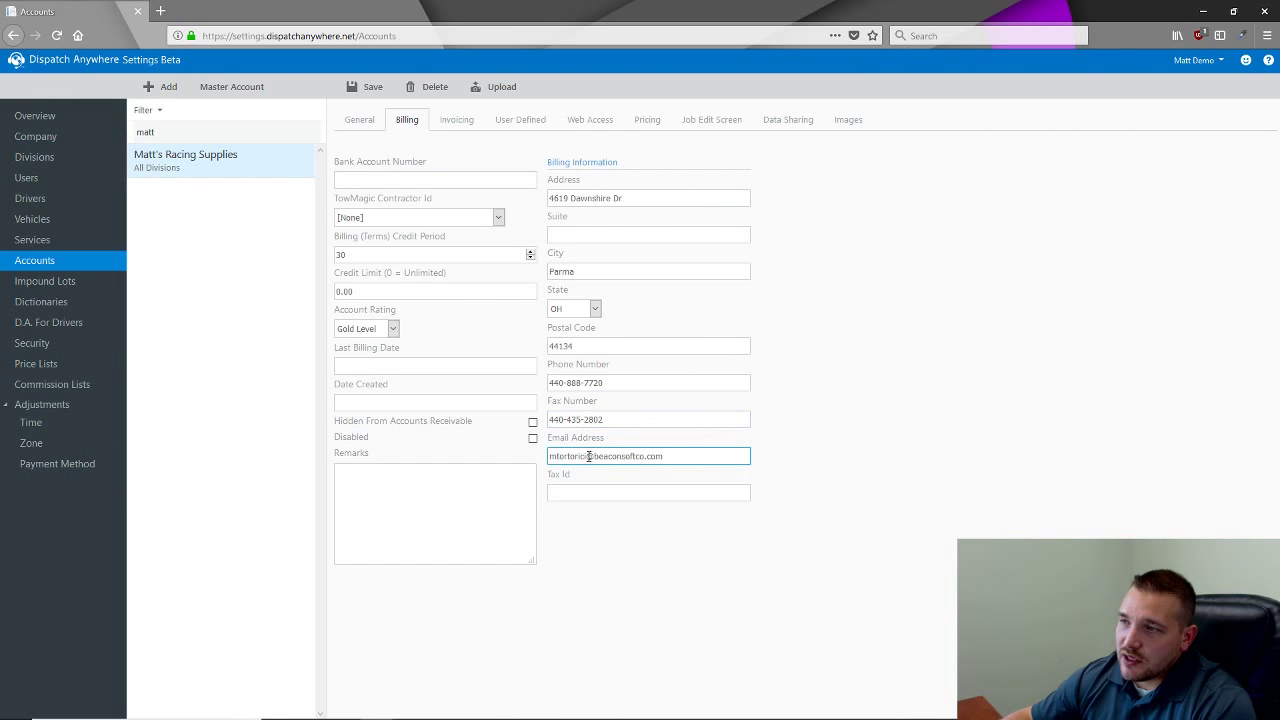
left_click(540, 710)
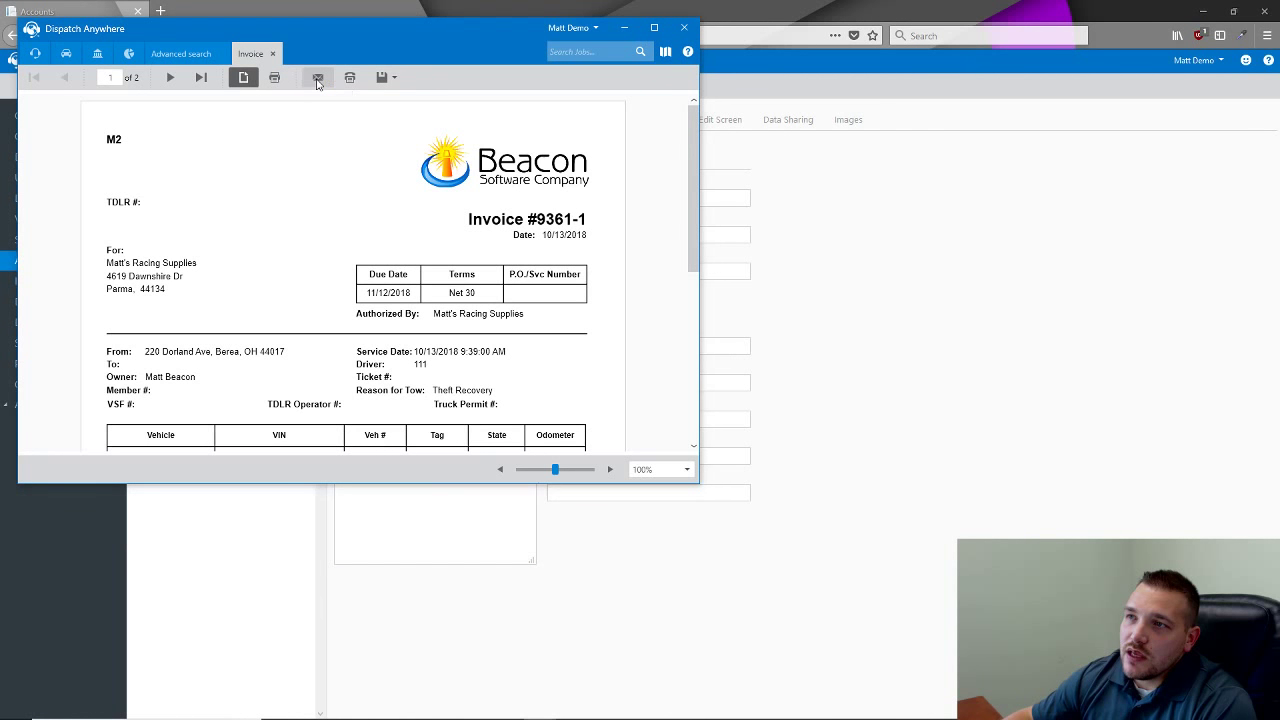
left_click(317, 79)
left_click(297, 195)
type("matt")
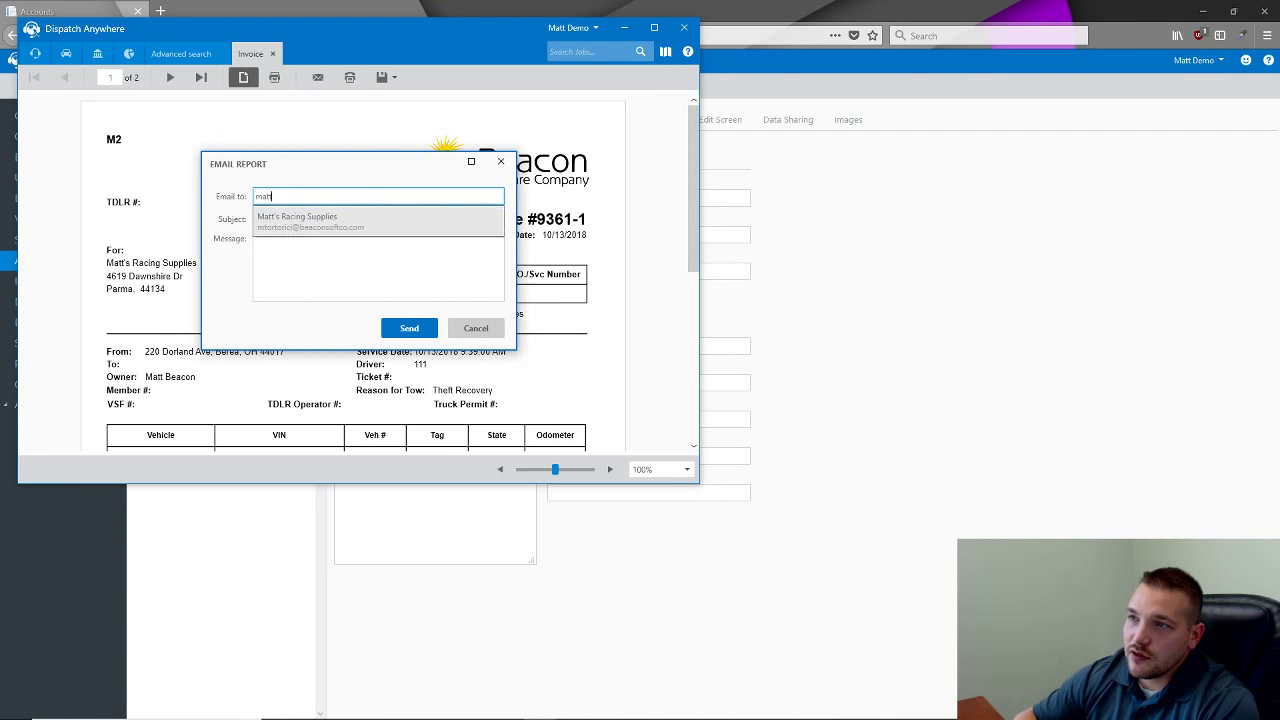
left_click(297, 222)
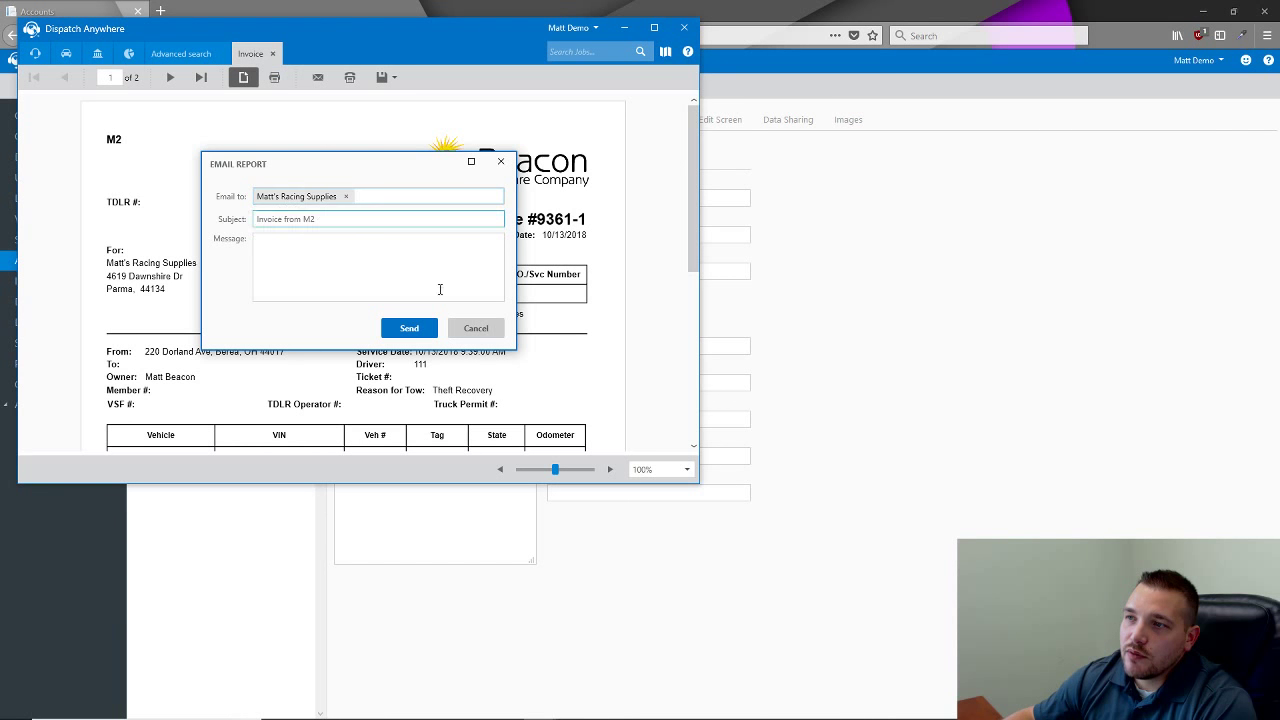
left_click(476, 328)
Try faxing the invoice to Matt's Racing Supplies, cancel, and return to the billing settings.
left_click(349, 77)
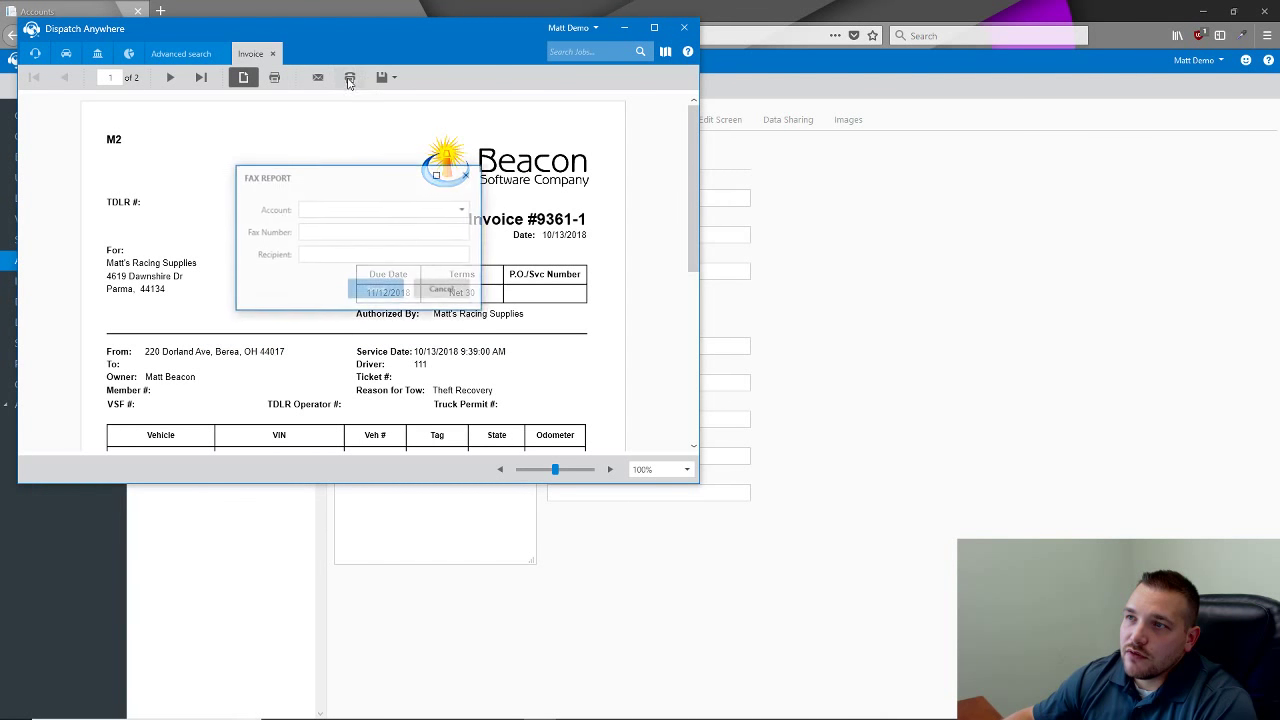
left_click(330, 212)
type("Matt's Racing Supplies")
key("Tab")
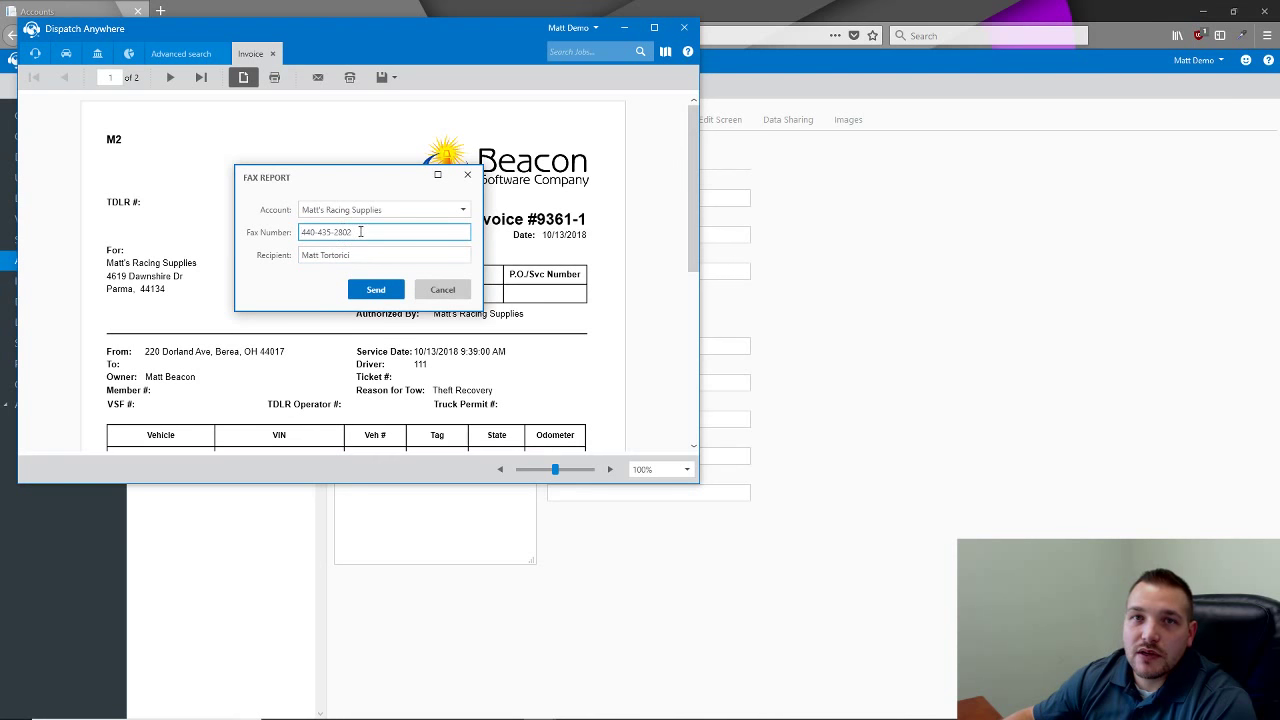
left_click(445, 289)
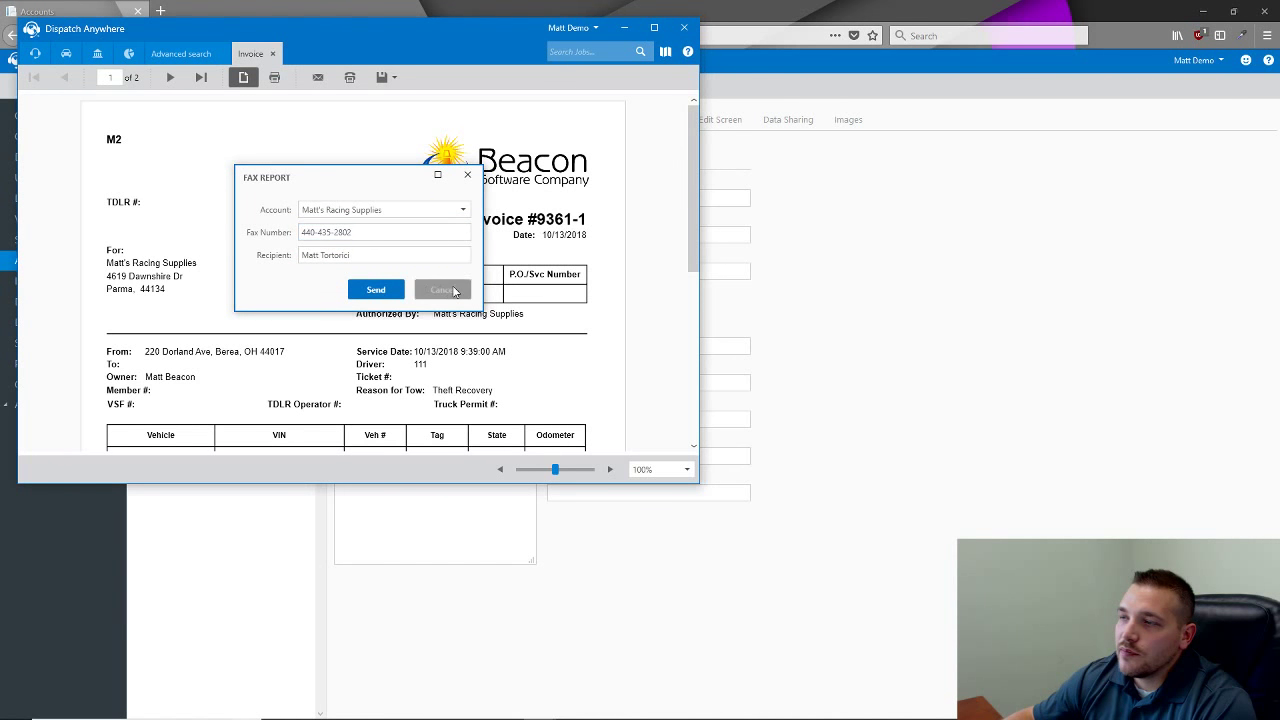
left_click(750, 368)
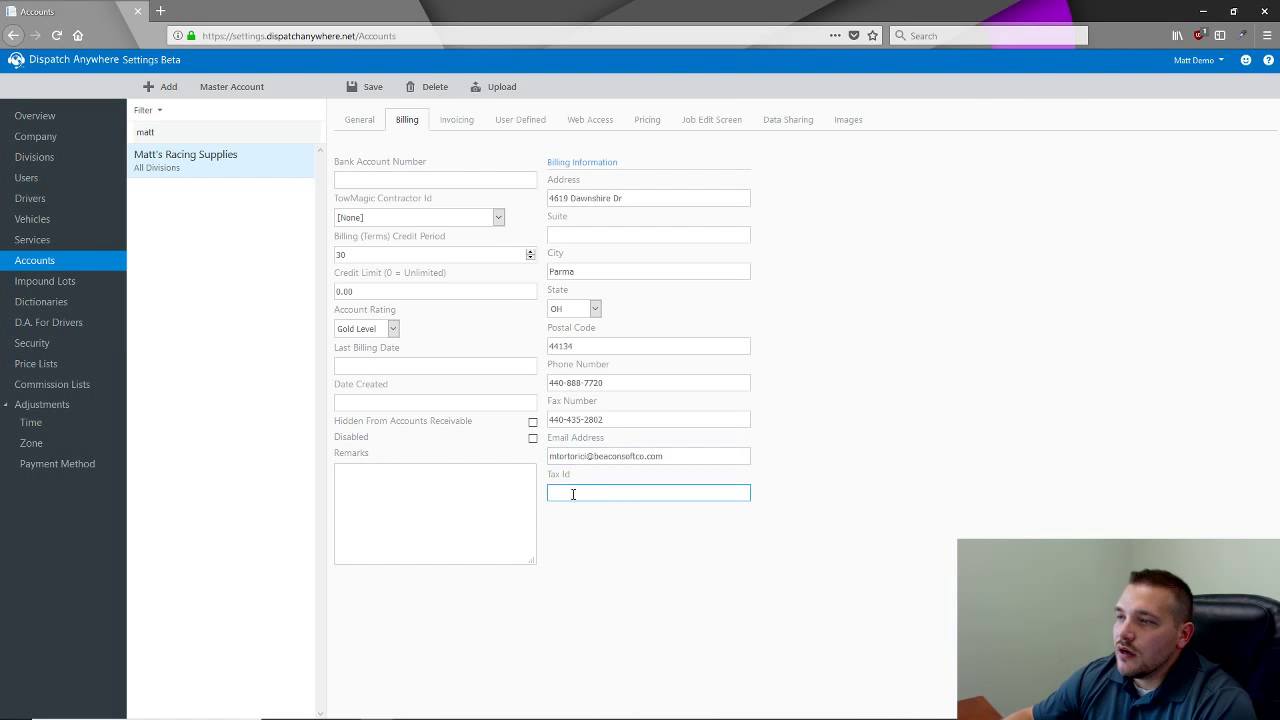
On the Invoicing tab, keep Batch Print set to invoices only.
left_click(458, 126)
left_click(439, 181)
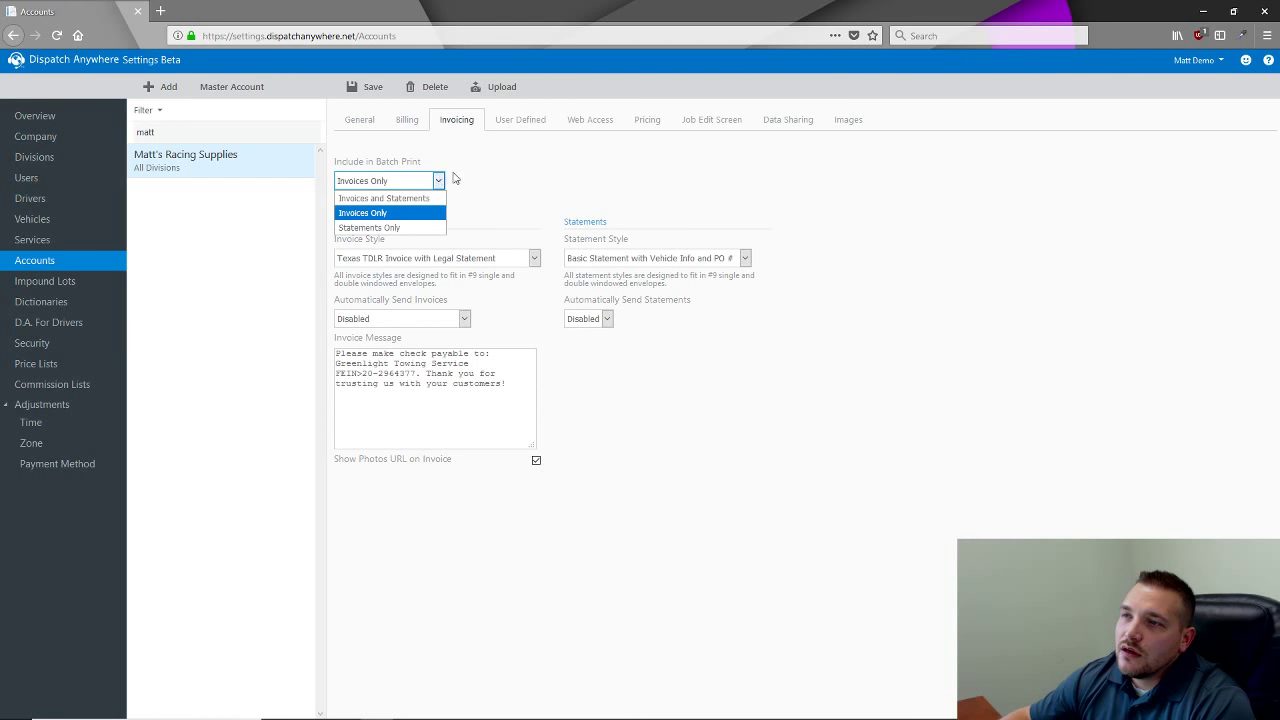
left_click(528, 201)
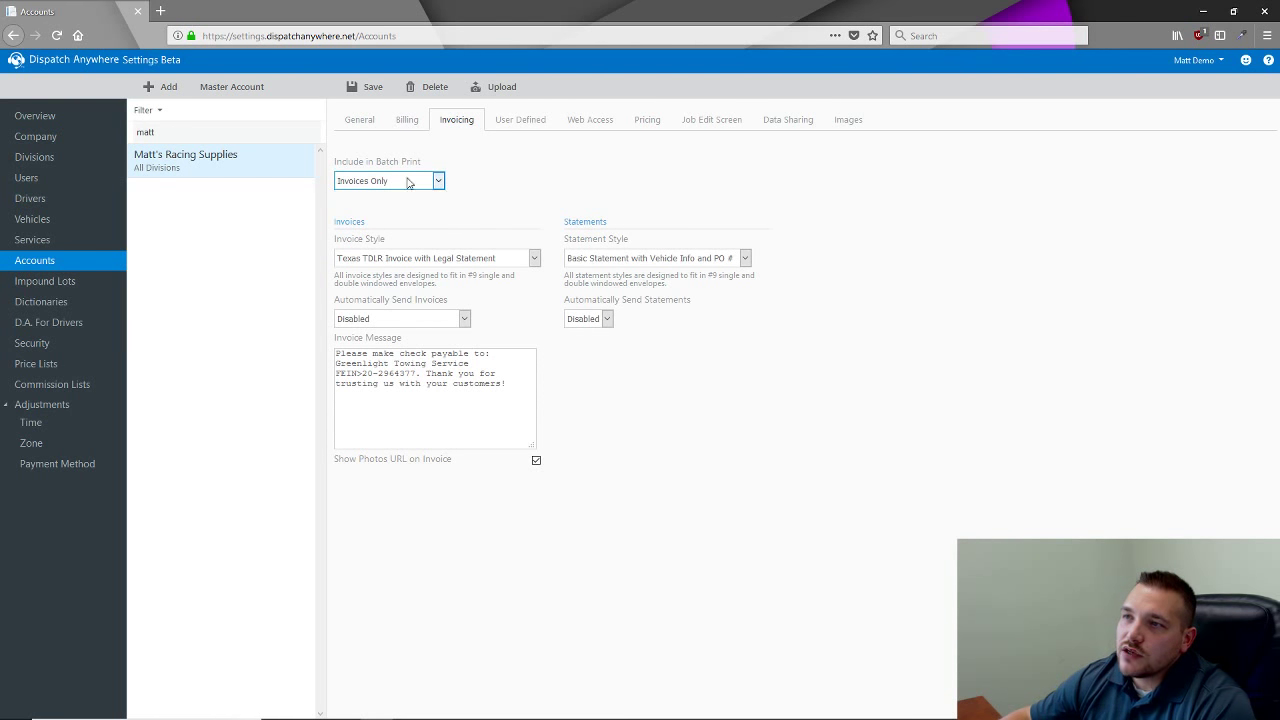
left_click(439, 183)
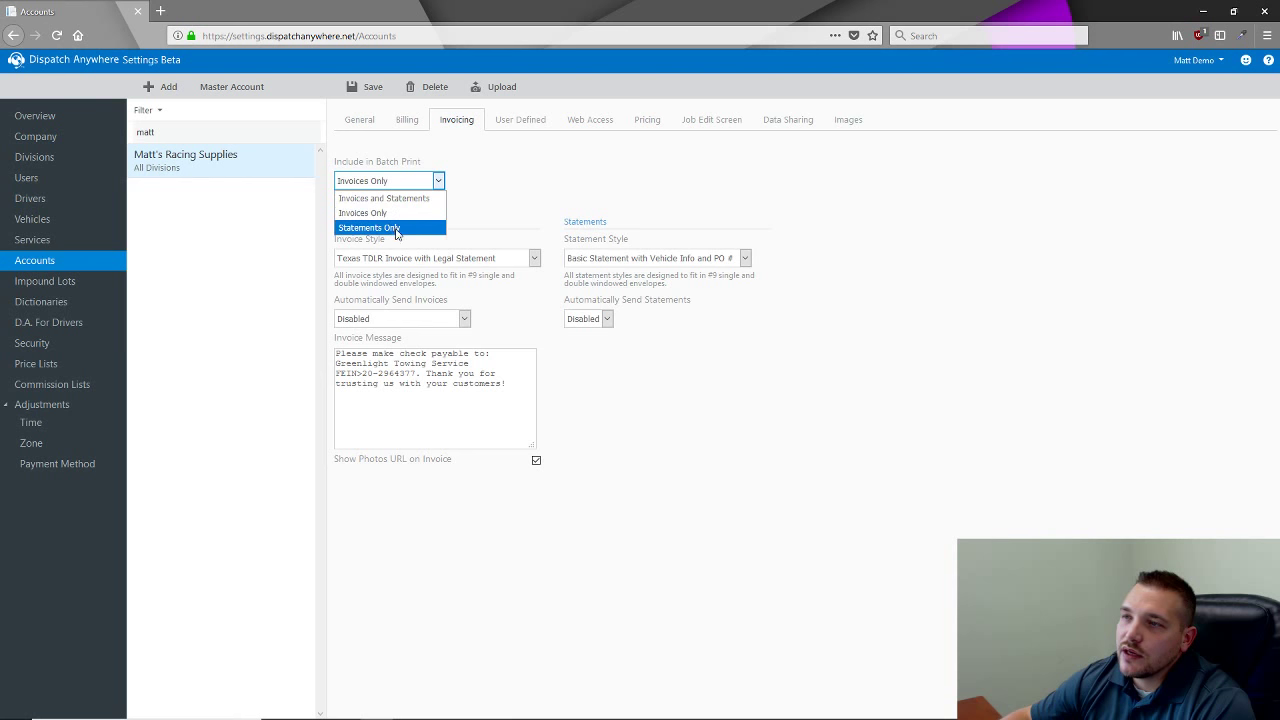
left_click(381, 199)
left_click(391, 181)
left_click(385, 213)
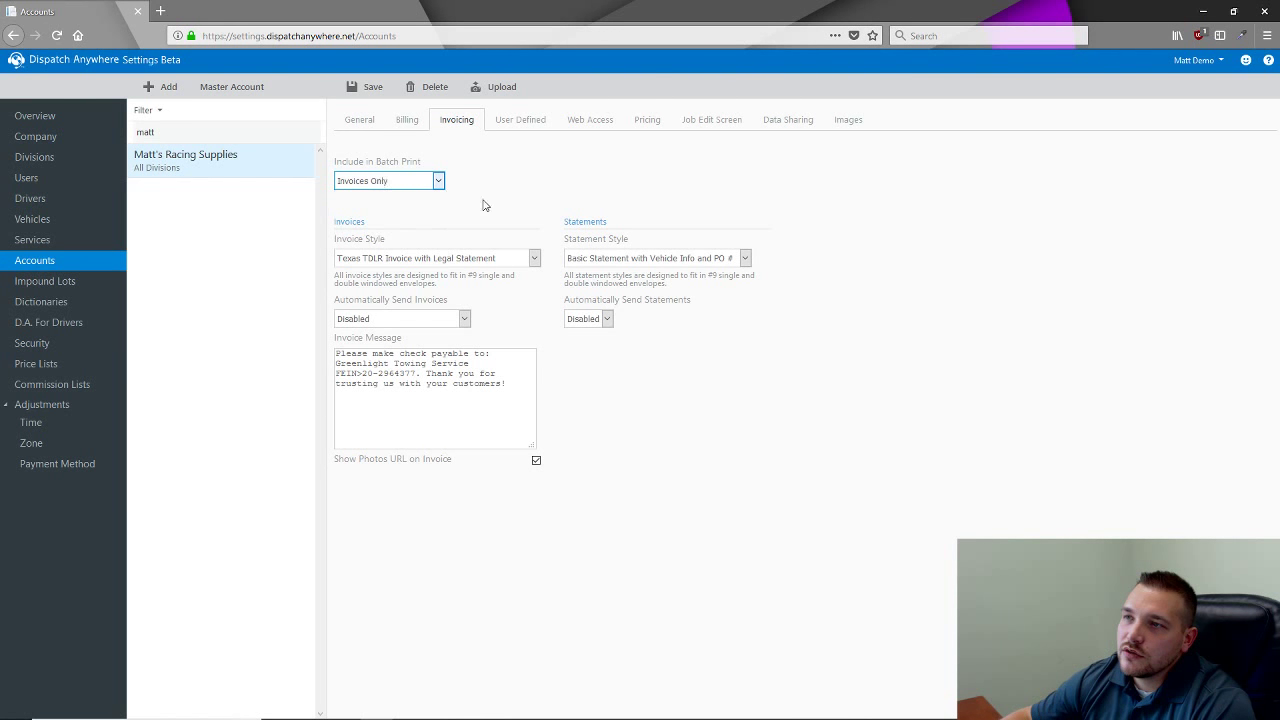
Set the invoice style to Palm Beach County, FL Invoice, then open the Beacon help center.
left_click(476, 260)
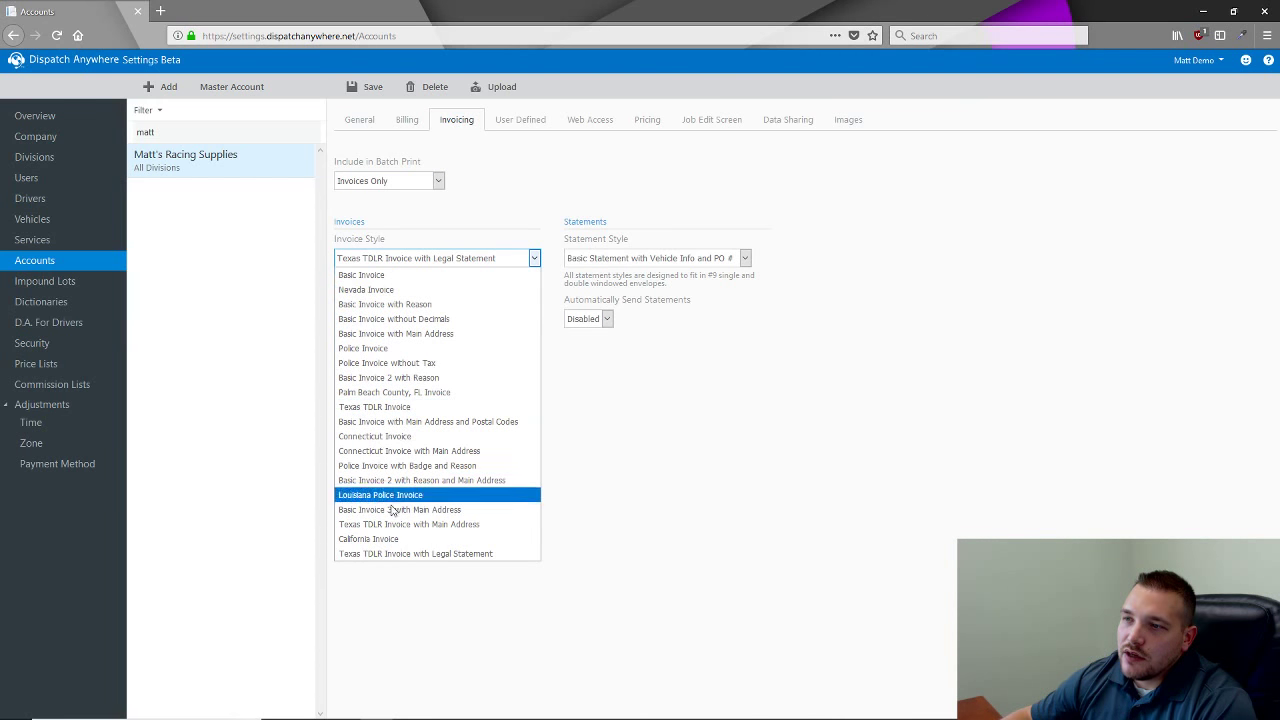
left_click(418, 392)
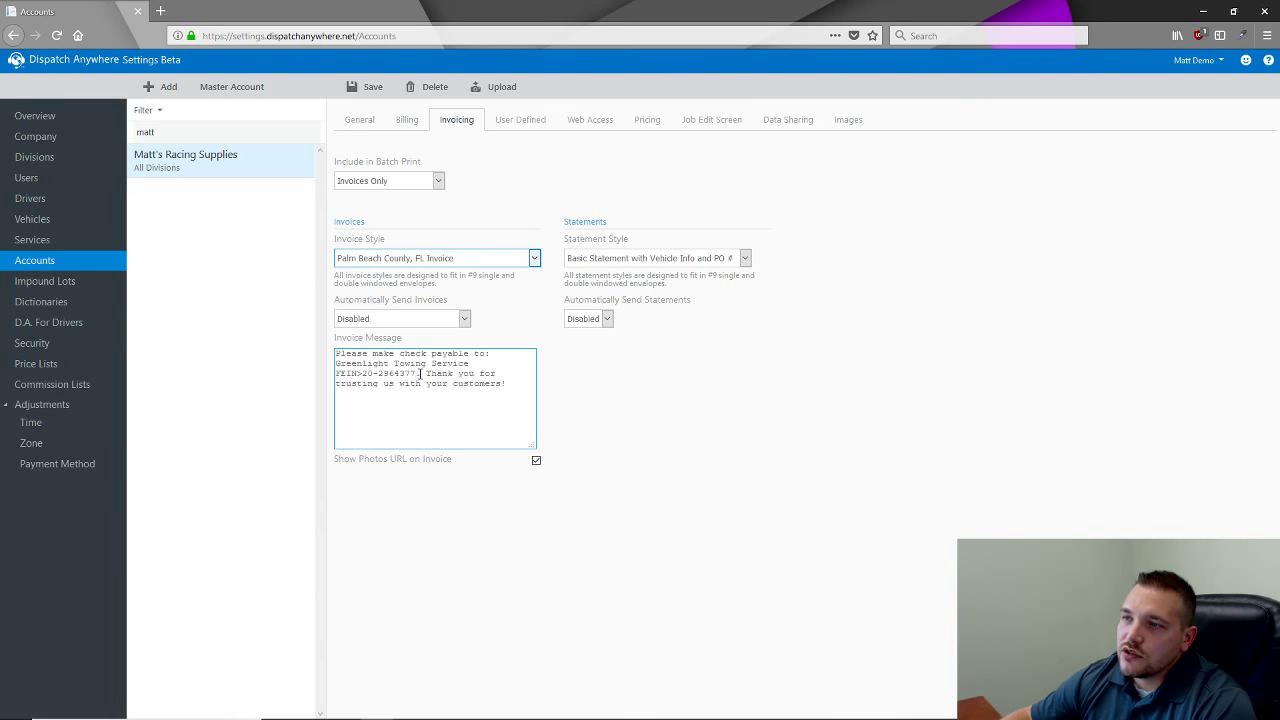
left_click(405, 265)
left_click(851, 353)
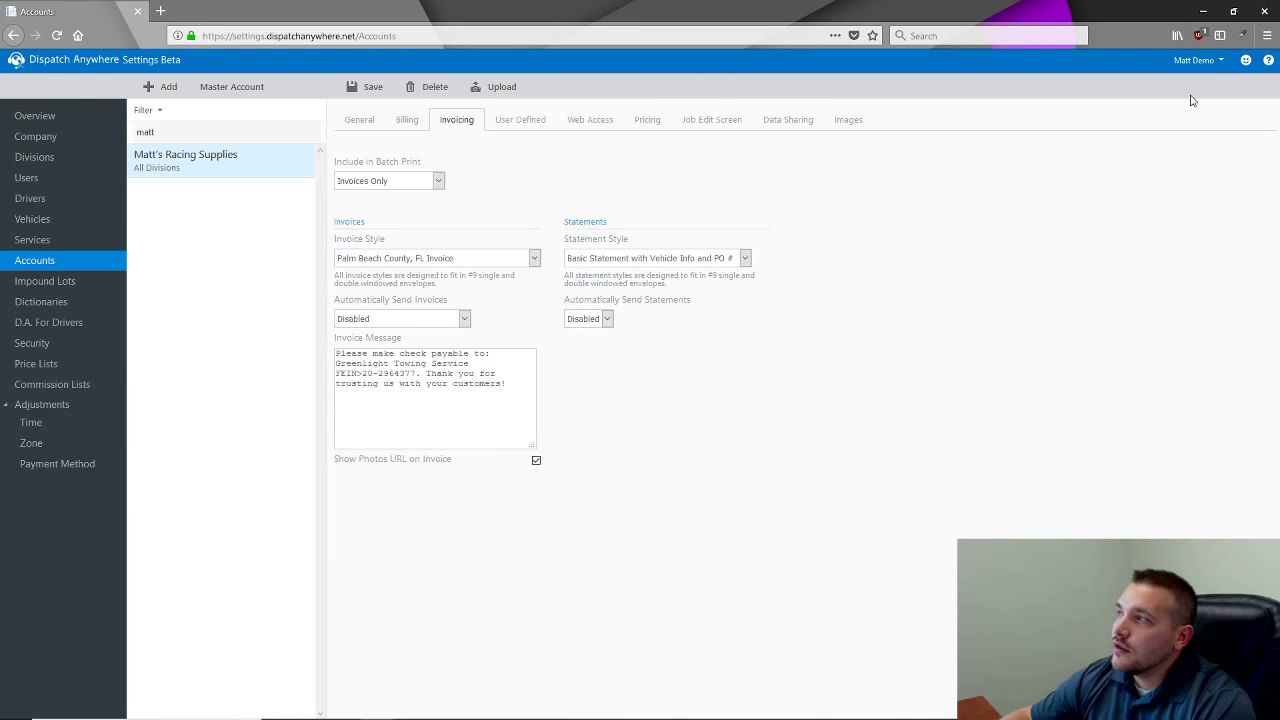
left_click(1268, 62)
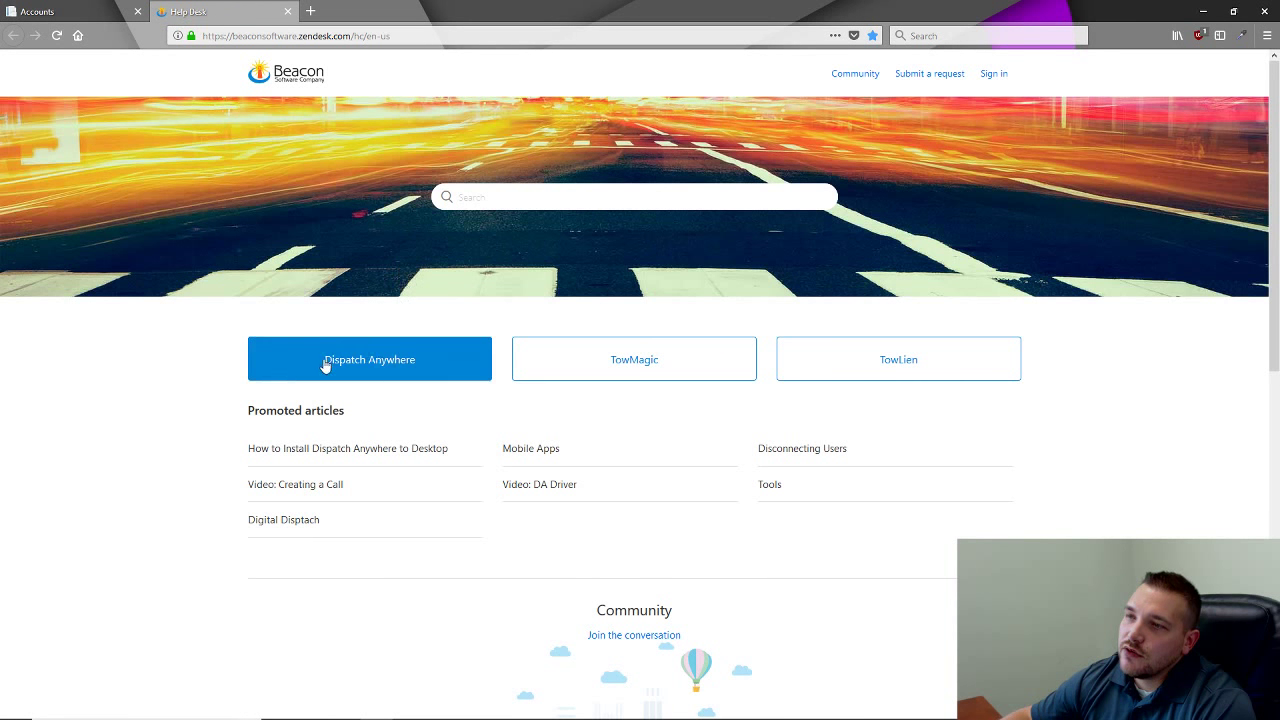
Browse the example layouts in the Dispatch Anywhere Invoice Styles article, then close the help tab.
left_click(373, 368)
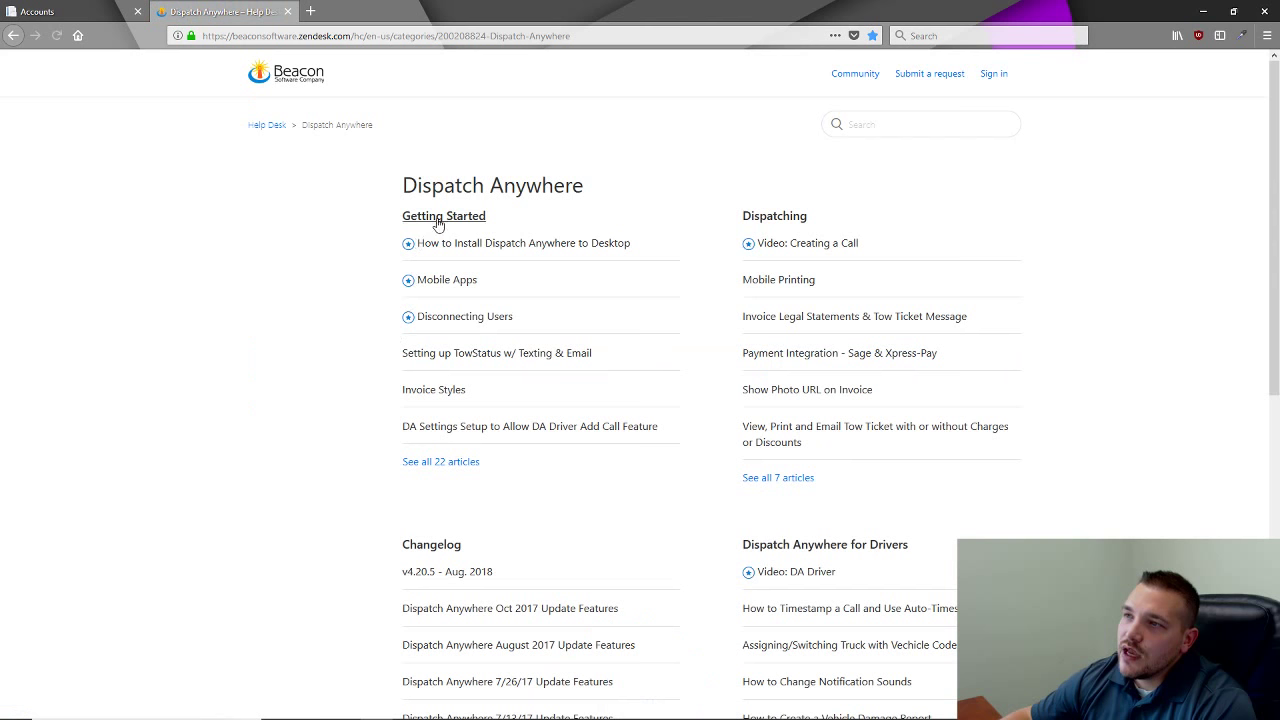
scroll(487, 372, "down", 1)
scroll(487, 372, "down", 1)
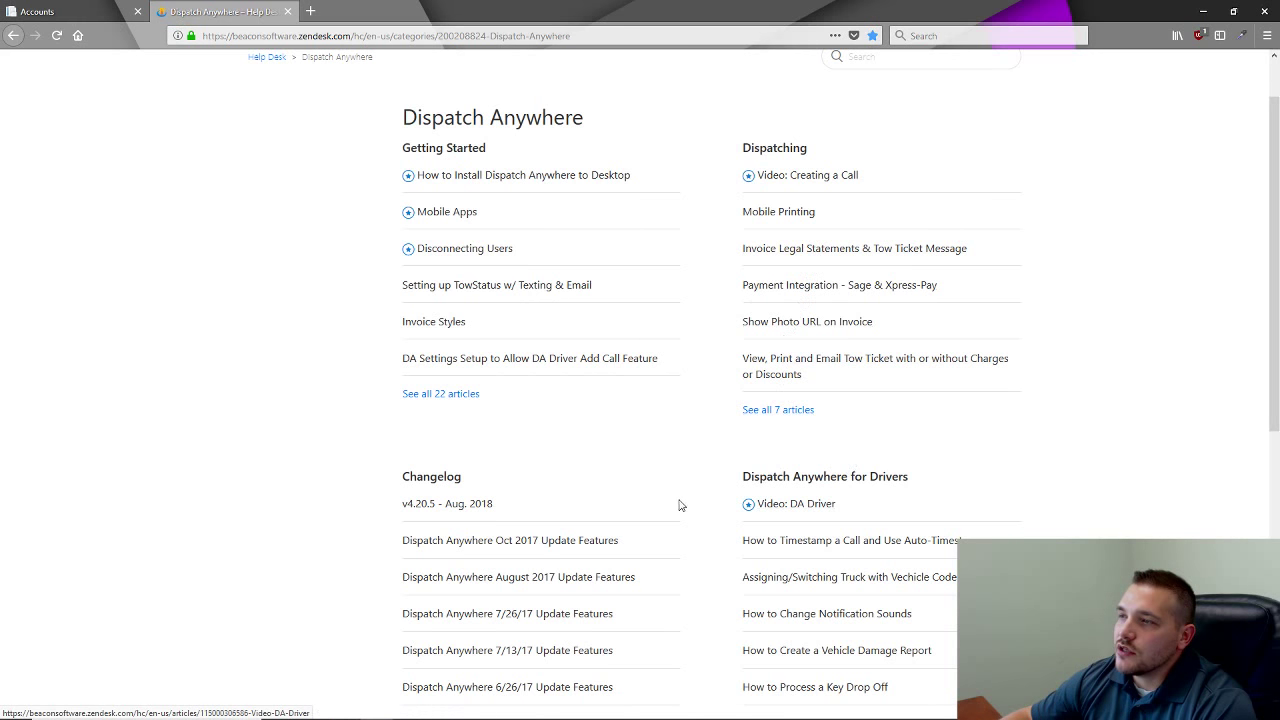
left_click(463, 338)
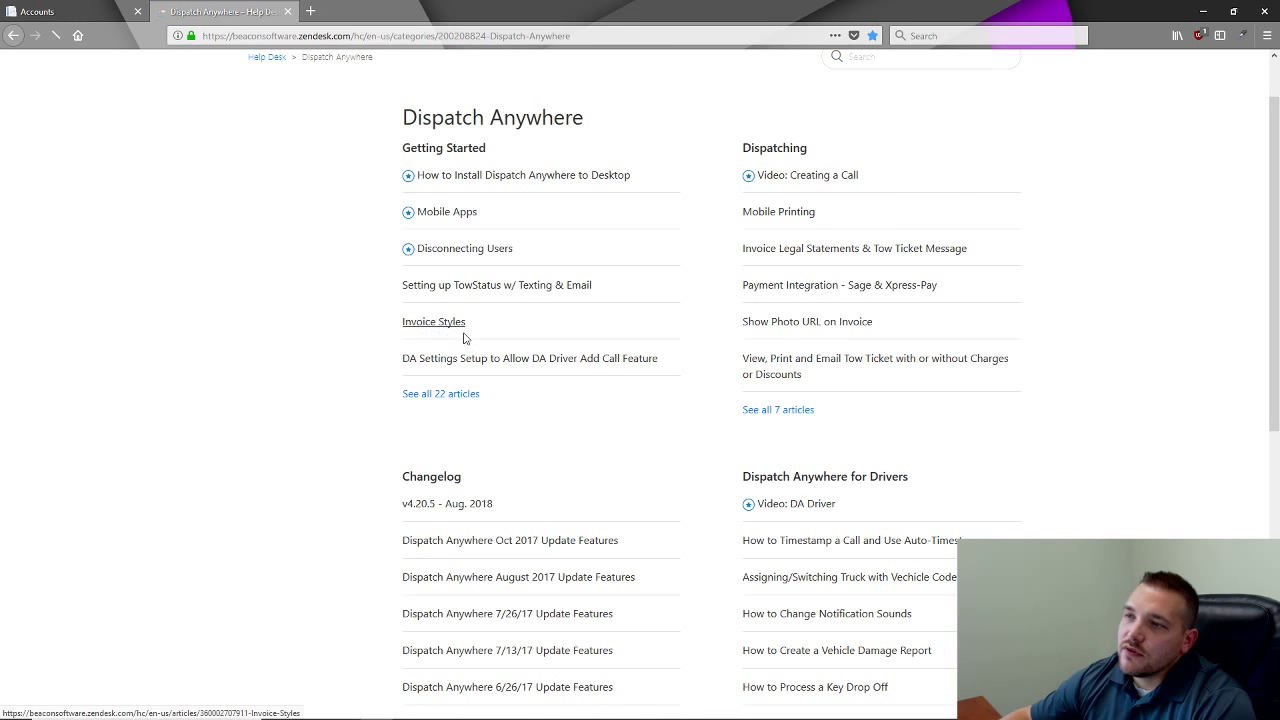
scroll(471, 319, "down", 1)
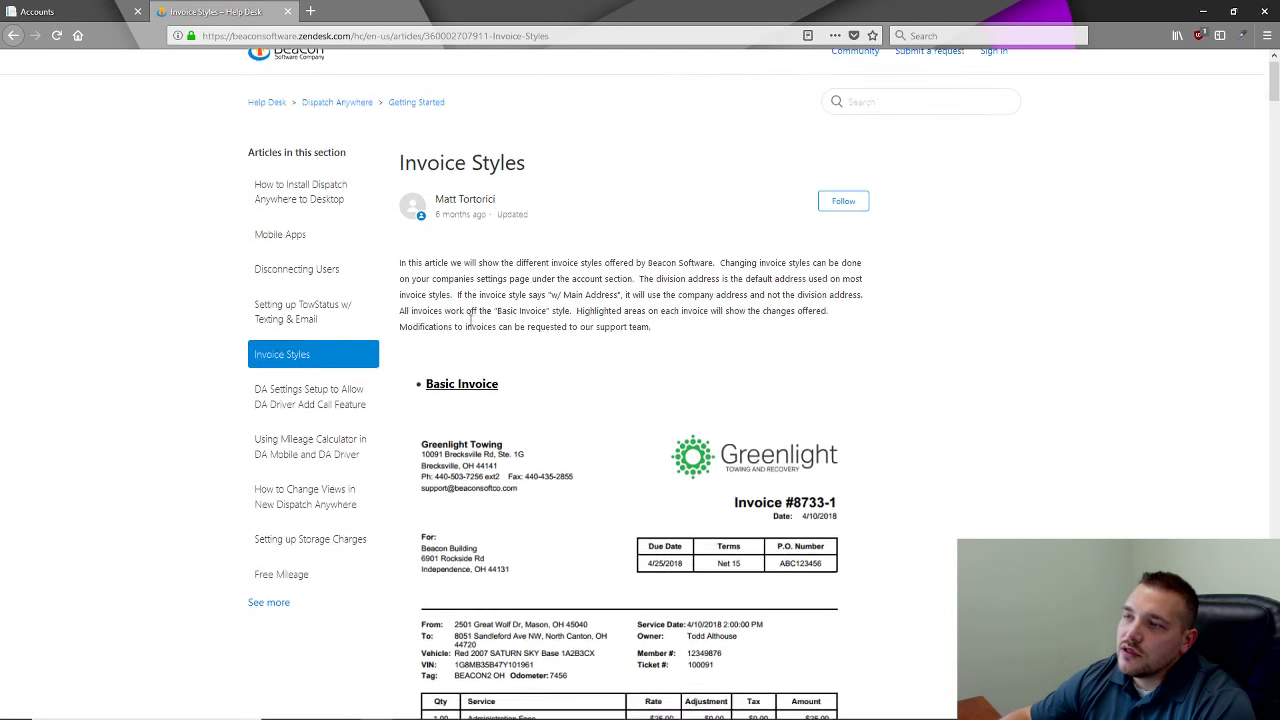
scroll(471, 319, "down", 15)
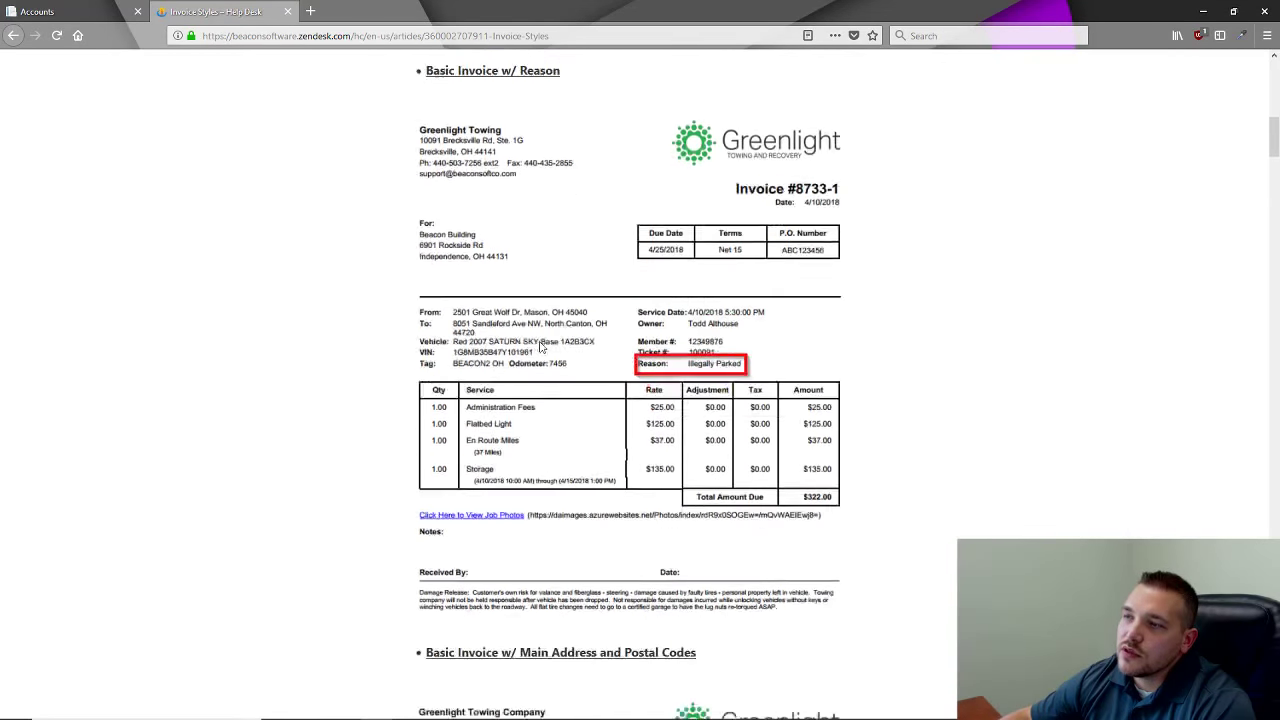
scroll(540, 346, "down", 10)
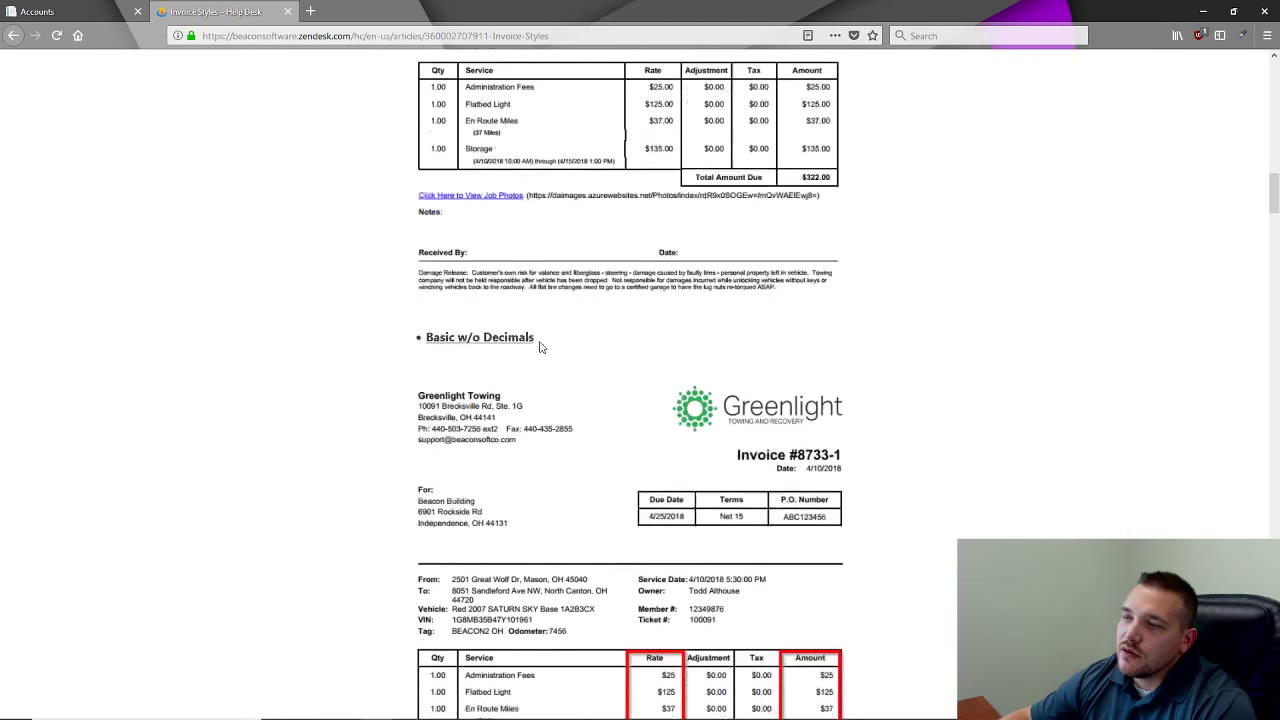
scroll(540, 346, "down", 10)
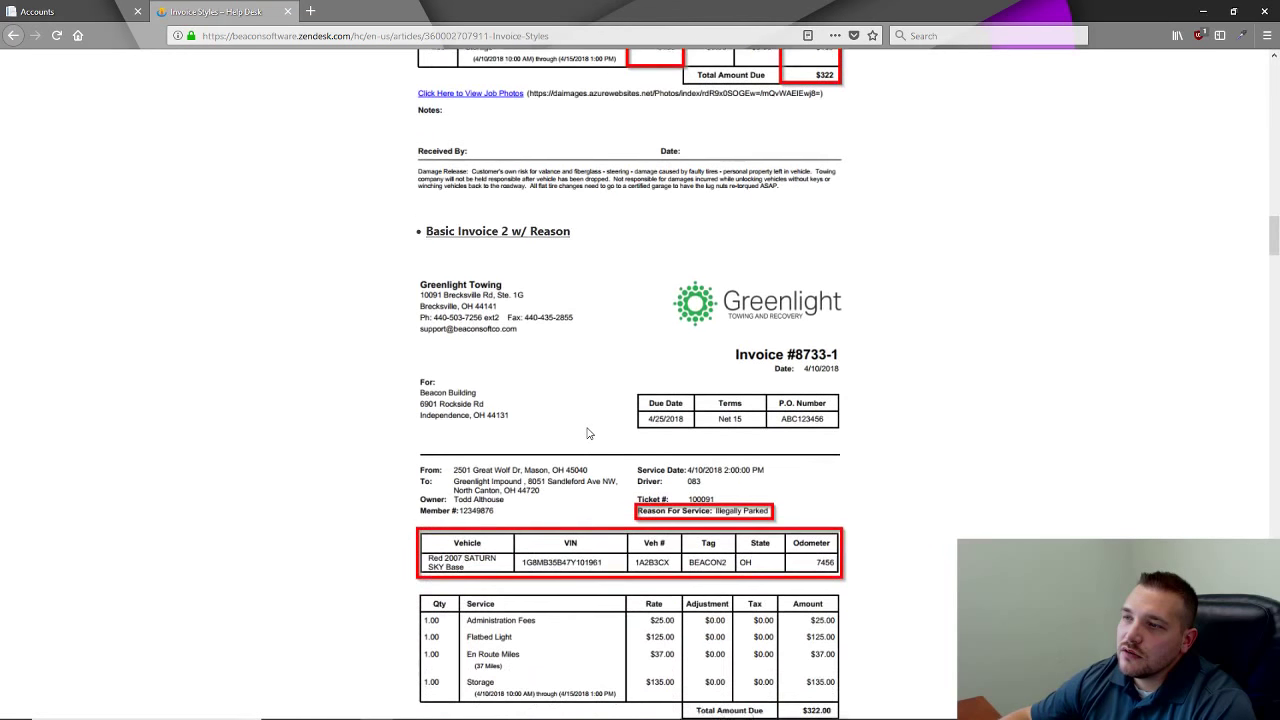
scroll(588, 433, "down", 10)
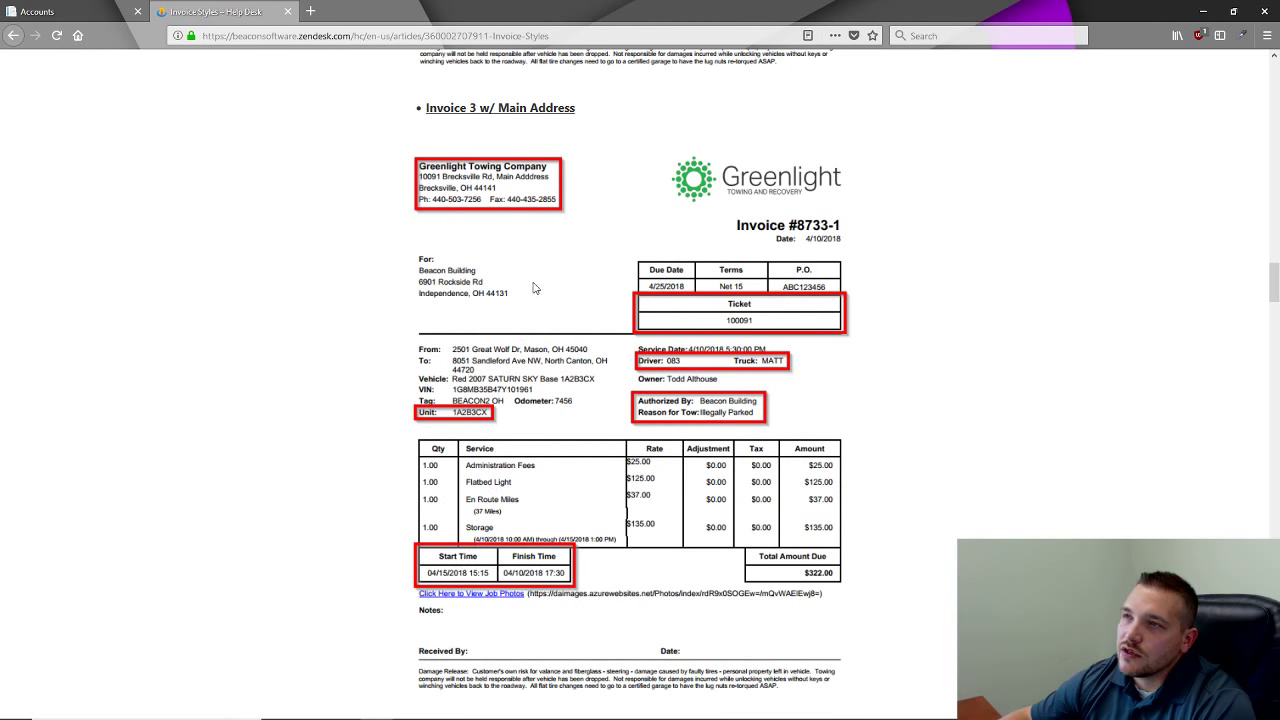
left_click(287, 11)
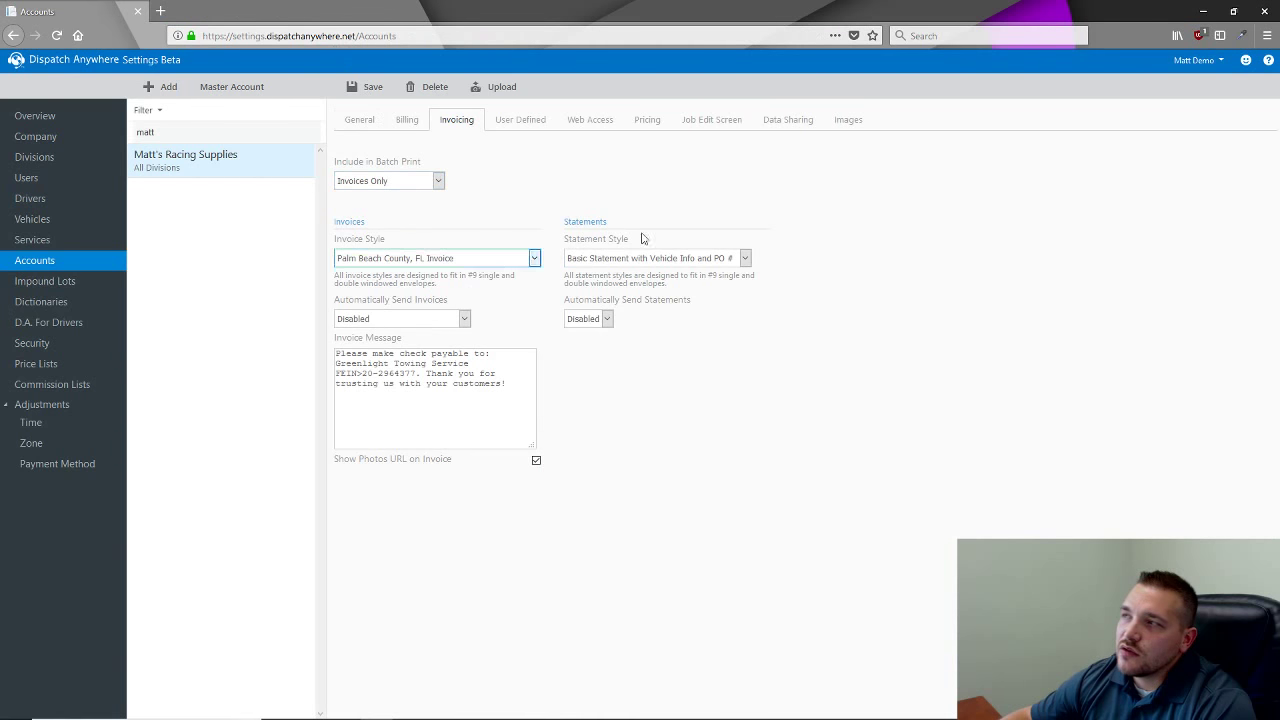
Set invoice style to Police Invoice with Badge and Reason, auto-sent when created/posted.
left_click(479, 262)
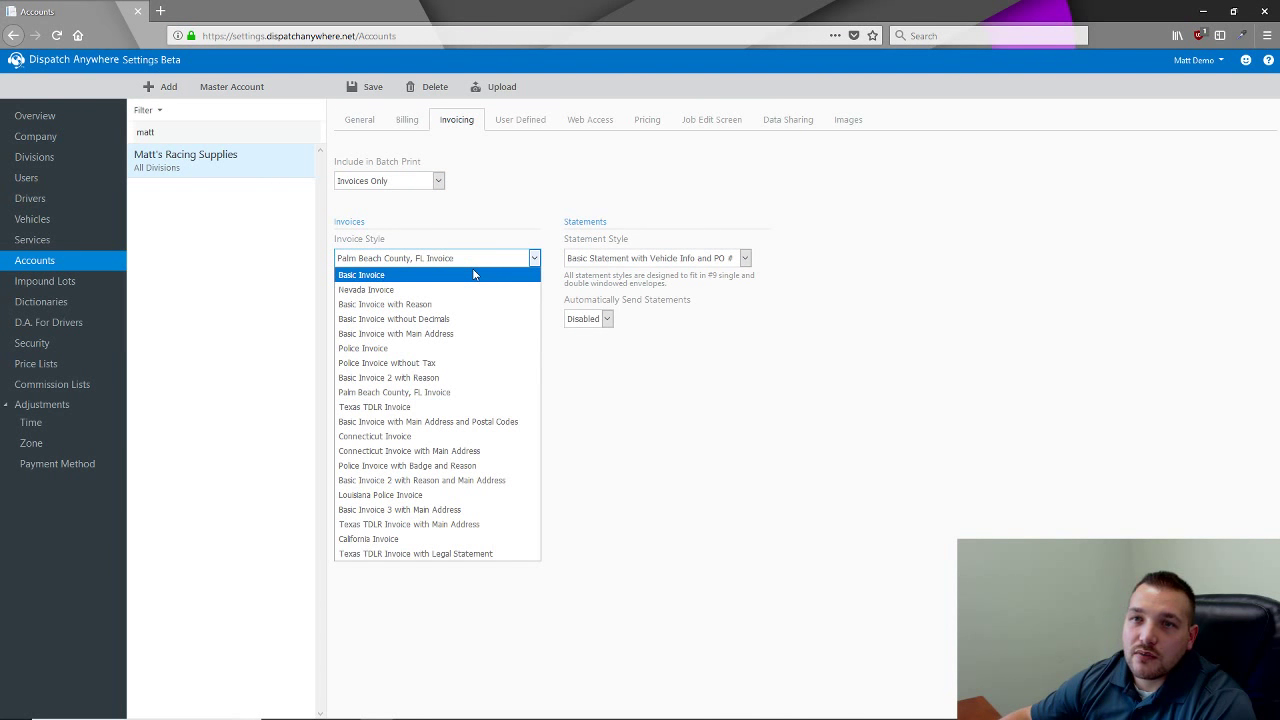
left_click(421, 466)
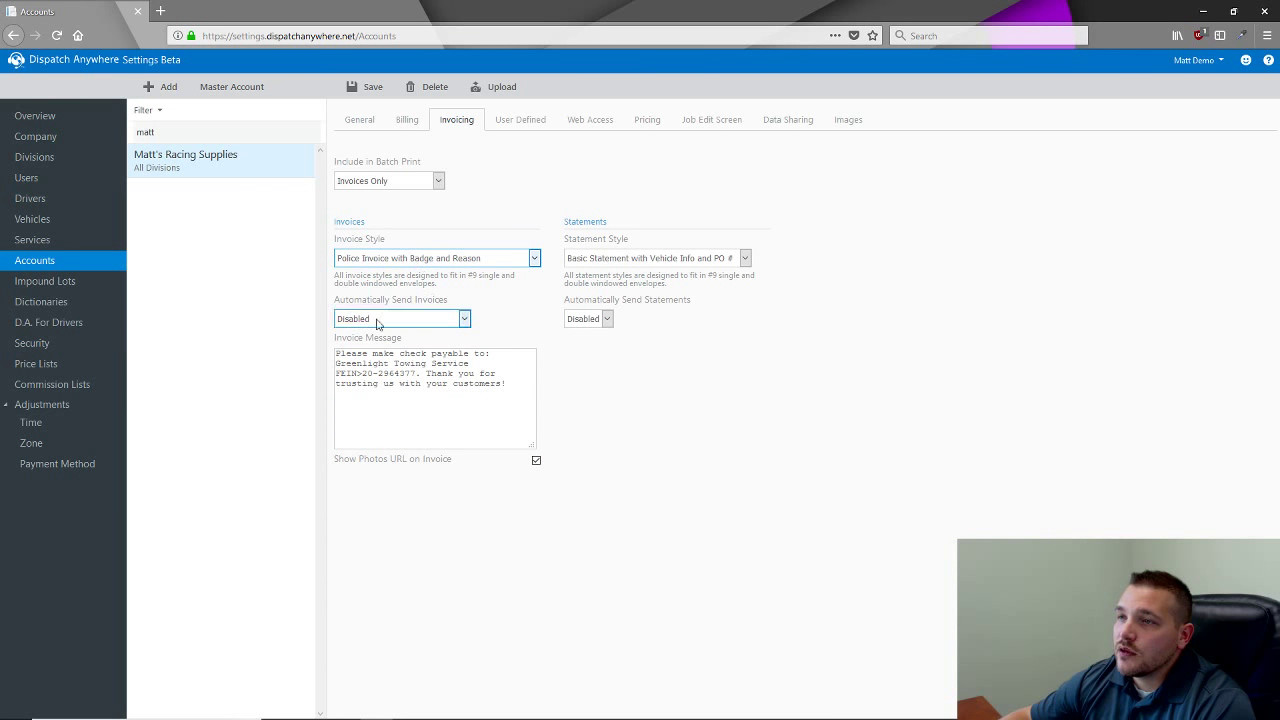
left_click(427, 319)
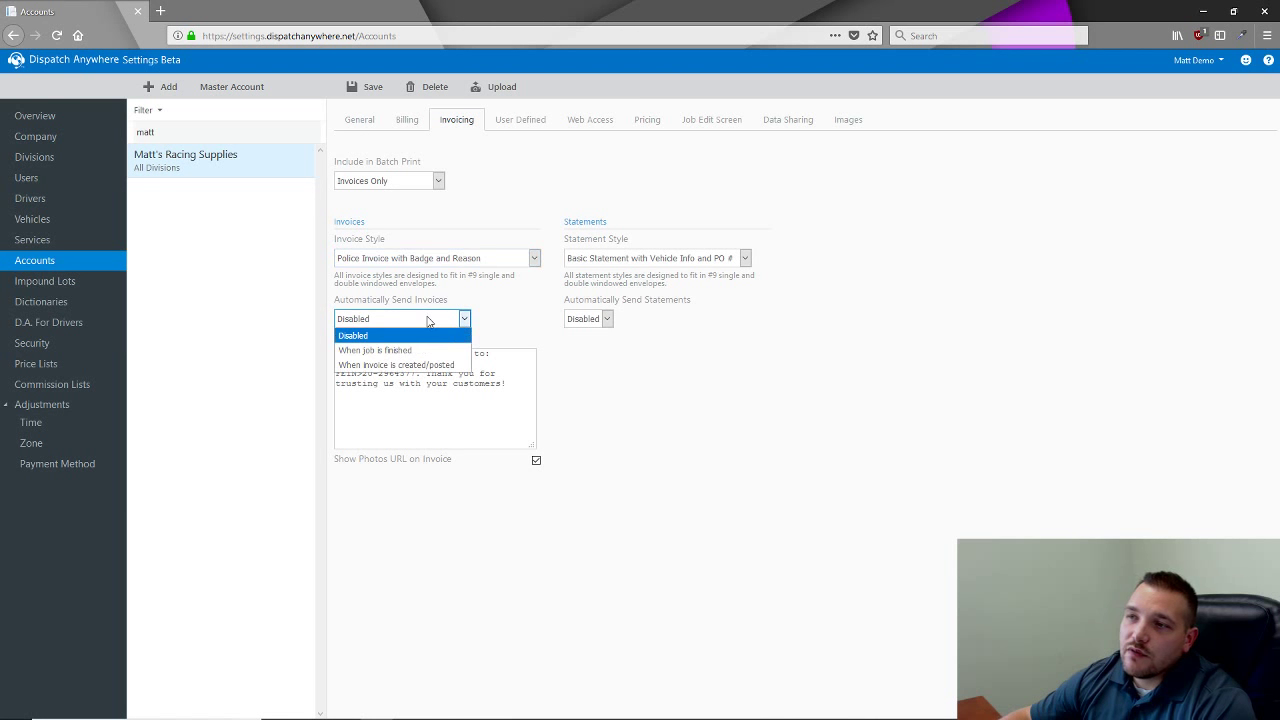
left_click(420, 345)
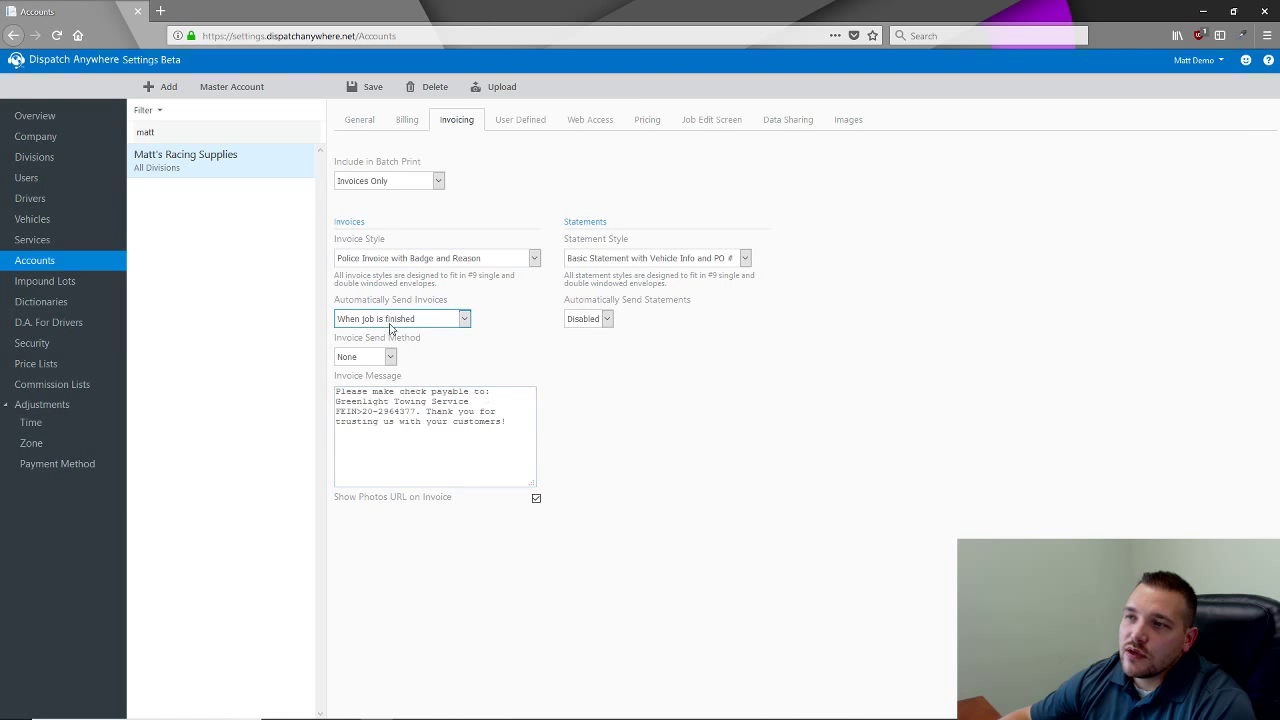
left_click(391, 357)
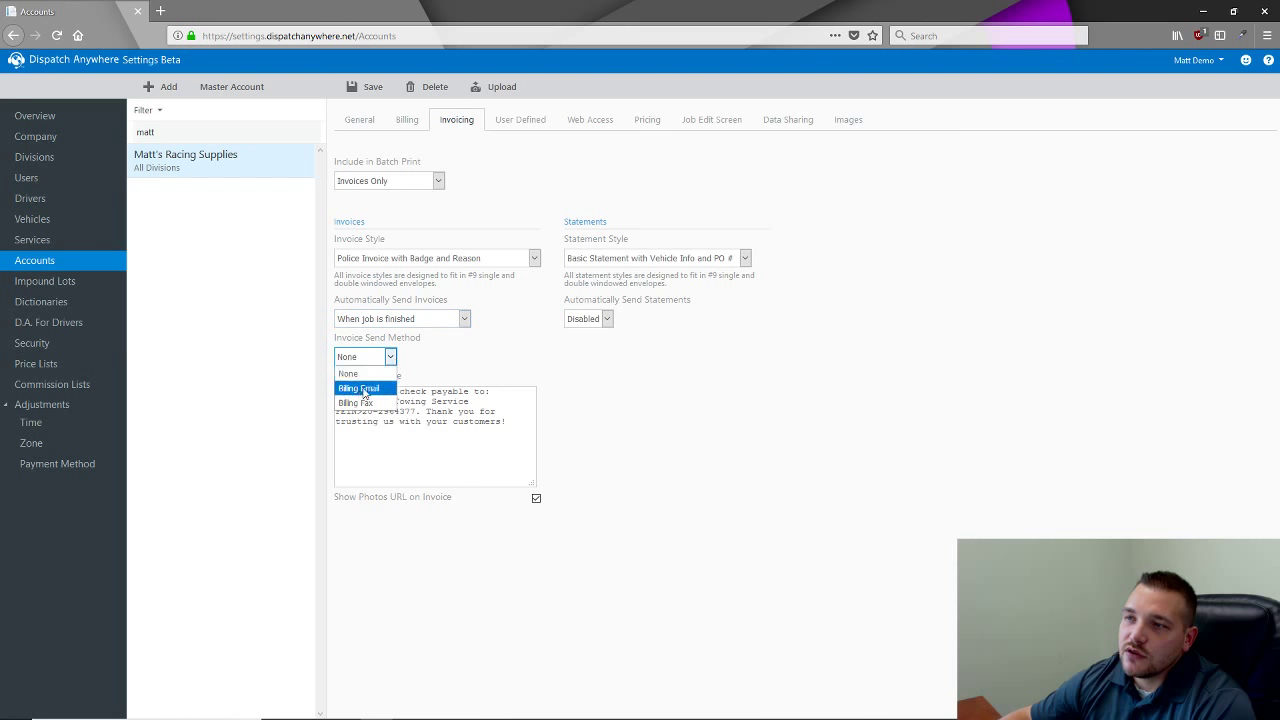
left_click(439, 323)
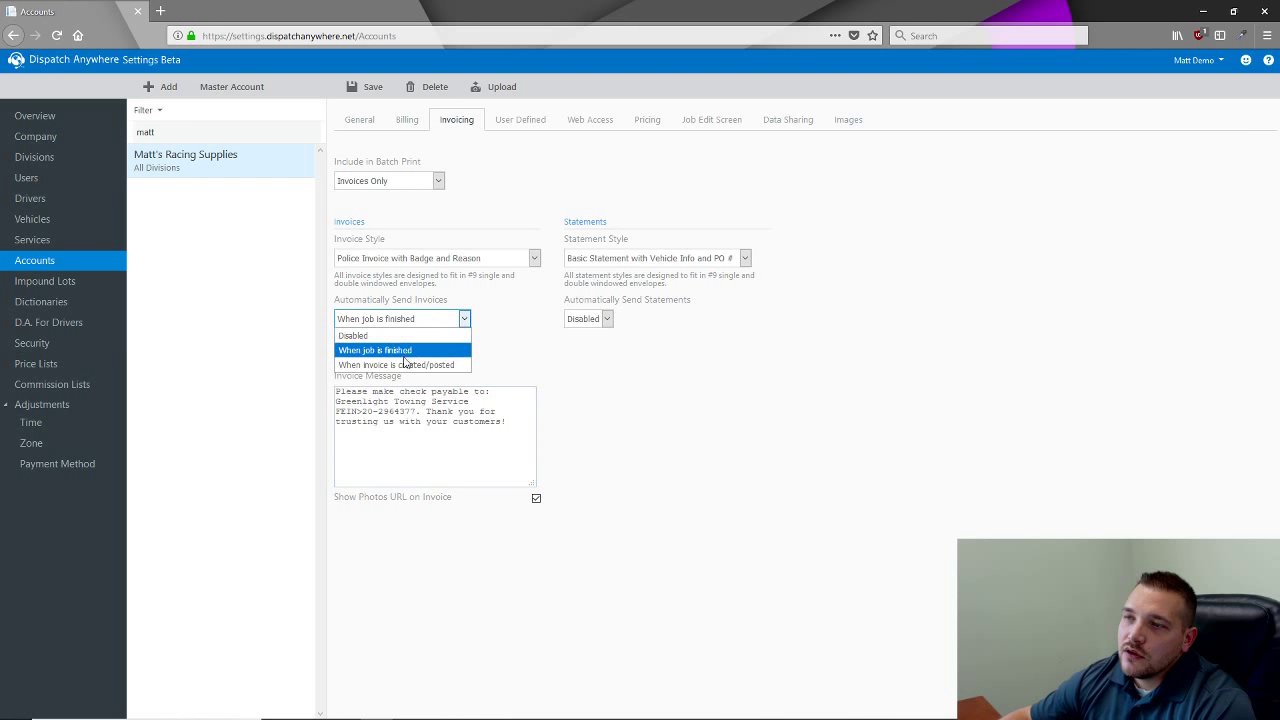
left_click(407, 366)
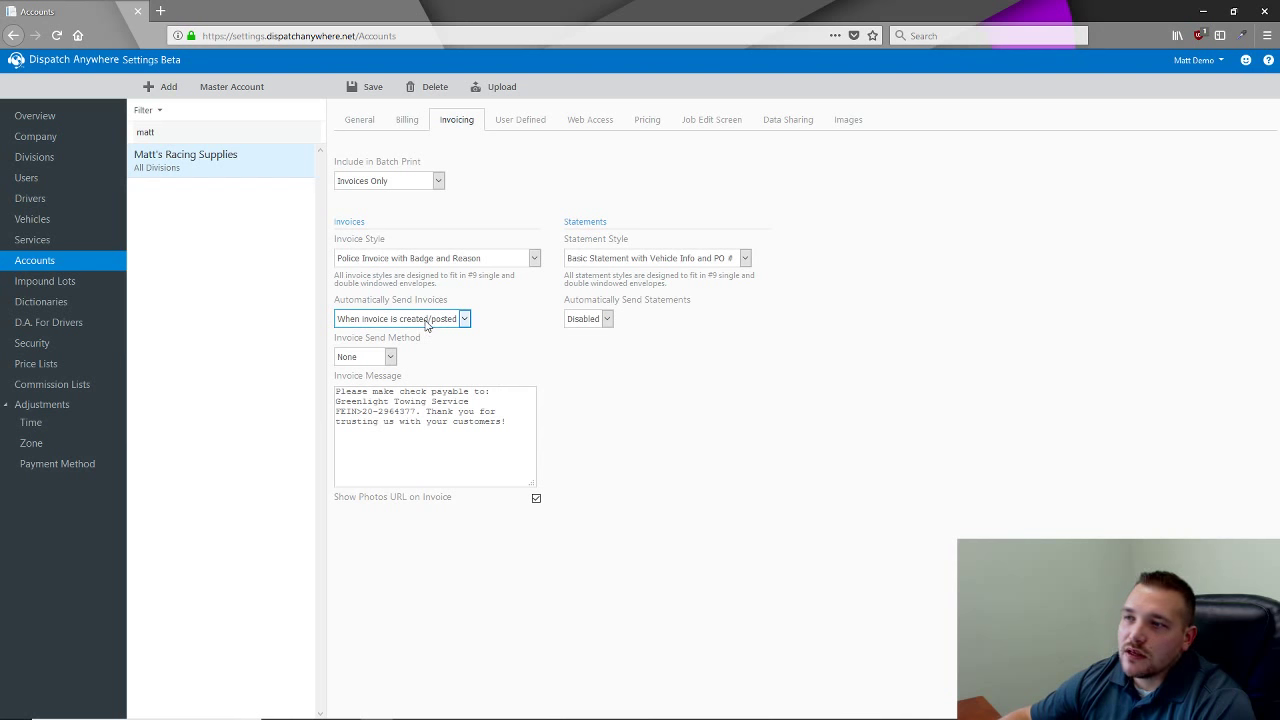
Leave the invoice send method at None and highlight the FEIN and thank-you message wording.
left_click(372, 356)
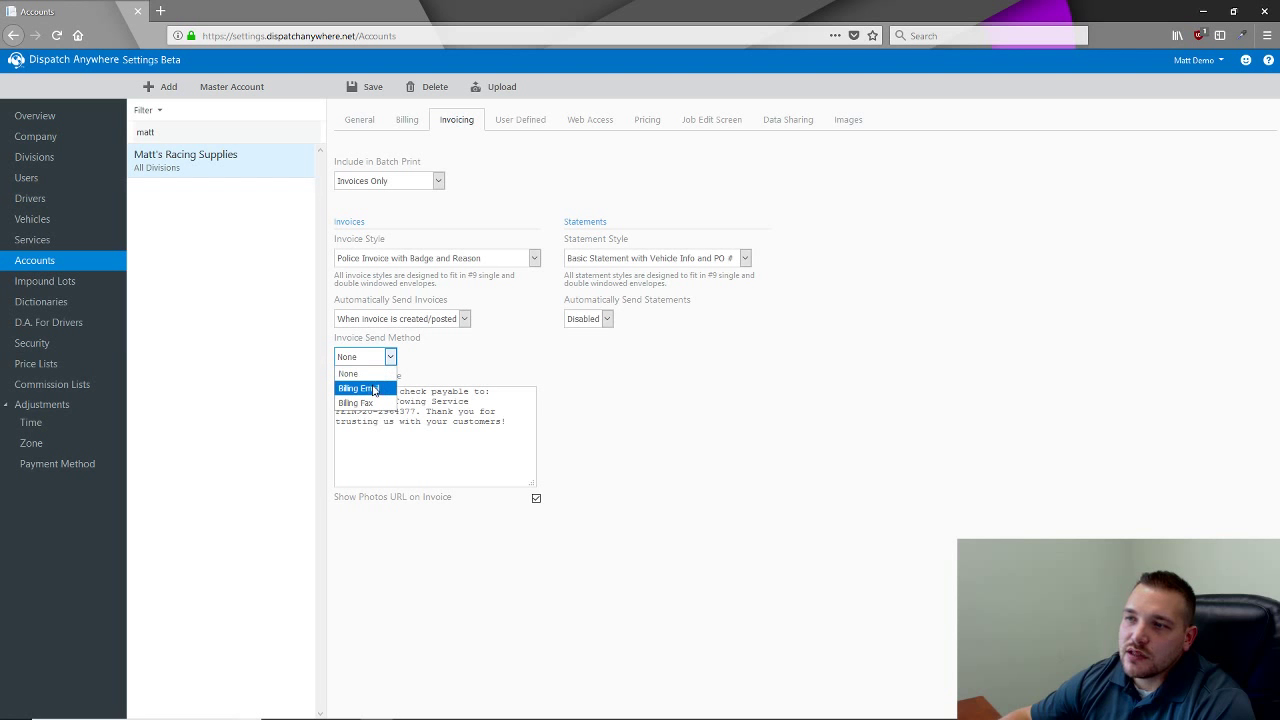
left_click(493, 407)
left_click_drag(501, 424, 495, 423)
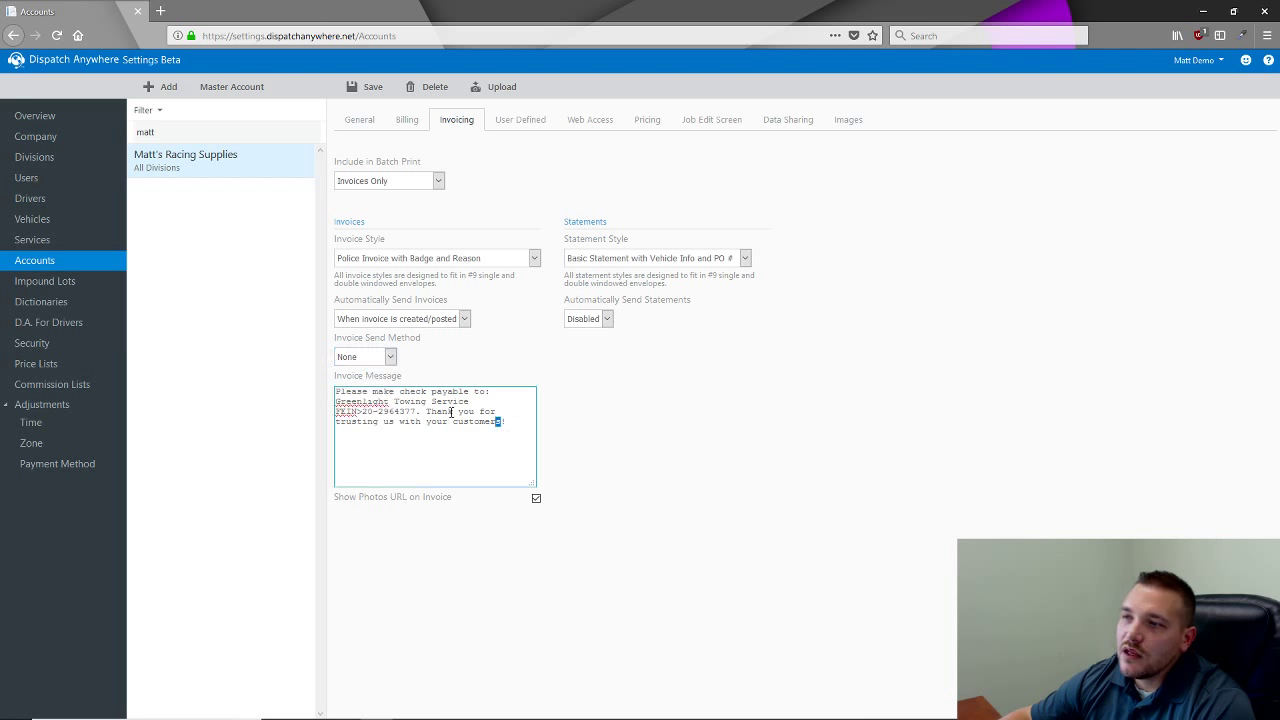
left_click_drag(399, 411, 447, 416)
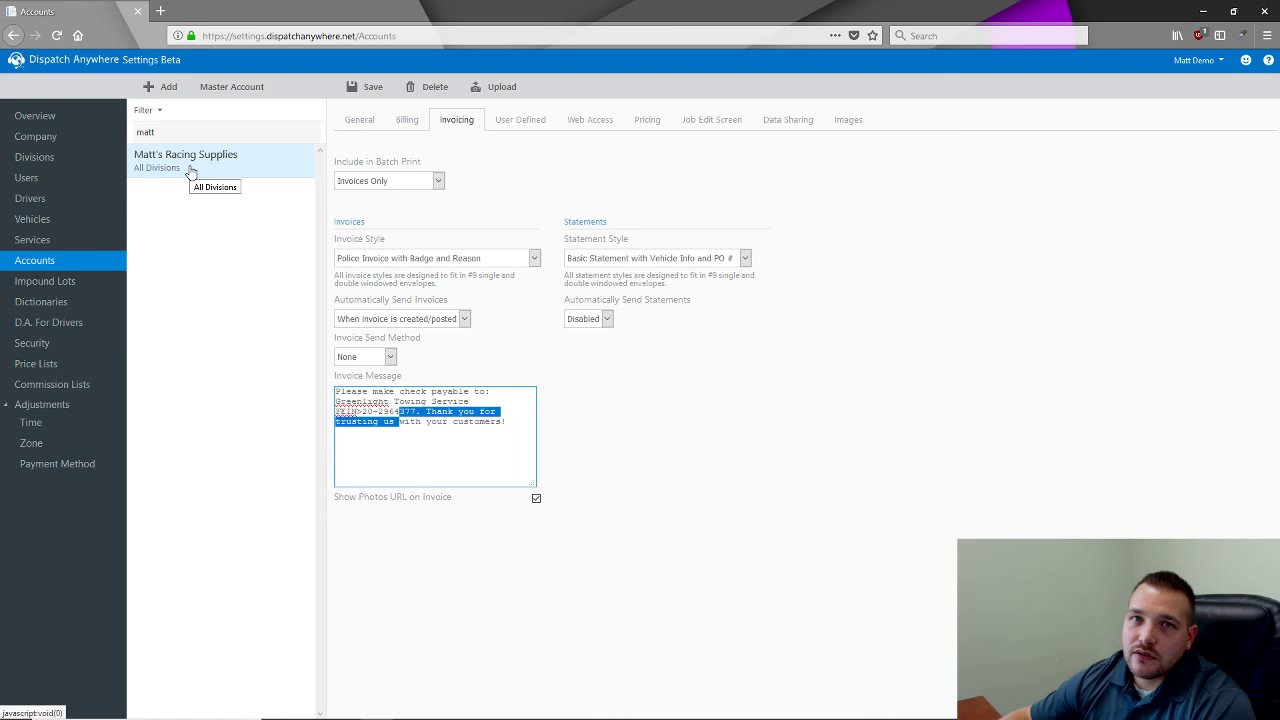
left_click(524, 706)
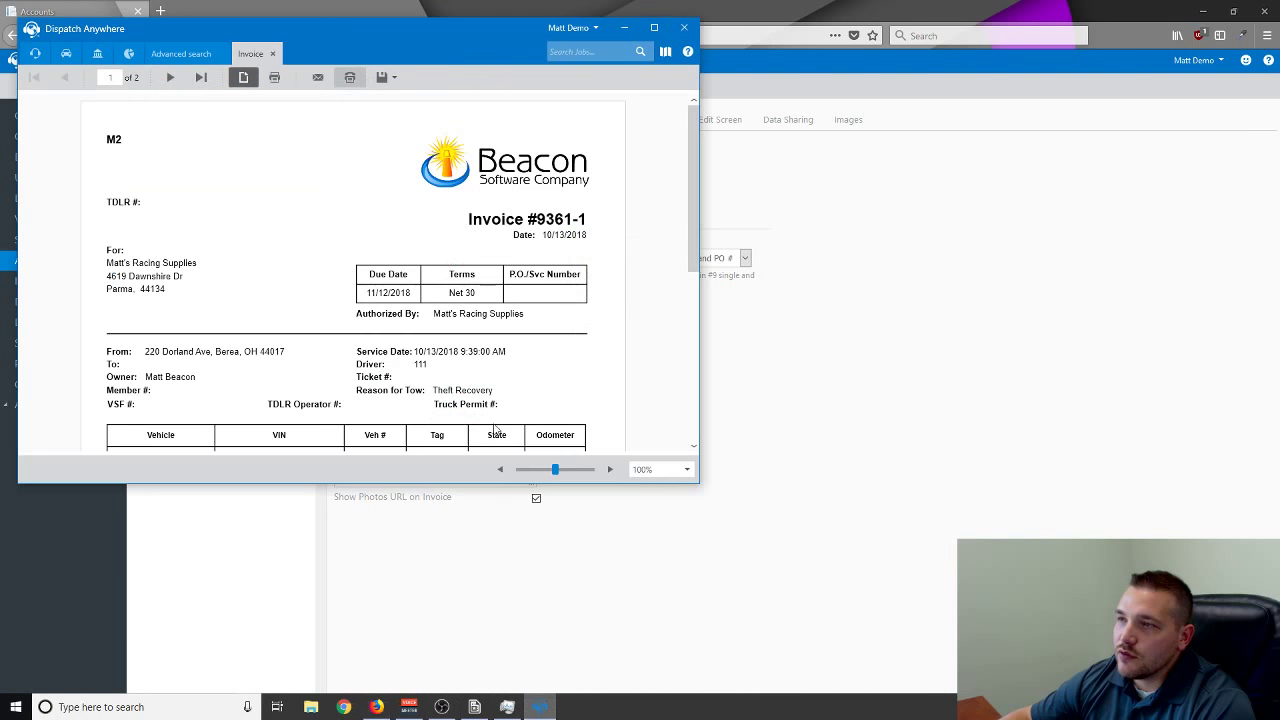
scroll(346, 308, "down", 2)
scroll(340, 305, "down", 1)
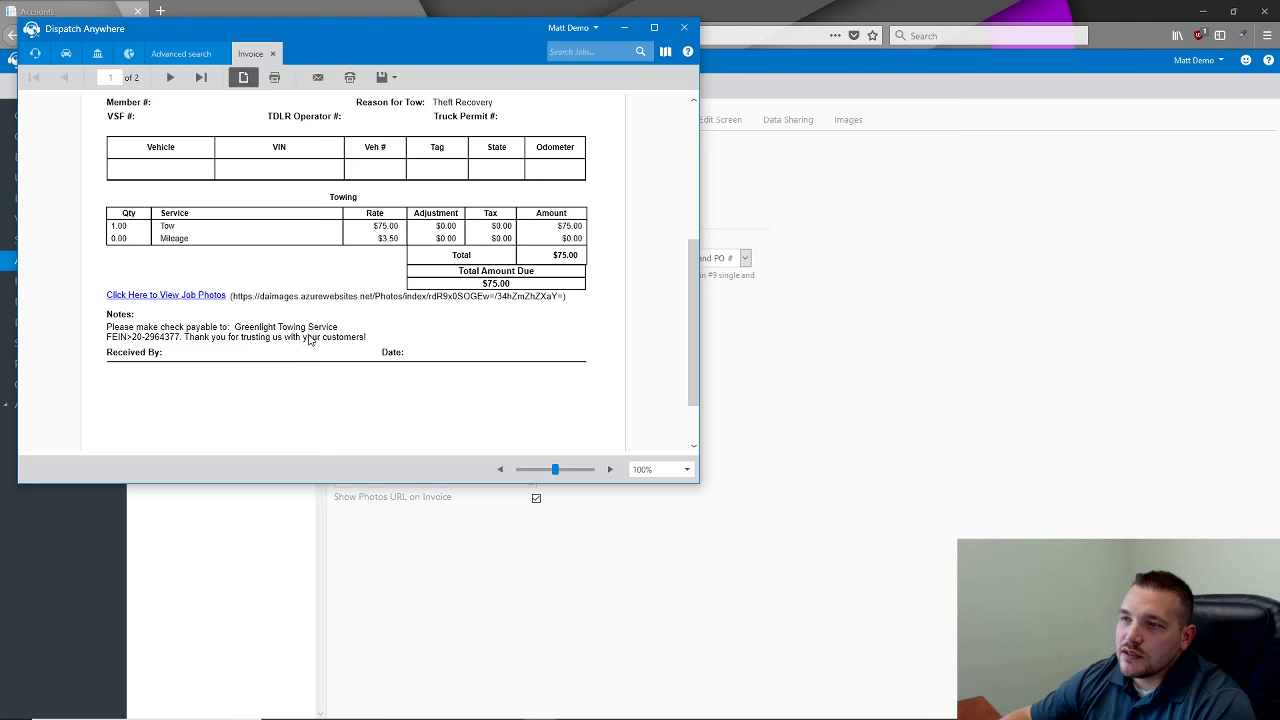
left_click(741, 367)
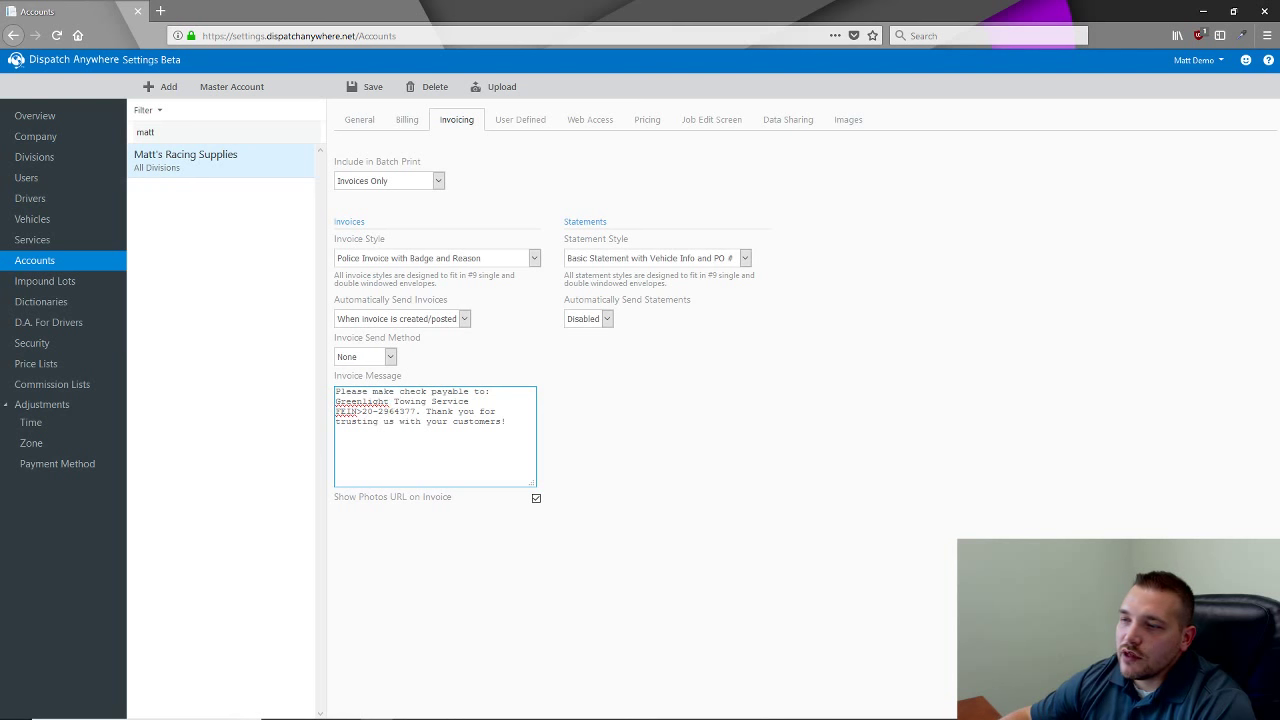
left_click(542, 712)
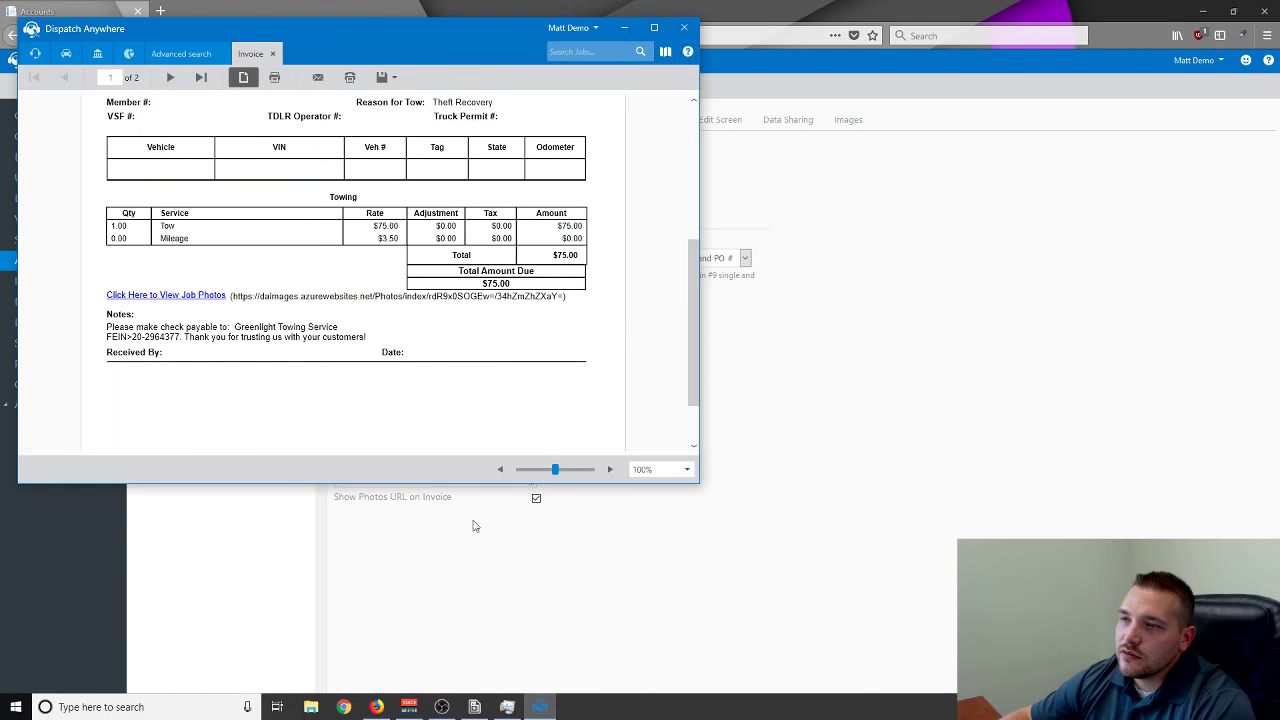
left_click(175, 296)
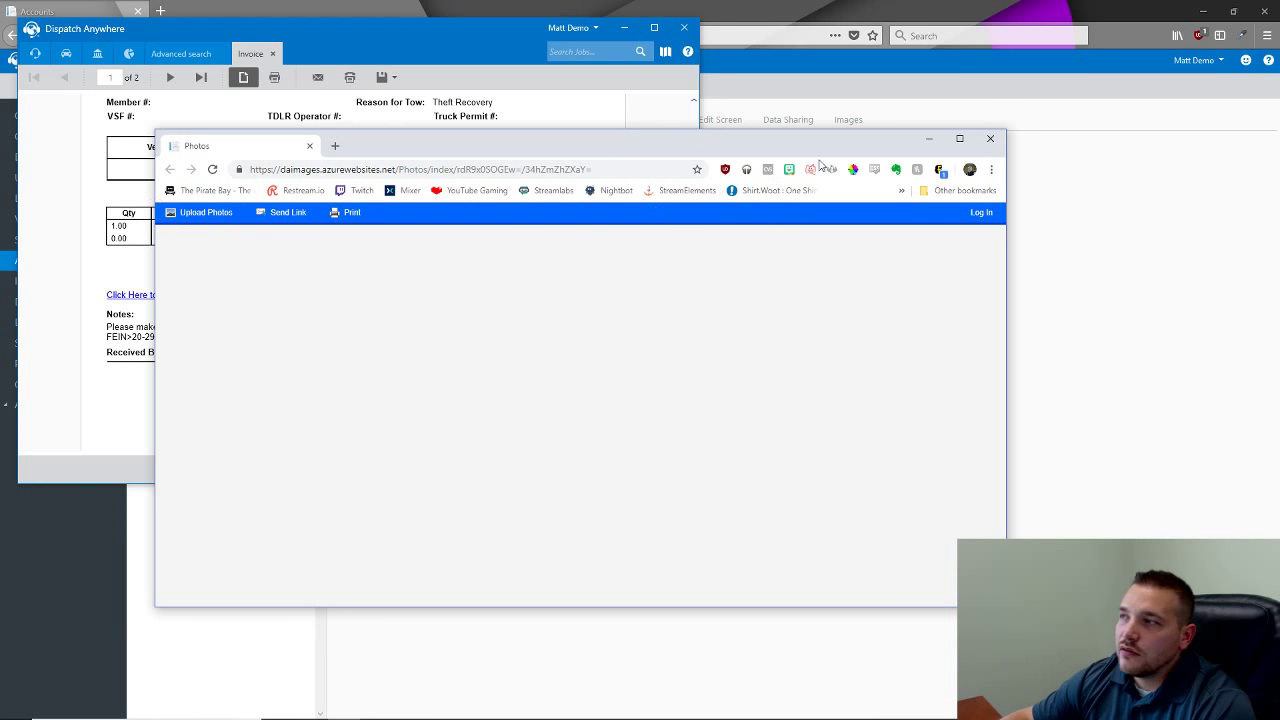
left_click(990, 138)
left_click(684, 27)
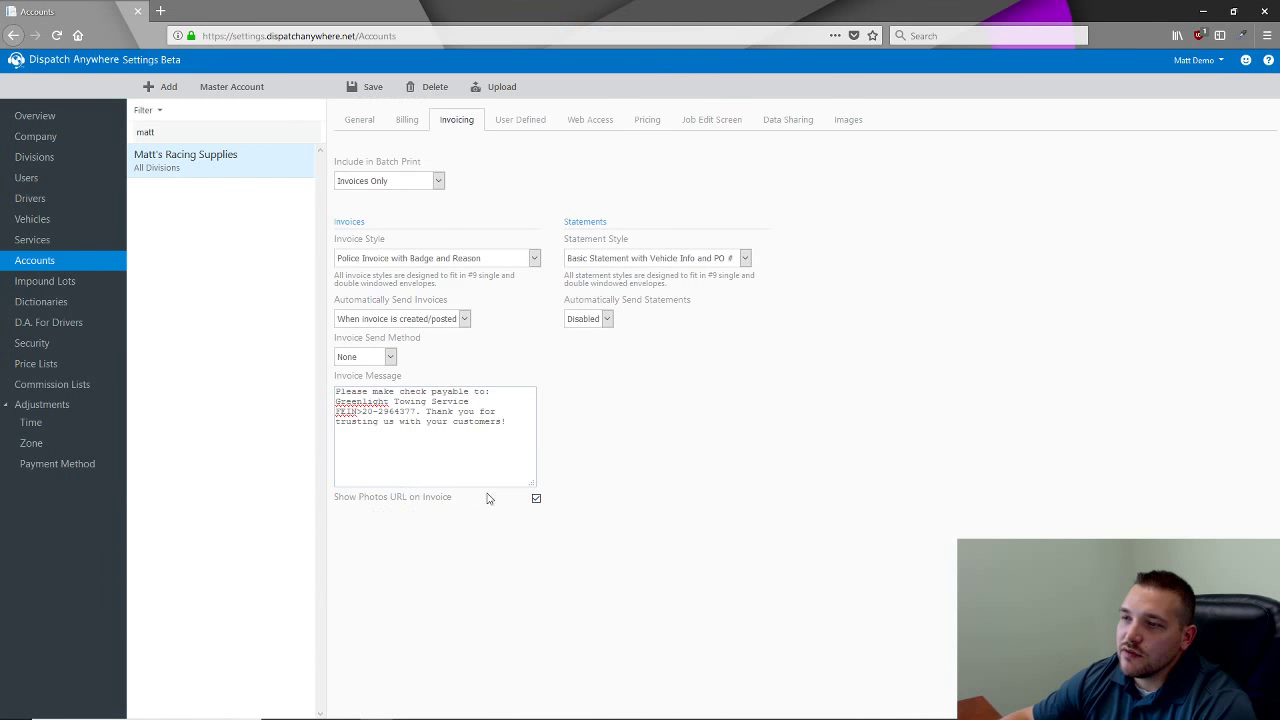
Keep the statement style and schedule automatic statements as Custom on the 4th.
left_click(658, 264)
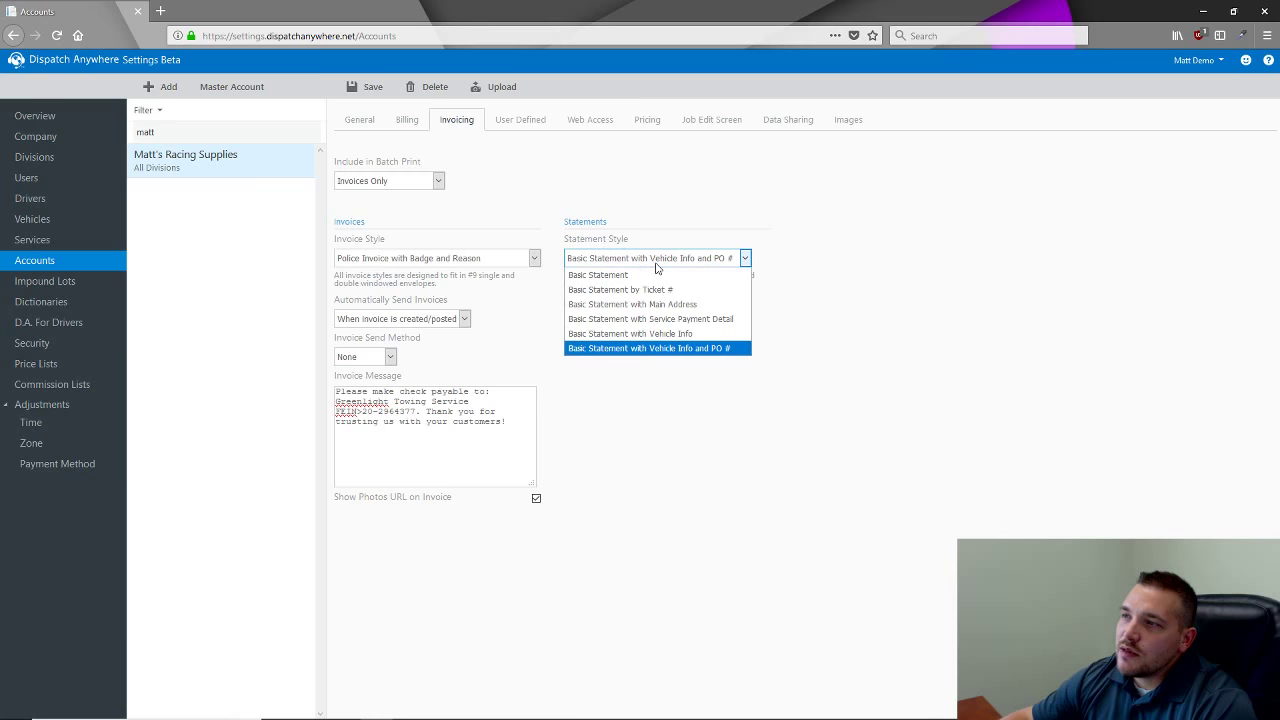
left_click(652, 346)
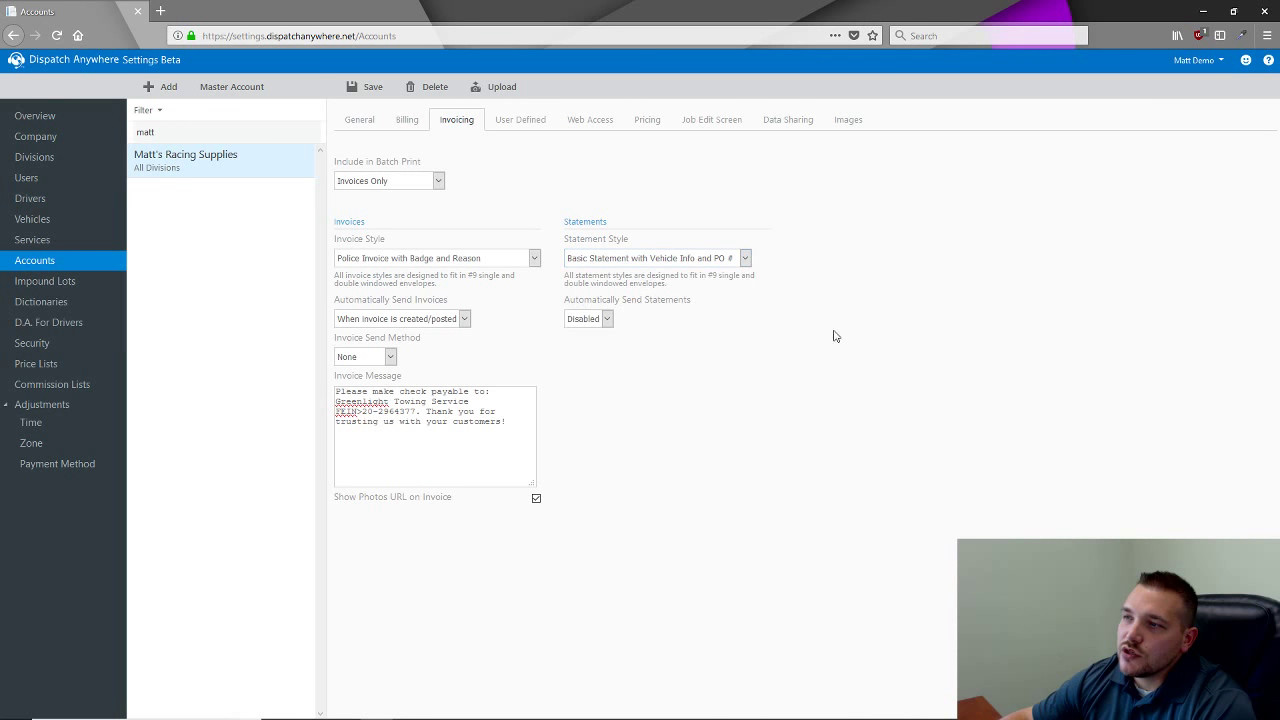
left_click(609, 322)
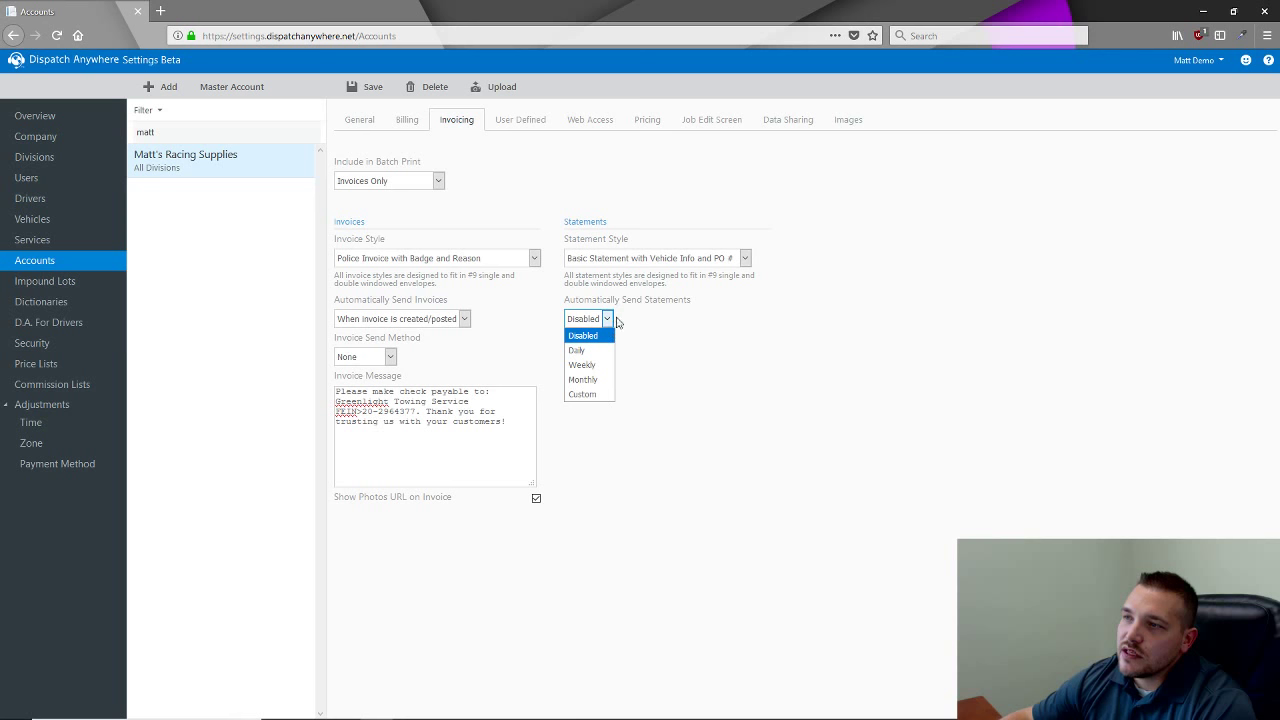
left_click(585, 364)
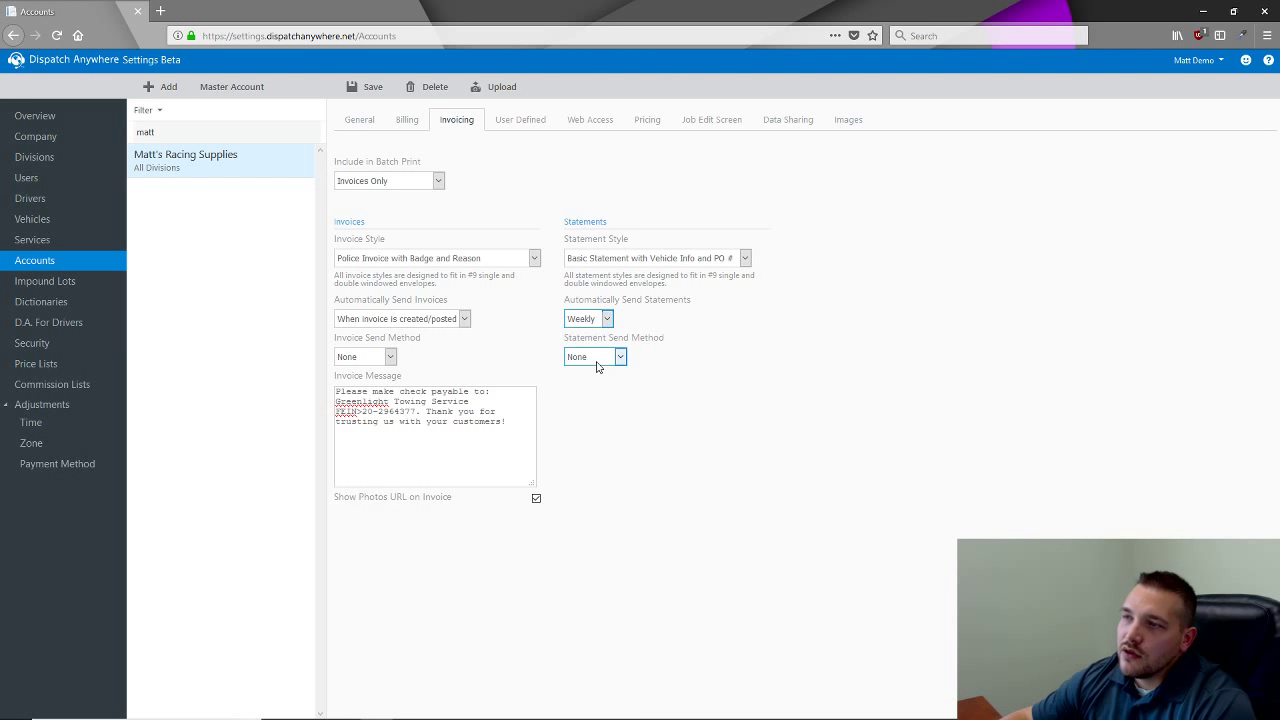
left_click(580, 320)
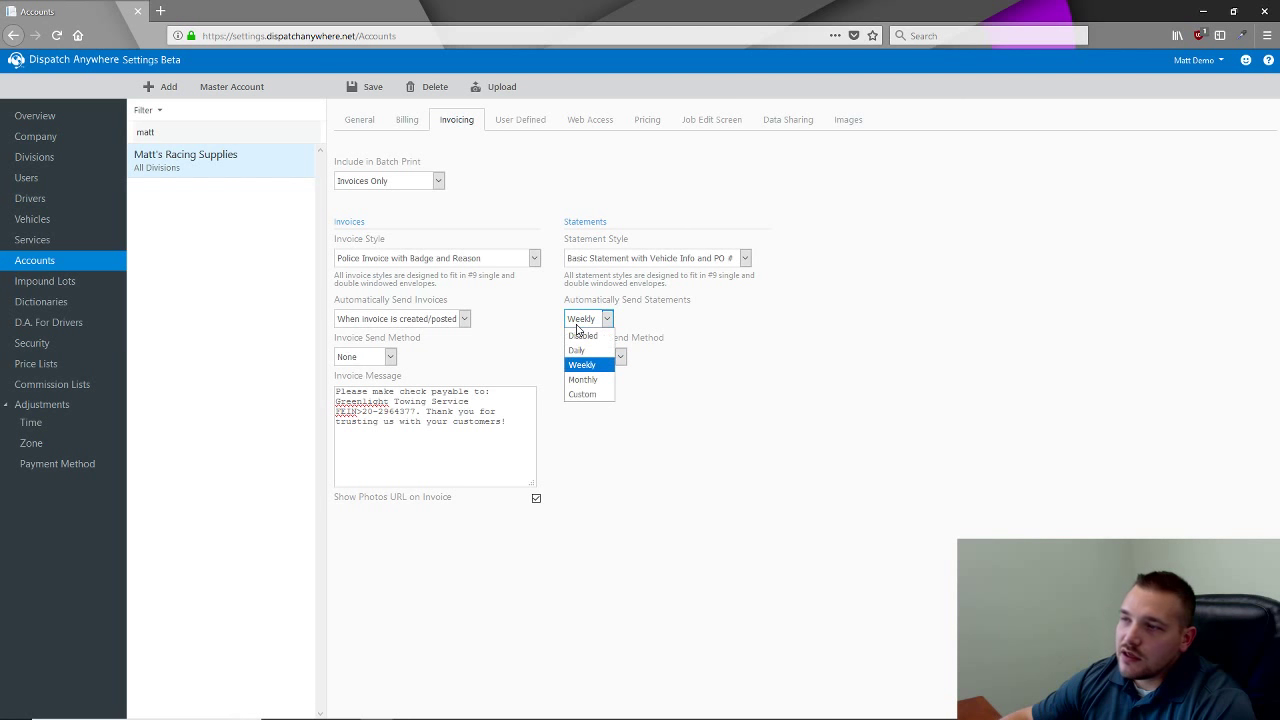
left_click(578, 380)
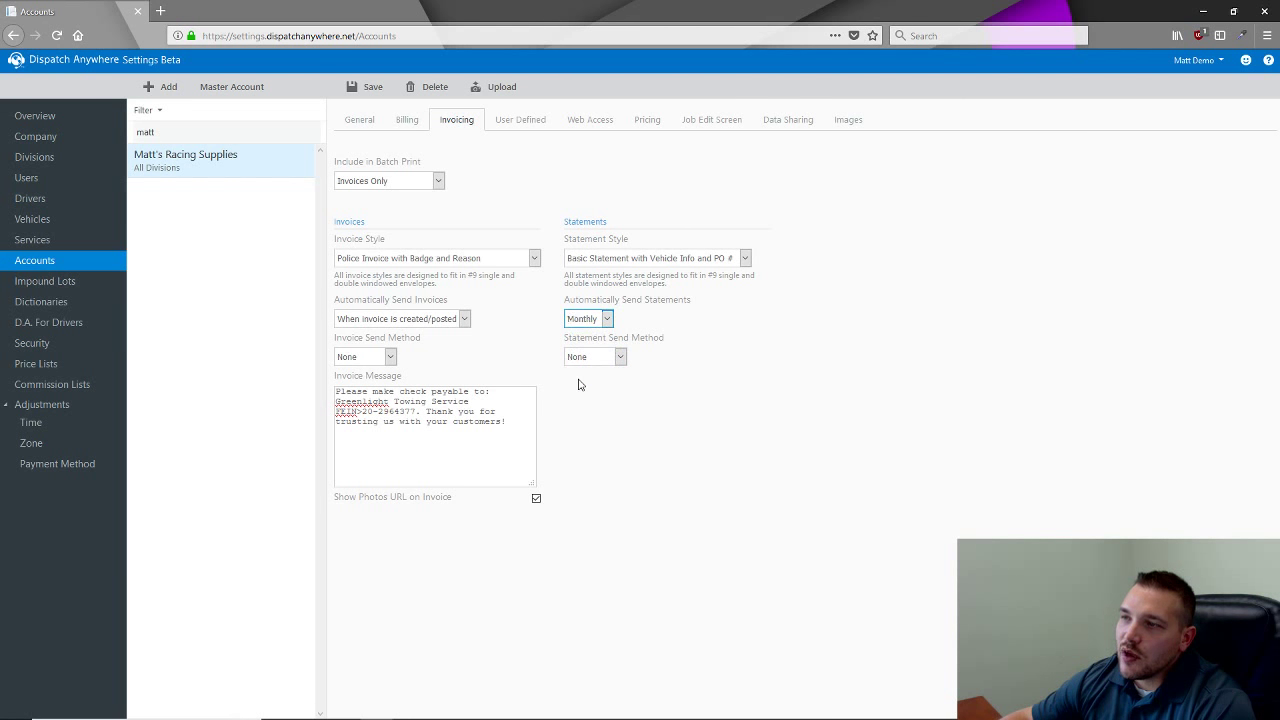
left_click(590, 318)
left_click(580, 394)
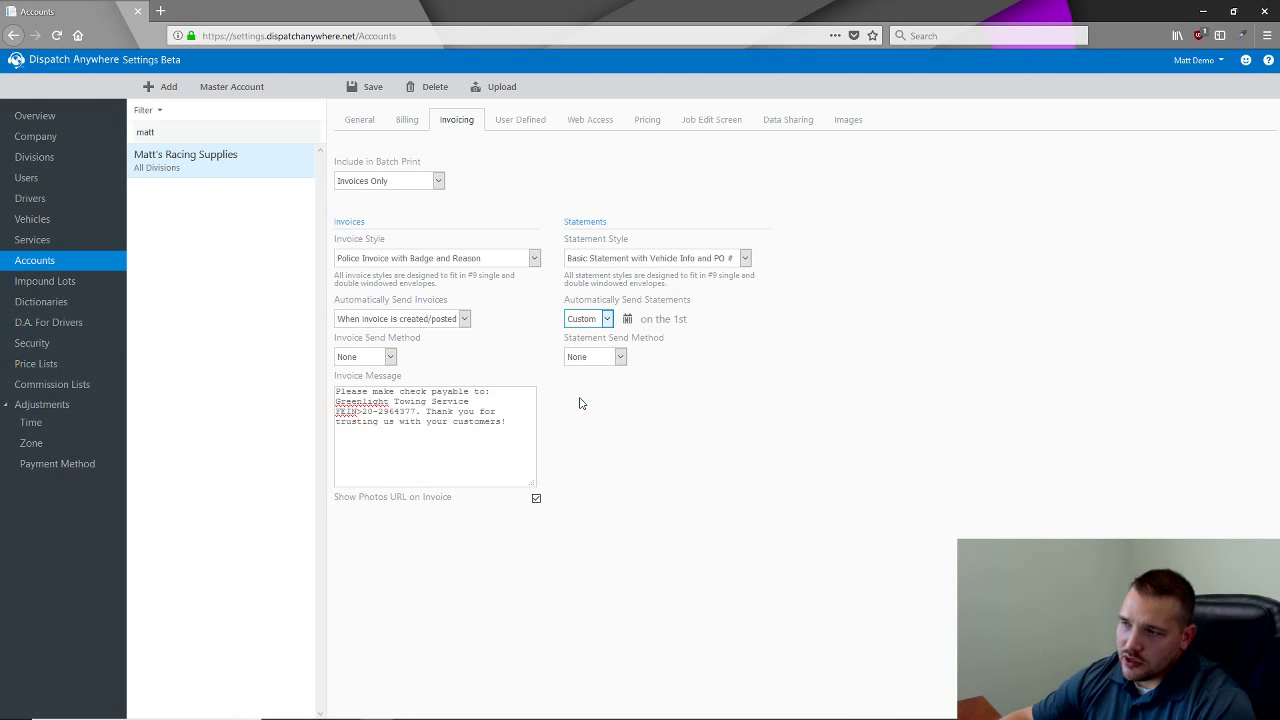
left_click(627, 318)
left_click(699, 344)
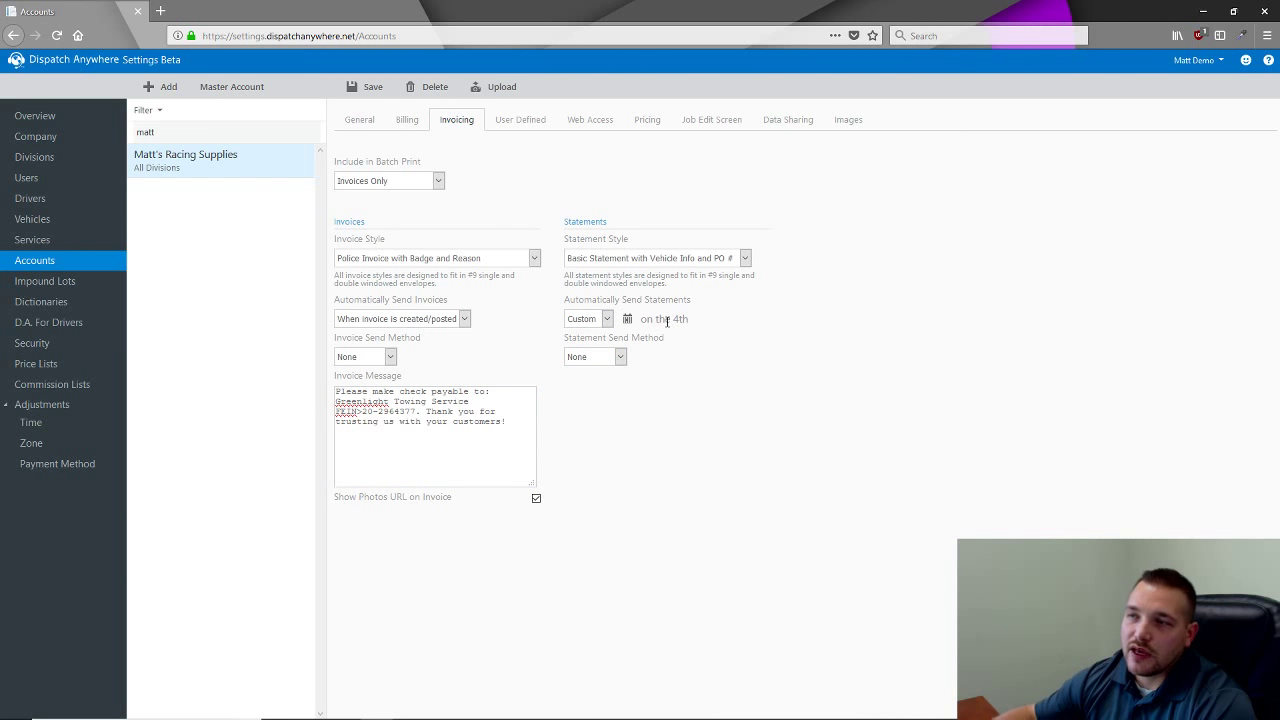
Try billing email and billing fax, then leave Statement Send Method at None.
left_click(621, 359)
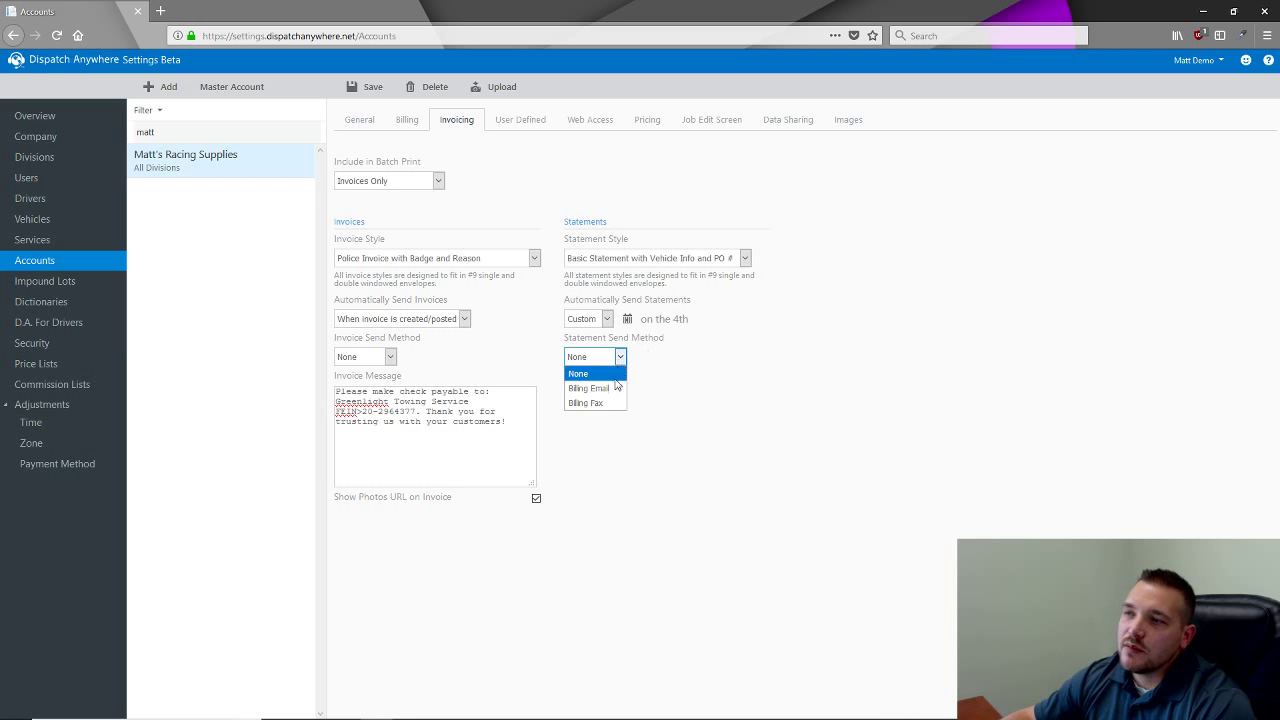
left_click(618, 385)
left_click(623, 357)
left_click(618, 403)
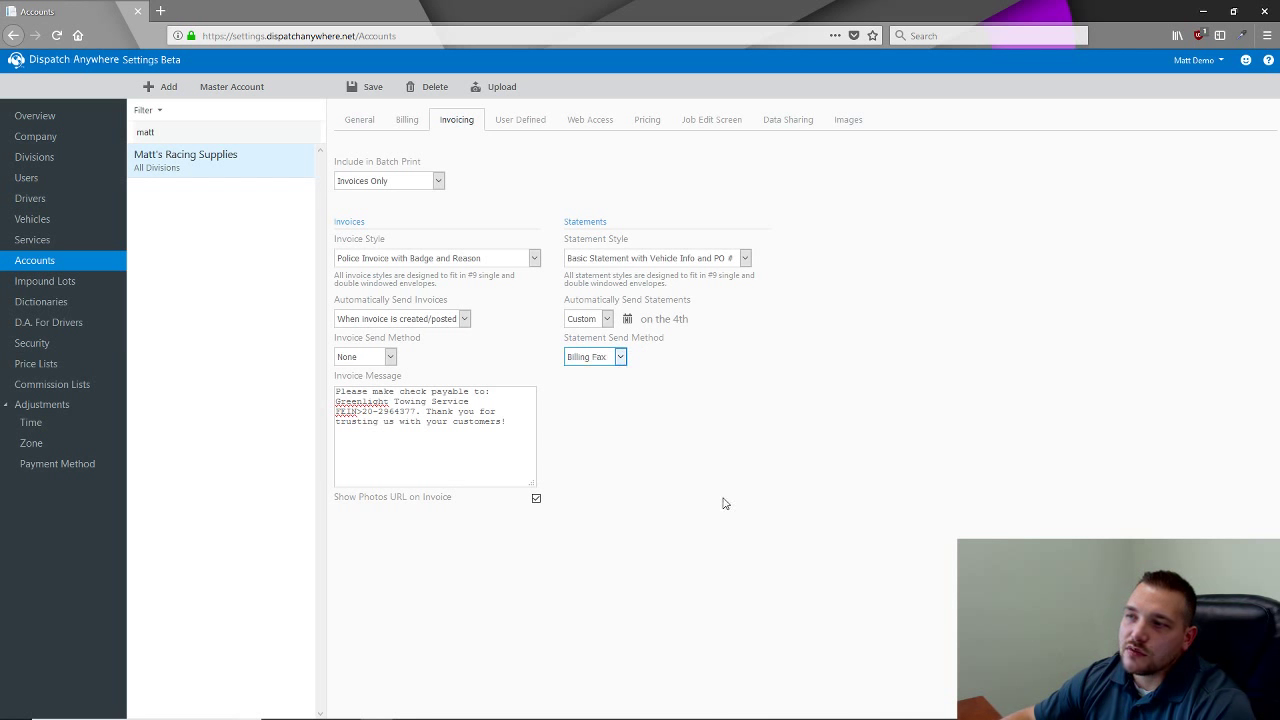
left_click(587, 360)
left_click(586, 386)
left_click(590, 357)
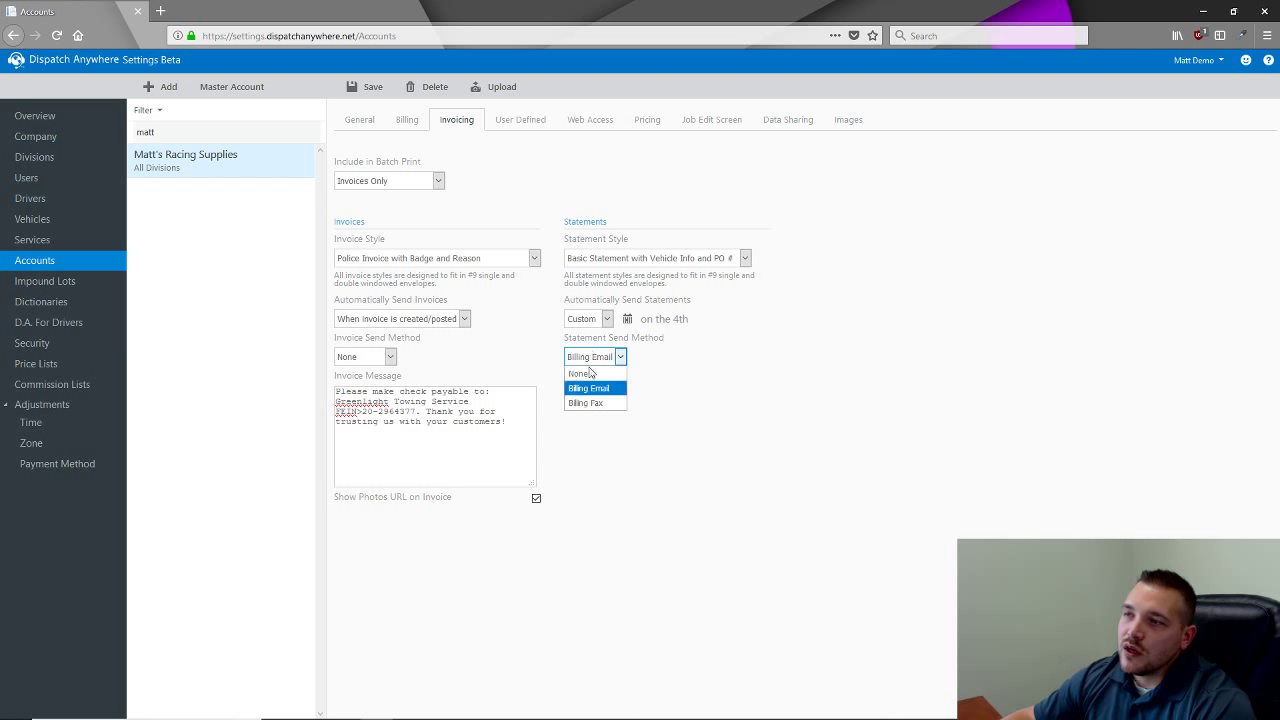
left_click(580, 371)
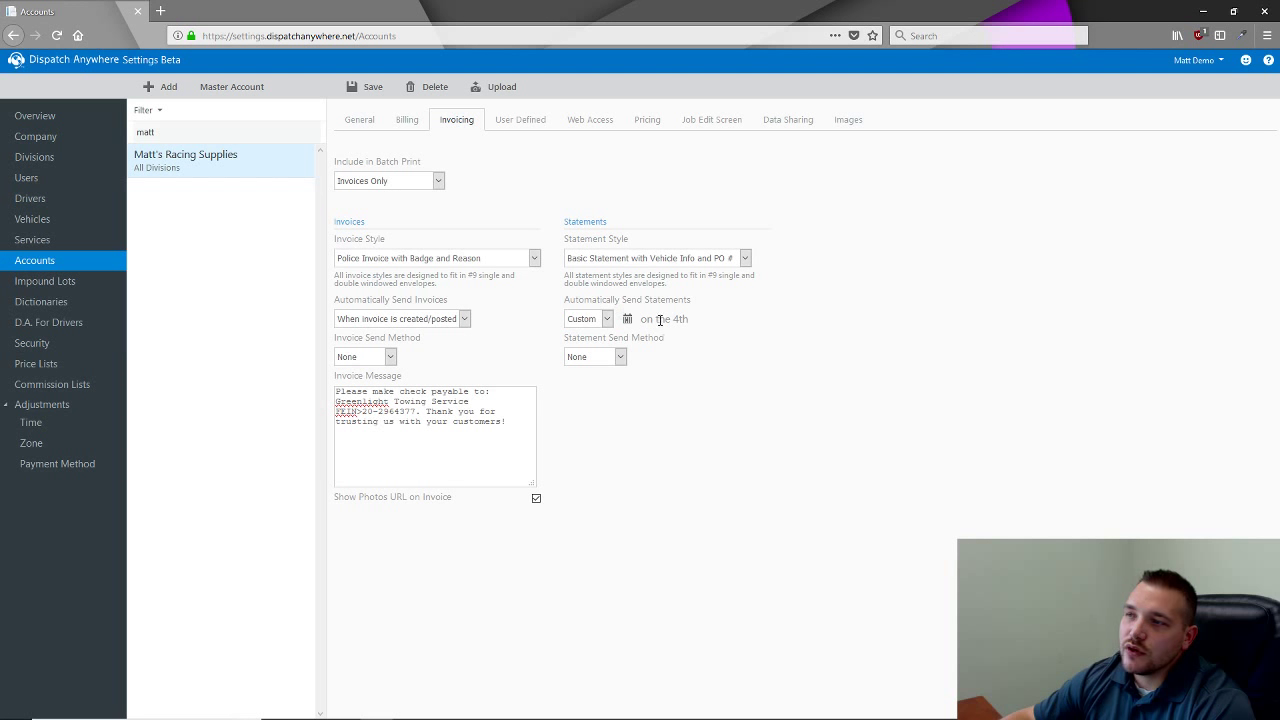
left_click(627, 319)
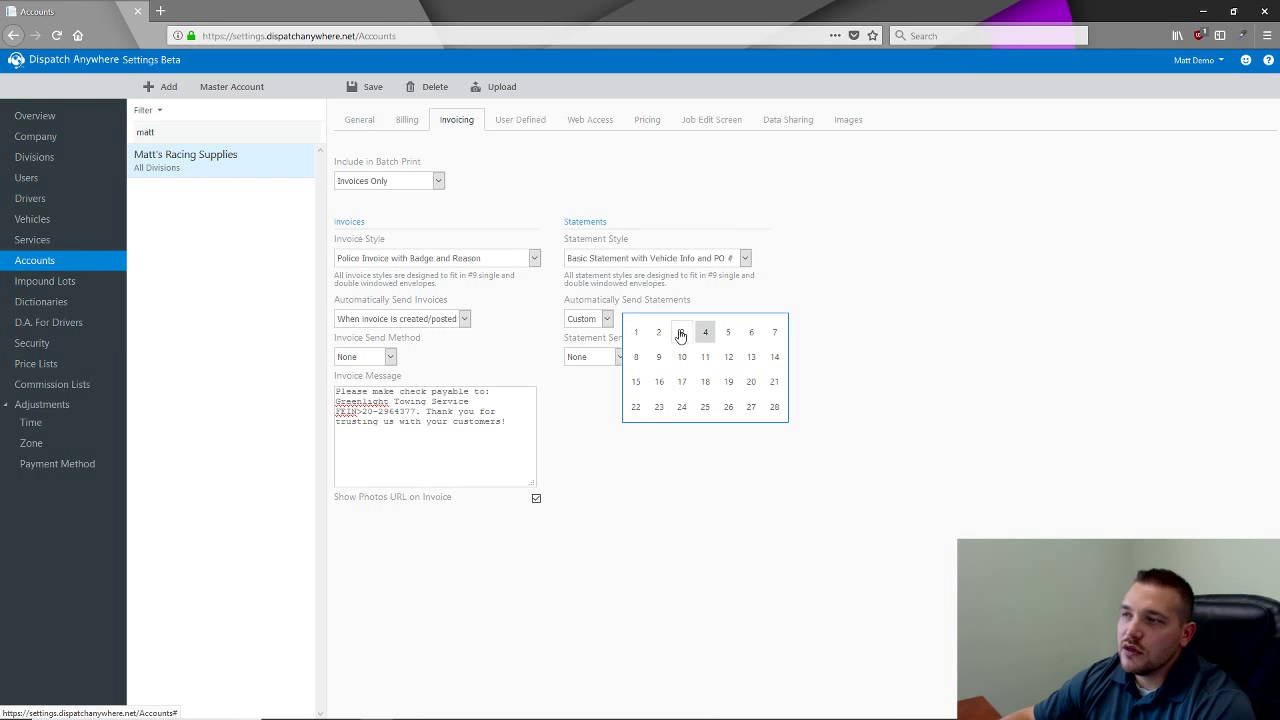
Try statement days 3rd and 2nd, then set automatic statements to Disabled and show User Defined fields.
left_click(682, 332)
left_click(628, 326)
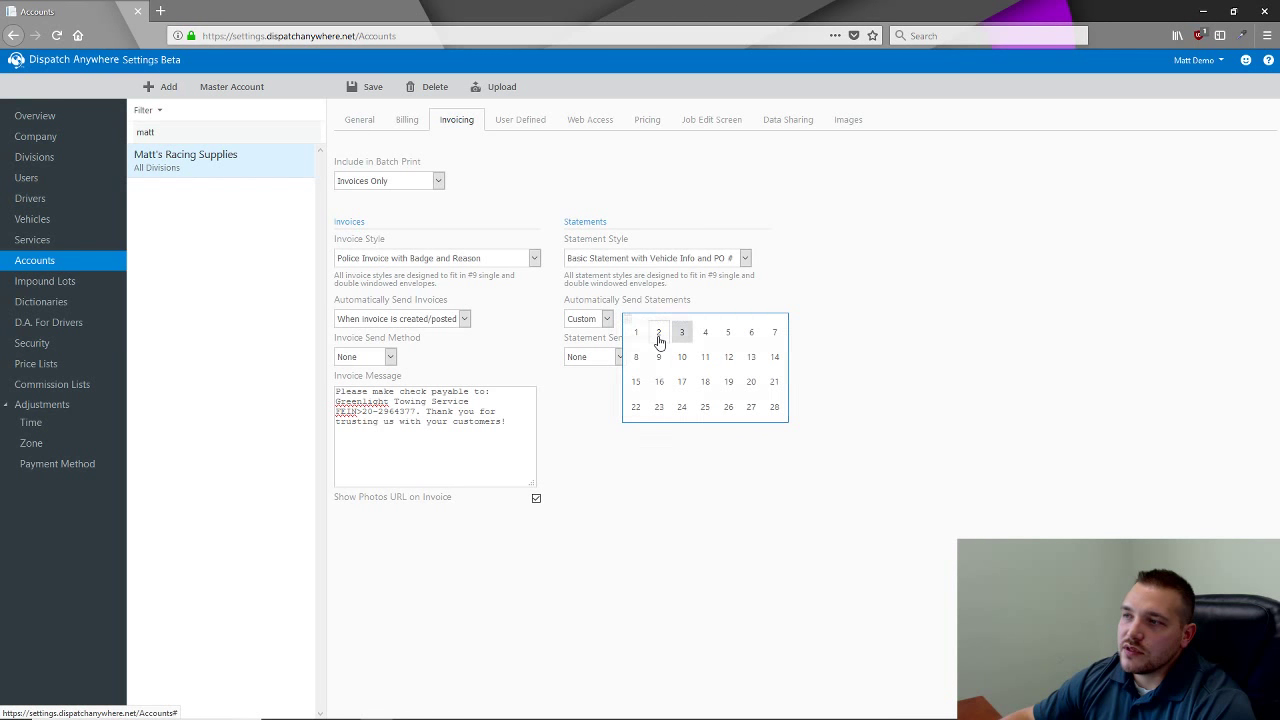
left_click(660, 333)
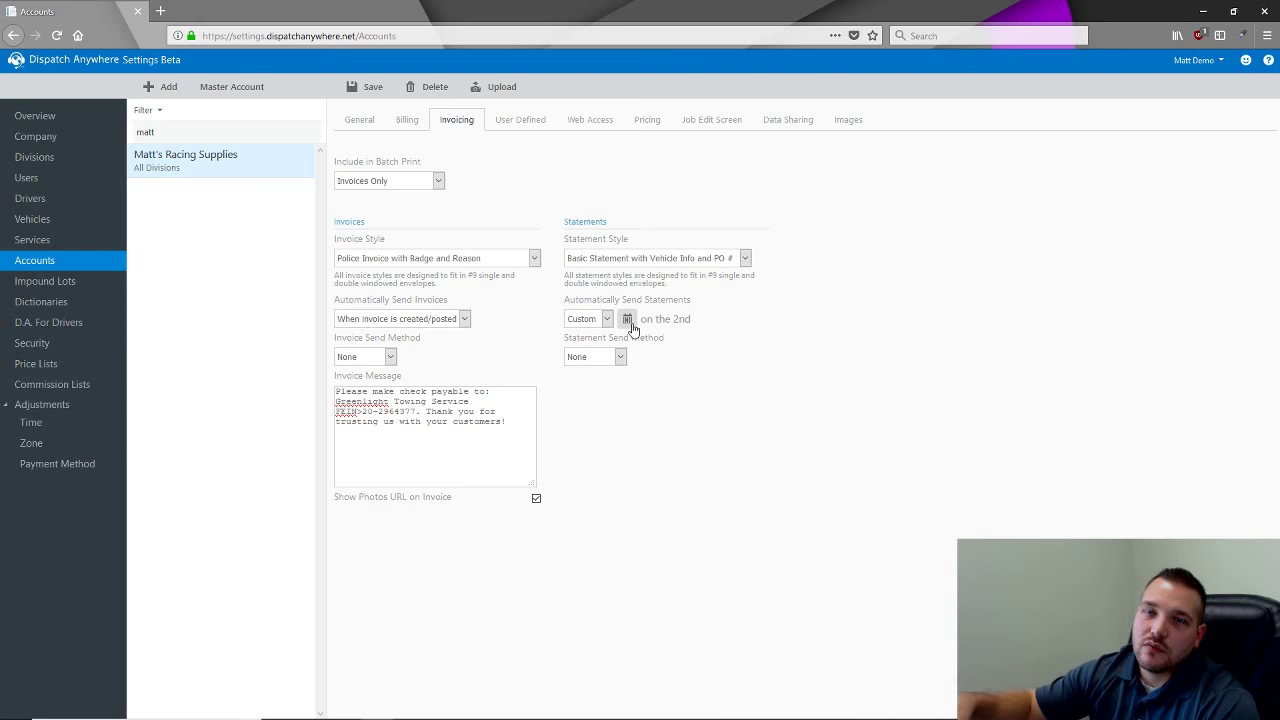
left_click(628, 324)
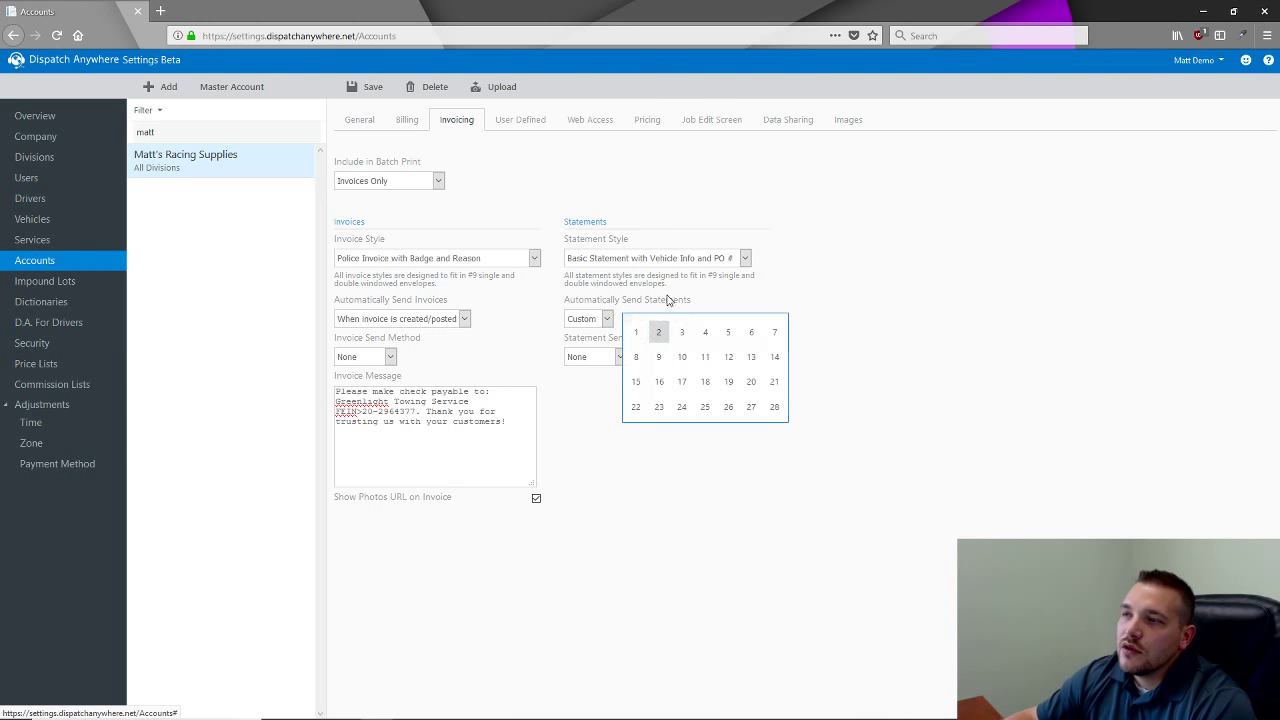
left_click(588, 318)
left_click(582, 333)
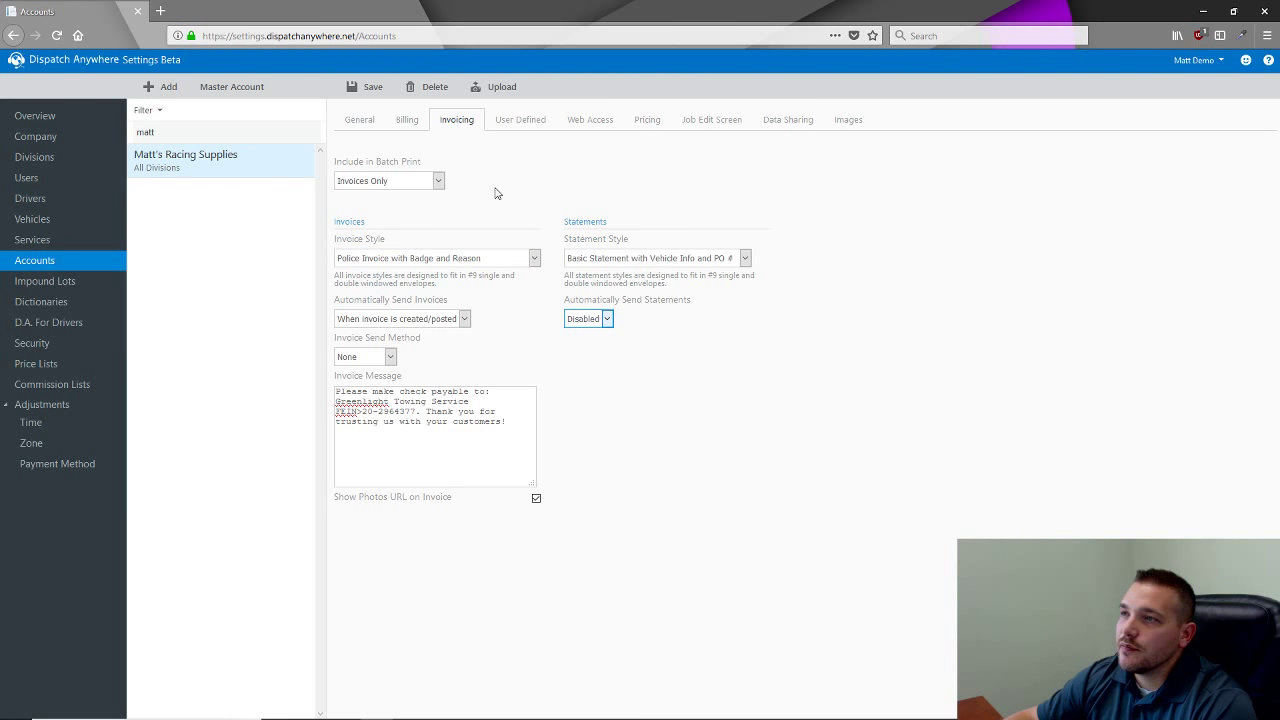
left_click(520, 122)
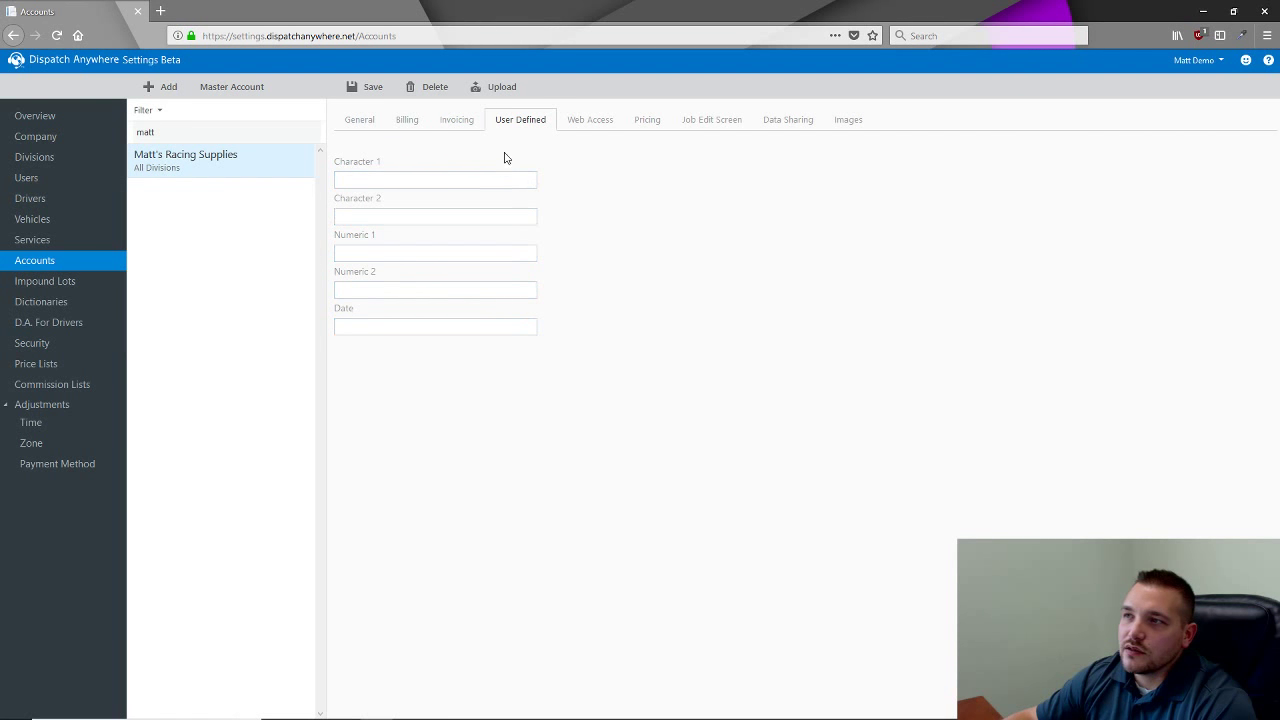
Check the Web Access read-only Account Id and password fields, then show the Pricing tab.
left_click(578, 128)
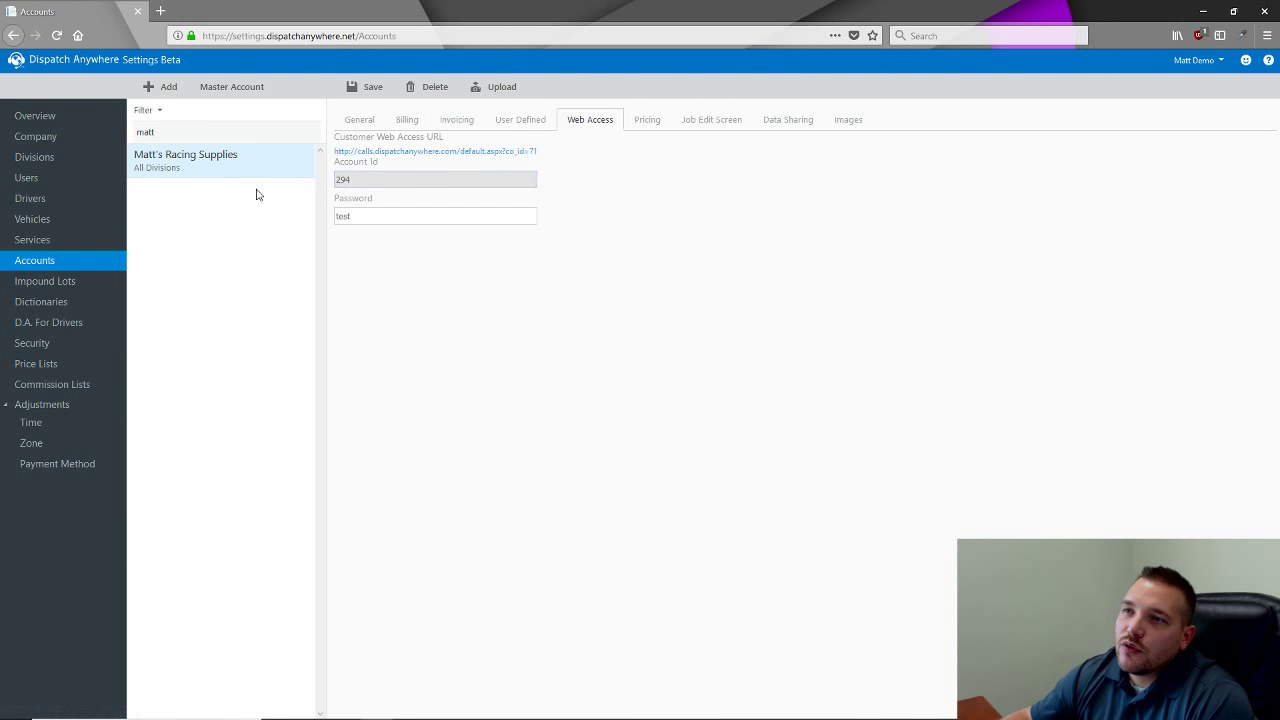
left_click(355, 198)
left_click(347, 186)
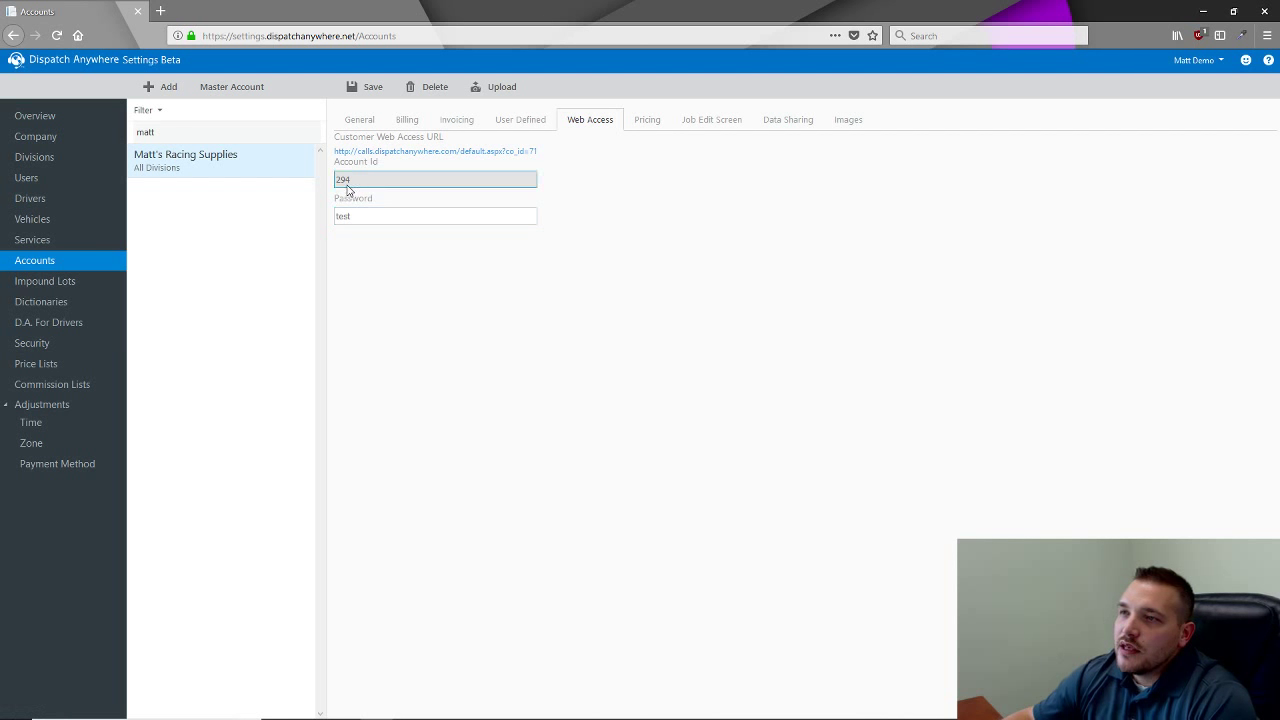
left_click(344, 214)
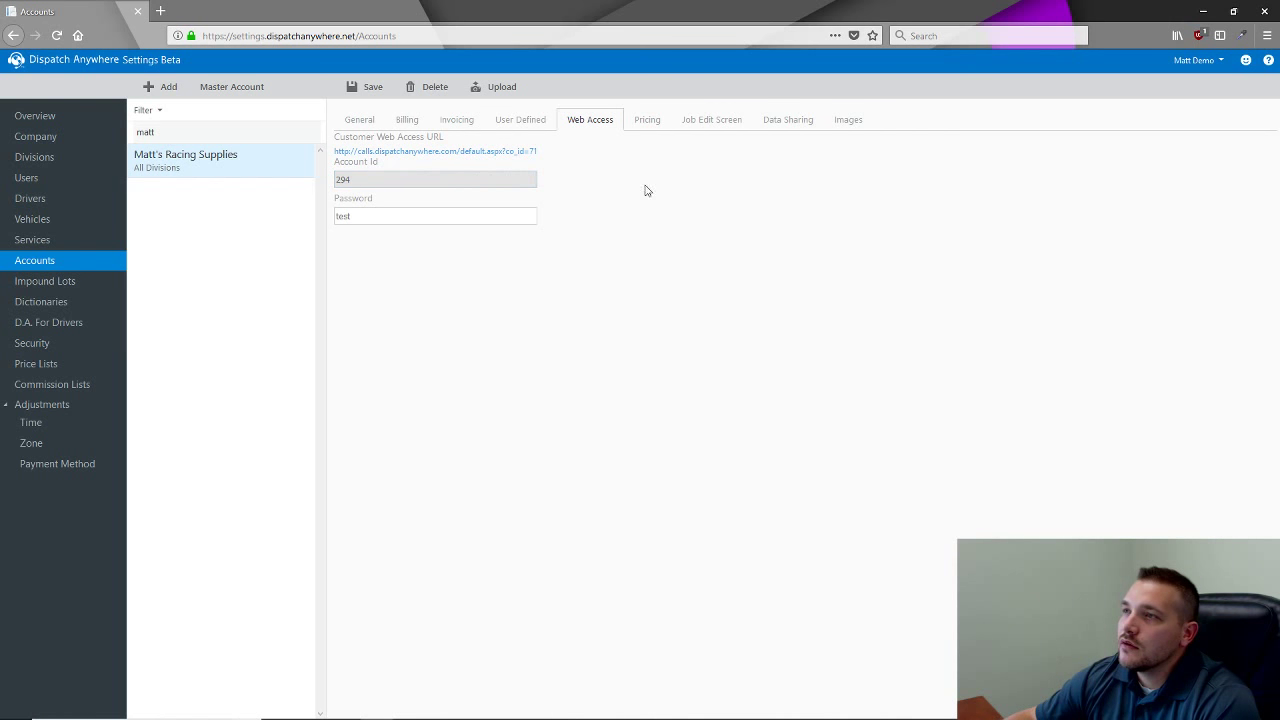
left_click(647, 130)
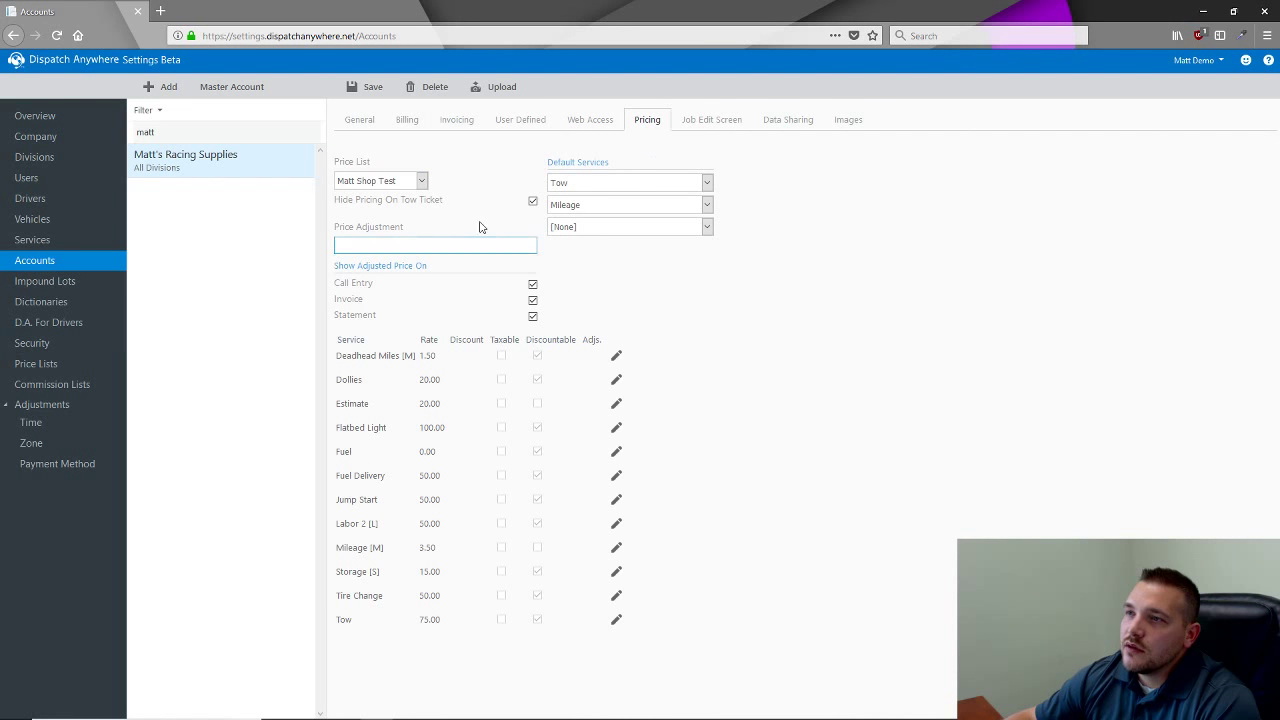
left_click(421, 182)
mouse_move(422, 207)
left_mouse_down()
mouse_move(421, 345)
mouse_move(420, 228)
left_mouse_up()
scroll(420, 230, "up", 1)
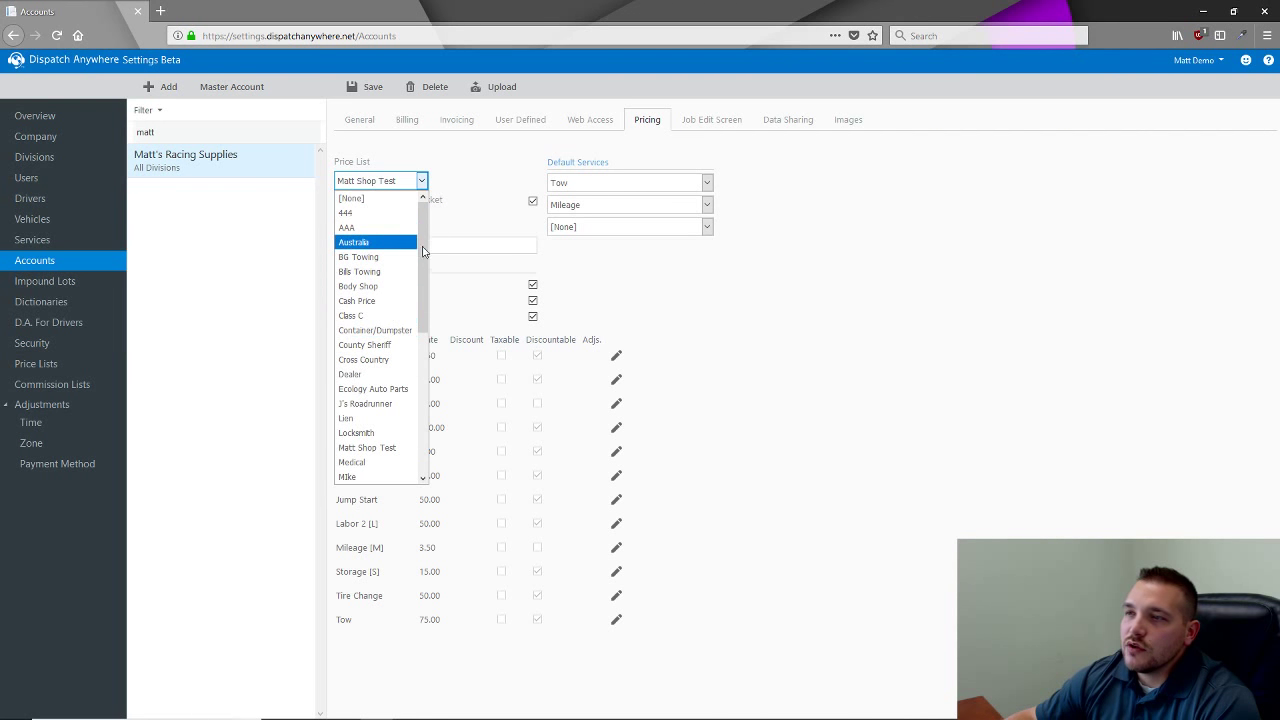
scroll(418, 314, "down", 5)
scroll(418, 314, "up", 5)
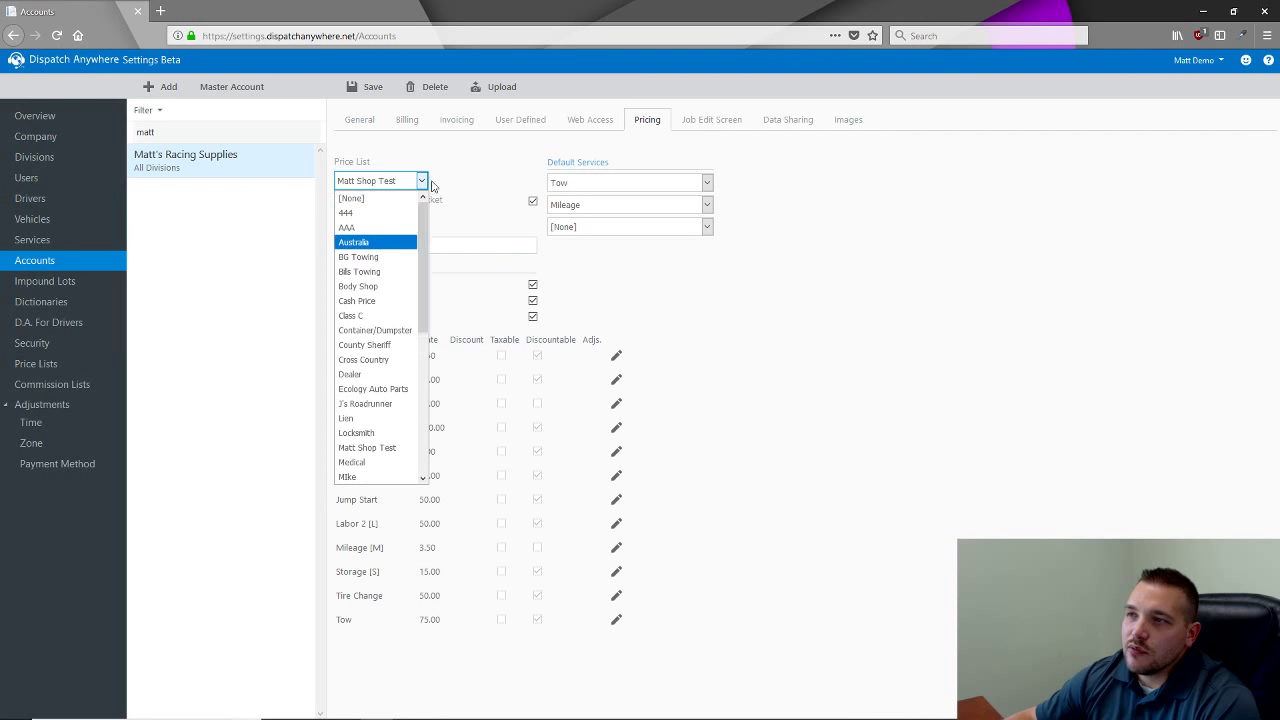
left_click(460, 171)
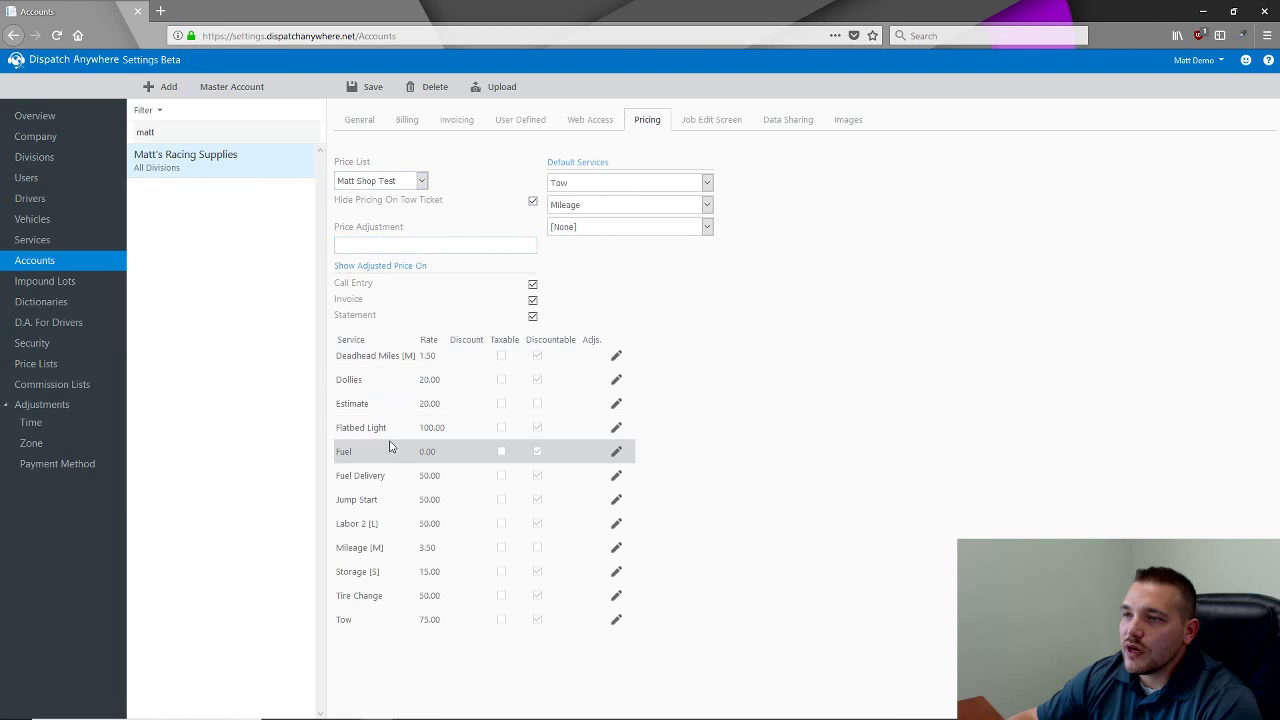
Override Flatbed Light's rate to 75, reset it to 100.00, then bring up the invoice preview.
left_click(617, 429)
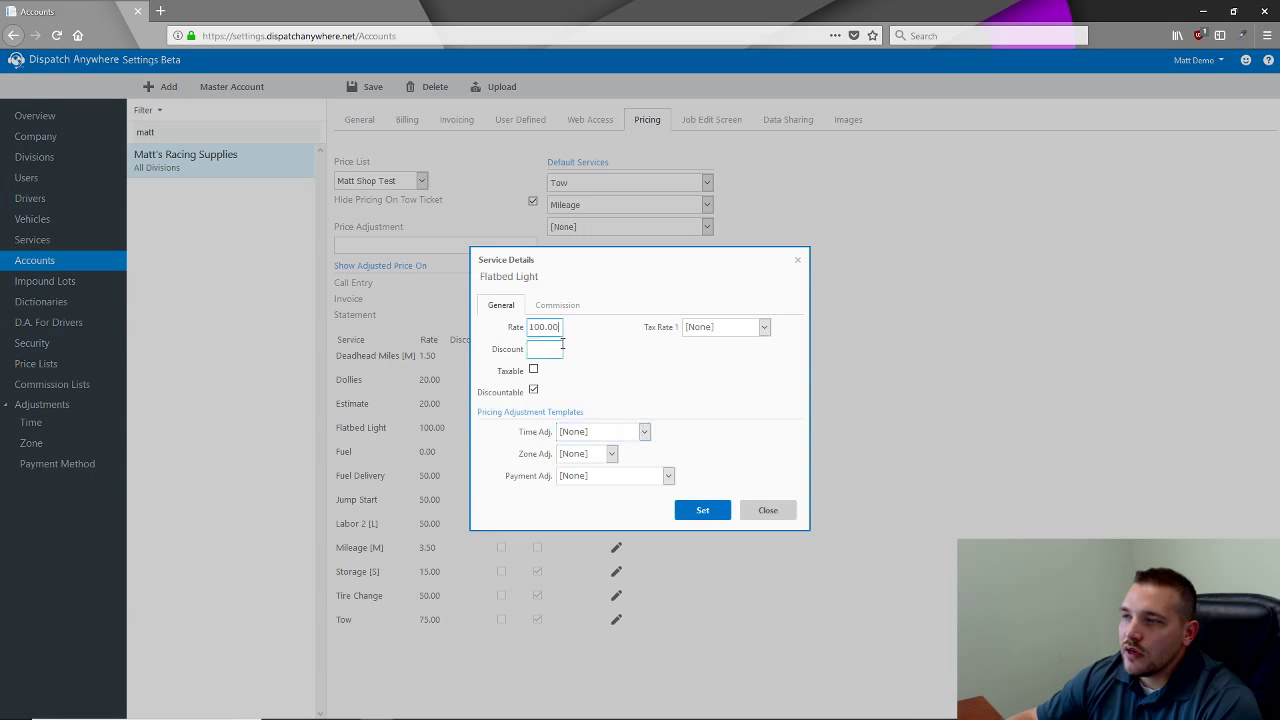
left_click_drag(560, 327, 501, 330)
type("75")
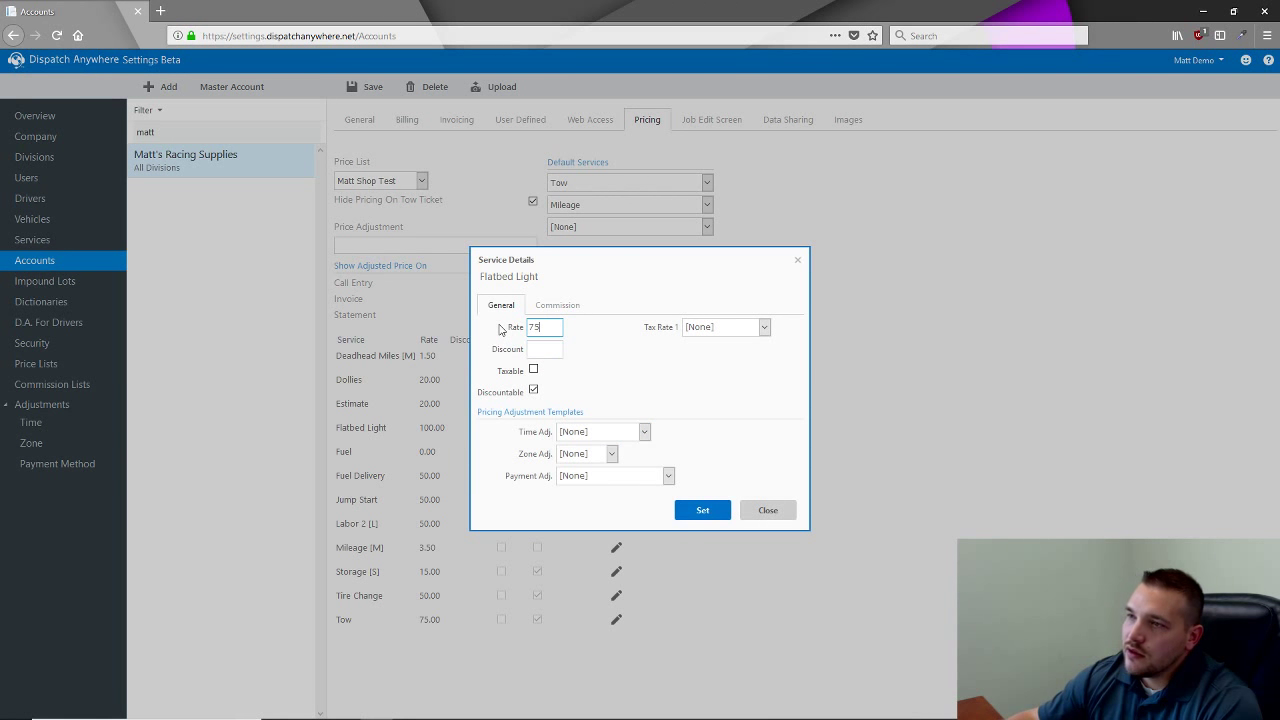
left_click(700, 512)
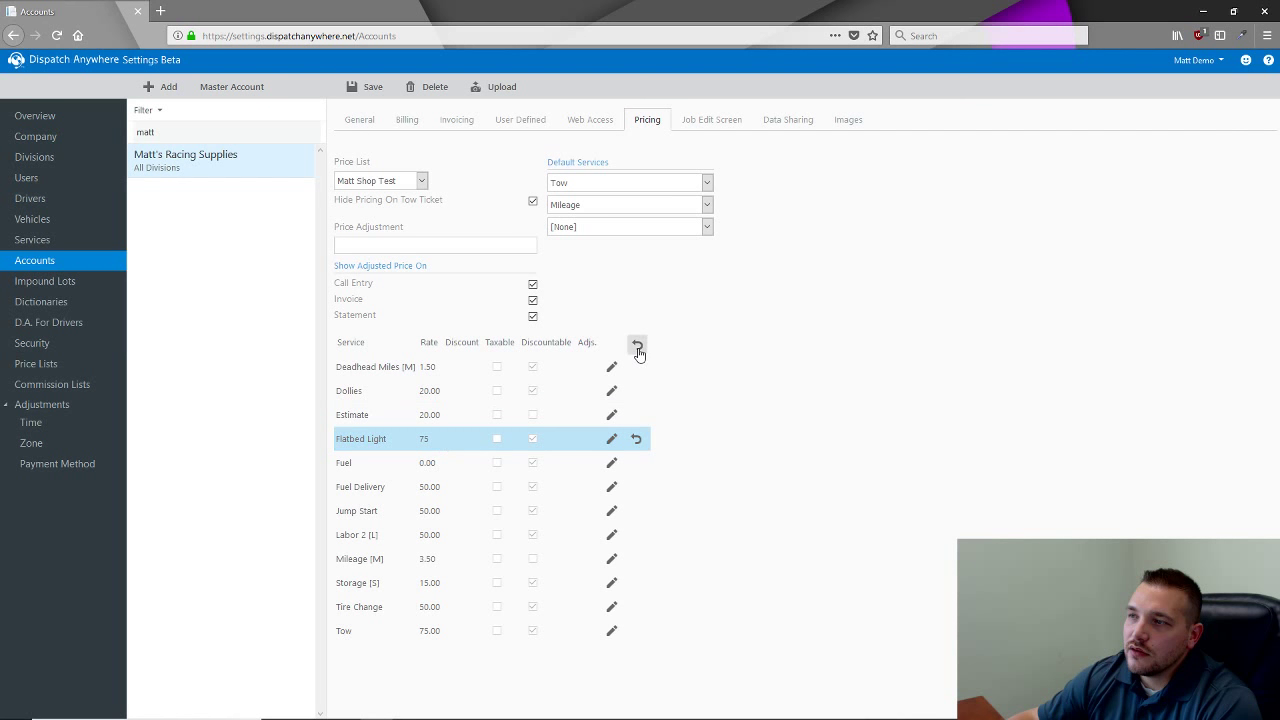
left_click(638, 344)
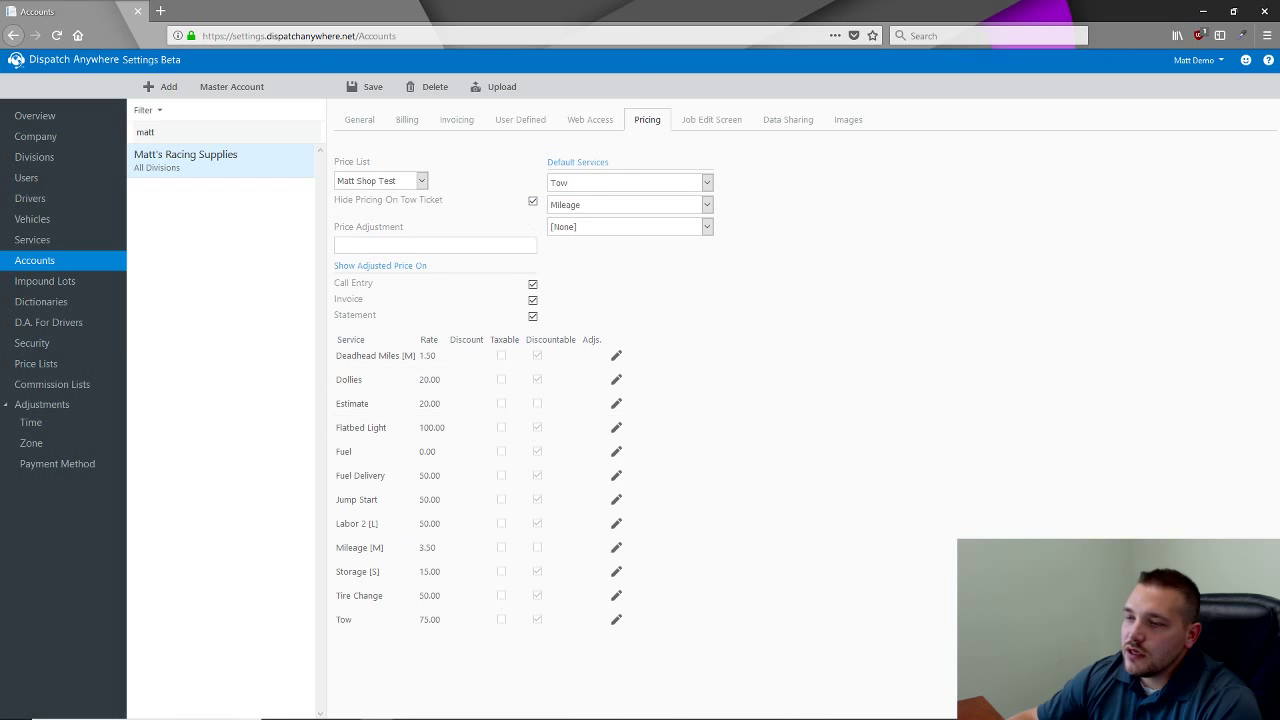
left_click(523, 707)
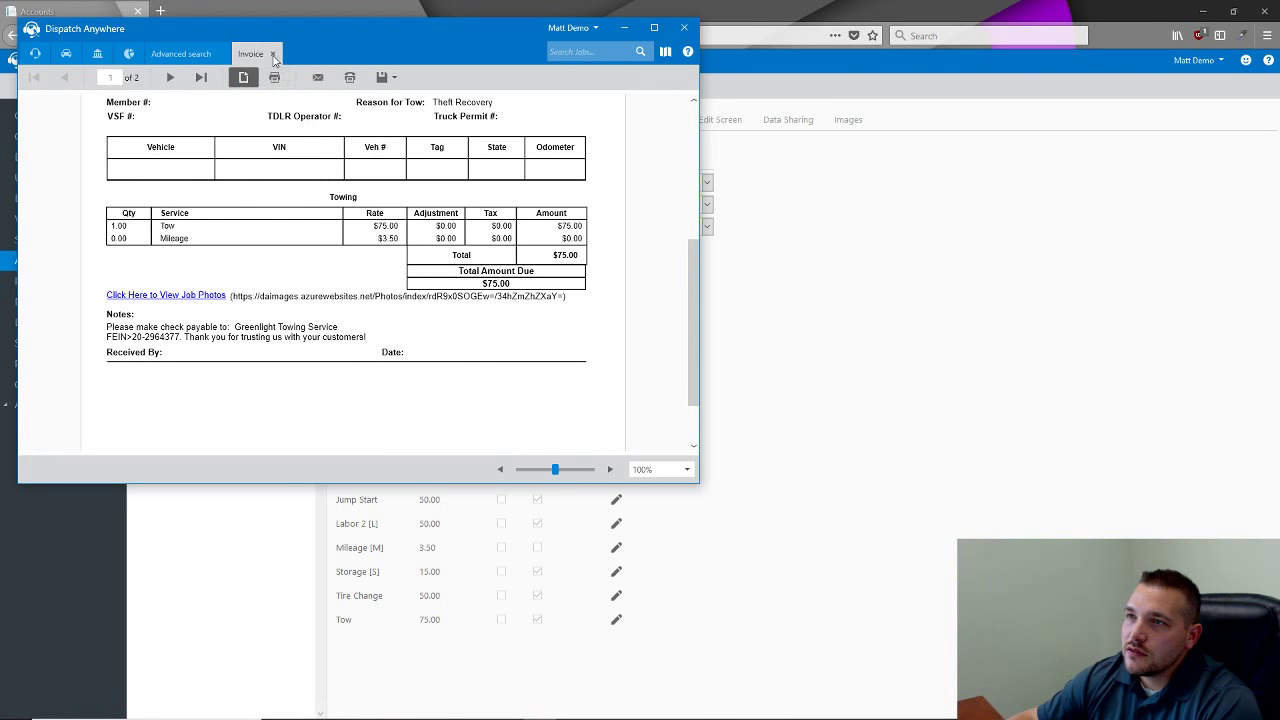
Close the invoice preview and review the Theft Recovery job's tow ticket, which shows no prices.
left_click(273, 55)
left_click(395, 78)
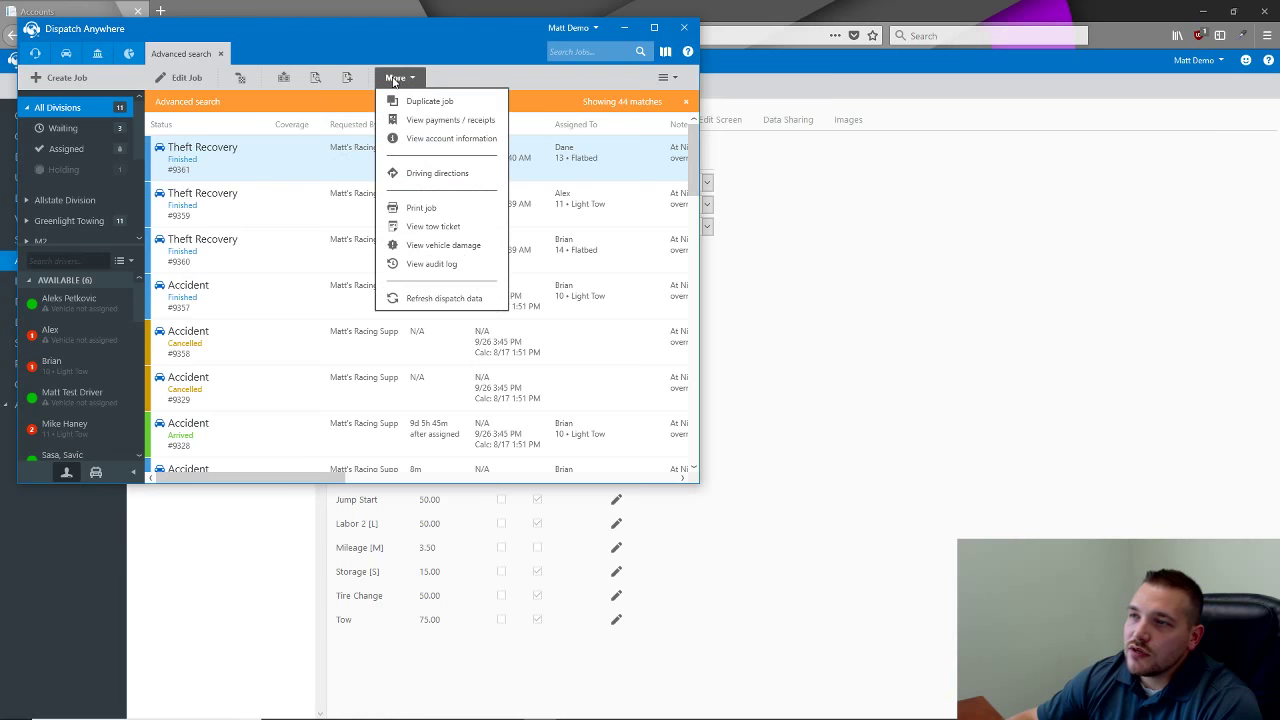
left_click(434, 227)
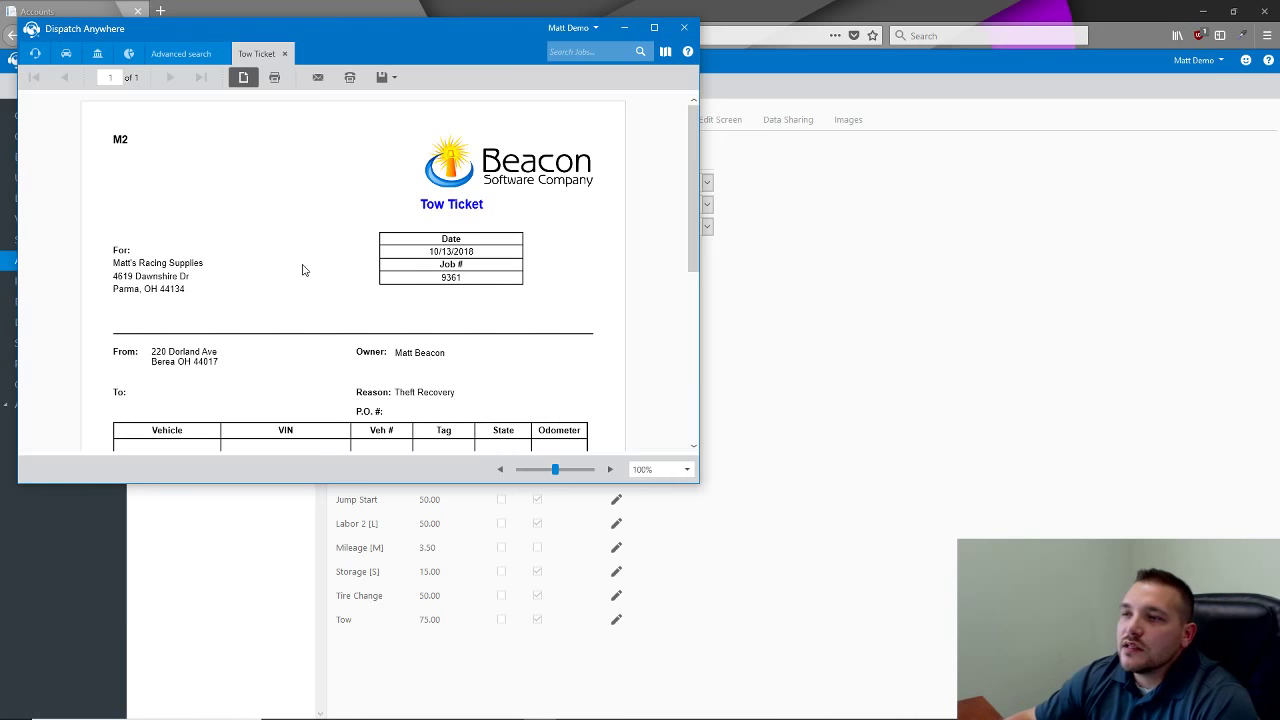
scroll(303, 270, "down", 3)
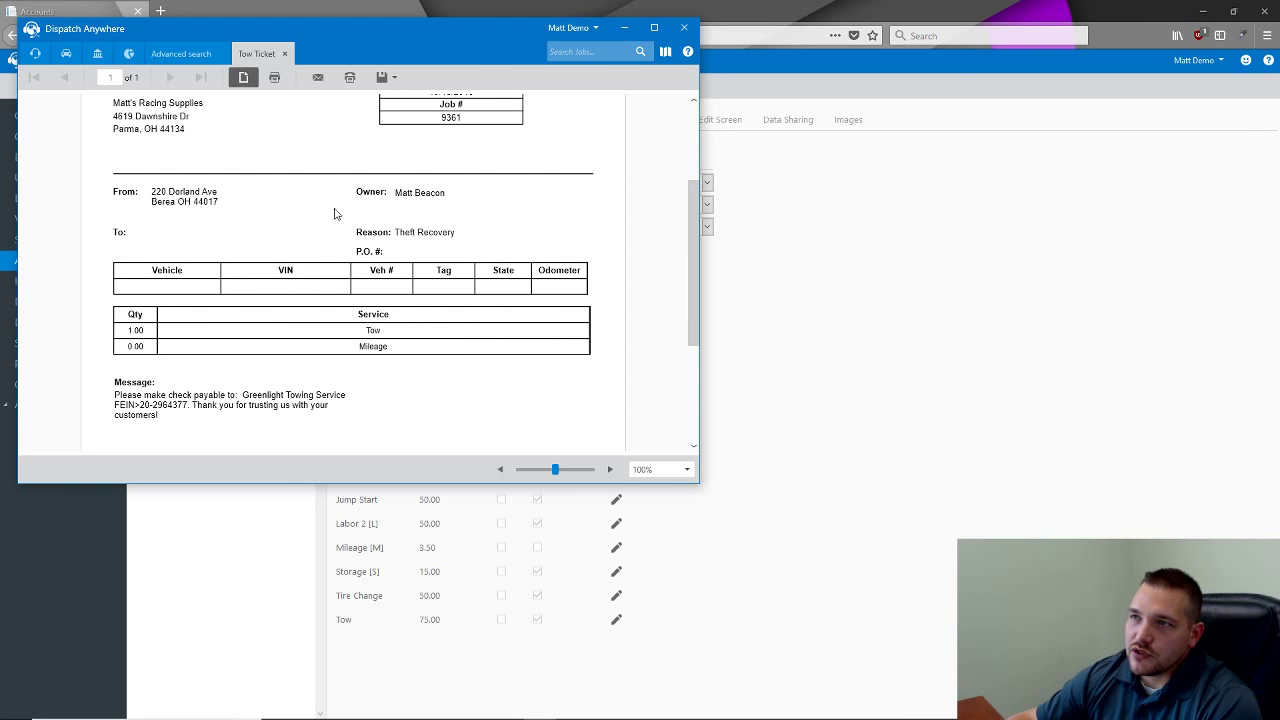
left_click(284, 53)
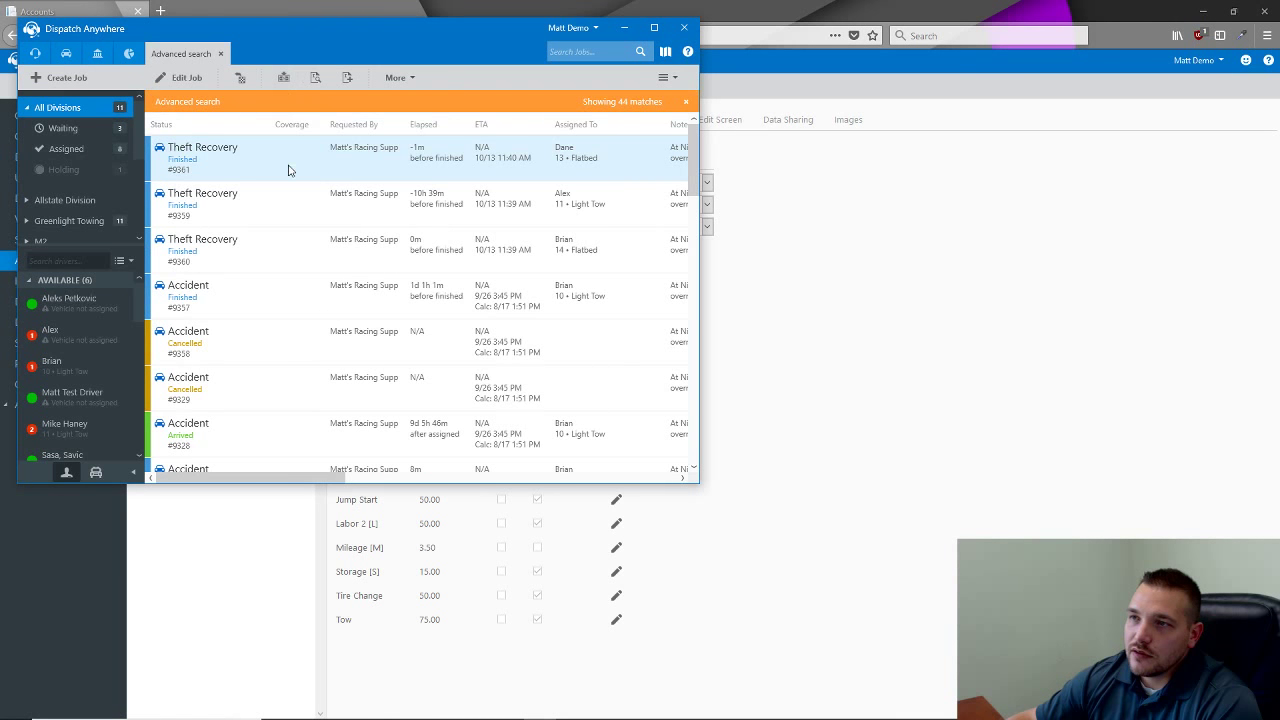
Preview the job's invoice, close it, and return to the account's pricing settings.
left_click(317, 84)
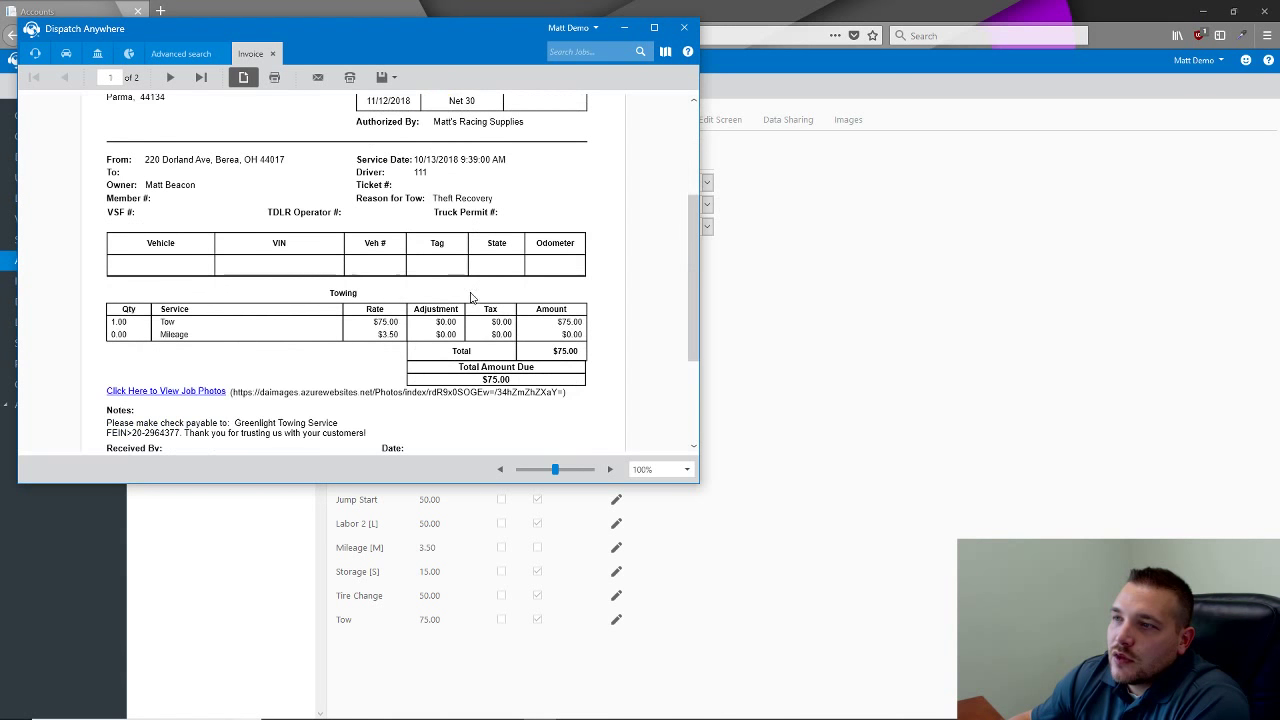
scroll(590, 232, "down", 2)
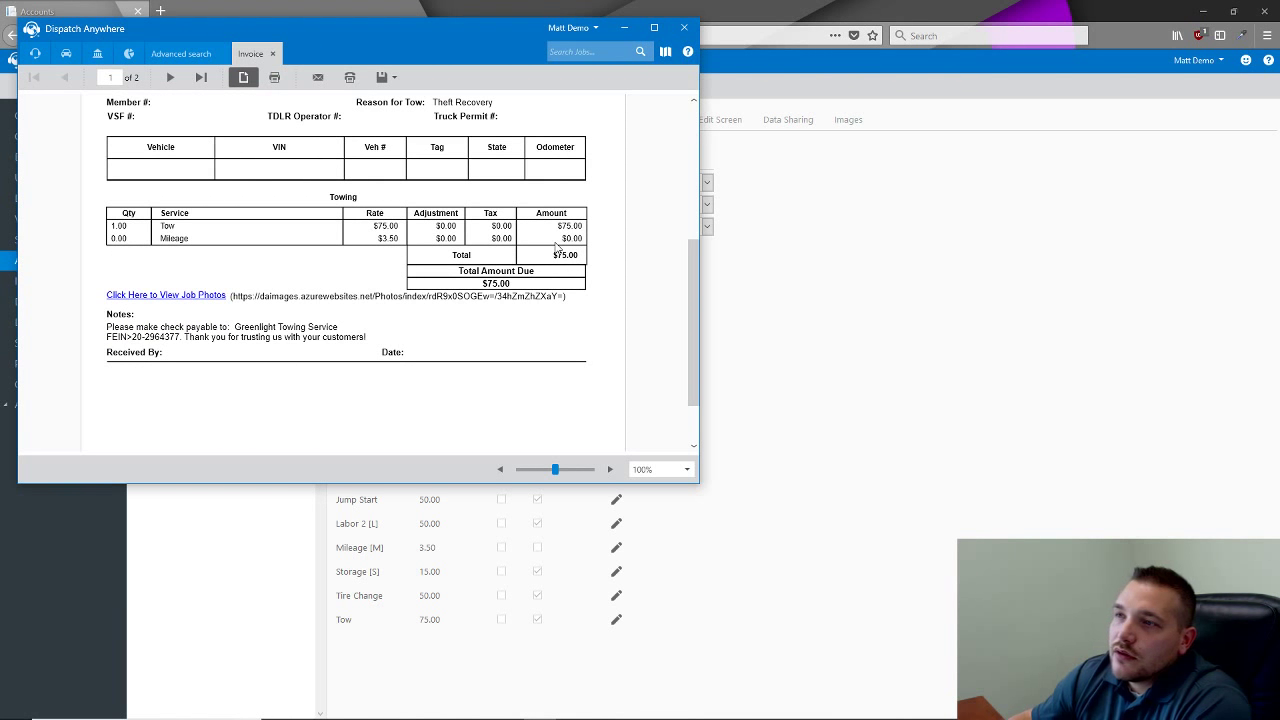
left_click(272, 54)
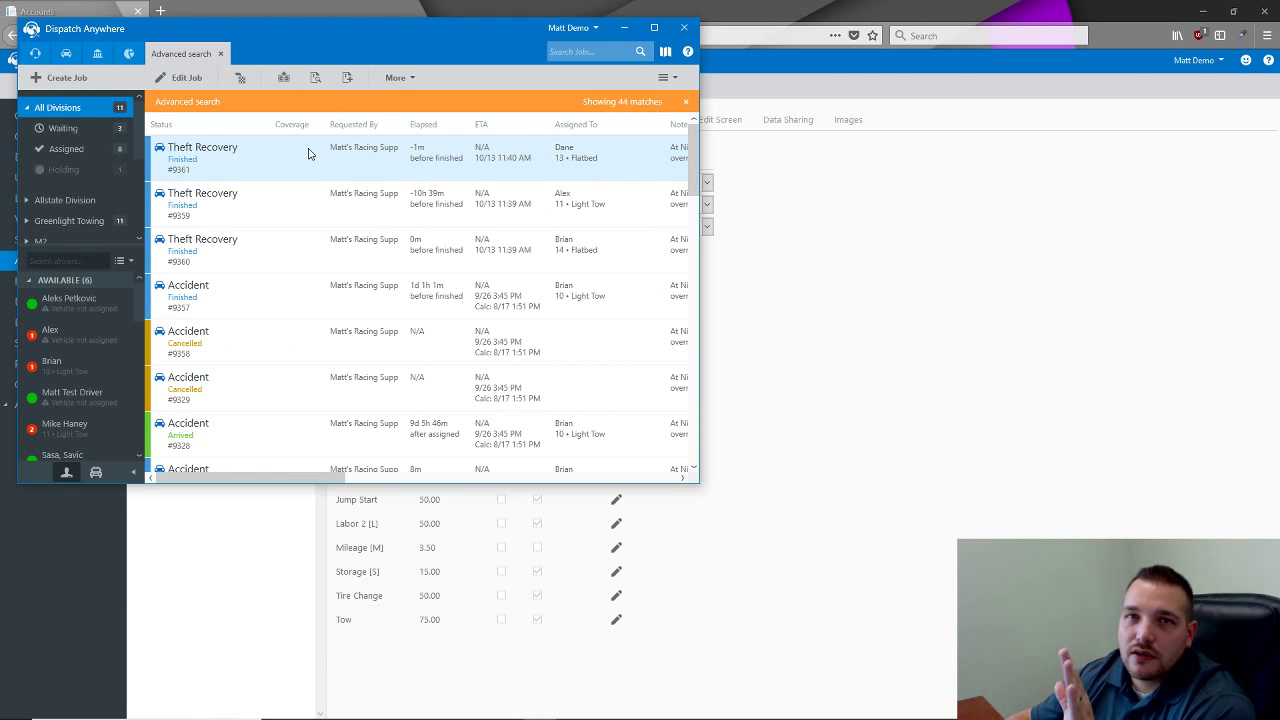
left_click(721, 244)
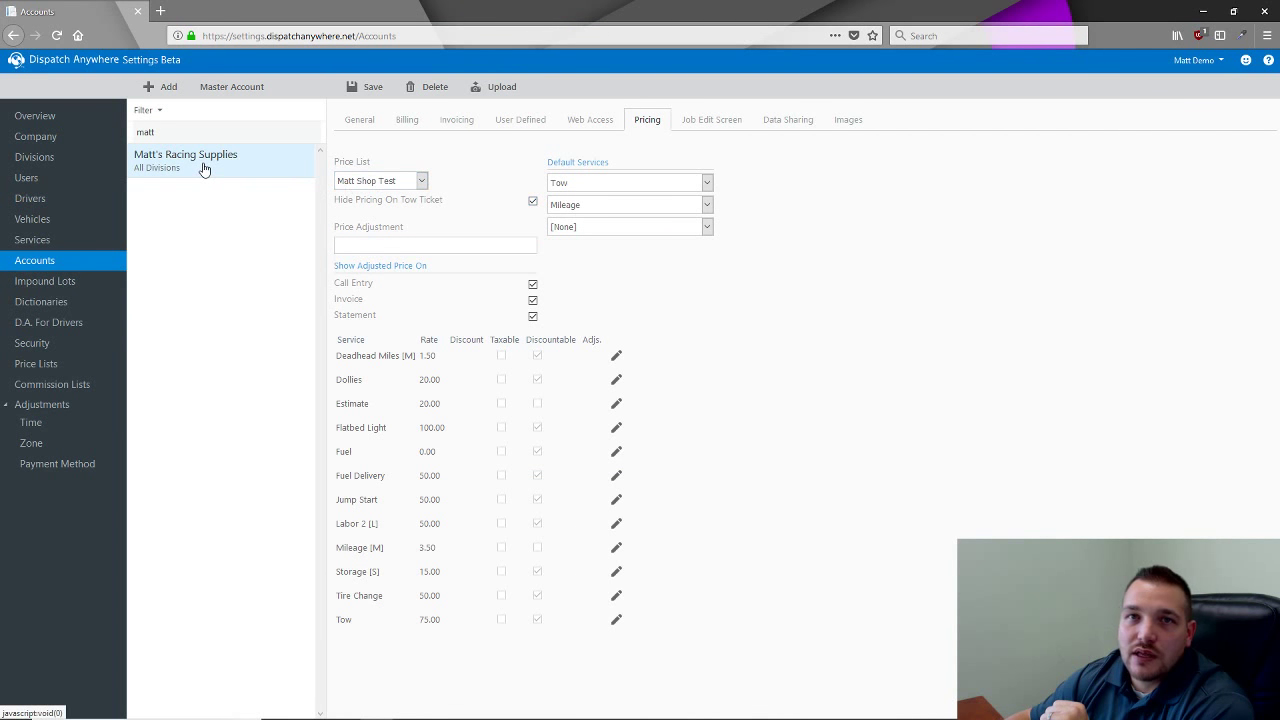
left_click(549, 205)
left_click(444, 245)
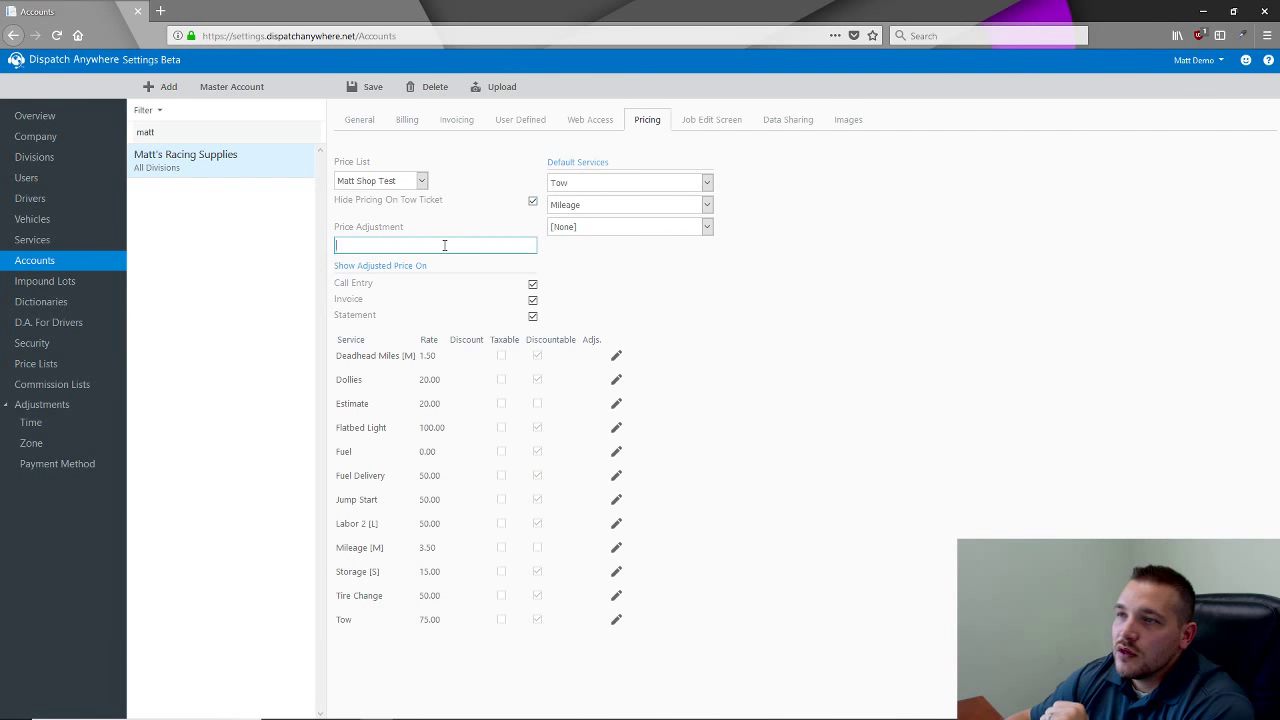
type("-10")
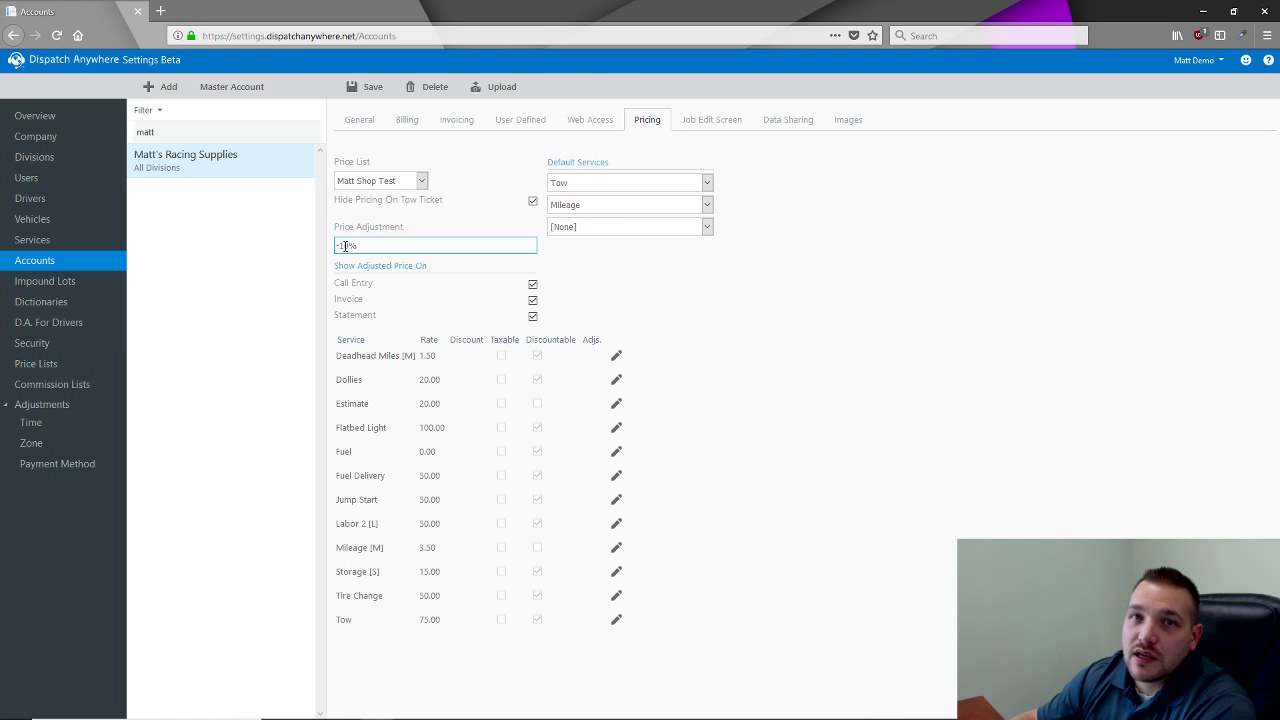
left_click_drag(367, 244, 270, 240)
key("BackSpace")
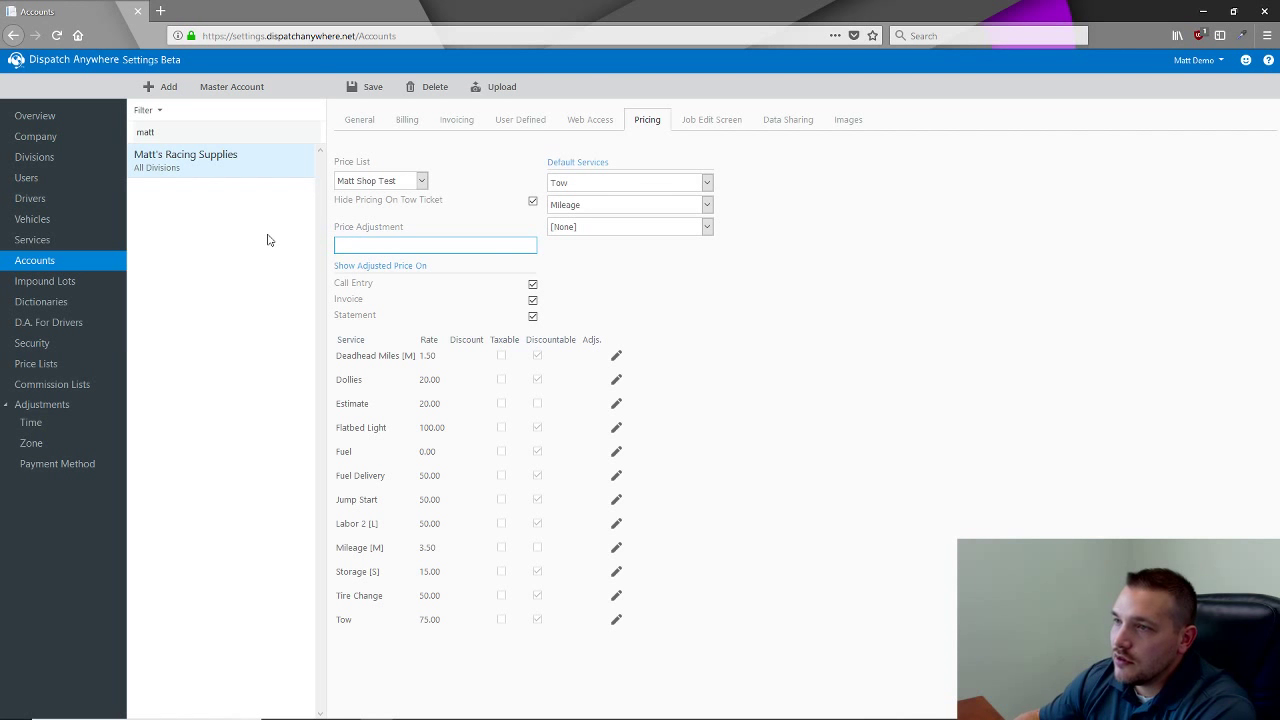
left_click(617, 476)
left_click(543, 344)
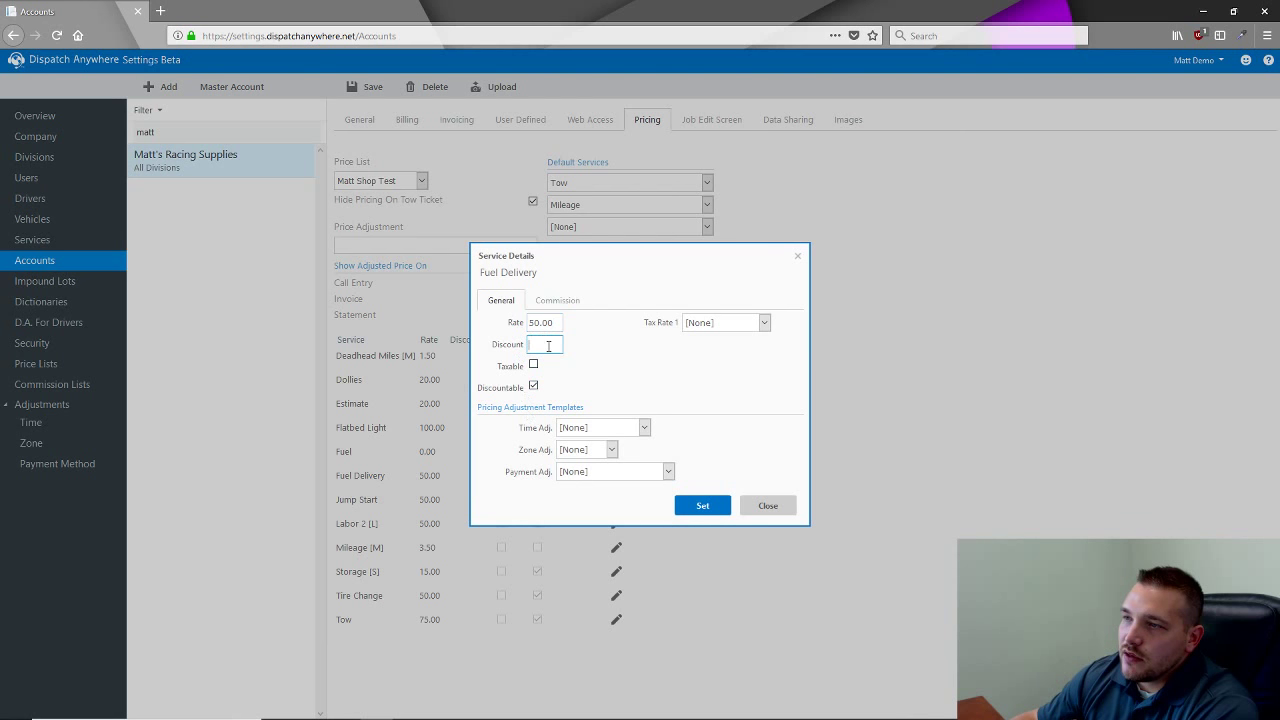
type("-10%")
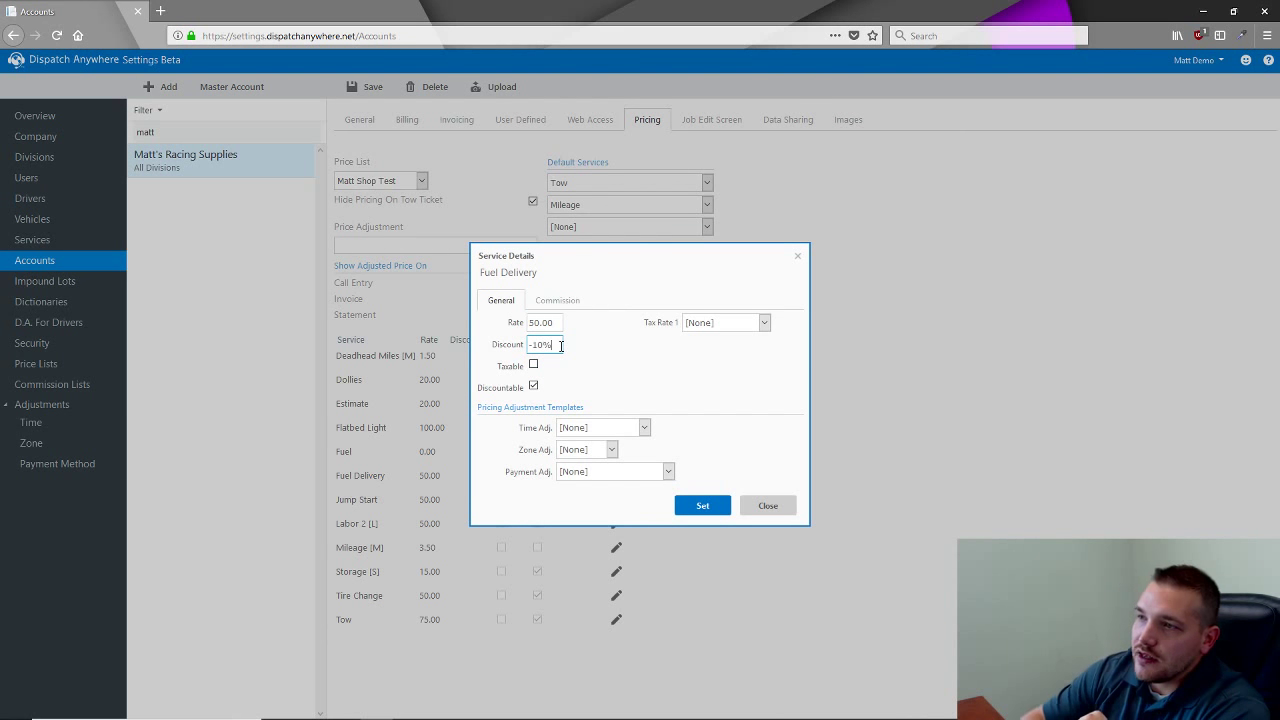
left_click(703, 506)
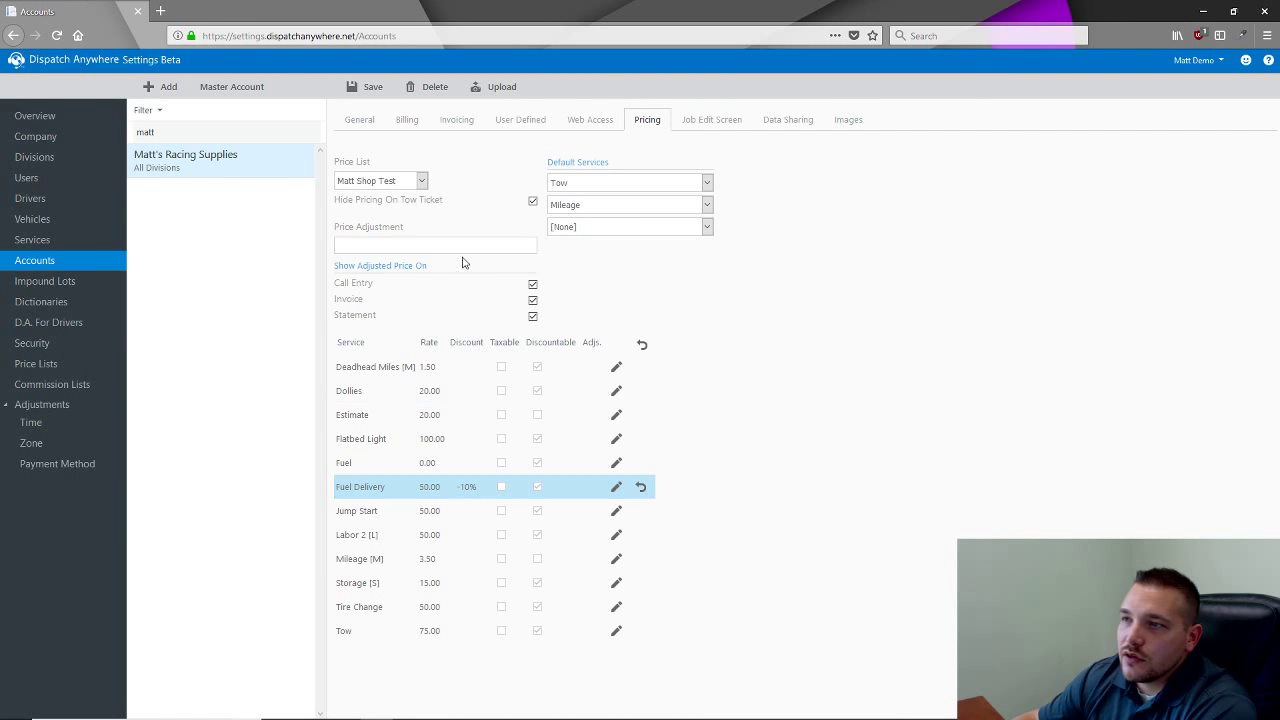
left_click(420, 247)
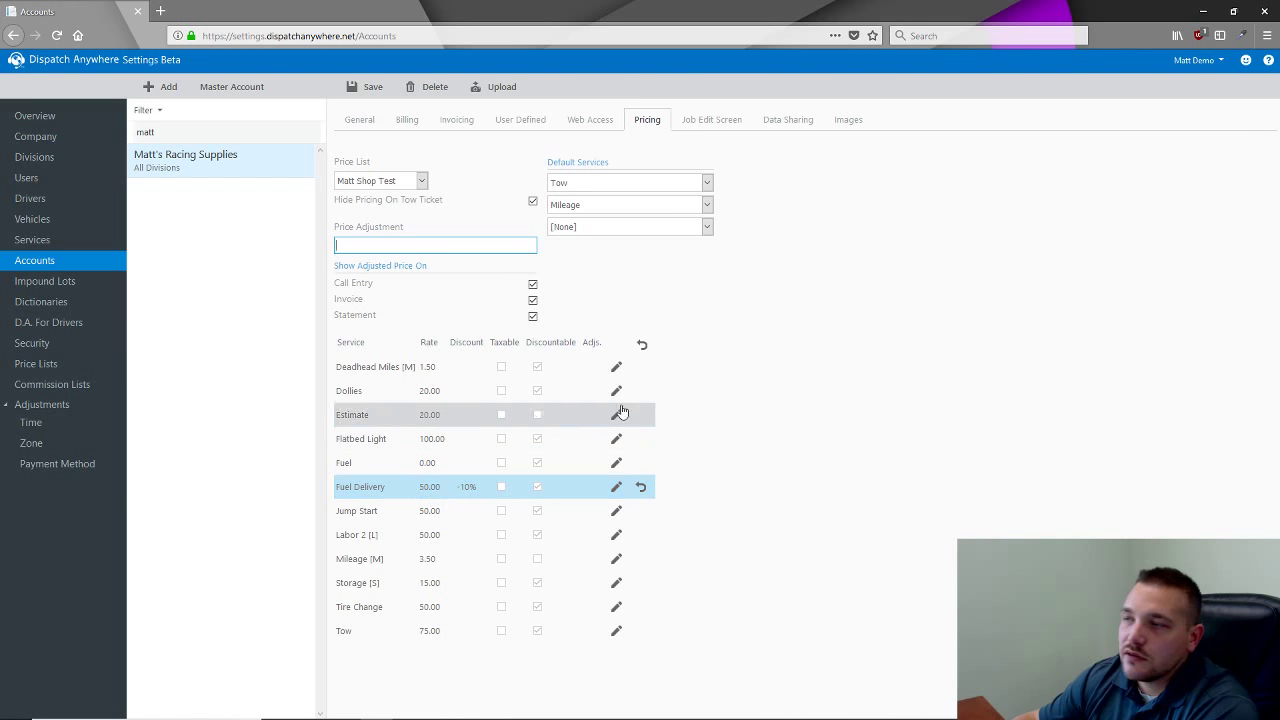
left_click(642, 344)
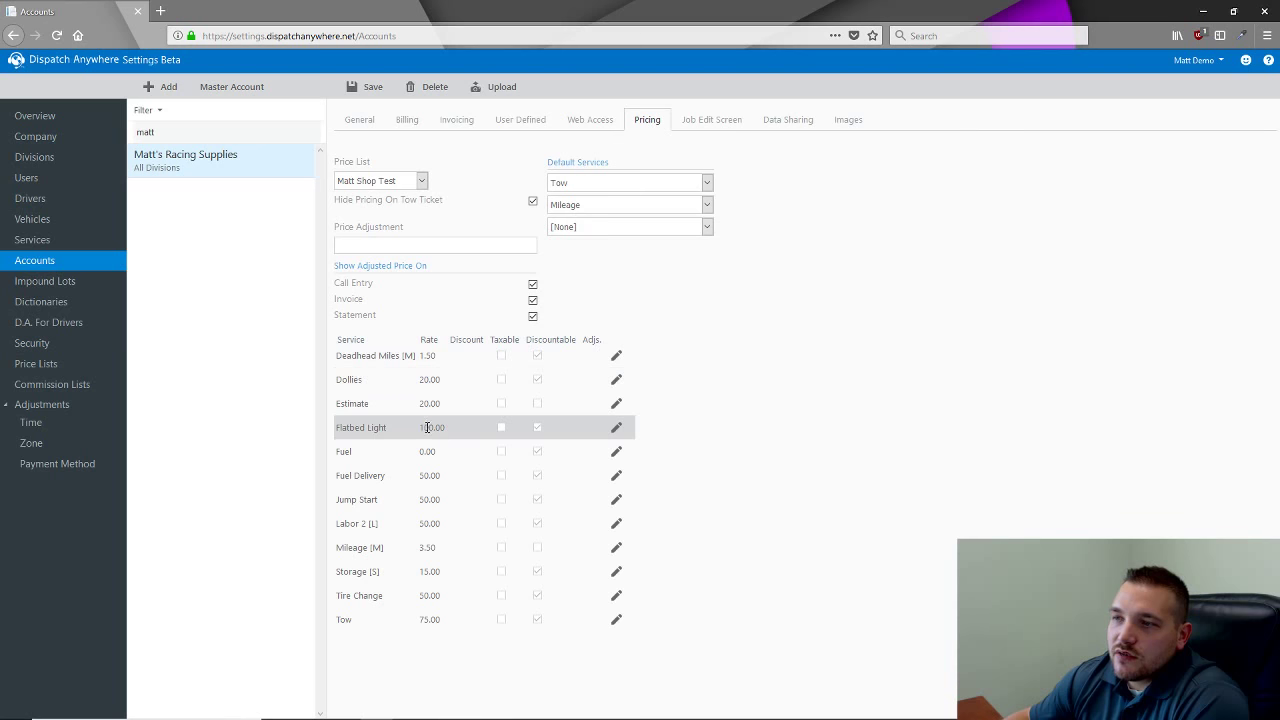
left_click(400, 244)
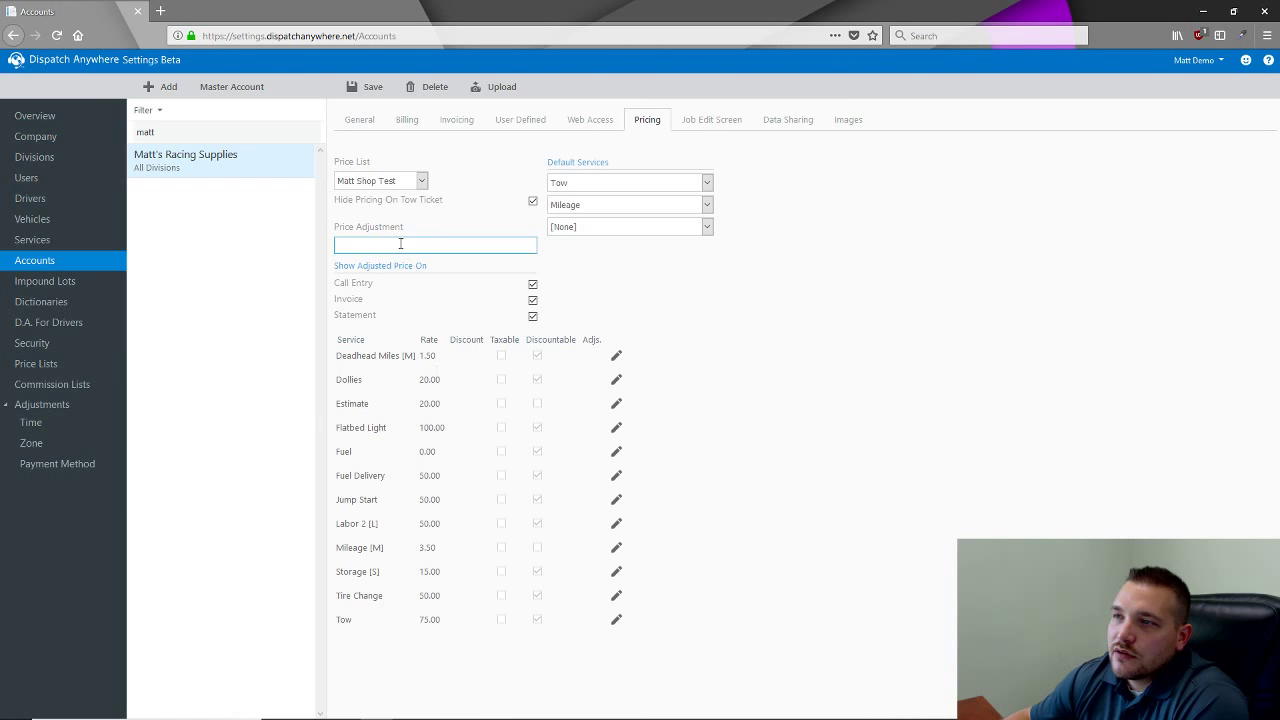
left_click(616, 427)
left_click(536, 344)
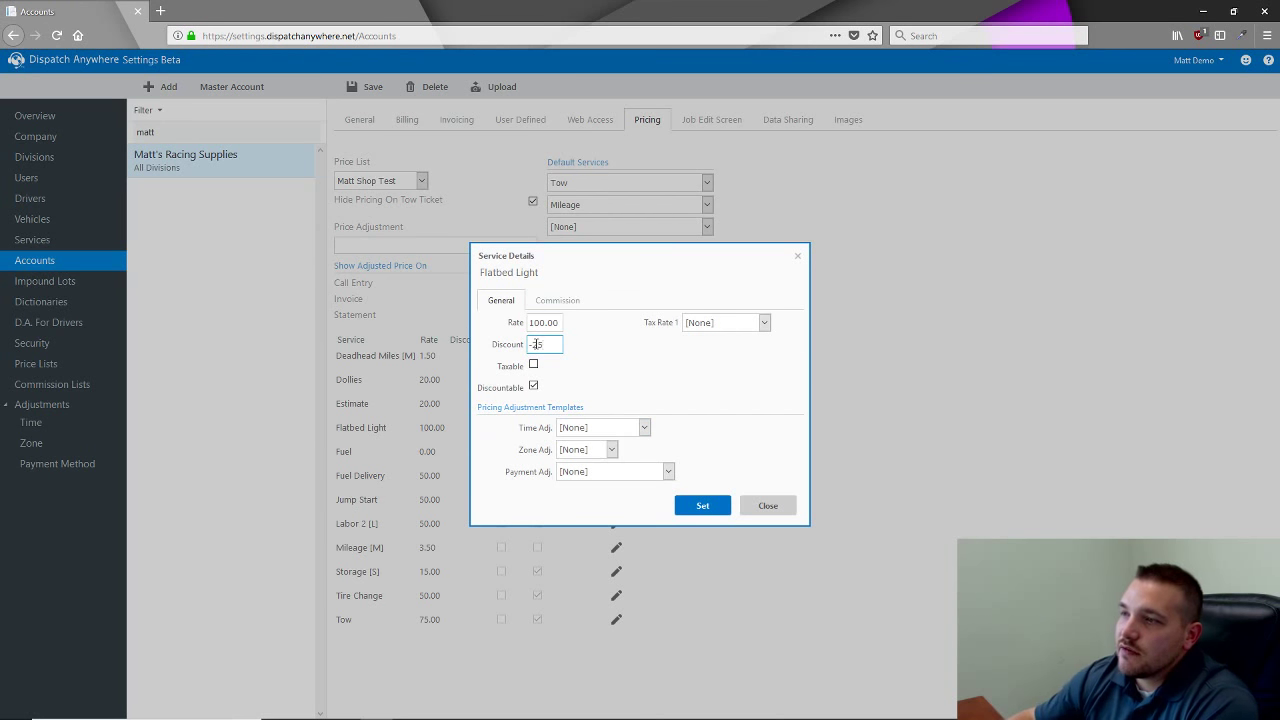
left_click(704, 507)
left_click(533, 285)
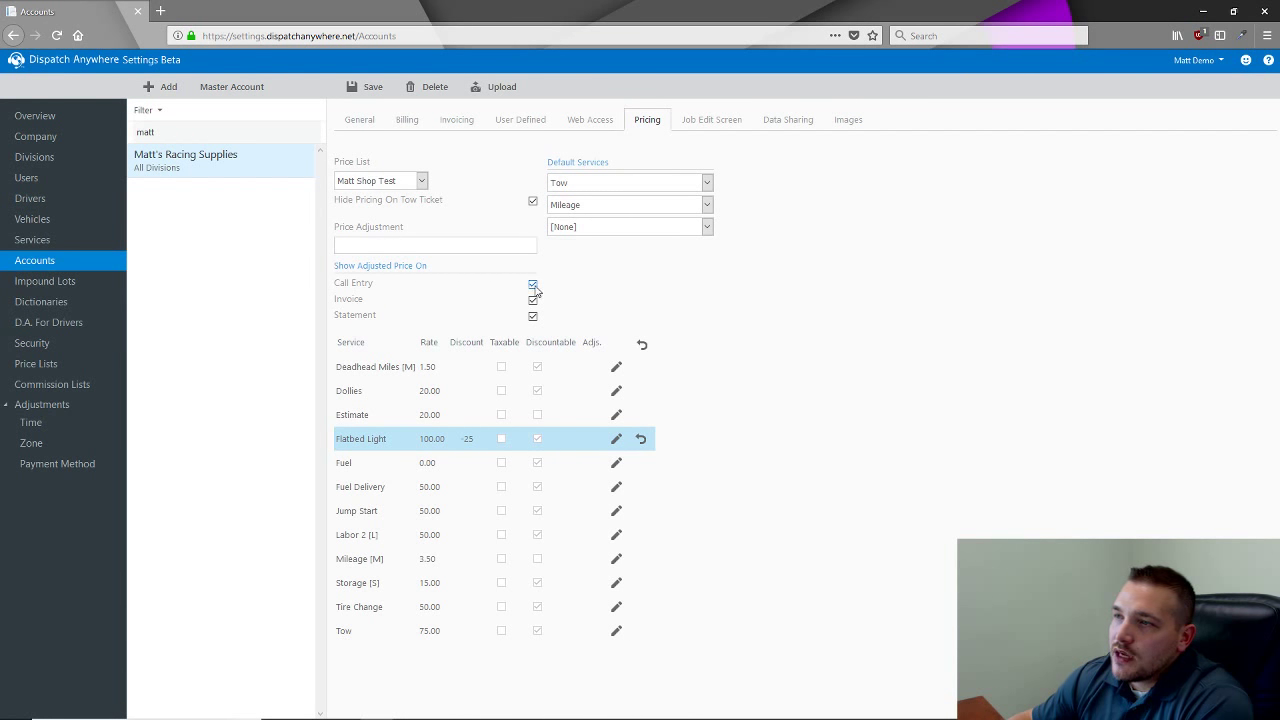
left_click(533, 285)
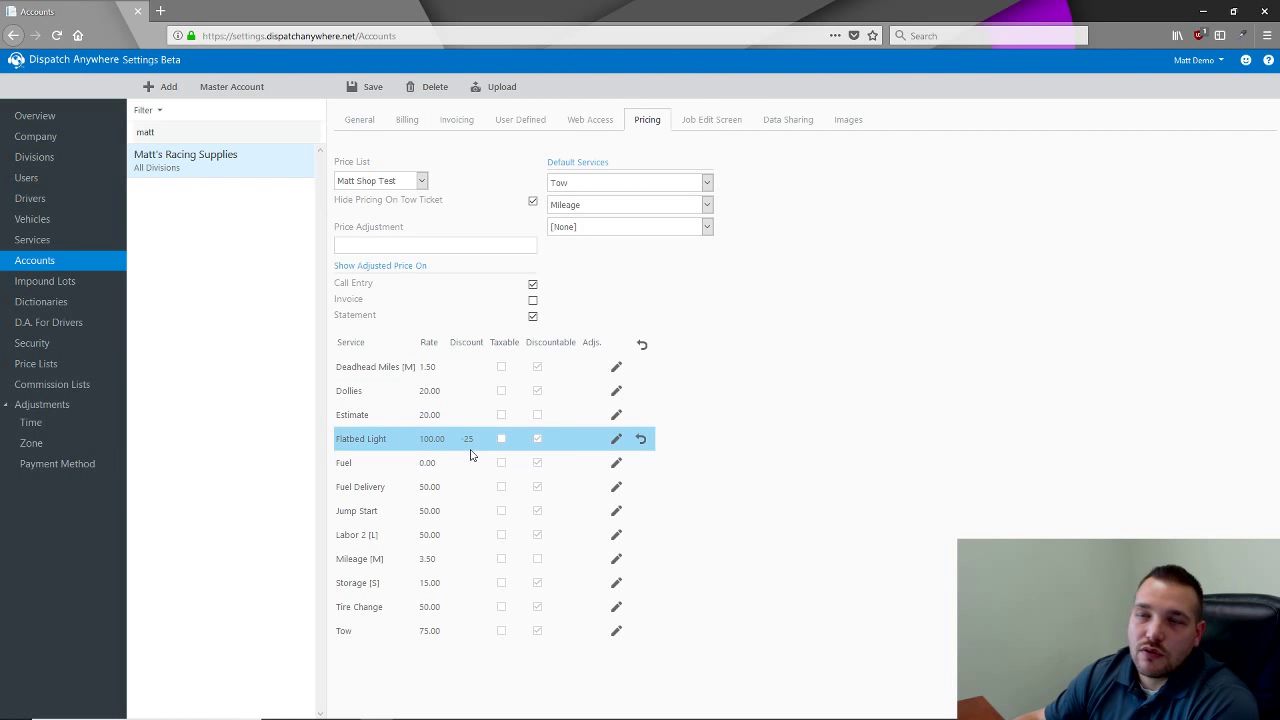
left_click(534, 287)
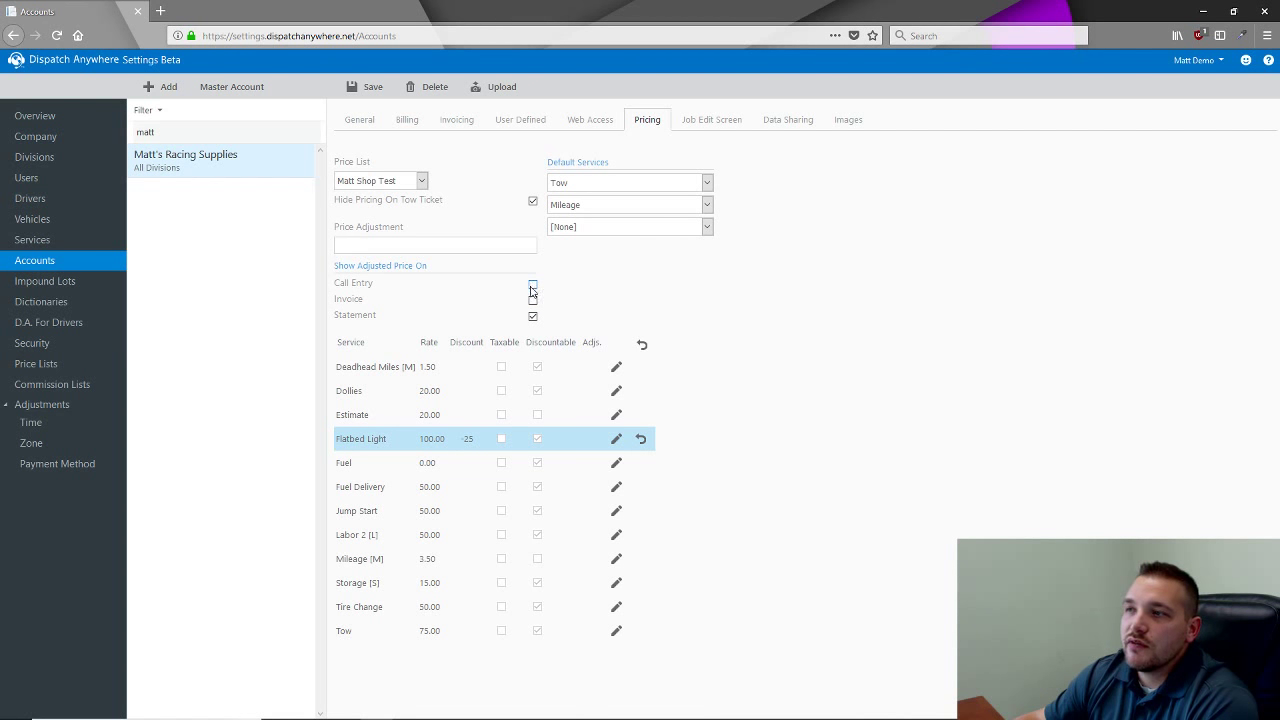
left_click(534, 317)
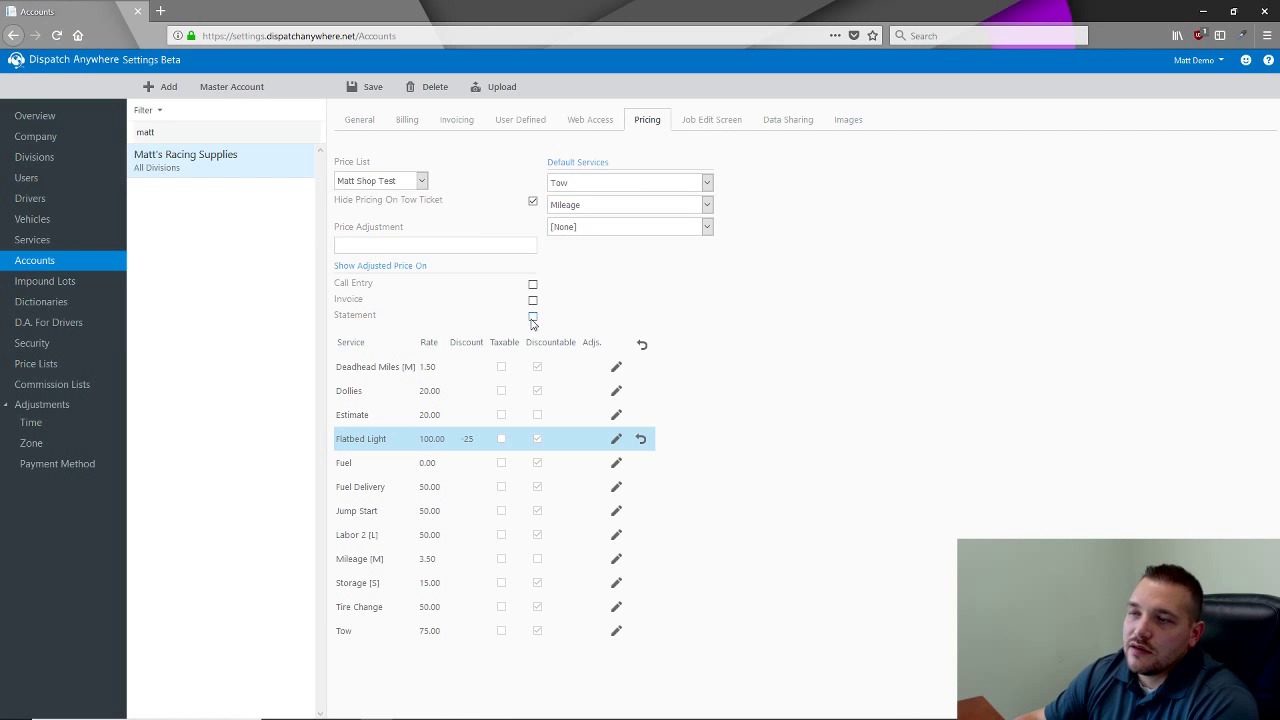
left_click(533, 317)
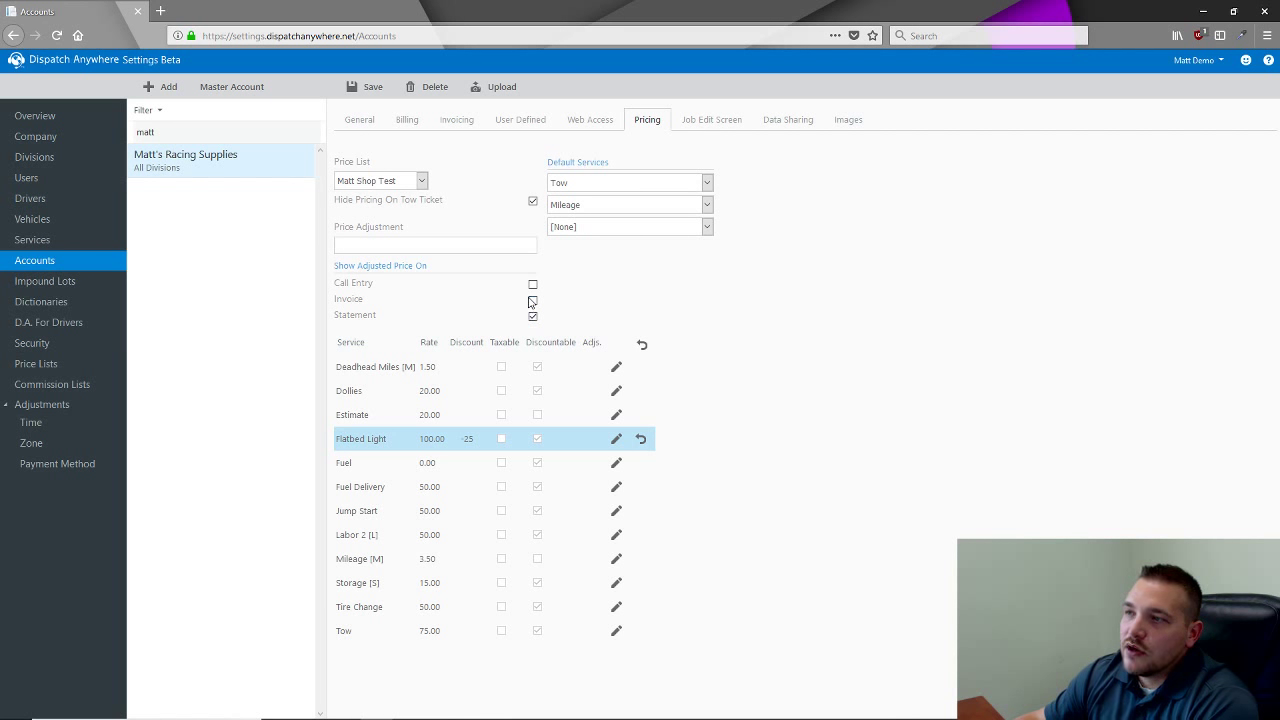
left_click(533, 285)
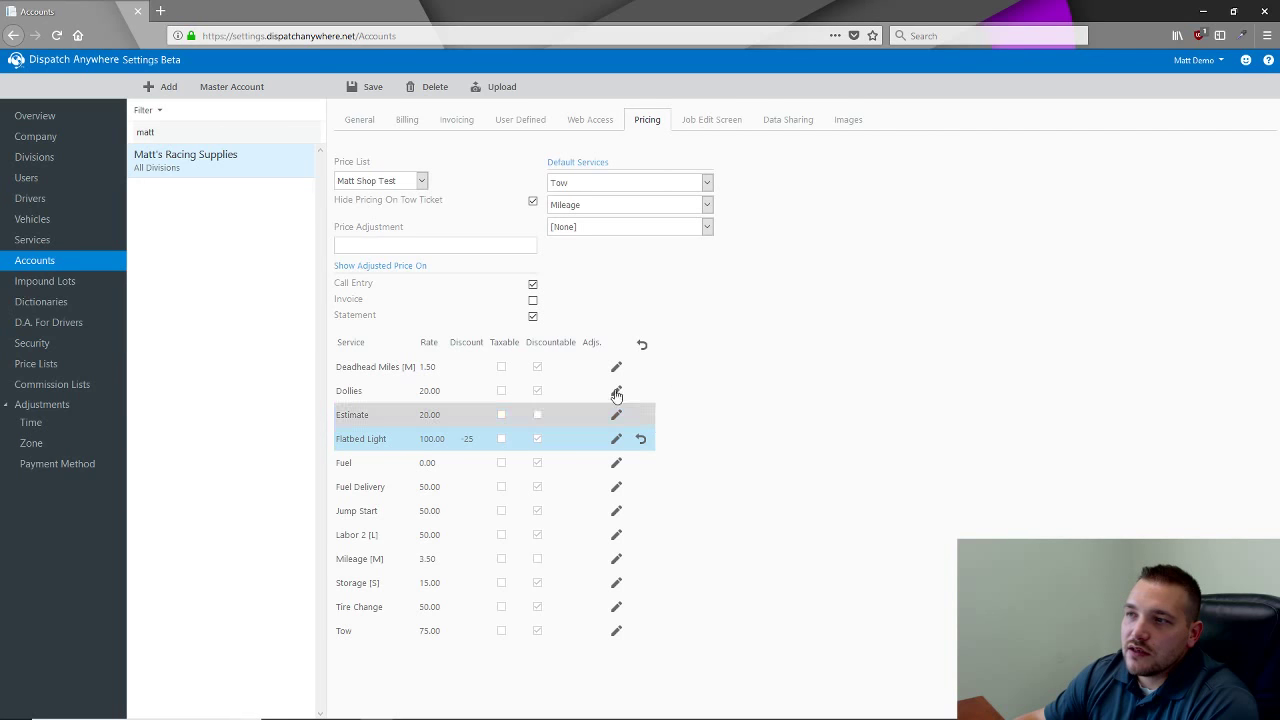
left_click(533, 300)
left_click(646, 441)
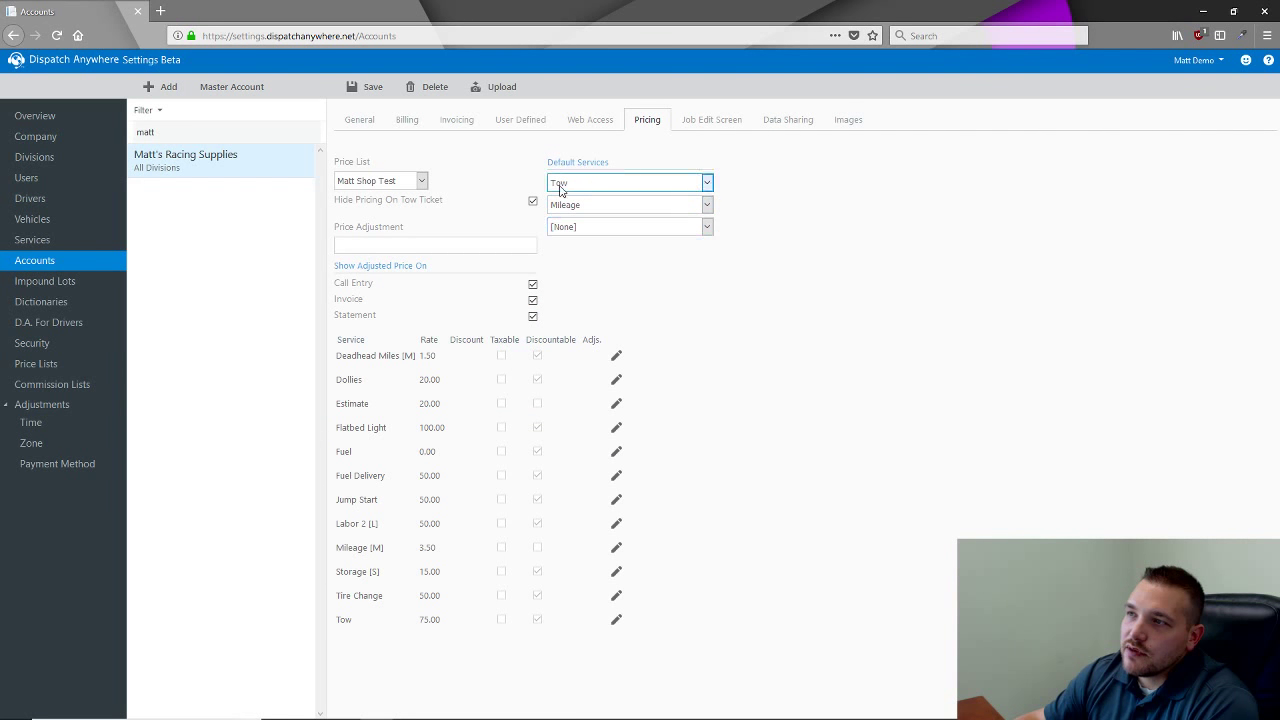
left_click(707, 227)
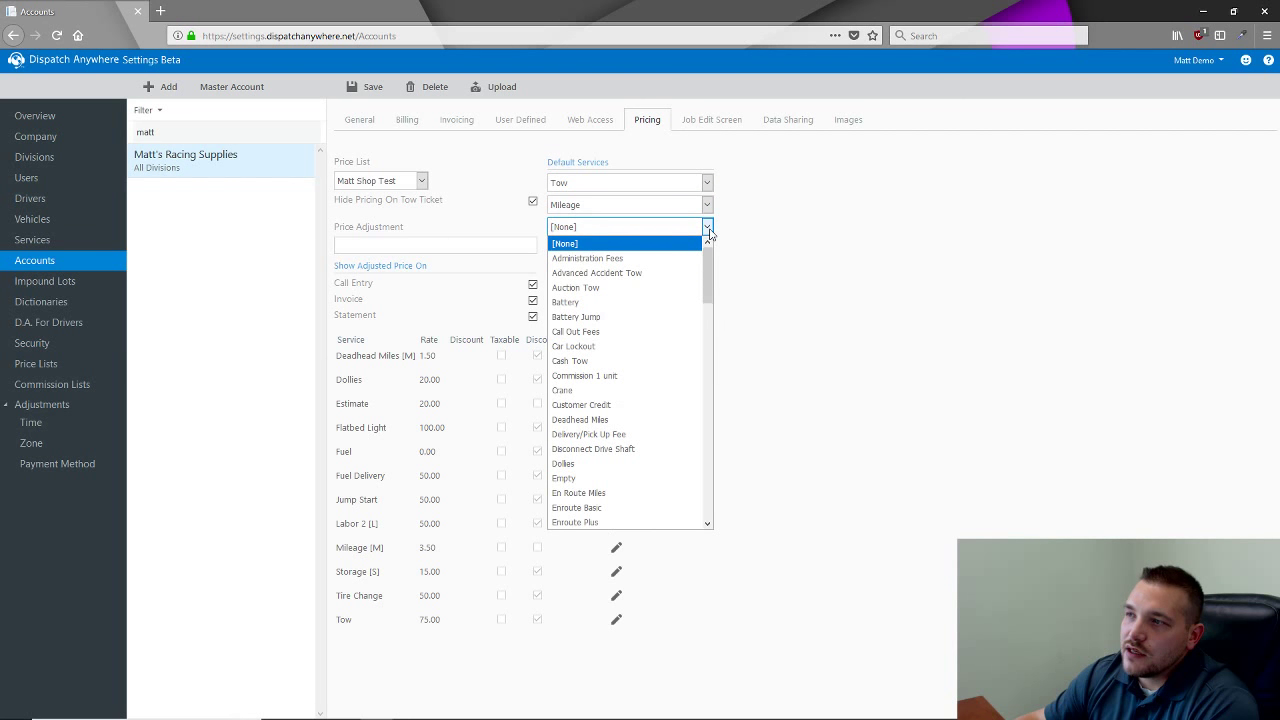
left_click(707, 228)
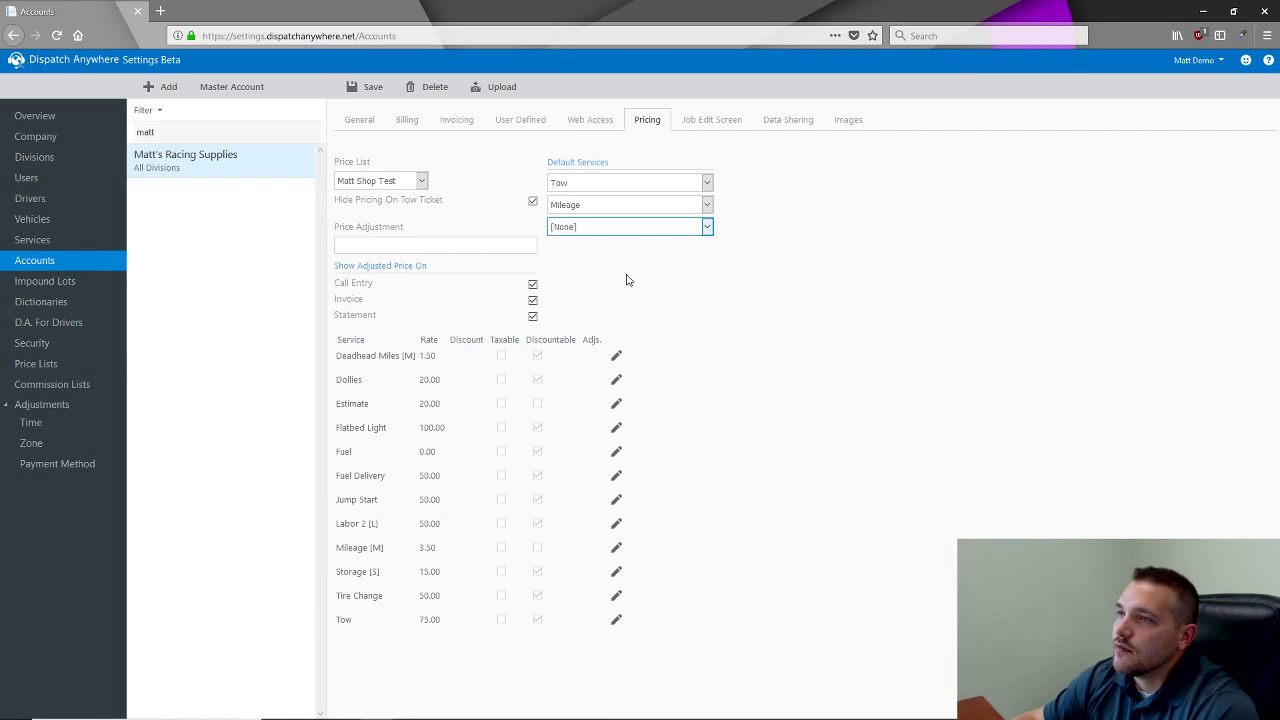
Start a new Greenlight Towing job requested by Matt's Racing Supplies in the desktop client.
left_click(555, 706)
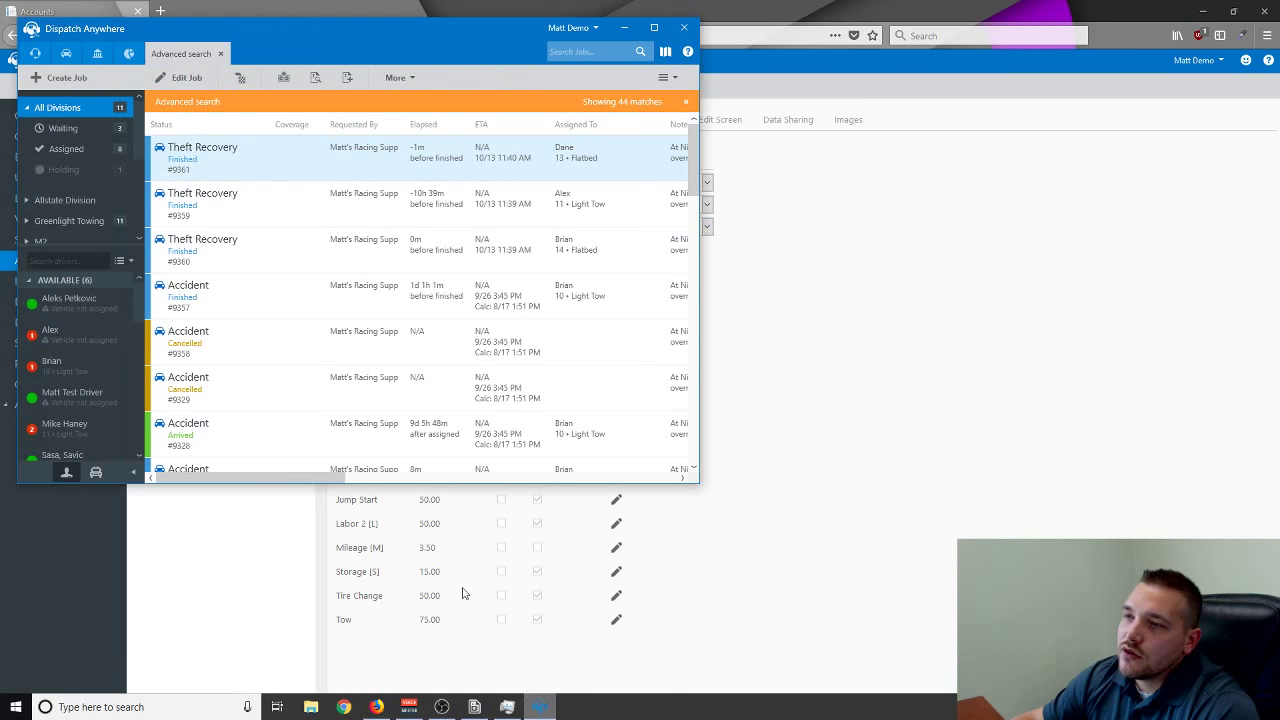
left_click(65, 80)
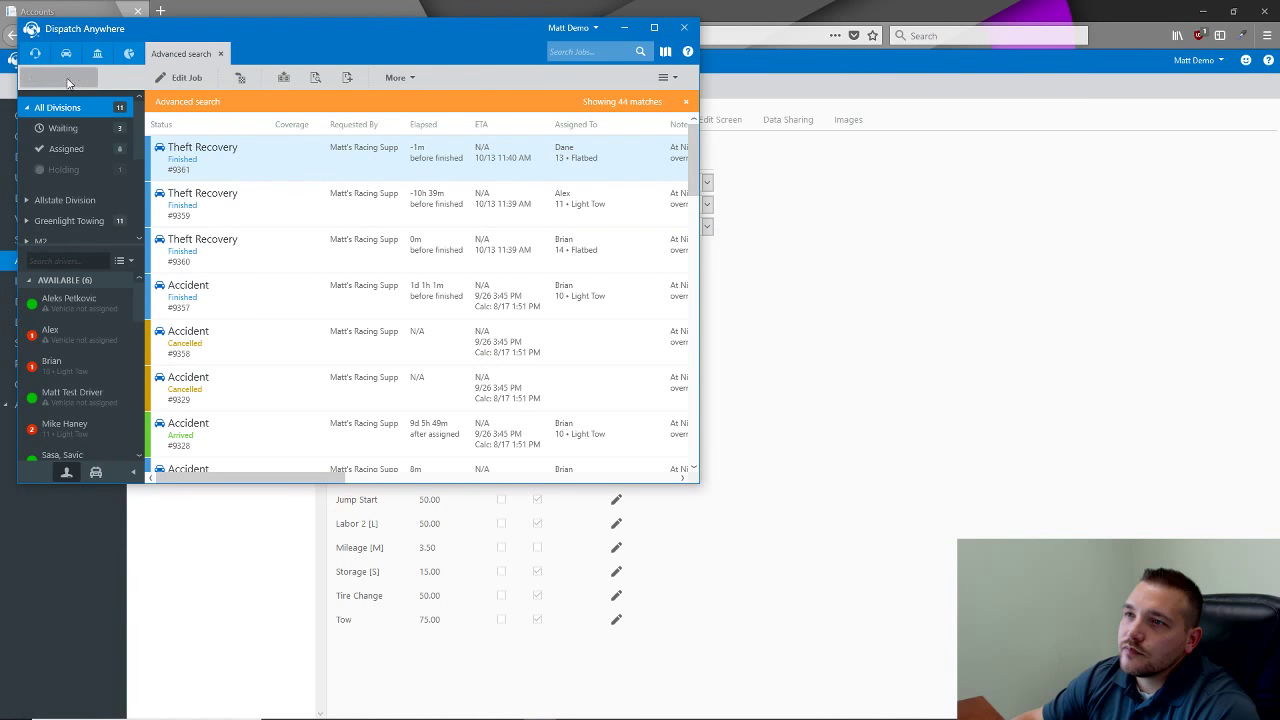
left_click(262, 198)
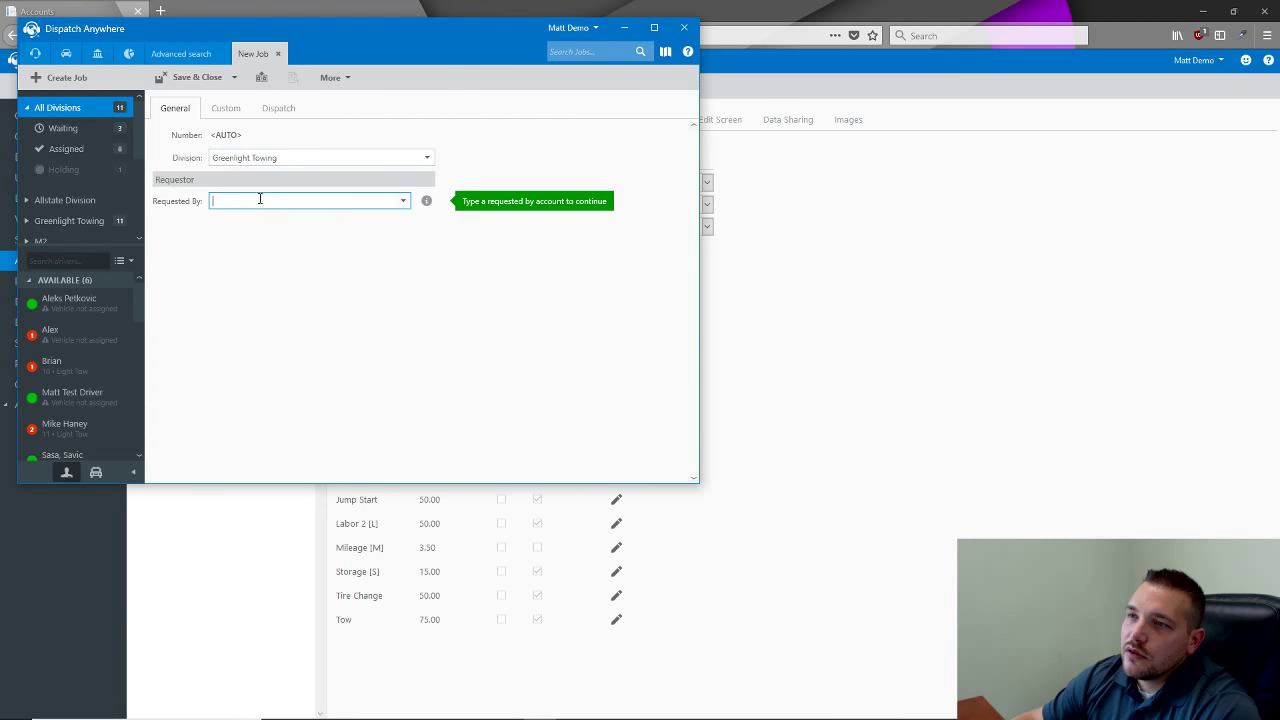
type("Matt's Racing Supplies")
key("Tab")
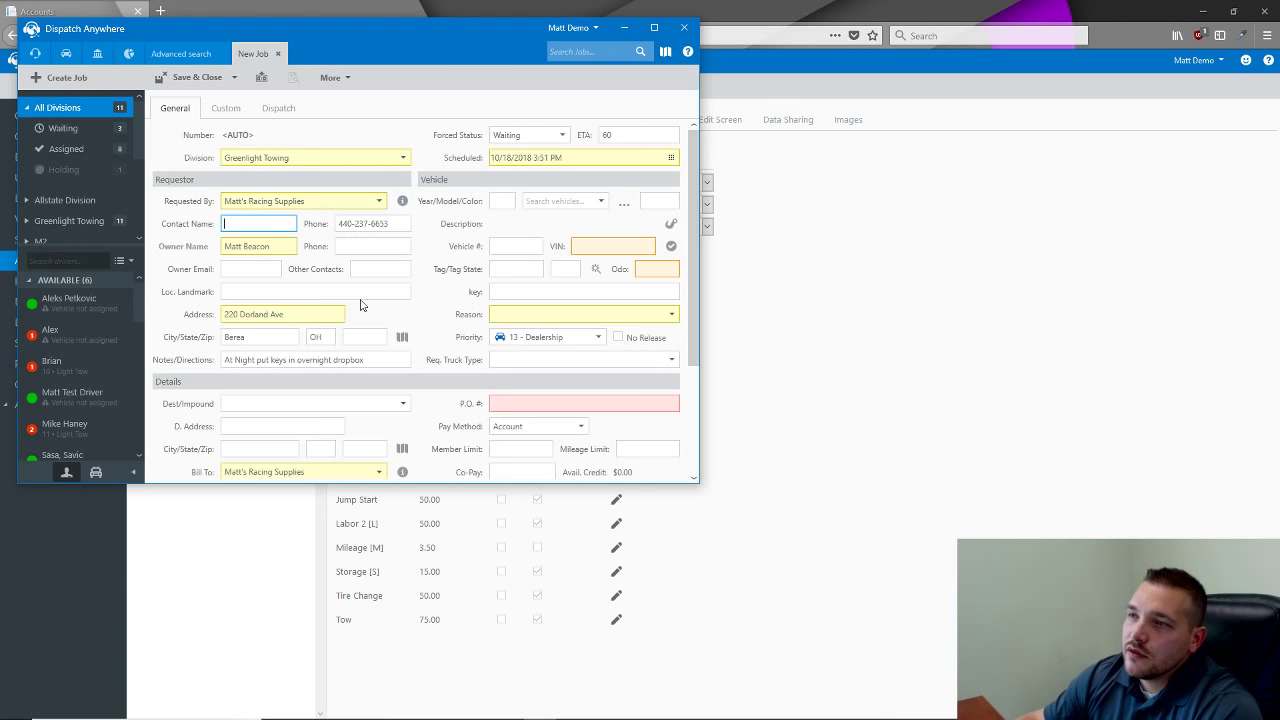
Add the account's default Tow and Mileage services to the job, then return to the settings page.
left_click_drag(695, 304, 704, 437)
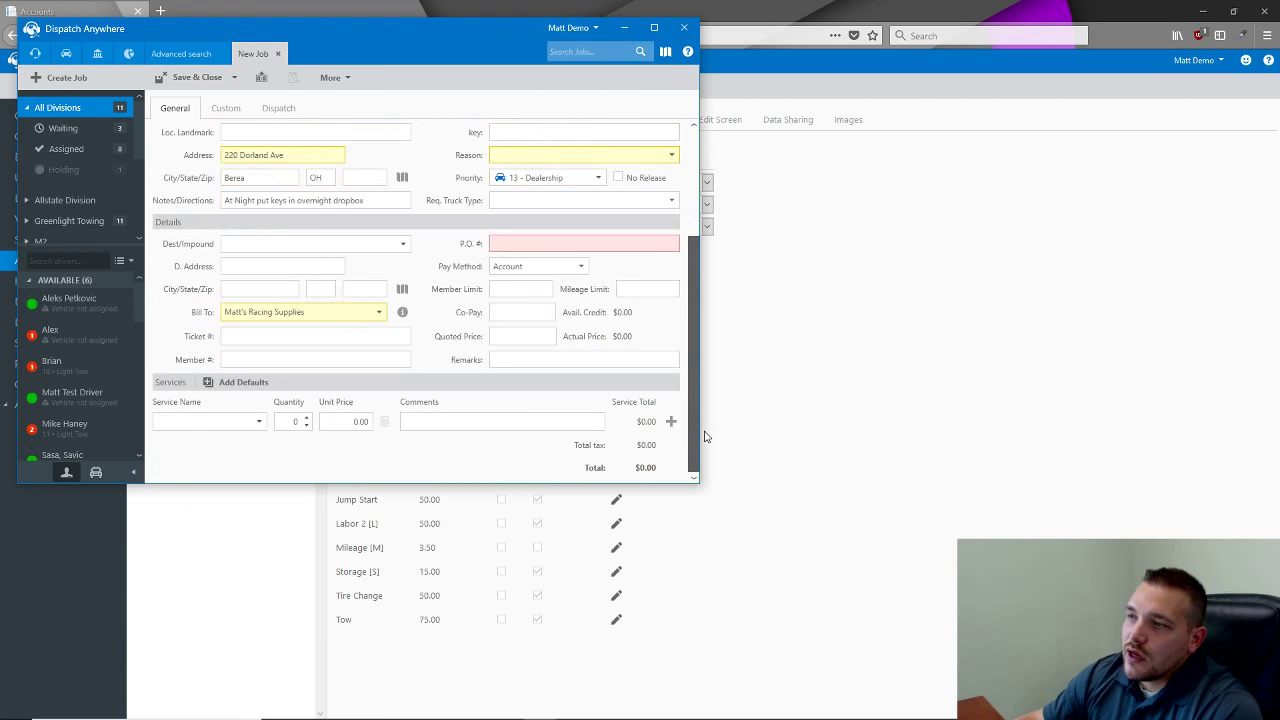
left_click(243, 382)
left_click(752, 289)
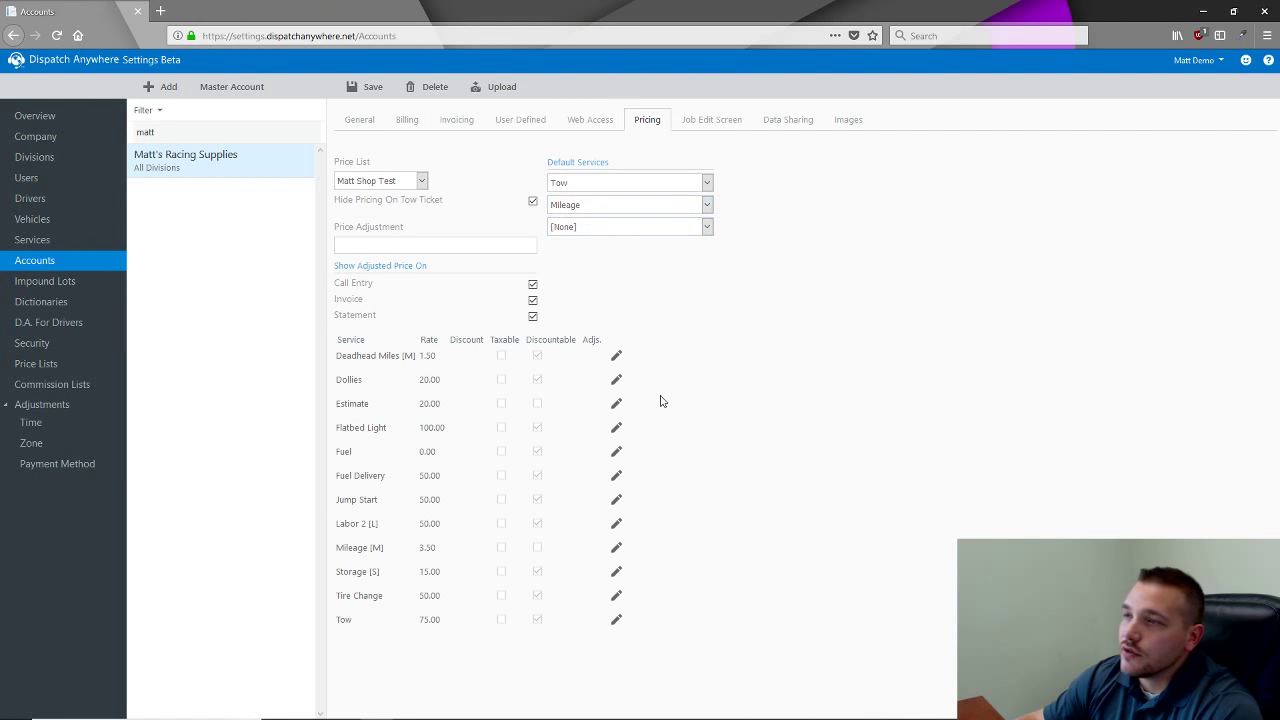
Open Matt's Racing Supplies' Job Edit Screen tab and inspect its field toolbars and job defaults.
left_click(696, 131)
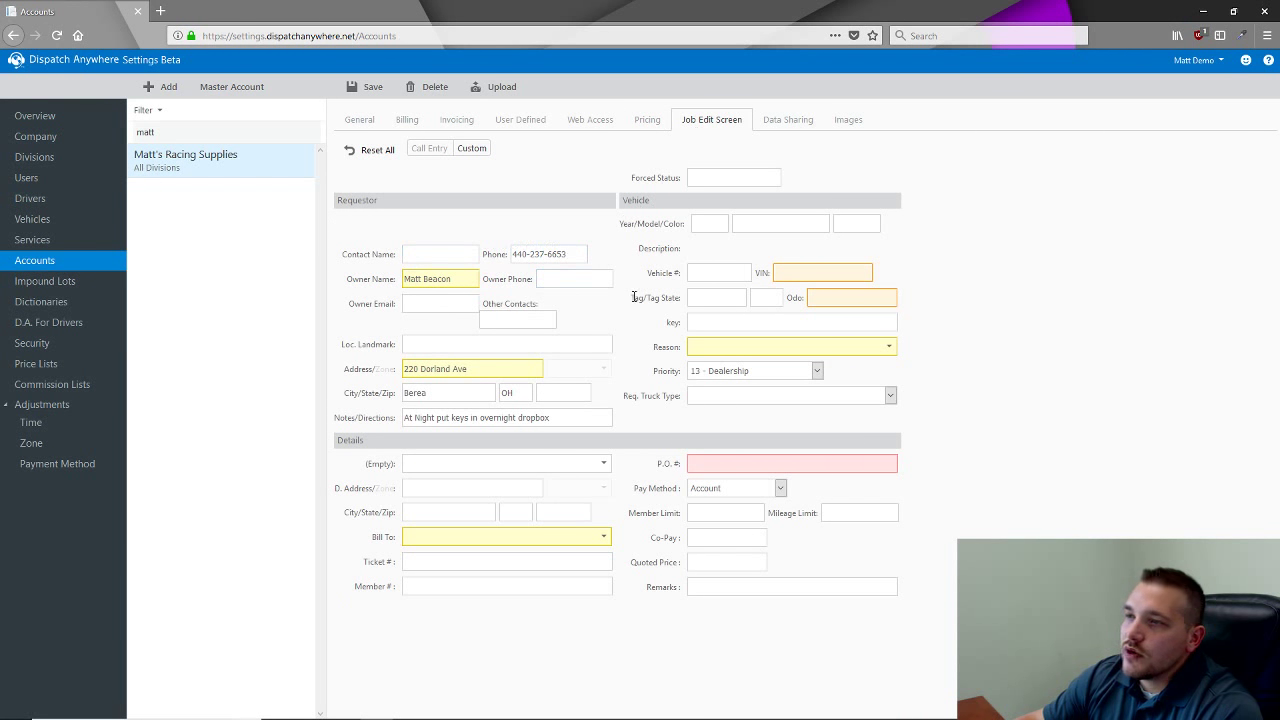
mouse_move(452, 303)
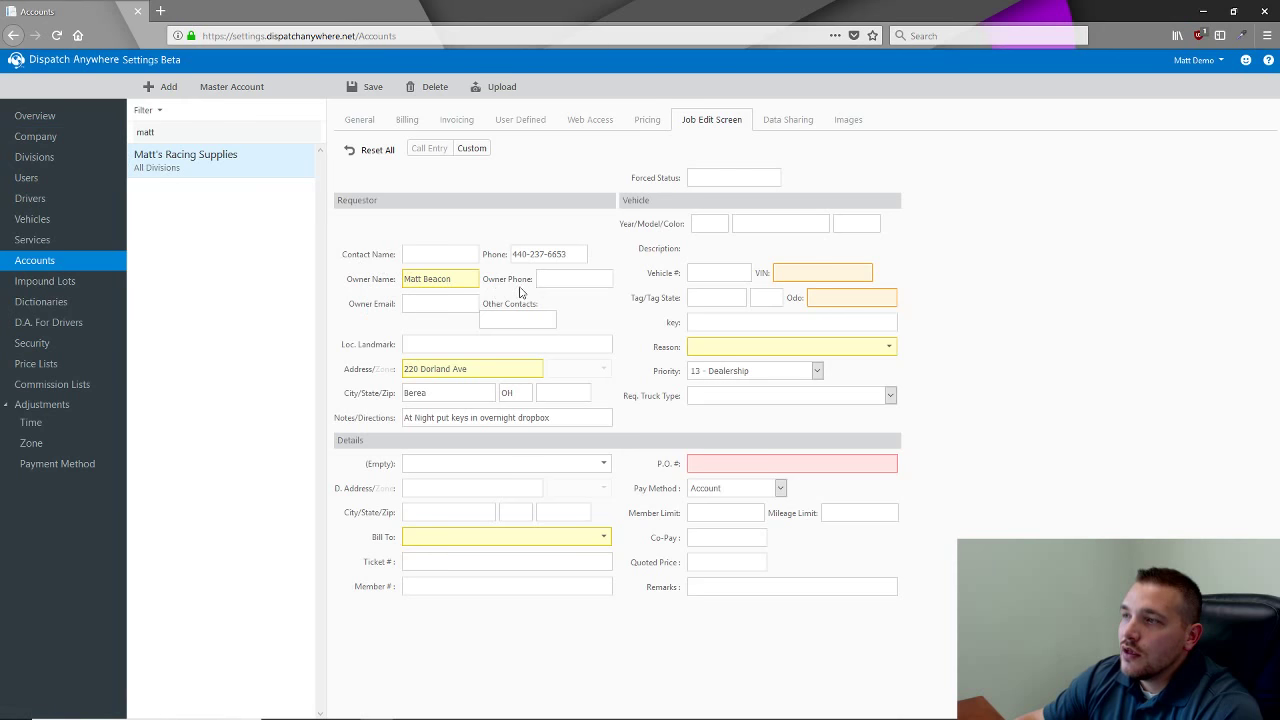
mouse_move(437, 280)
mouse_move(560, 280)
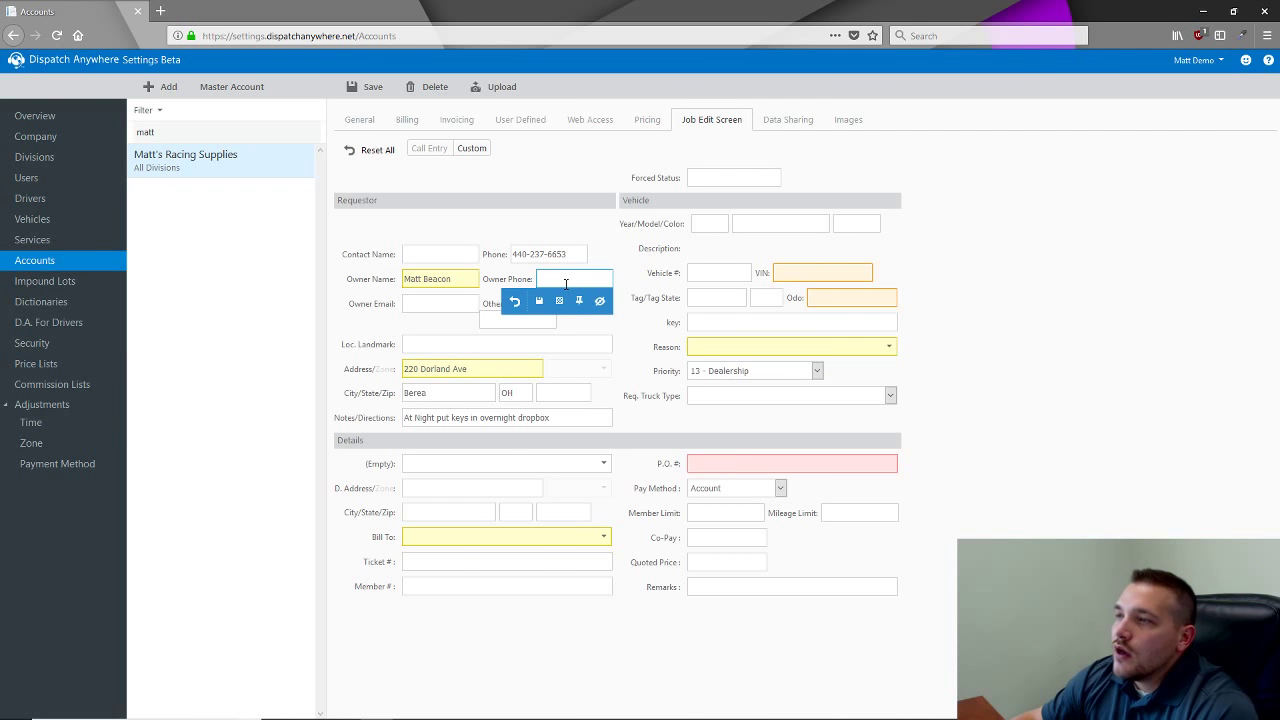
mouse_move(450, 365)
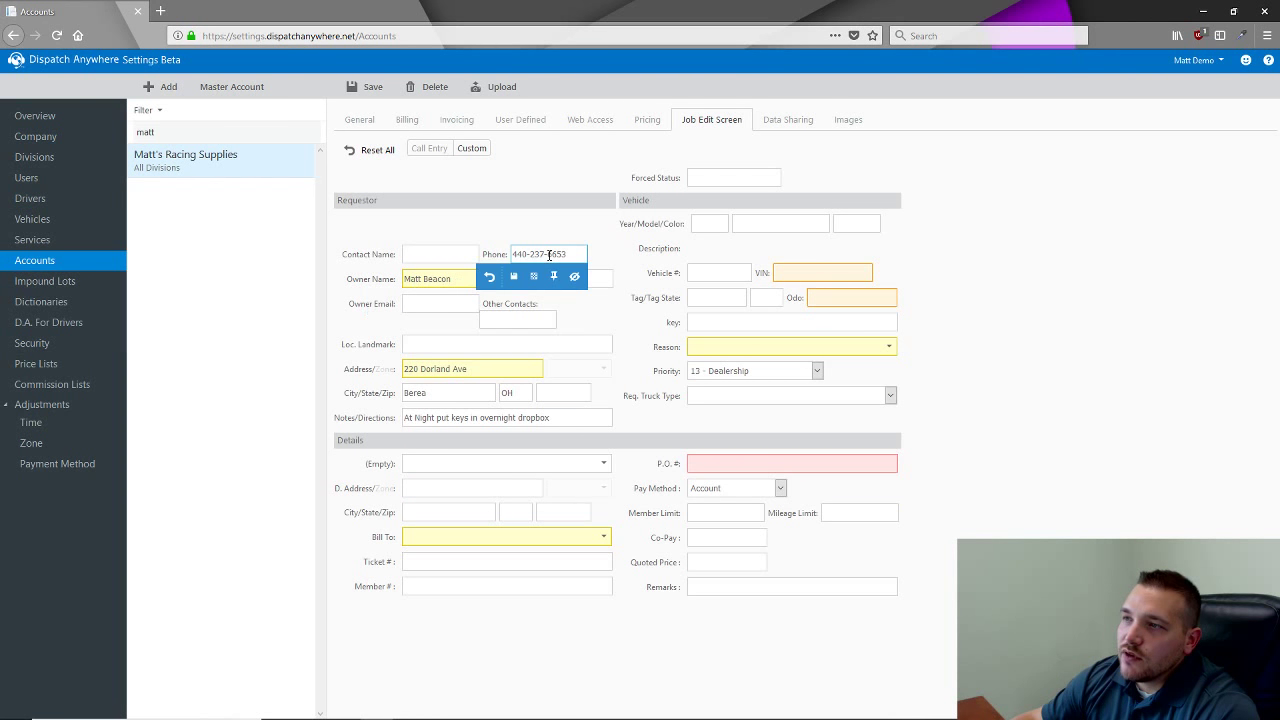
Look at the new job's Notes/Directions and the Loc. Landmark field rule options in settings.
left_click(540, 707)
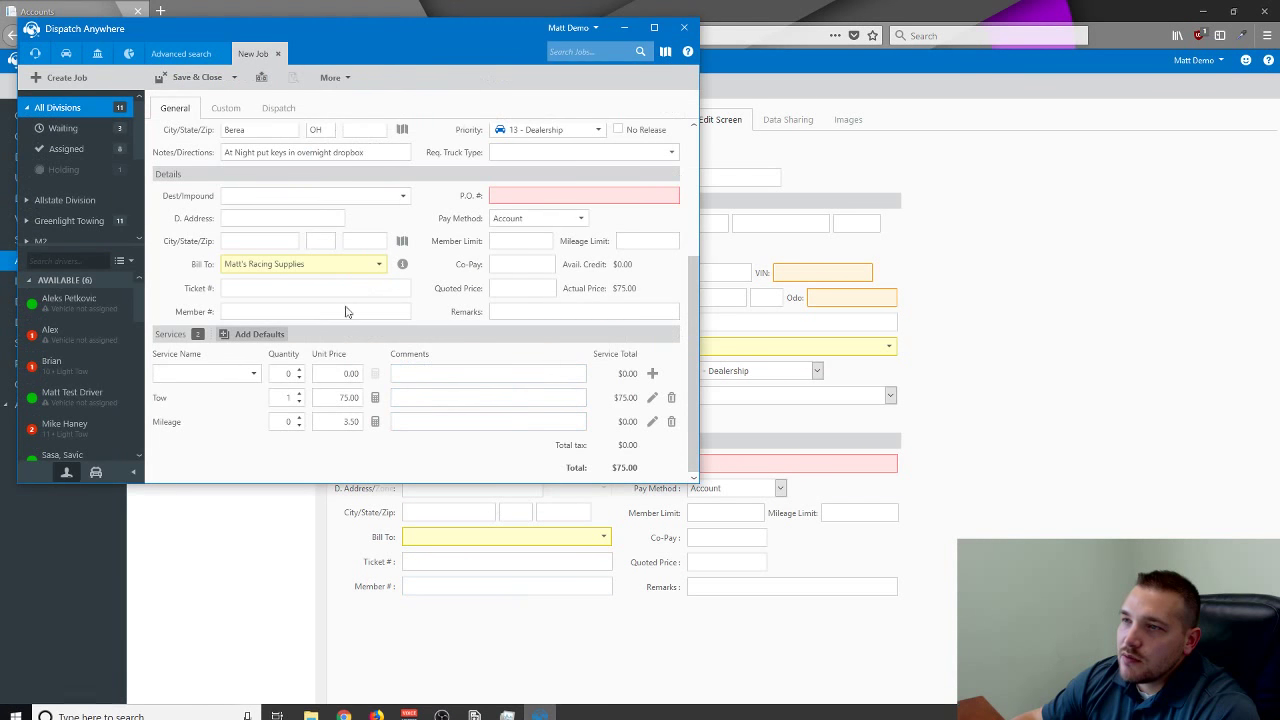
scroll(329, 266, "up", 5)
scroll(255, 167, "up", 1)
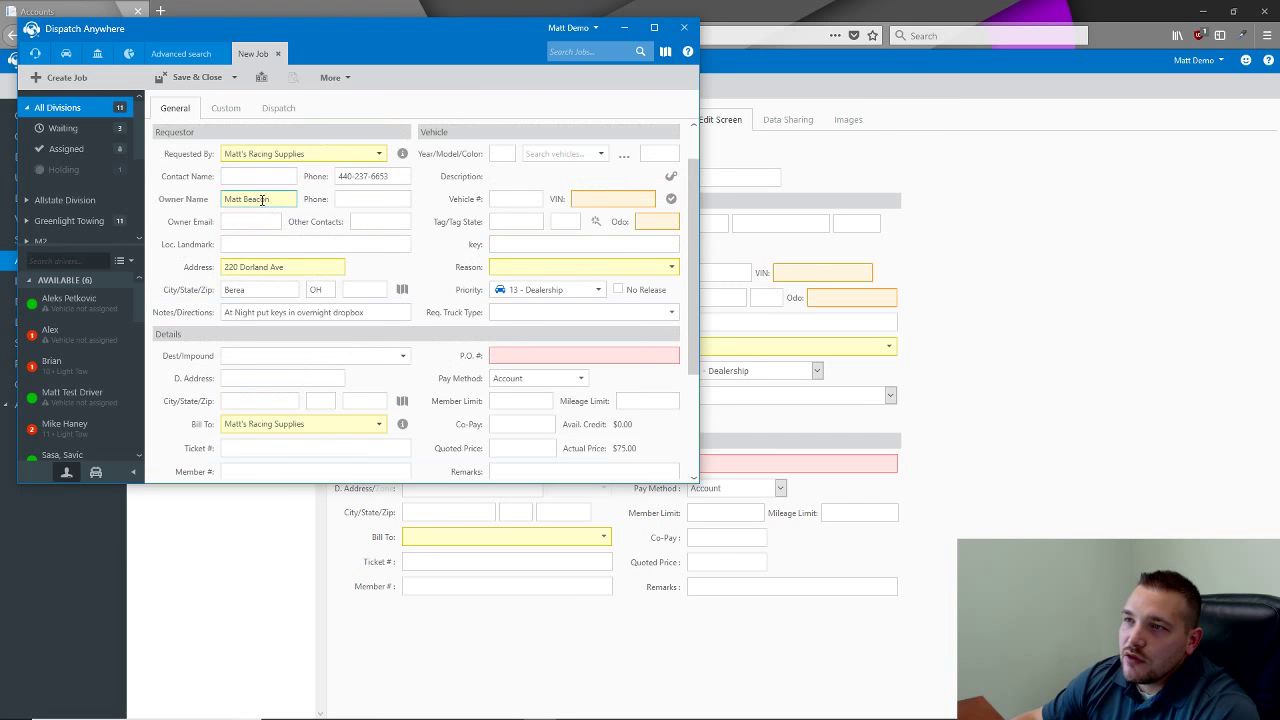
left_click(320, 312)
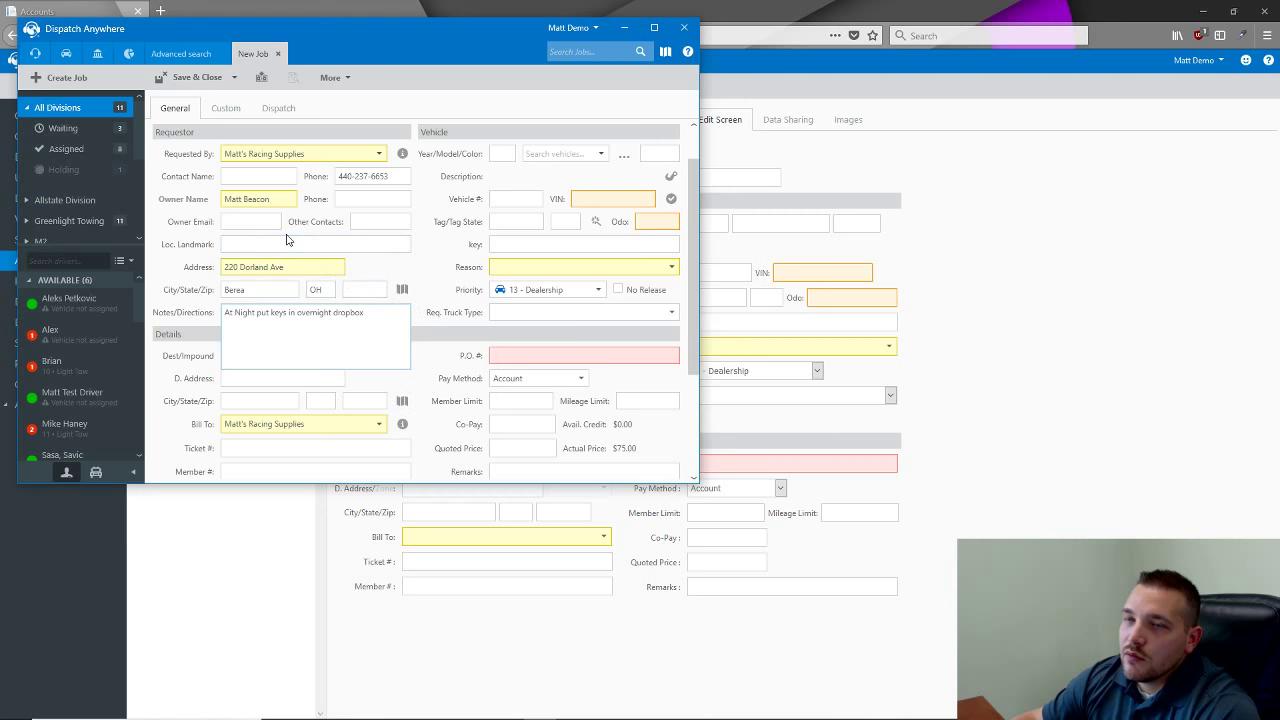
left_click(985, 395)
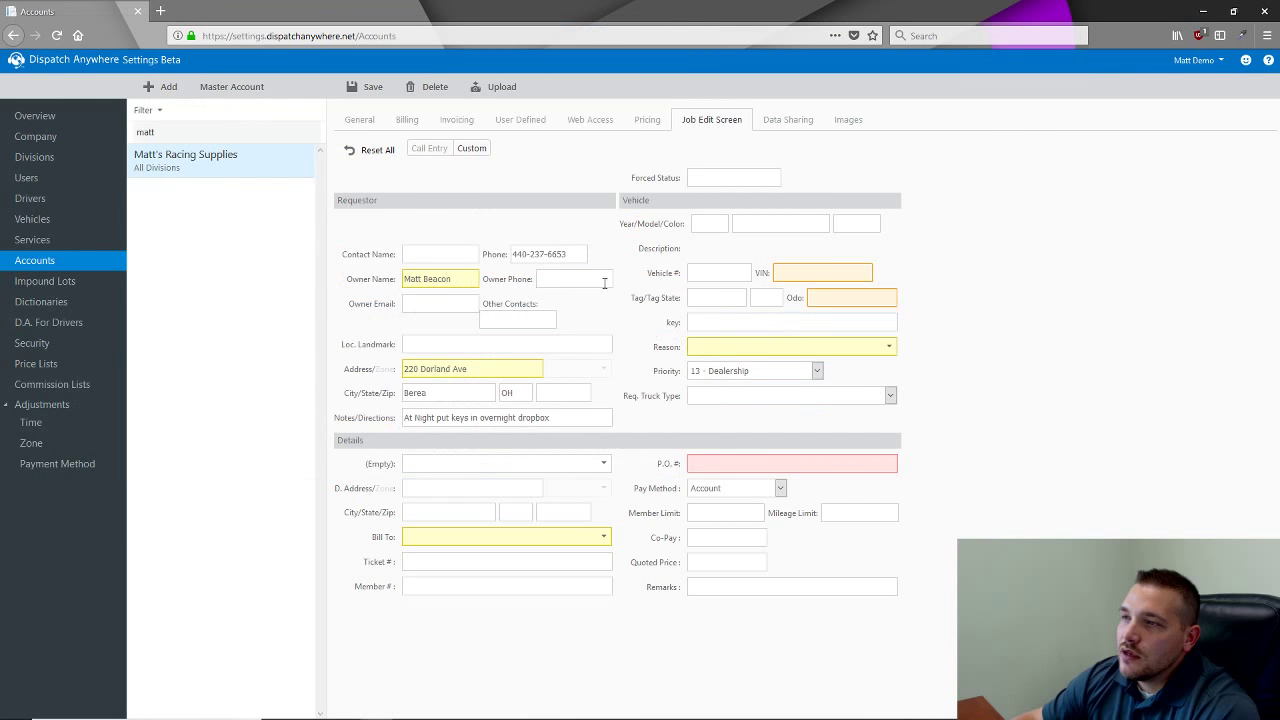
left_click(569, 346)
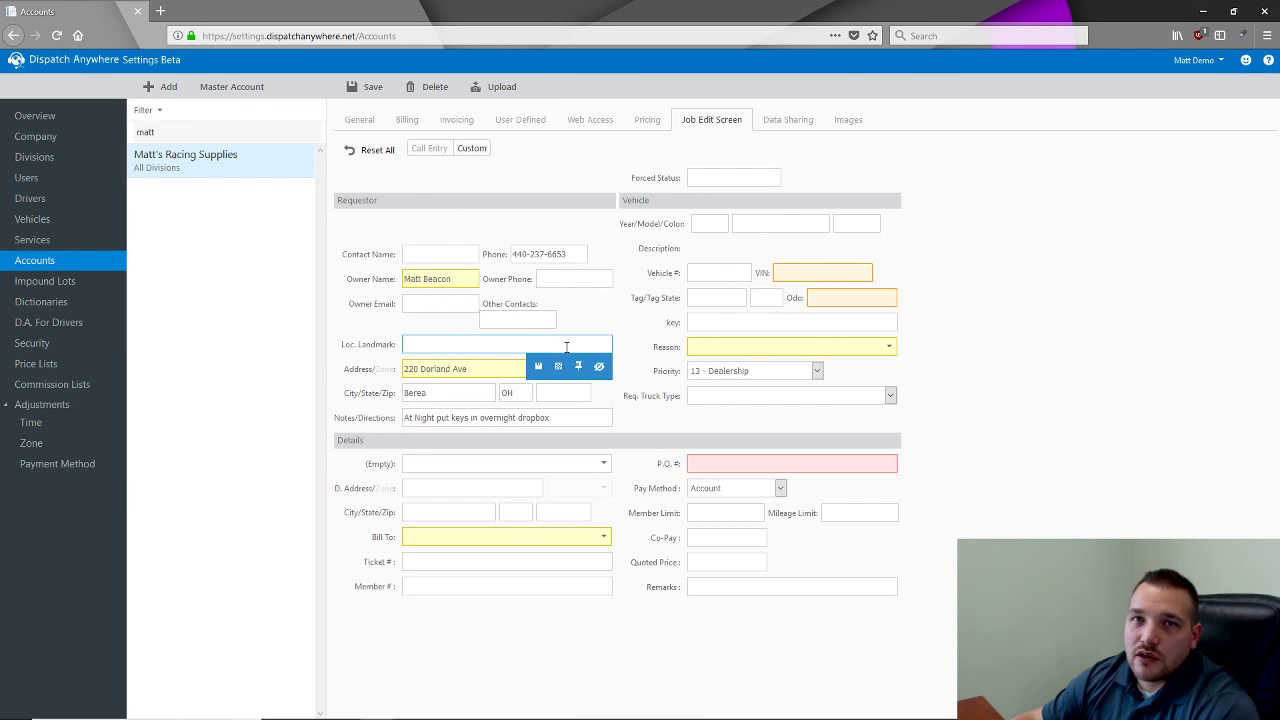
Delete the night-time key instructions from the job's Notes/Directions, then return to the Job Edit Screen settings.
left_click(541, 712)
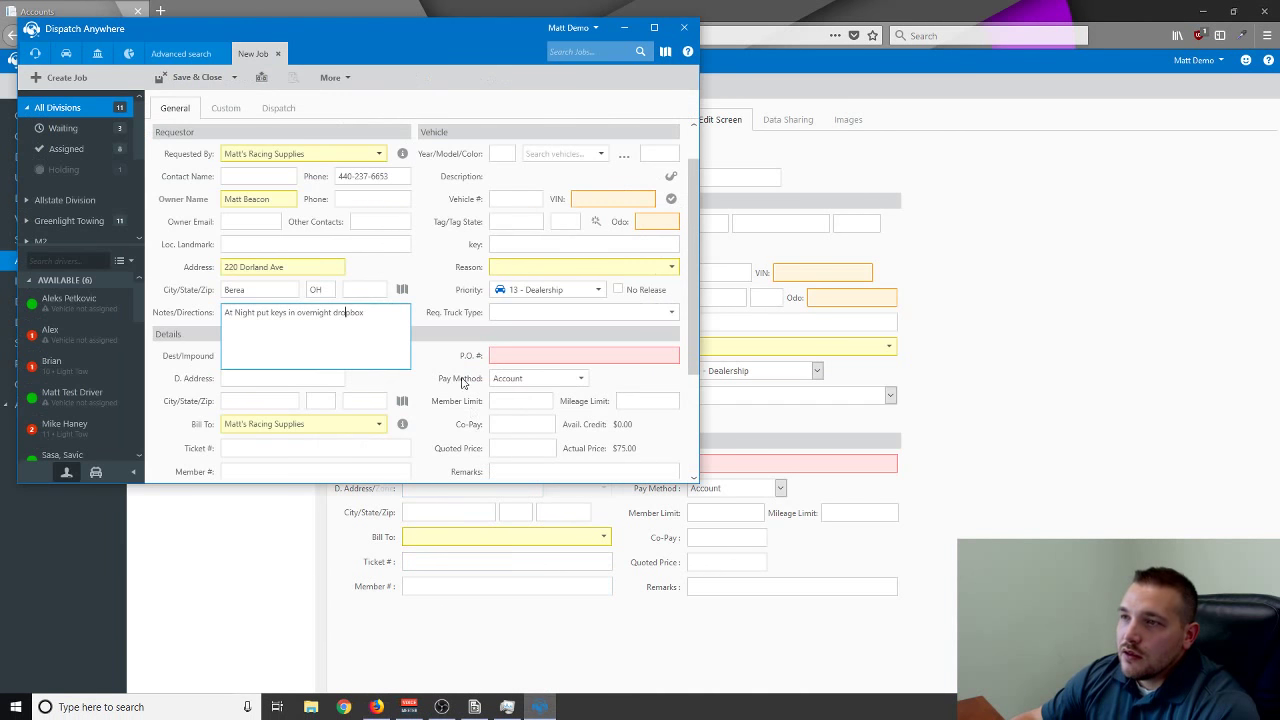
left_click_drag(365, 327, 196, 323)
key("BackSpace")
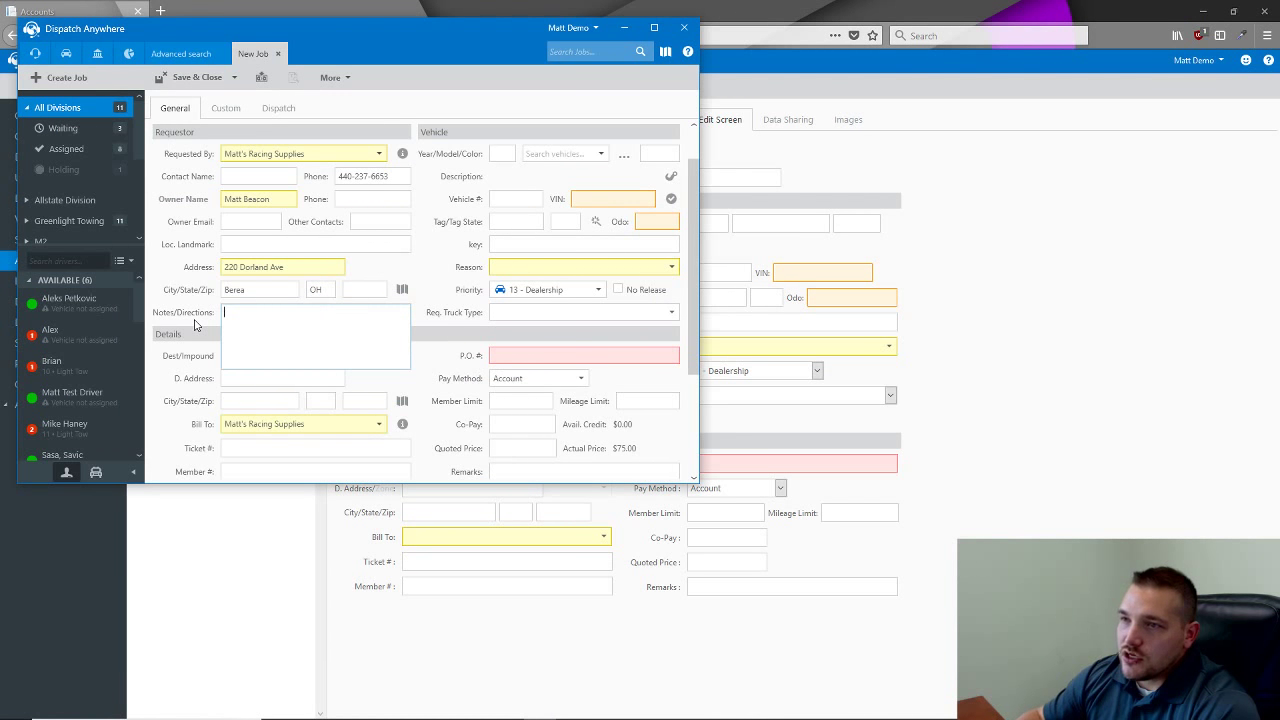
left_click(287, 338)
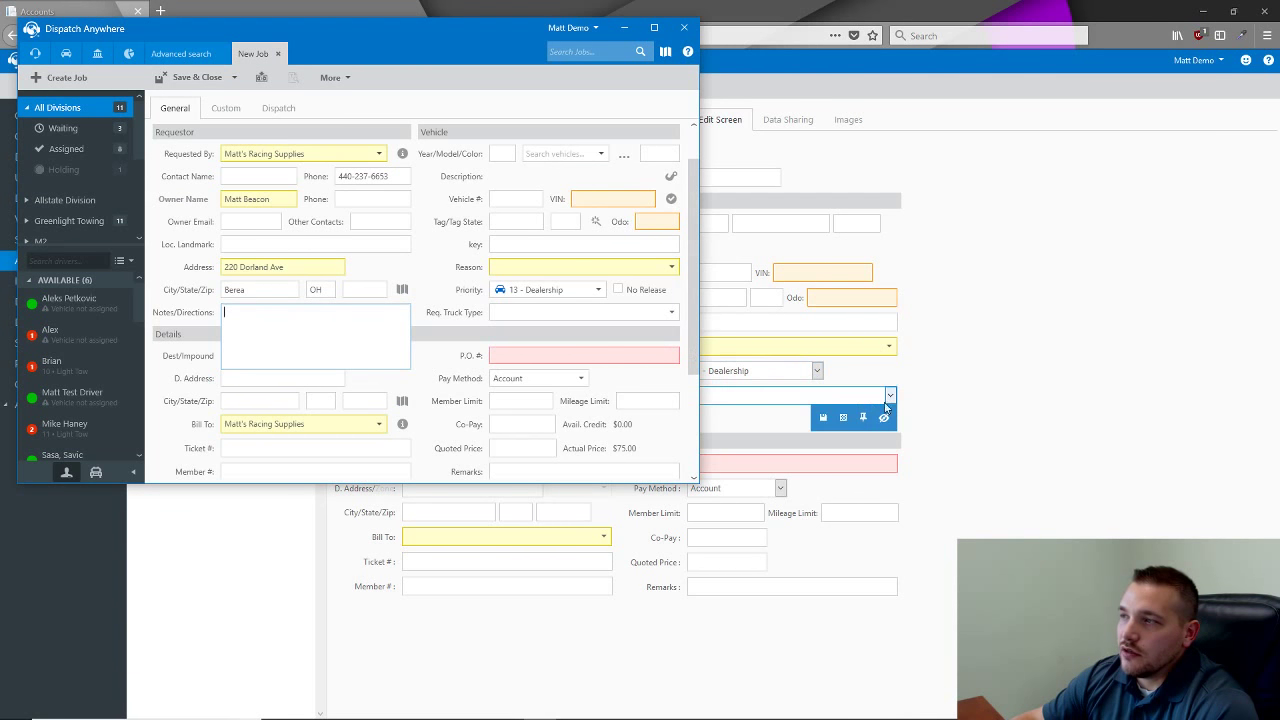
left_click(730, 420)
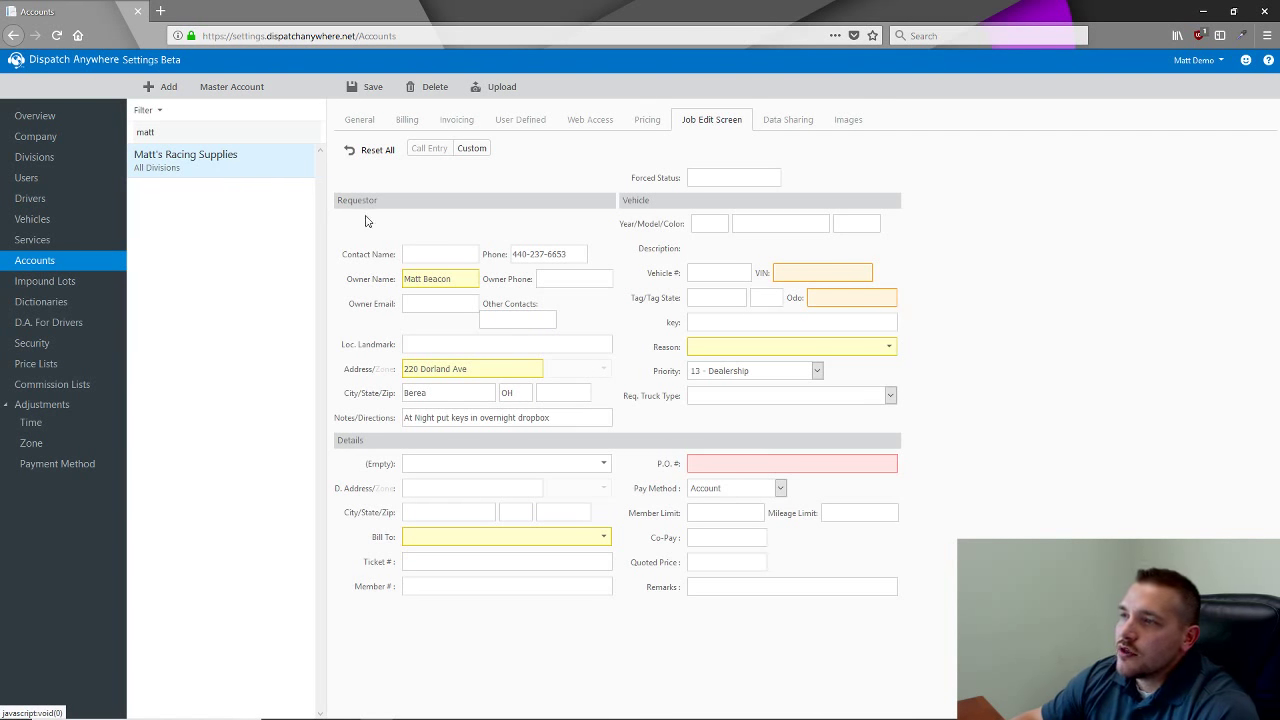
Try the required and other field rules on Loc. Landmark, then revert it to its original setting.
left_click(450, 343)
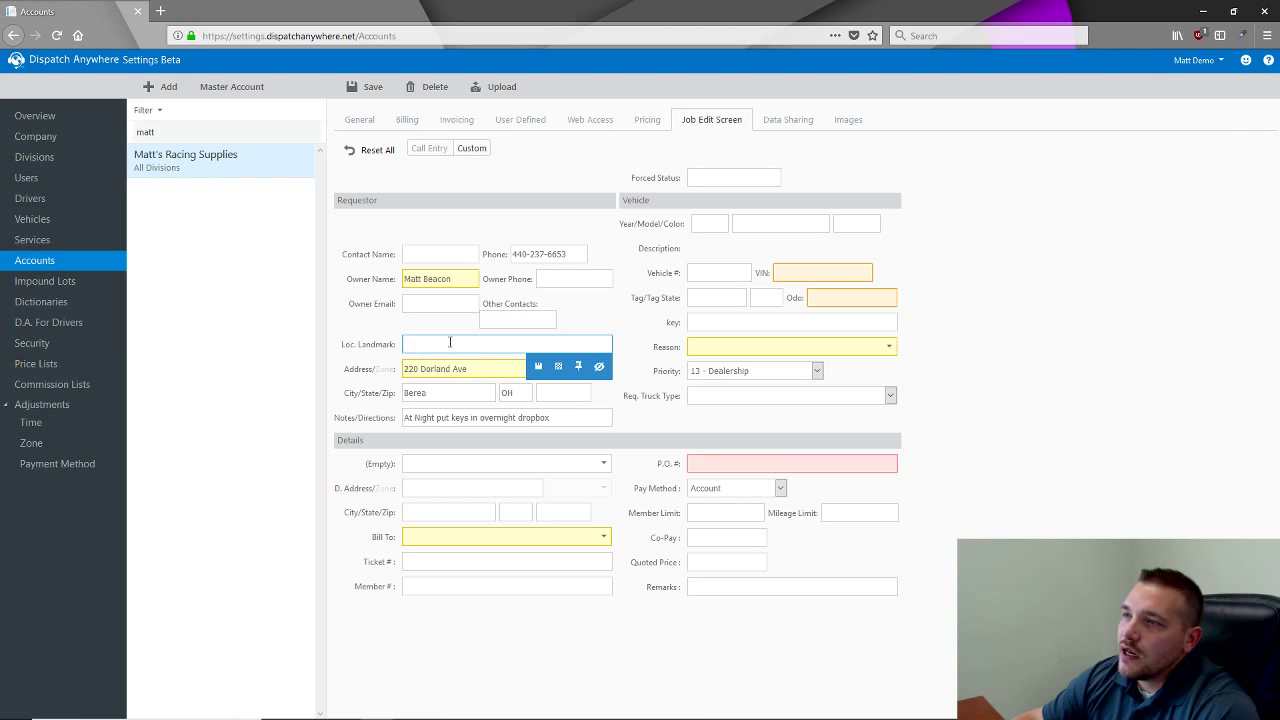
left_click(538, 369)
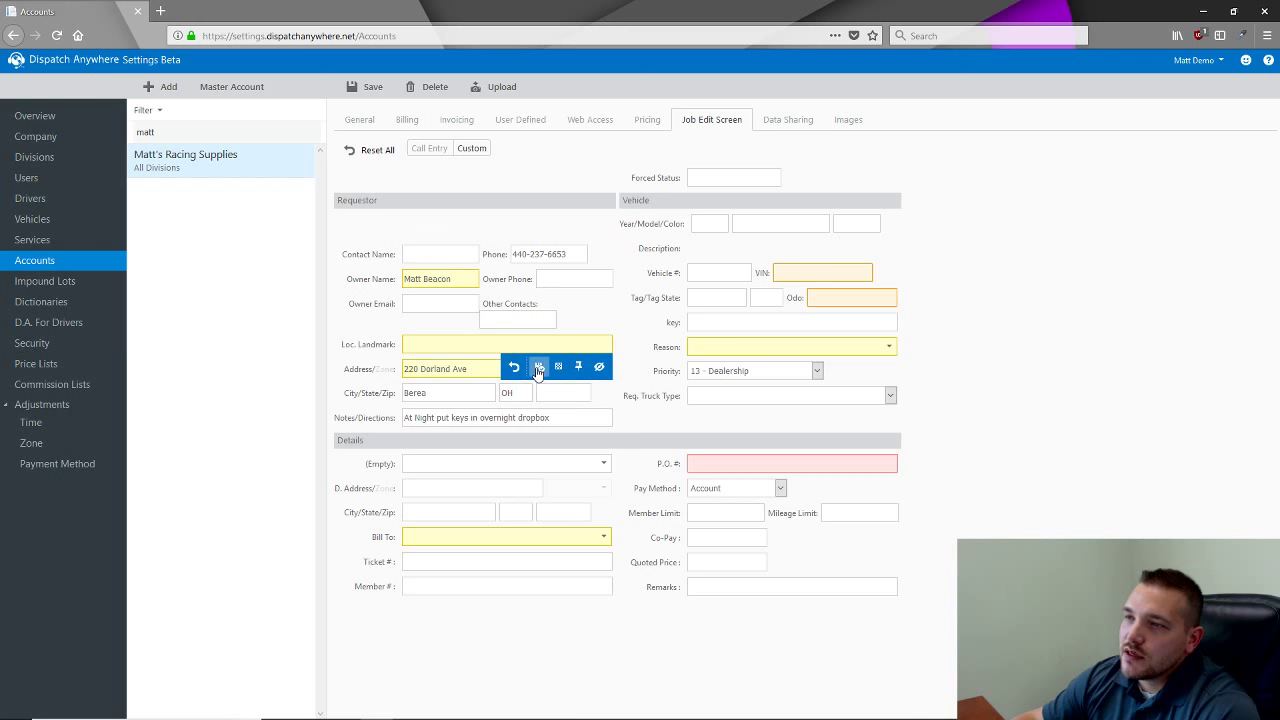
left_click(490, 347)
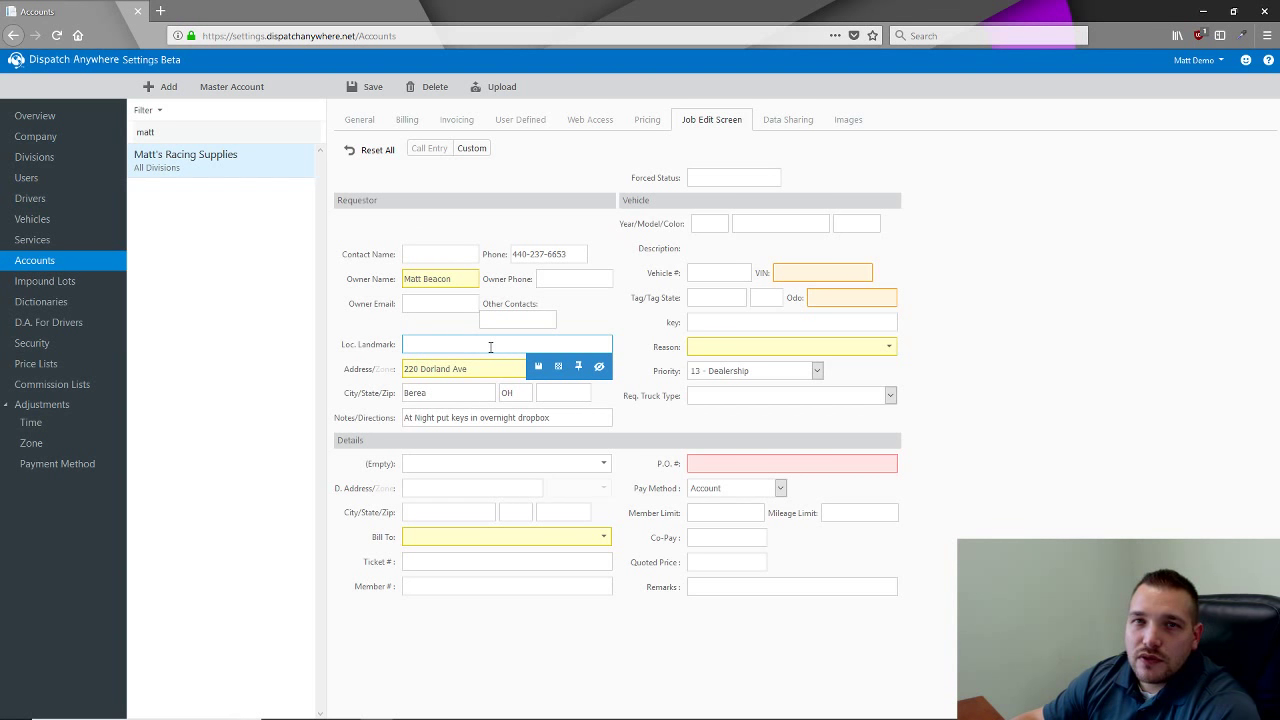
left_click(560, 367)
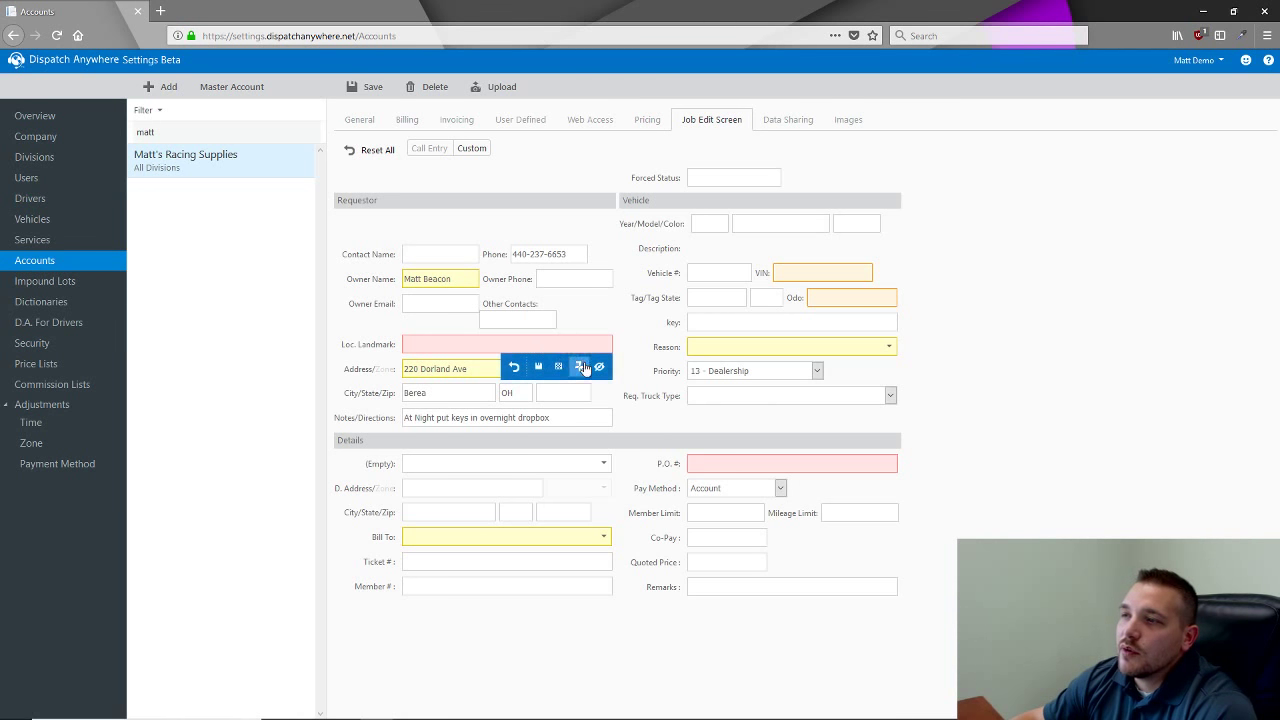
left_click(514, 366)
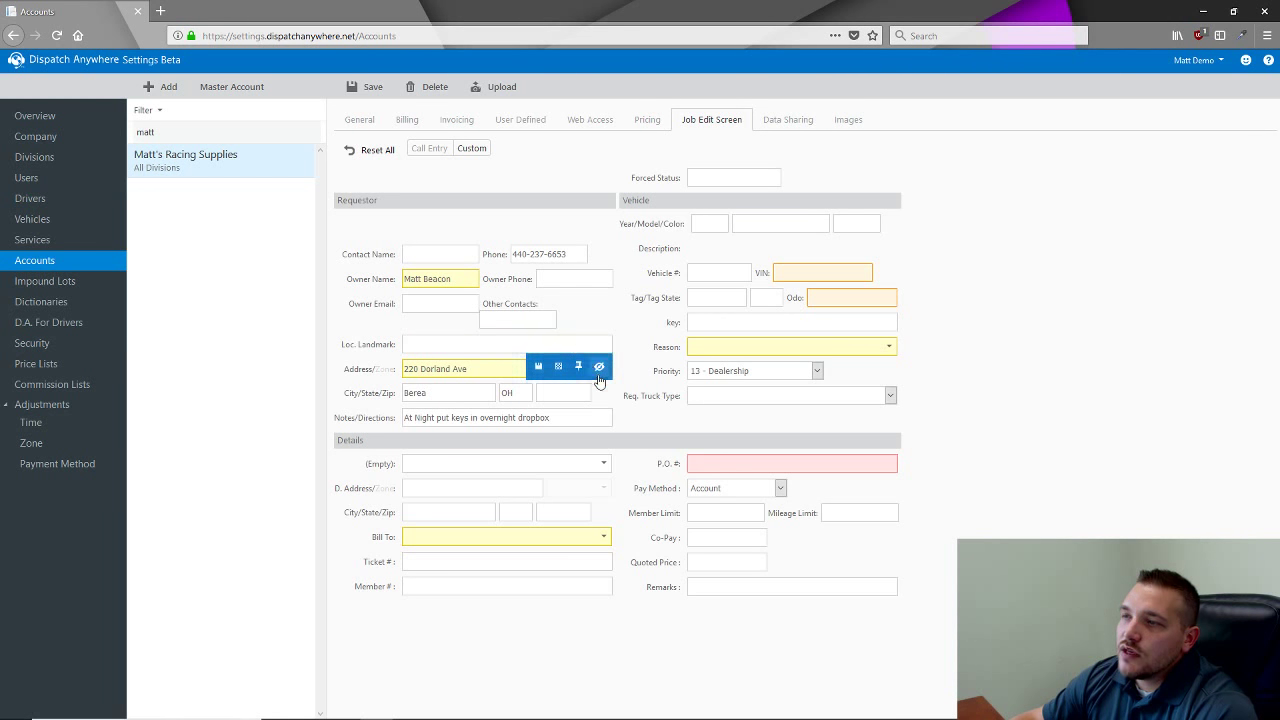
Hide the Member Limit, Mileage Limit and Co-Pay fields and save the layout.
mouse_move(552, 488)
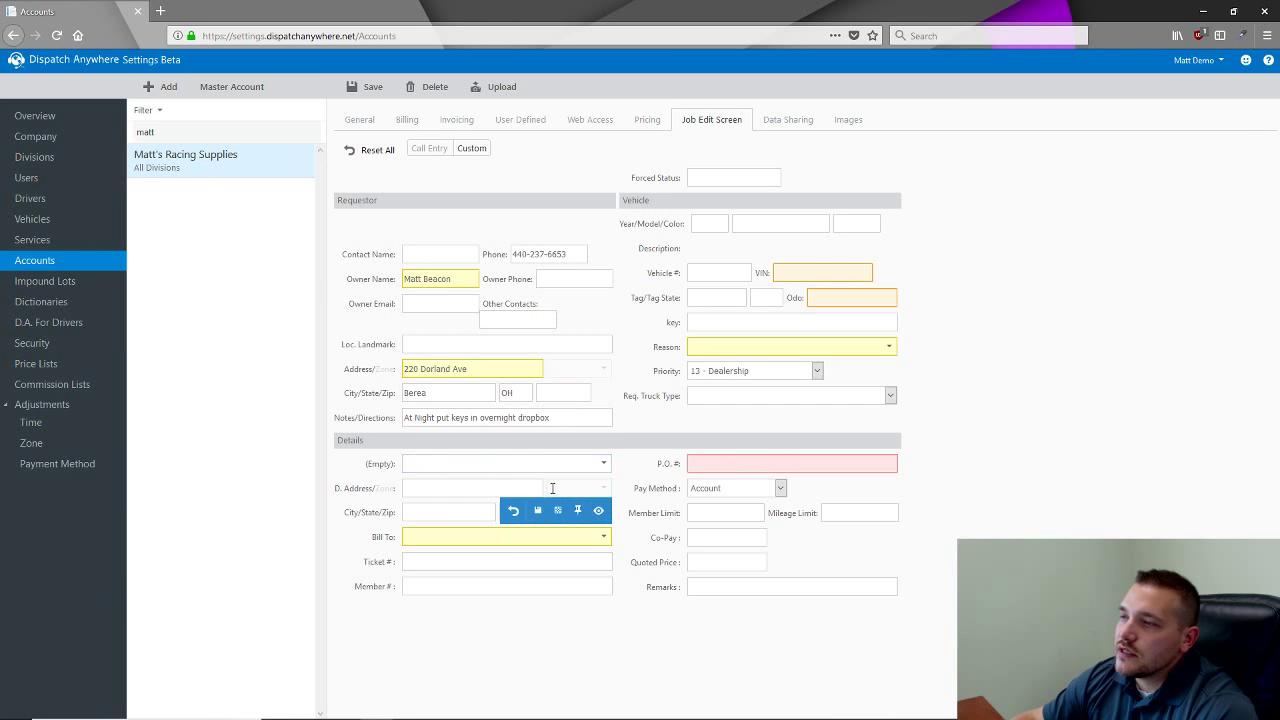
mouse_move(738, 510)
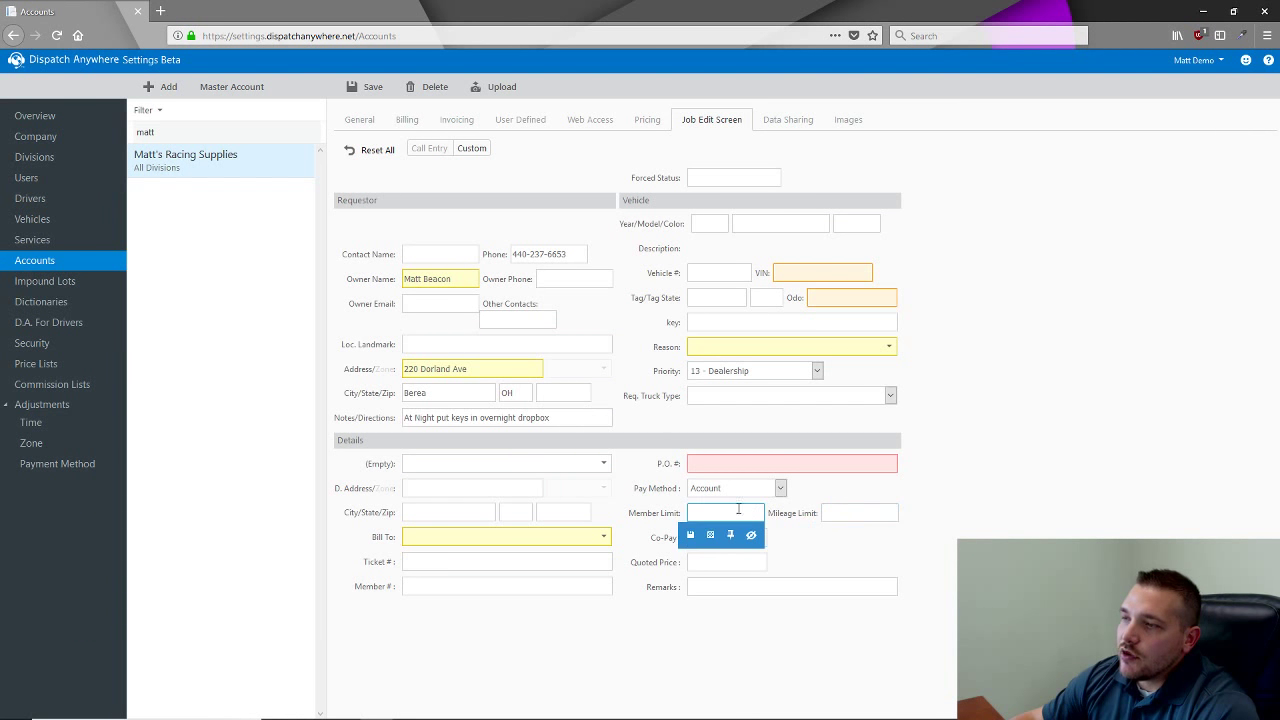
left_click(751, 534)
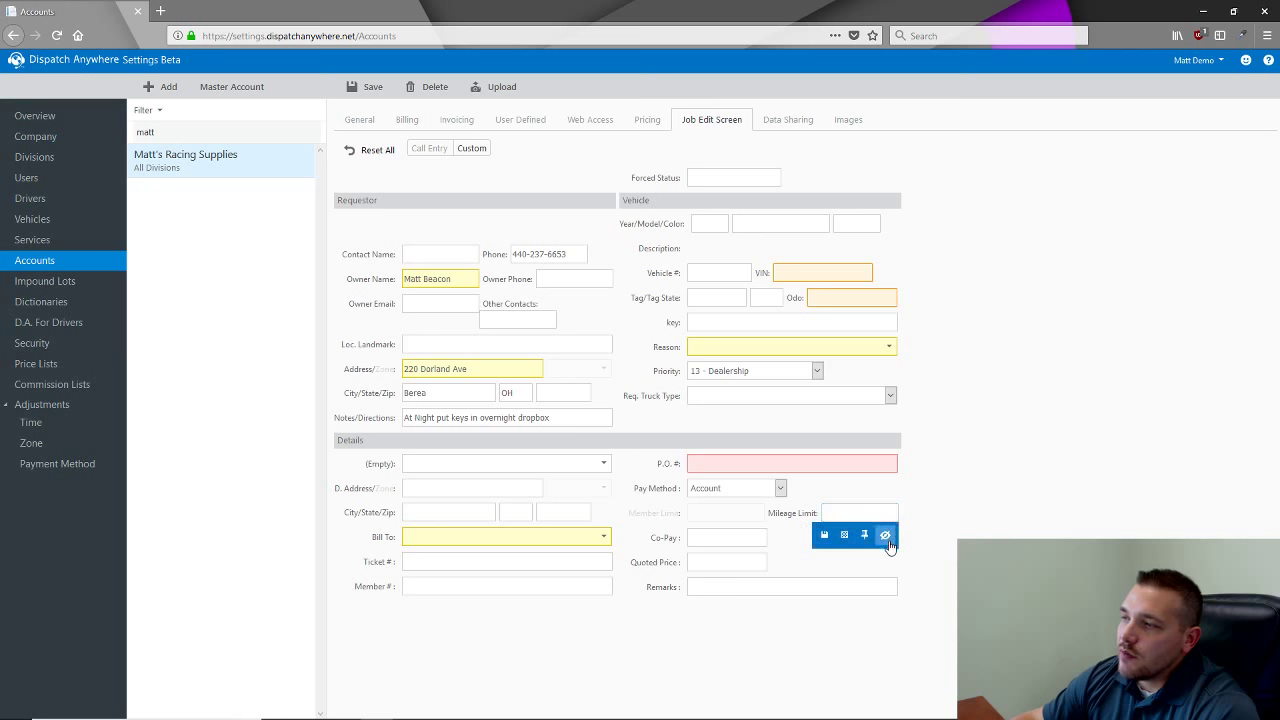
left_click(885, 536)
mouse_move(734, 537)
left_click(754, 560)
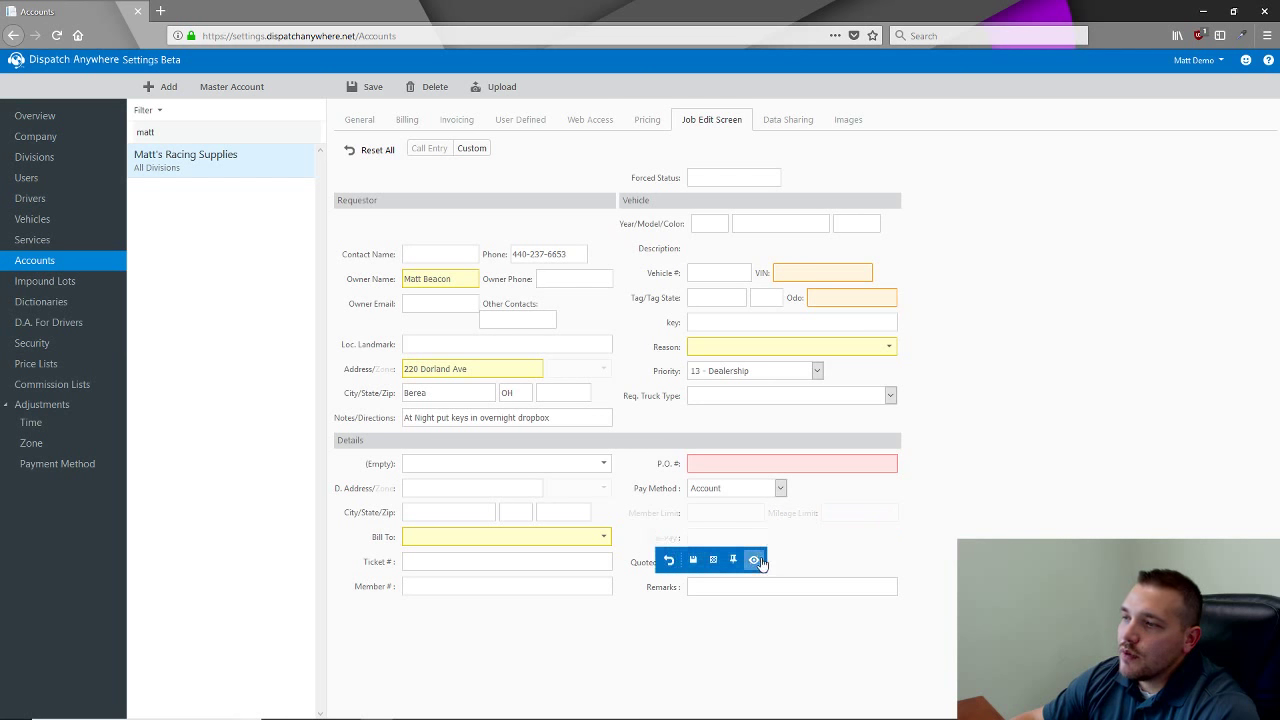
left_click(373, 93)
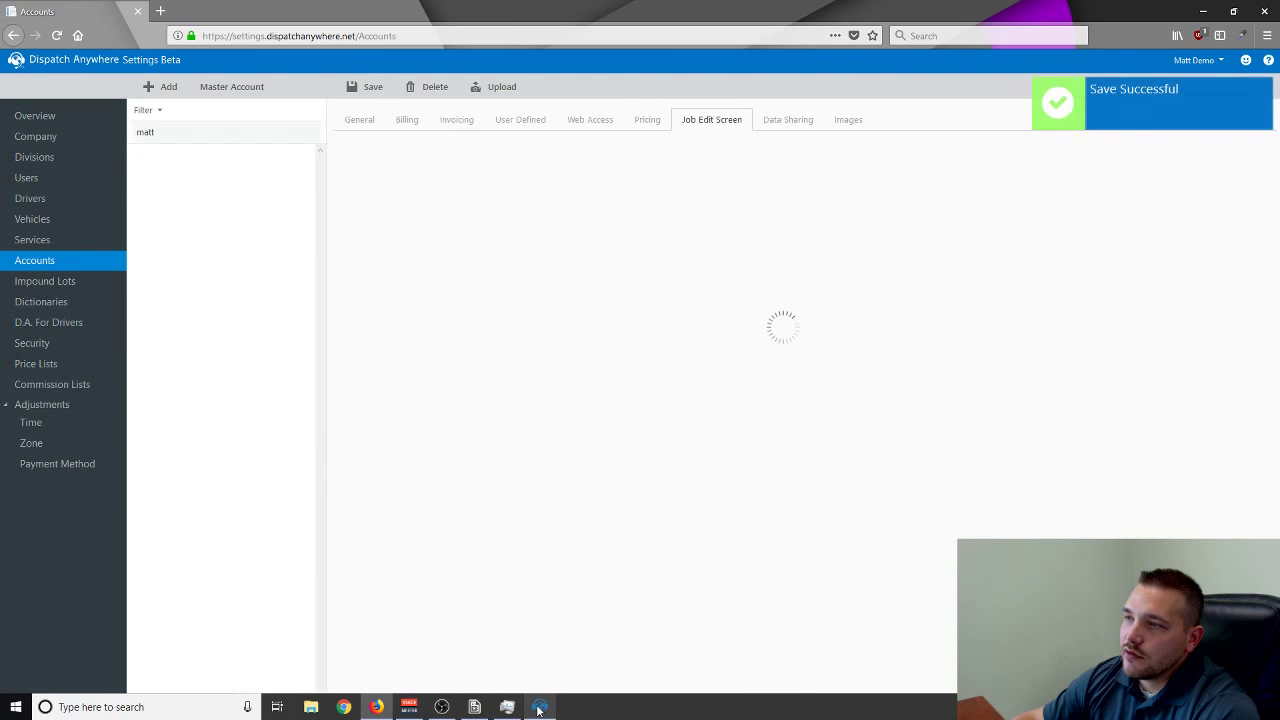
Close the current new job in the desktop client without saving it.
left_click(540, 707)
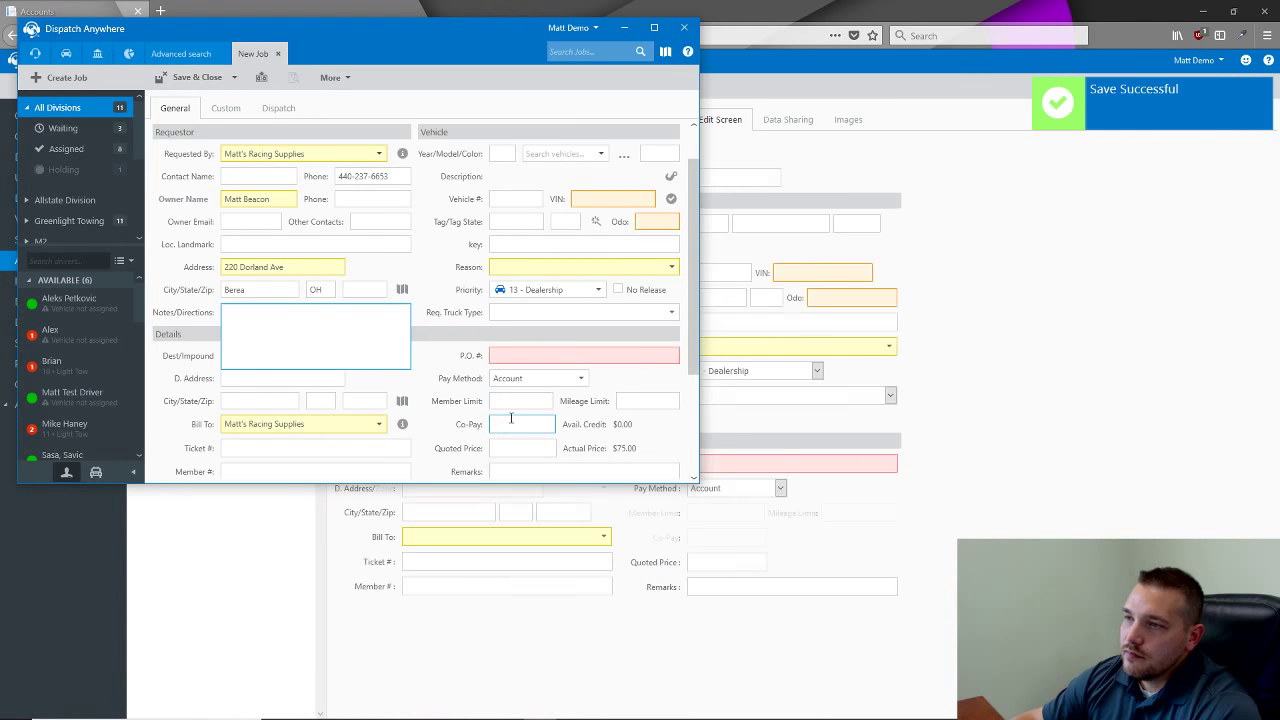
left_click(278, 53)
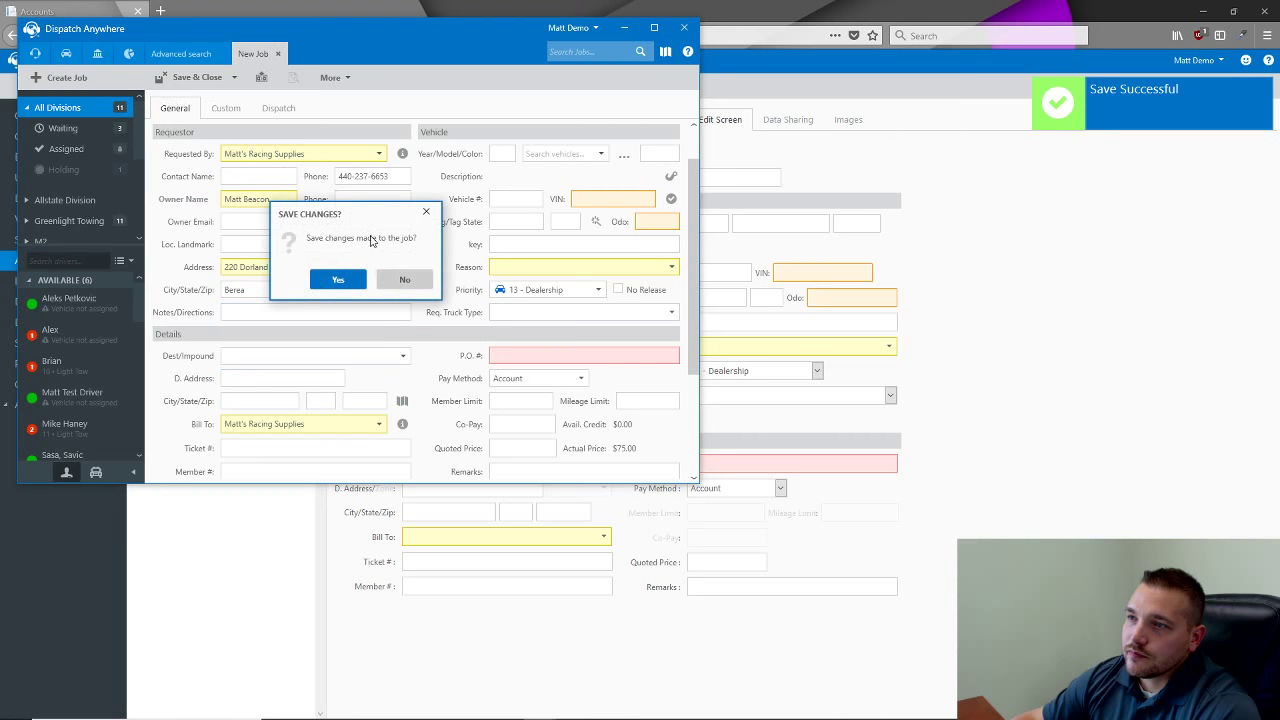
left_click(403, 277)
Start a Greenlight Towing job for Matt's Racing Supplies, confirm the hidden fields are gone, then return to settings.
left_click(66, 80)
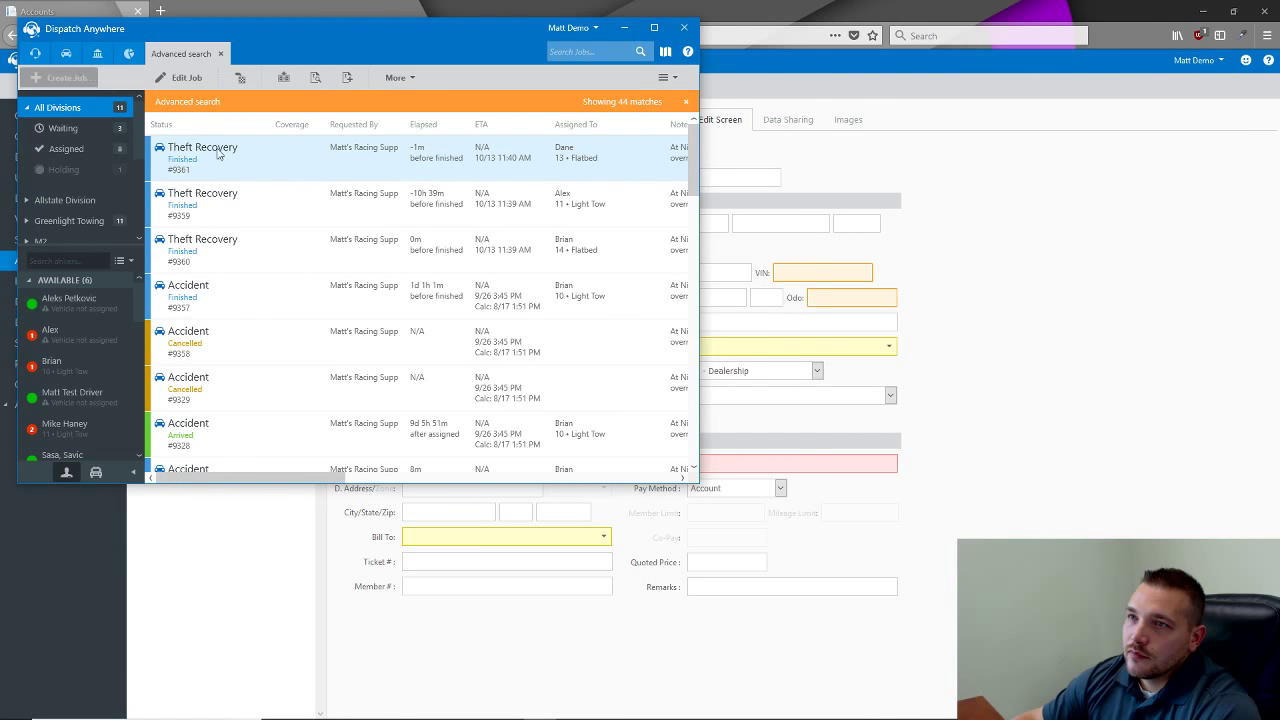
left_click(255, 198)
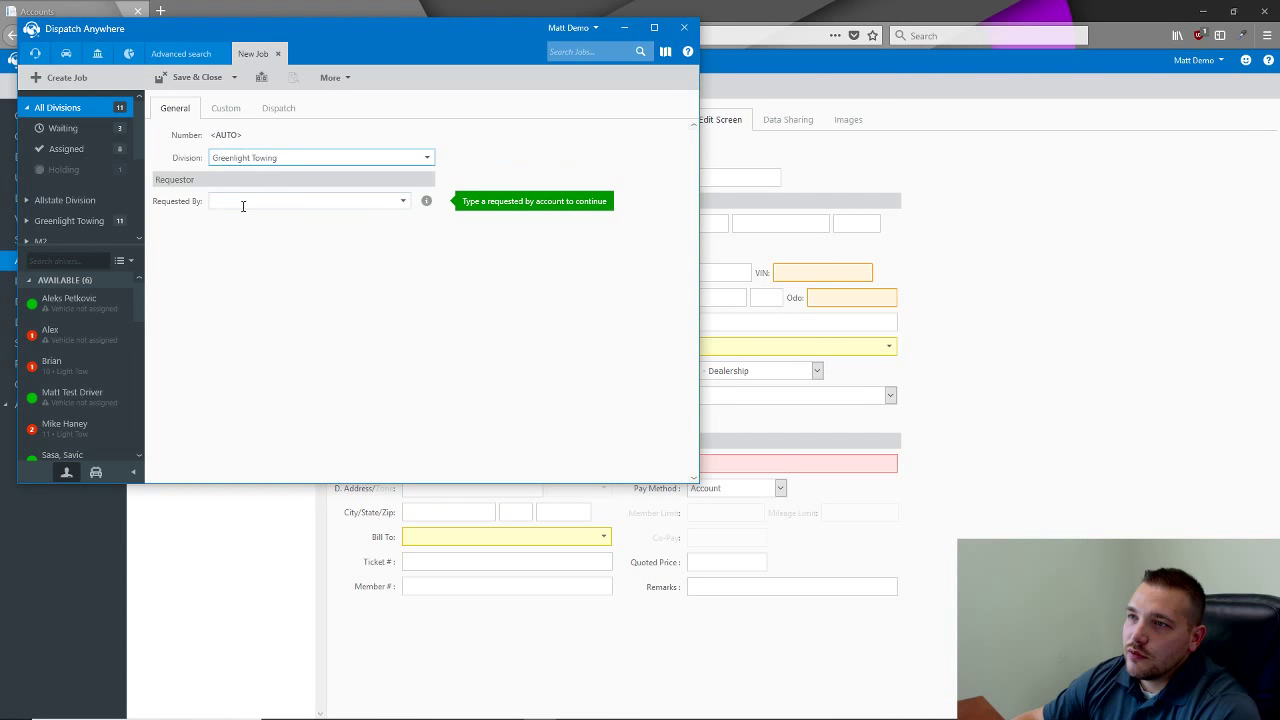
type("Matt's Racing Supplies")
key("Tab")
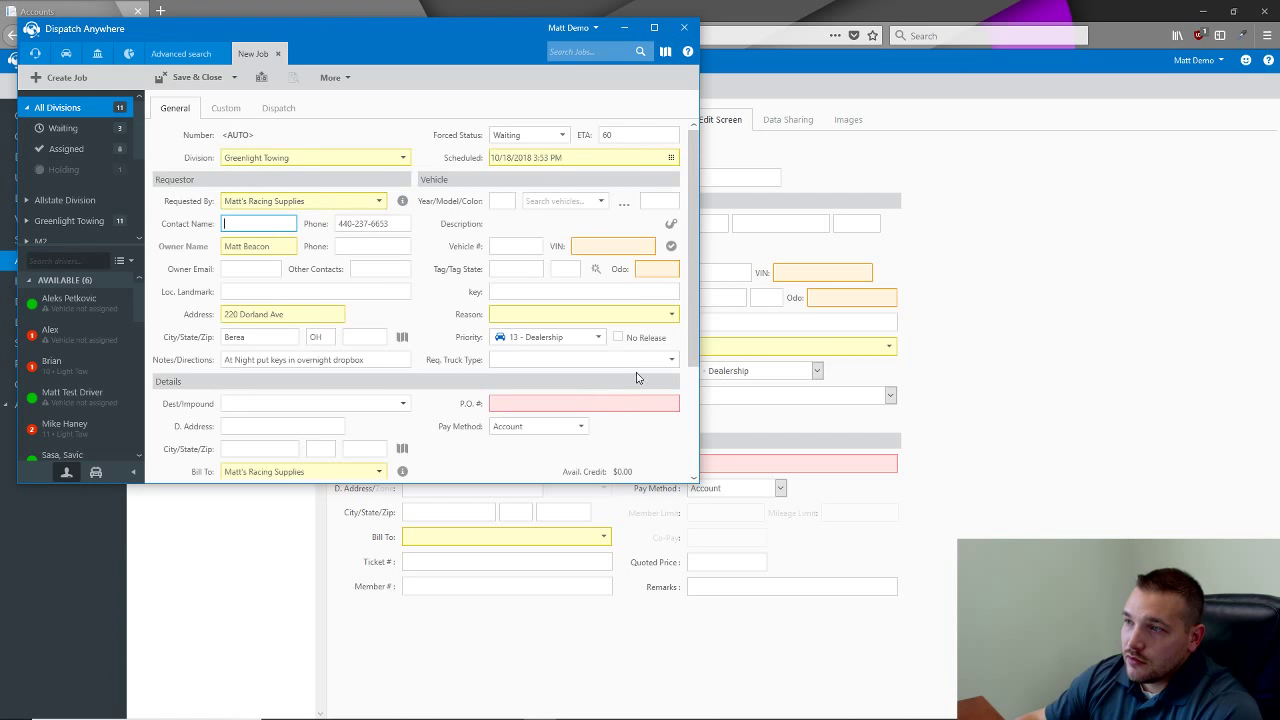
scroll(620, 370, "down", 5)
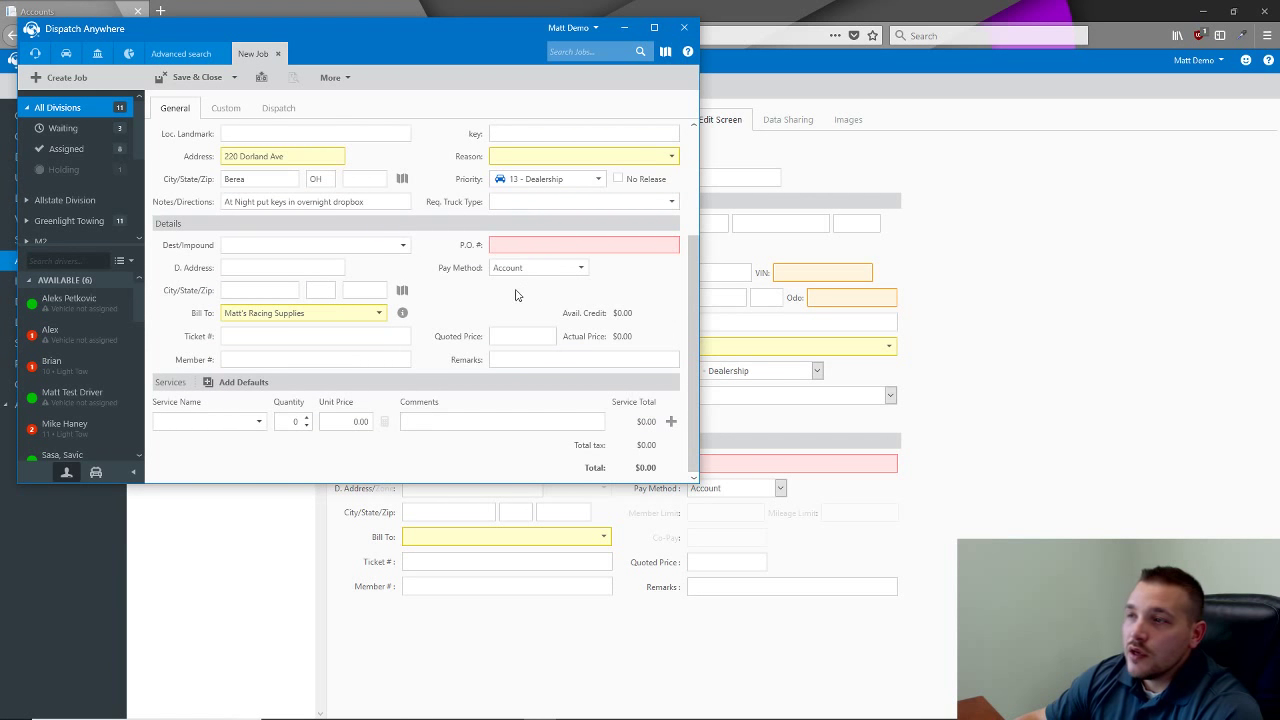
left_click(1010, 424)
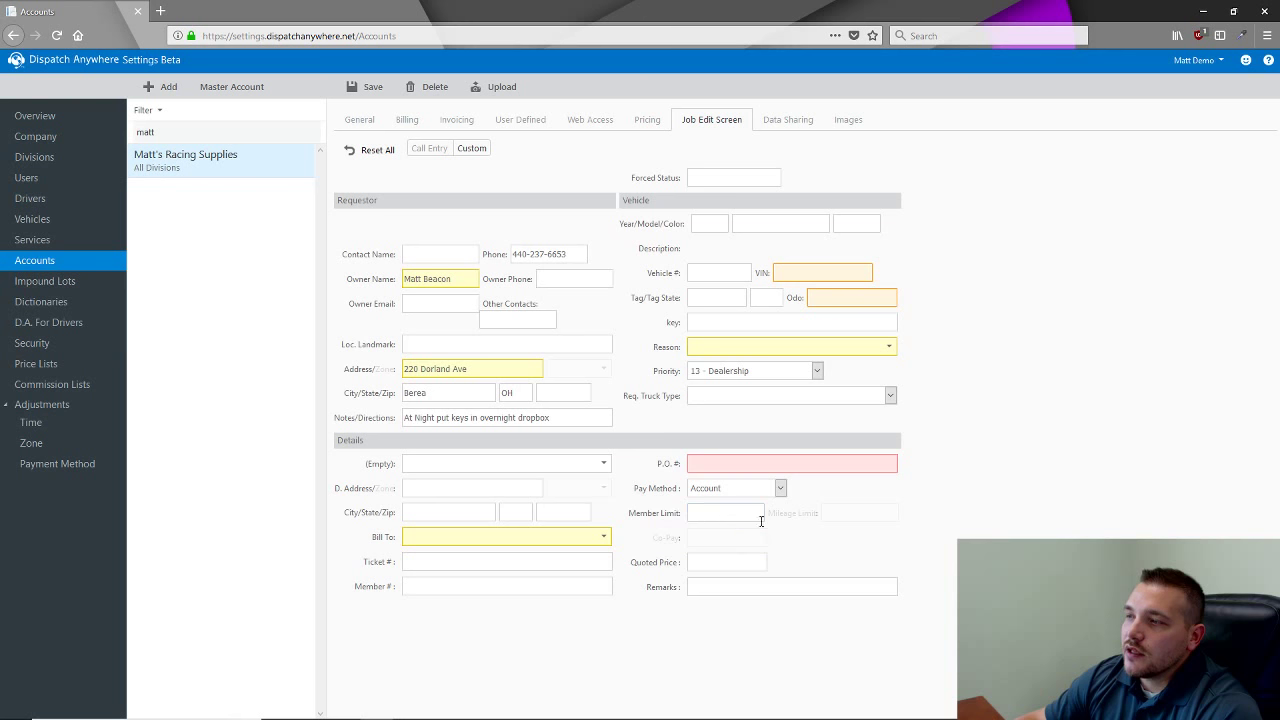
Restore the Mileage Limit and Co-Pay fields, then go to the account's Data Sharing tab.
left_click(800, 535)
mouse_move(728, 538)
left_click(669, 561)
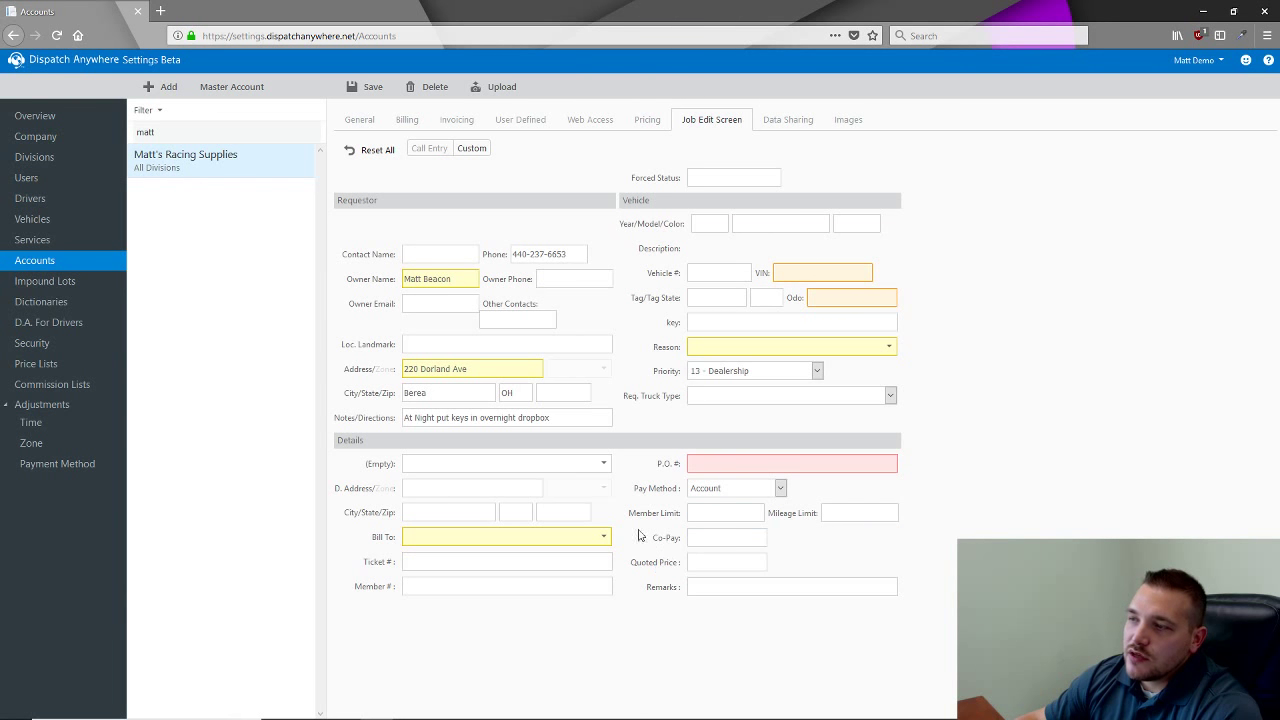
mouse_move(606, 370)
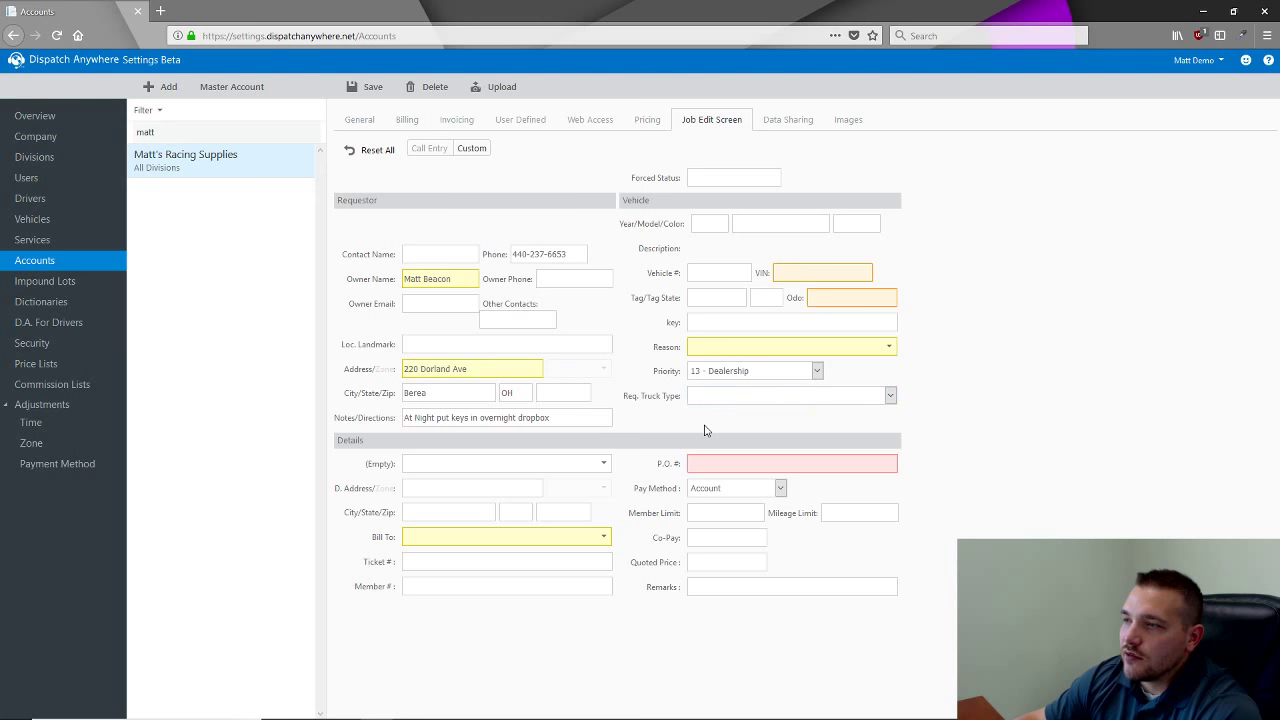
mouse_move(715, 537)
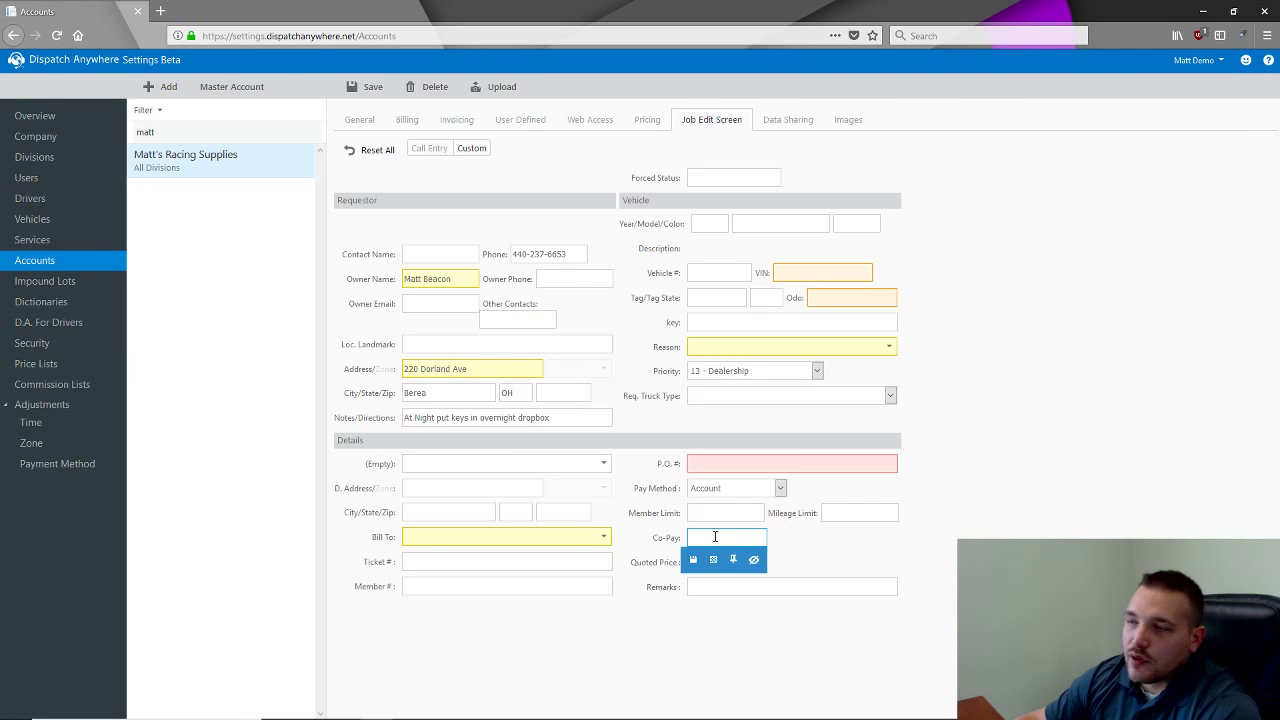
mouse_move(727, 593)
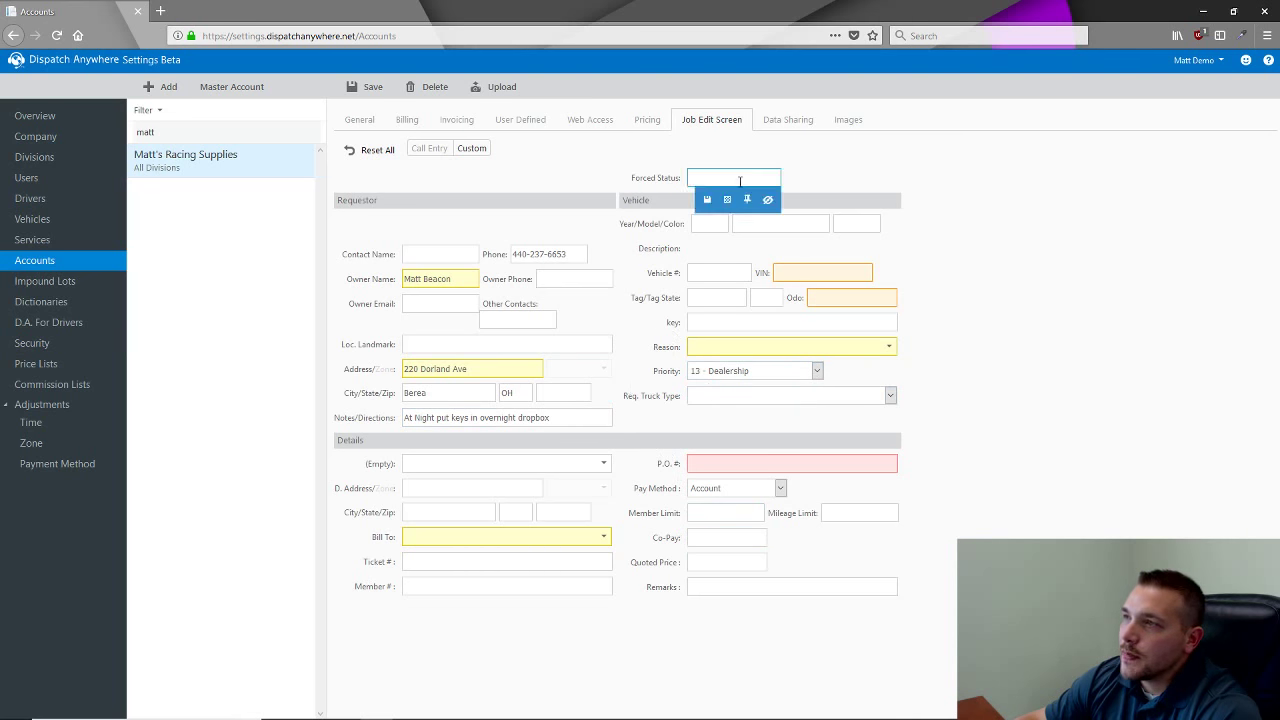
left_click(787, 128)
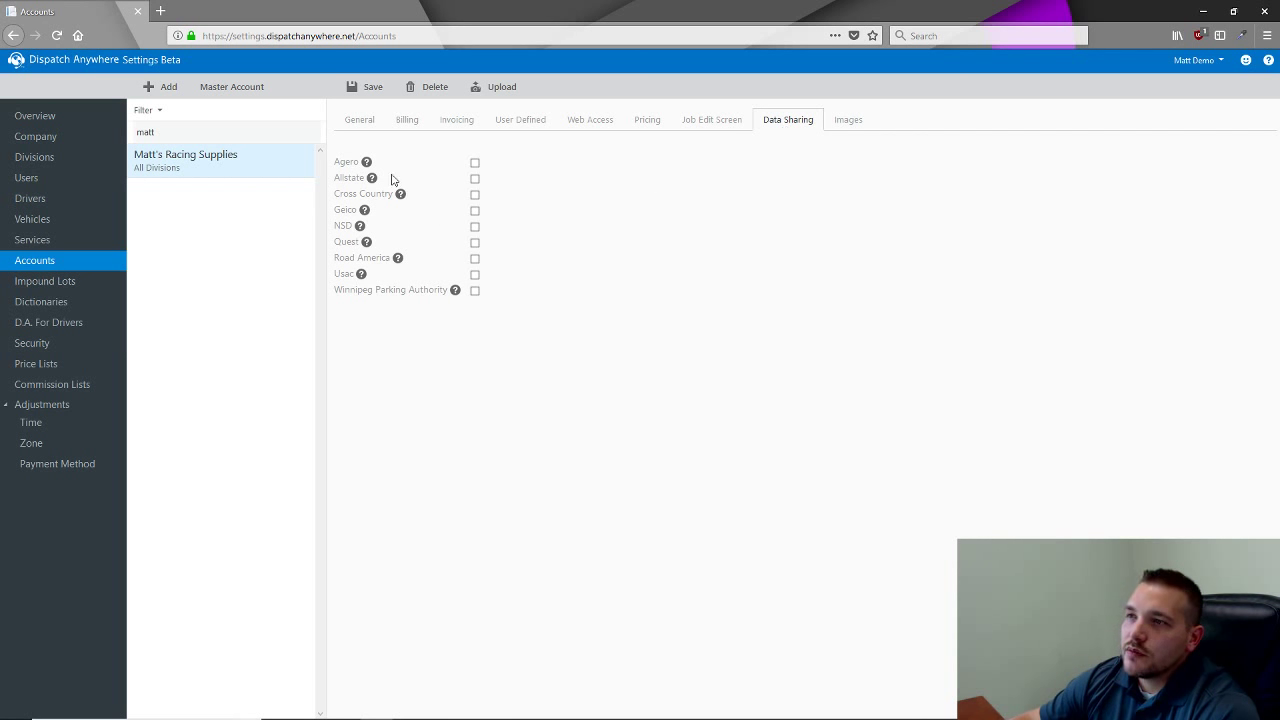
Tick Agero for data sharing, leaving Allstate, Geico and the other providers unchecked.
left_click(474, 163)
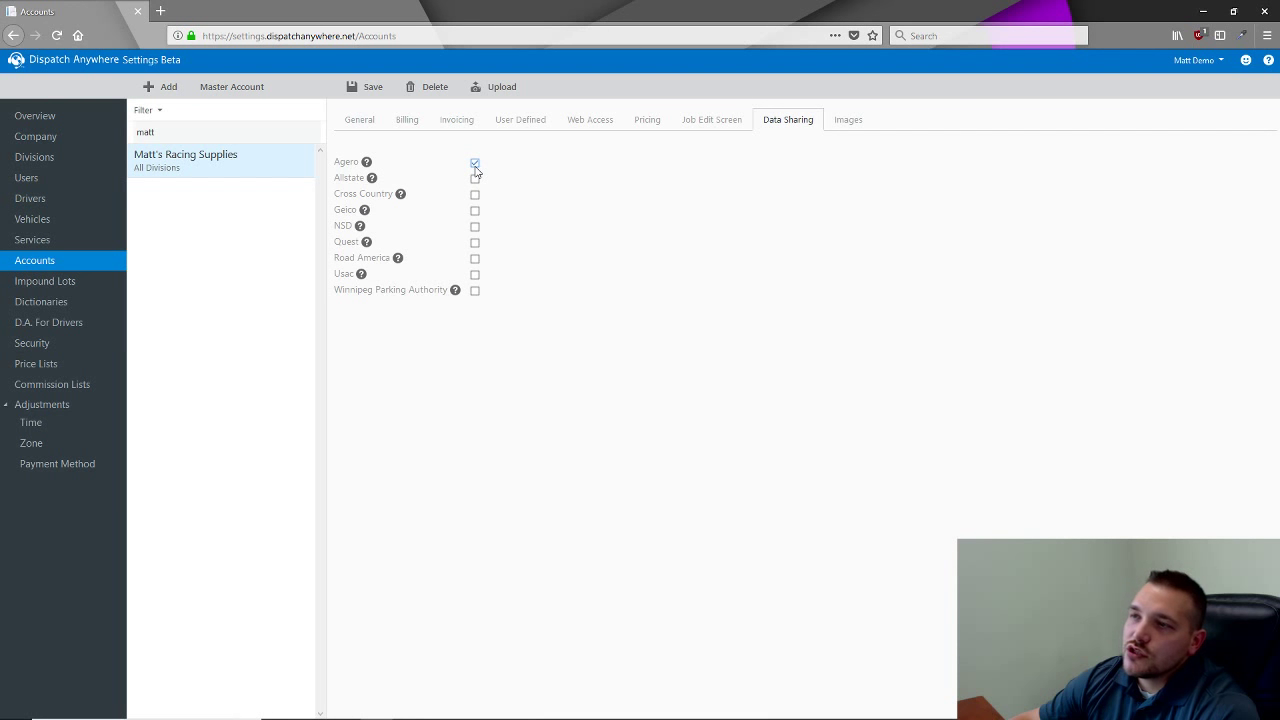
left_click(475, 165)
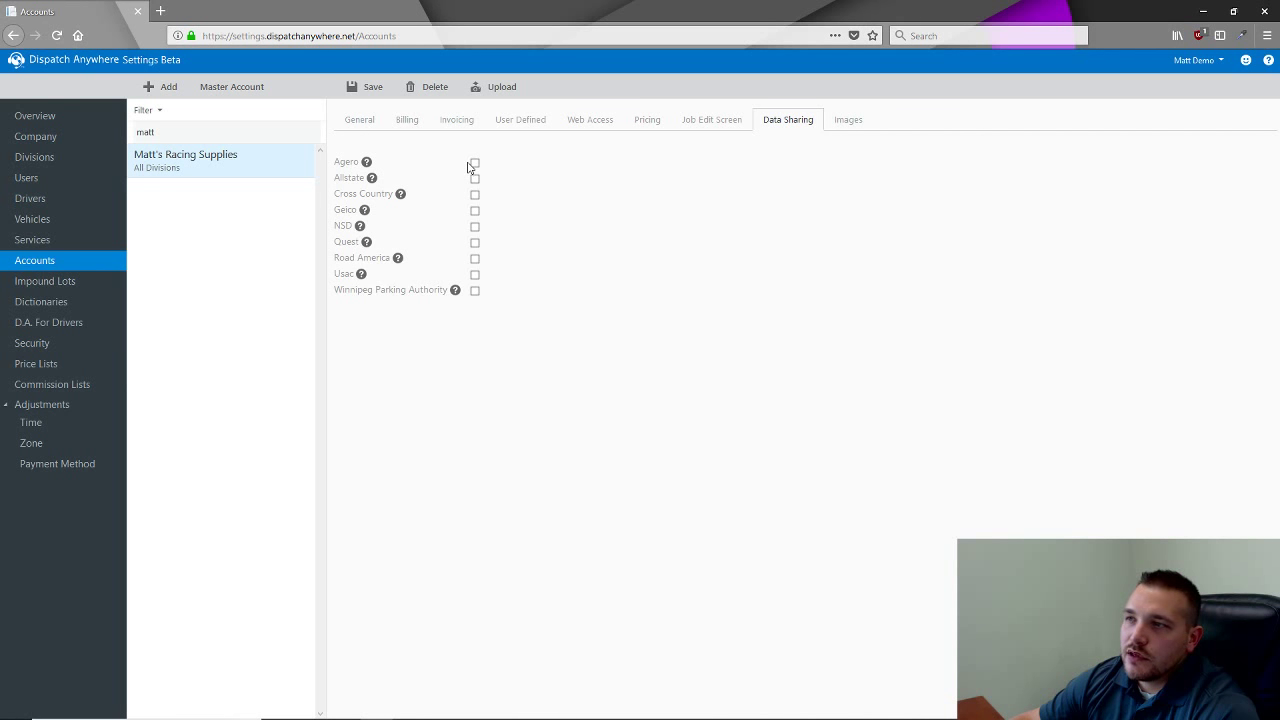
left_click(470, 165)
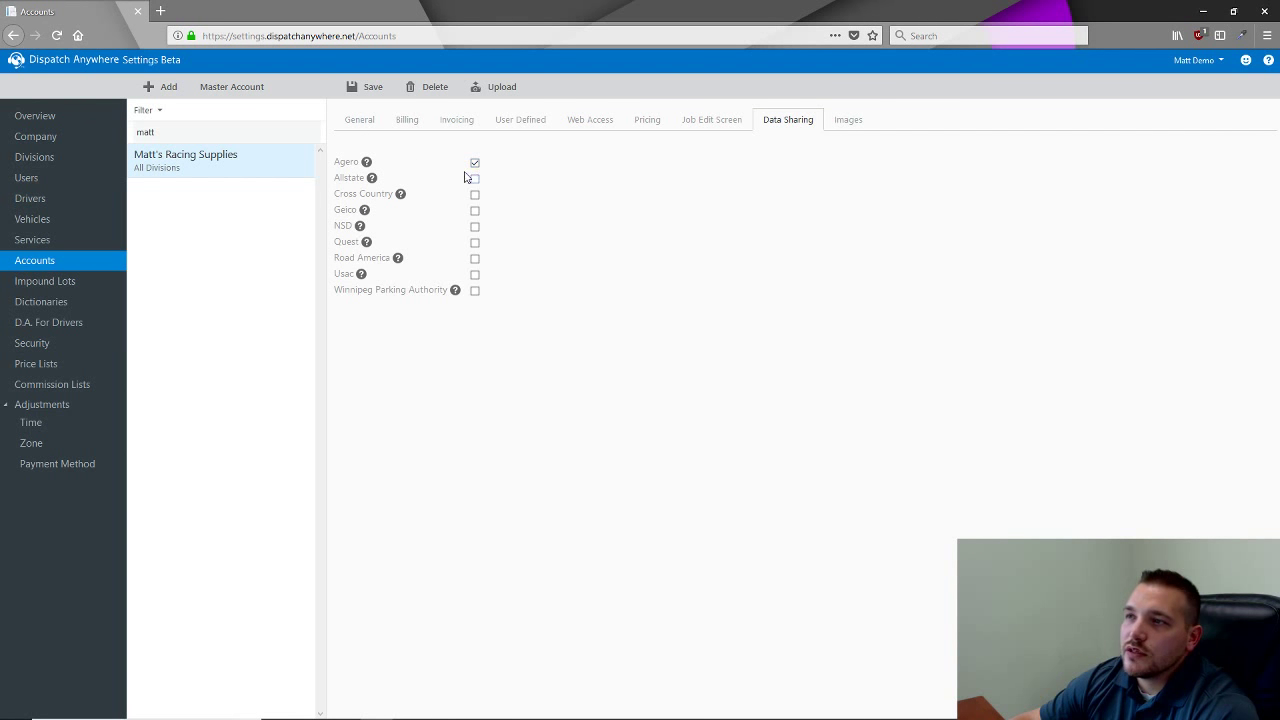
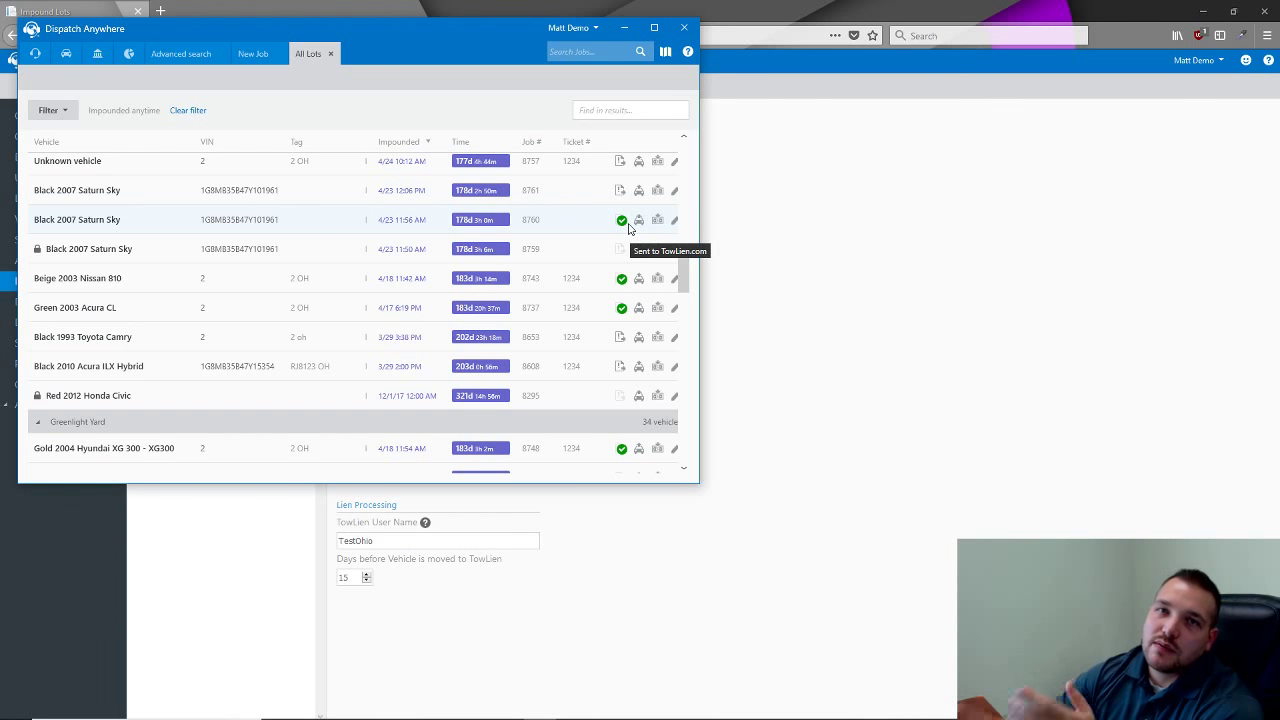
Minimize the Dispatch Anywhere window and open the Dictionaries page in Settings.
left_click(625, 28)
left_click(41, 302)
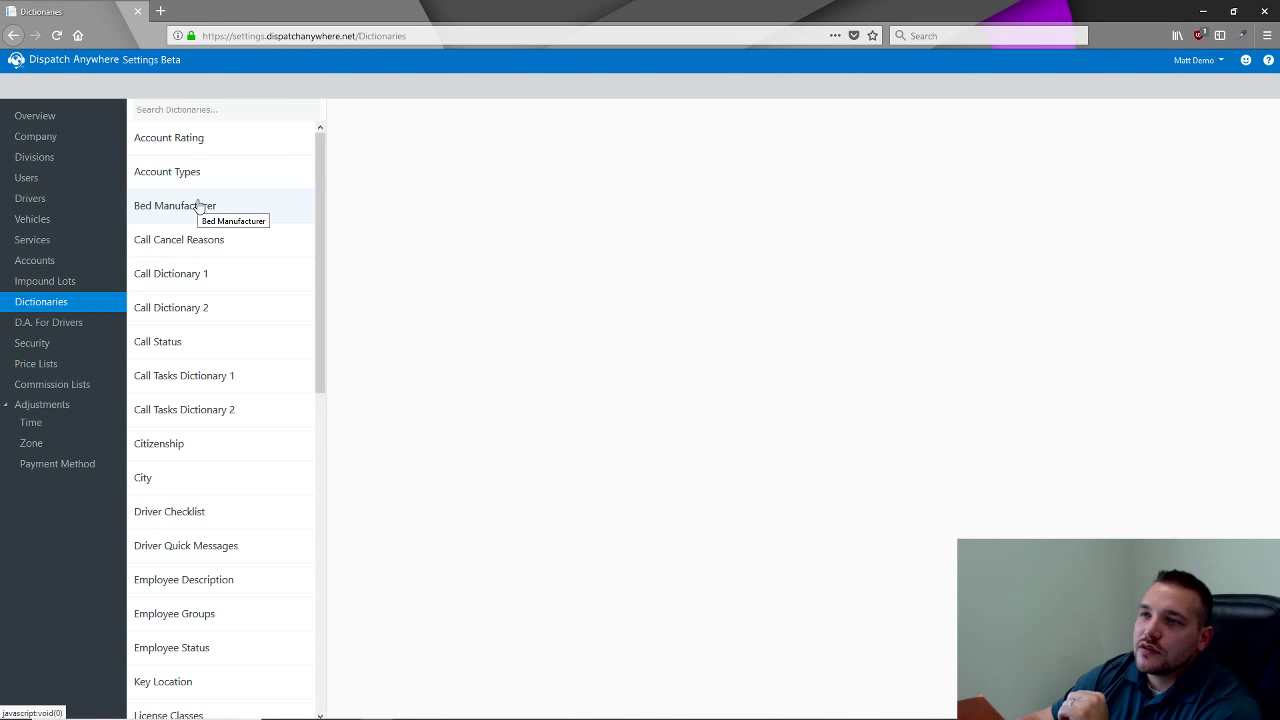
Open the Truck Model dictionary and inspect its entries, including the C6500 model.
left_click_drag(322, 206, 298, 557)
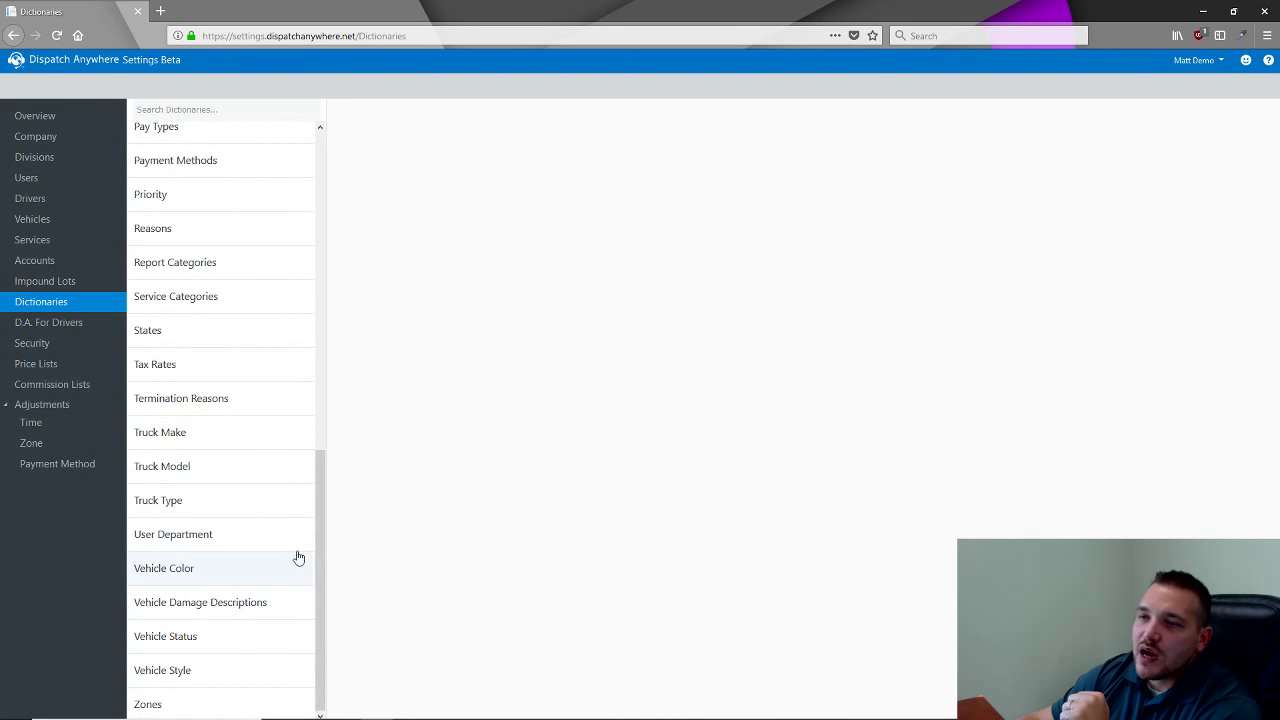
left_click(184, 476)
left_click(361, 342)
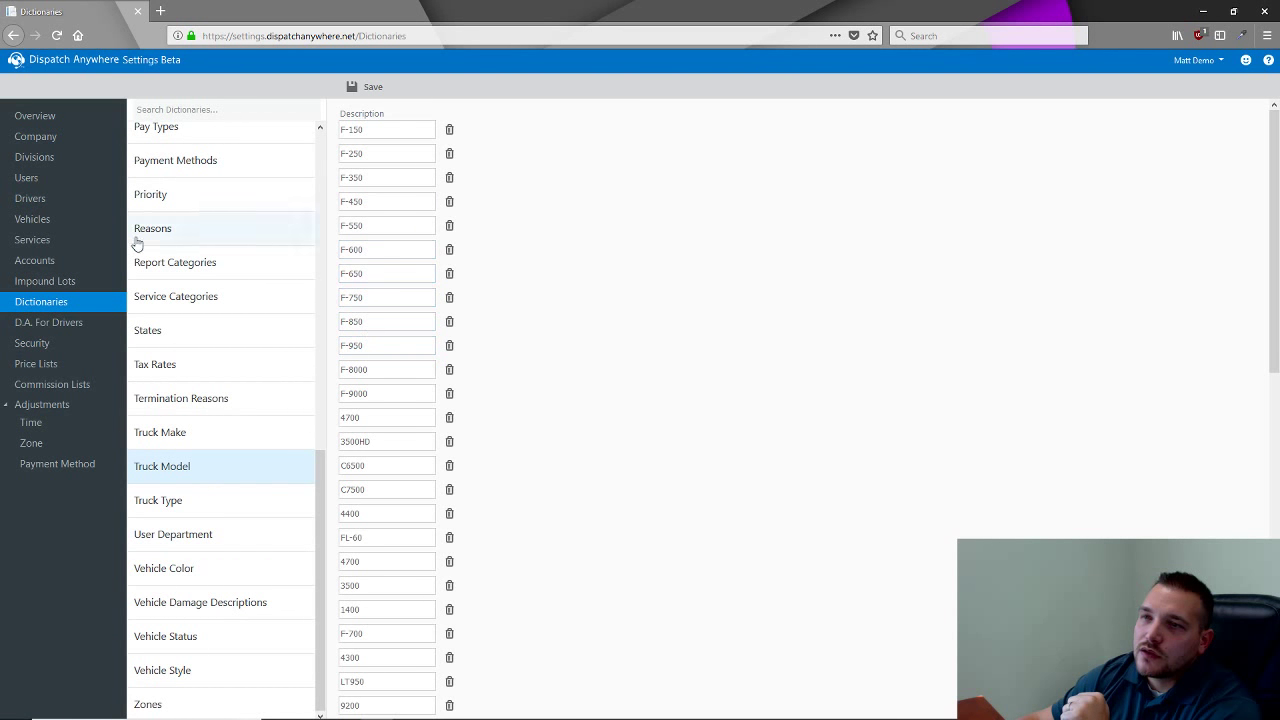
scroll(353, 330, "down", 3)
double_click(353, 329)
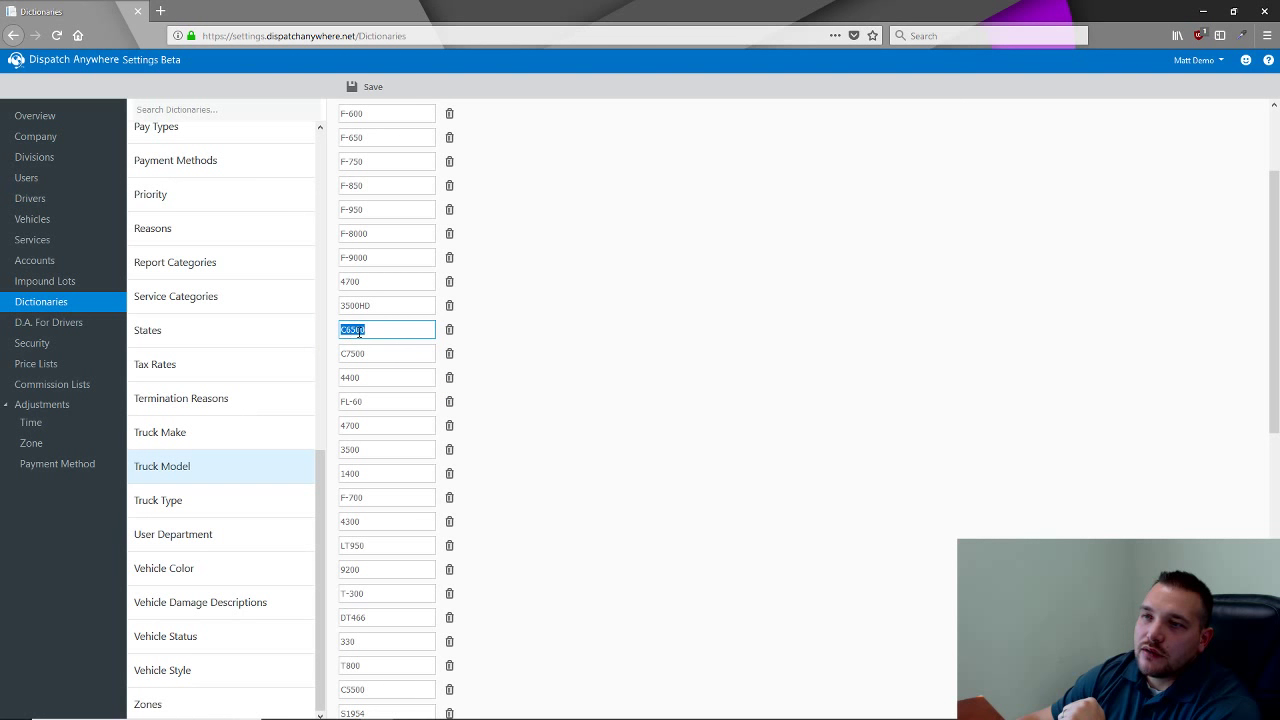
scroll(388, 450, "down", 12)
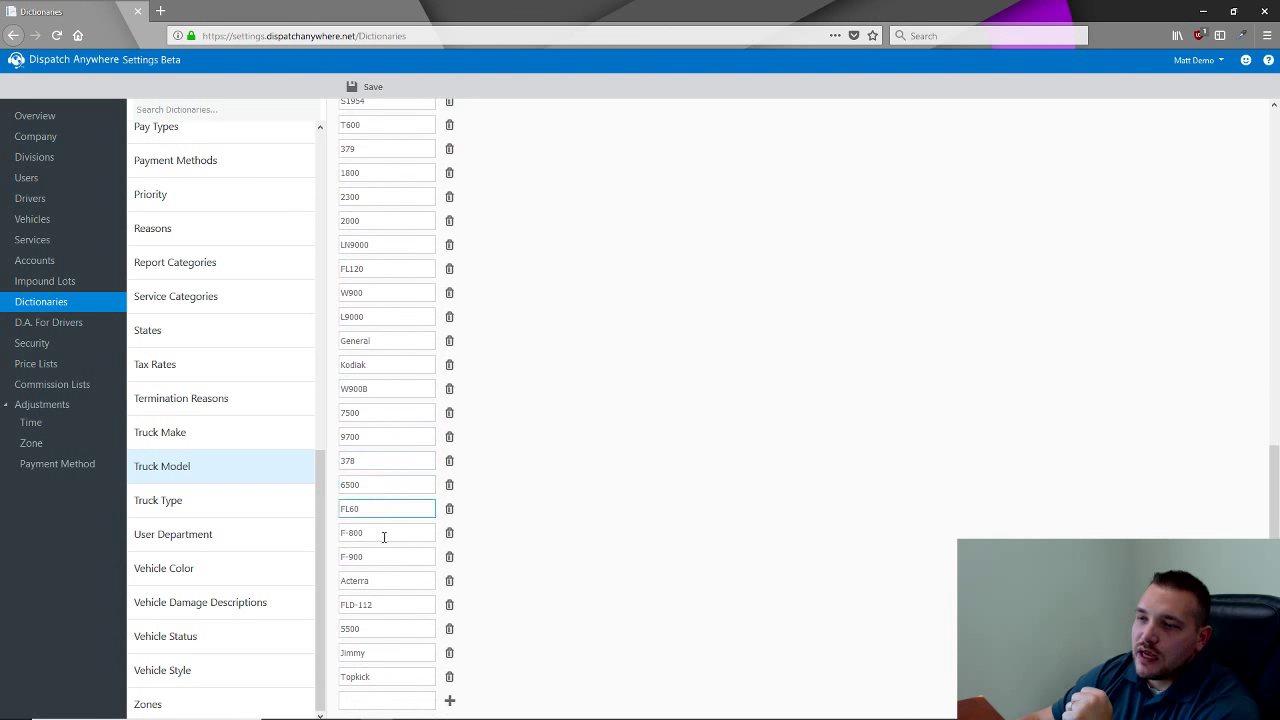
left_click(380, 706)
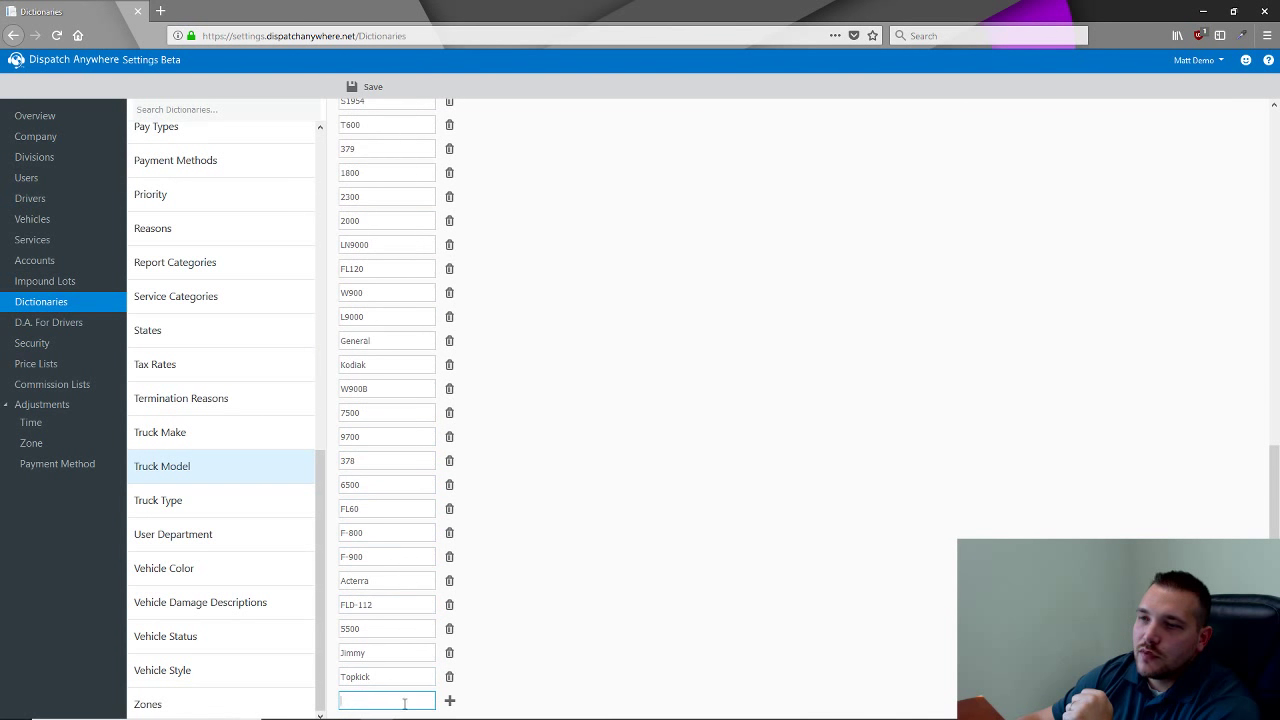
Browse the Truck Type, Vehicle Color, Truck Make, Vehicle Style and Vehicle Status dictionaries.
left_click(191, 503)
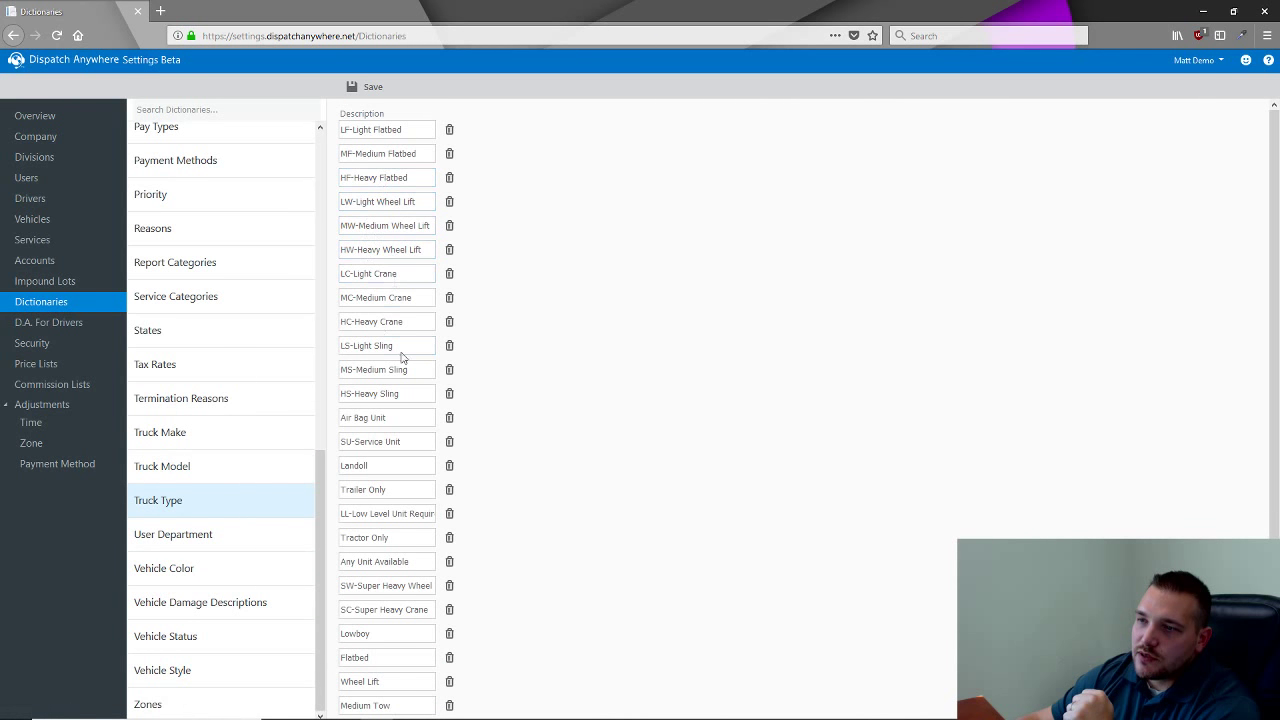
left_click(220, 574)
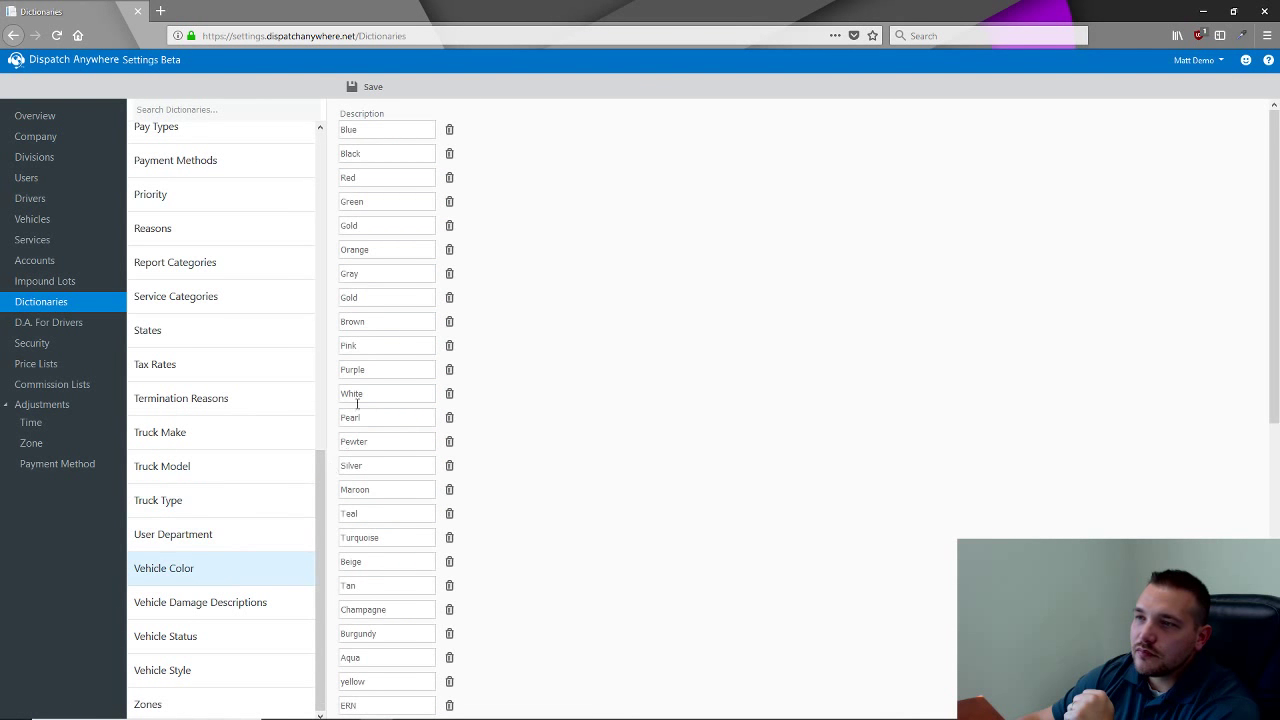
left_click(189, 437)
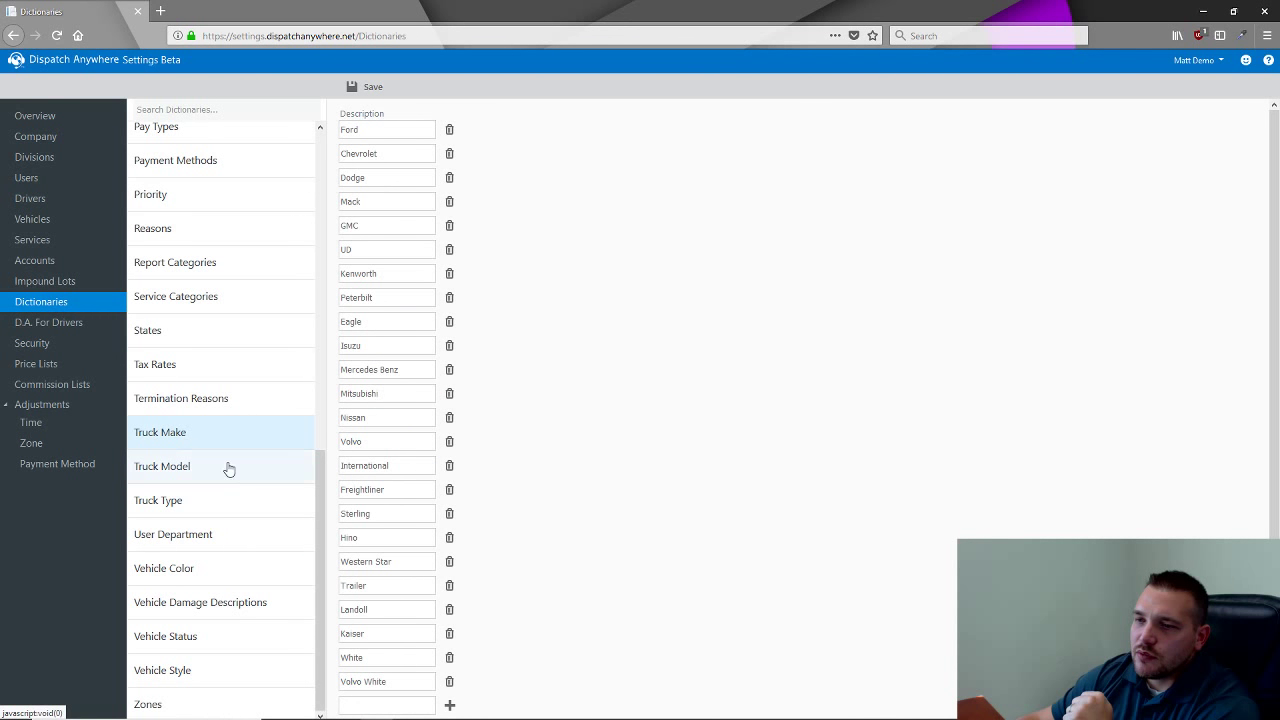
left_click(206, 669)
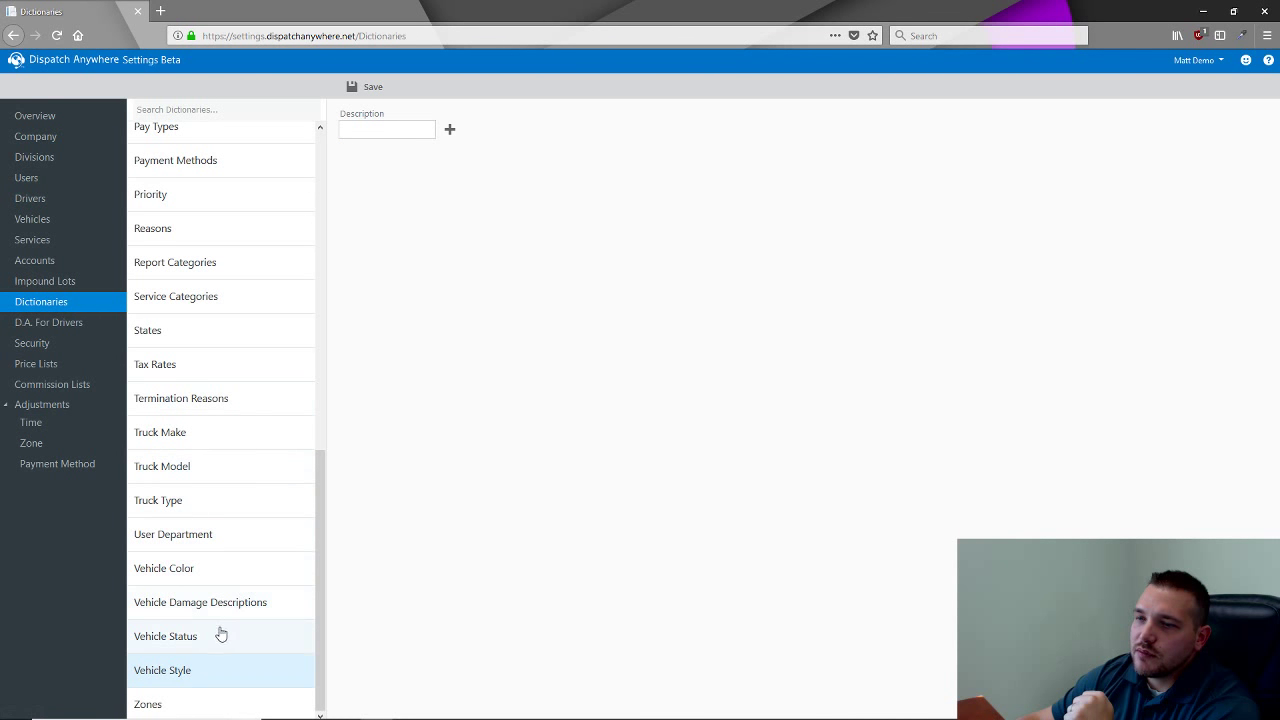
left_click(190, 636)
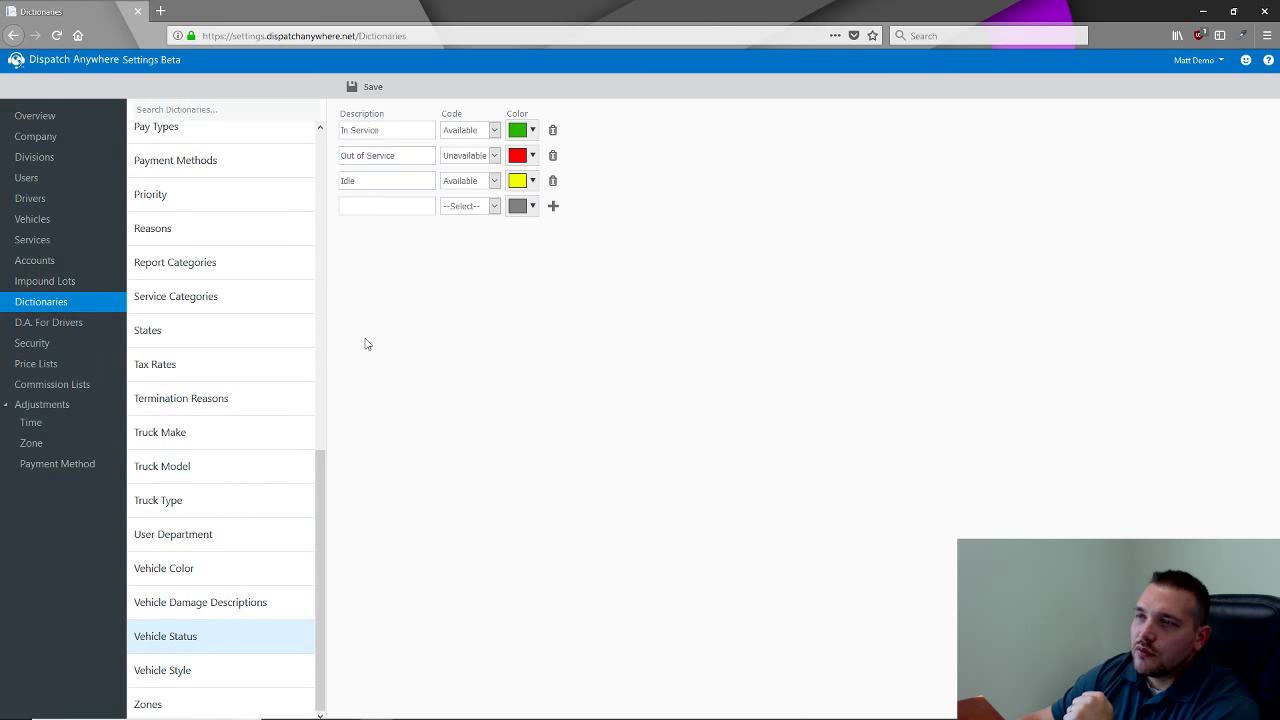
Recolour In Service from green to purple, then switch to Tax Rates without saving.
left_click(370, 178)
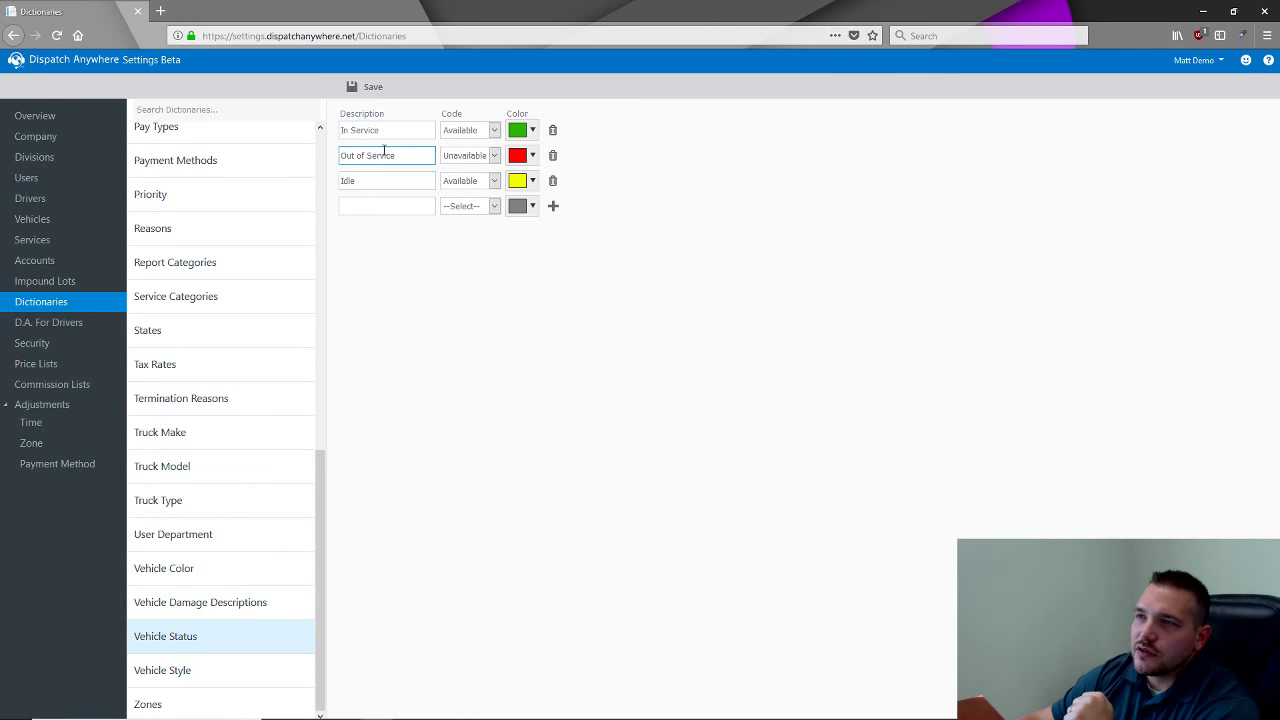
left_click(534, 130)
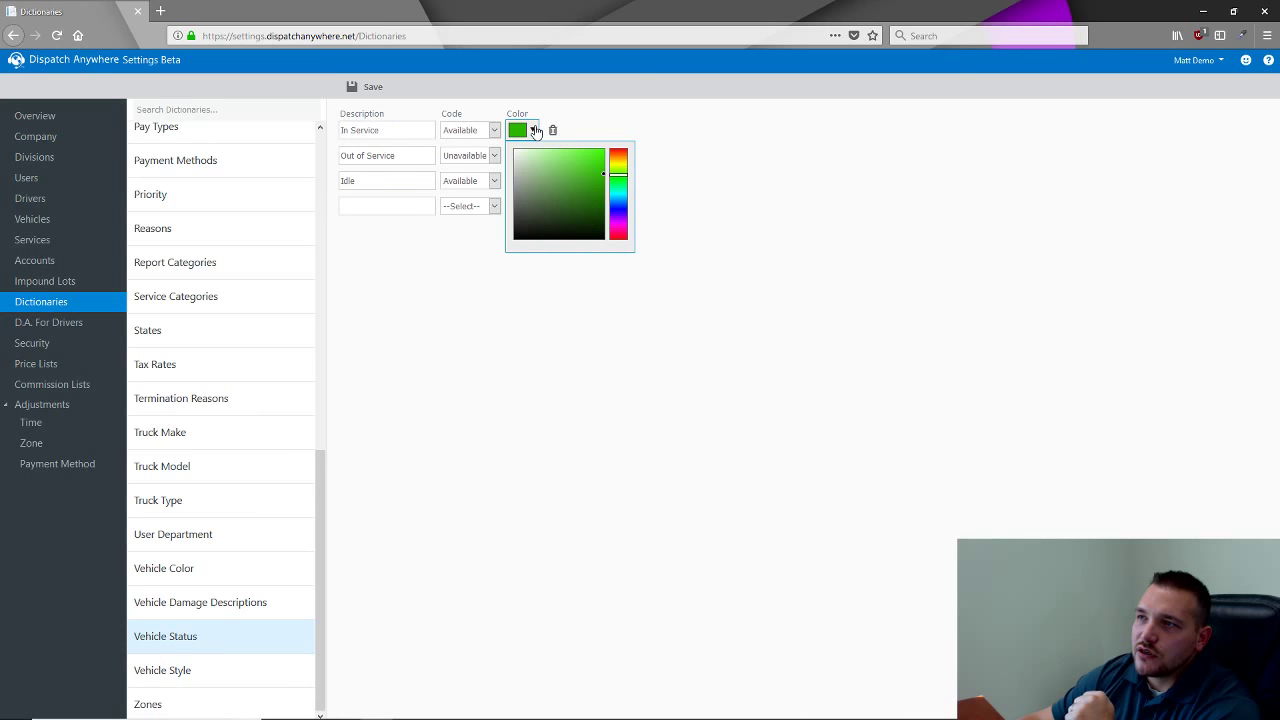
left_click(702, 294)
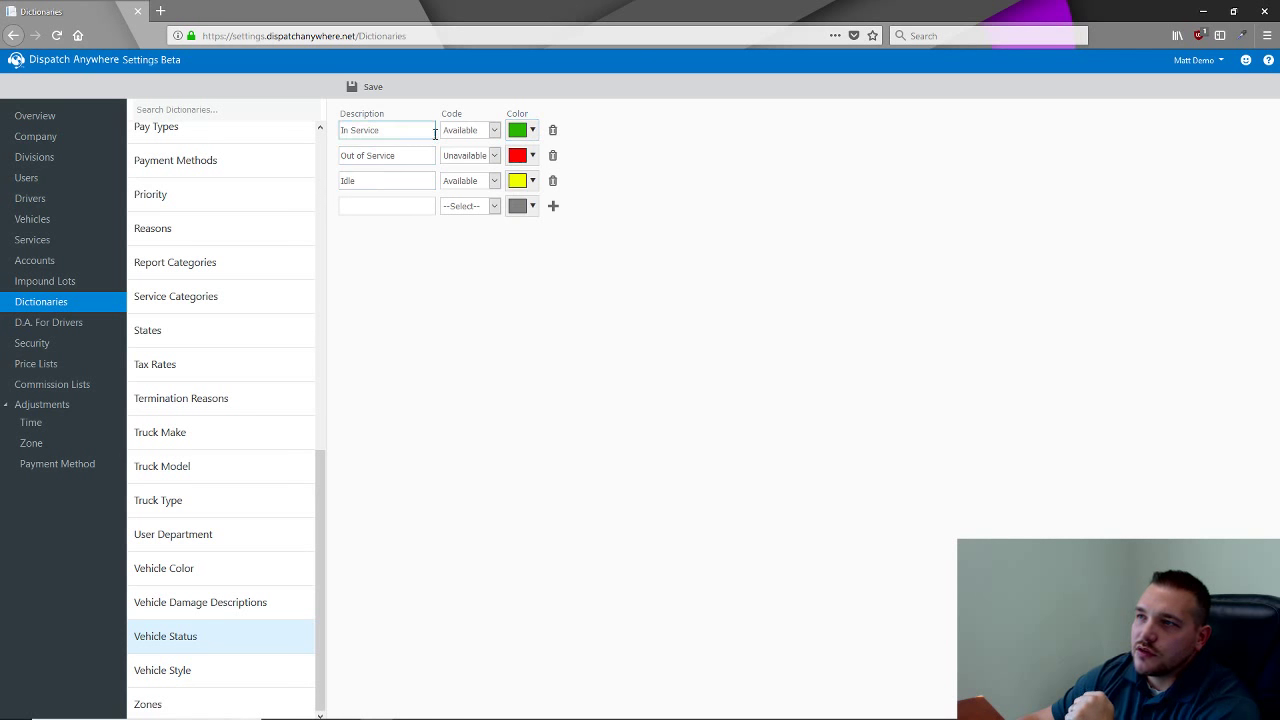
left_click(534, 130)
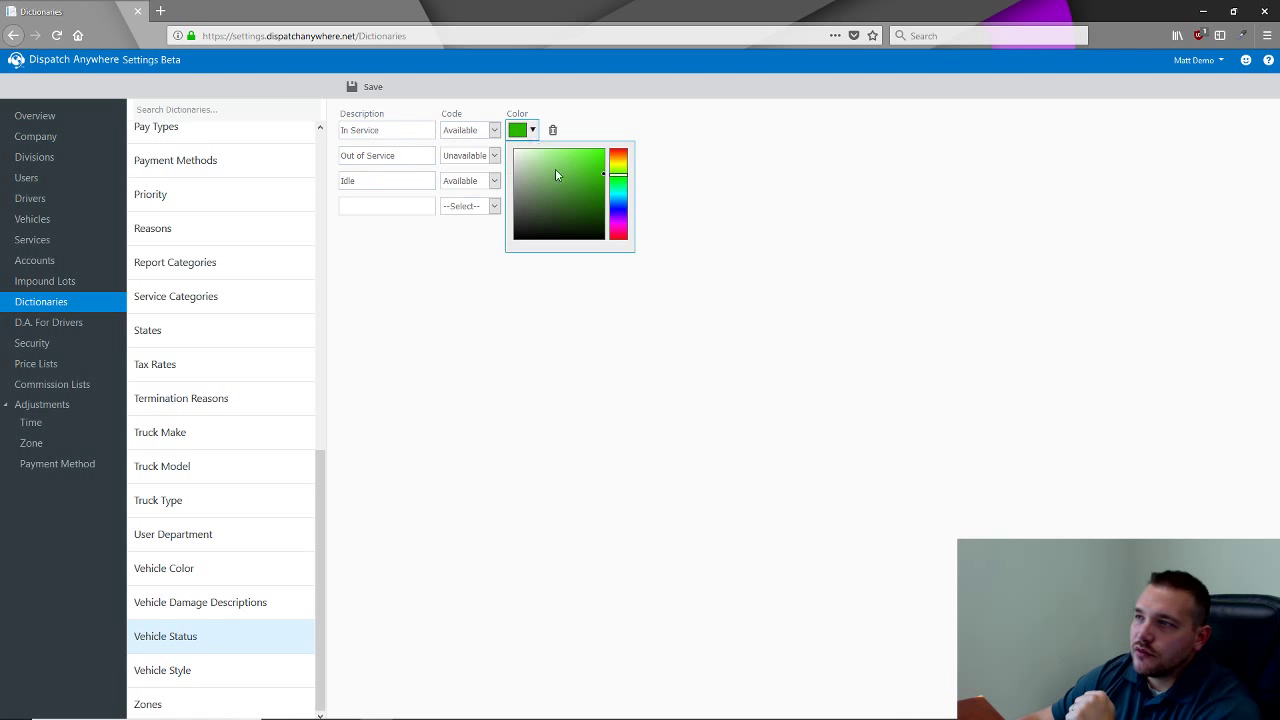
left_click(619, 218)
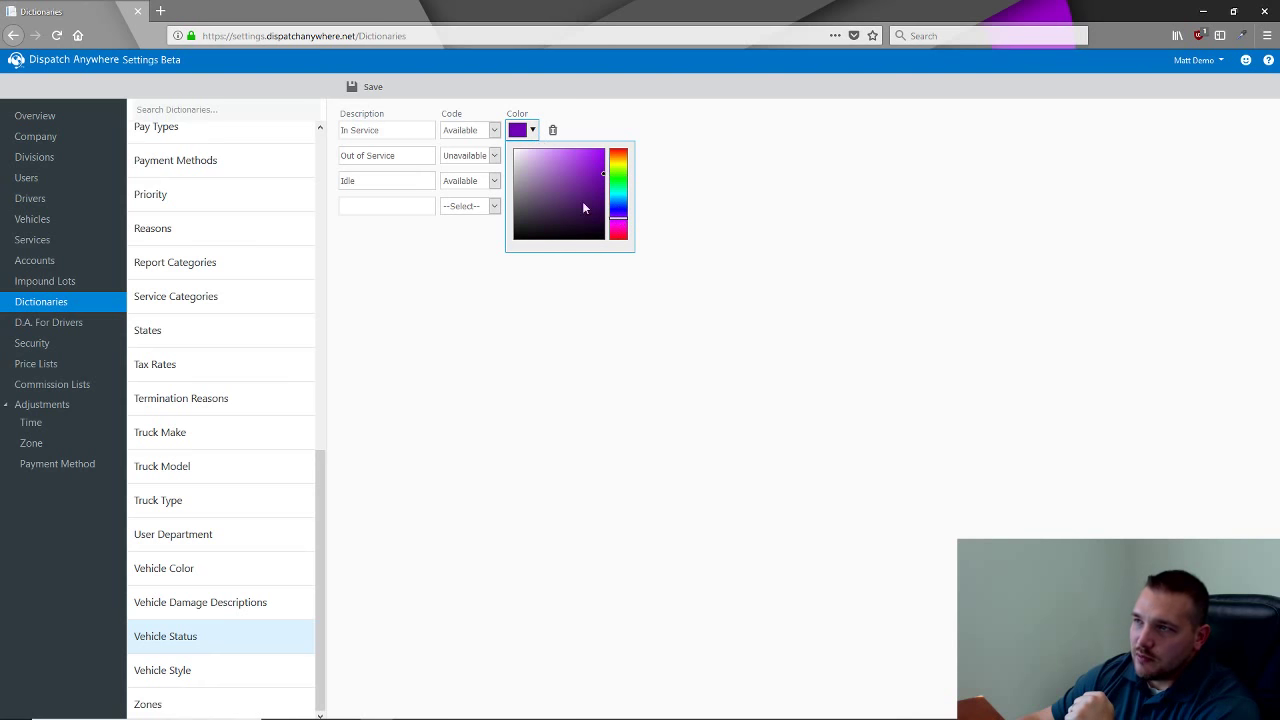
left_click(745, 222)
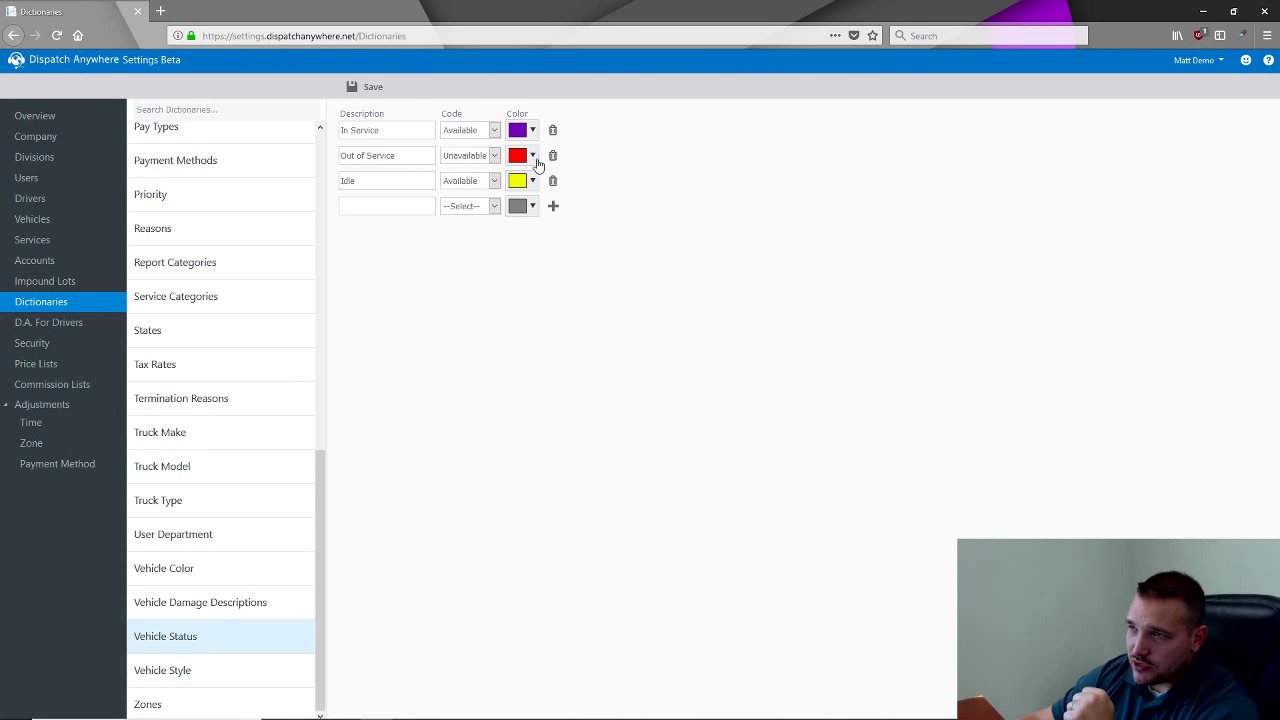
scroll(277, 588, "up", 1)
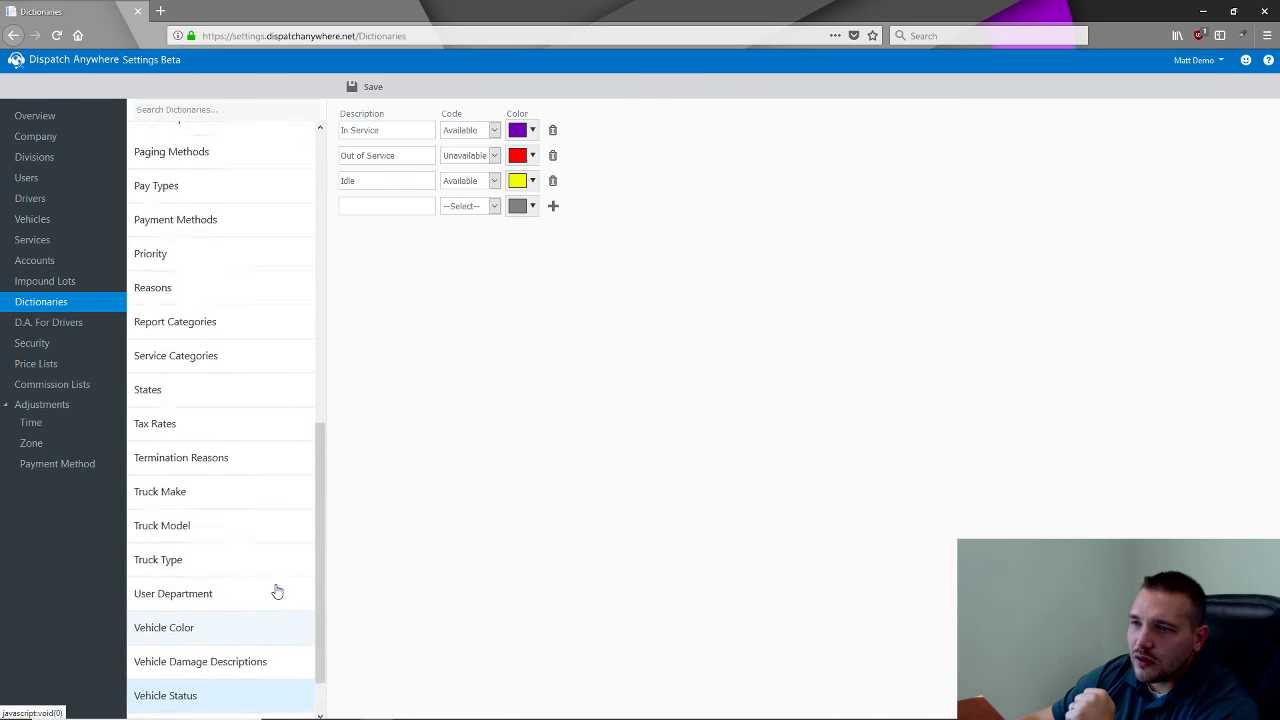
left_click(170, 437)
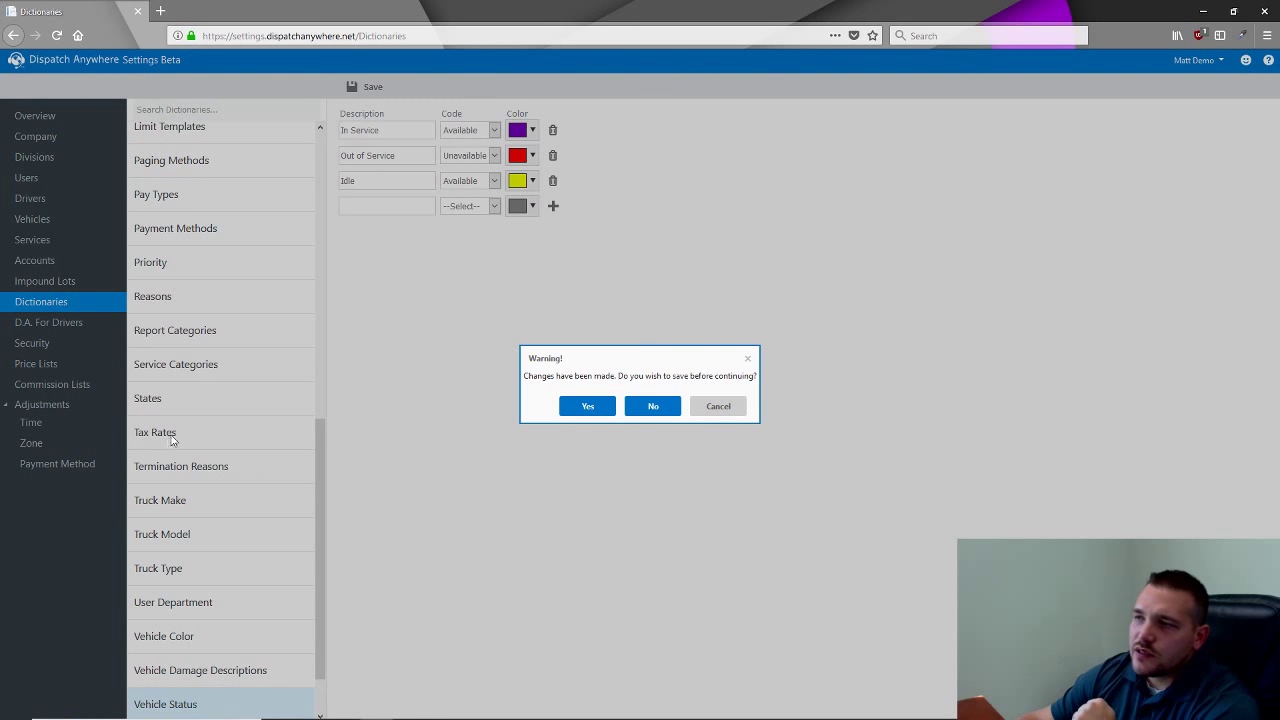
Discard the colour change, review the Tax Rates list, and open the Priority dictionary.
left_click(643, 407)
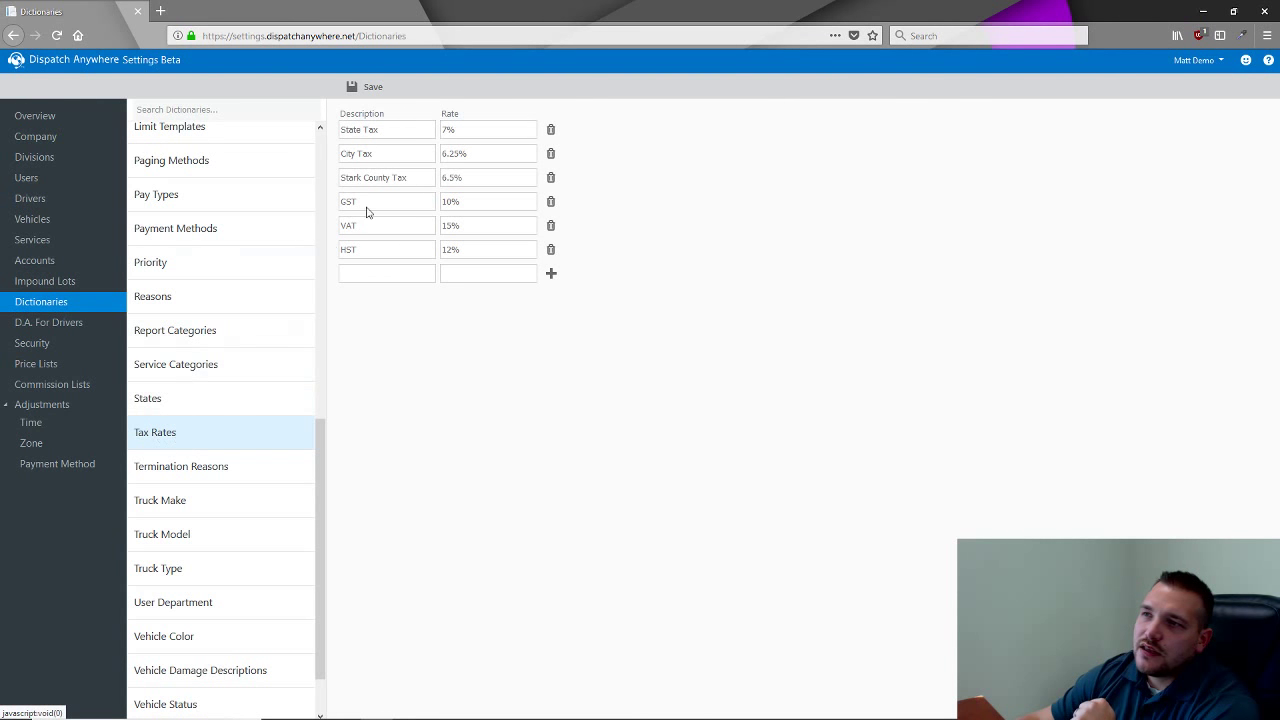
left_click(400, 275)
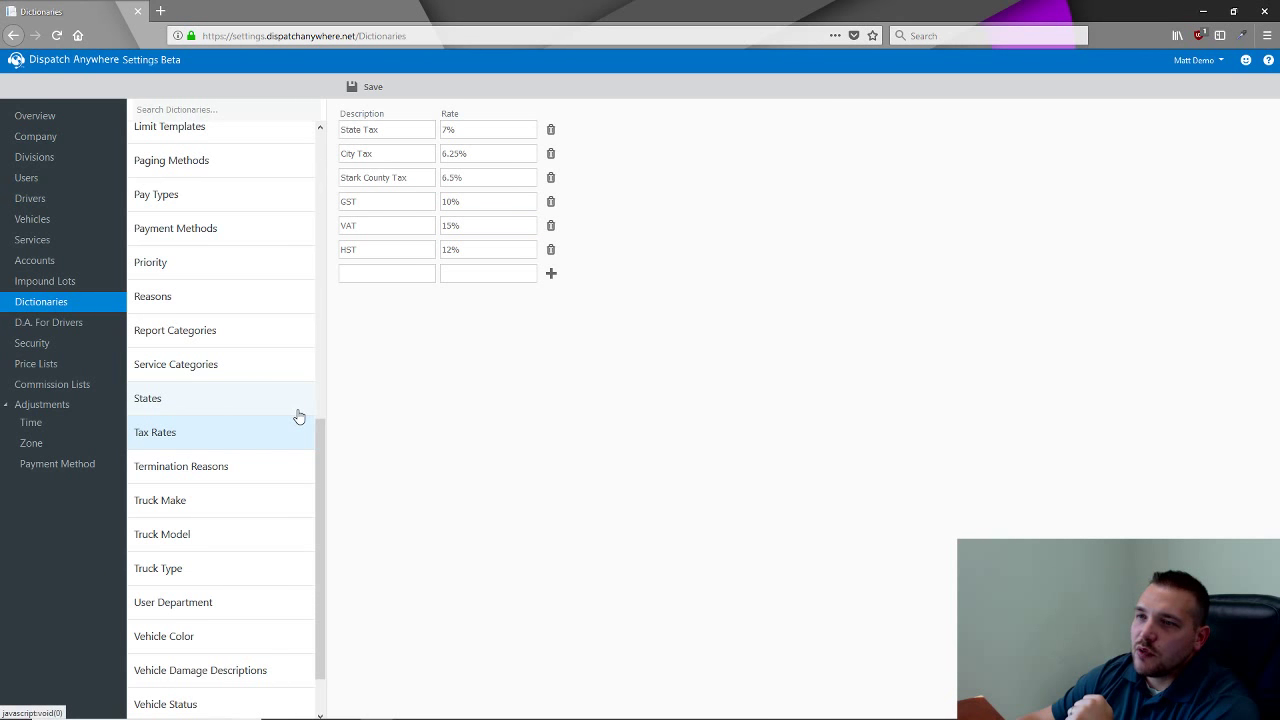
scroll(290, 418, "up", 2)
left_click(190, 342)
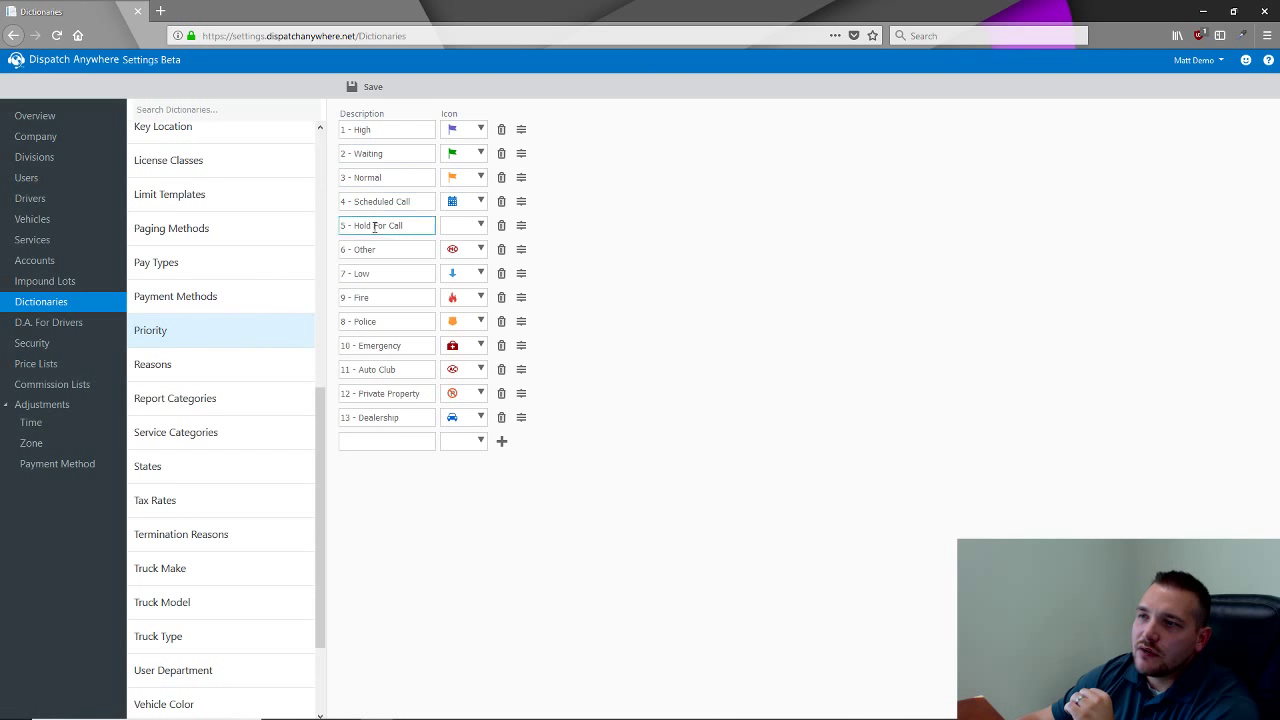
left_click(374, 272)
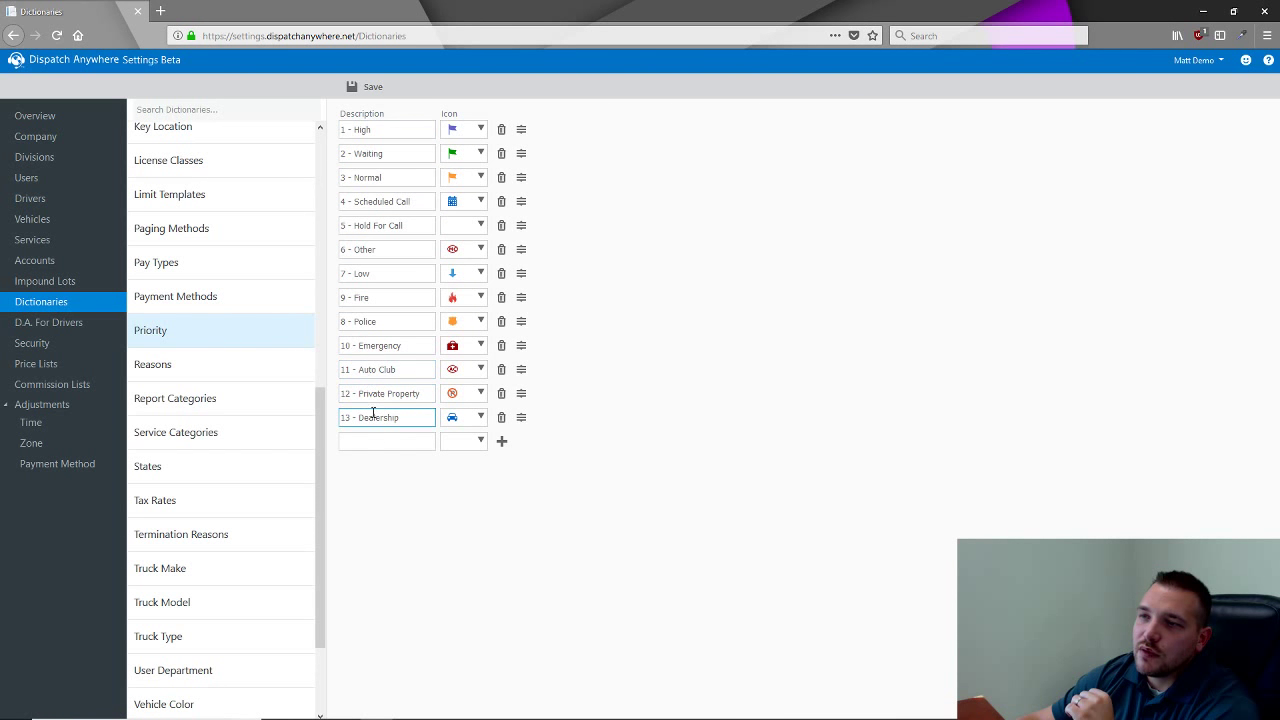
left_click(480, 130)
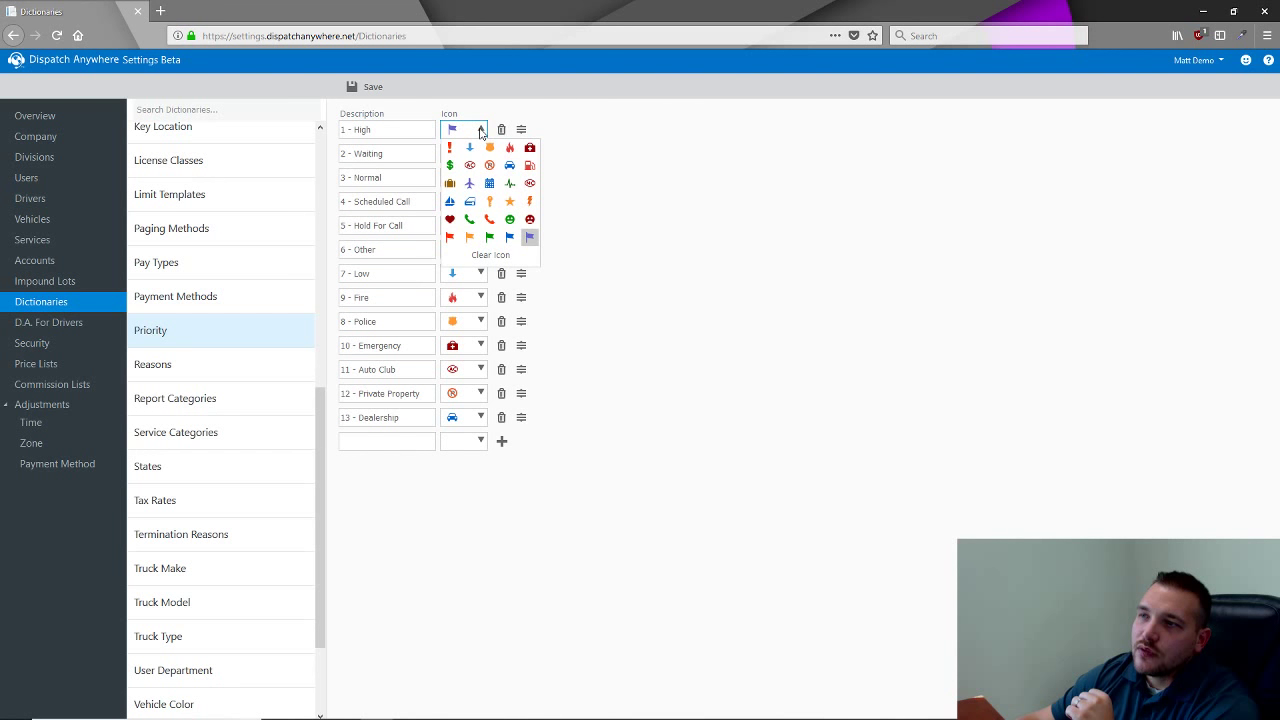
left_click(480, 132)
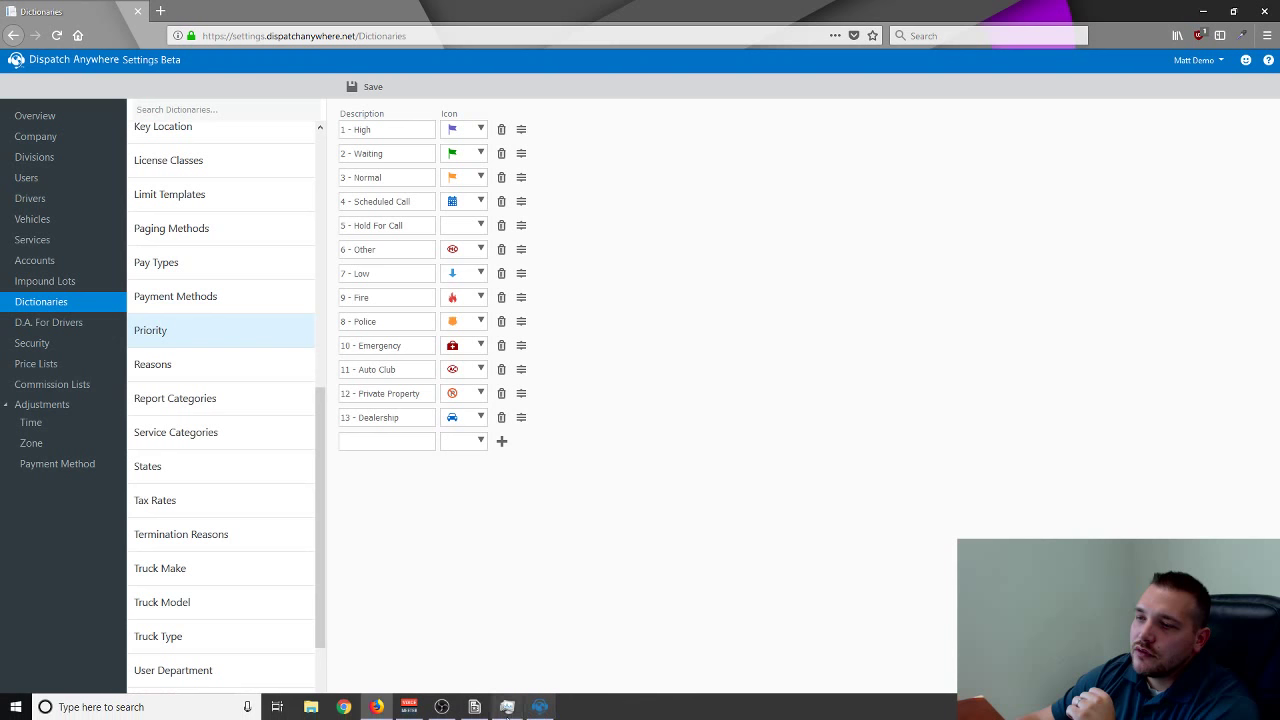
Back in Dispatch Anywhere, close the lot list, new job and search tabs, and show dispatch jobs.
left_click(540, 707)
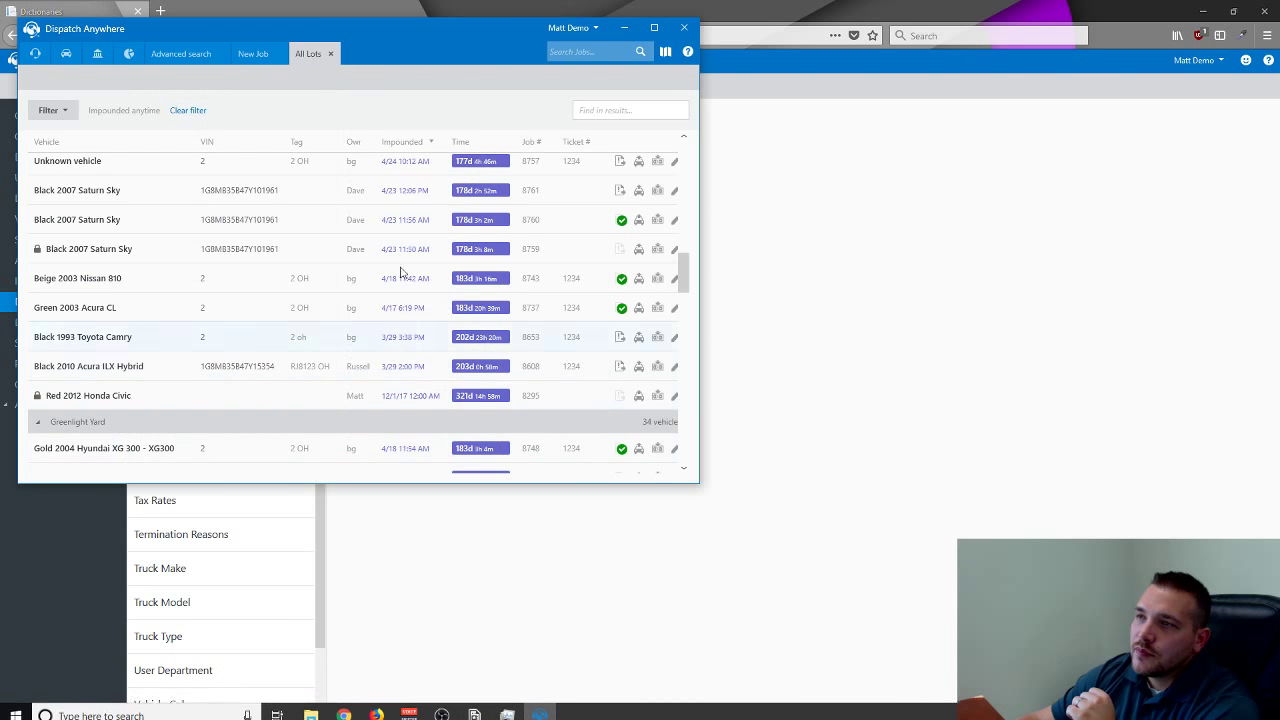
left_click(331, 54)
left_click(253, 54)
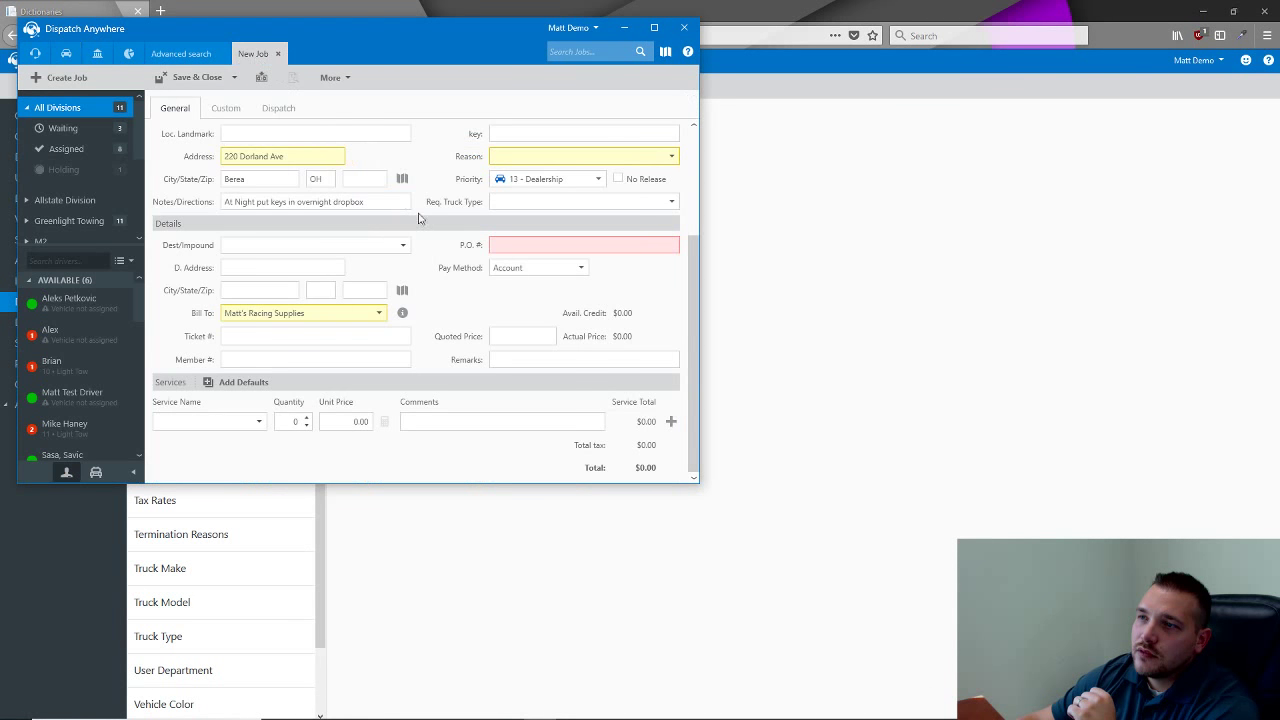
left_click(279, 53)
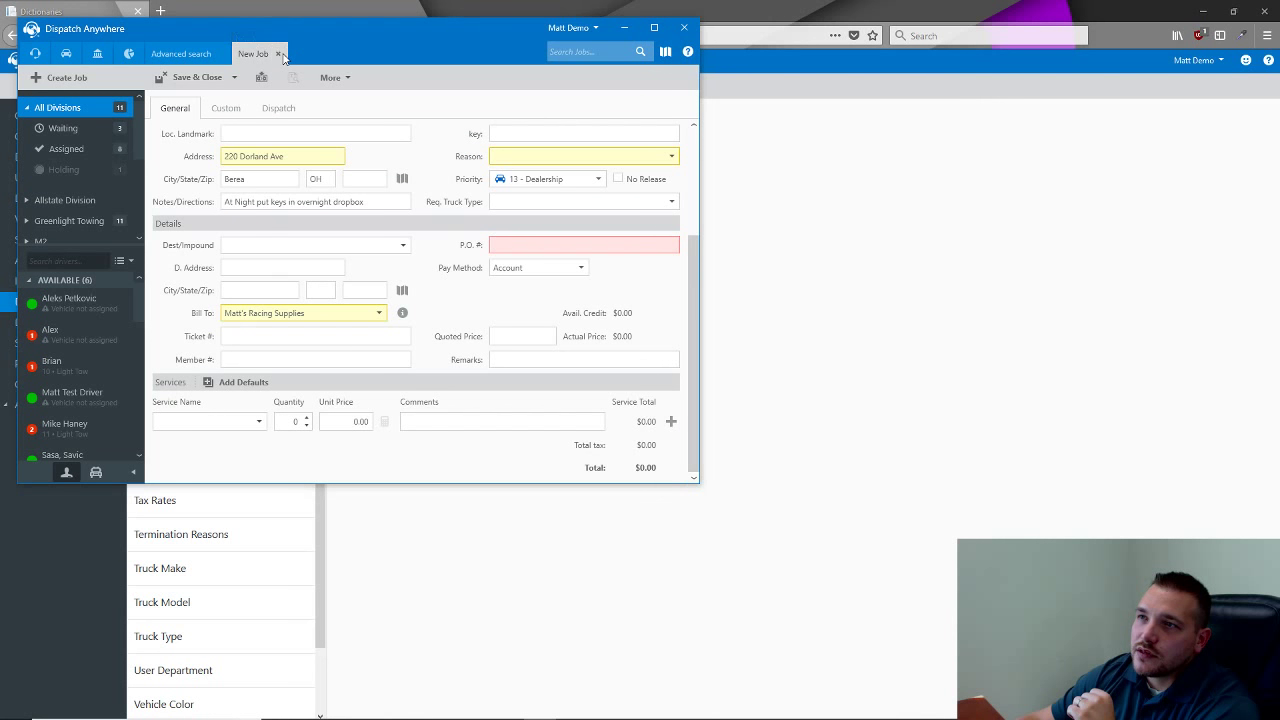
left_click(404, 277)
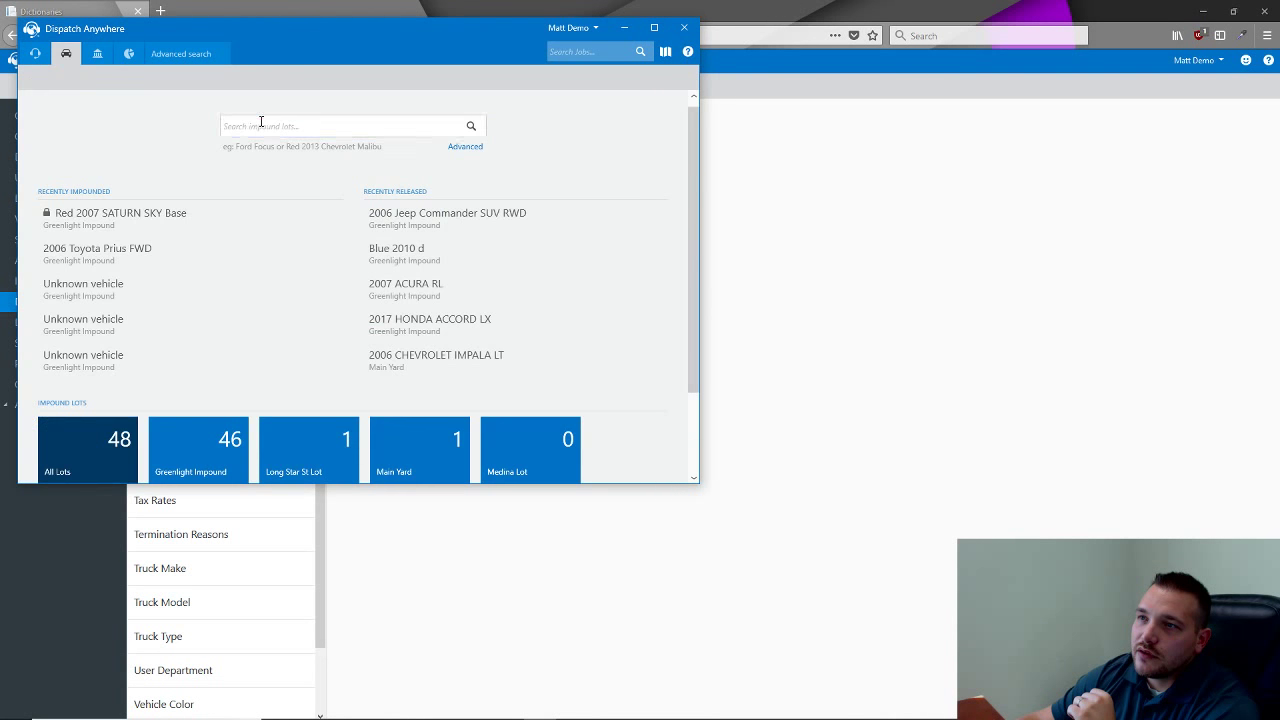
left_click(212, 55)
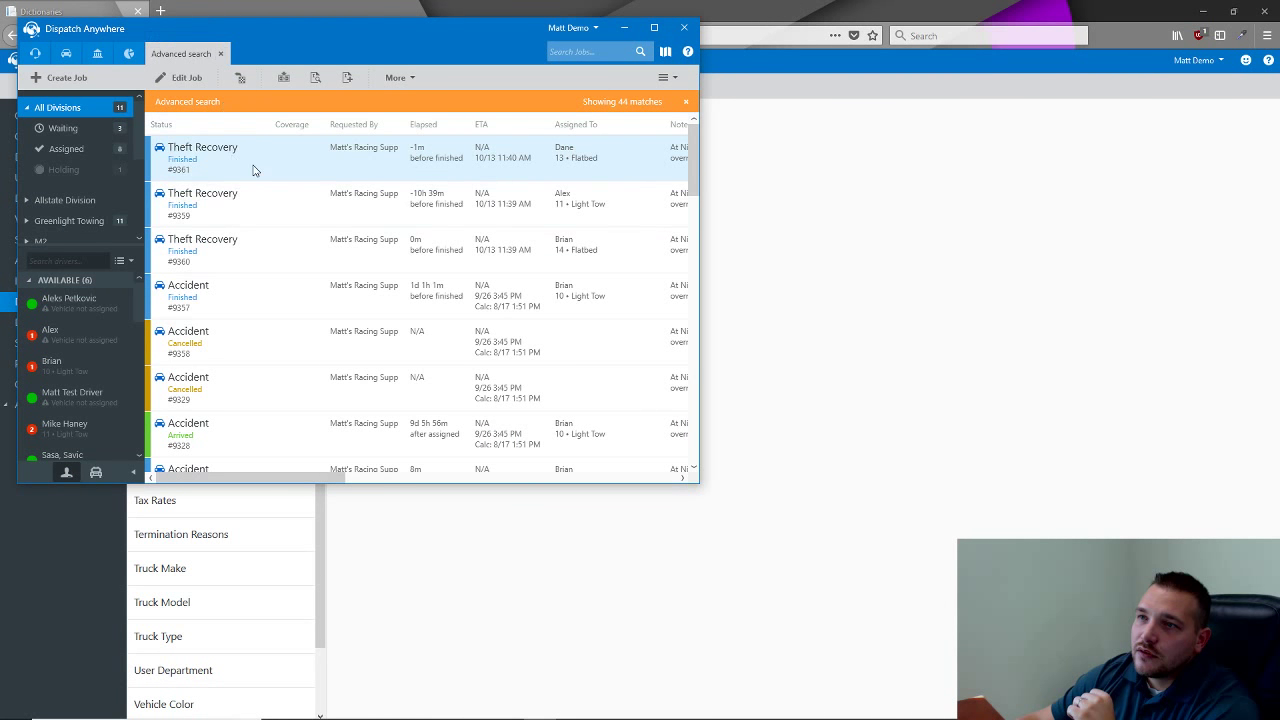
left_click(221, 54)
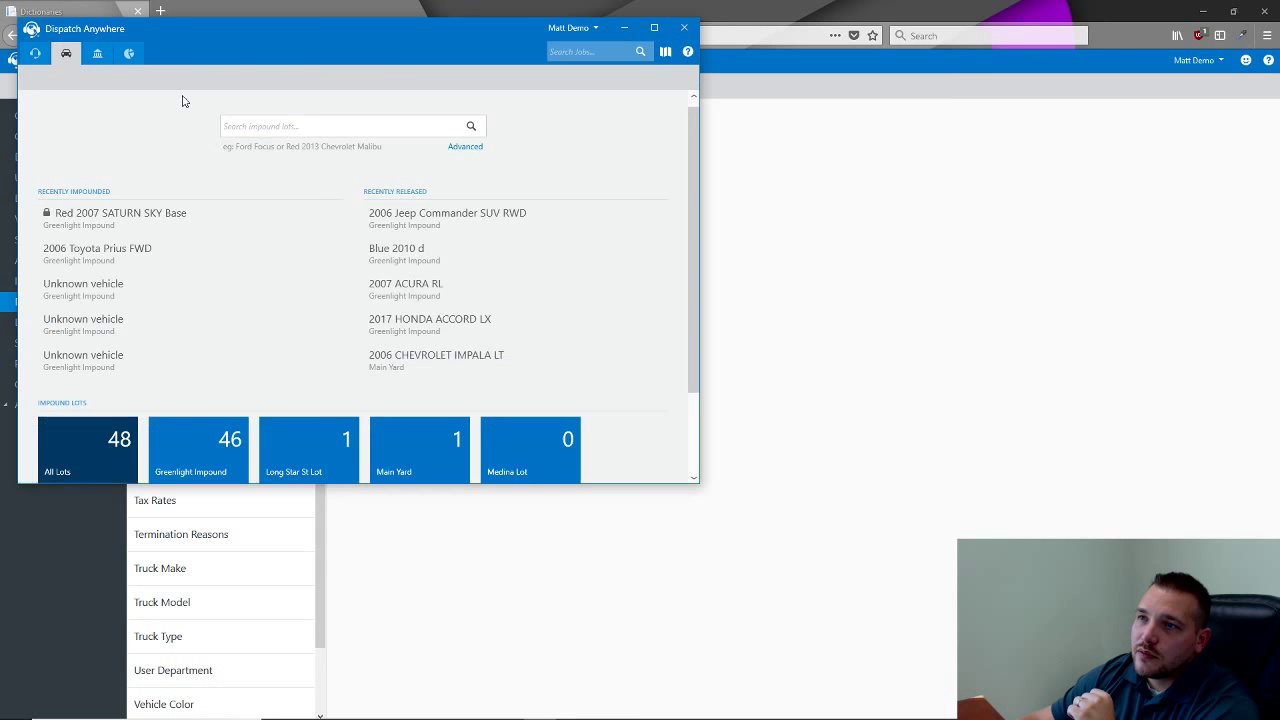
left_click(36, 54)
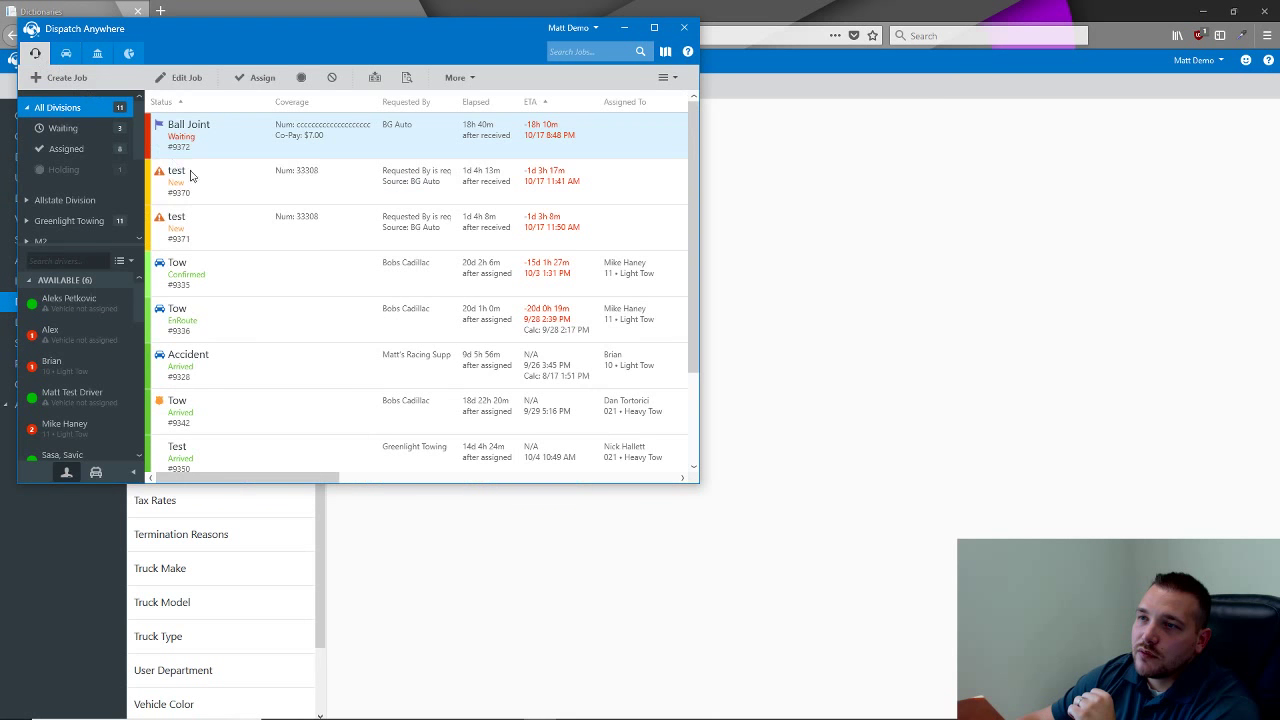
Check job #9335's priority list, close it unchanged, and review priority icons in the jobs list.
double_click(234, 280)
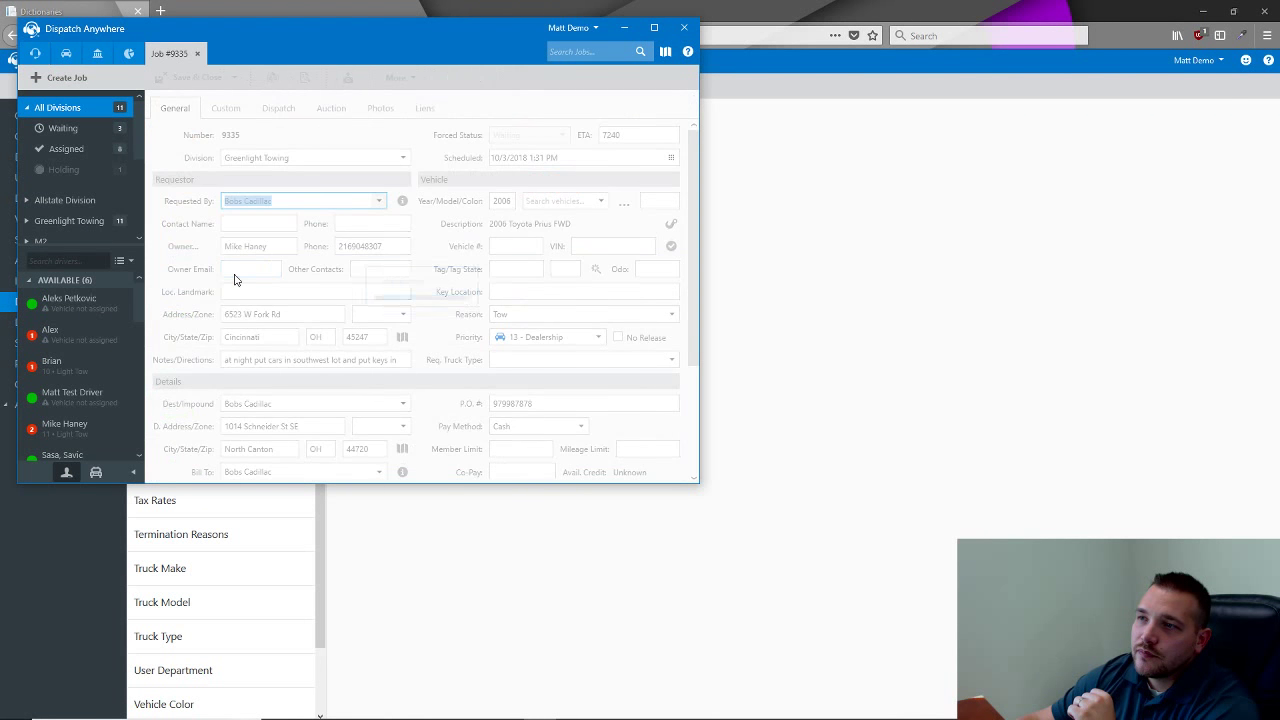
left_click(598, 342)
mouse_move(601, 444)
left_mouse_down()
mouse_move(601, 381)
mouse_move(601, 440)
left_mouse_up()
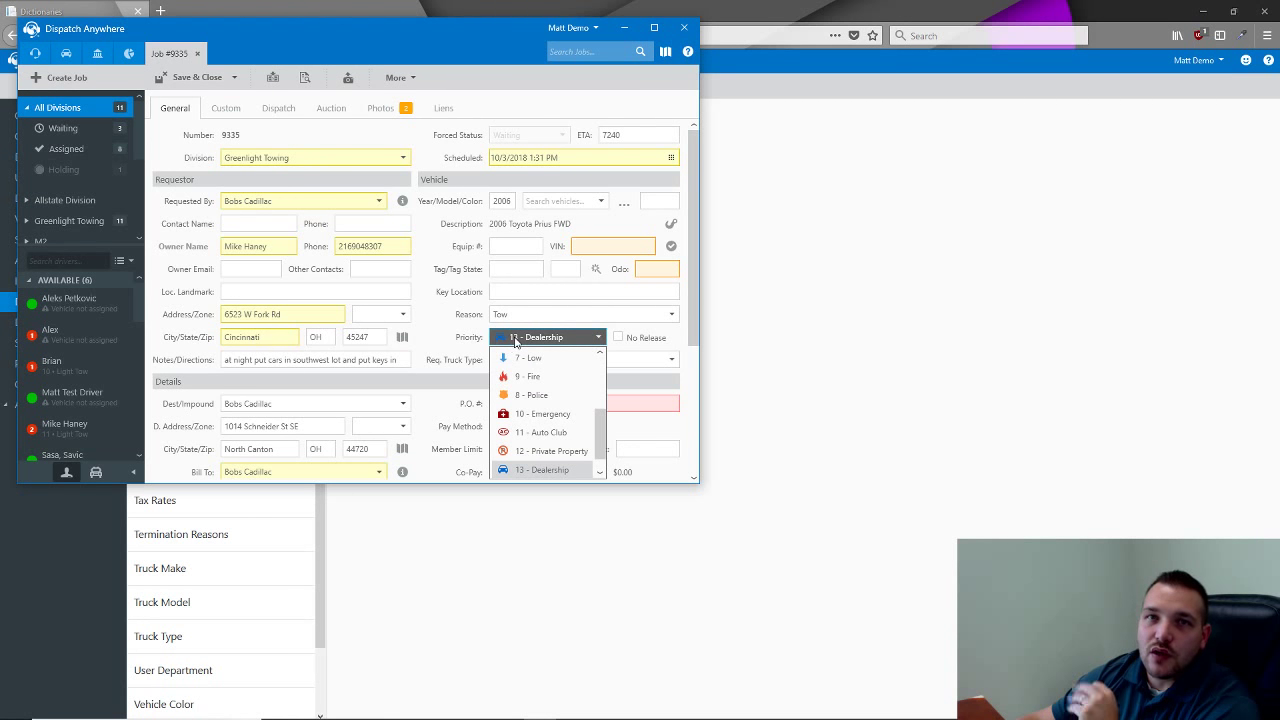
left_click(198, 54)
left_click(198, 54)
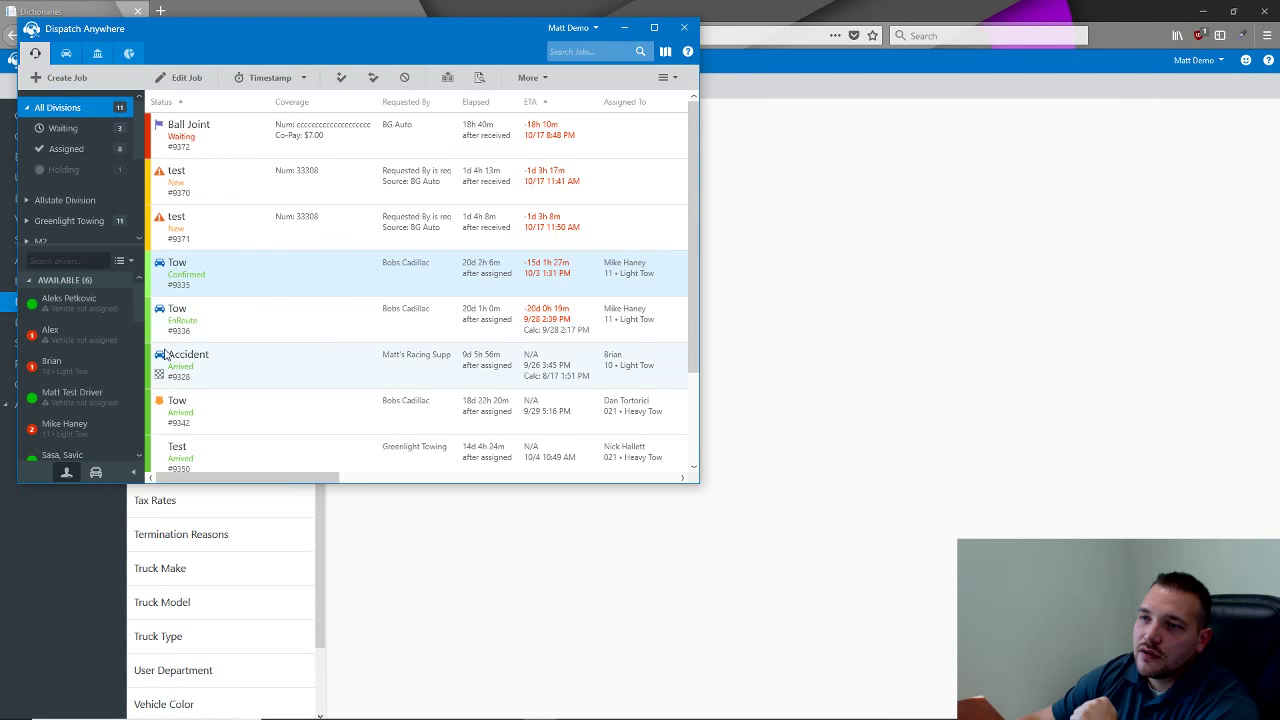
scroll(167, 357, "down", 3)
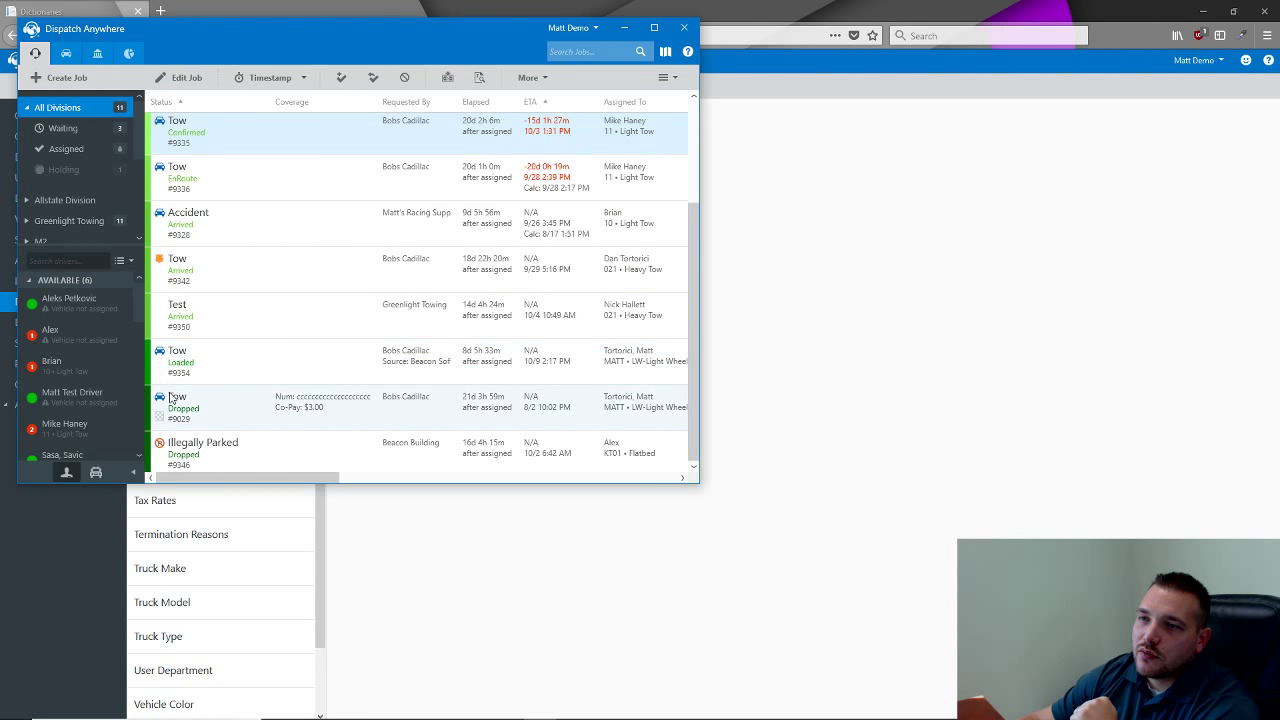
mouse_move(162, 262)
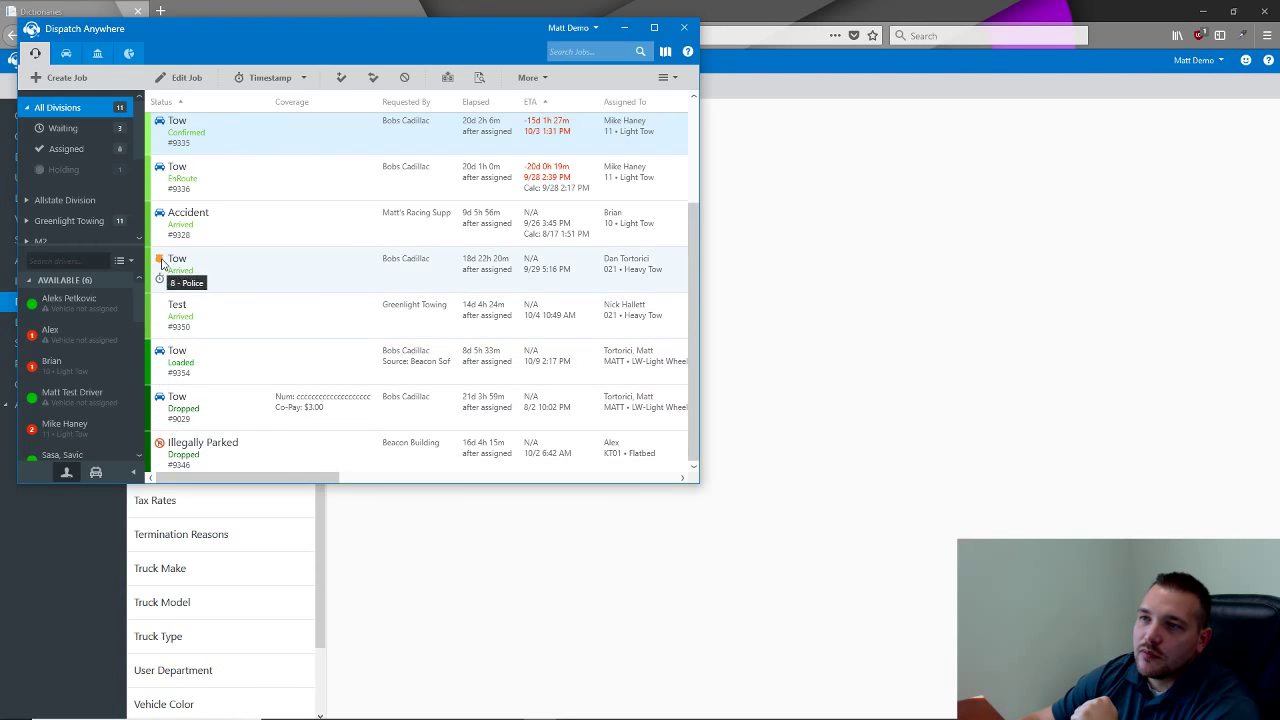
left_click(785, 271)
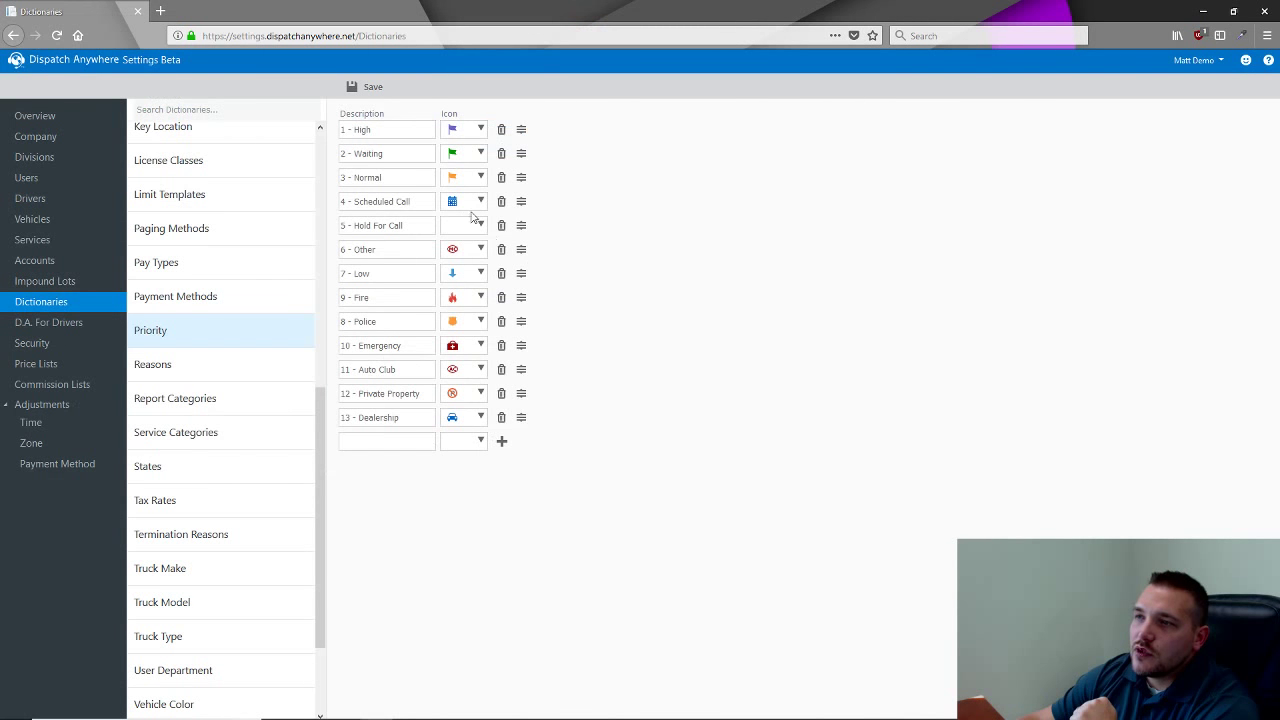
left_click(481, 250)
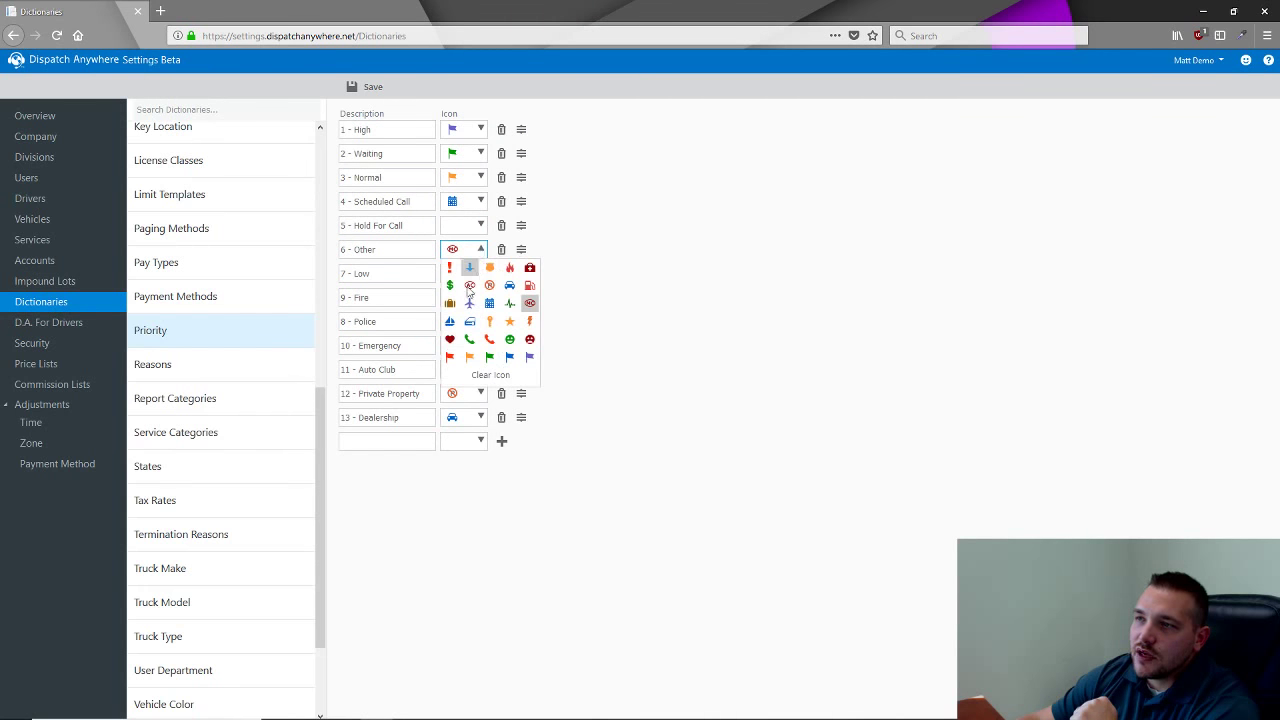
left_click(490, 358)
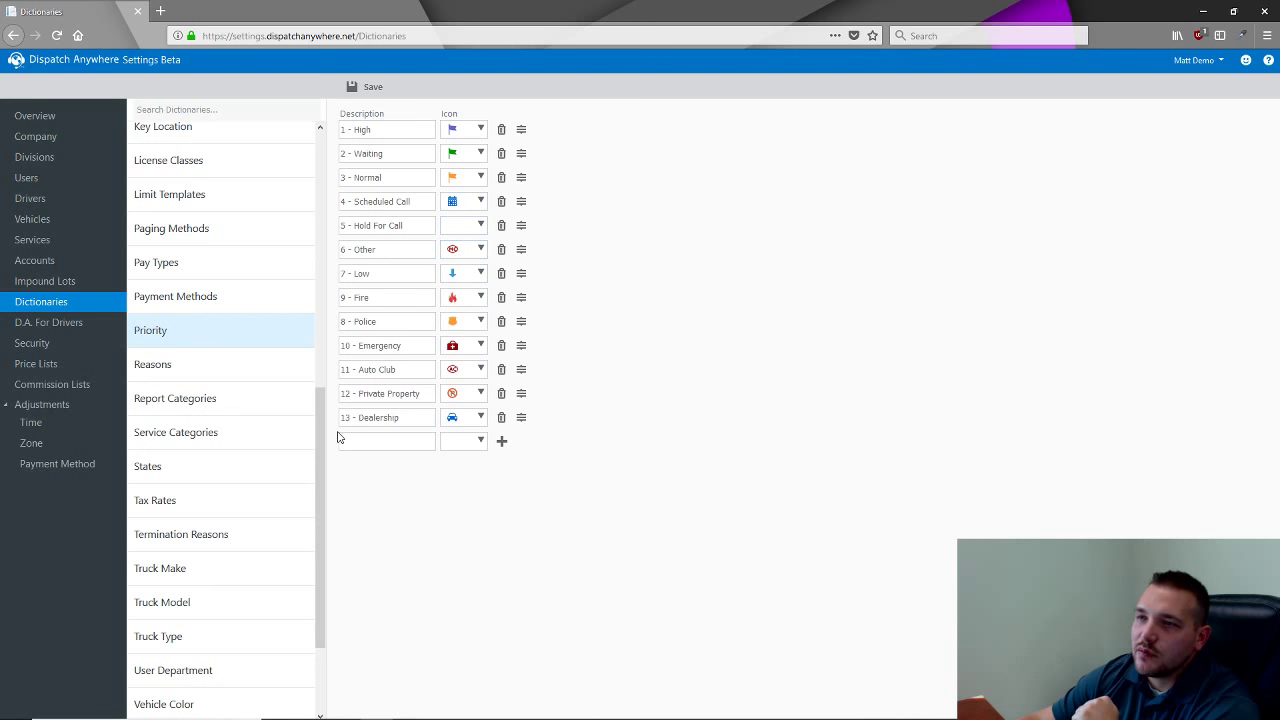
left_click_drag(324, 434, 328, 291)
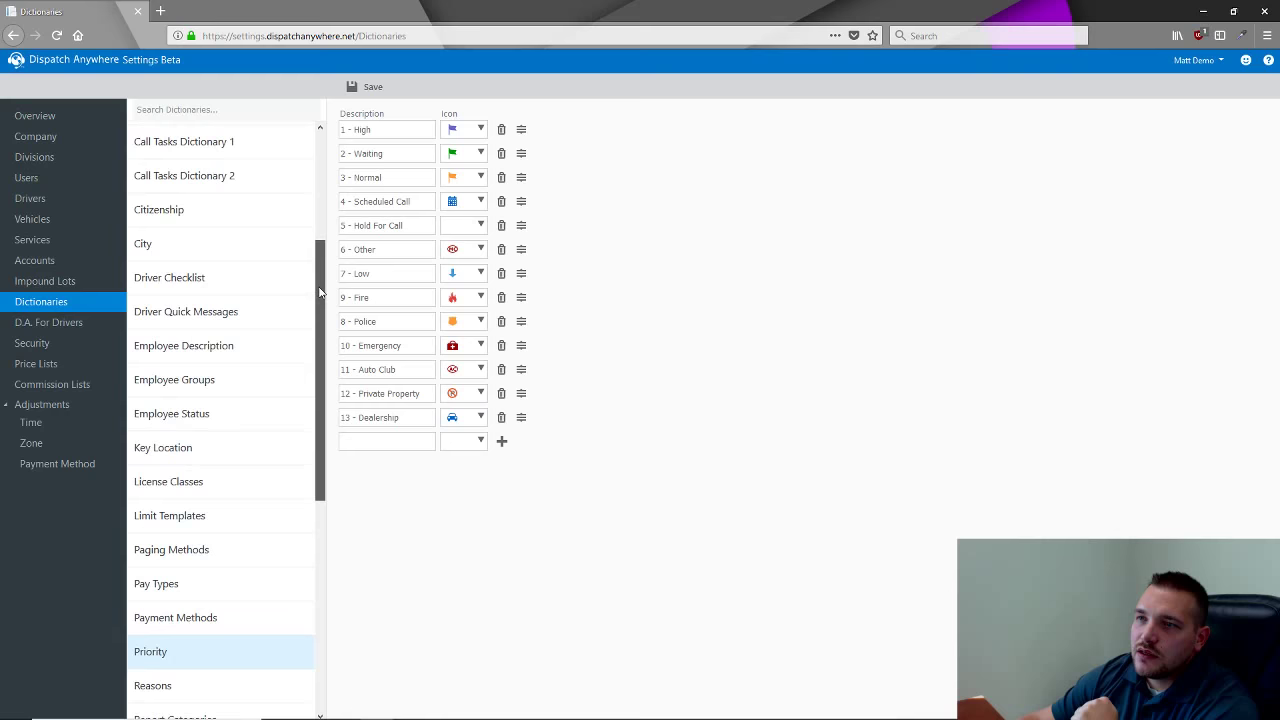
In Driver Checklist, check Grinder (All) and Fluid Levels (Flatbed) truck types, and move Battery above Fluid Levels.
left_click(207, 292)
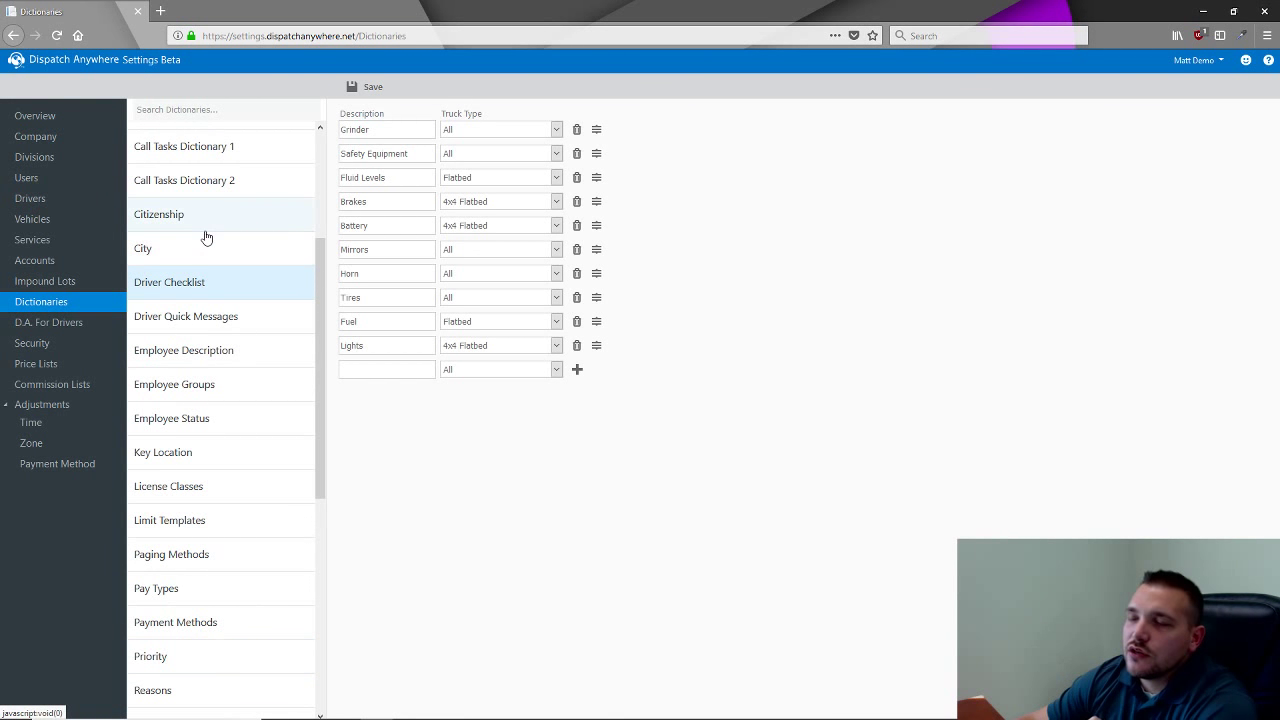
left_click(406, 281)
left_click(414, 297)
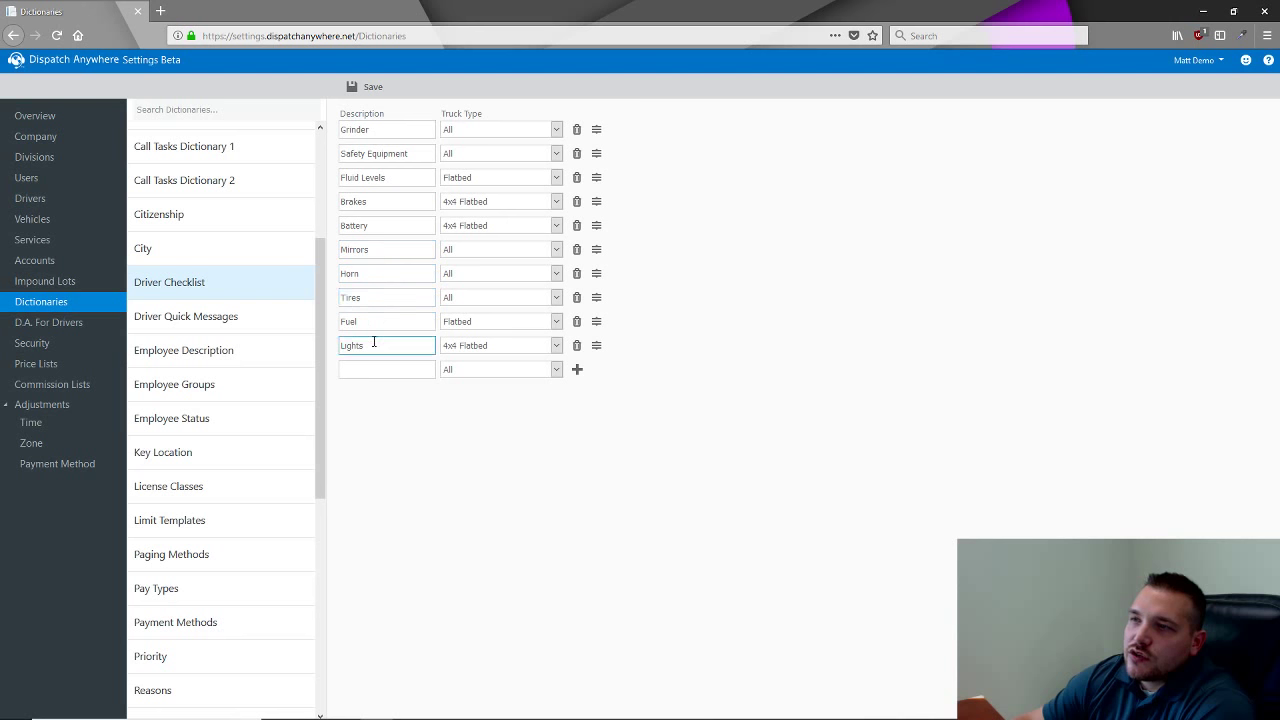
left_click(503, 135)
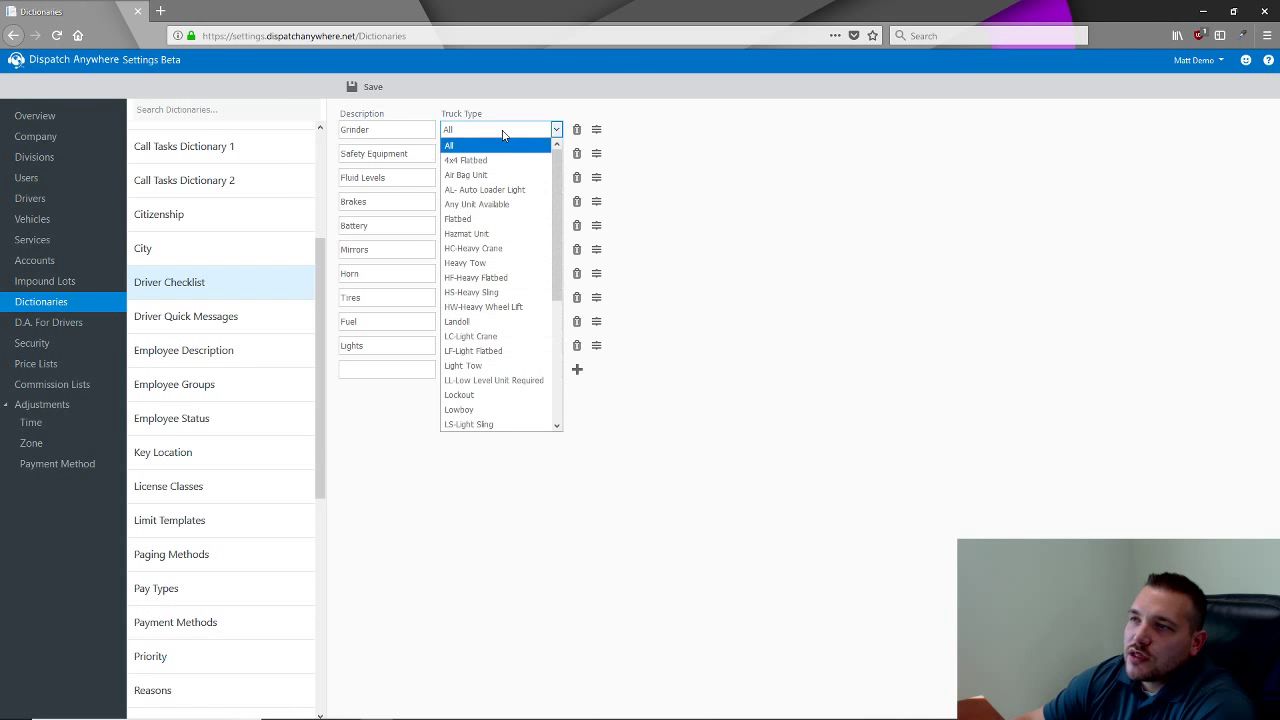
left_click(498, 133)
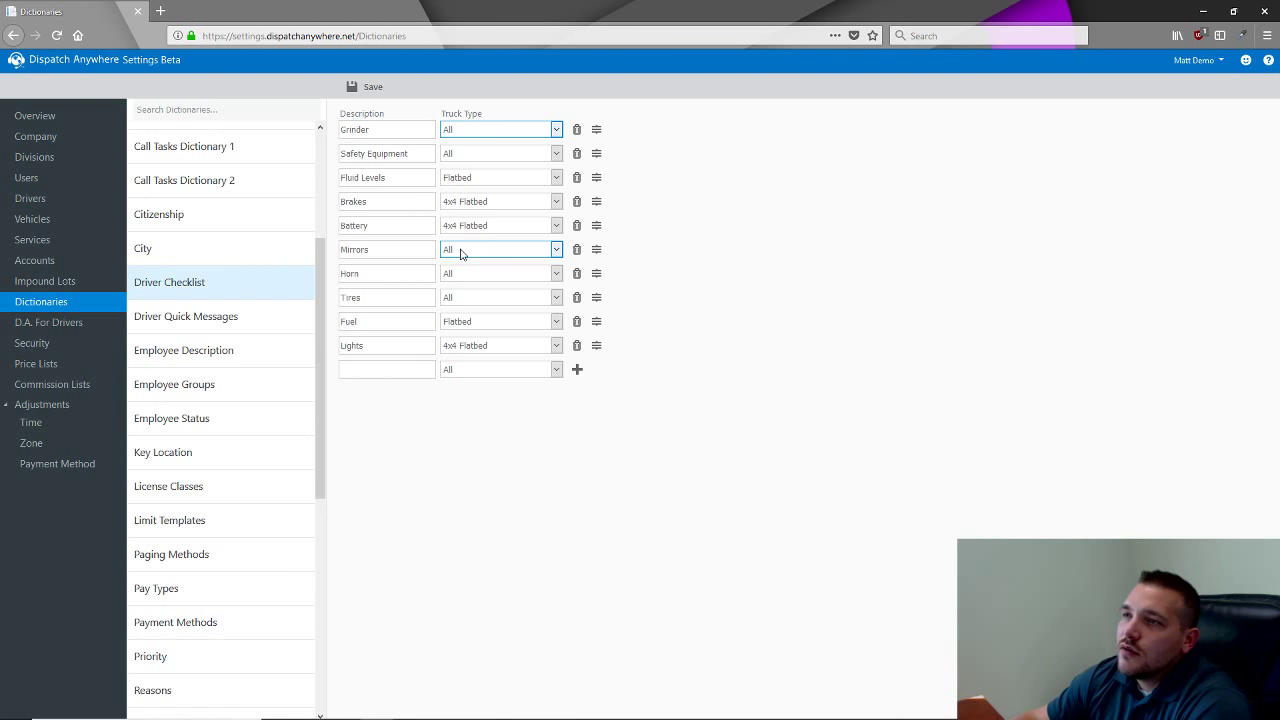
left_click(474, 179)
left_click(474, 179)
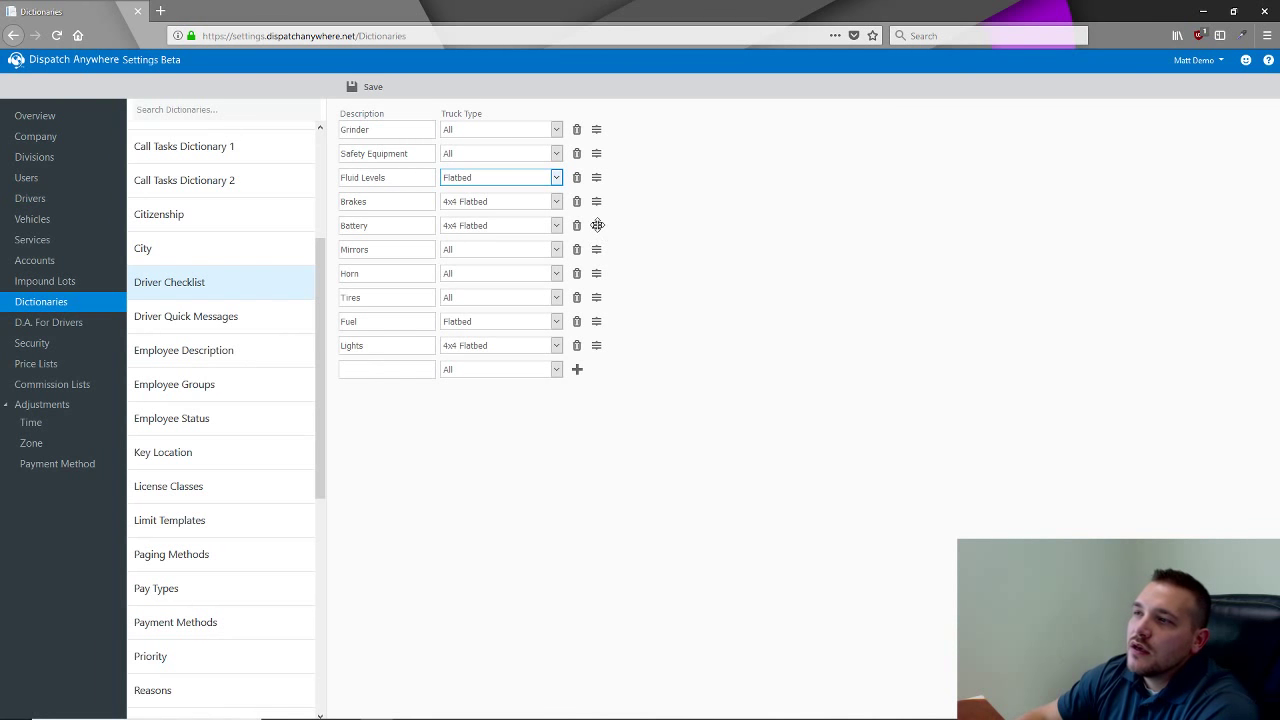
left_click_drag(596, 225, 596, 180)
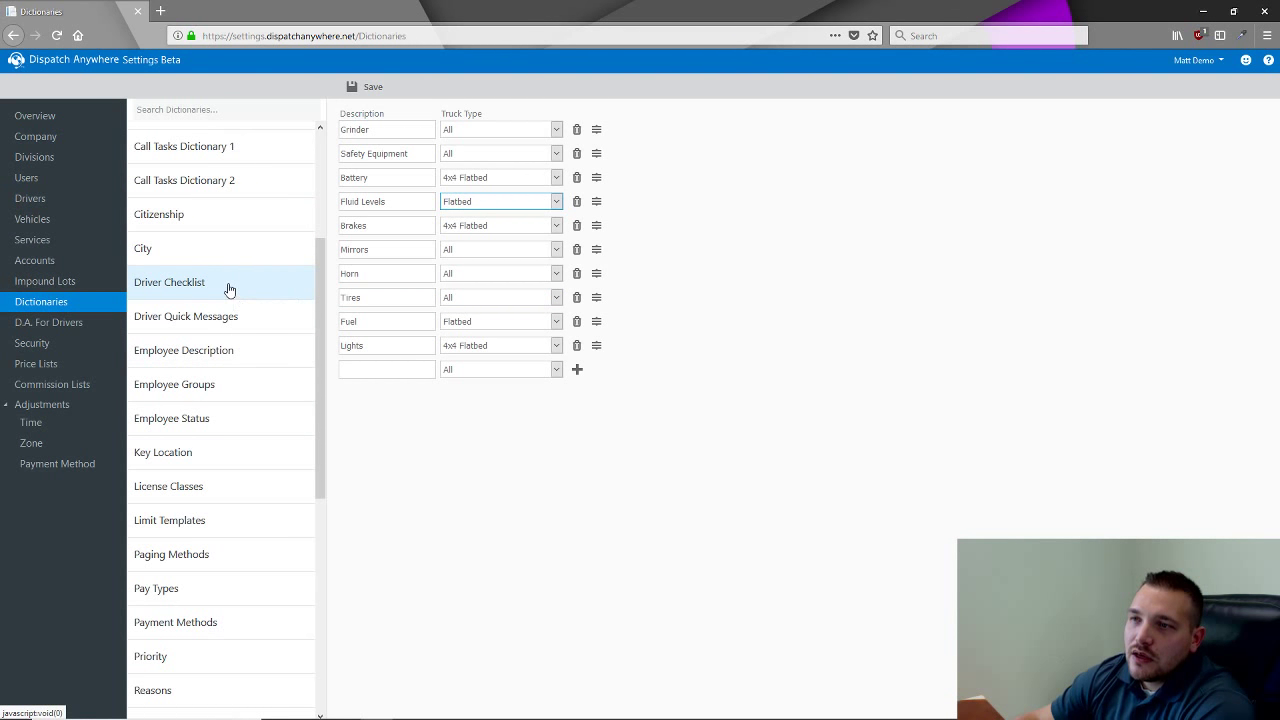
scroll(225, 288, "up", 3)
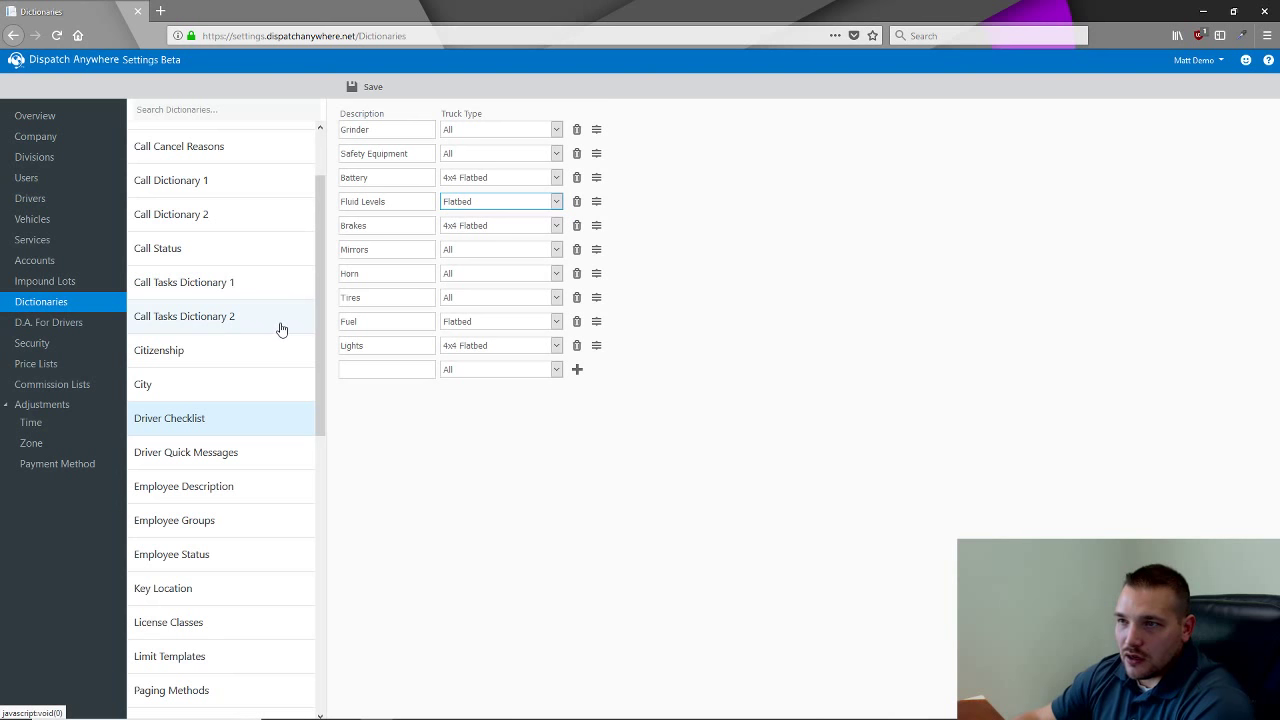
View the Employee Description and Employee Status dictionaries, leaving the On Duty colour unchanged.
scroll(281, 329, "up", 3)
scroll(272, 325, "down", 2)
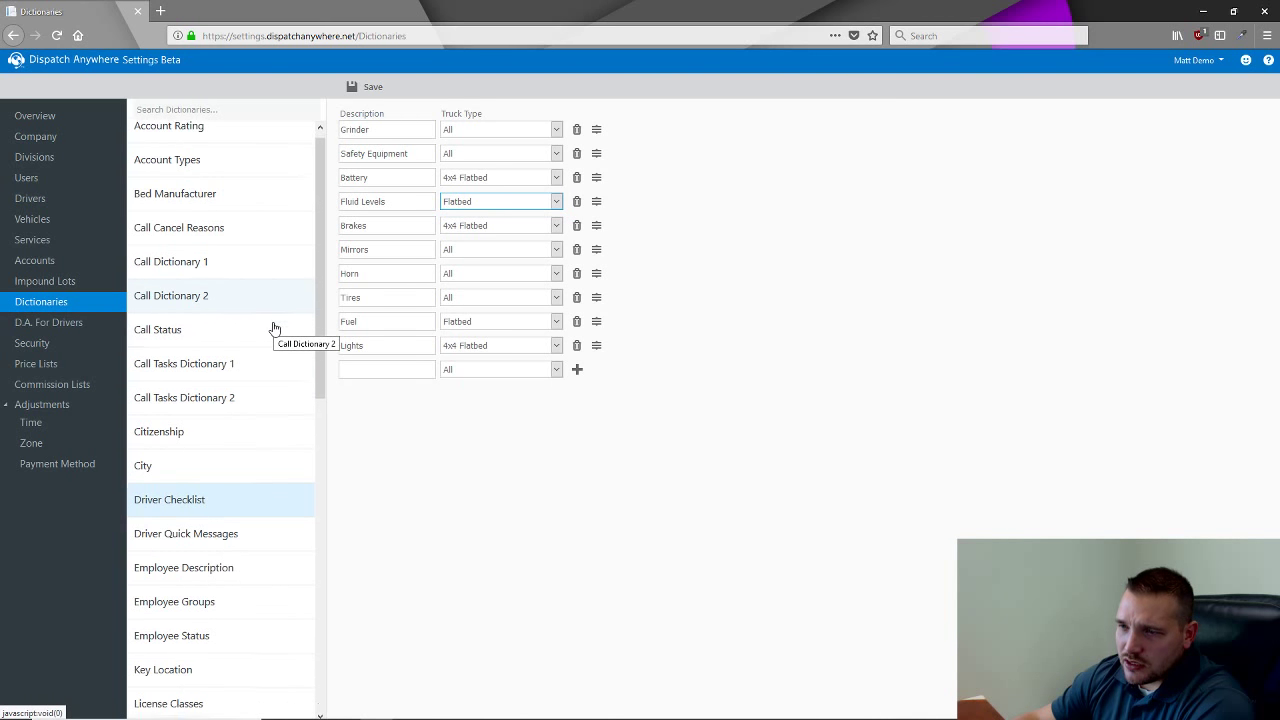
left_click(232, 512)
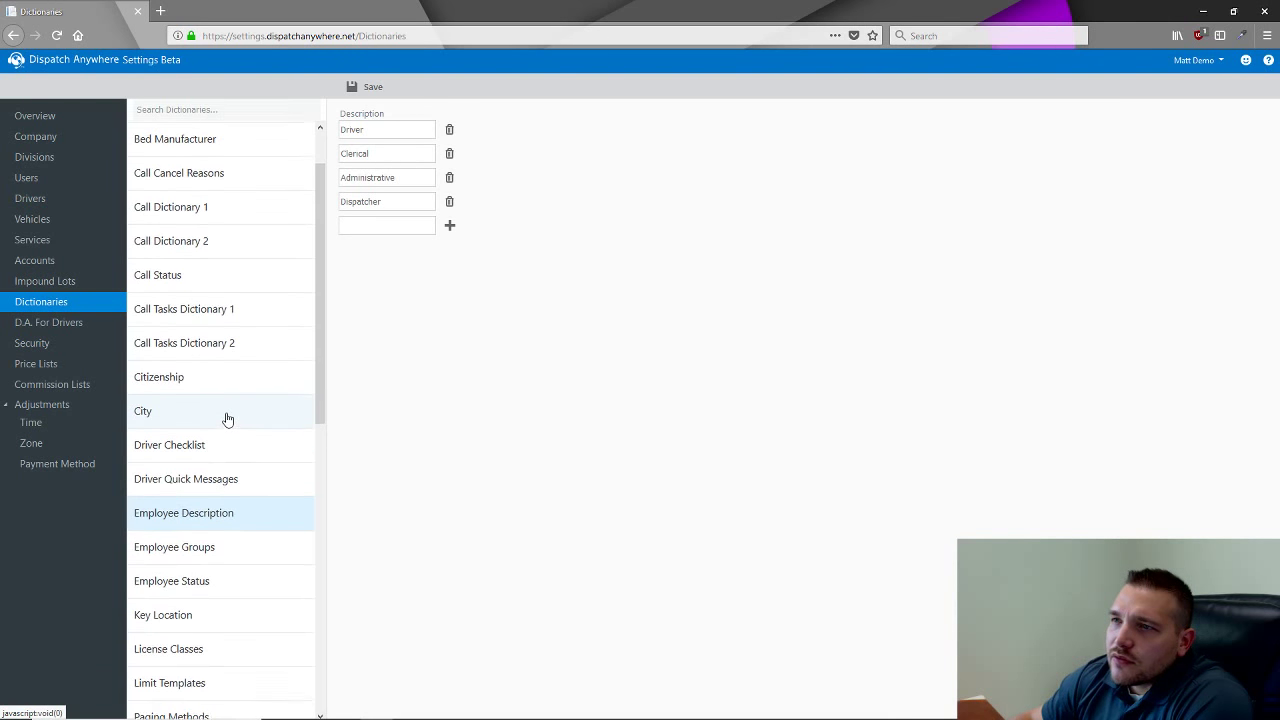
scroll(226, 424, "up", 2)
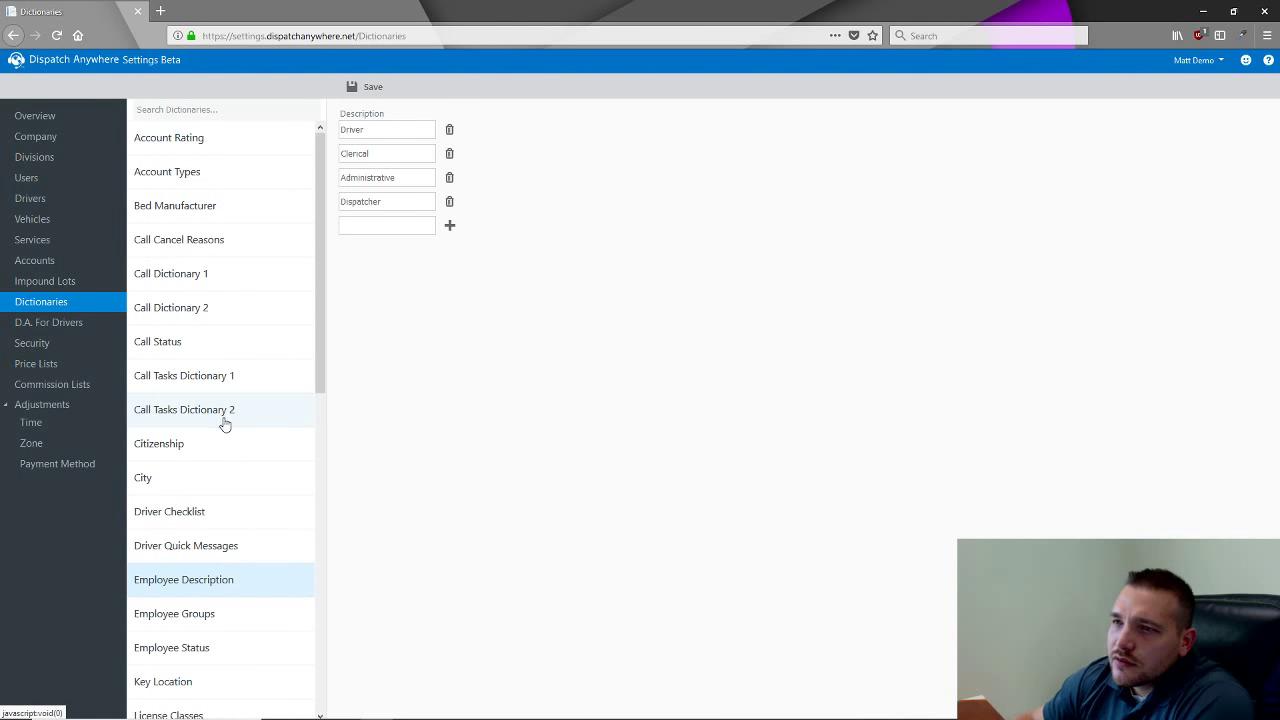
scroll(225, 424, "down", 6)
left_click(232, 440)
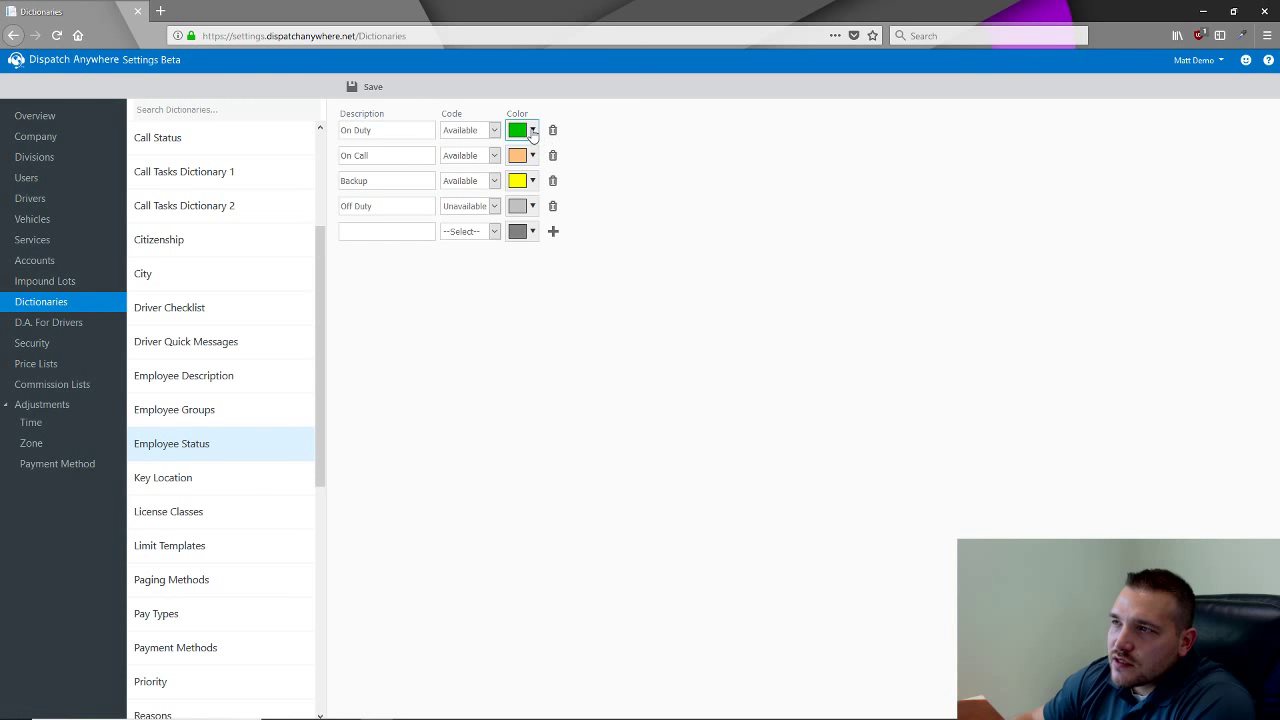
left_click(532, 131)
left_click(532, 131)
left_click(366, 154)
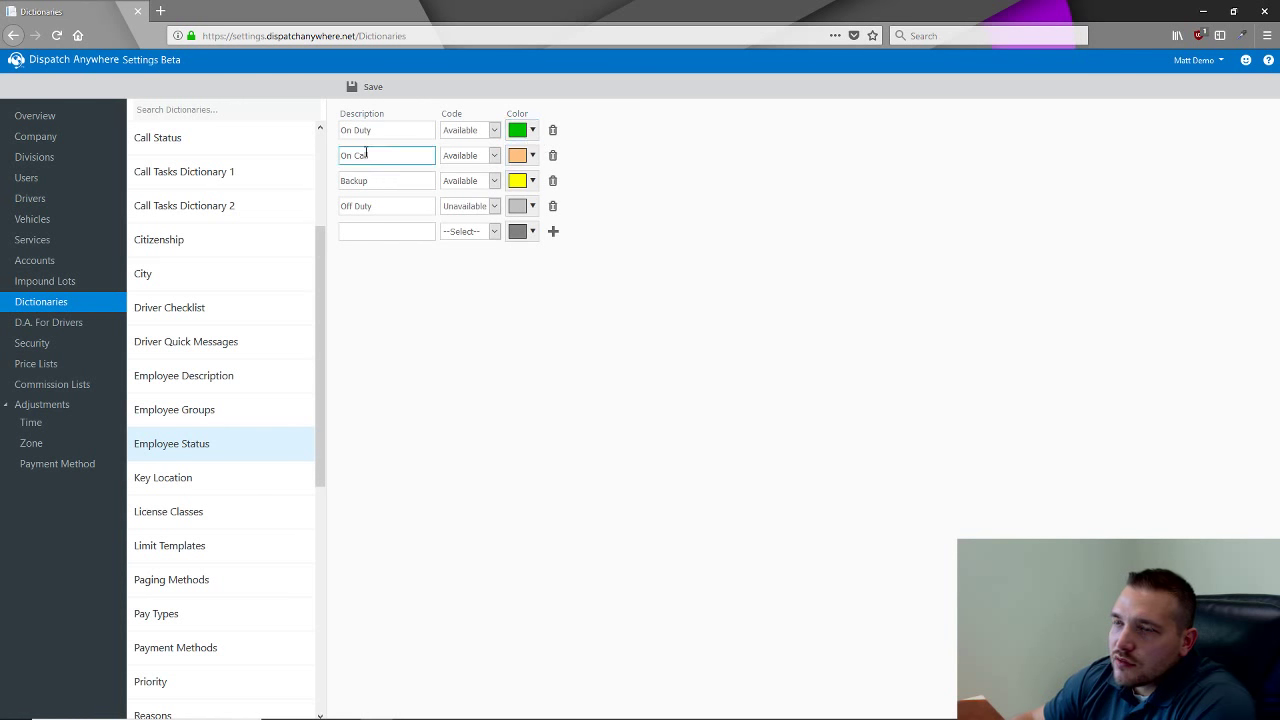
scroll(289, 466, "down", 3)
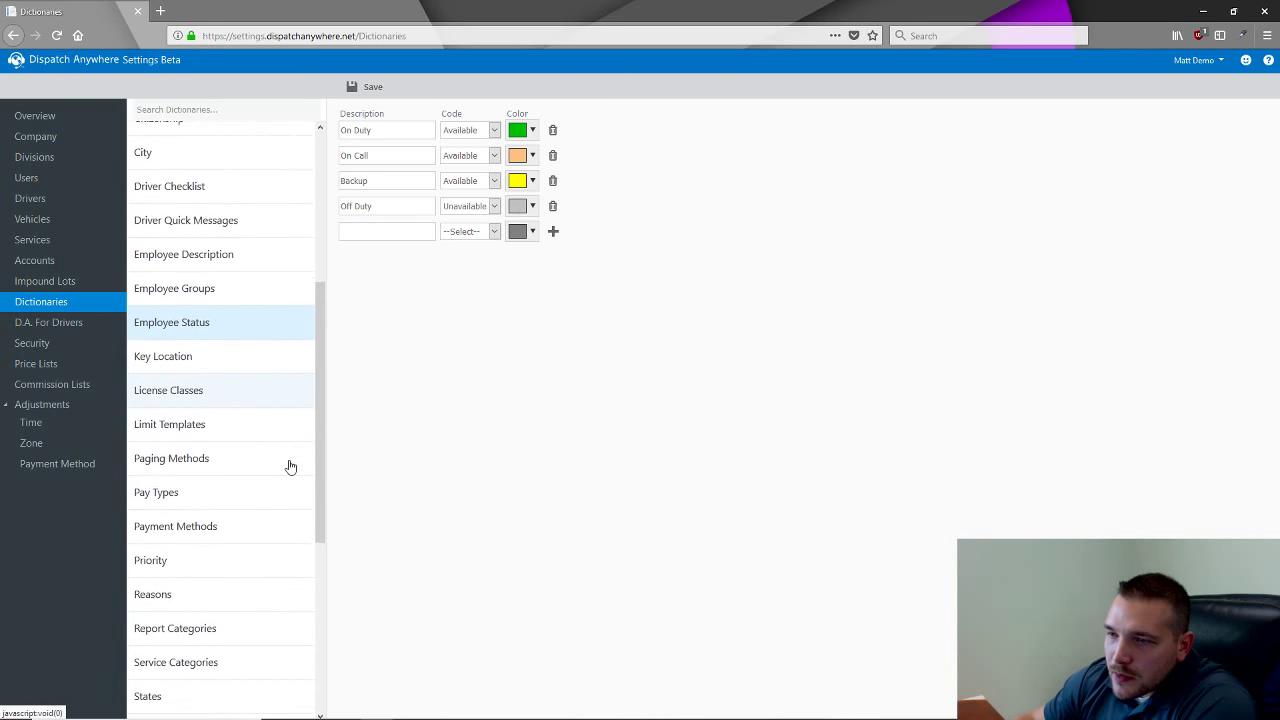
scroll(289, 466, "down", 4)
Browse Service Categories, Truck Make, User Department, Report Categories, Reasons, Priority, Payment Methods and Pay Types.
left_click(218, 518)
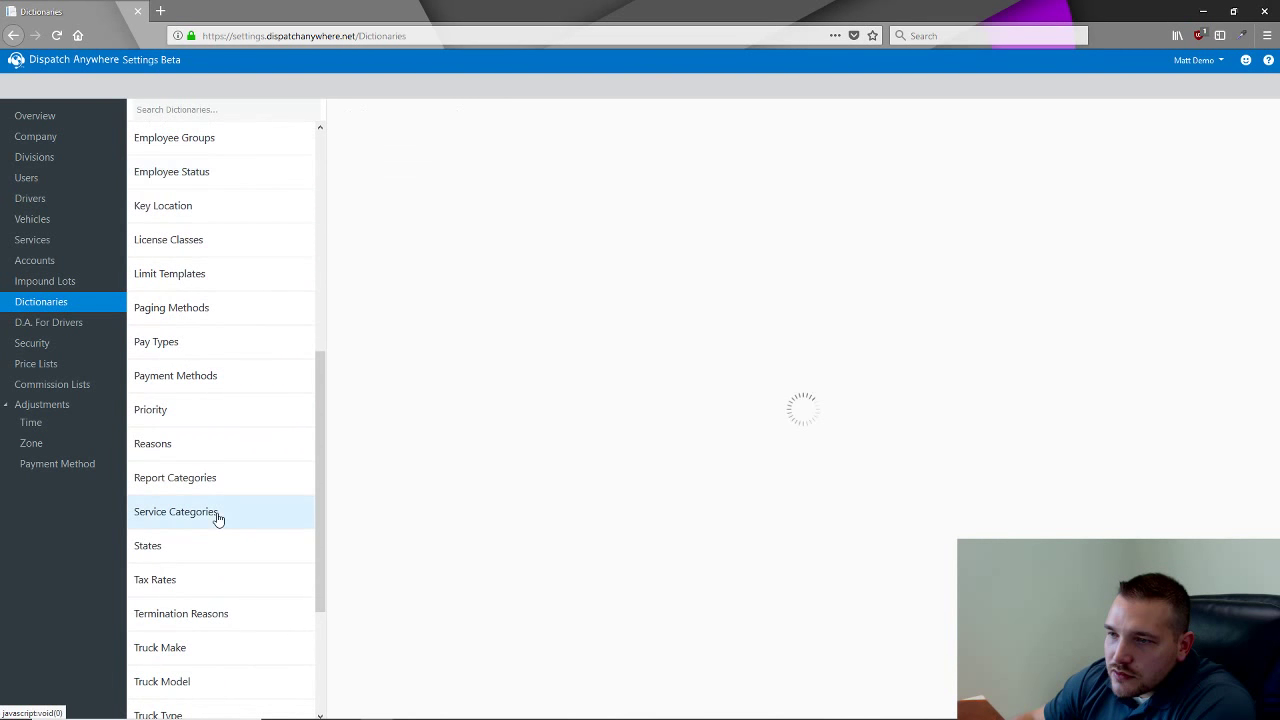
scroll(220, 518, "down", 2)
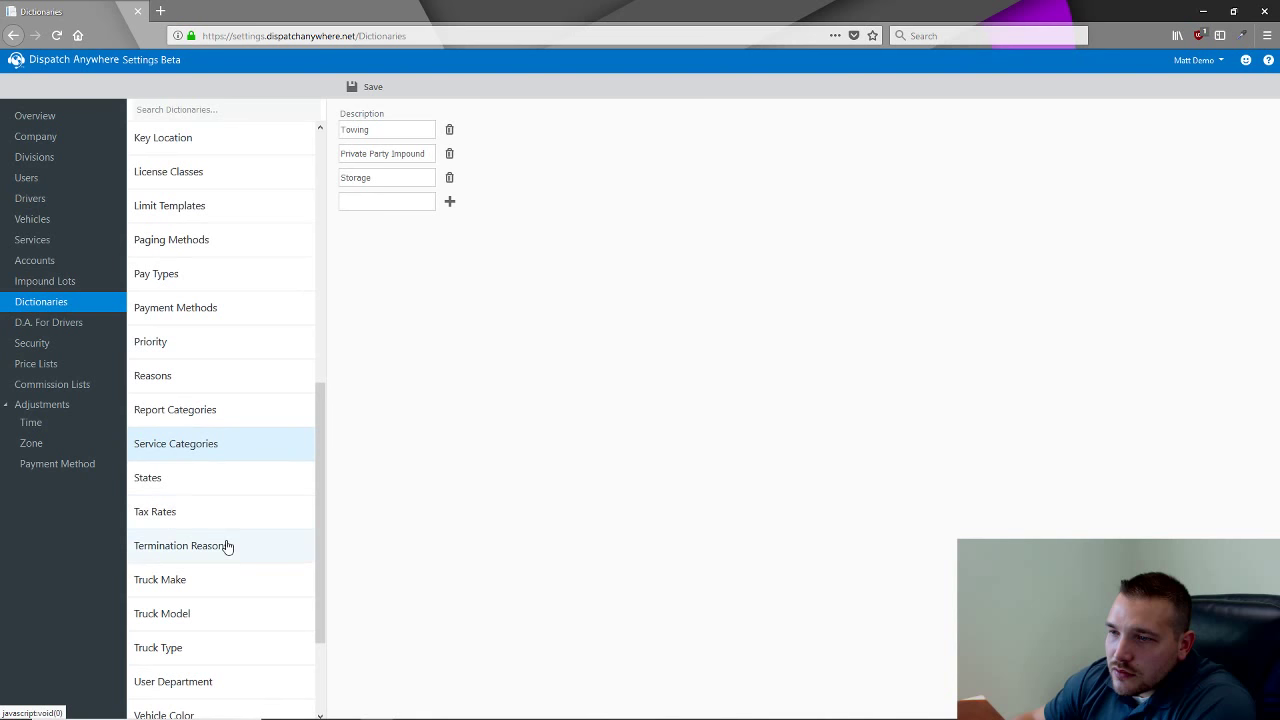
left_click(221, 585)
scroll(235, 555, "down", 3)
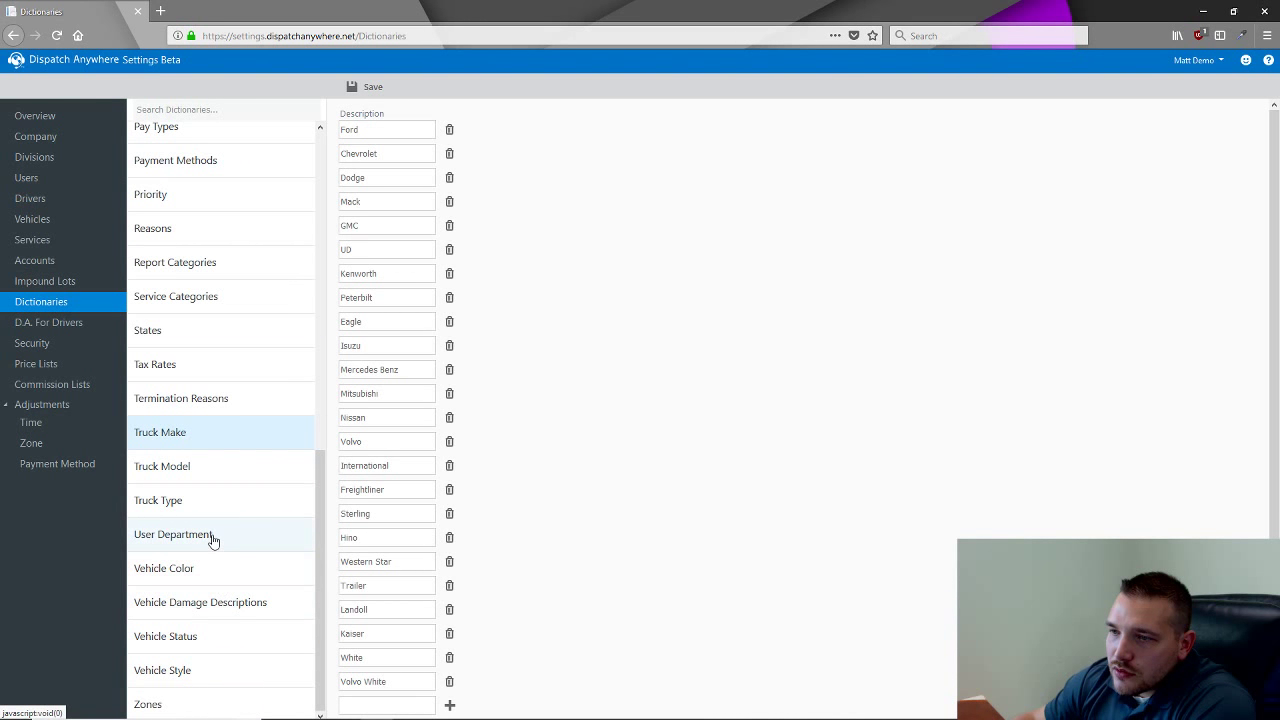
left_click(212, 540)
left_click(203, 446)
scroll(204, 448, "up", 1)
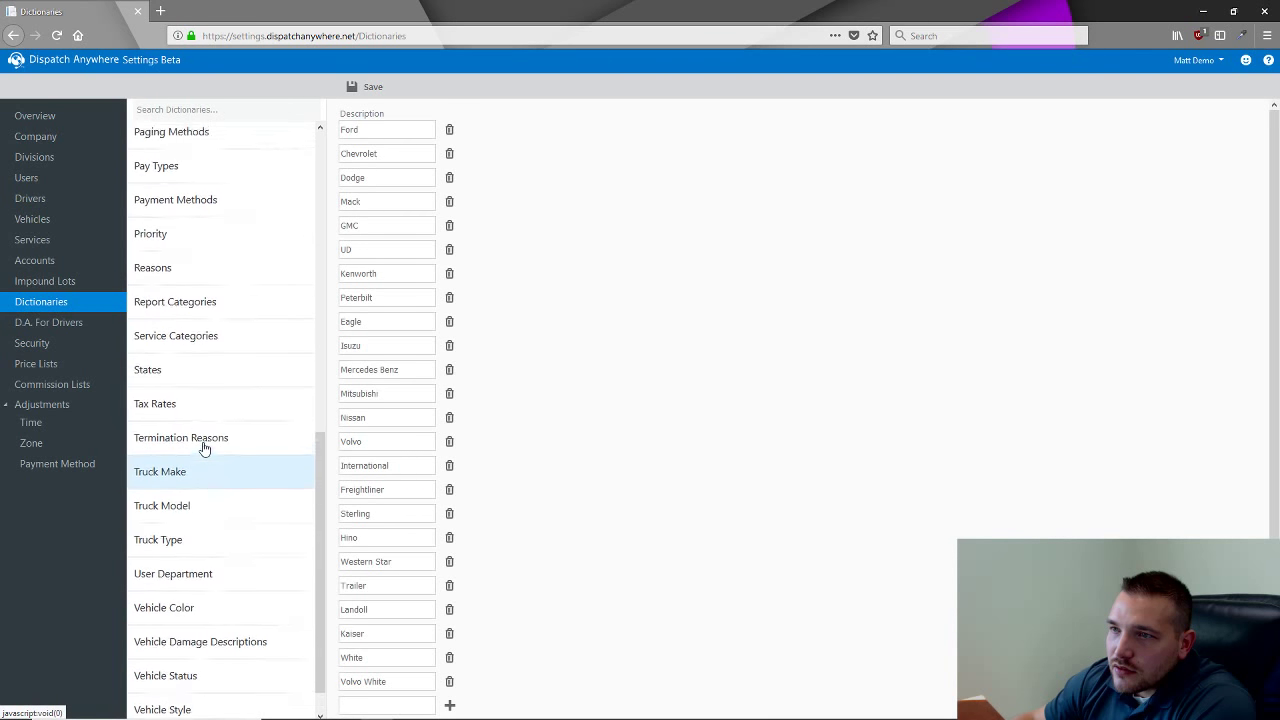
left_click(206, 368)
left_click(222, 334)
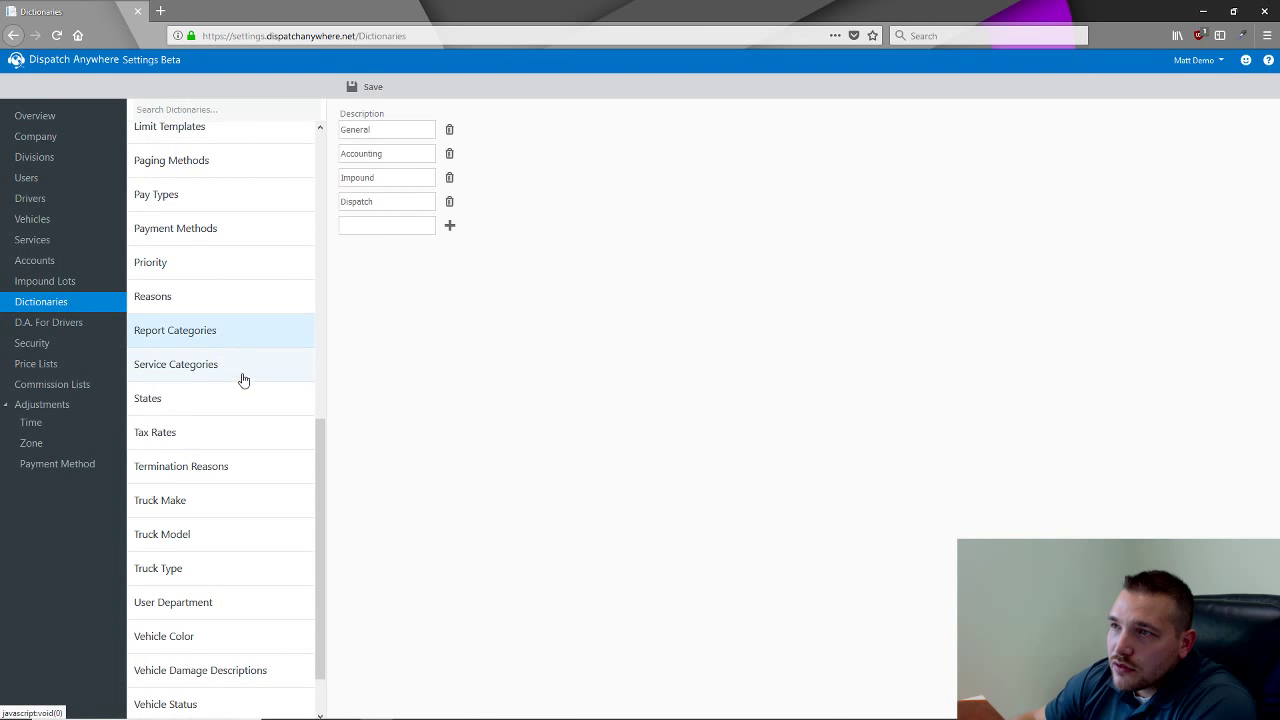
scroll(242, 379, "up", 1)
left_click(204, 368)
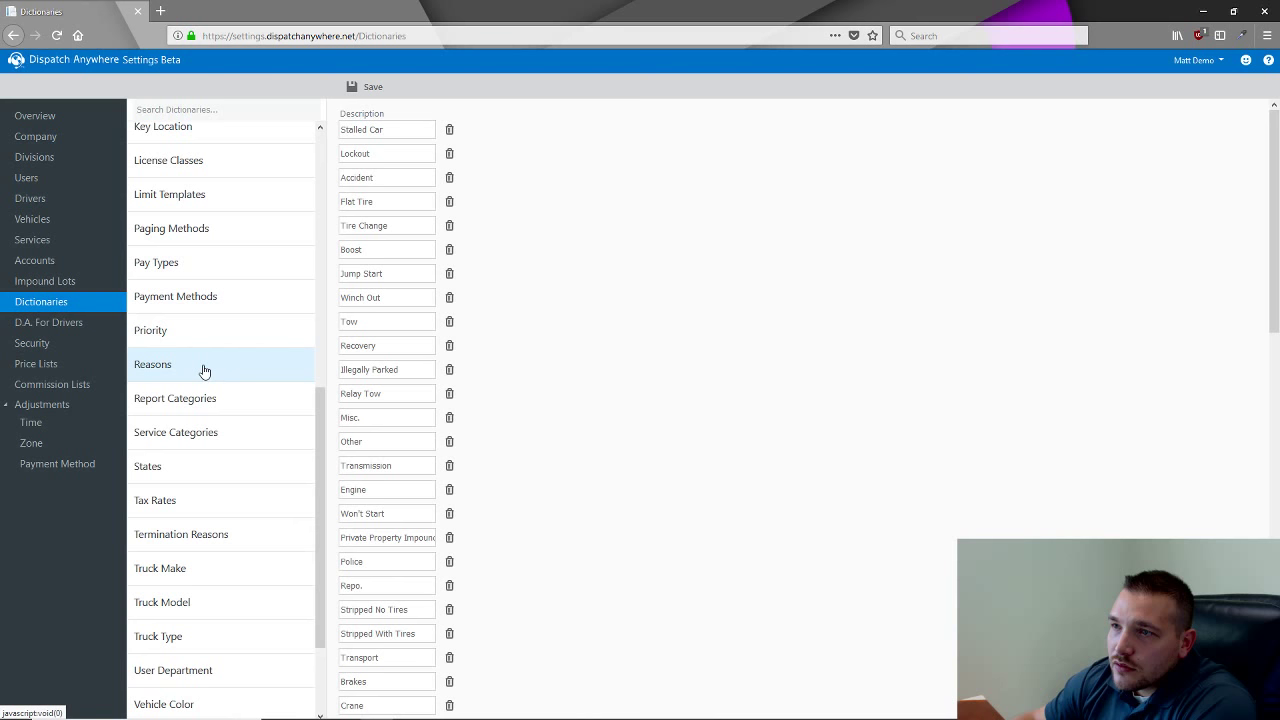
left_click(194, 340)
left_click(200, 290)
left_click(195, 272)
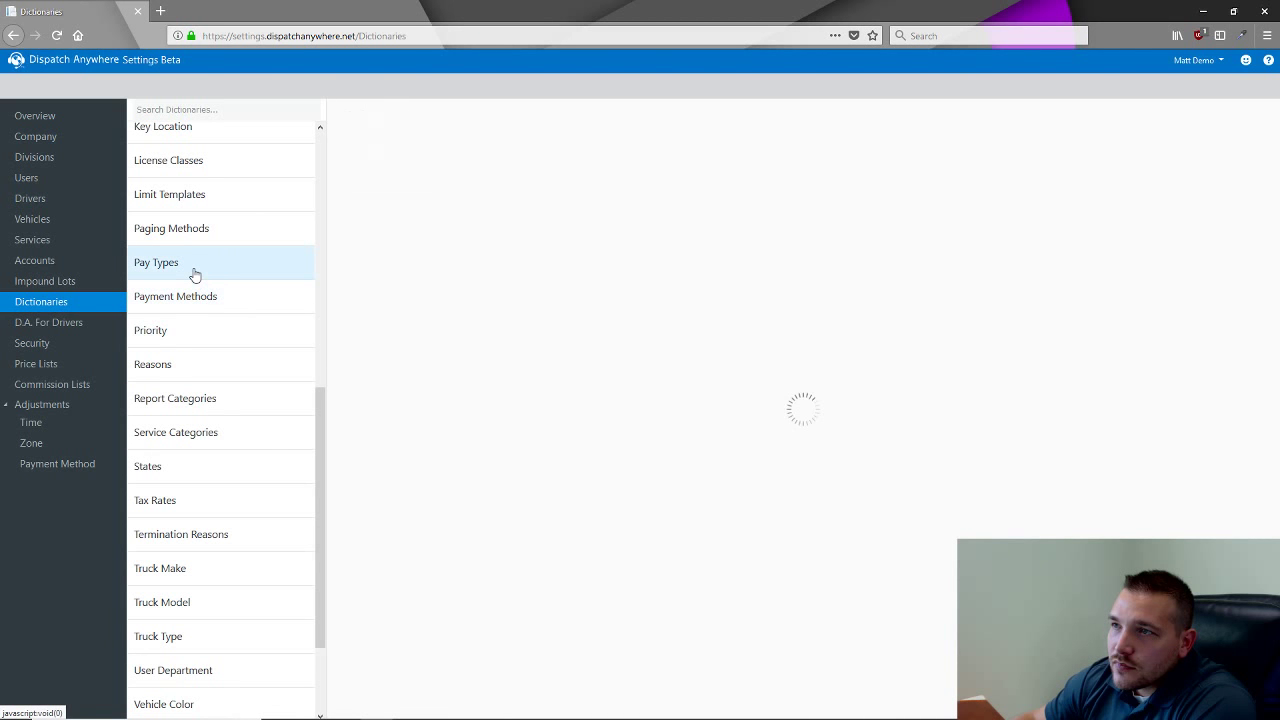
Browse Key Location, Employee Groups, Driver Checklist, Driver Quick Messages and Call Status, ending on Account Rating.
scroll(205, 332, "up", 1)
scroll(206, 340, "up", 2)
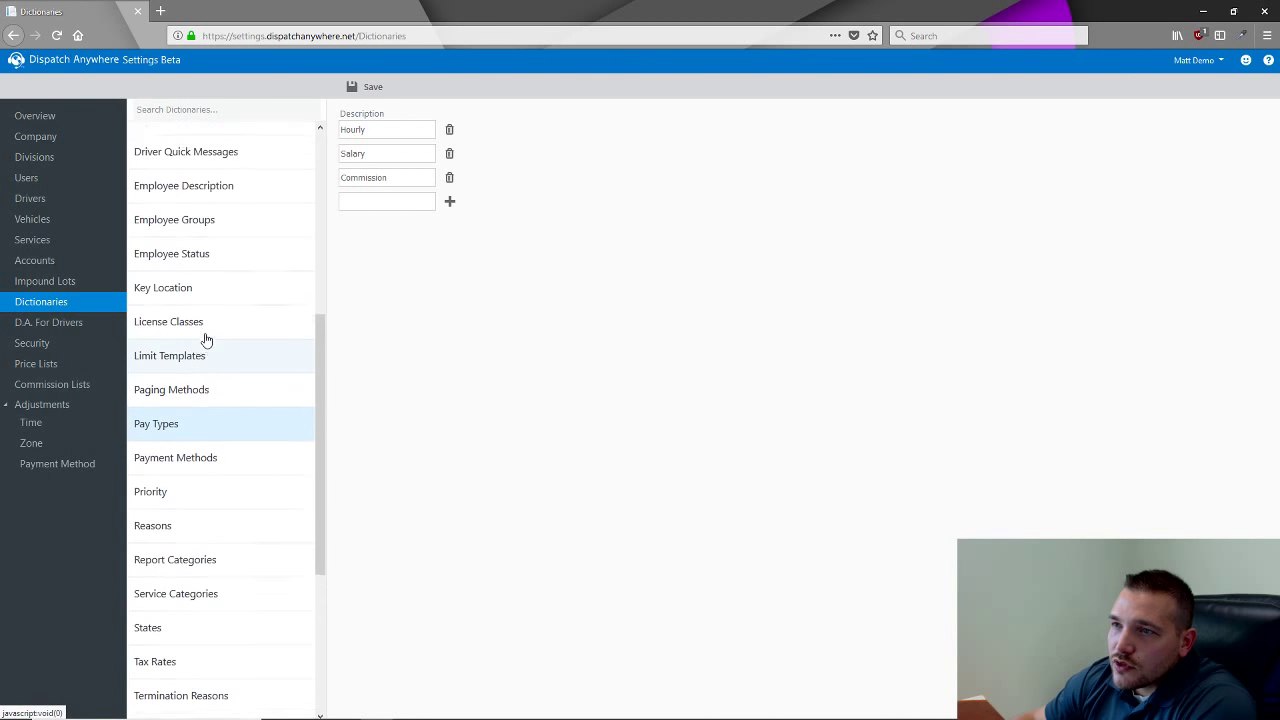
scroll(205, 340, "up", 1)
left_click(203, 337)
scroll(205, 345, "up", 2)
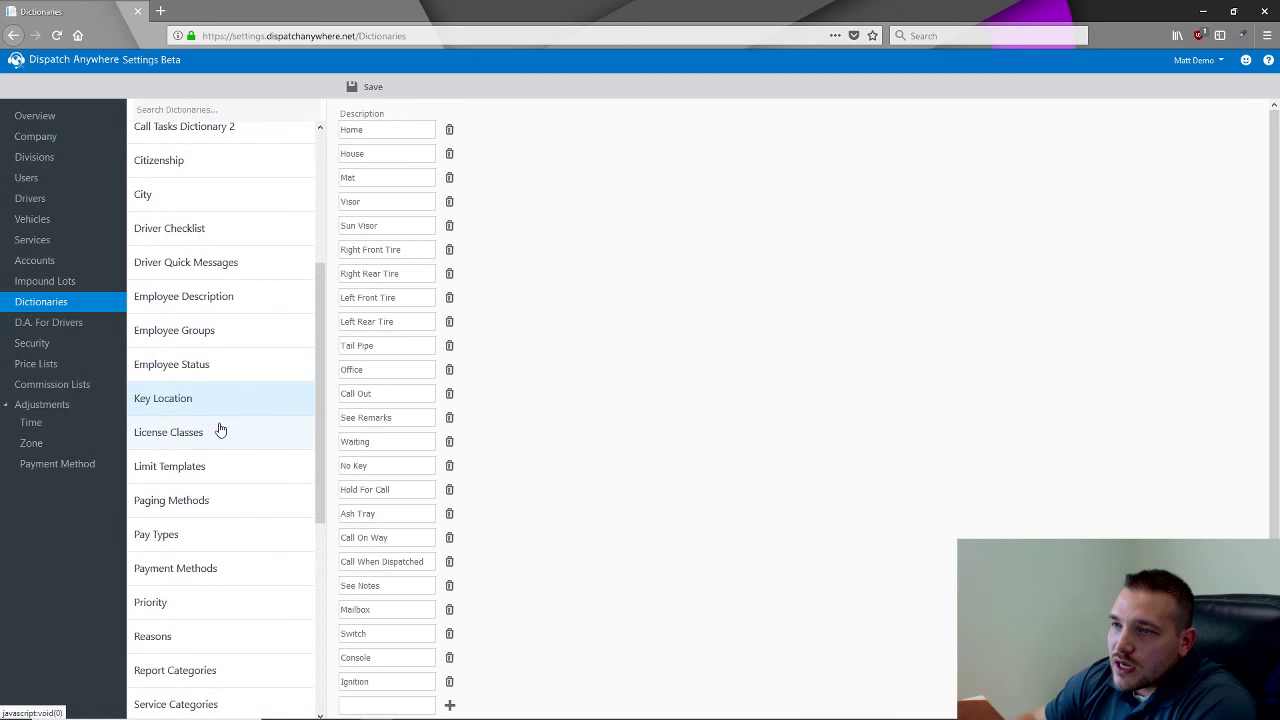
scroll(218, 428, "up", 2)
left_click(217, 434)
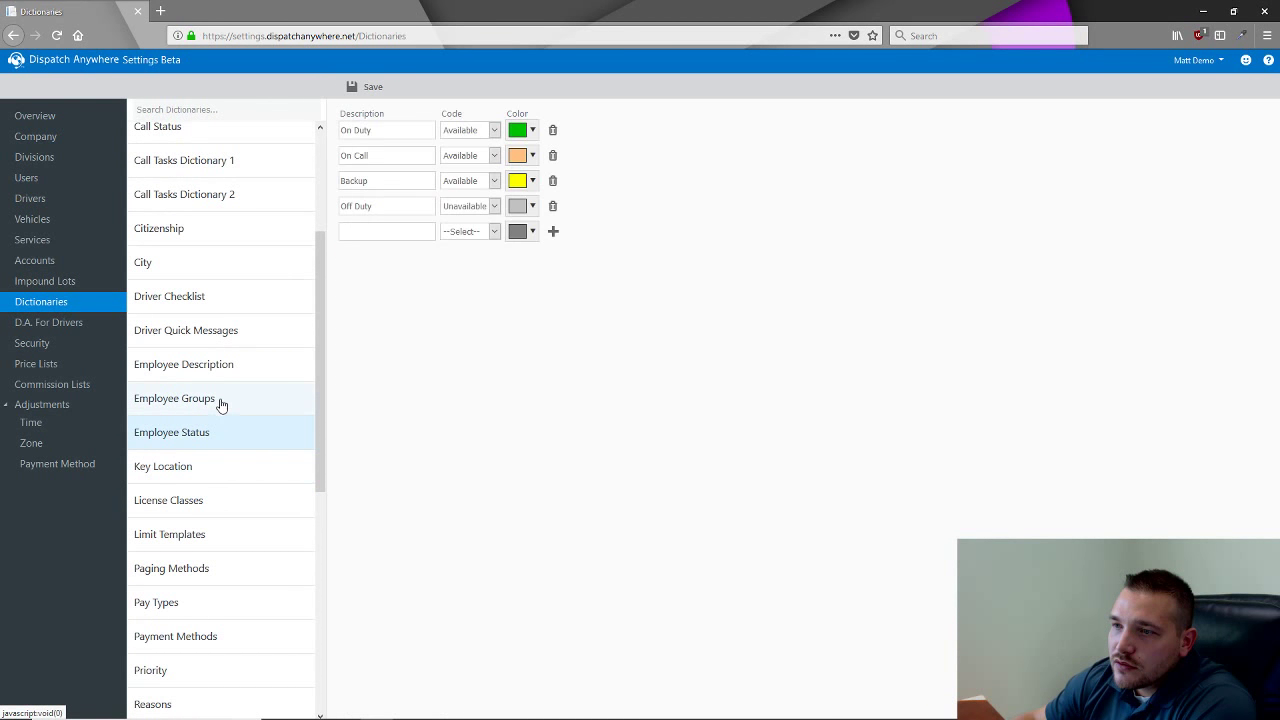
left_click(221, 404)
scroll(217, 403, "up", 2)
left_click(211, 370)
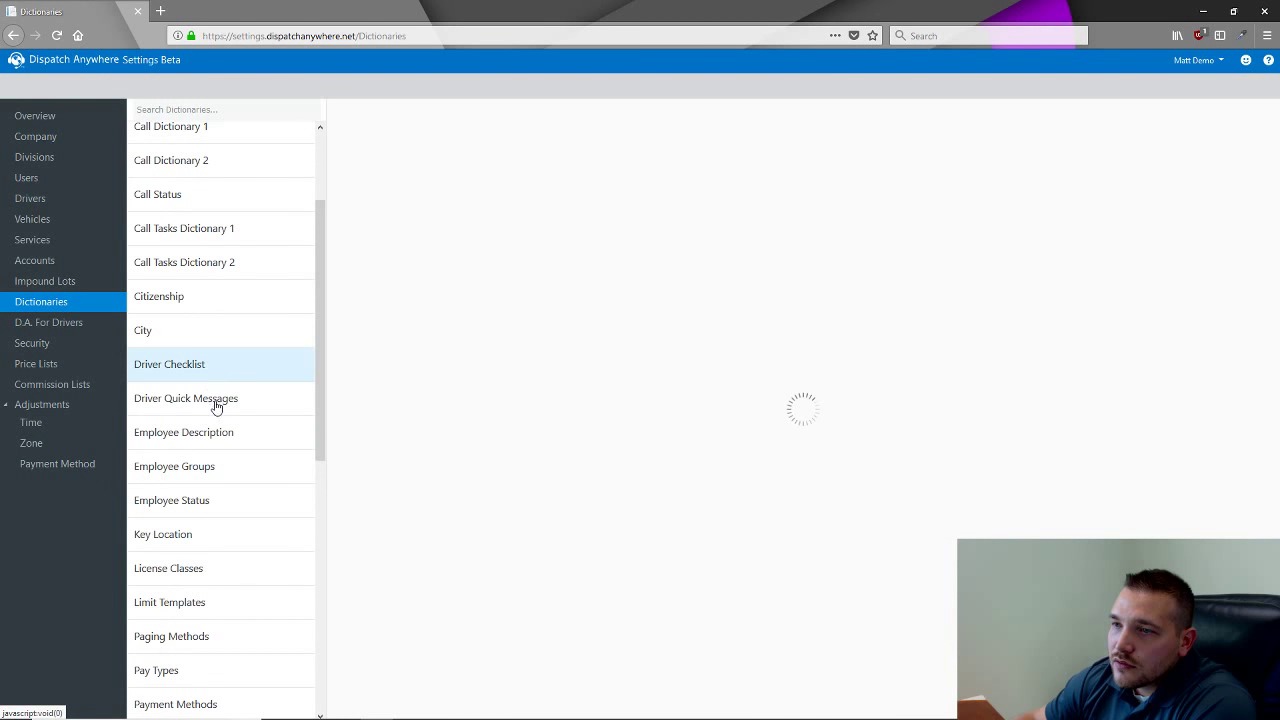
left_click(216, 405)
scroll(214, 407, "up", 2)
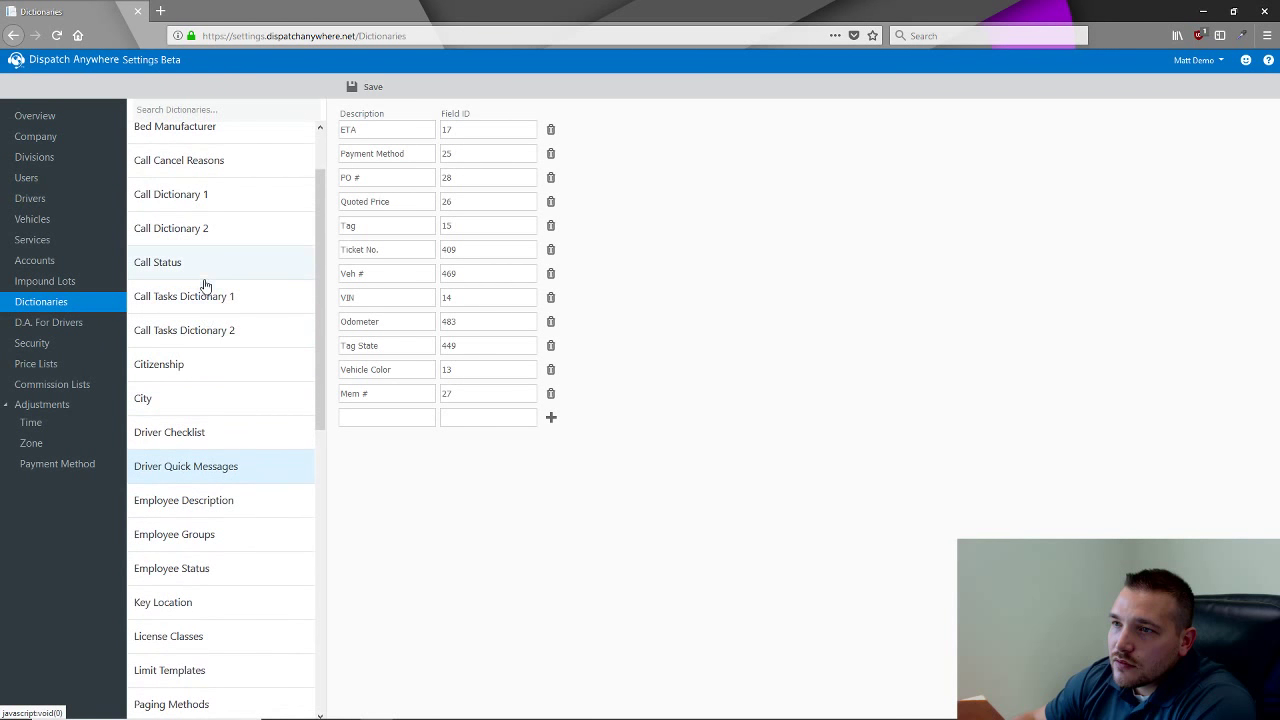
left_click(206, 280)
scroll(218, 320, "up", 2)
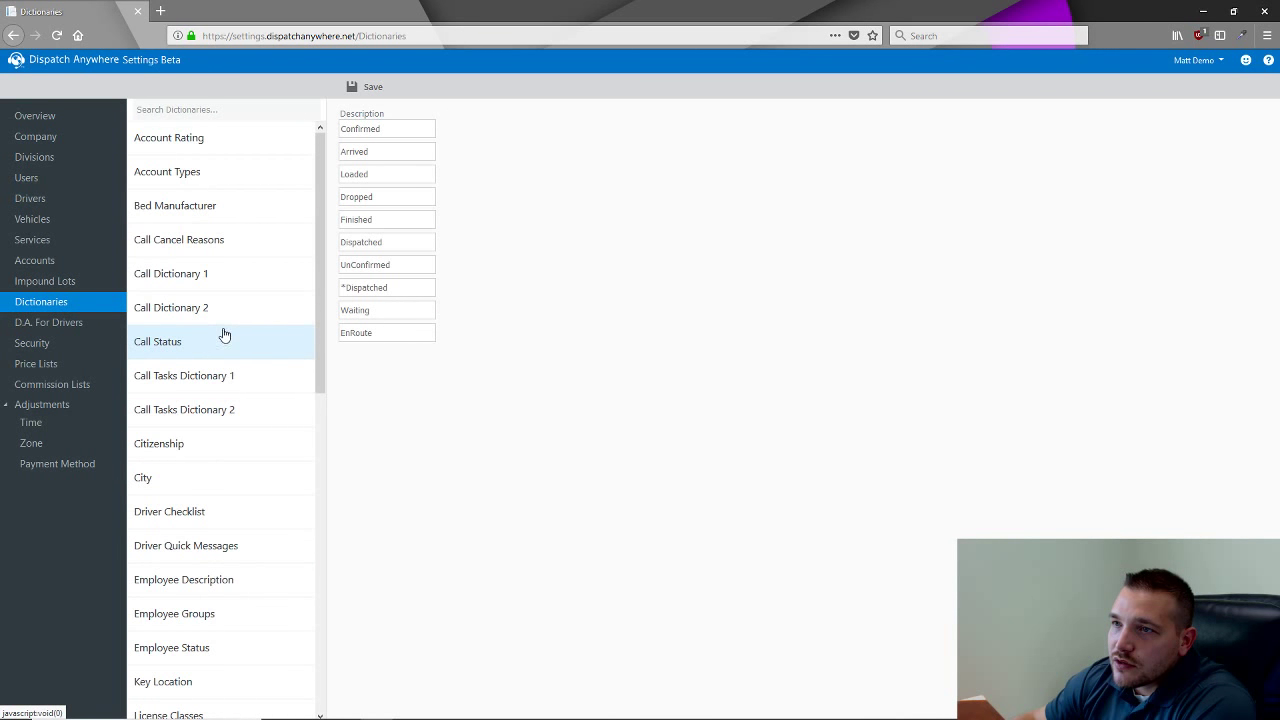
left_click(211, 145)
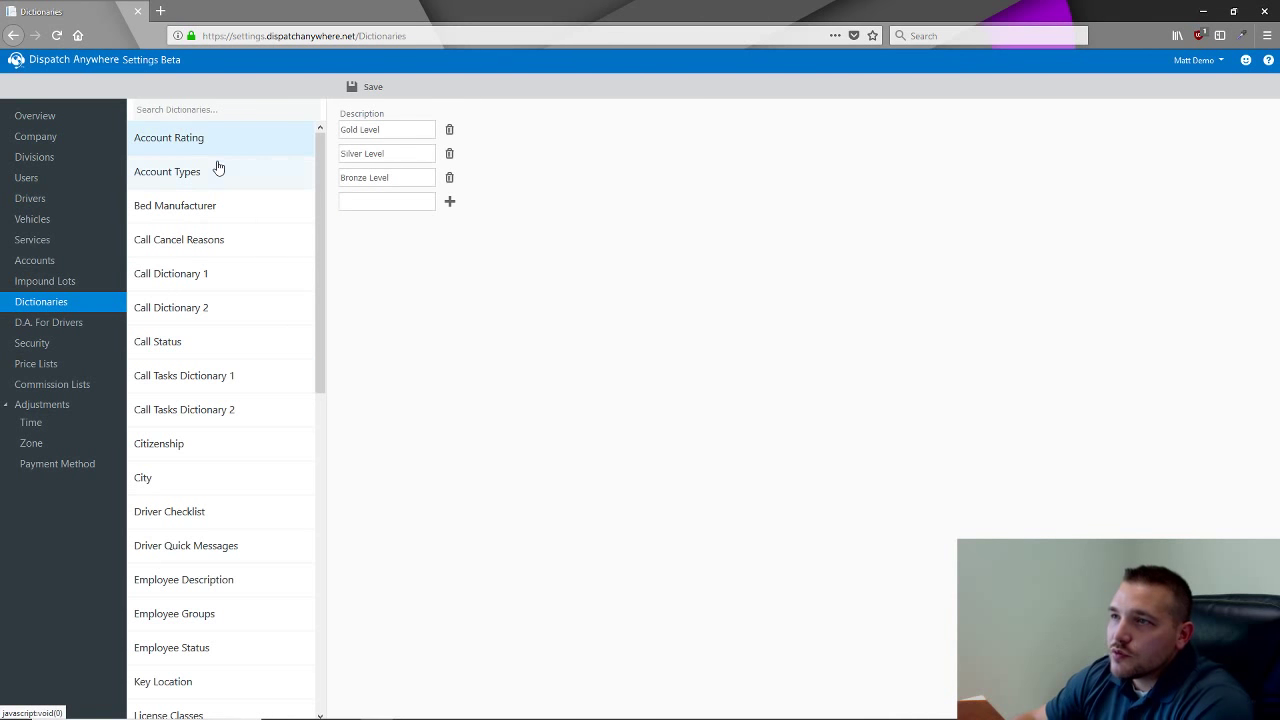
Review the Account Types and Report Categories entries, scrolling to the bottom of the dictionary list.
left_click(218, 168)
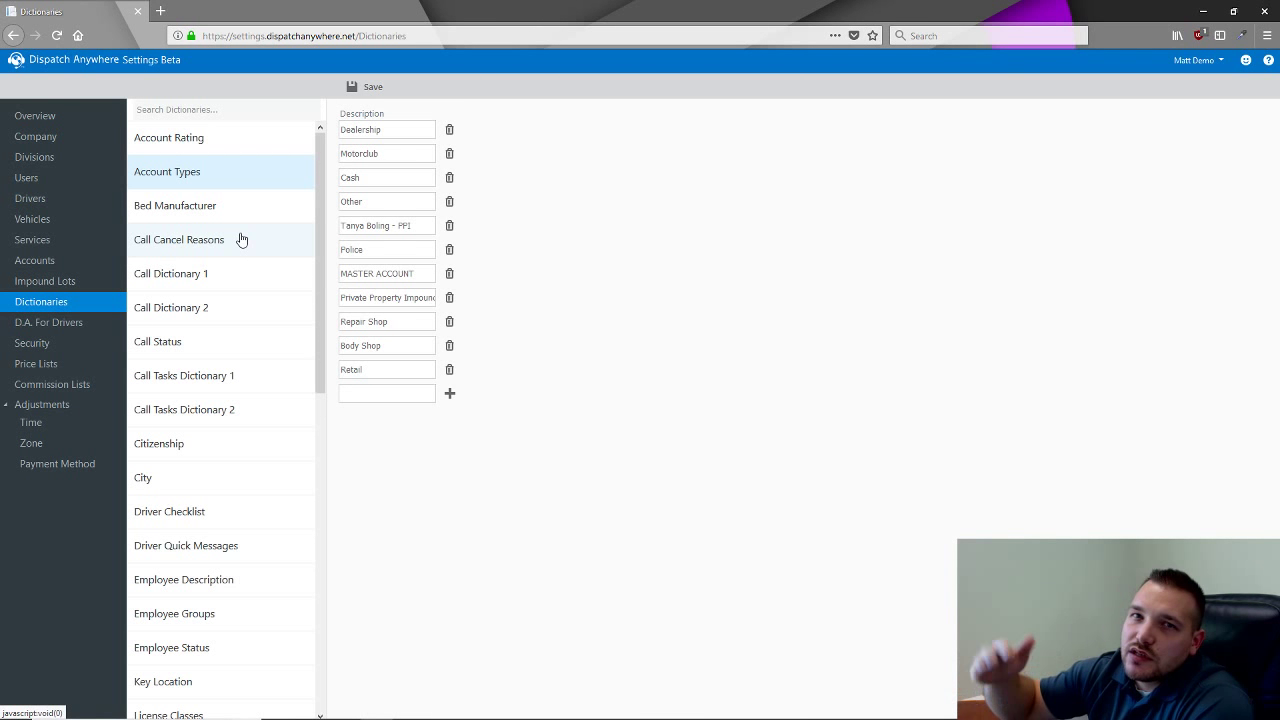
scroll(241, 240, "down", 4)
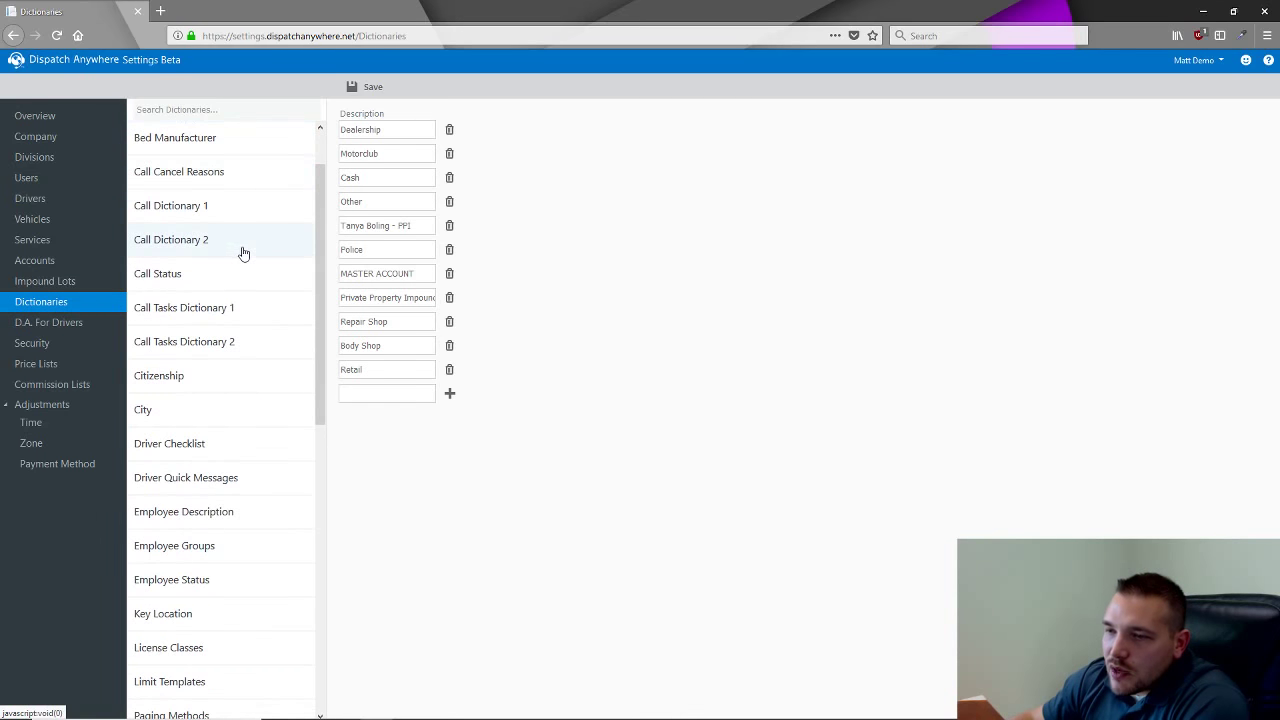
scroll(243, 255, "down", 4)
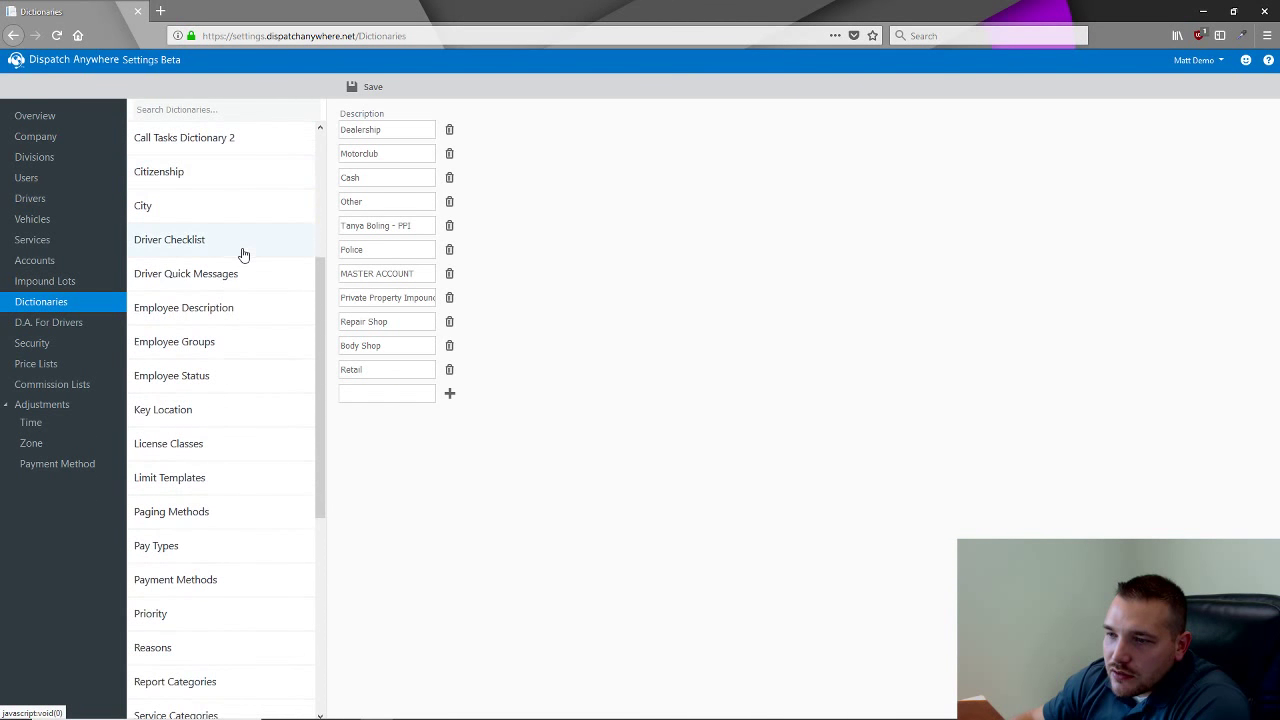
scroll(243, 258, "down", 3)
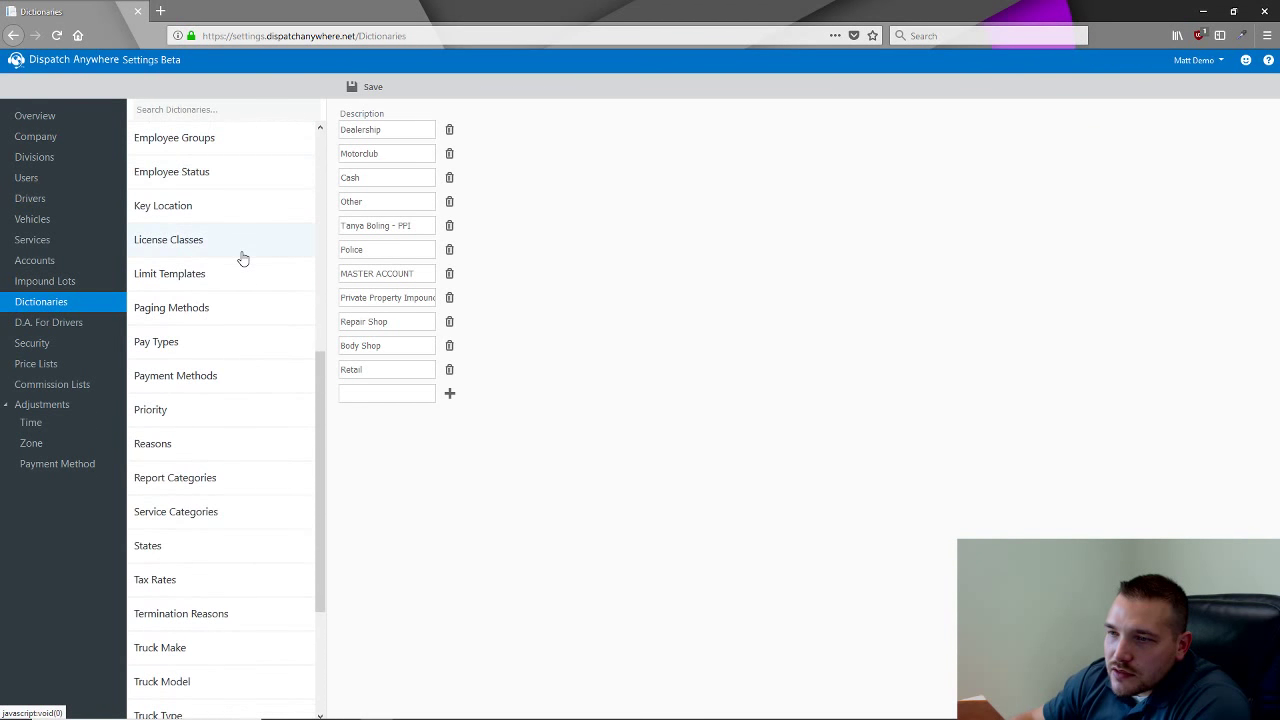
left_click(263, 409)
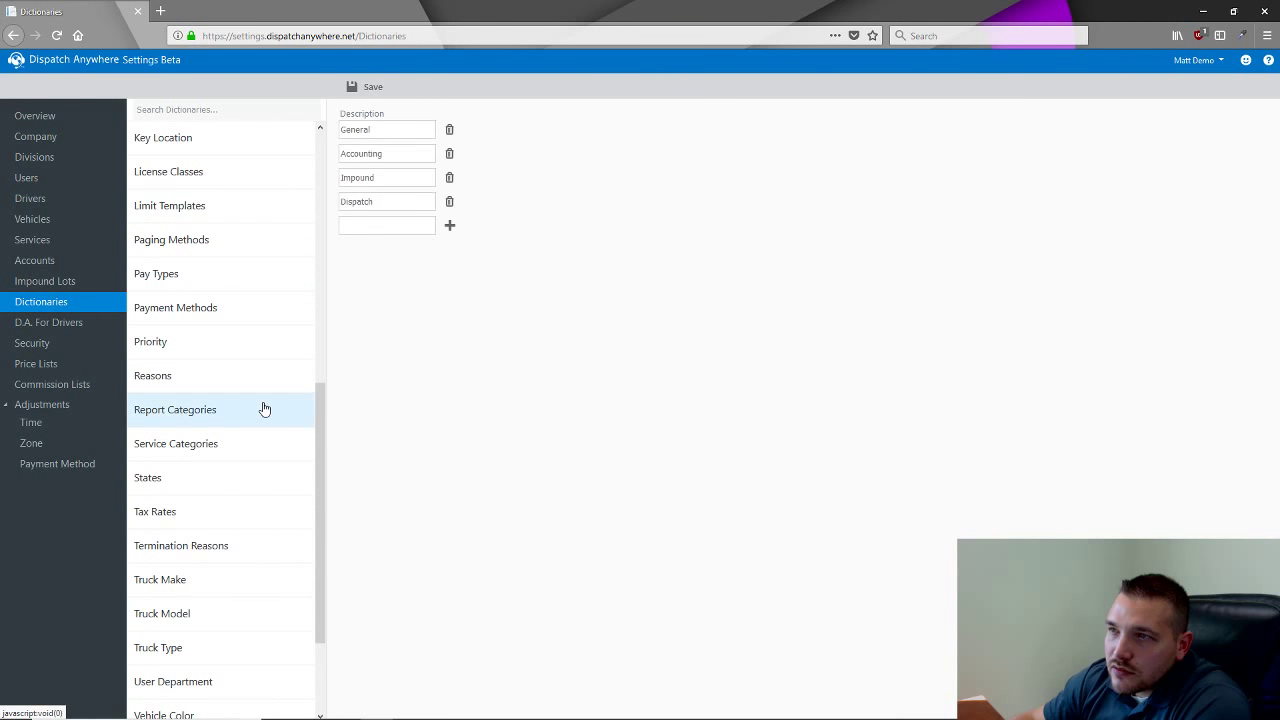
scroll(259, 379, "down", 1)
scroll(260, 380, "down", 2)
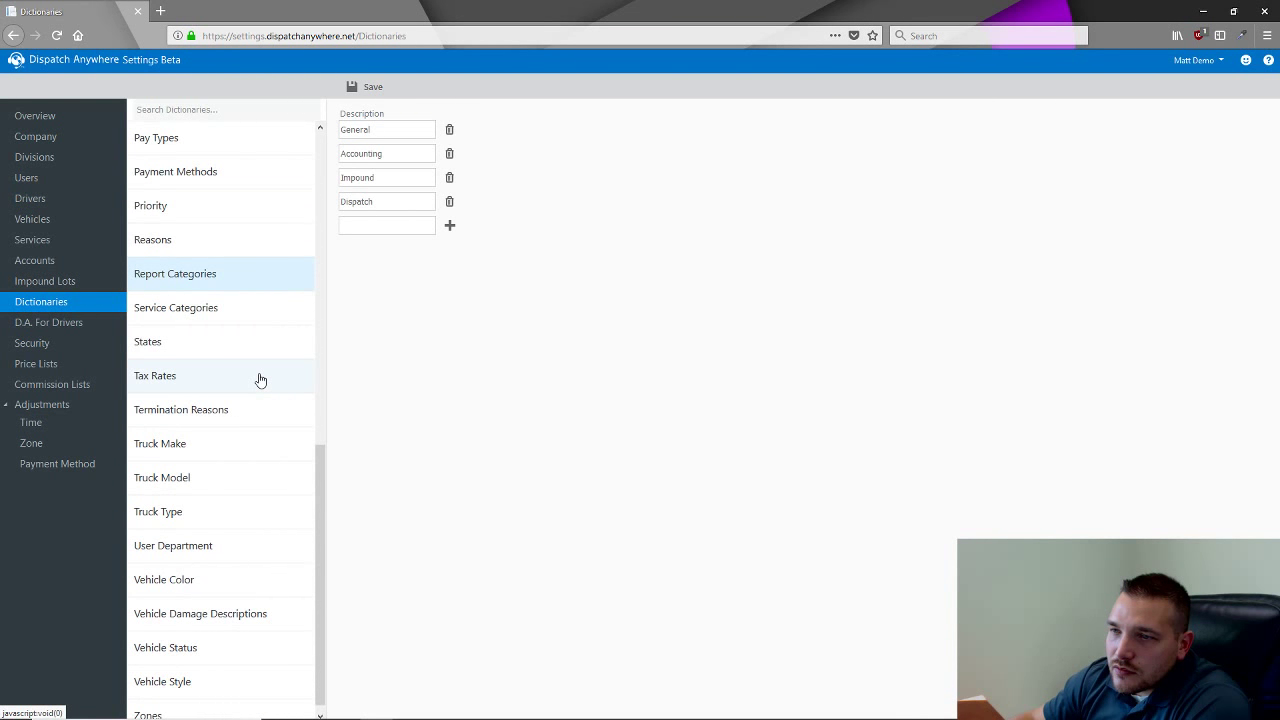
scroll(260, 380, "down", 1)
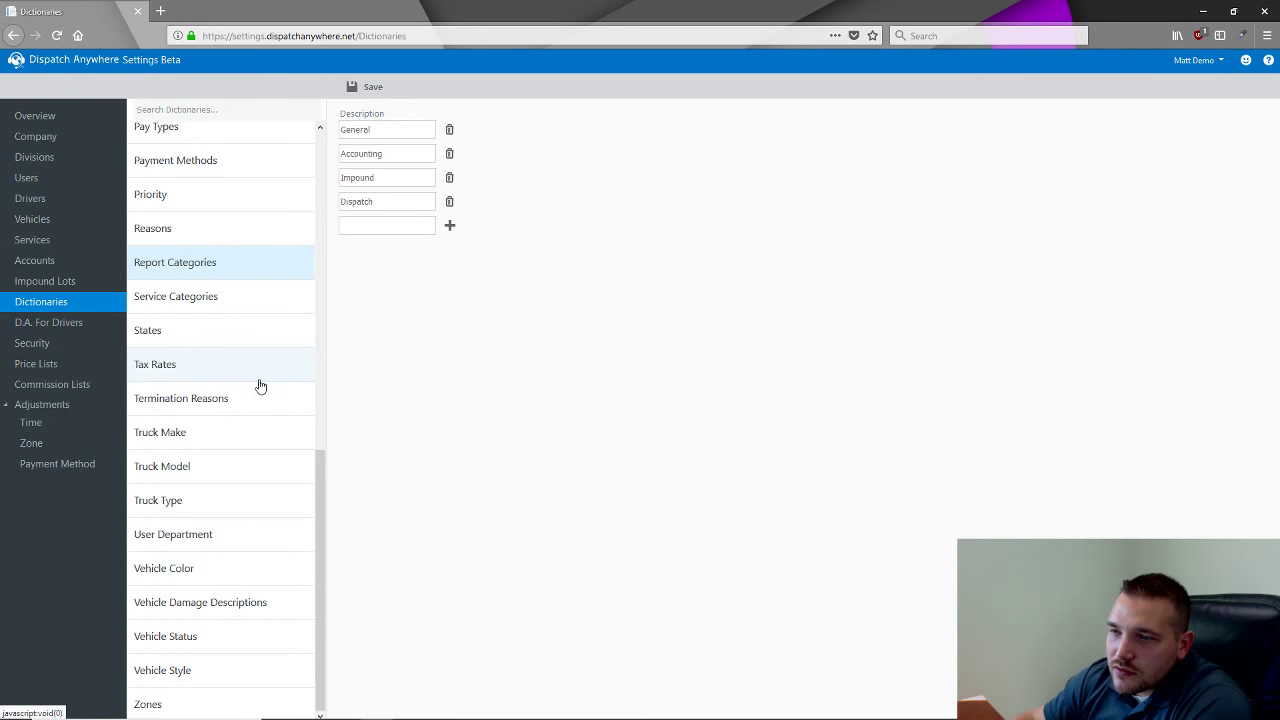
Open Vehicle Damage Descriptions and click into the Dent and Scratch entries.
left_click(163, 612)
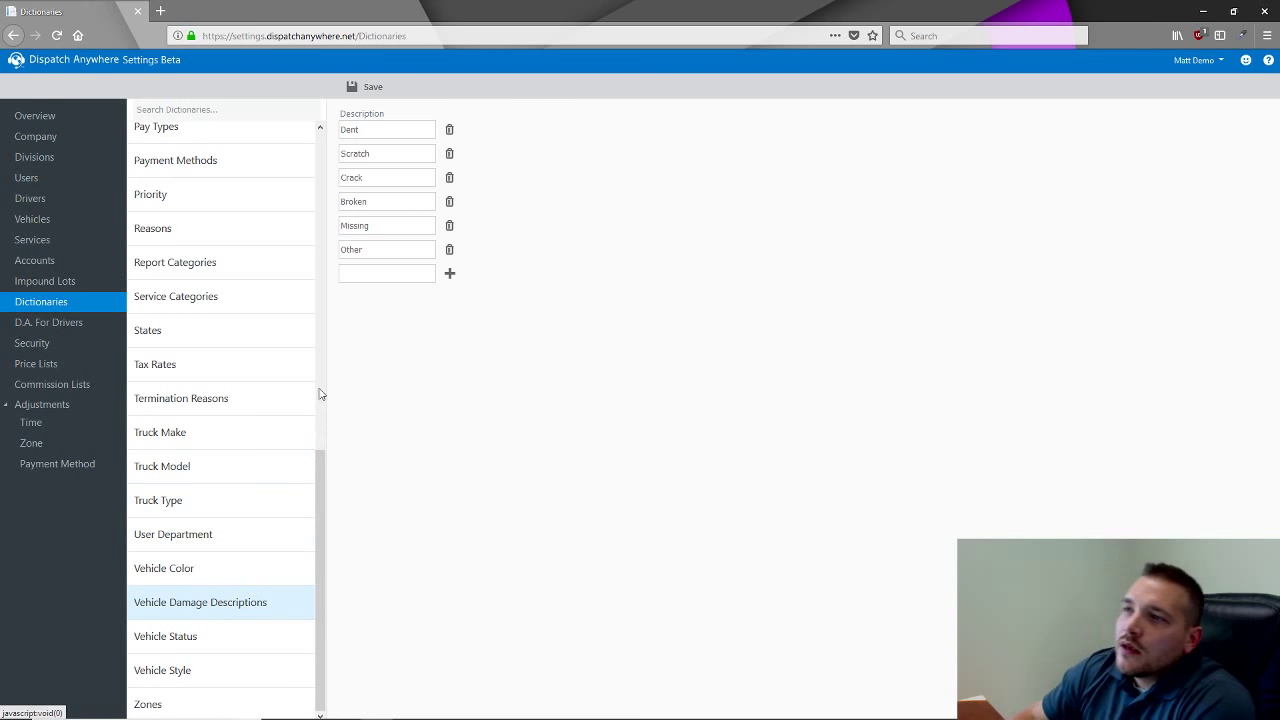
left_click(378, 137)
left_click(380, 160)
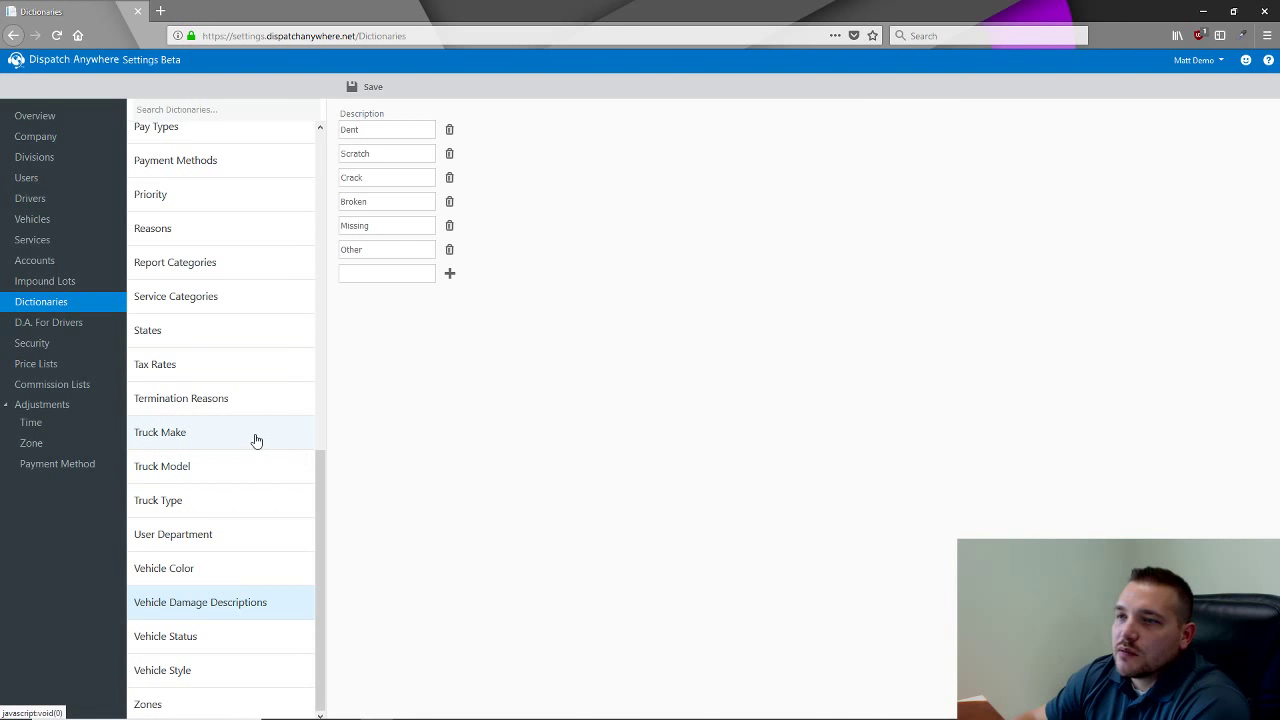
left_click(73, 331)
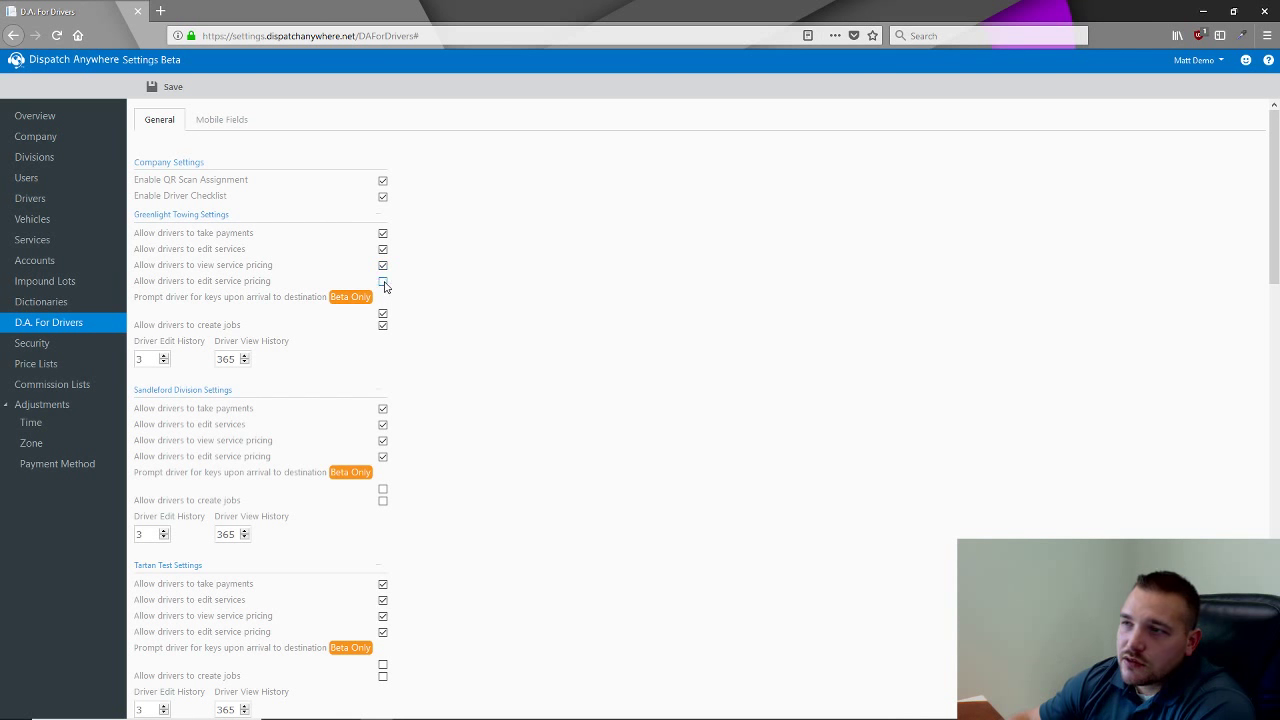
Set Greenlight Towing drivers to edit service pricing but not edit services.
left_click(382, 265)
left_click(382, 313)
left_click(382, 325)
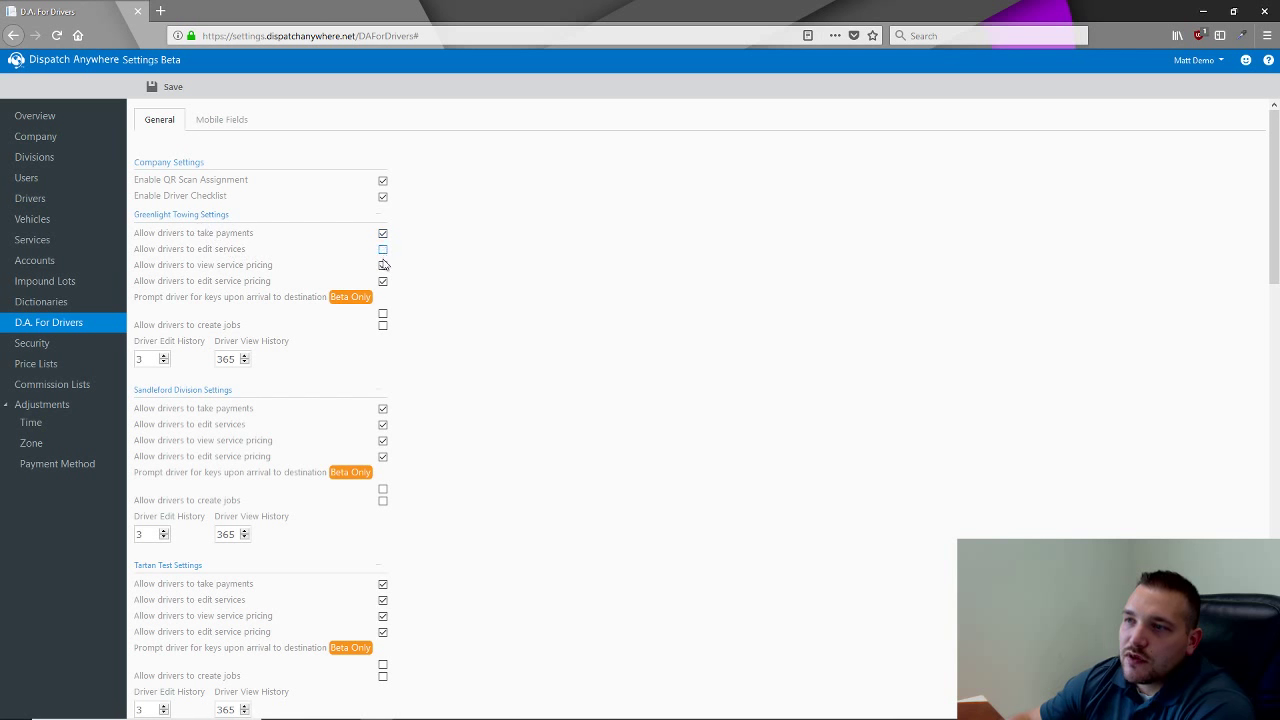
Bar Greenlight drivers from editing services and viewing or editing pricing; keep keys prompt off, allow creating jobs.
left_click(382, 281)
left_click(382, 249)
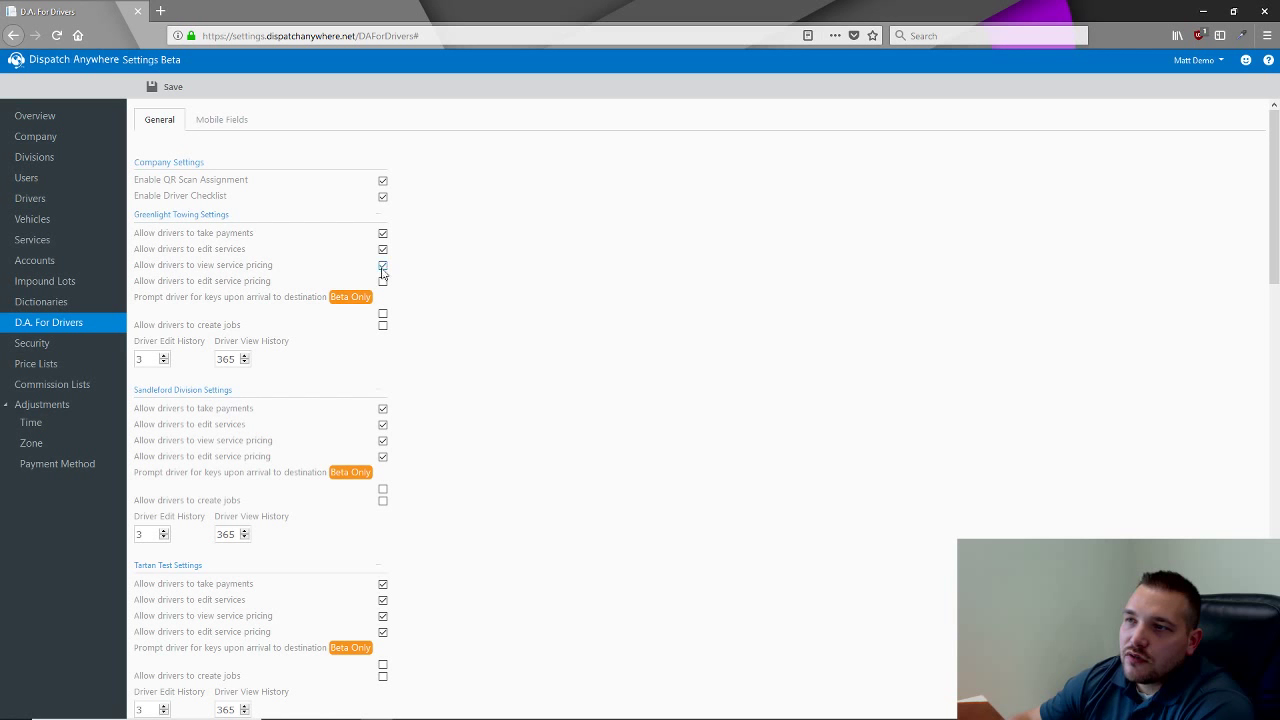
left_click(382, 281)
left_click(382, 281)
left_click(382, 265)
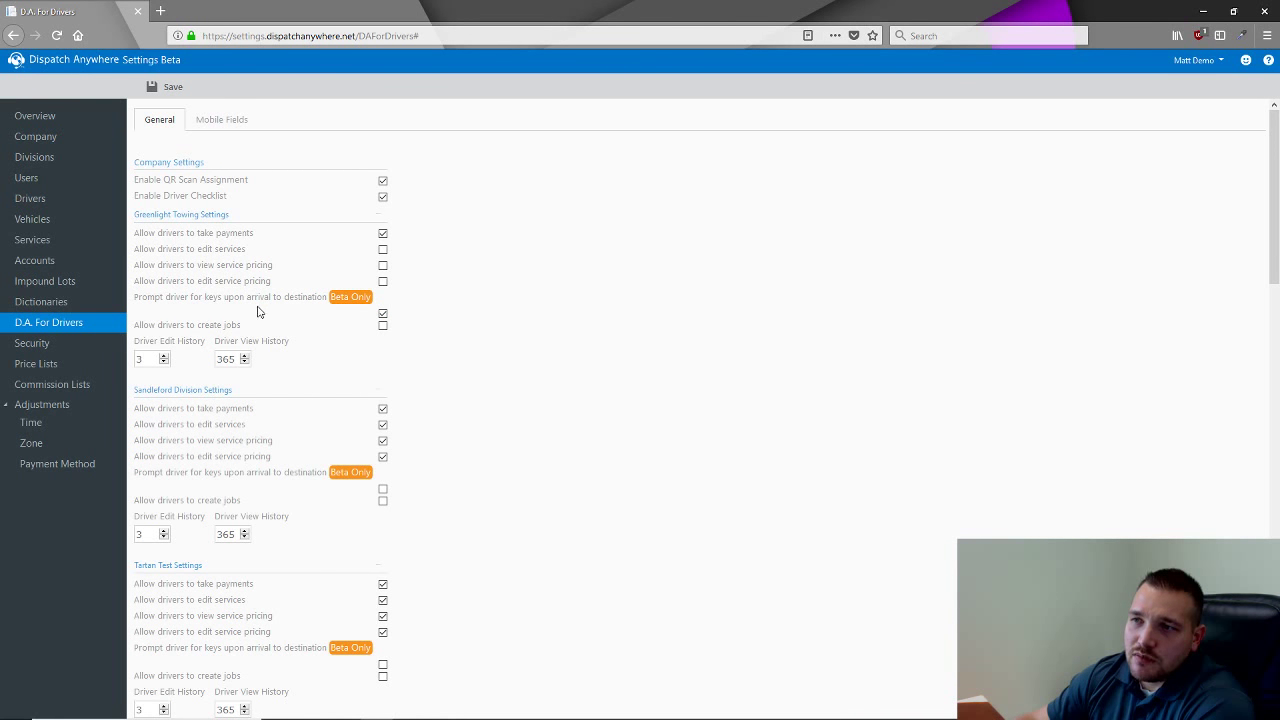
left_click(382, 313)
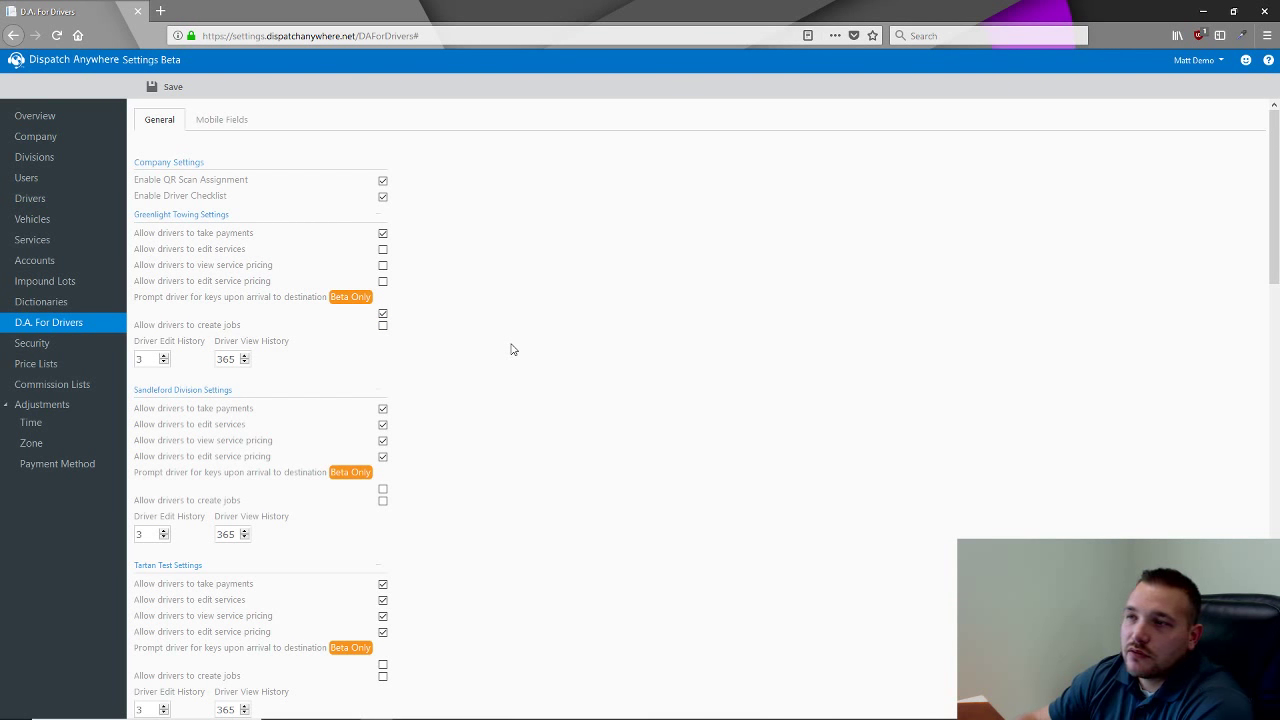
left_click(382, 314)
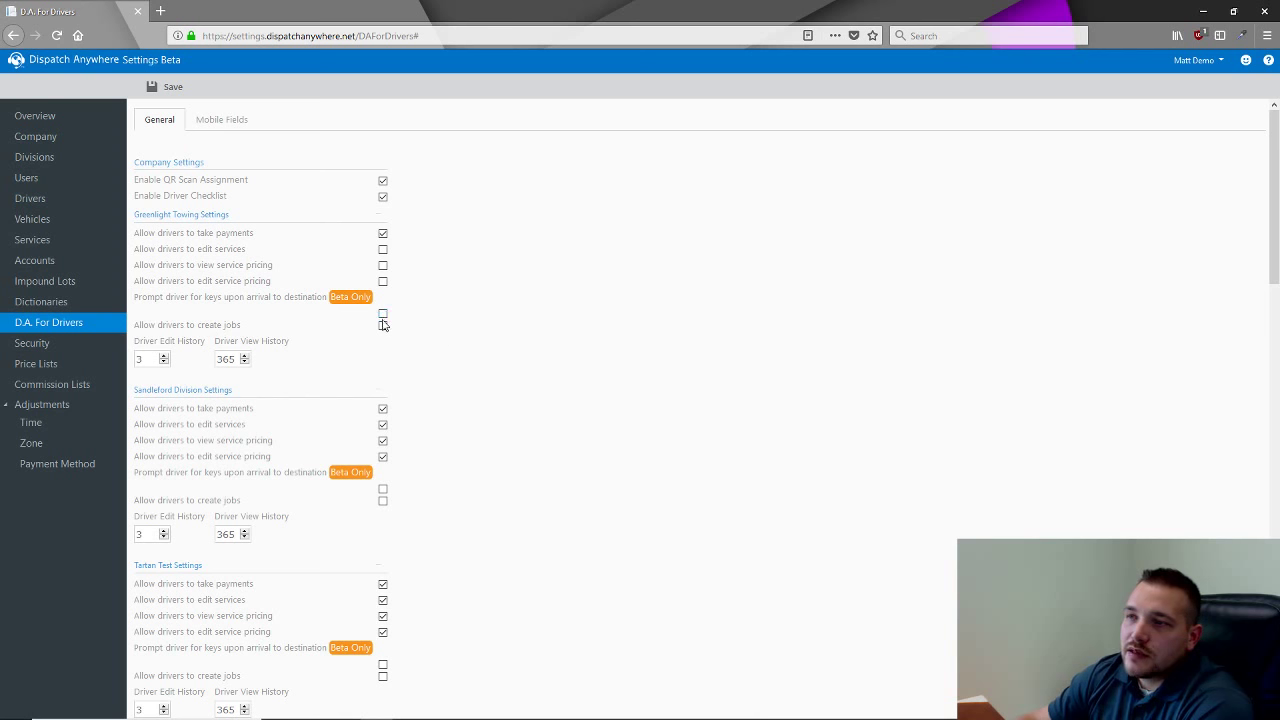
left_click(383, 325)
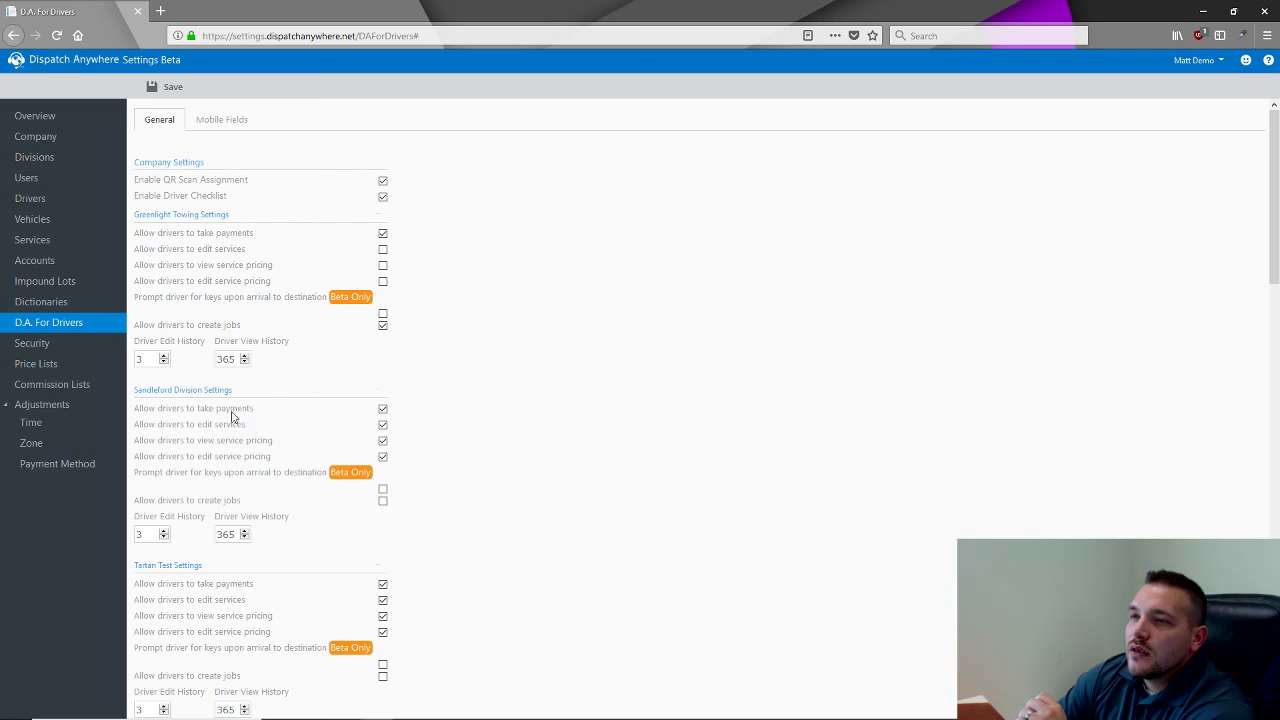
Change Greenlight Towing's Driver View History from 365 to 14, then 60, and finally 1.
left_click(140, 358)
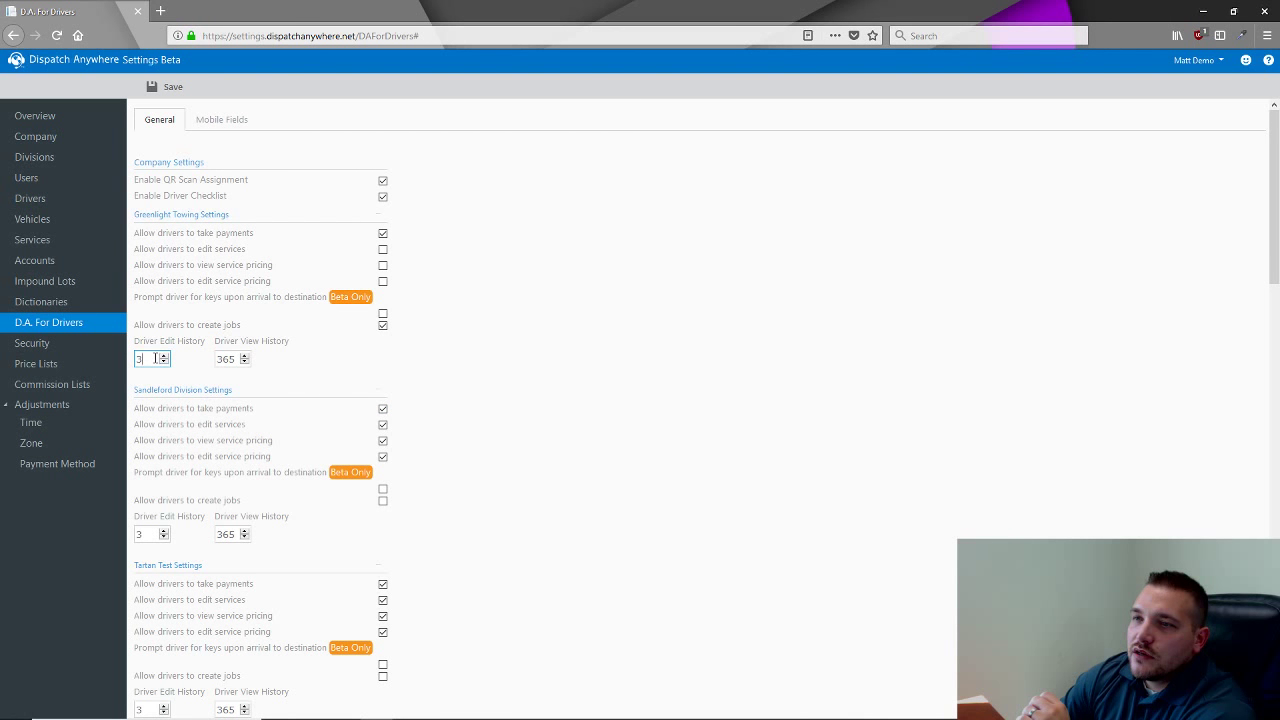
key("Tab")
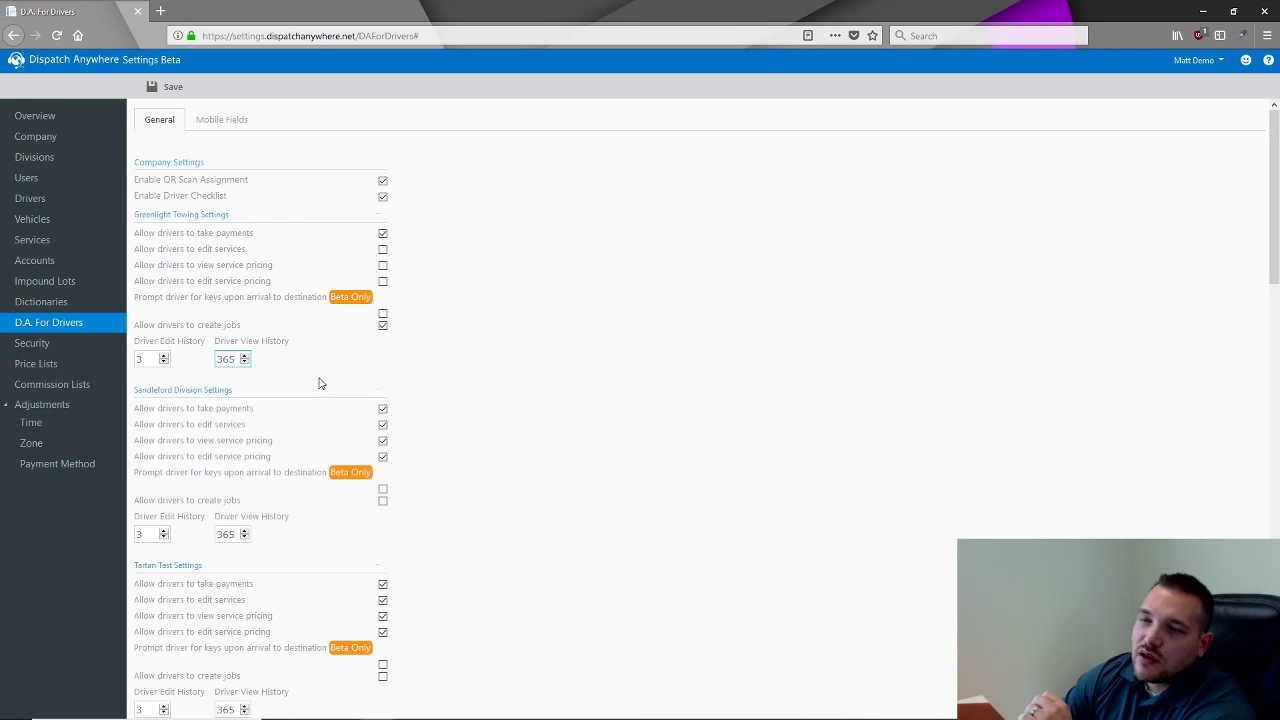
left_click(148, 359)
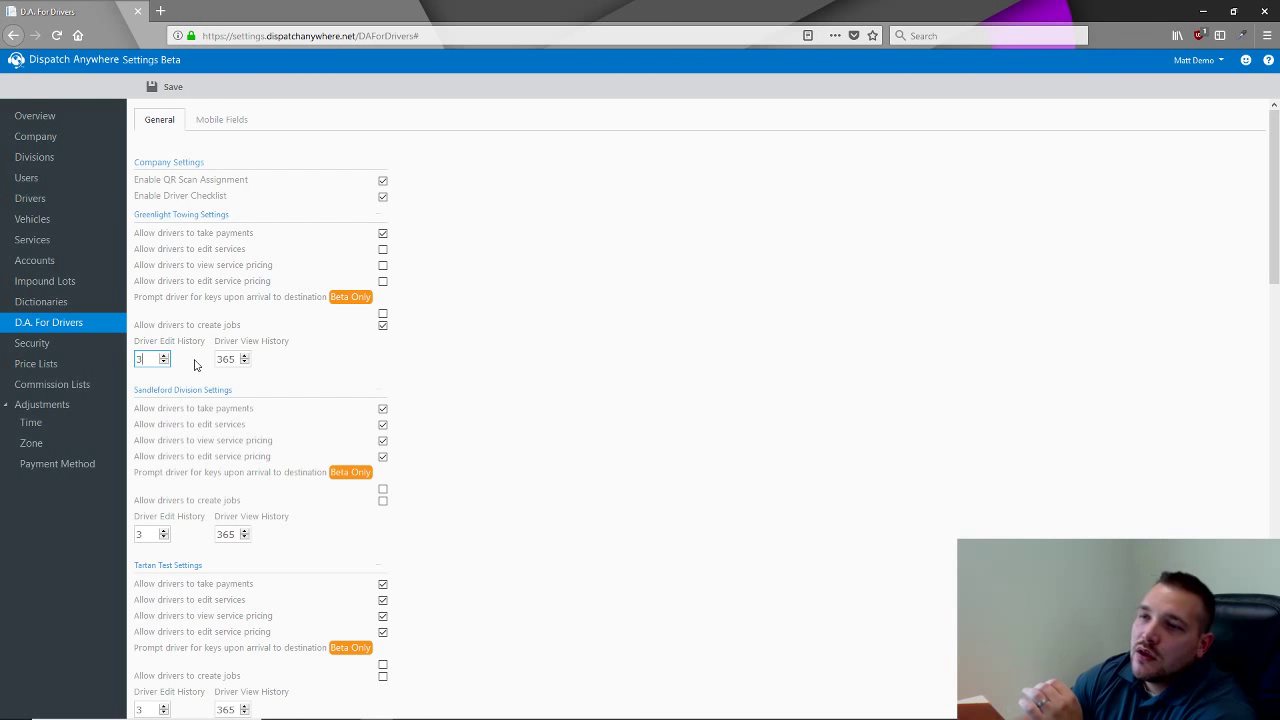
left_click(221, 358)
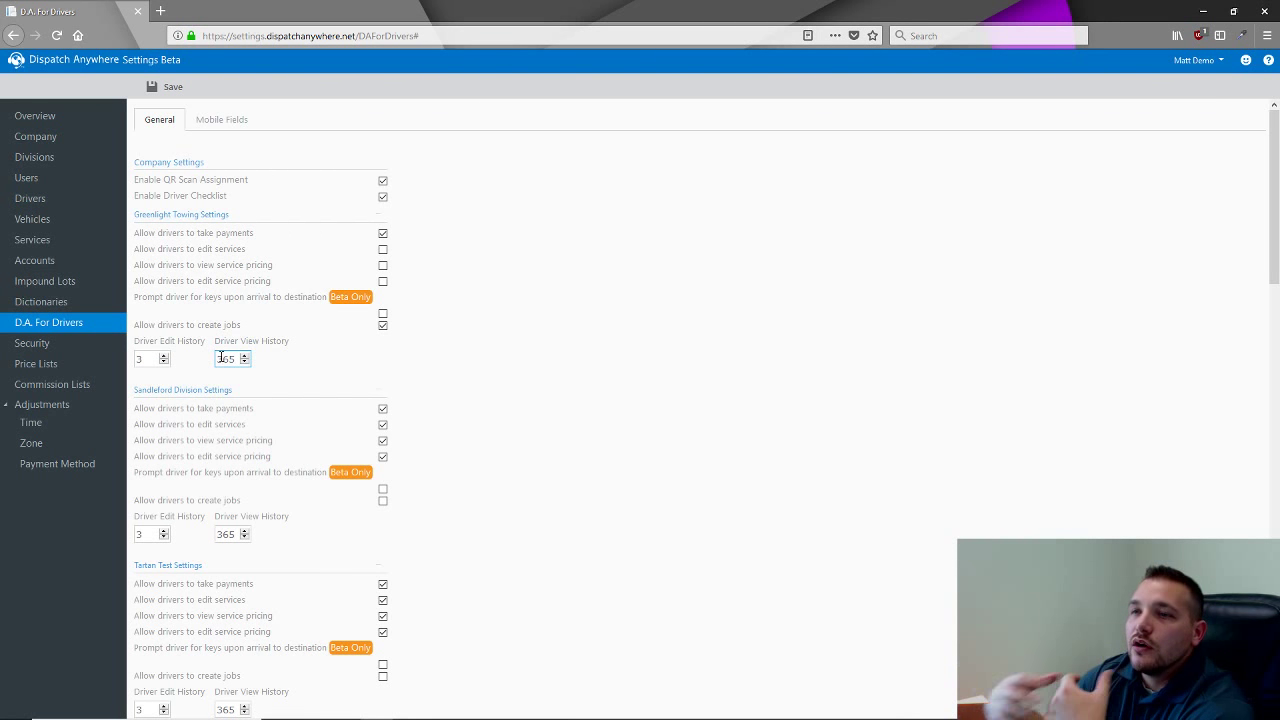
left_click_drag(233, 358, 197, 353)
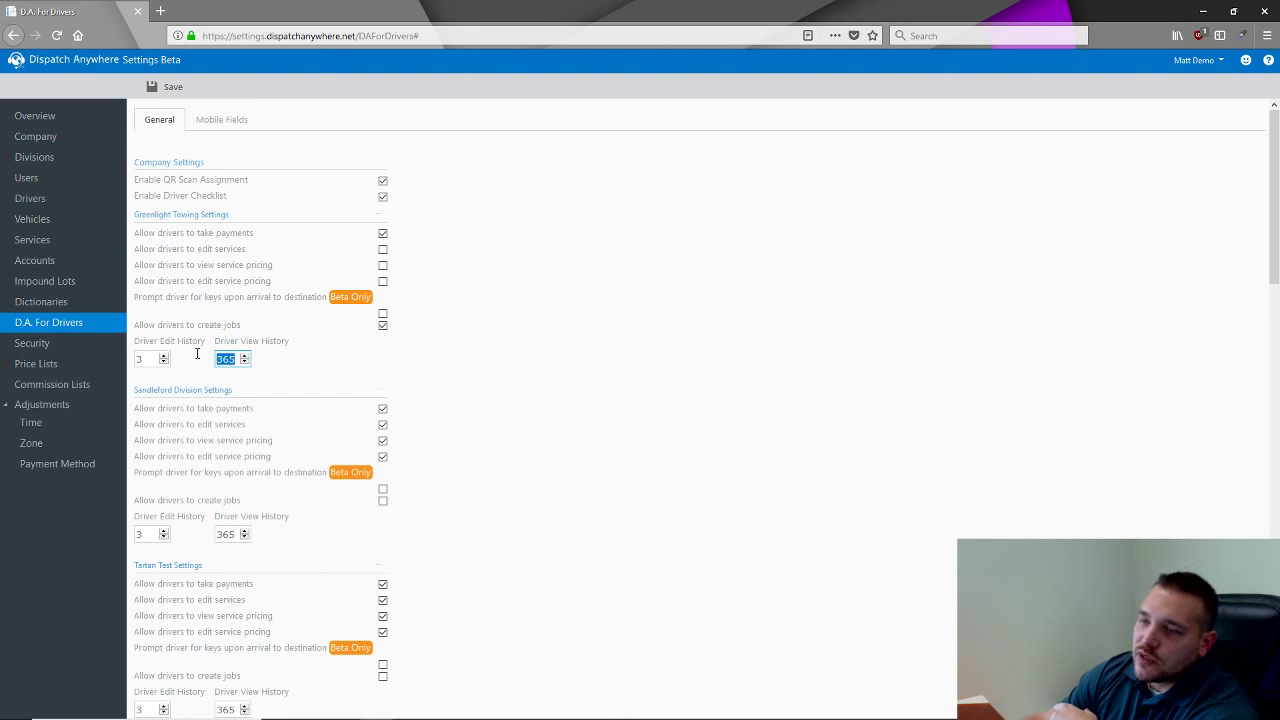
type("14")
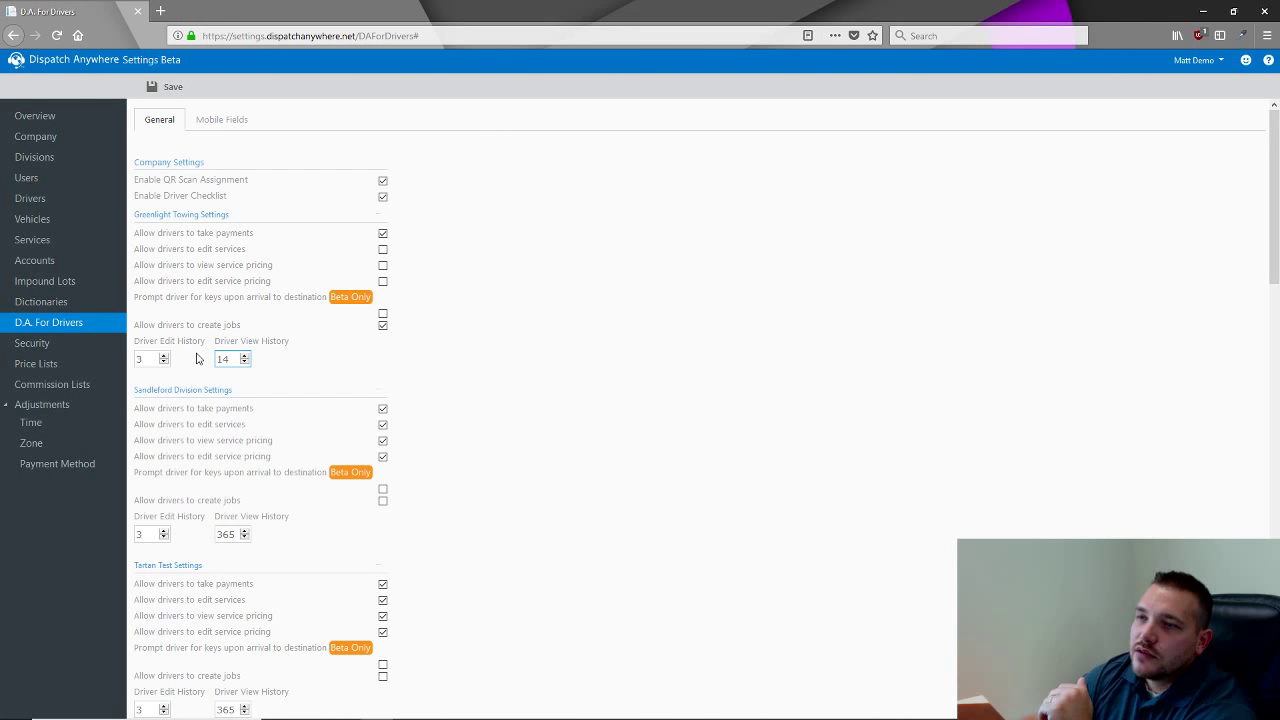
left_click_drag(243, 360, 197, 353)
type("60")
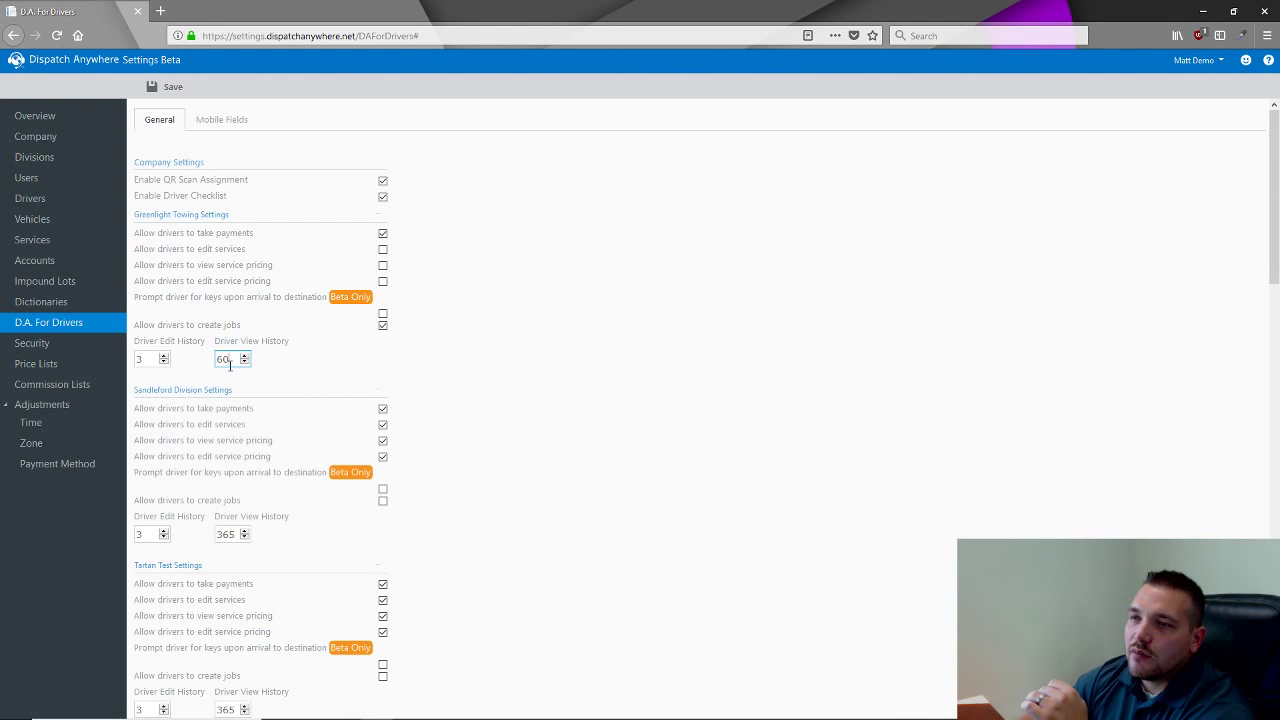
left_click_drag(230, 359, 212, 360)
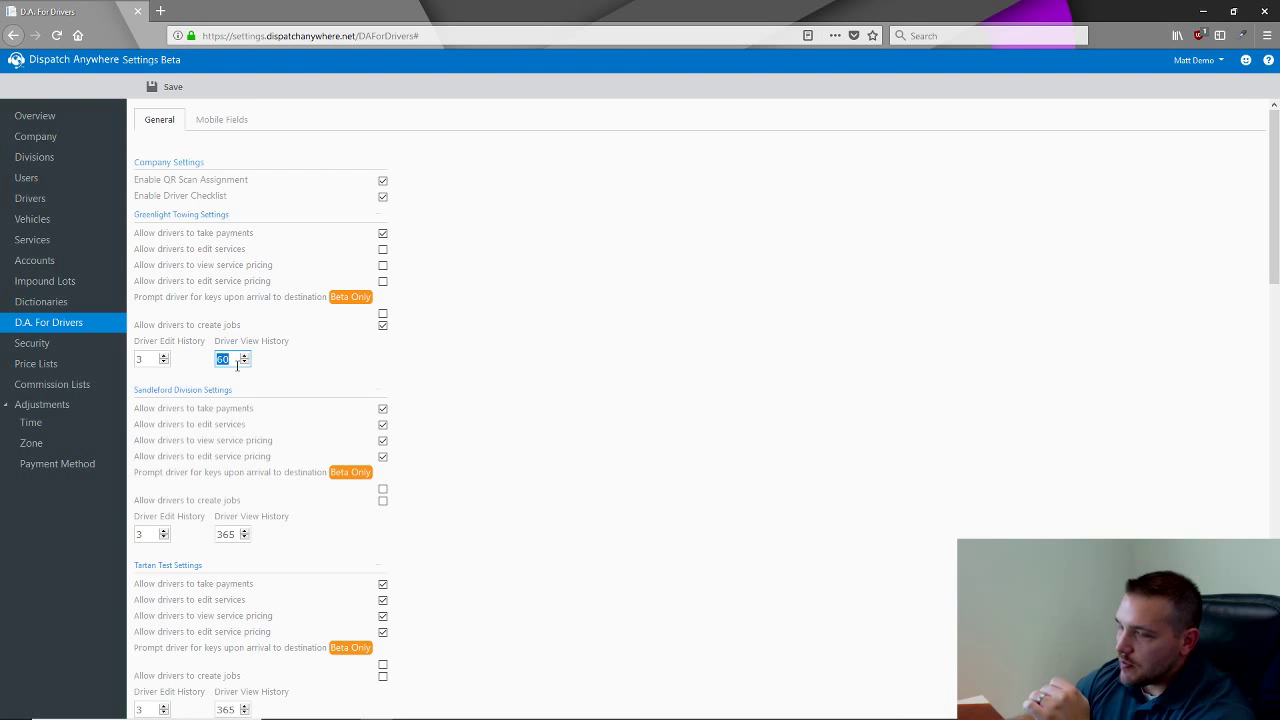
type("1")
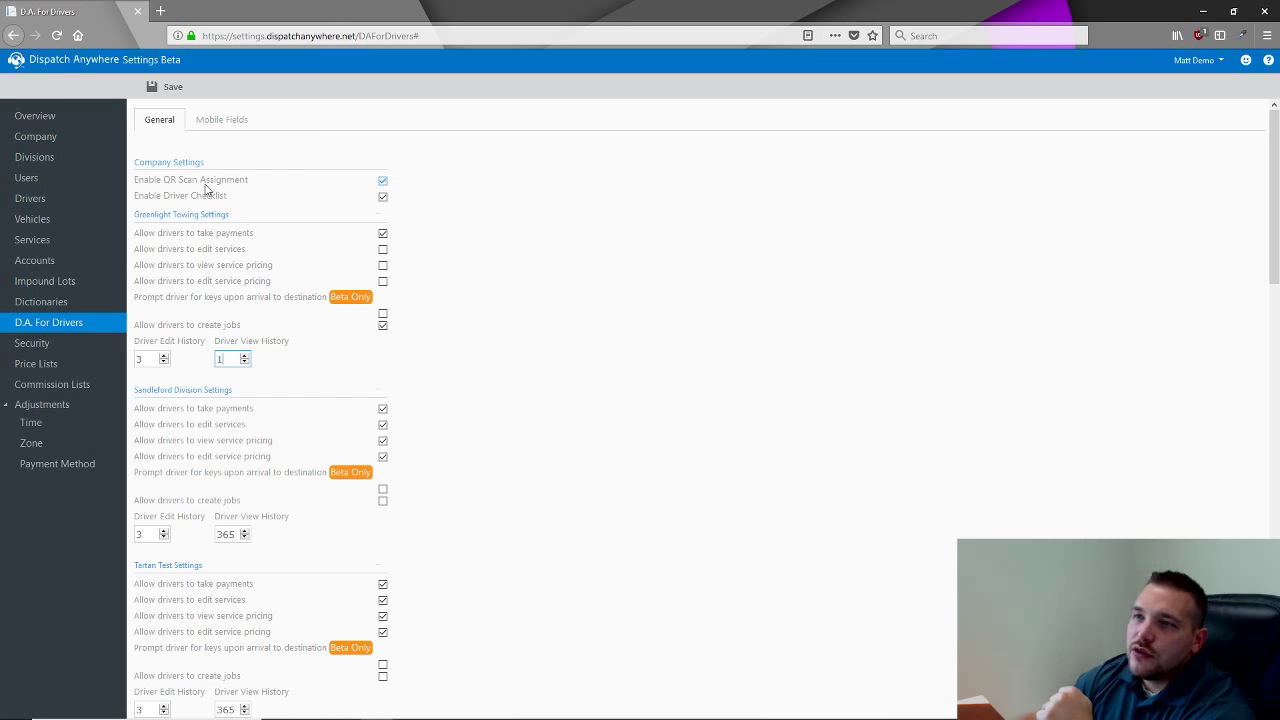
Run the Service Vehicle QR Codes administrative report to generate the vehicle labels.
mouse_move(476, 717)
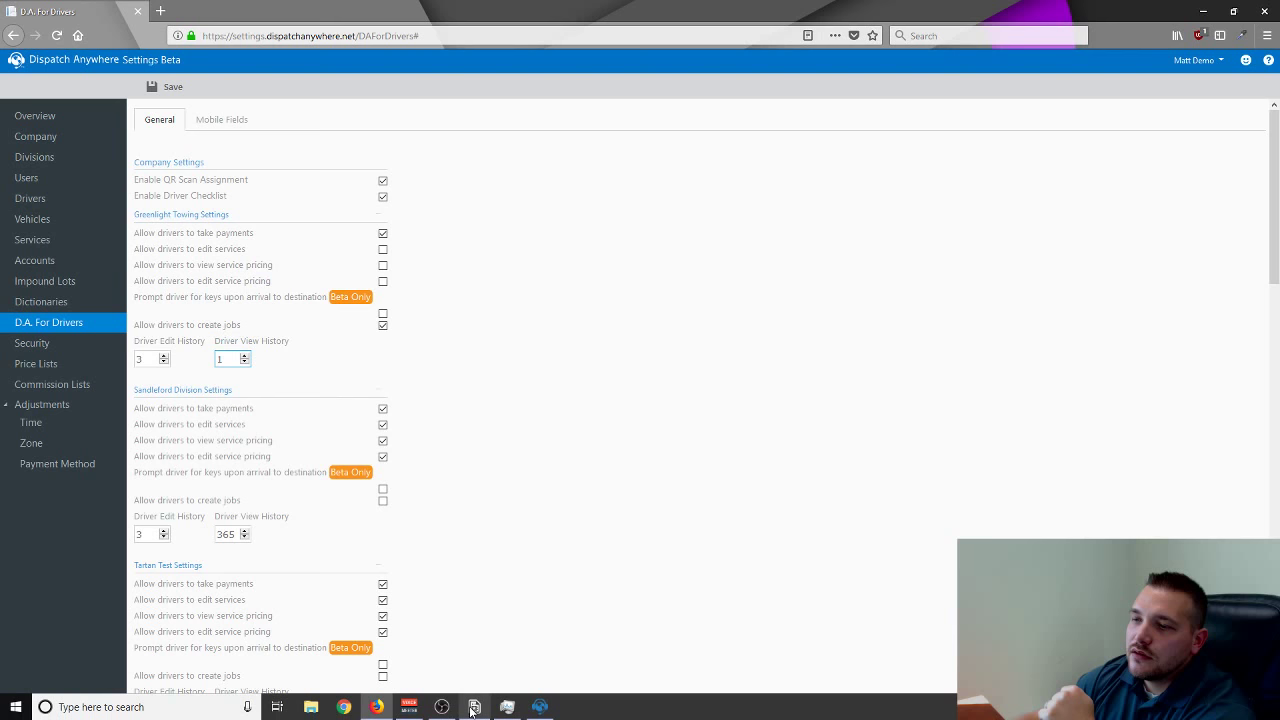
left_click(539, 708)
left_click(128, 52)
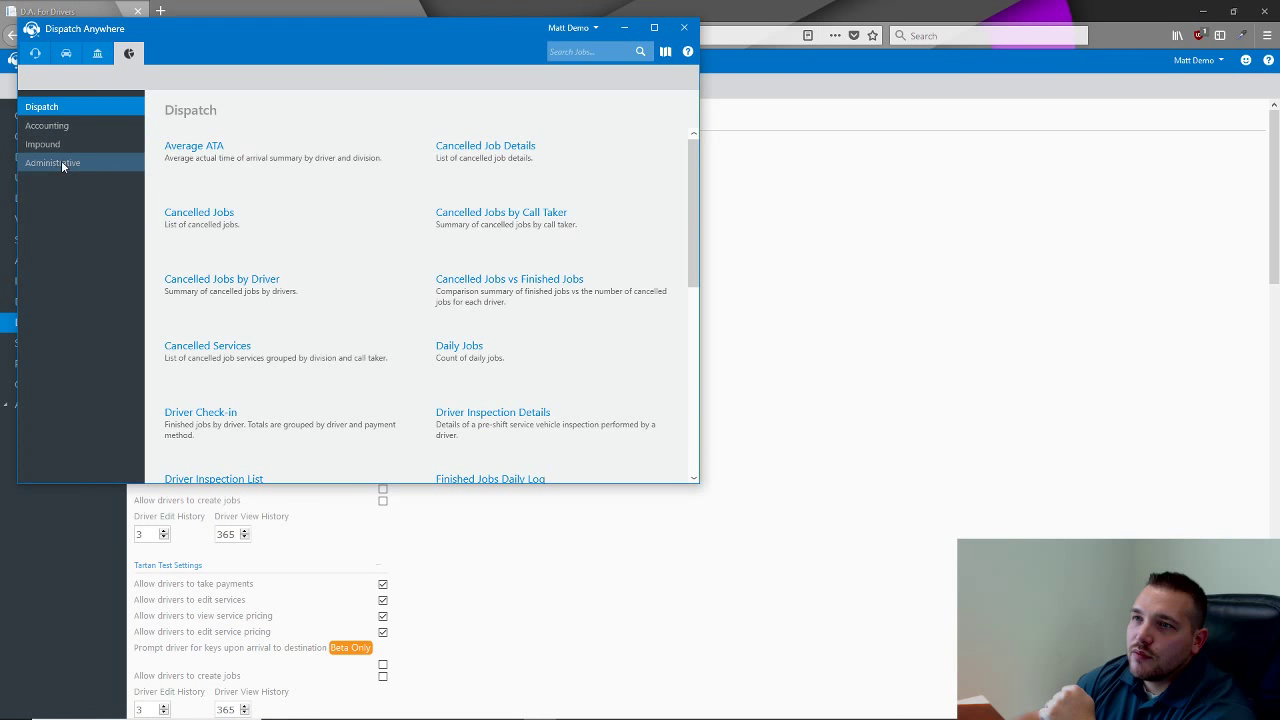
left_click(62, 163)
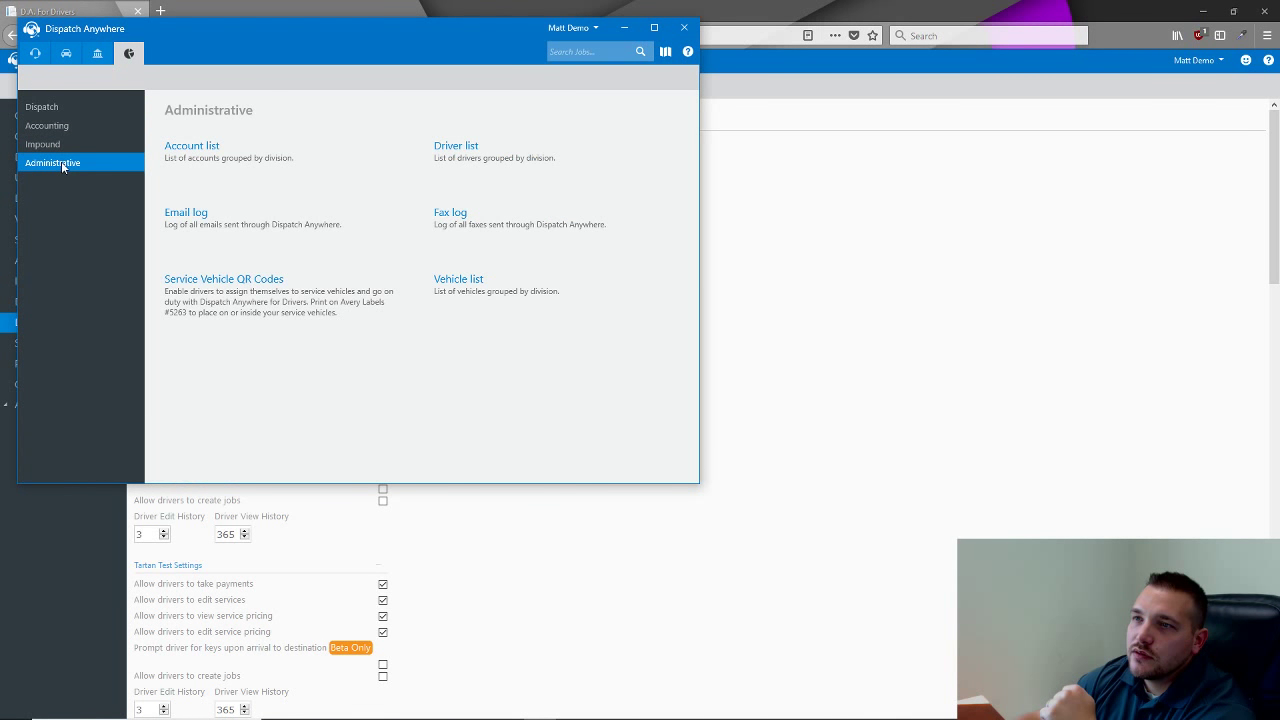
left_click(197, 284)
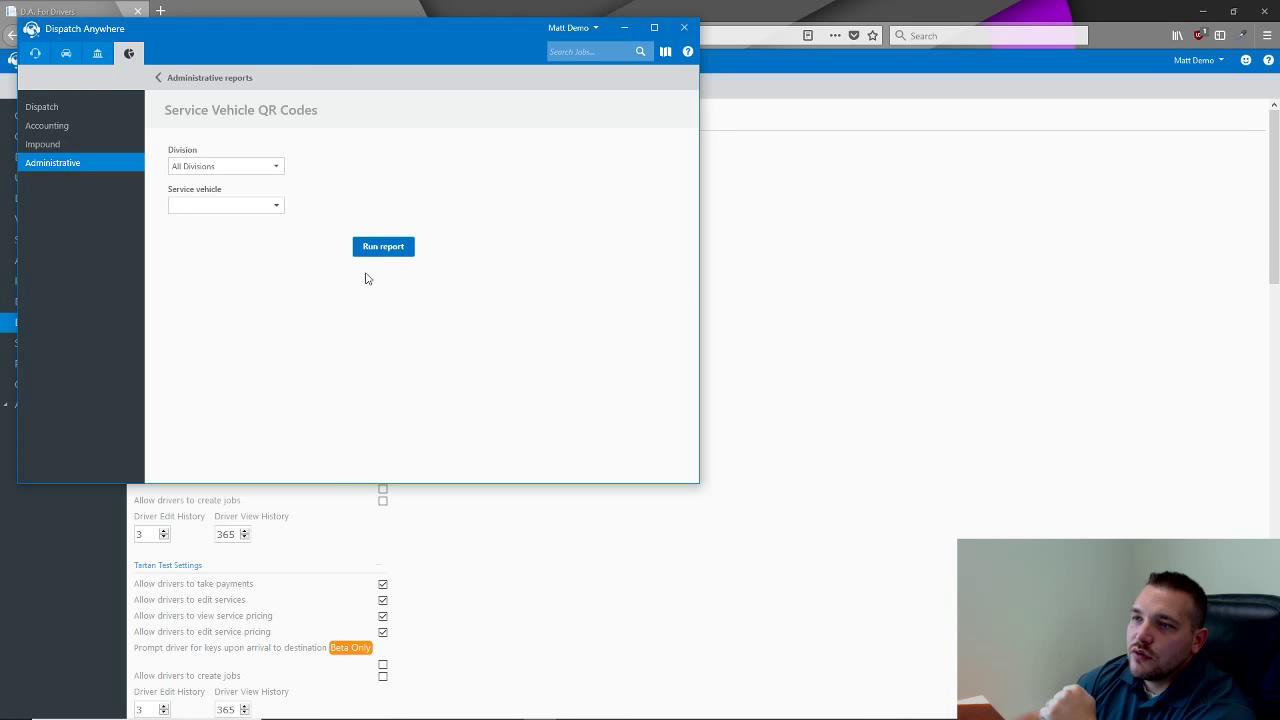
left_click(380, 247)
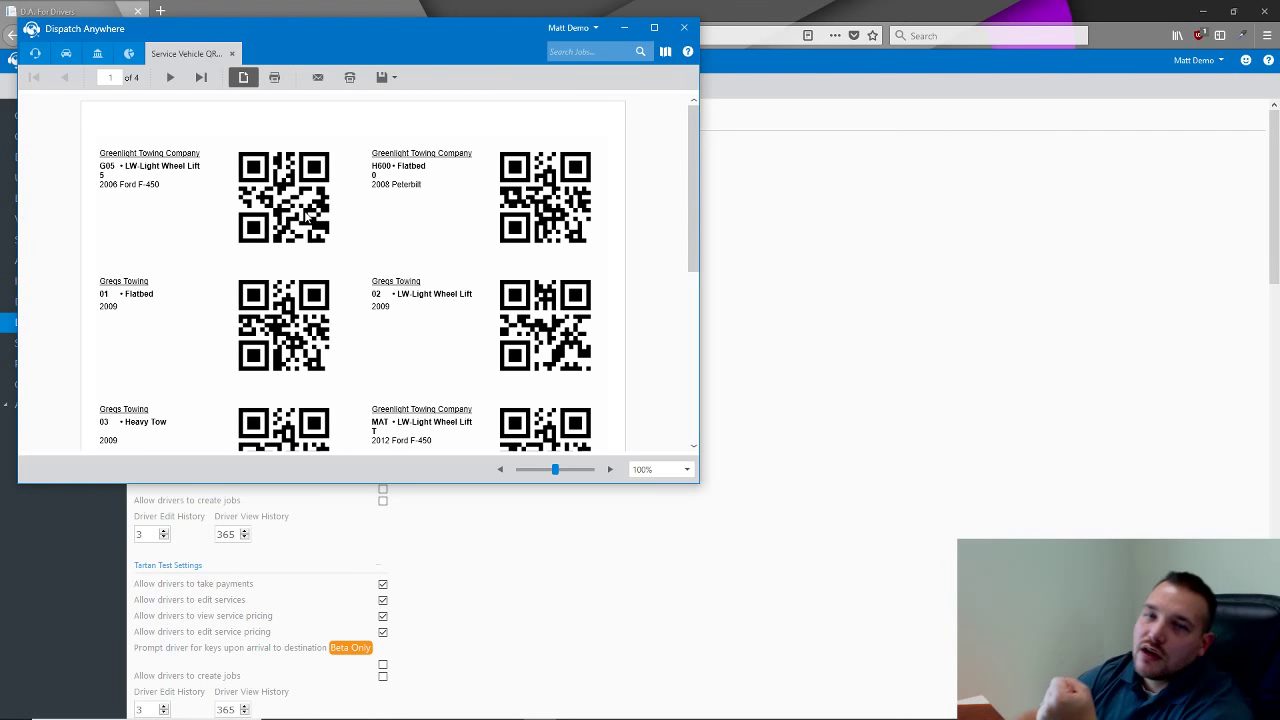
Compare the QR code labels with the driver settings, then close the report and return to the reports list.
left_click(790, 262)
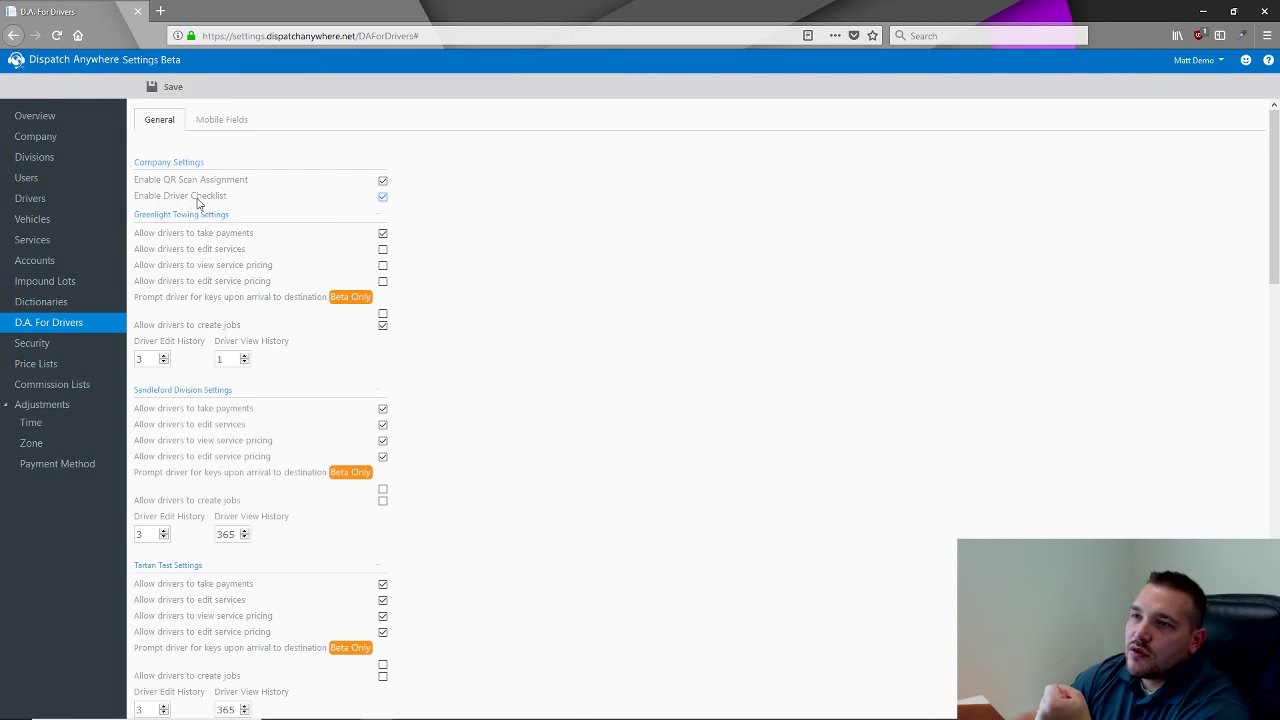
left_click(540, 708)
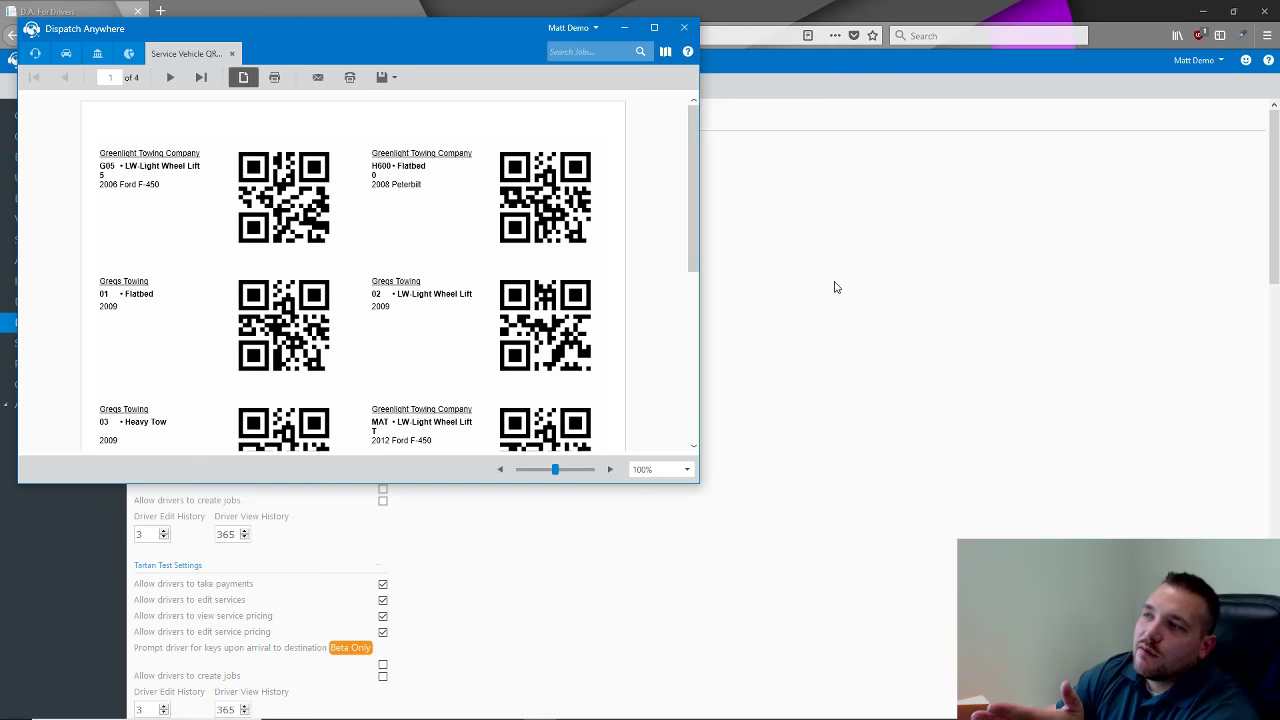
left_click(836, 287)
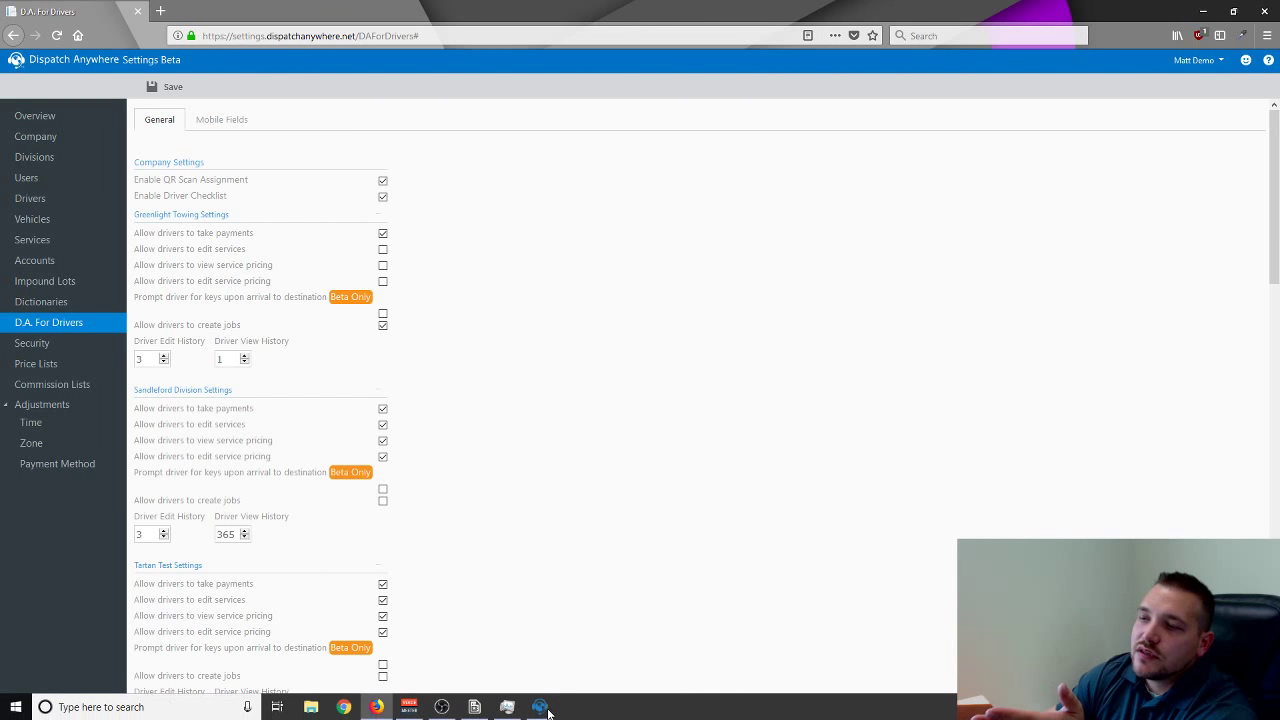
left_click(543, 707)
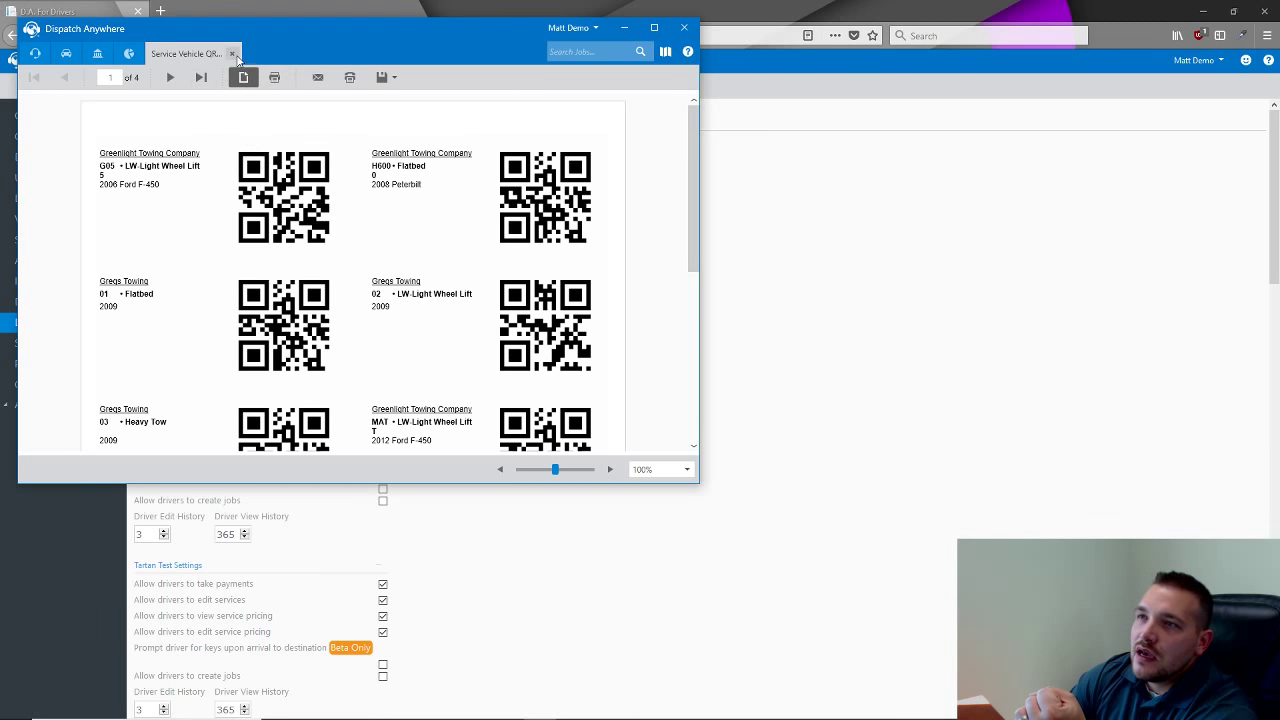
left_click(233, 54)
left_click(205, 79)
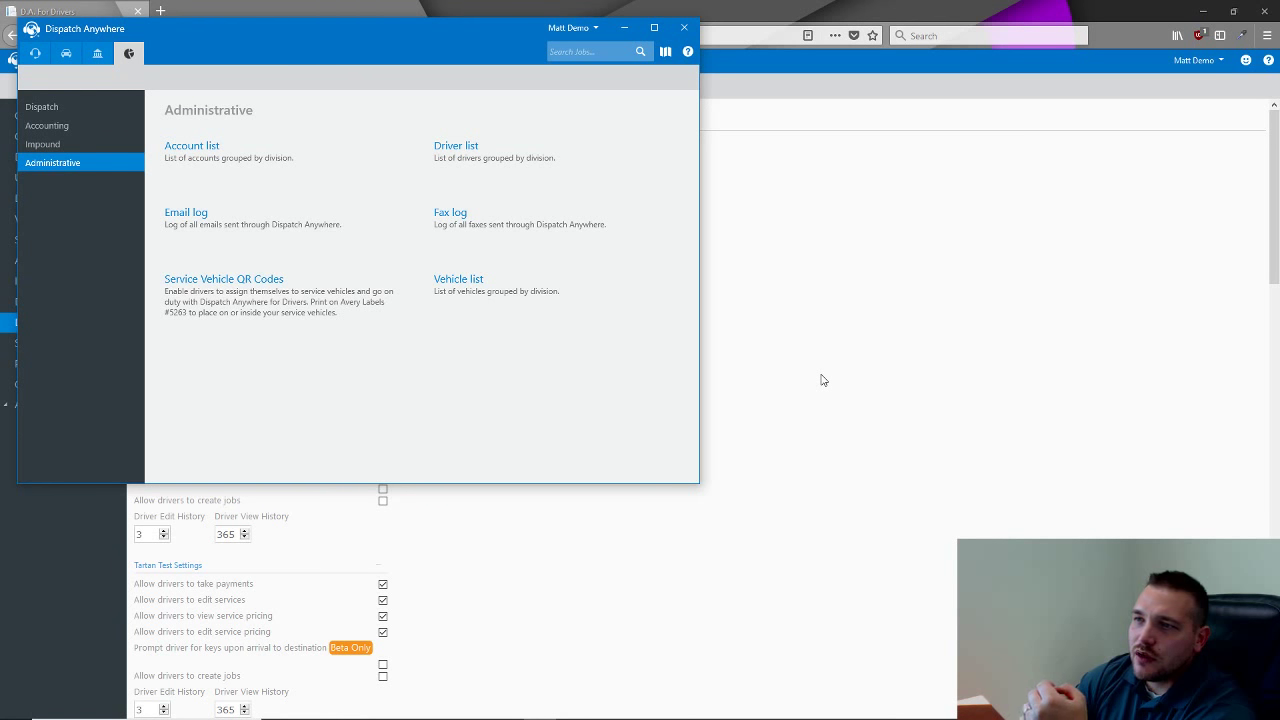
left_click(798, 351)
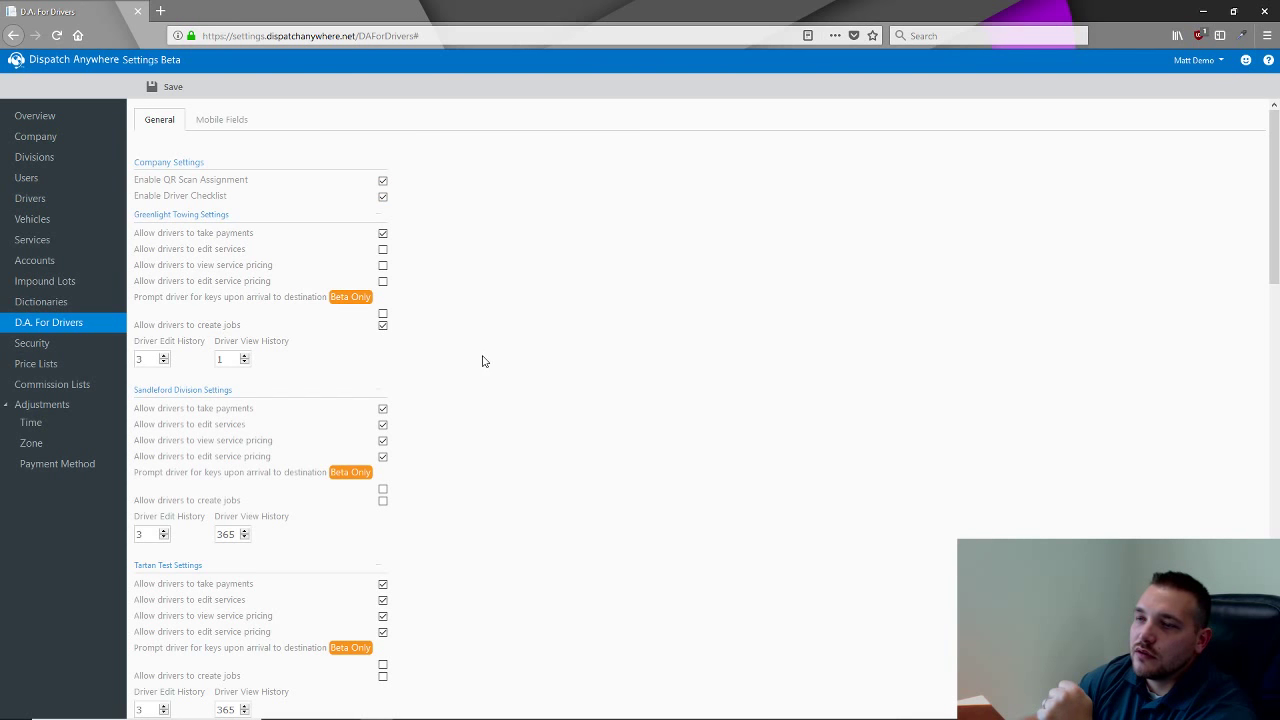
Scroll through the D.A. For Drivers settings and head to the Security page.
scroll(482, 361, "down", 15)
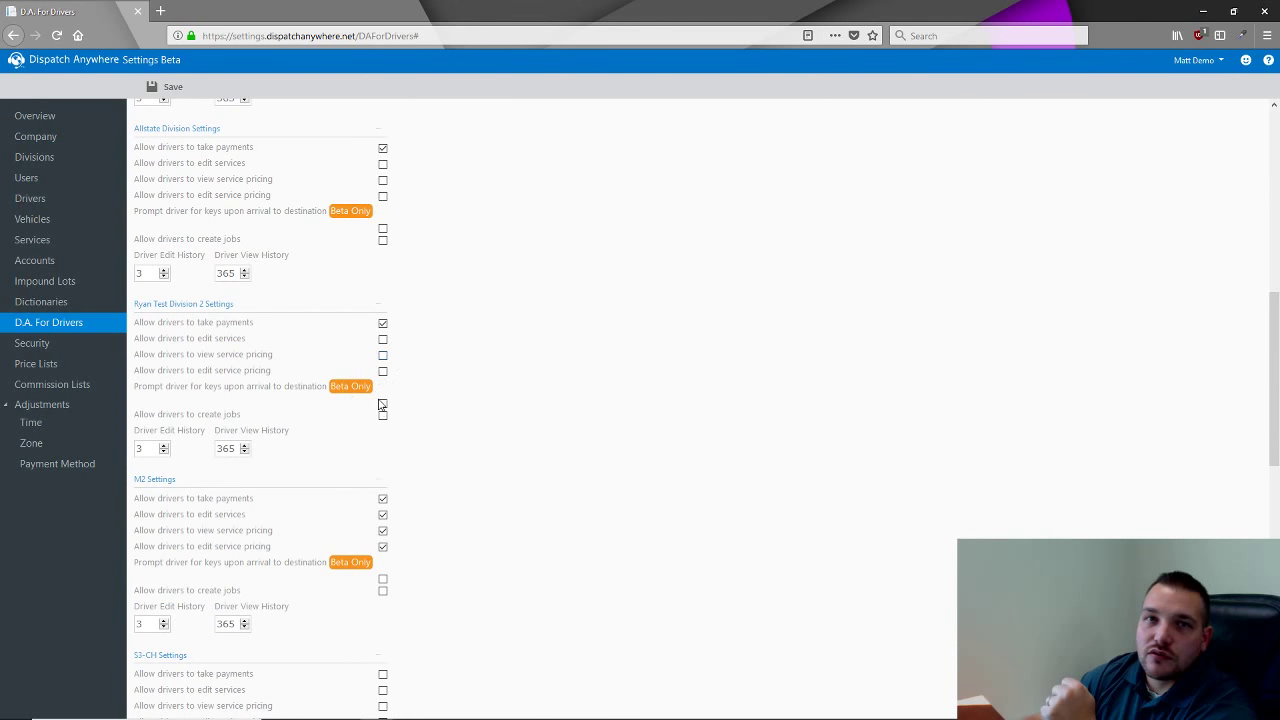
scroll(380, 415, "down", 5)
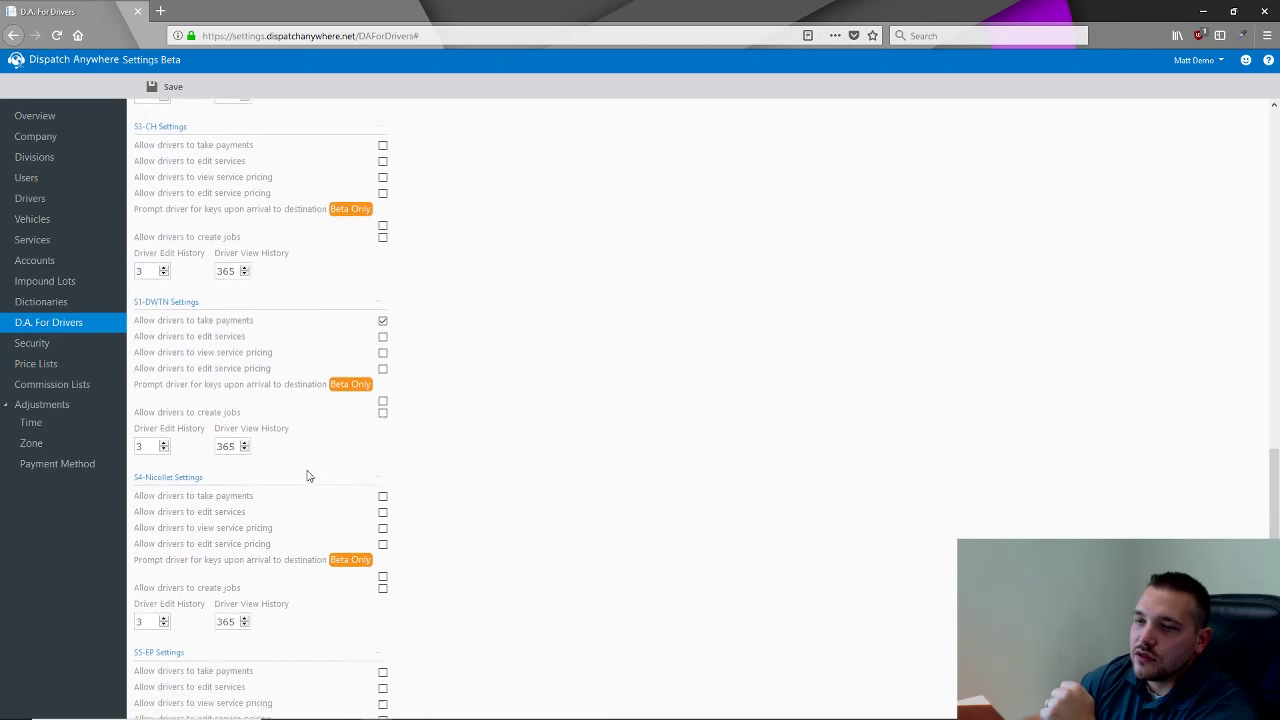
scroll(300, 440, "up", 3)
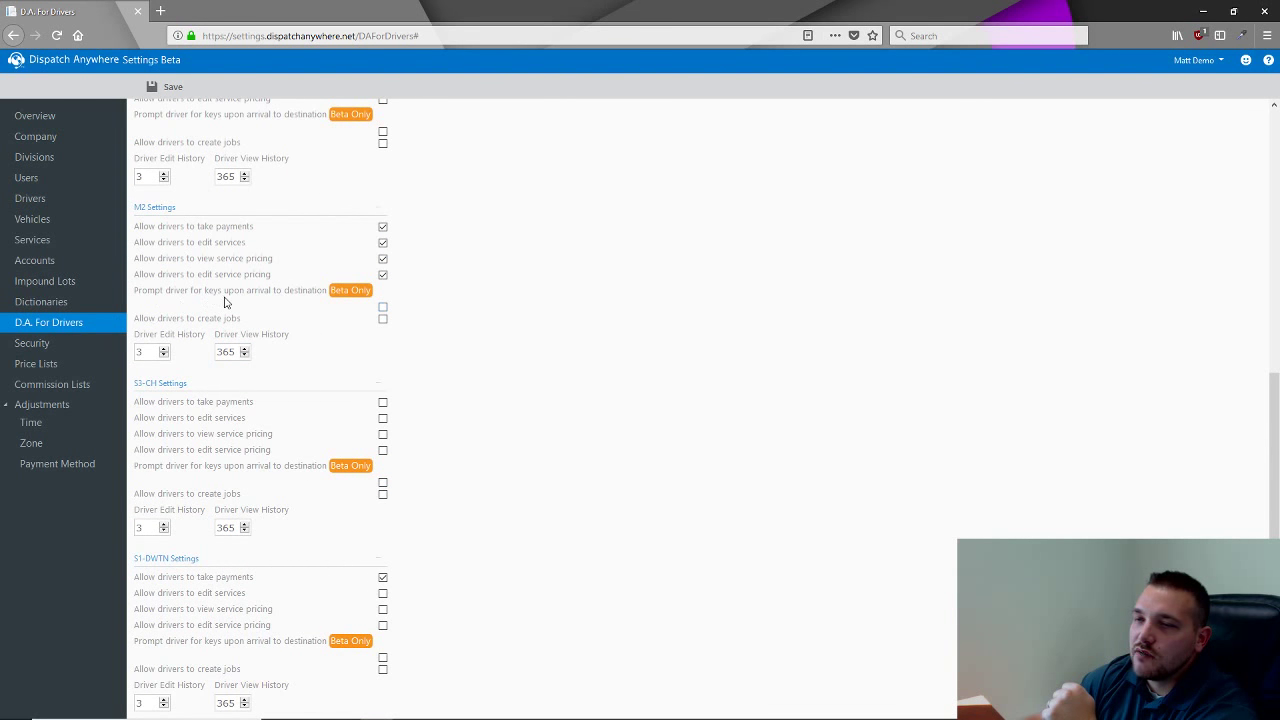
left_click(55, 340)
Leave the driver settings, then move Preview Invoice to Call Taker and Cancel a Call to Dispatcher.
left_click(722, 314)
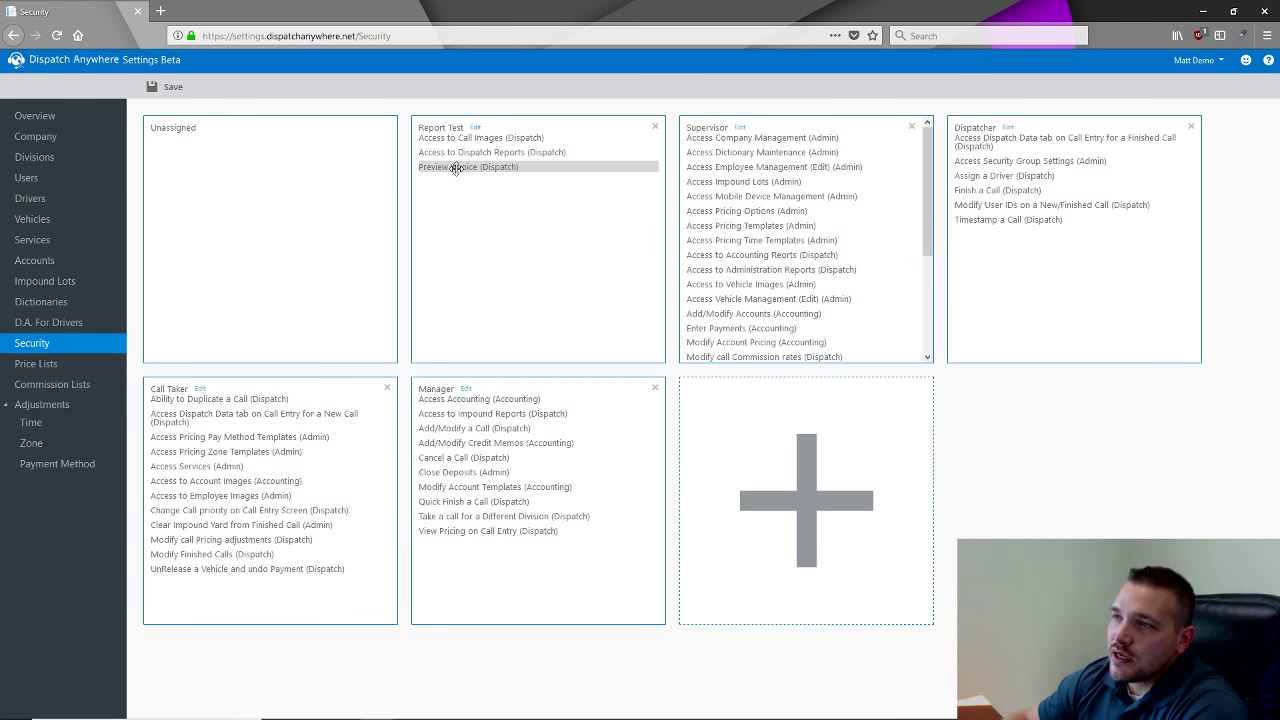
left_click_drag(458, 167, 200, 580)
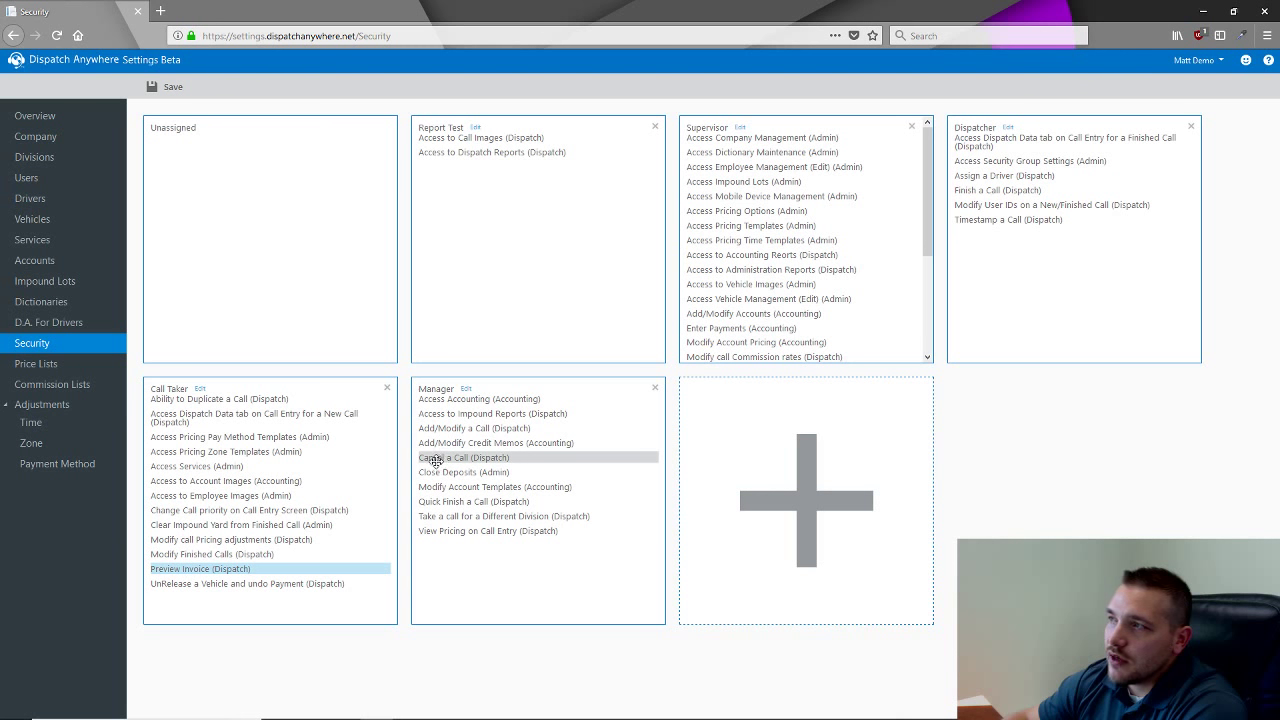
left_click_drag(436, 461, 1000, 248)
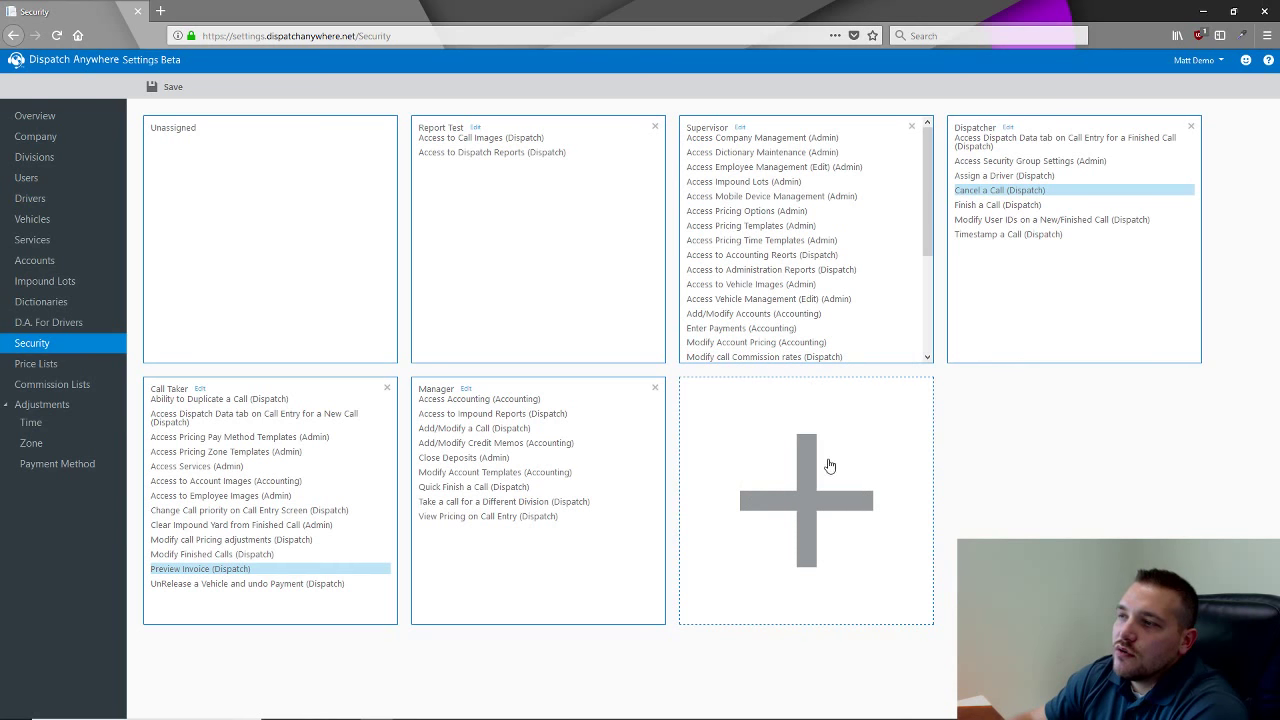
Add a new role group named Demo on the Security page and save it.
left_click(27, 179)
left_click(722, 316)
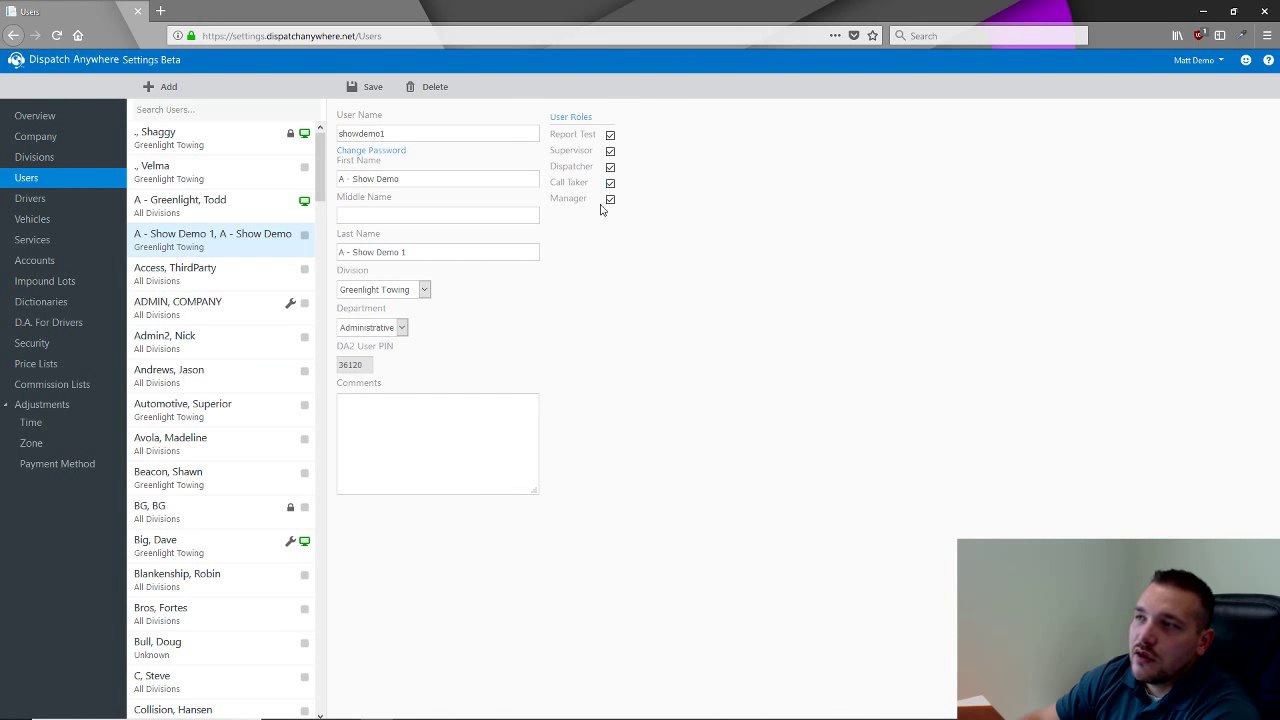
left_click(77, 347)
left_click(746, 452)
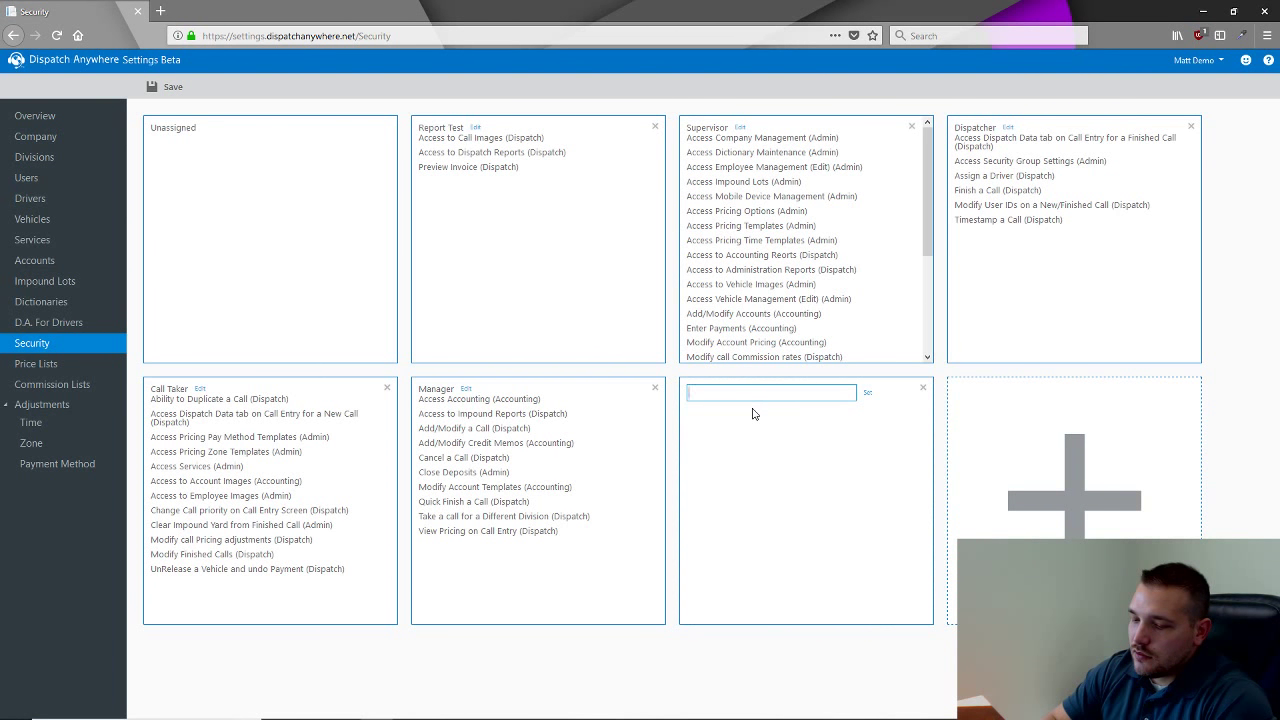
left_click(867, 395)
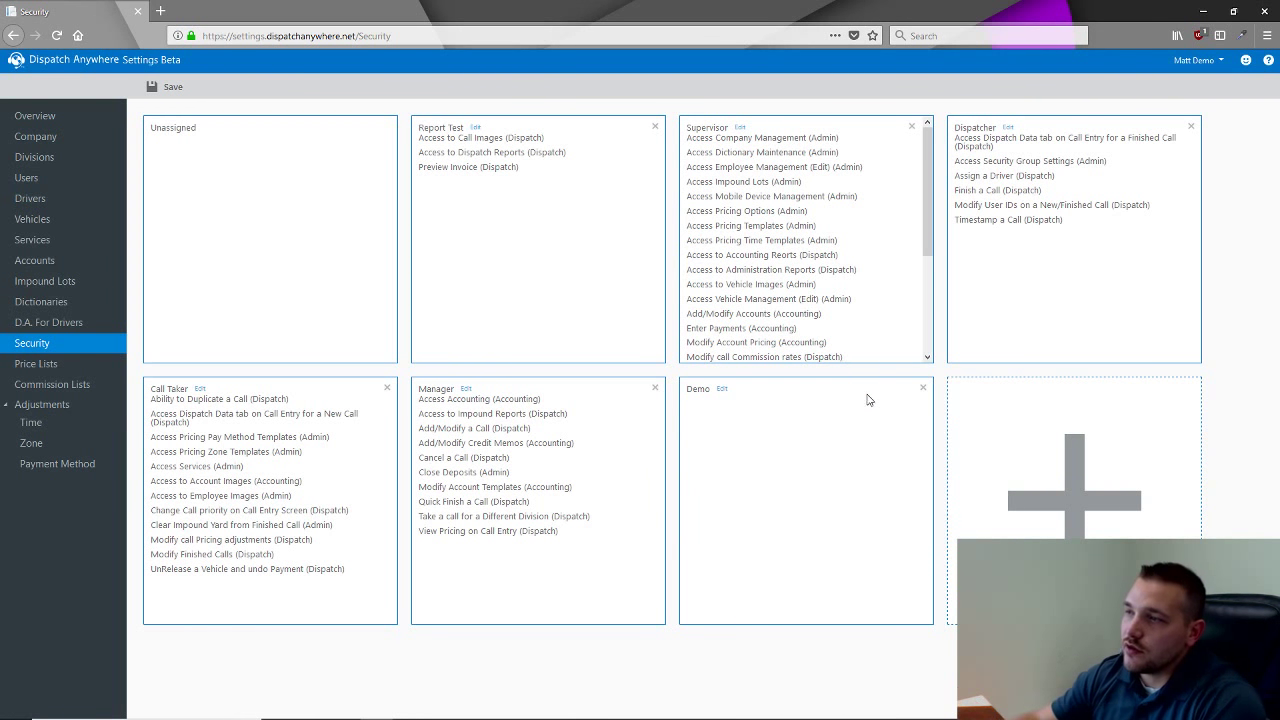
left_click(162, 87)
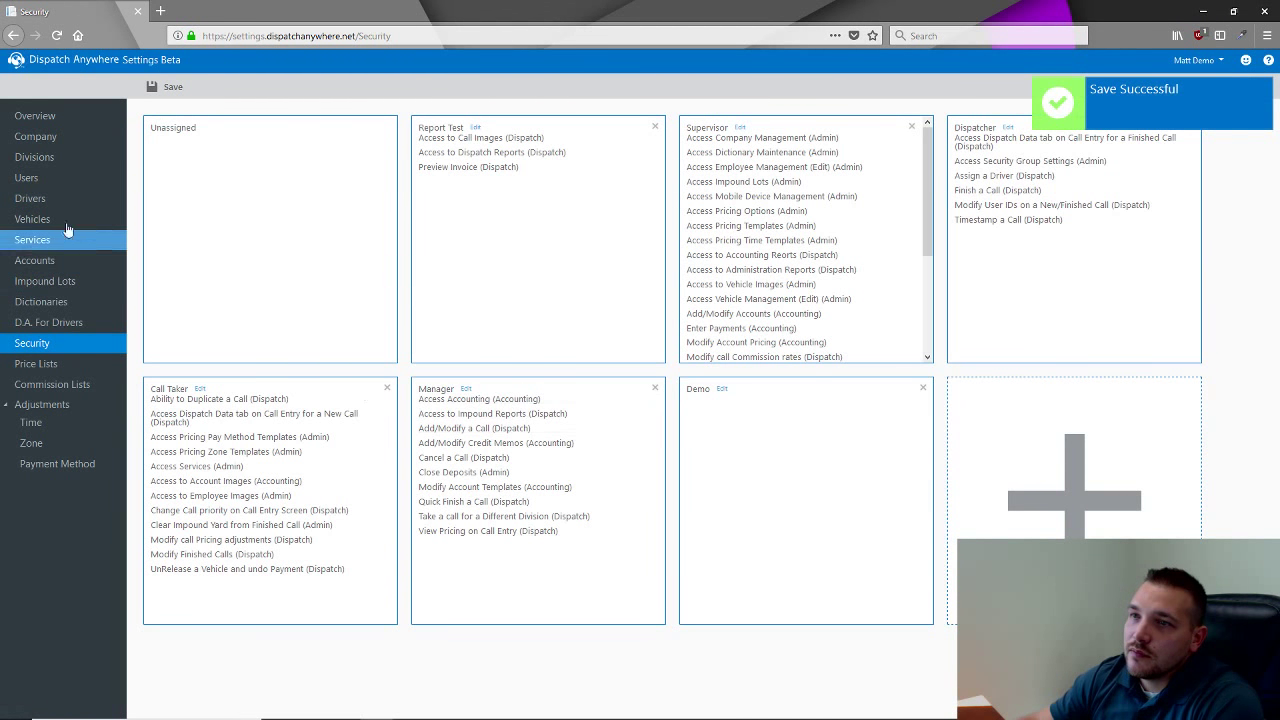
Put Preview Invoice into the Demo group, save, and check the Demo role on a user.
left_click_drag(470, 167, 777, 427)
left_click(160, 87)
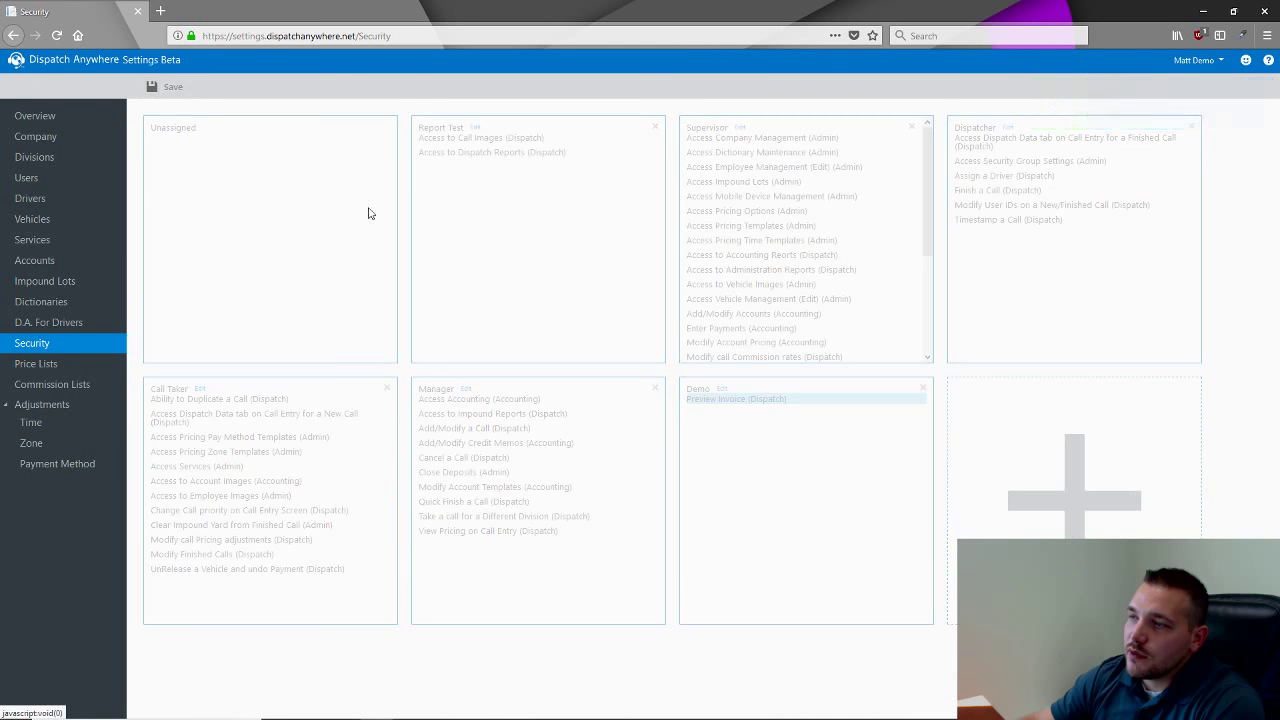
left_click(43, 177)
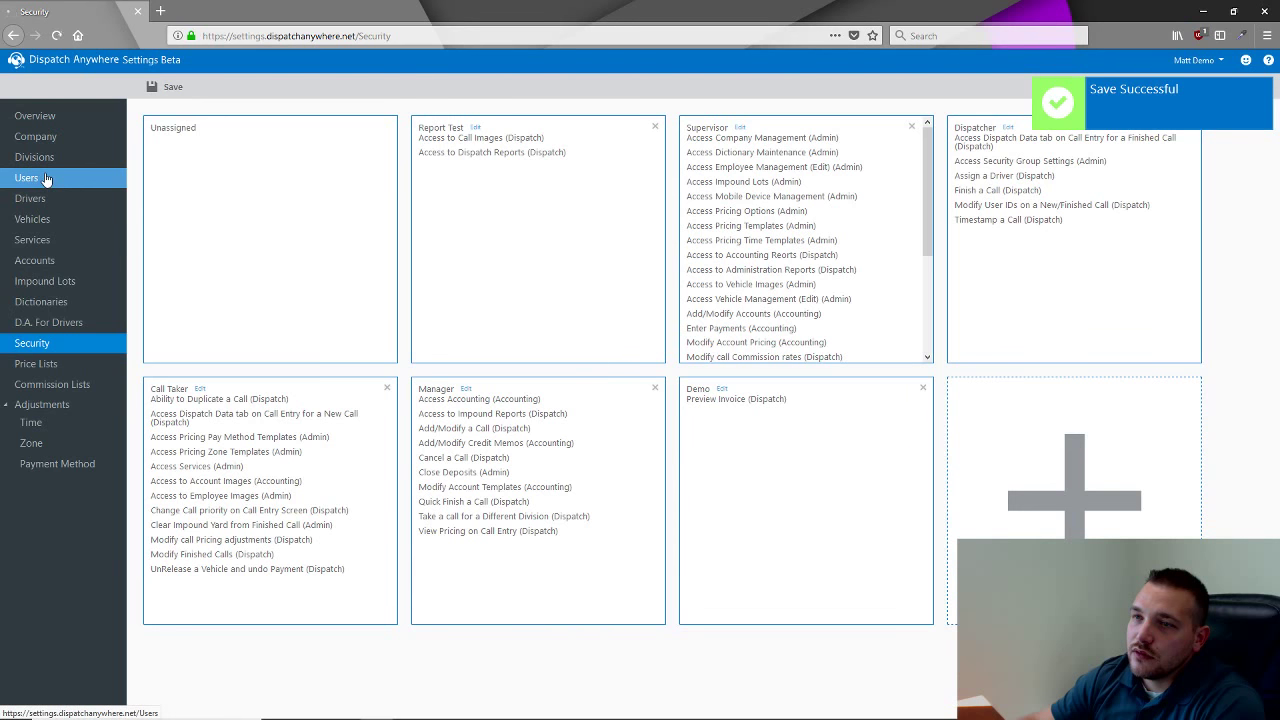
left_click(218, 203)
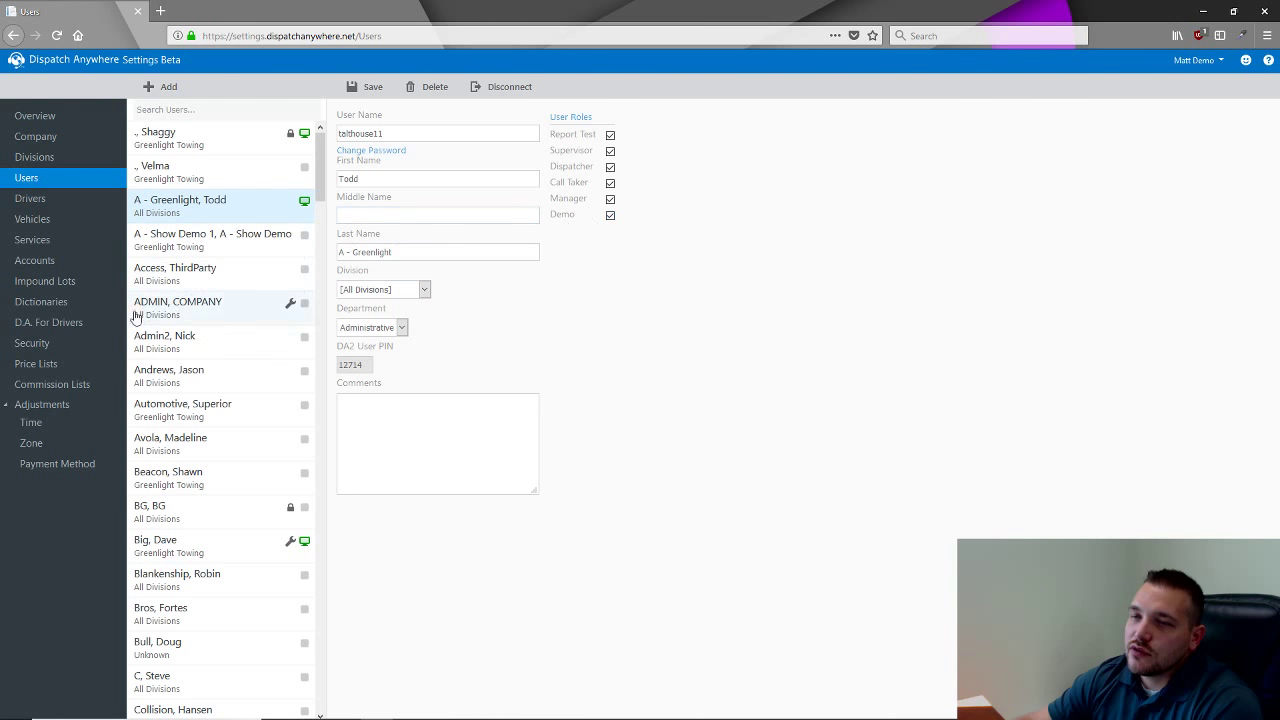
Return to Security, move Preview Invoice back into Report Test, and save.
left_click(80, 346)
left_click(715, 318)
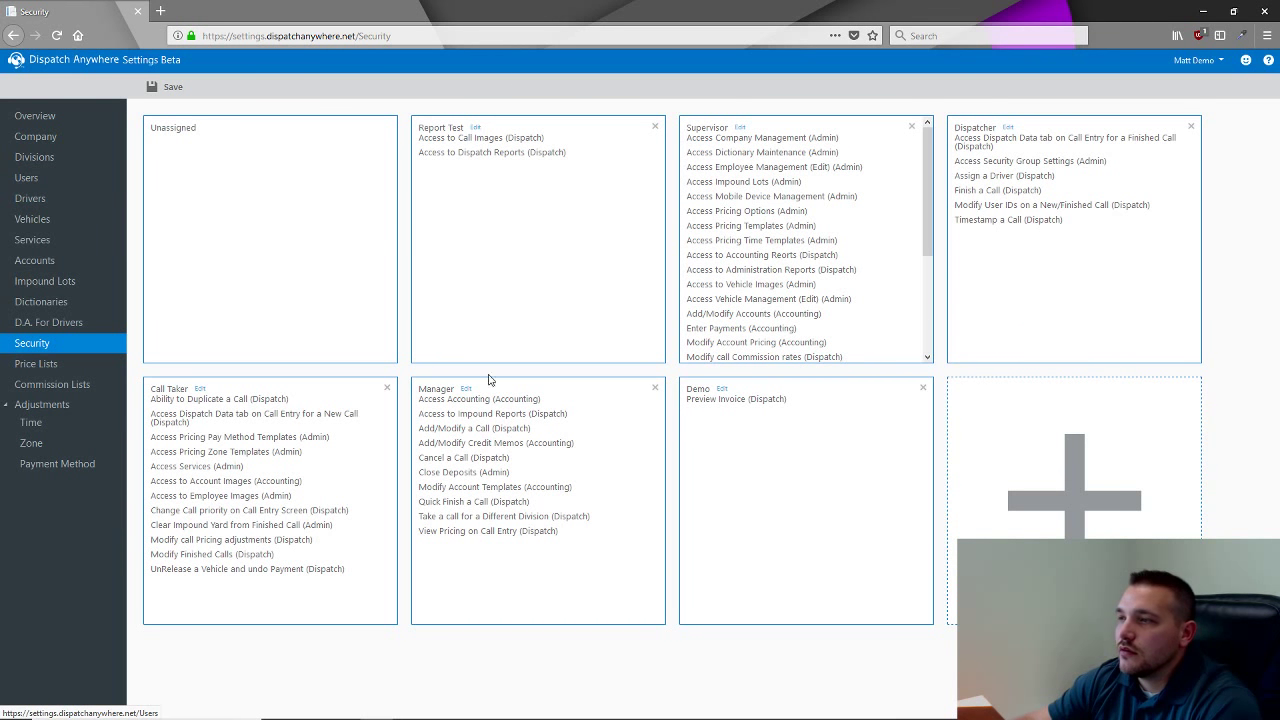
left_click_drag(700, 399, 466, 227)
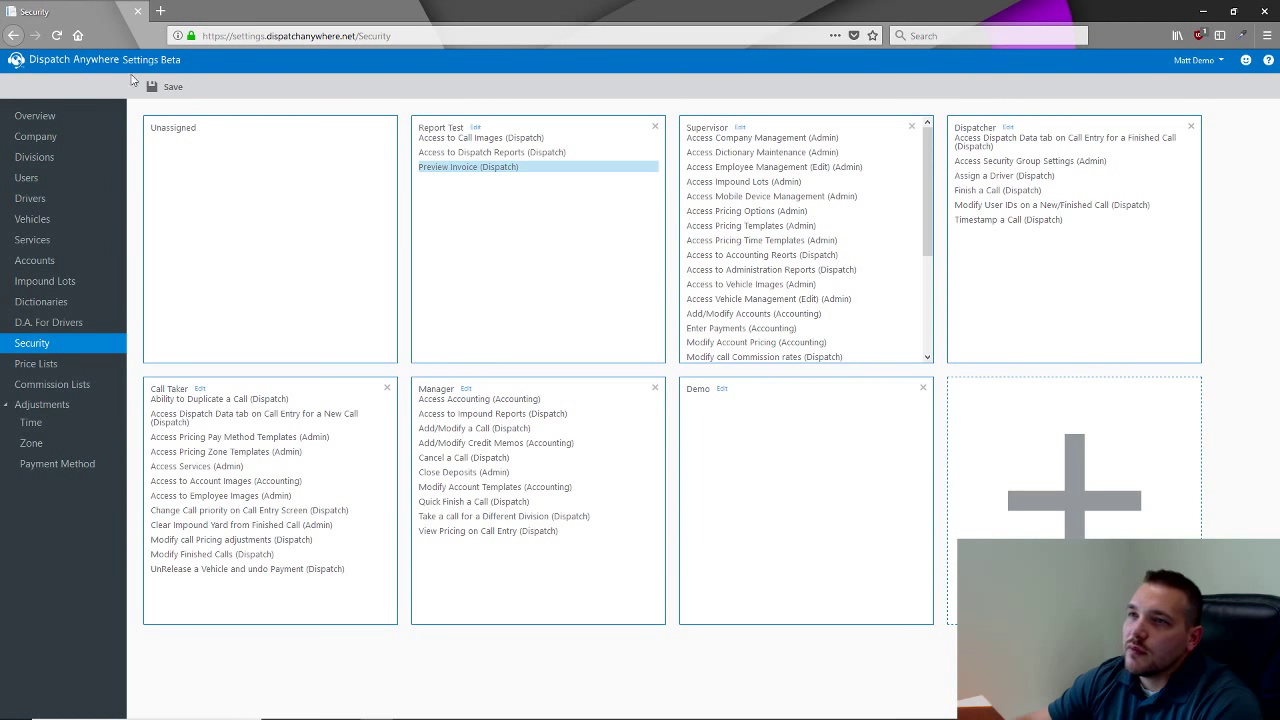
left_click(162, 88)
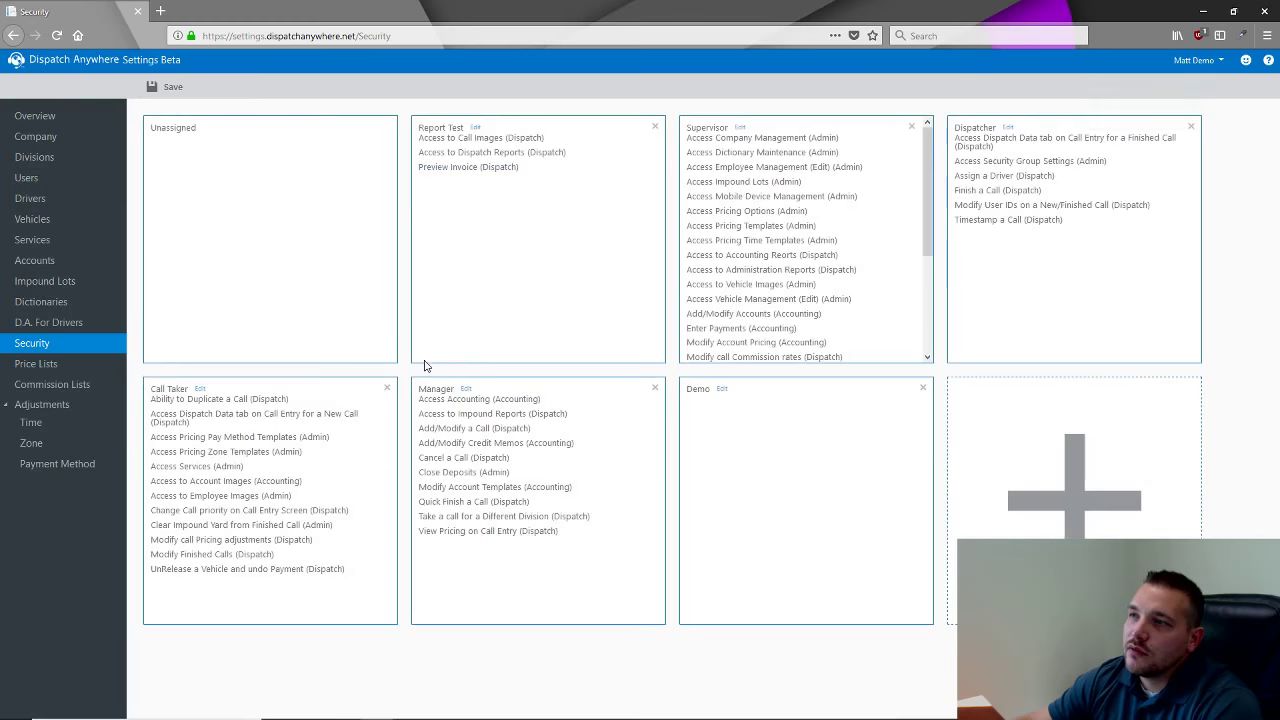
Delete the Demo role group, save the change, and go to Price Lists.
left_click(921, 390)
left_click(697, 405)
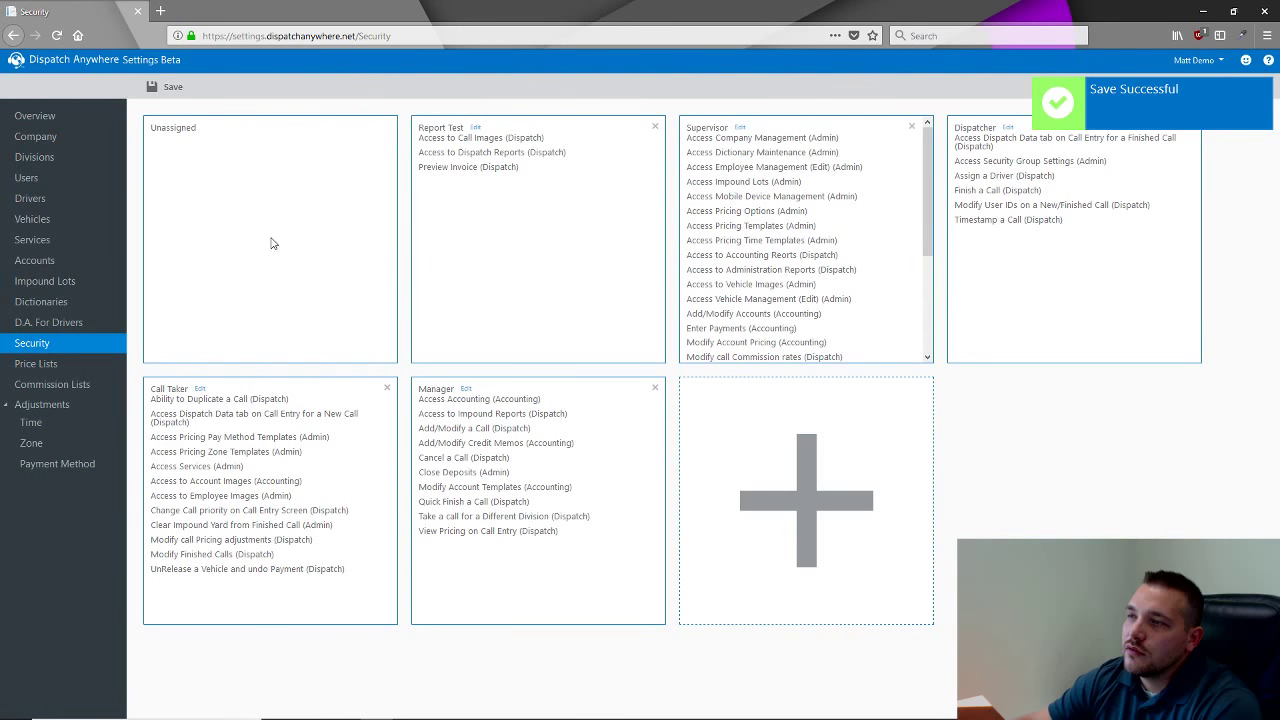
left_click(157, 95)
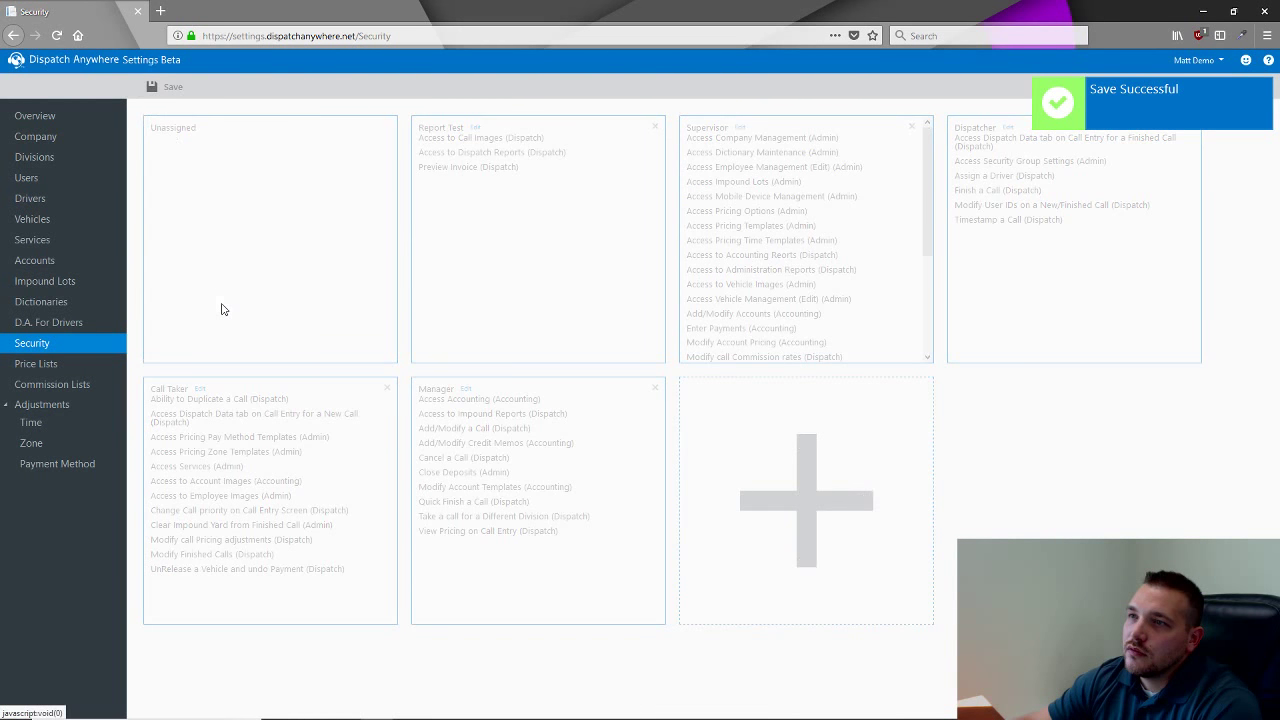
left_click(64, 365)
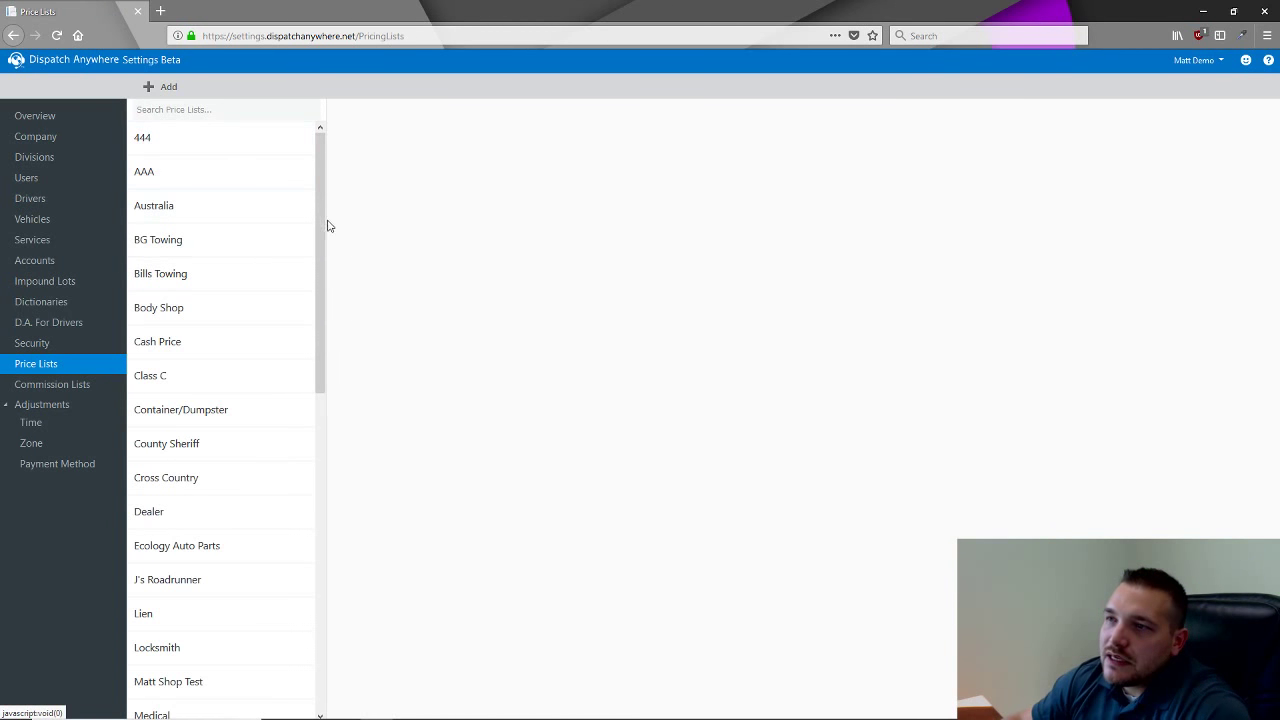
Create a new price list named 'Demo Price List' and start adding a service to it.
left_click_drag(327, 226, 357, 574)
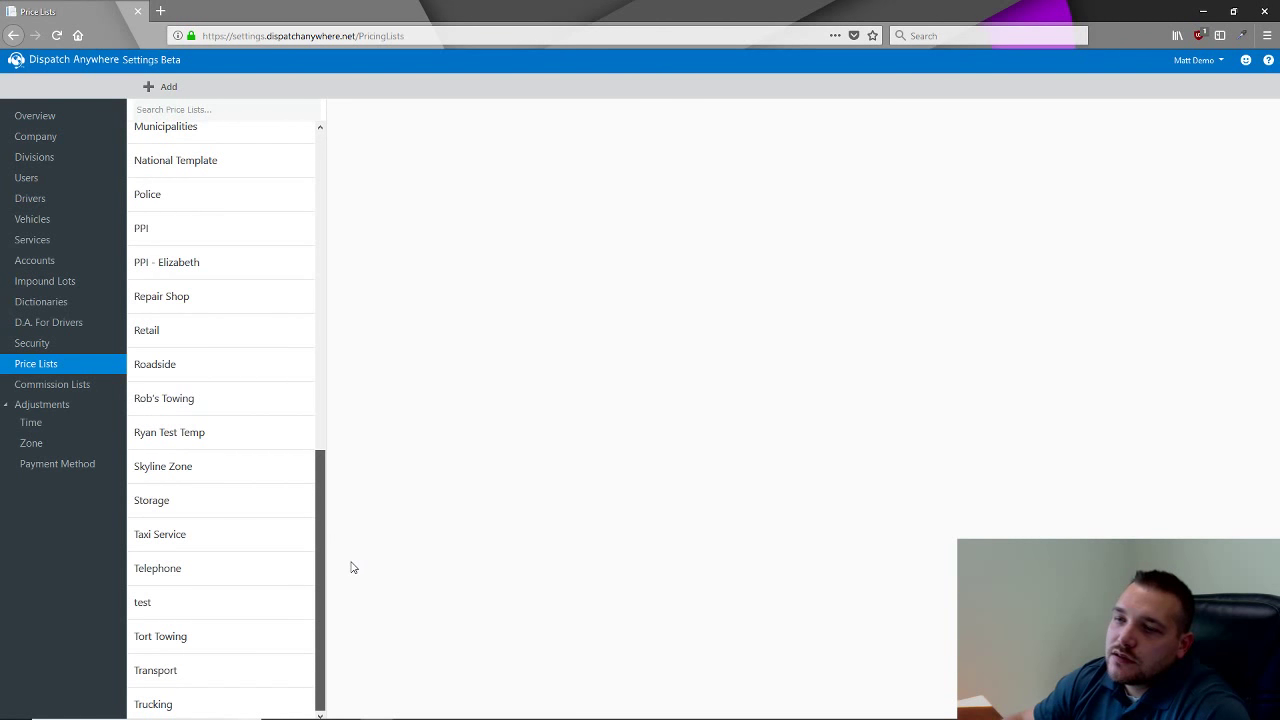
scroll(294, 371, "up", 10)
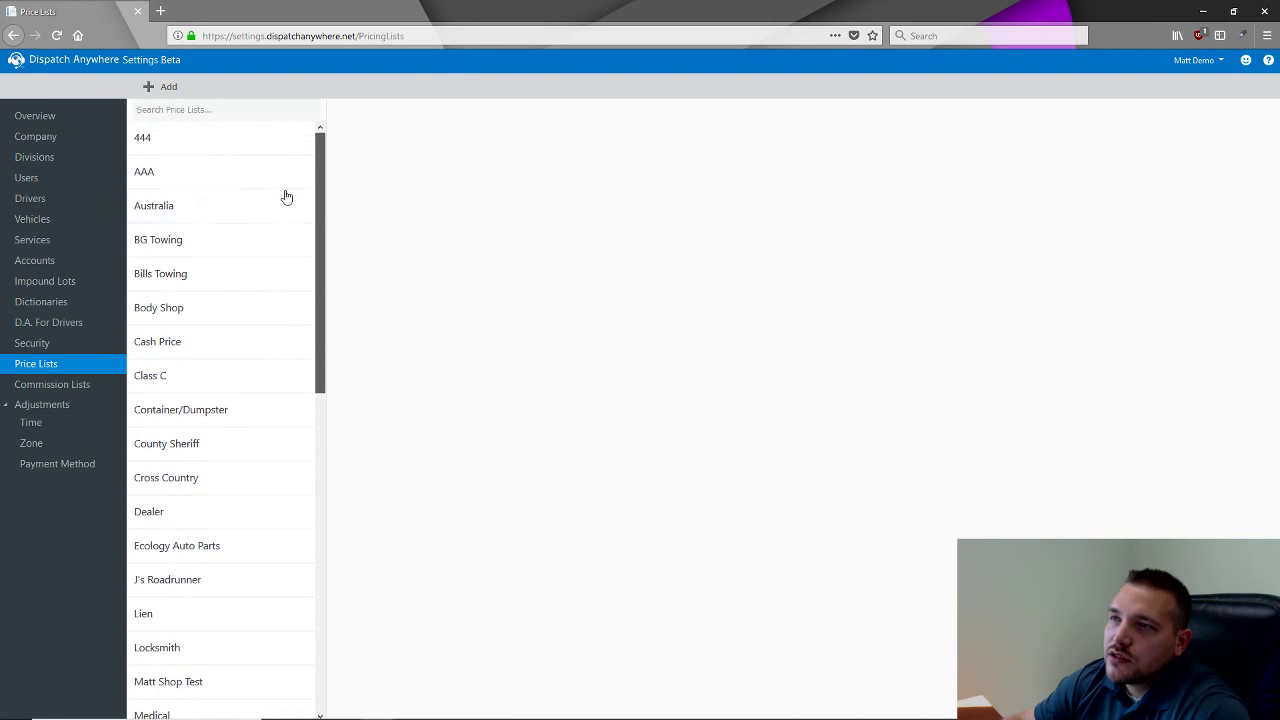
left_click(153, 88)
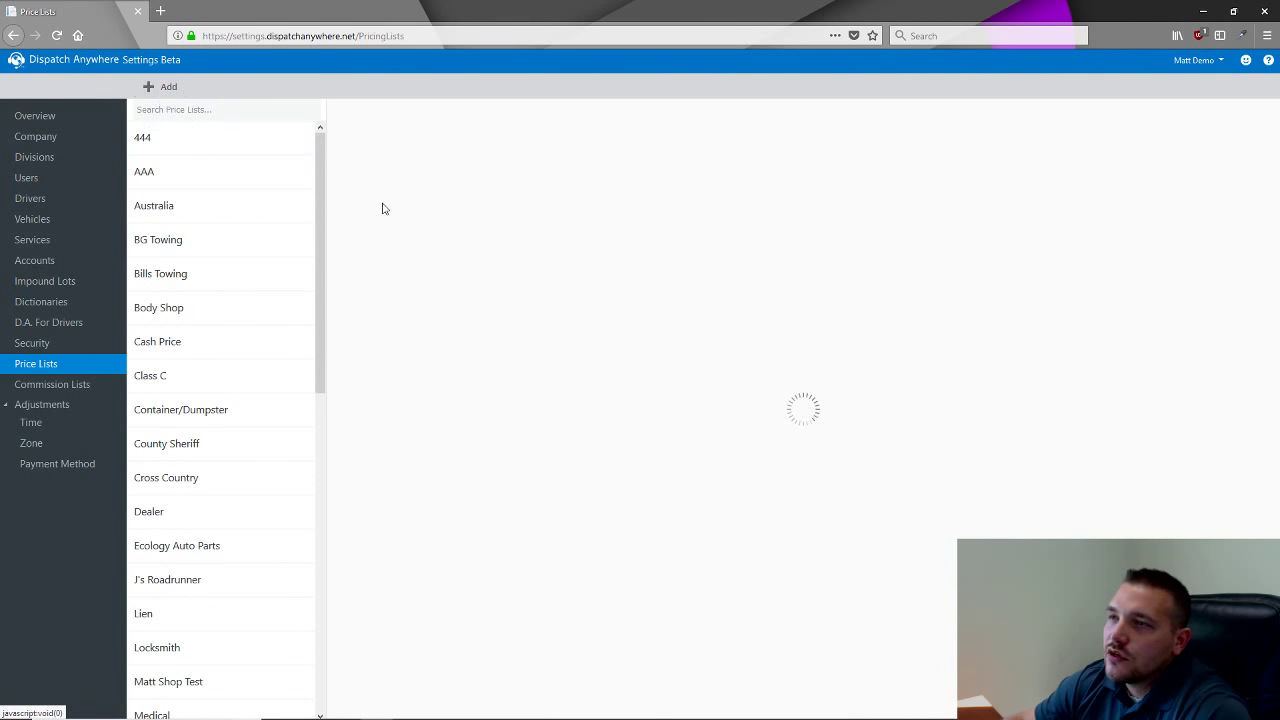
left_click(378, 136)
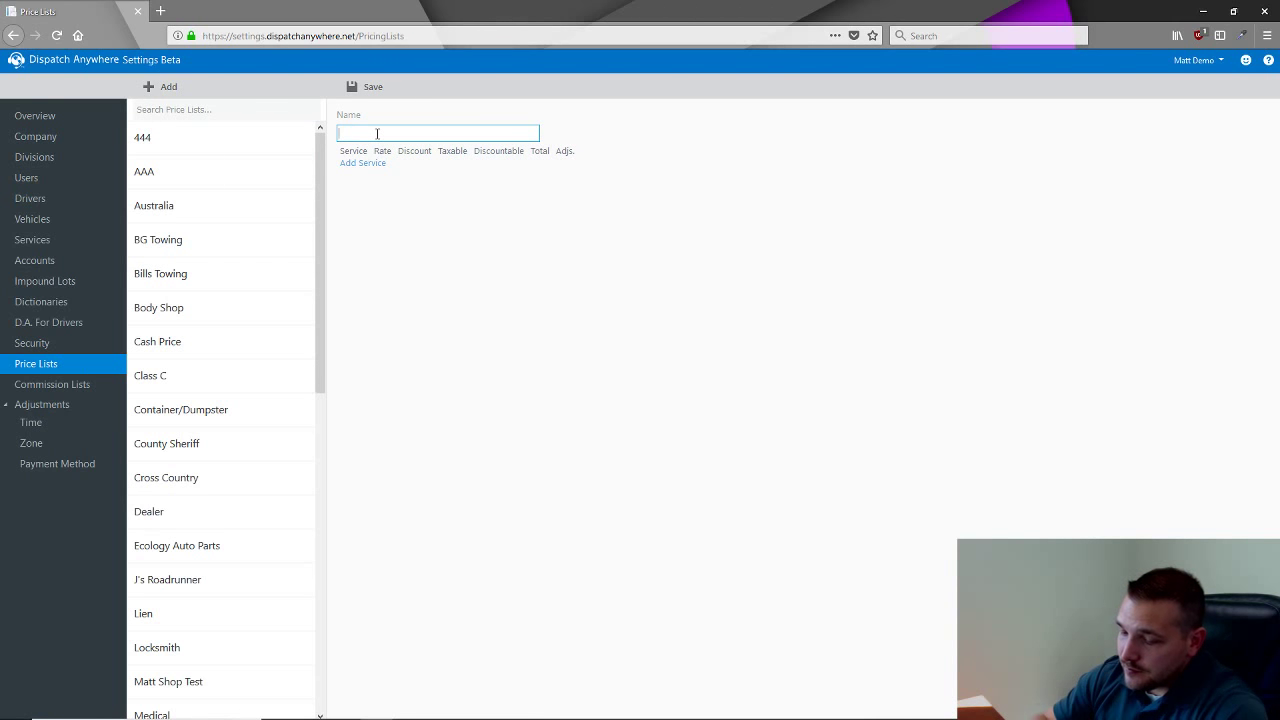
type("0")
type("emo Price L")
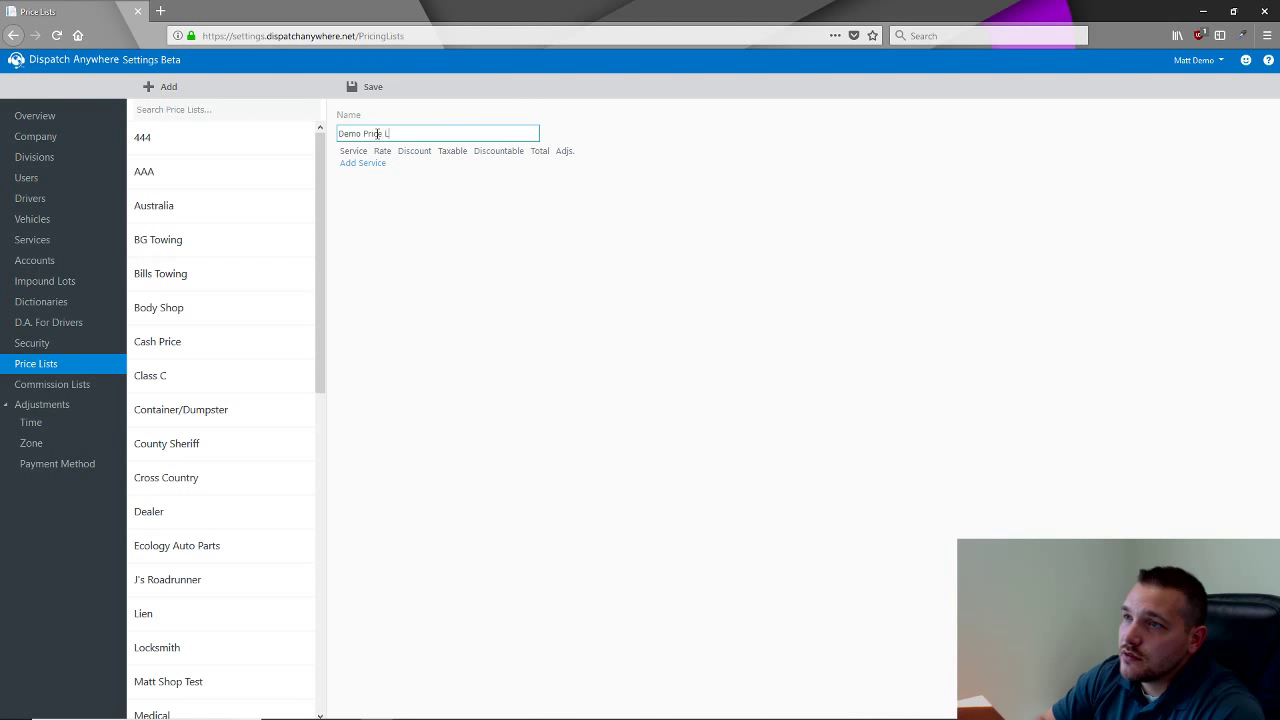
type("ist")
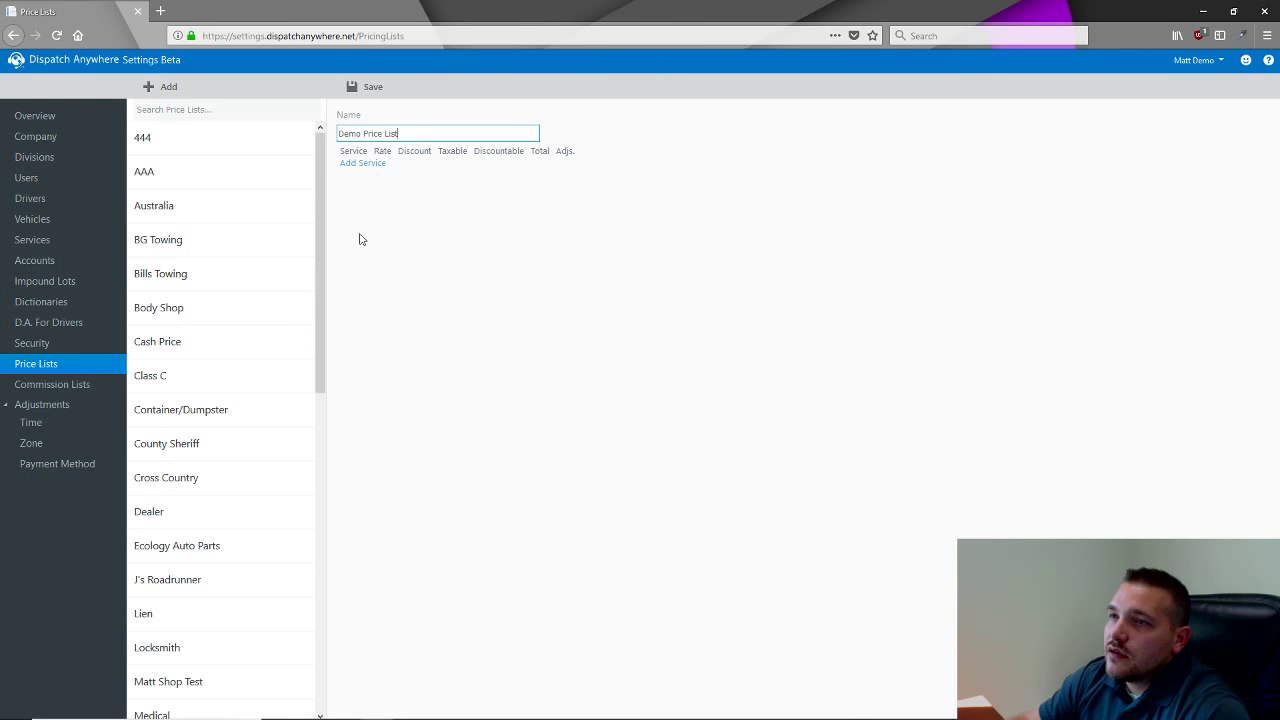
left_click(366, 164)
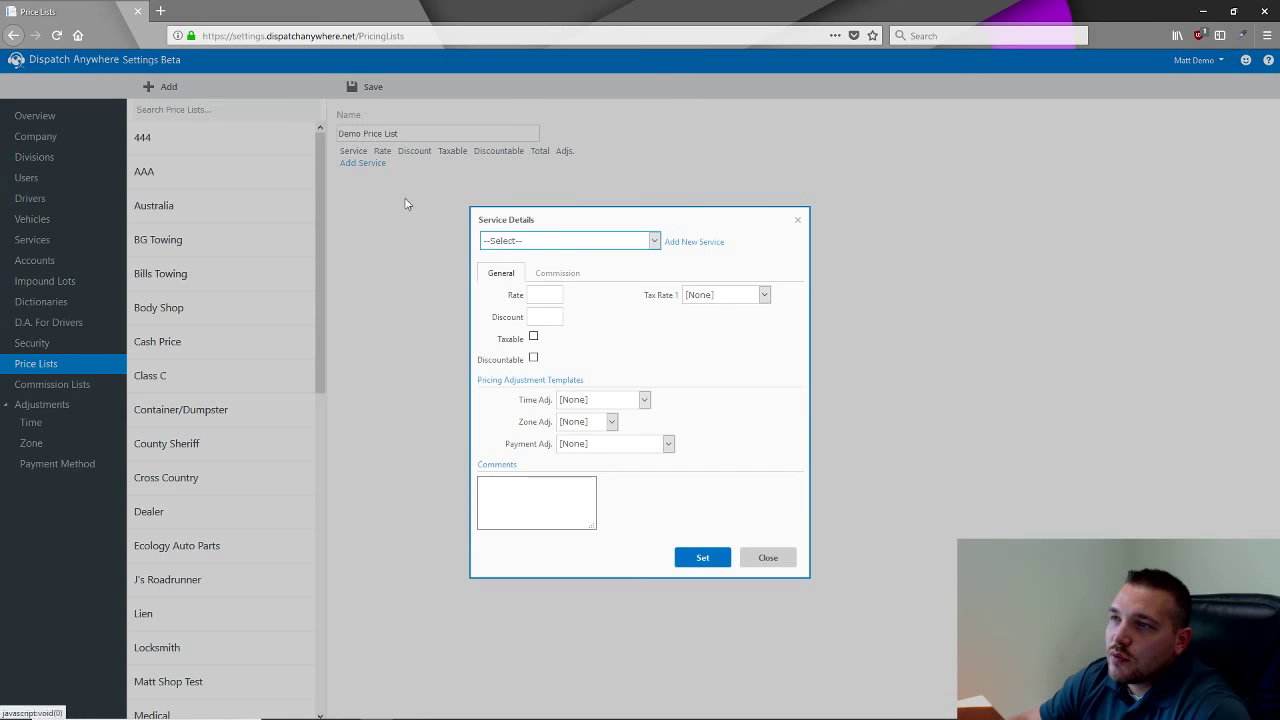
Choose Tow as the service and enter a rate of 150.
left_click(574, 246)
scroll(656, 277, "down", 7)
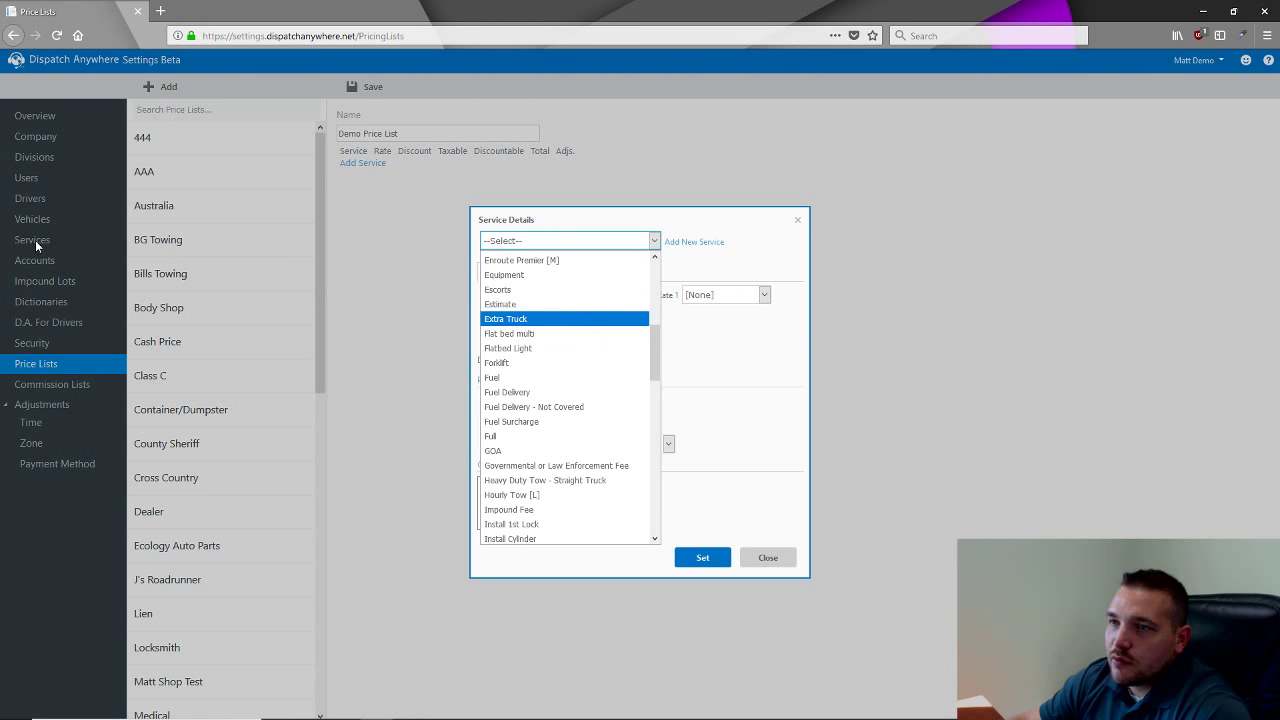
left_click(697, 283)
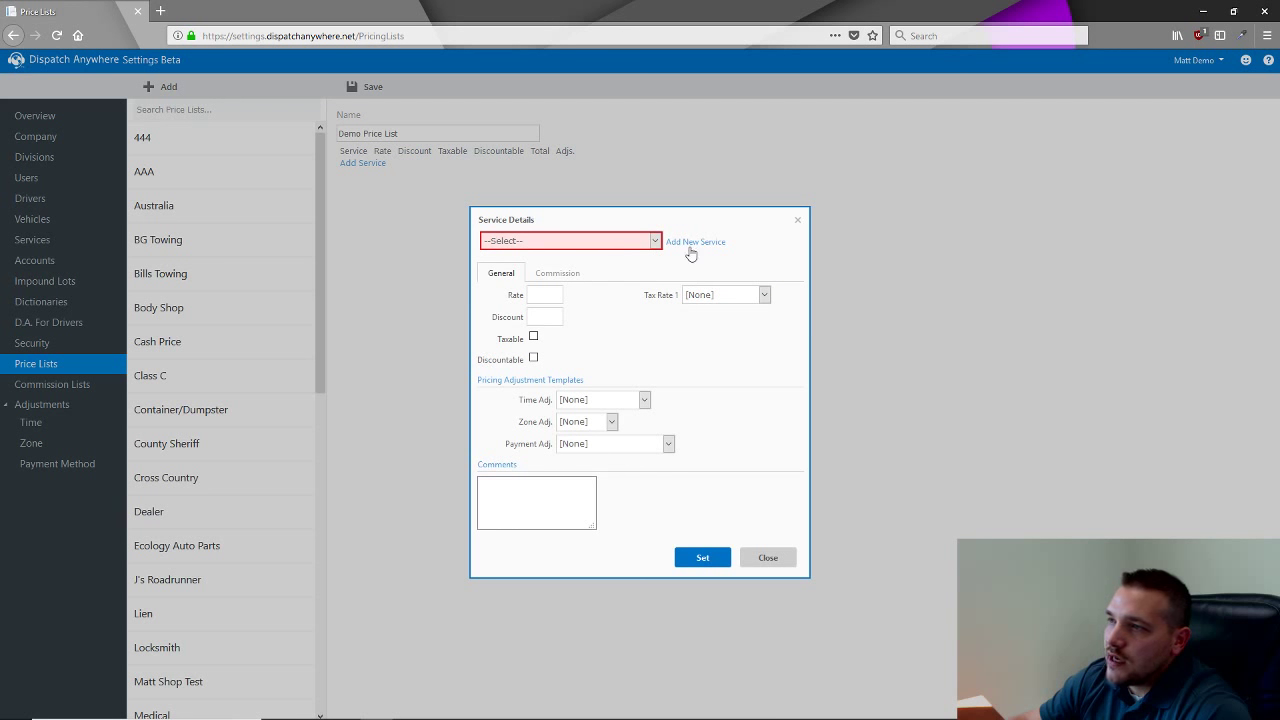
left_click(678, 244)
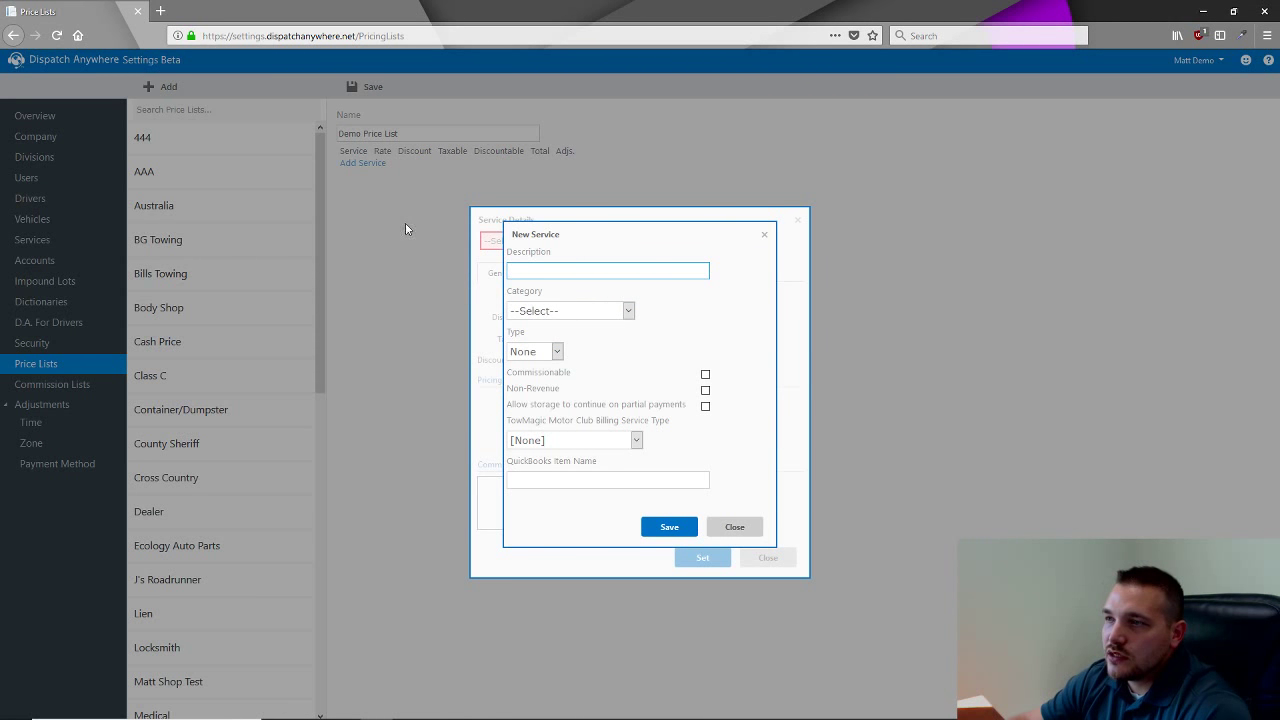
left_click(765, 237)
left_click(567, 241)
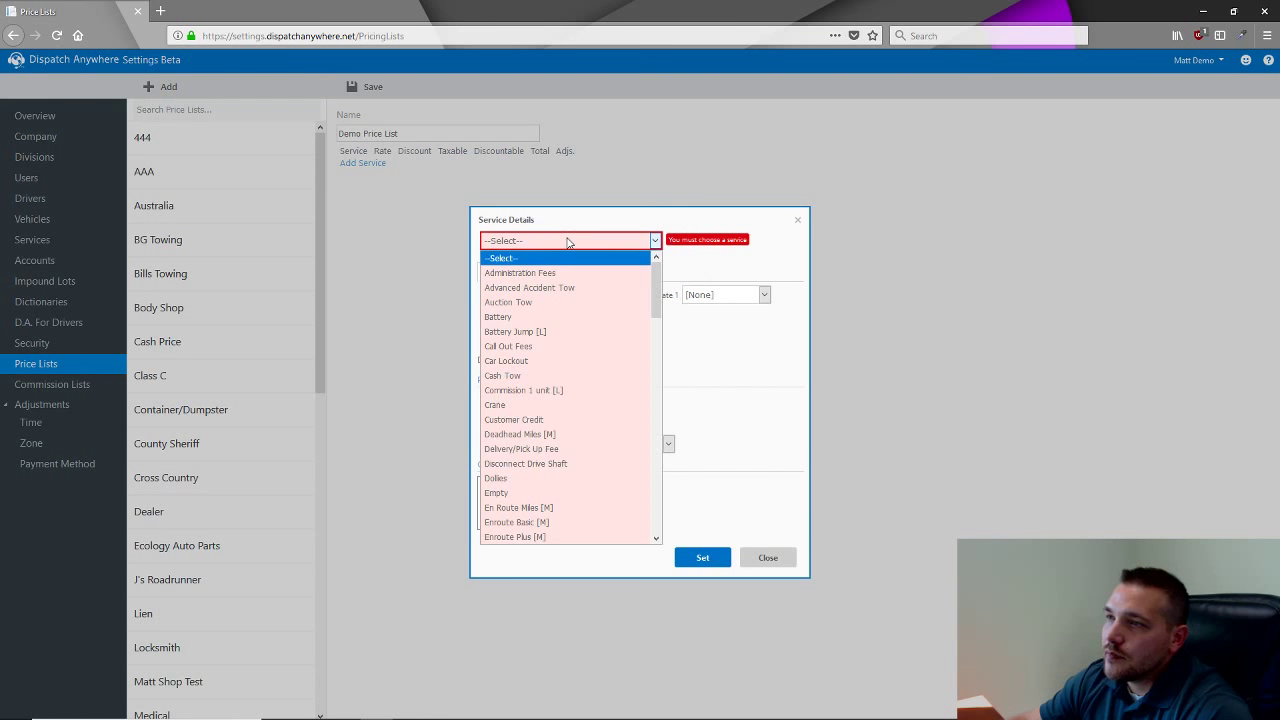
type("tow")
key("Return")
left_click(543, 290)
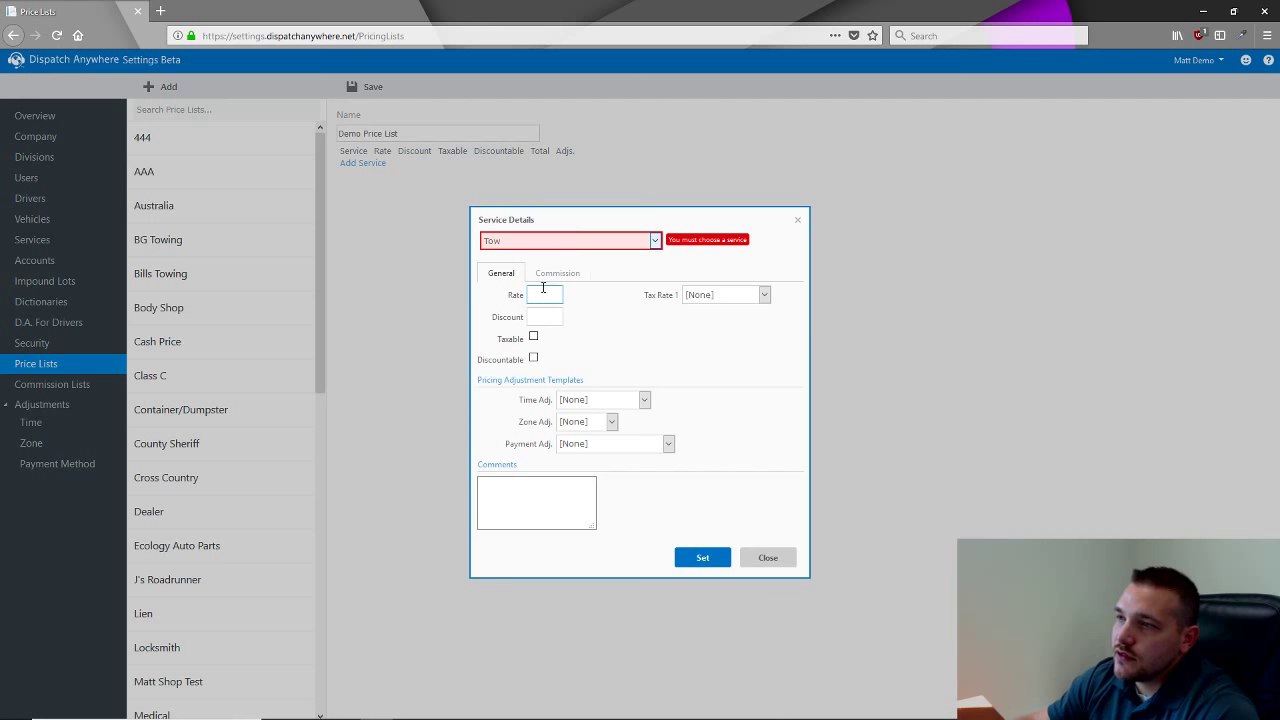
type("150")
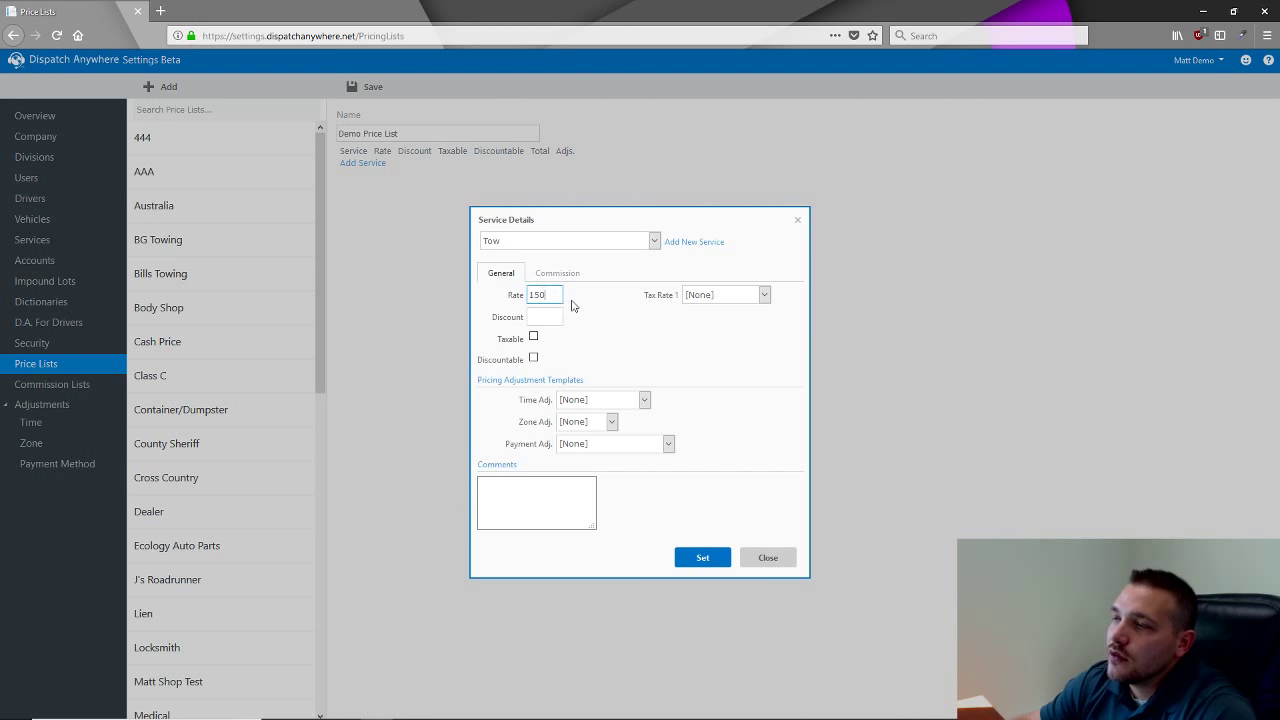
Mark Tow taxable with City Tax as Tax Rate 1 and State Tax as Tax Rate 2.
left_click(554, 317)
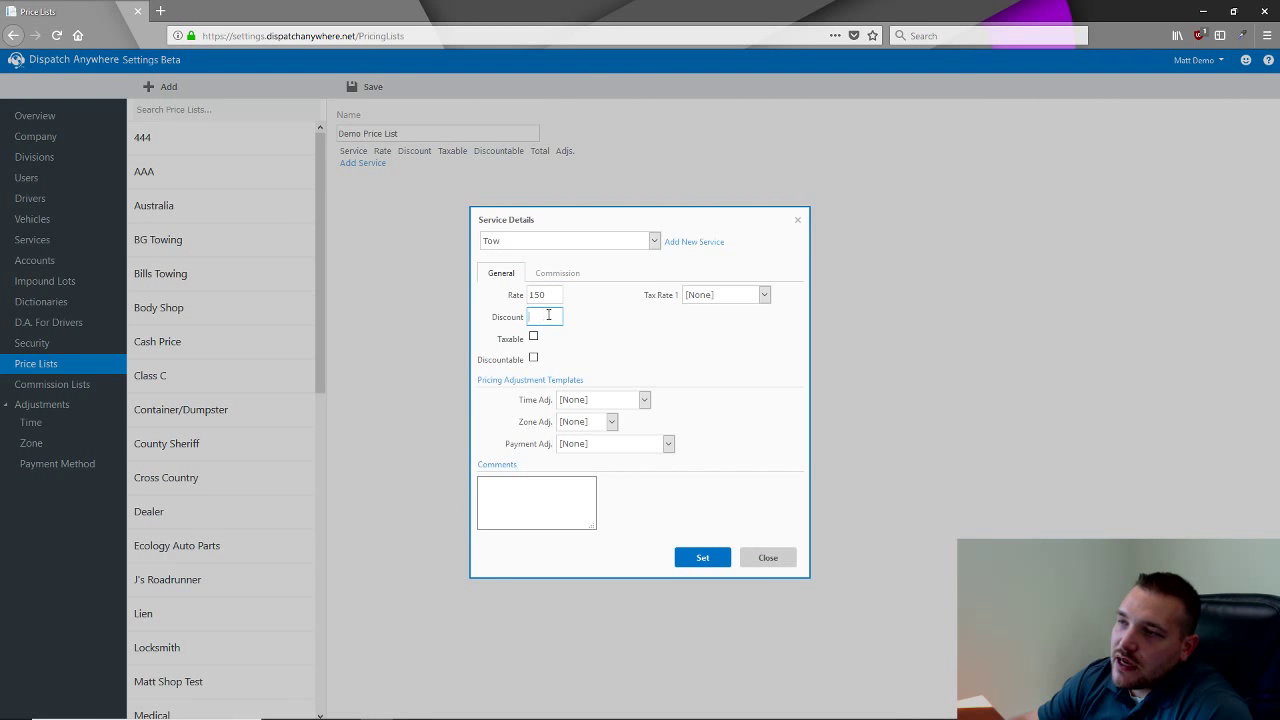
left_click(534, 339)
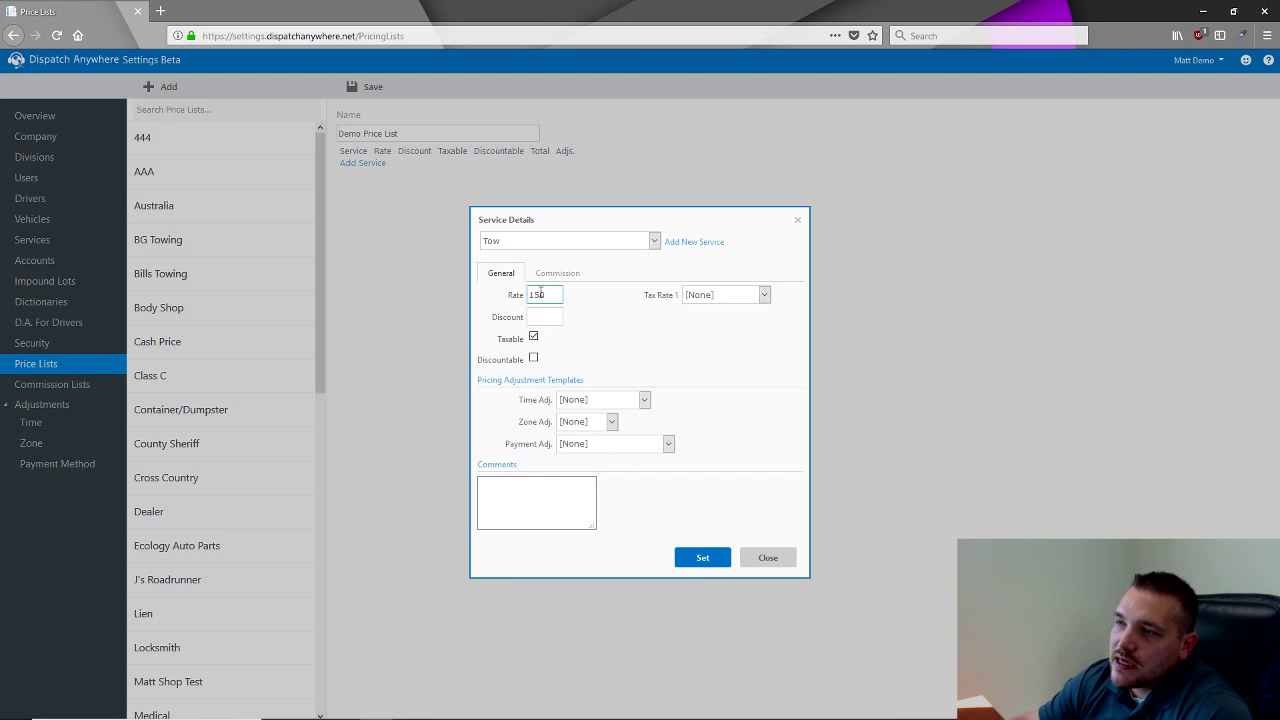
left_click(729, 300)
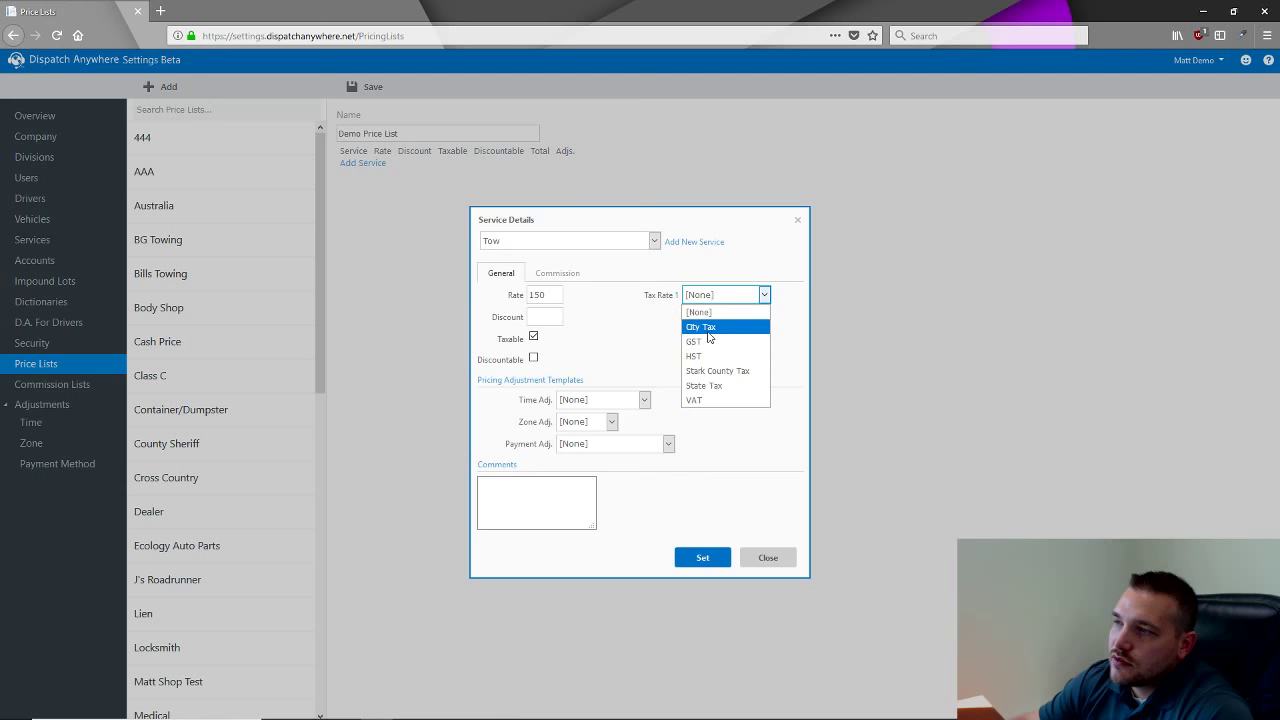
left_click(710, 330)
left_click(707, 320)
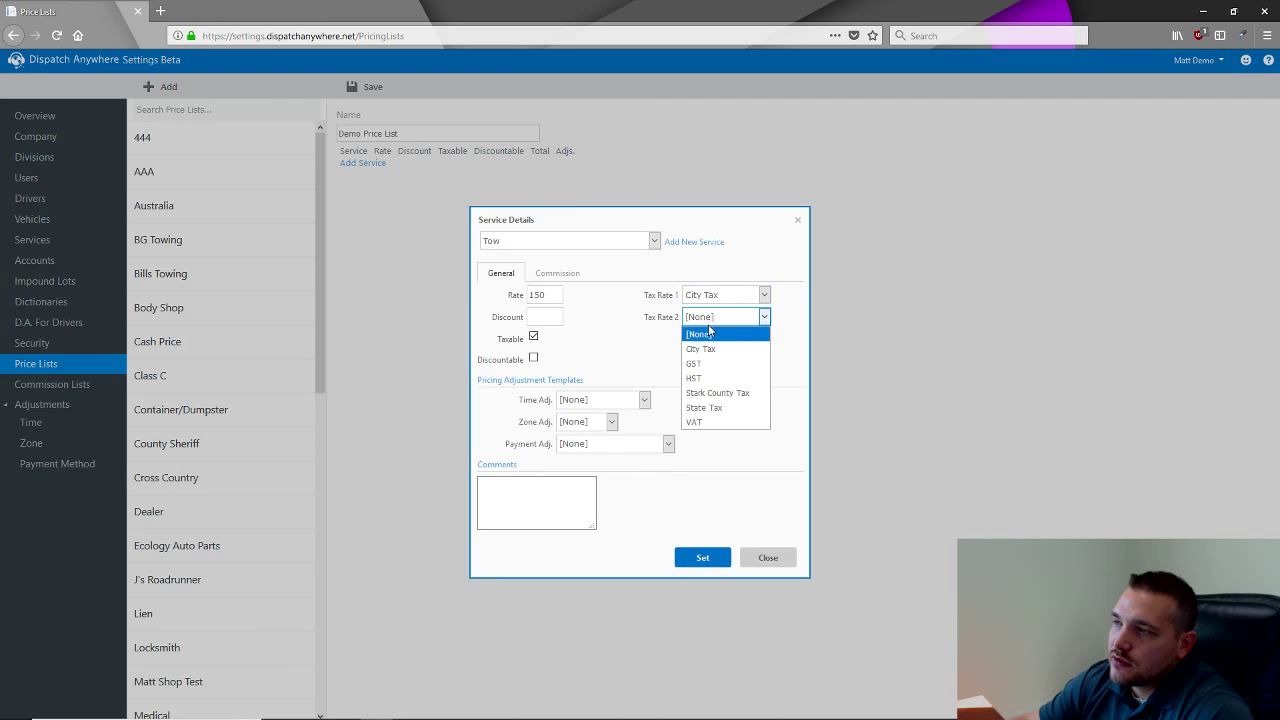
left_click(705, 403)
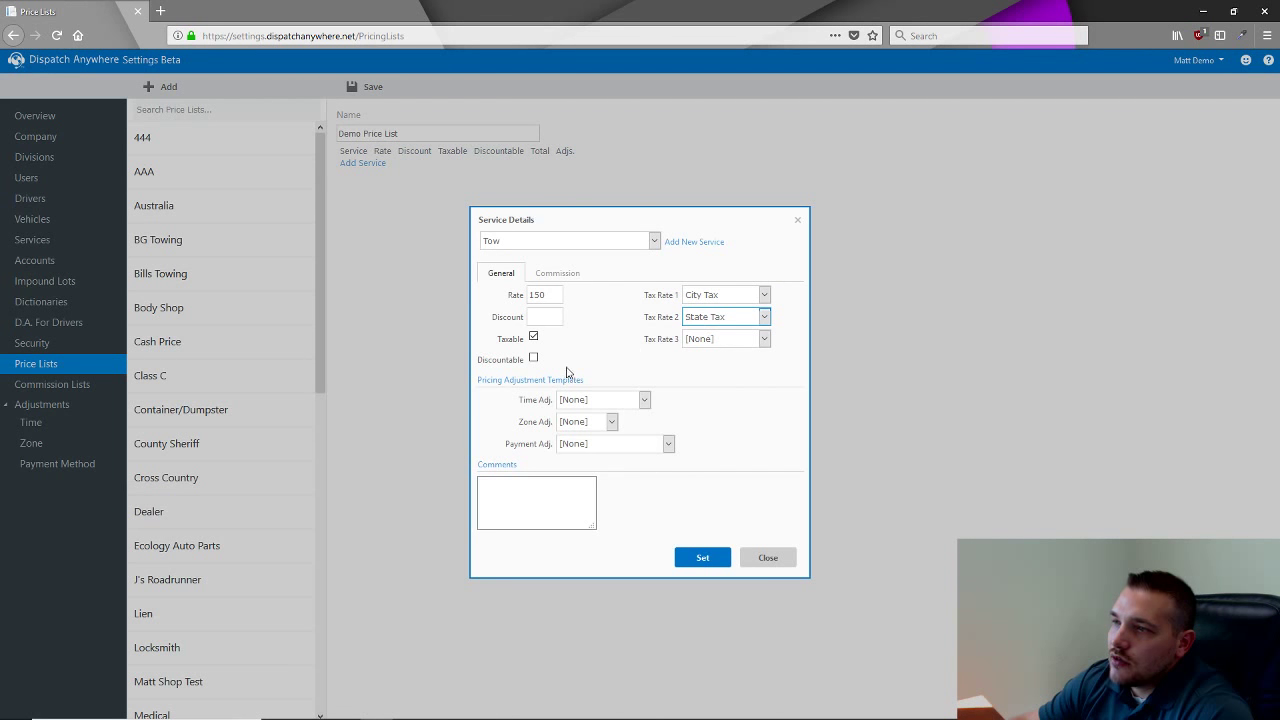
Toggle Discountable off and on, leaving the Tow service discountable.
left_click(533, 358)
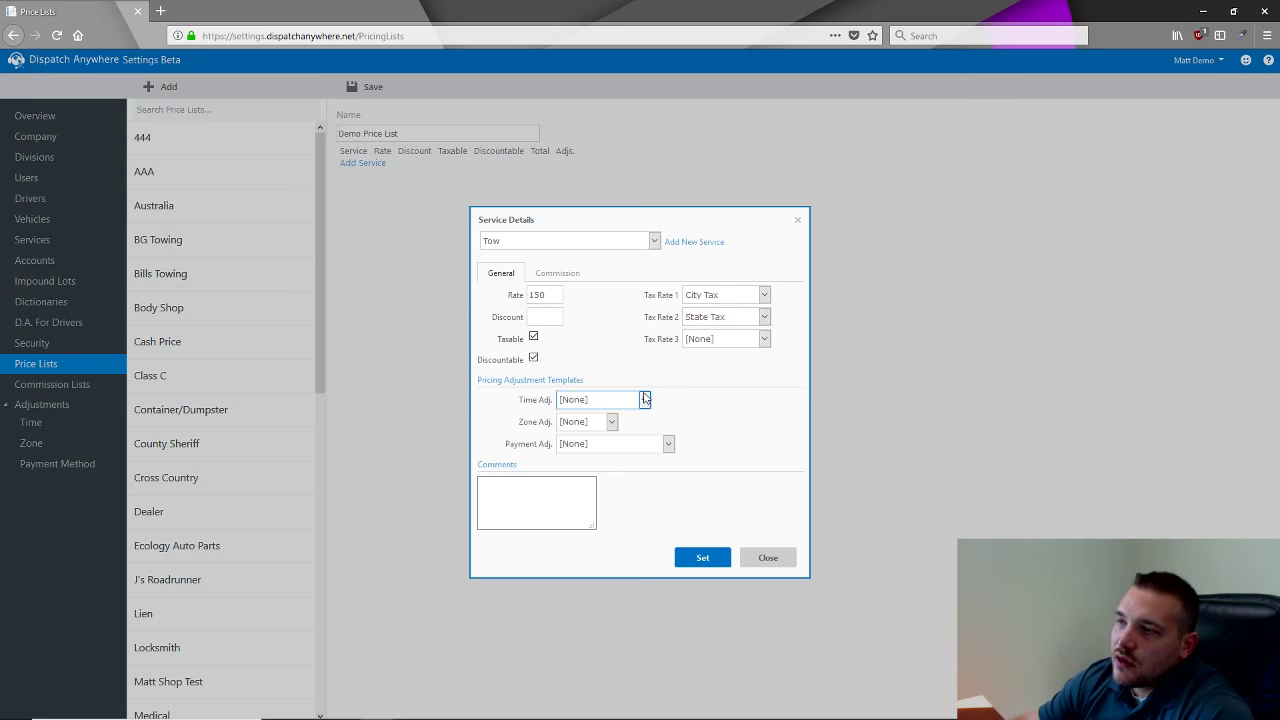
left_click(537, 314)
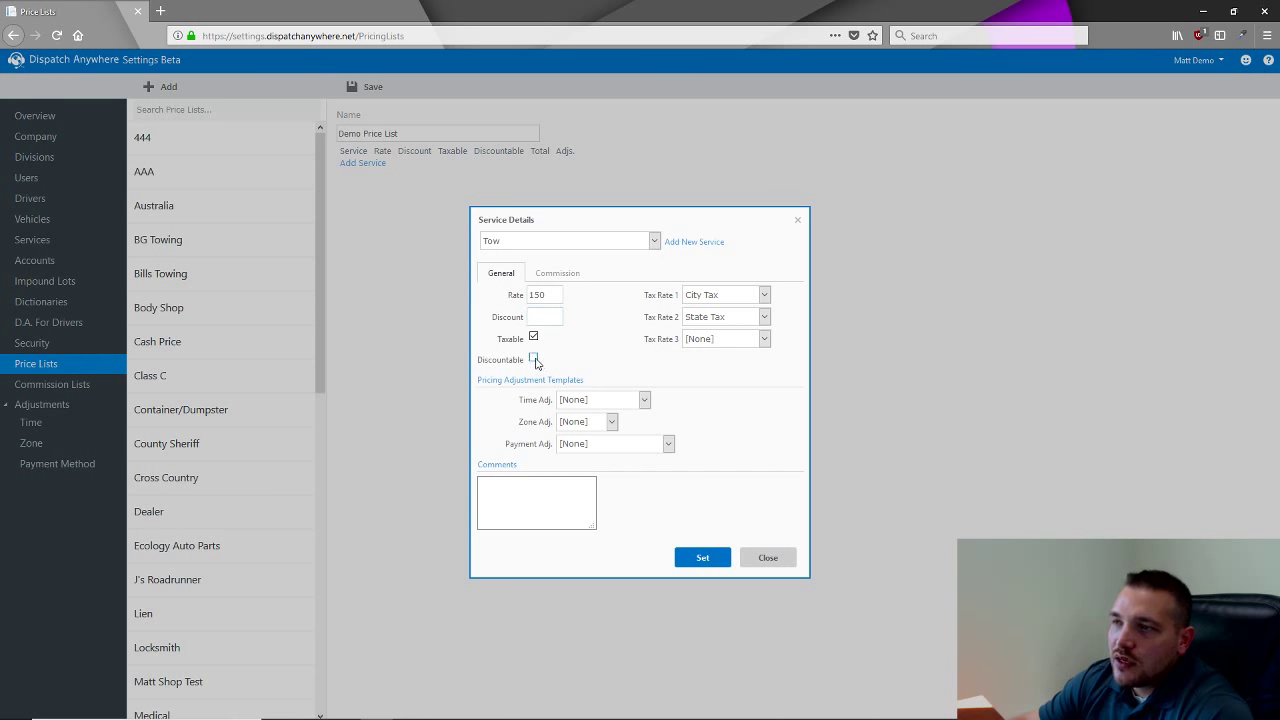
left_click(546, 316)
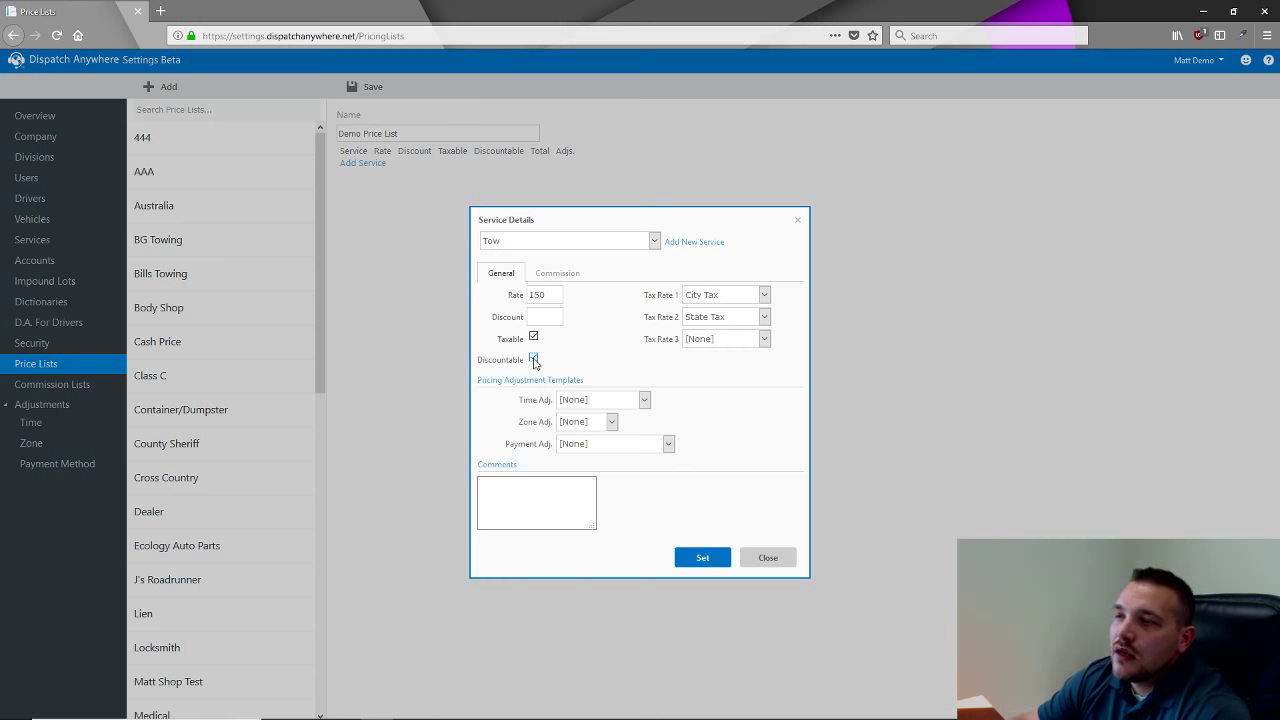
left_click(533, 360)
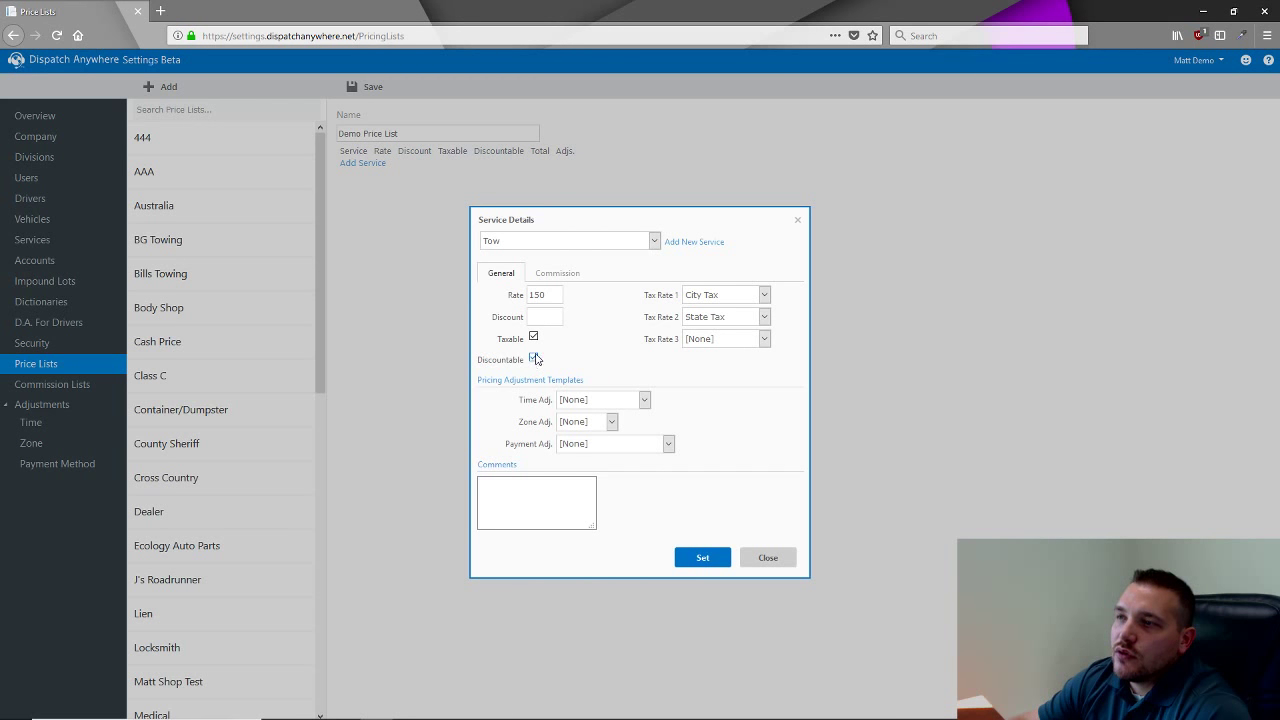
left_click(533, 359)
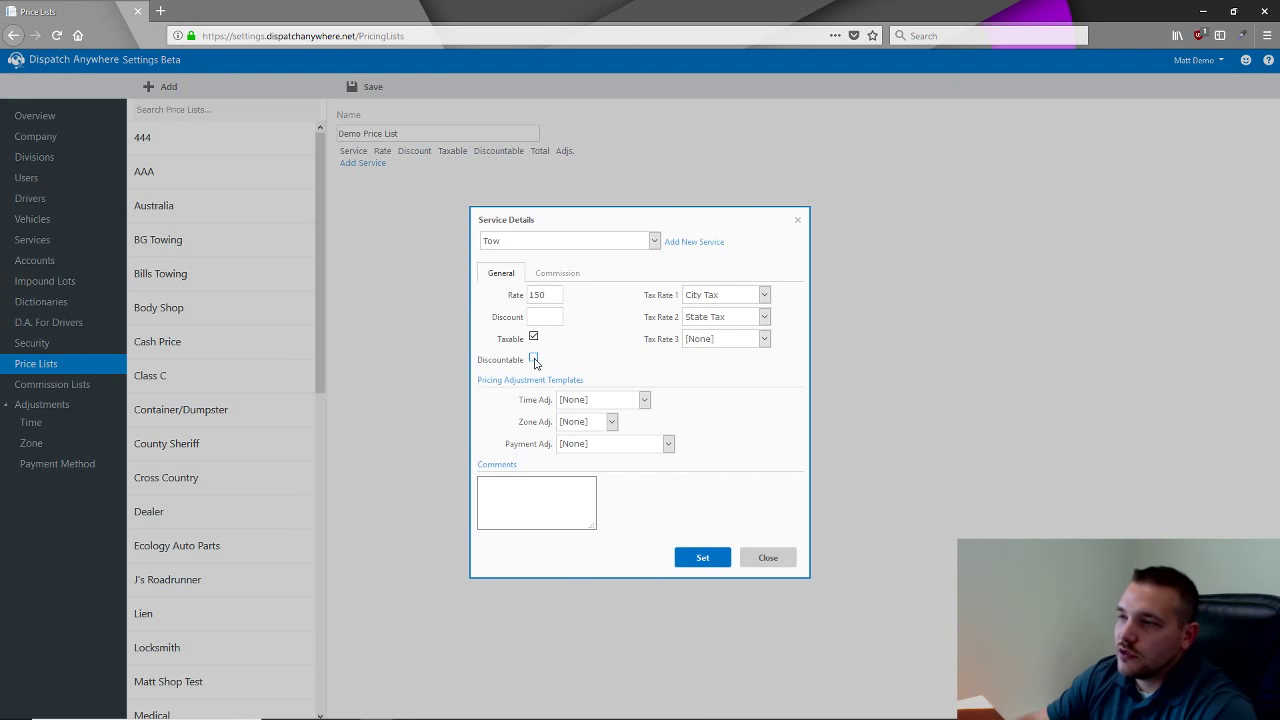
left_click(534, 360)
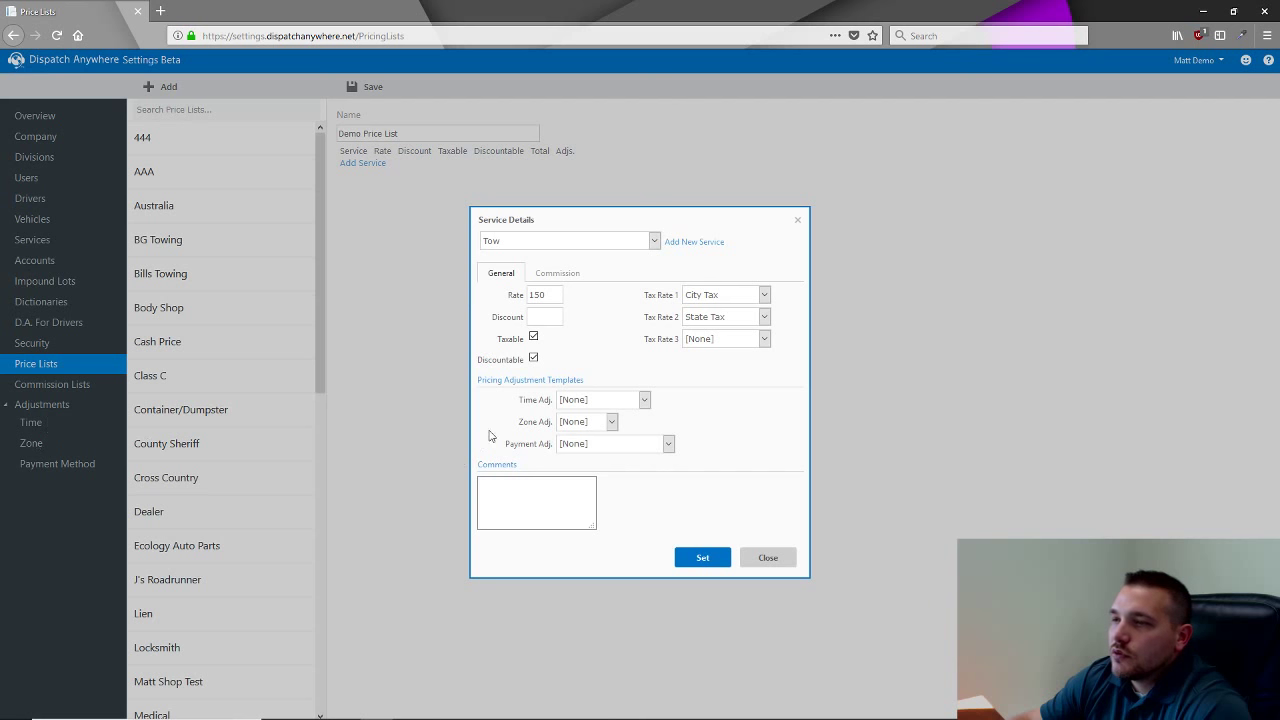
left_click(586, 402)
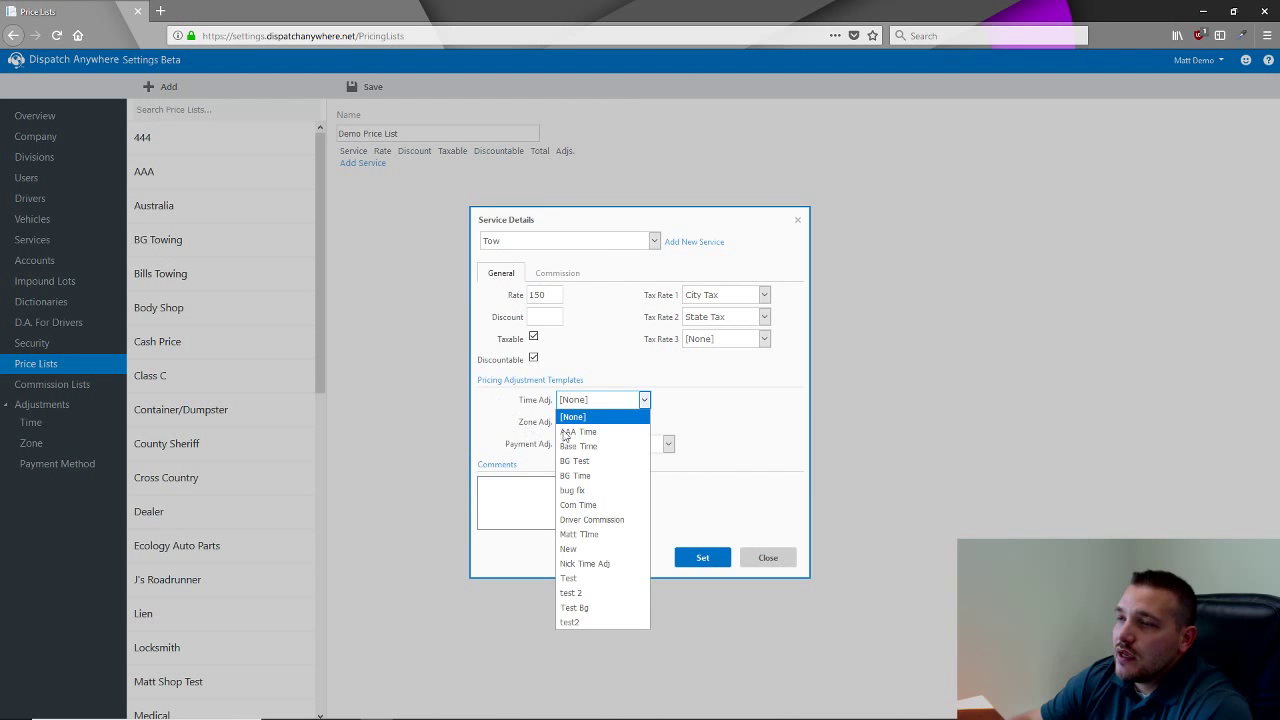
Change the Tow rate to 100, trying Beacon then leaving Zone Adj. at [None].
left_click(500, 426)
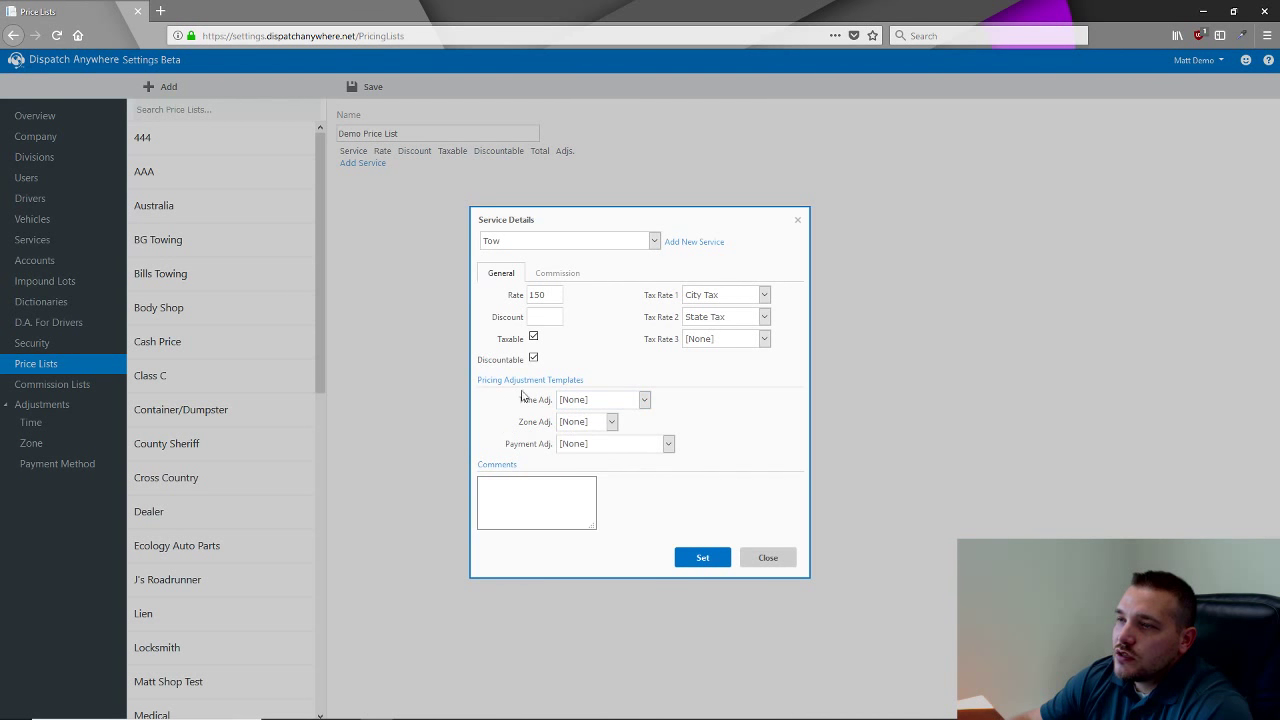
left_click(576, 425)
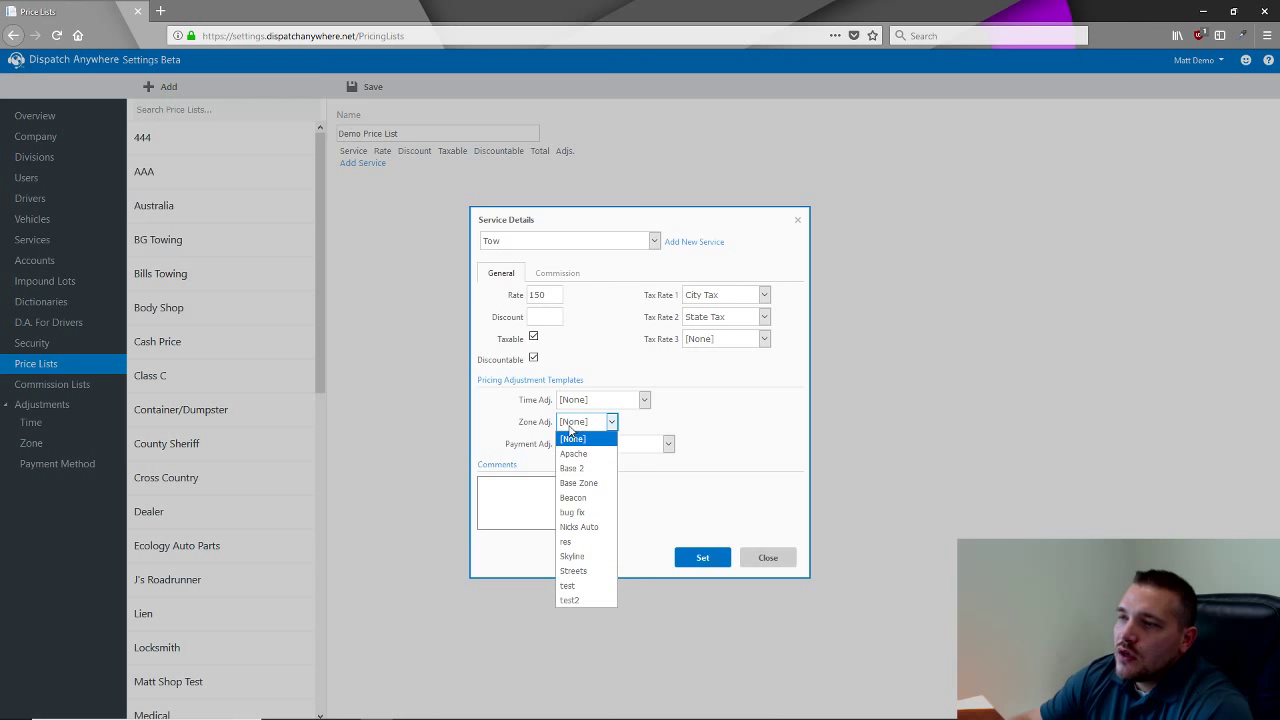
left_click(508, 428)
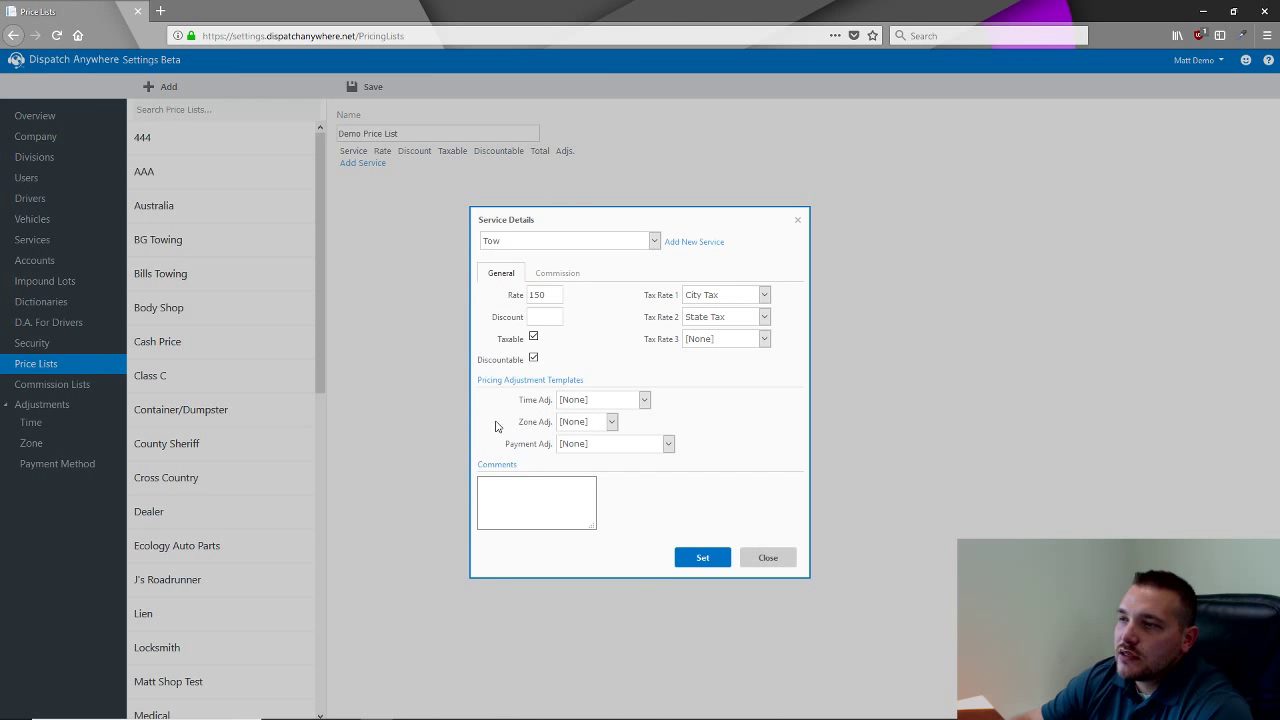
double_click(537, 294)
type("100")
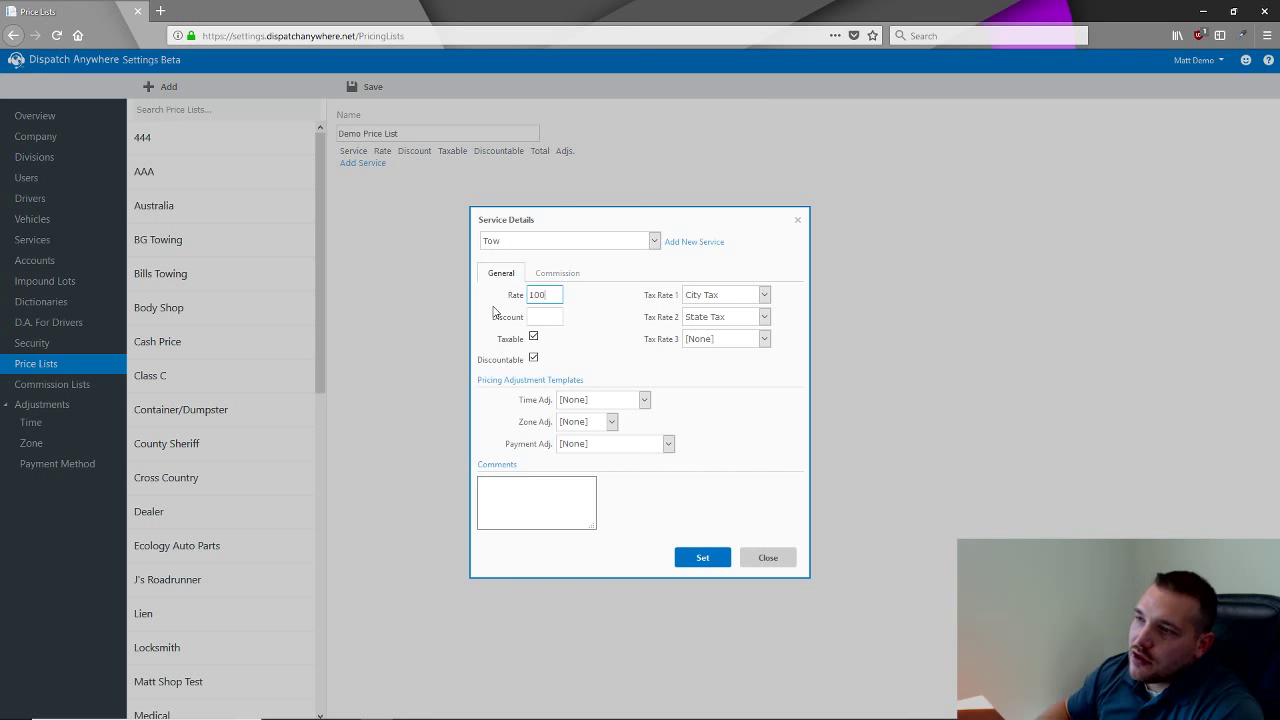
left_click(586, 421)
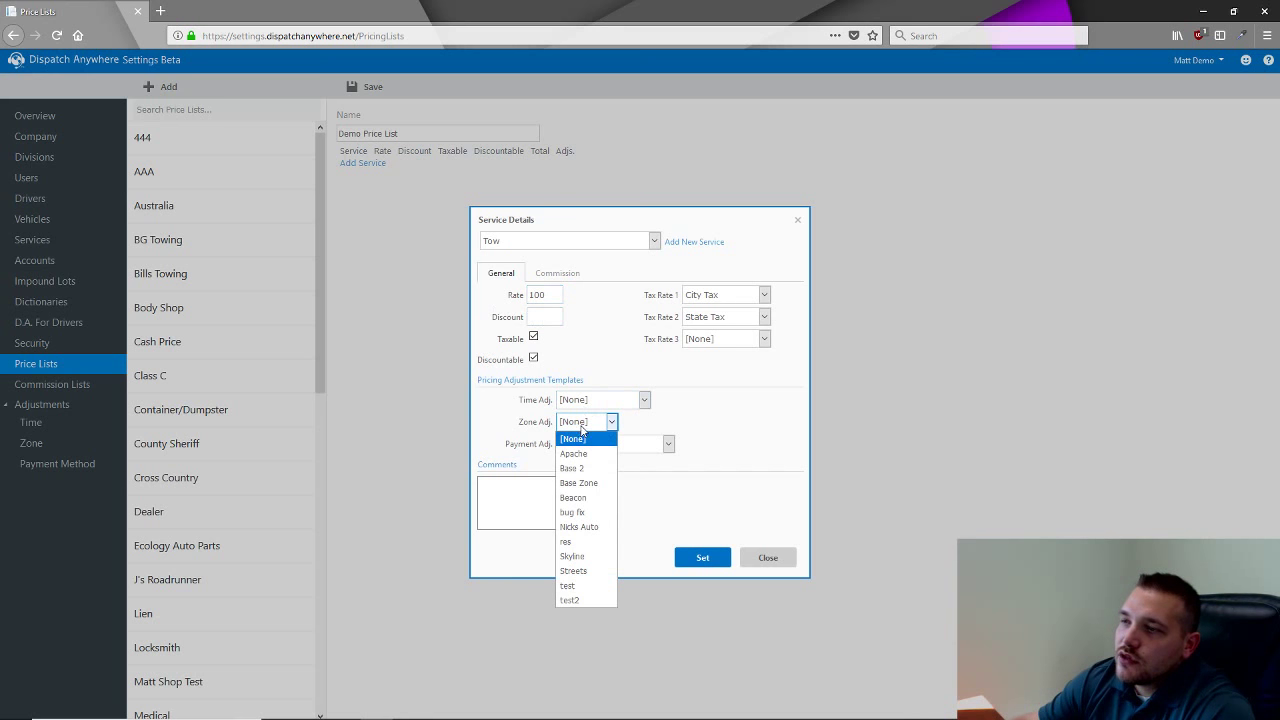
left_click(573, 497)
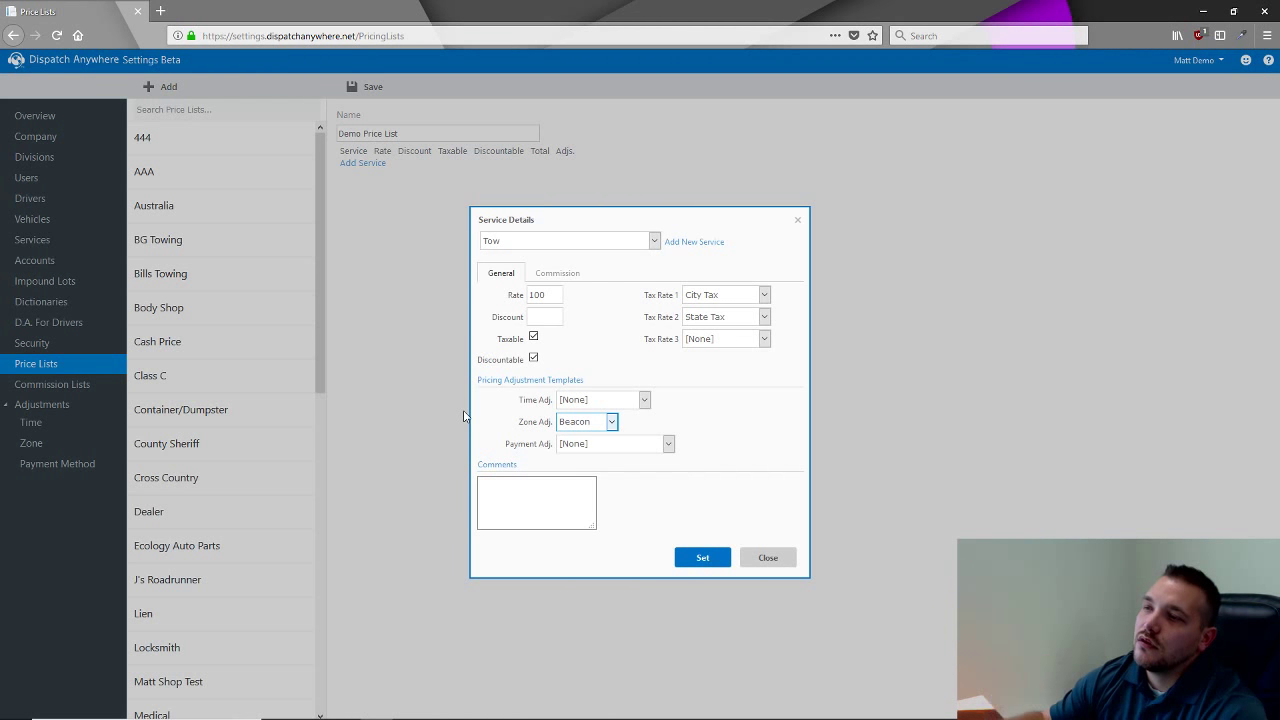
left_click(583, 424)
left_click(573, 439)
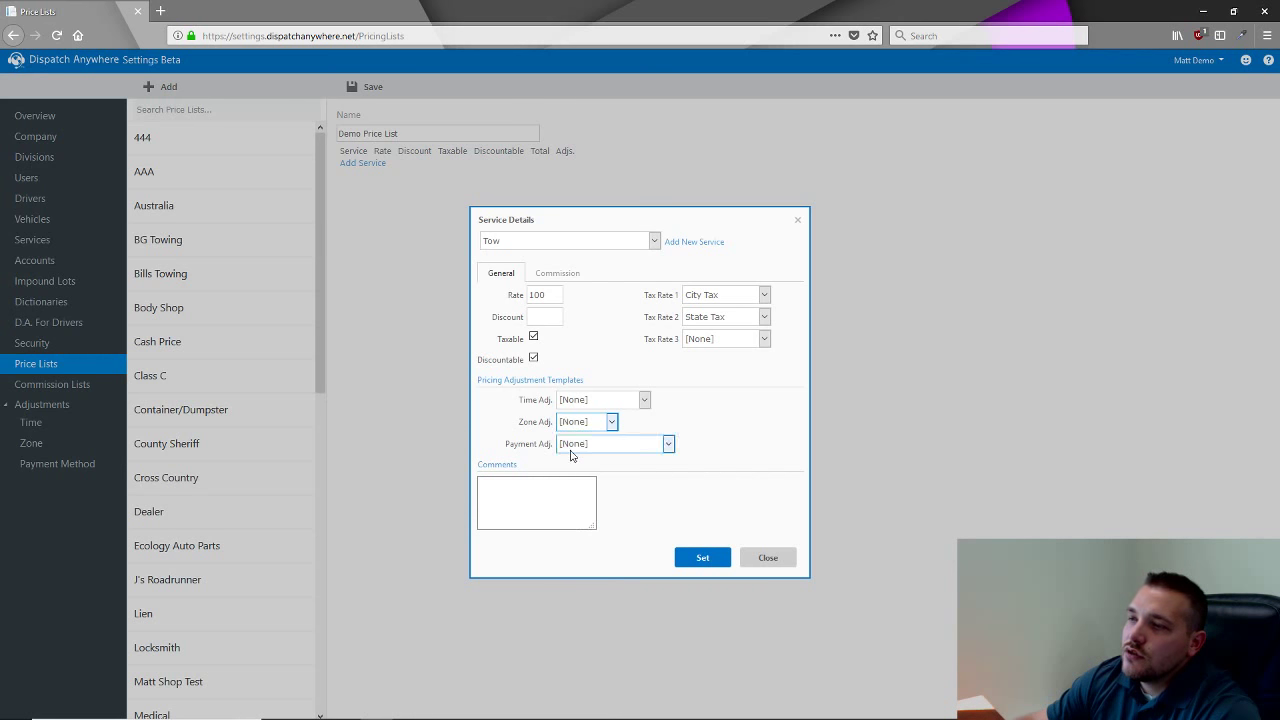
Apply the Base Time time adjustment and set Tow into Demo Price List.
left_click(578, 446)
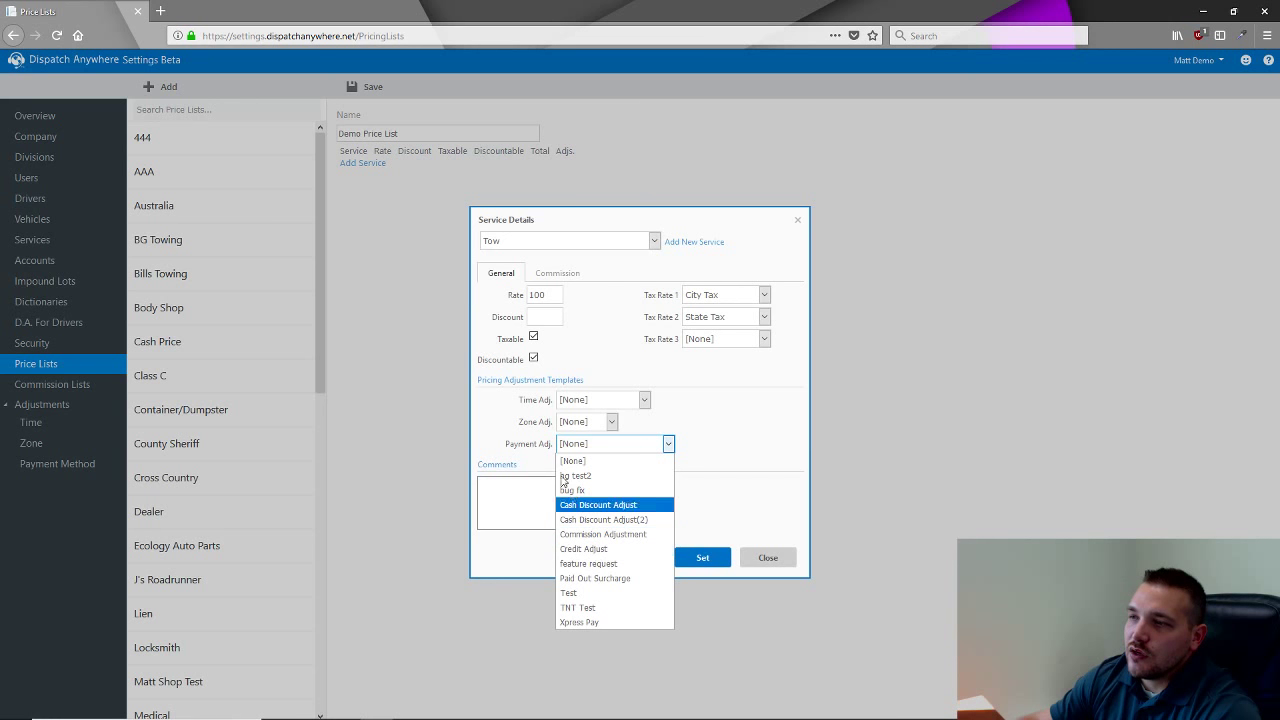
left_click(808, 503)
left_click(620, 450)
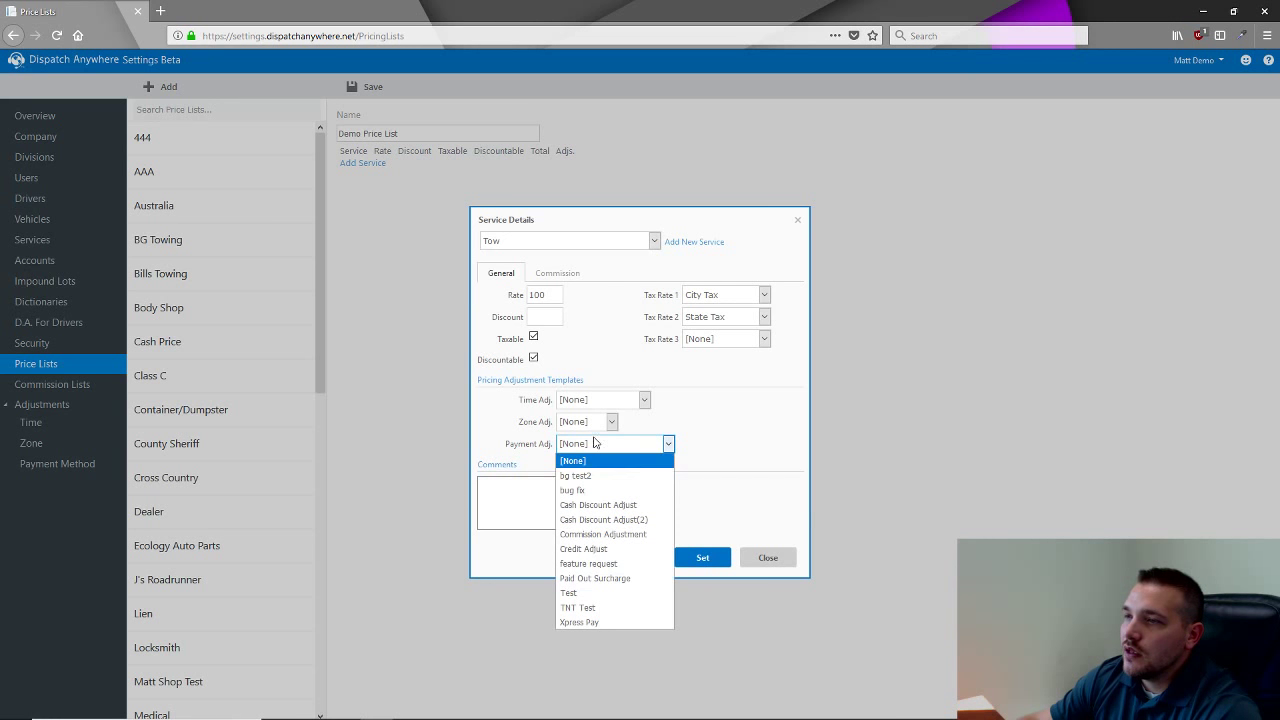
left_click(578, 402)
left_click(578, 446)
left_click(702, 557)
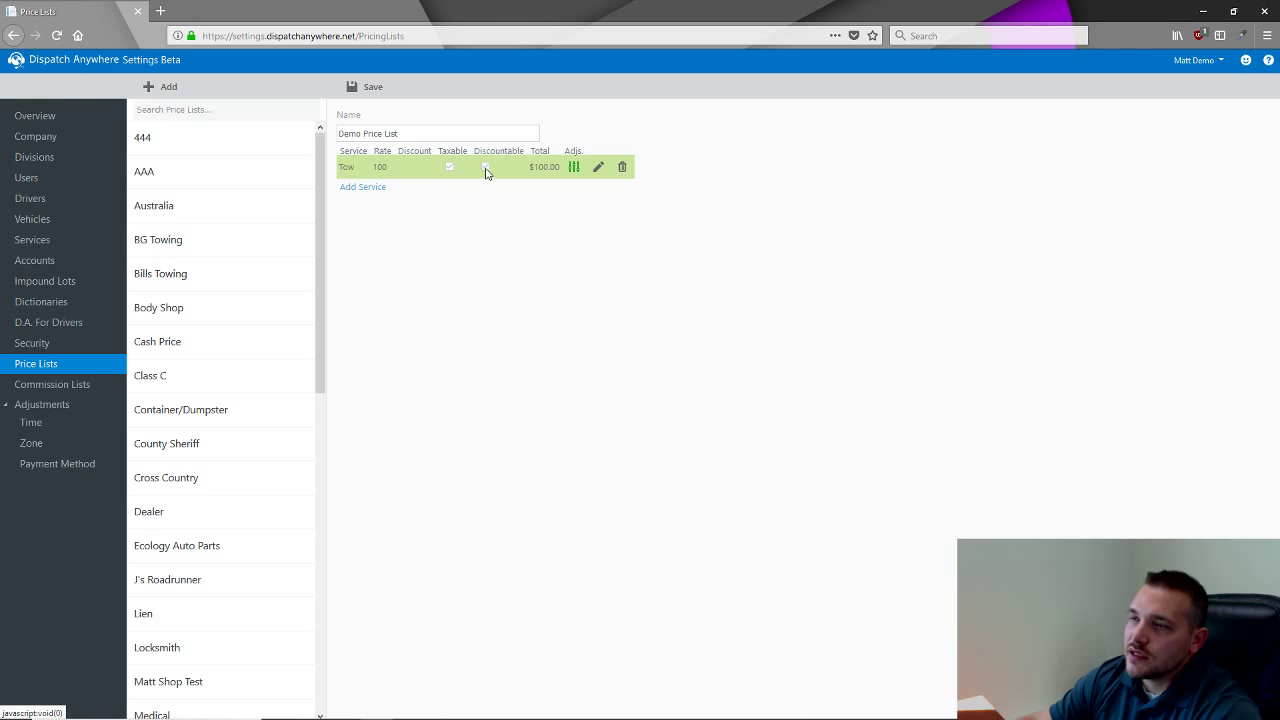
Add Mileage [M] as a second service at rate 2.50 and open the Distance Price Calculator.
left_click(356, 188)
left_click(550, 236)
key("m")
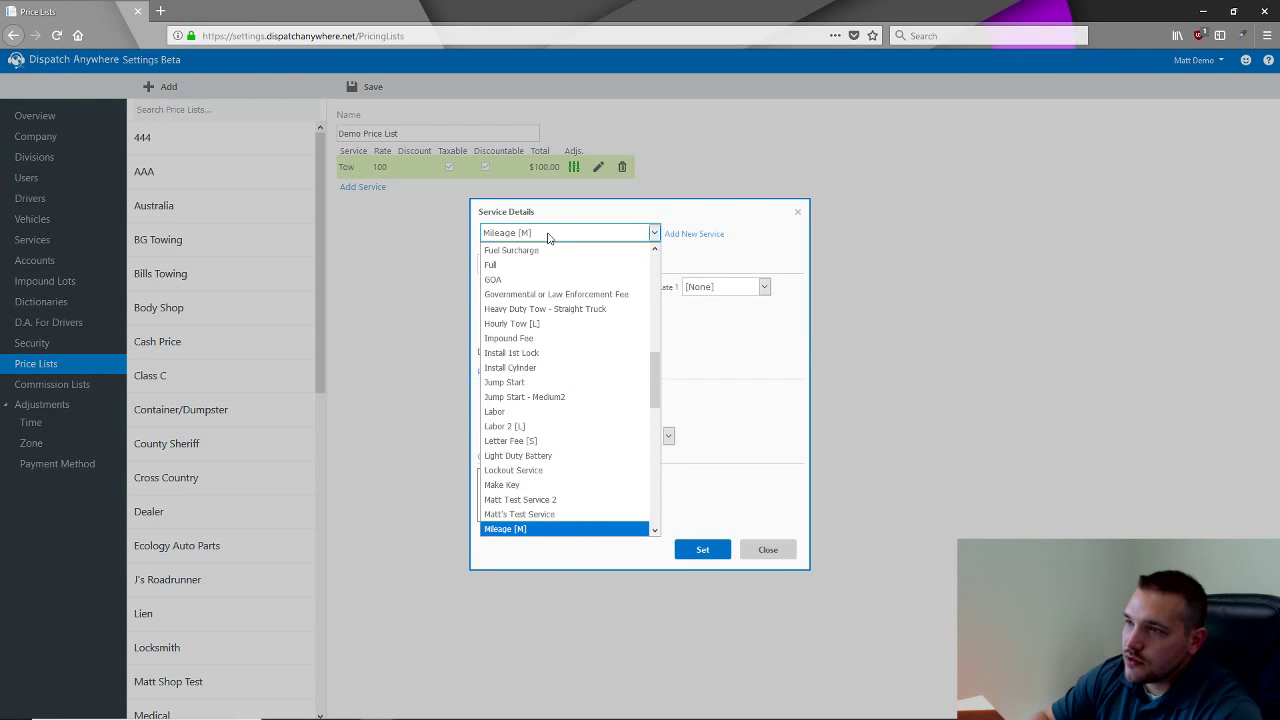
key("Return")
left_click(558, 287)
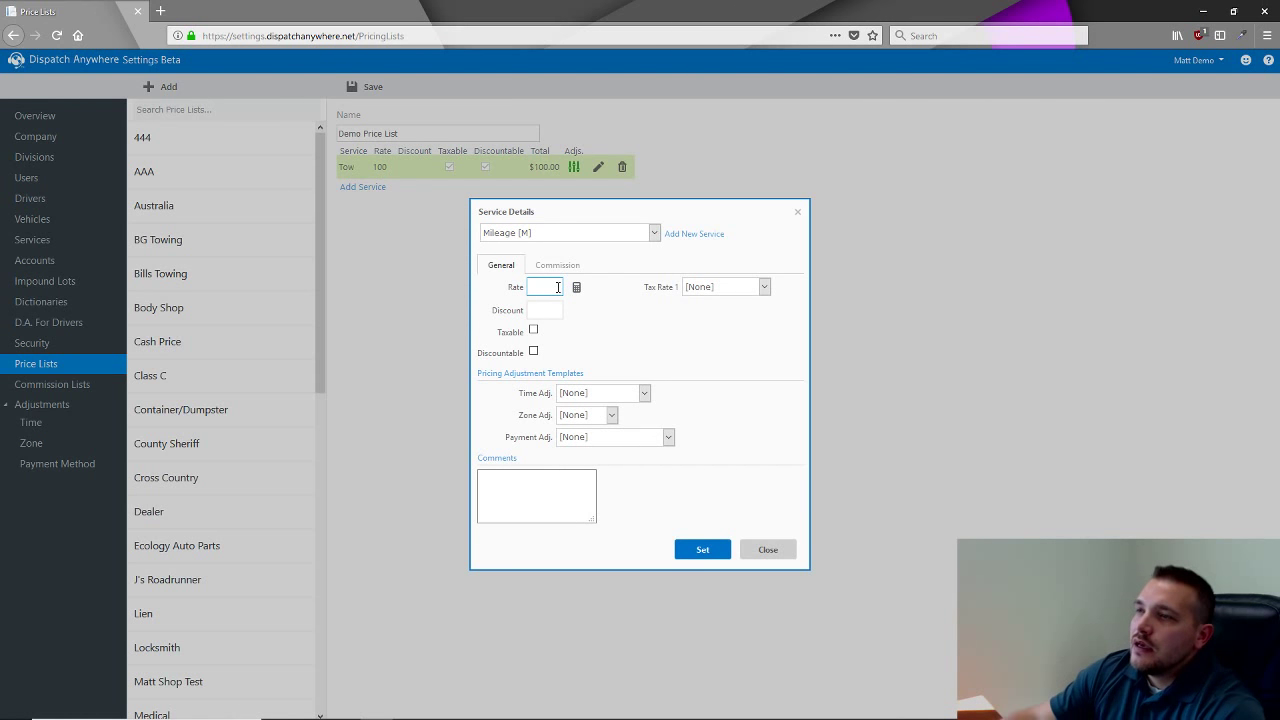
type("2.50")
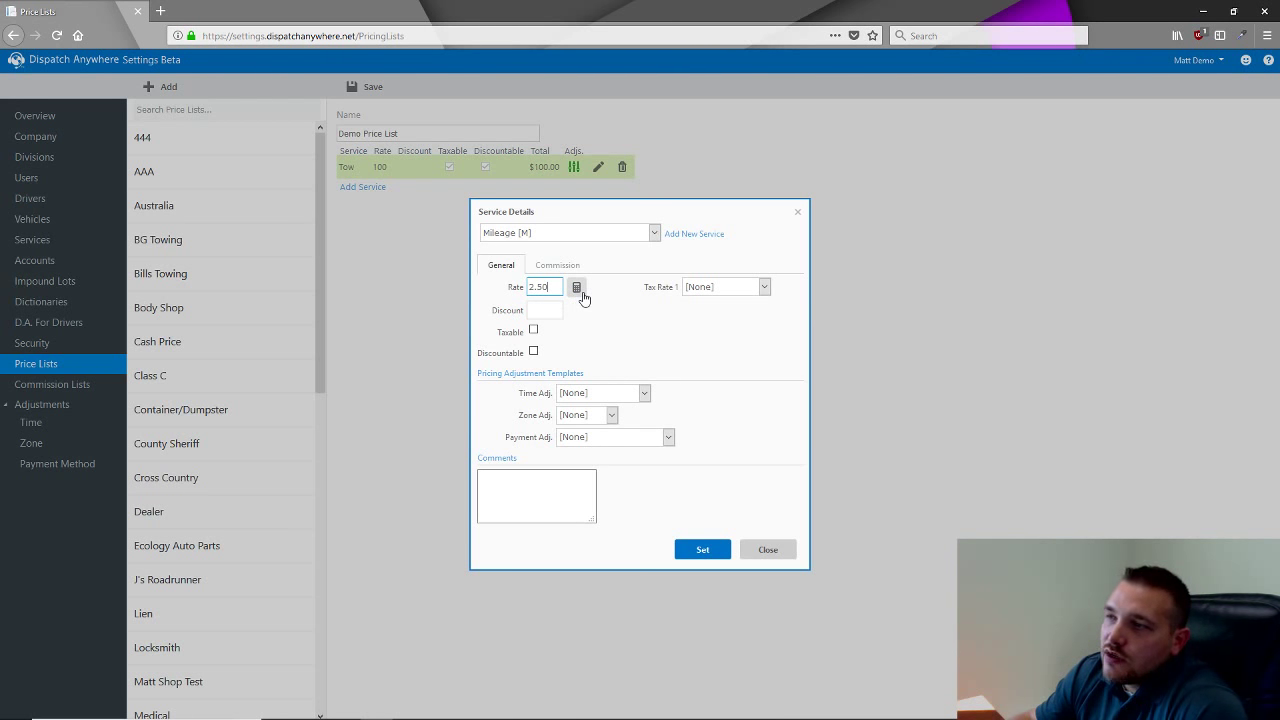
left_click(577, 288)
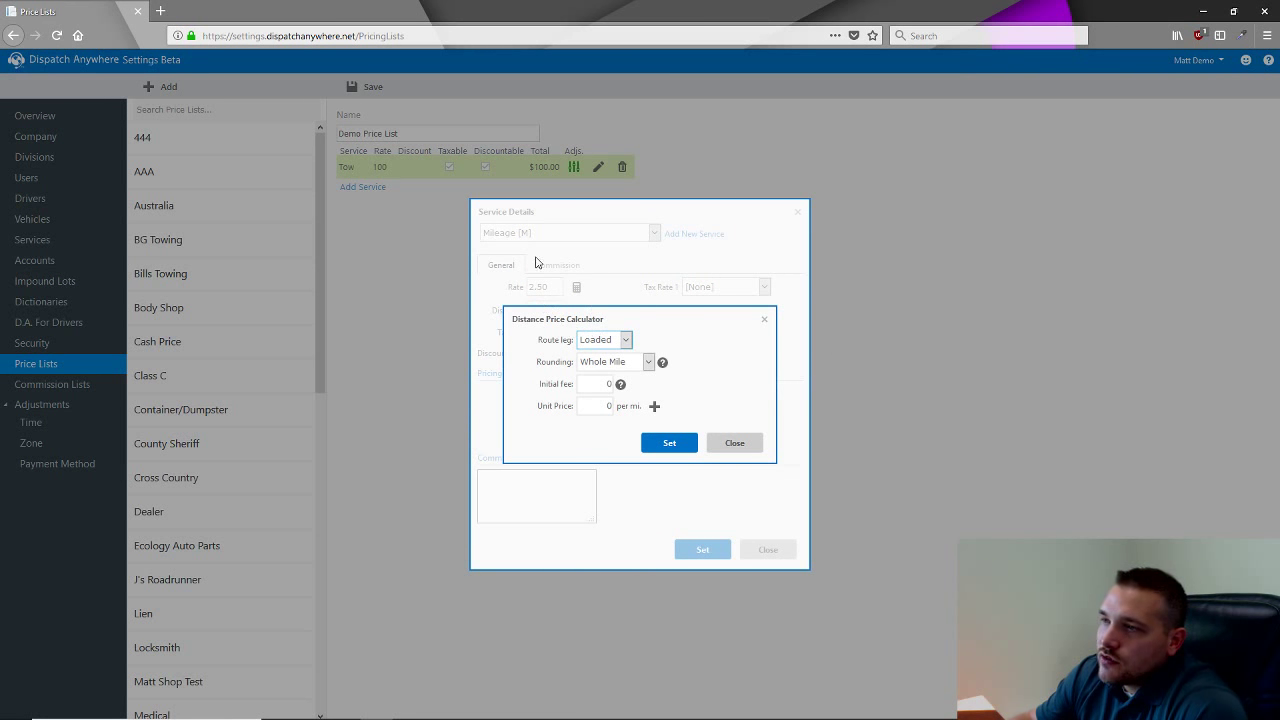
Price Loaded mileage at 2.50 per mile with Whole Mile rounding and apply it to the rate.
left_click(623, 341)
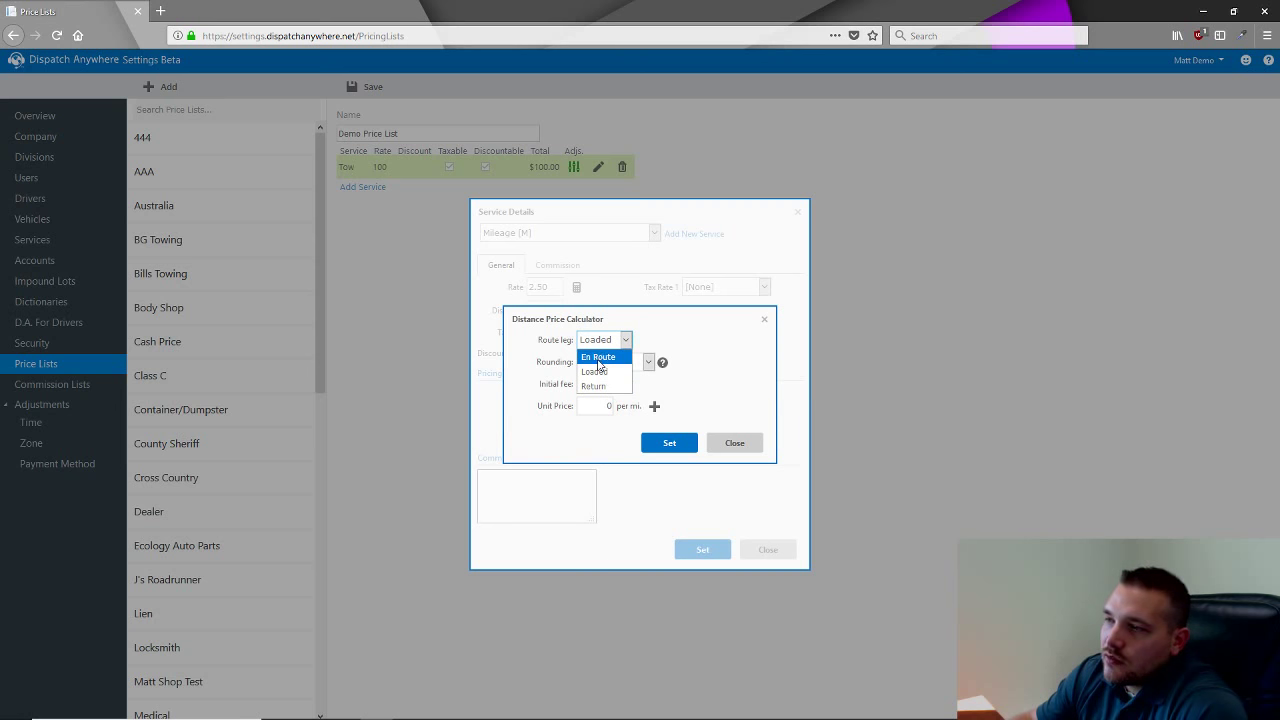
left_click(595, 371)
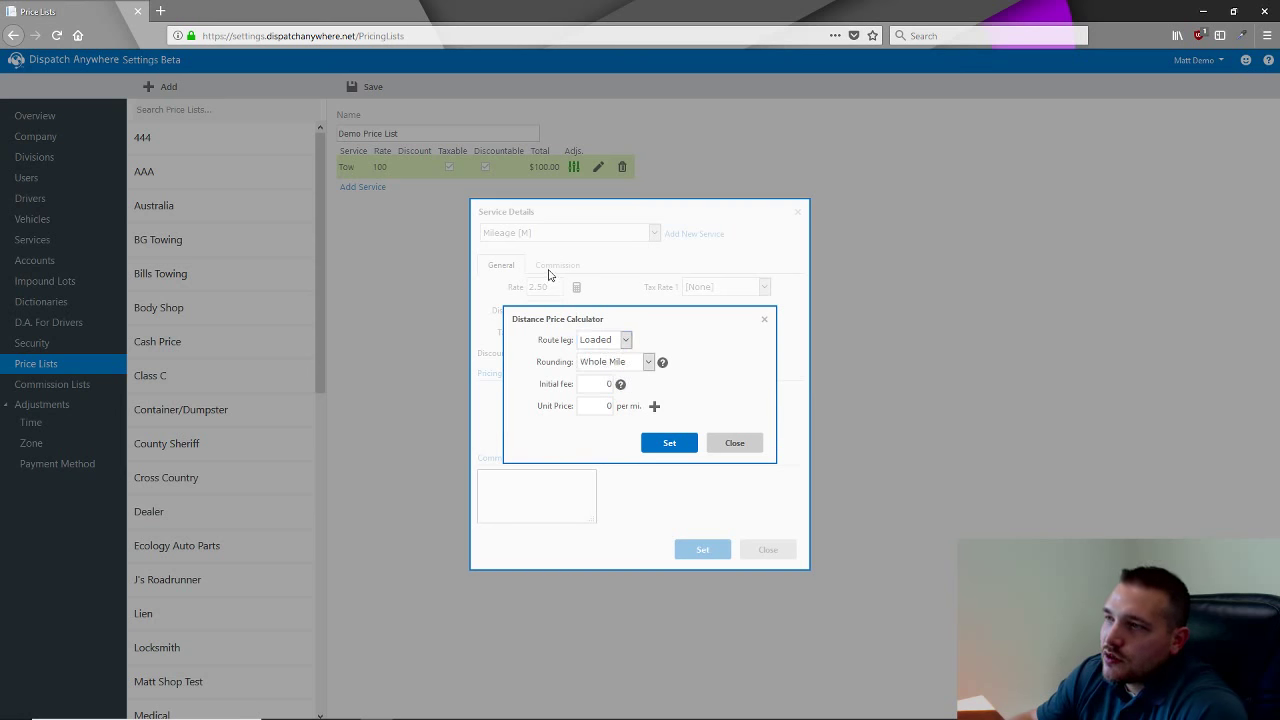
left_click(648, 362)
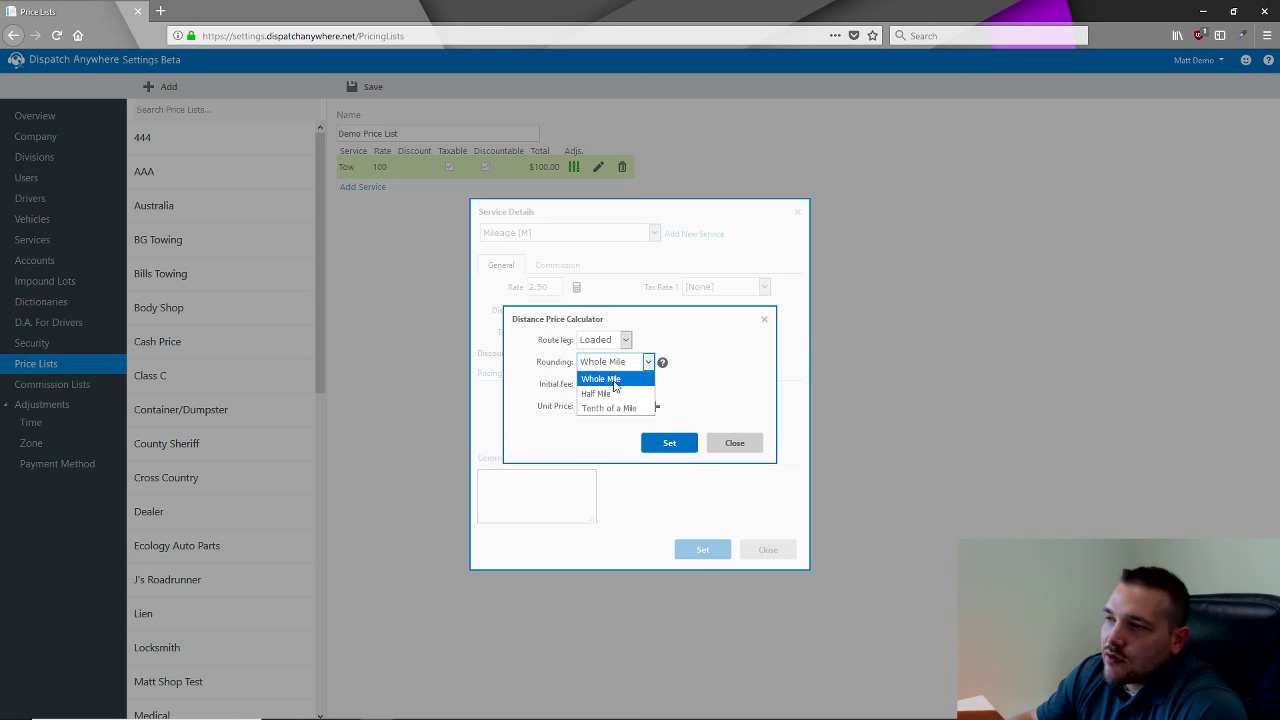
left_click(687, 407)
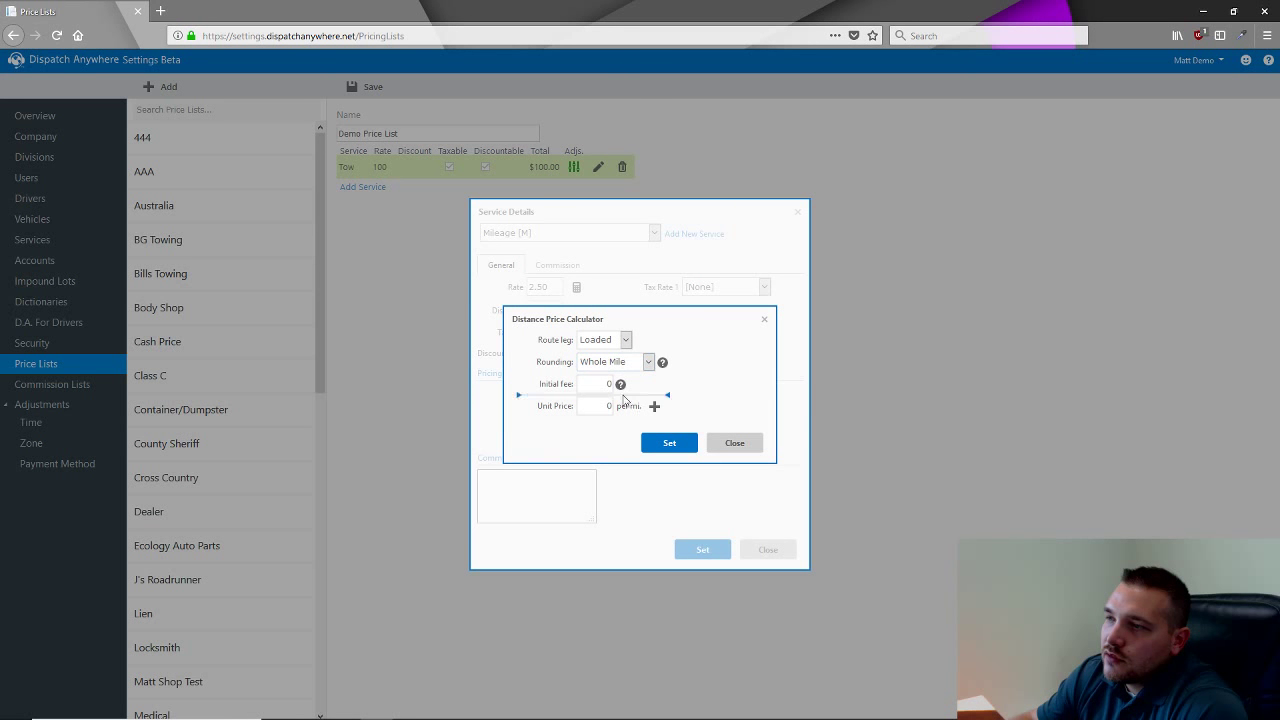
mouse_move(621, 389)
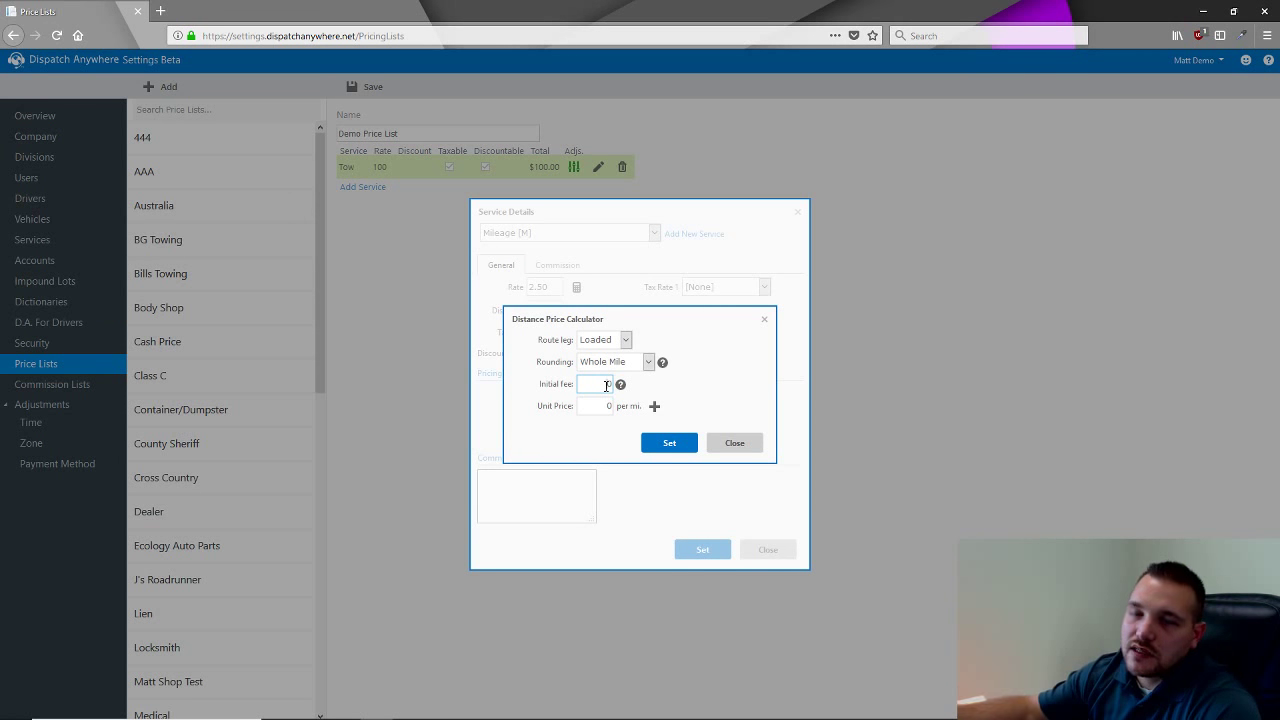
left_click(606, 405)
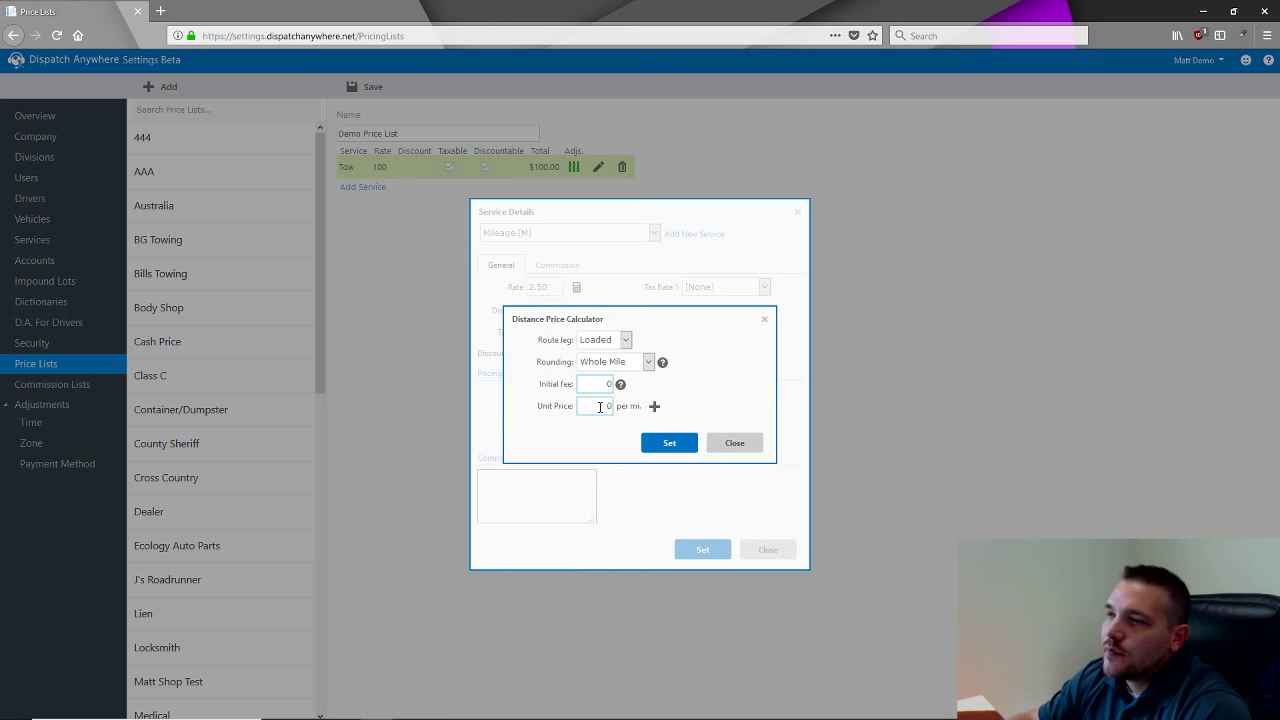
key("BackSpace")
type("2.50")
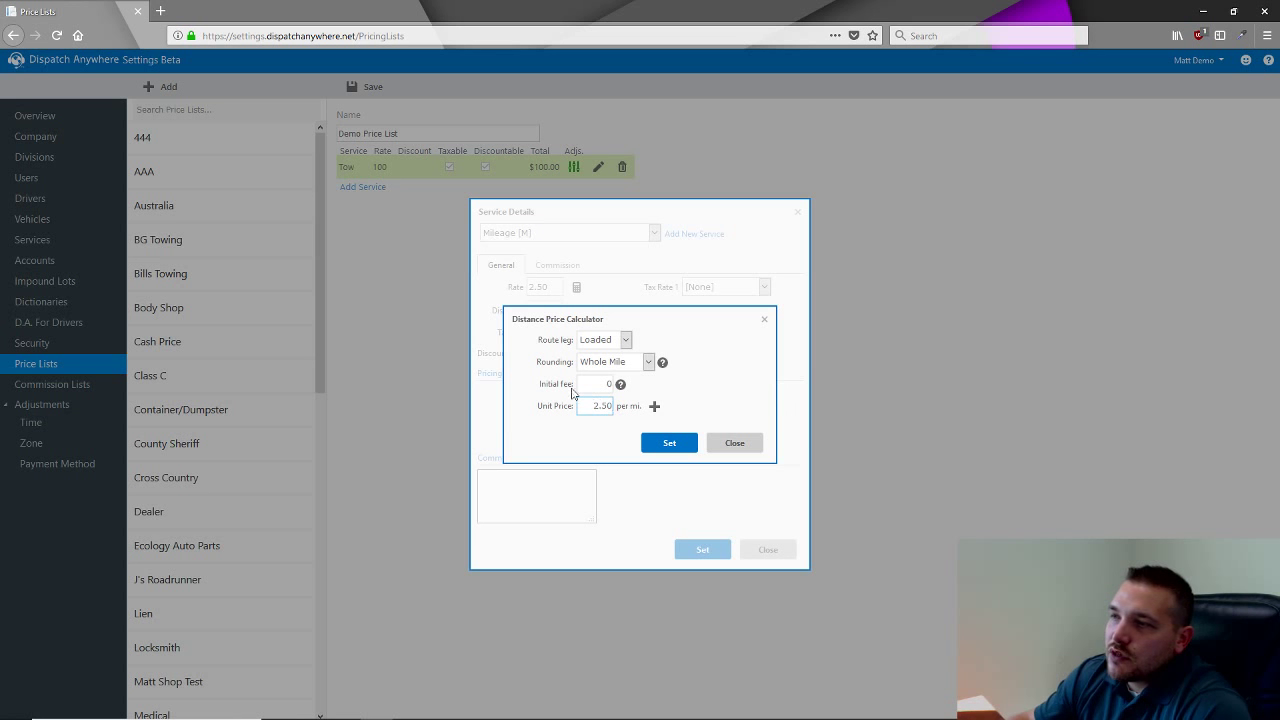
left_click(664, 443)
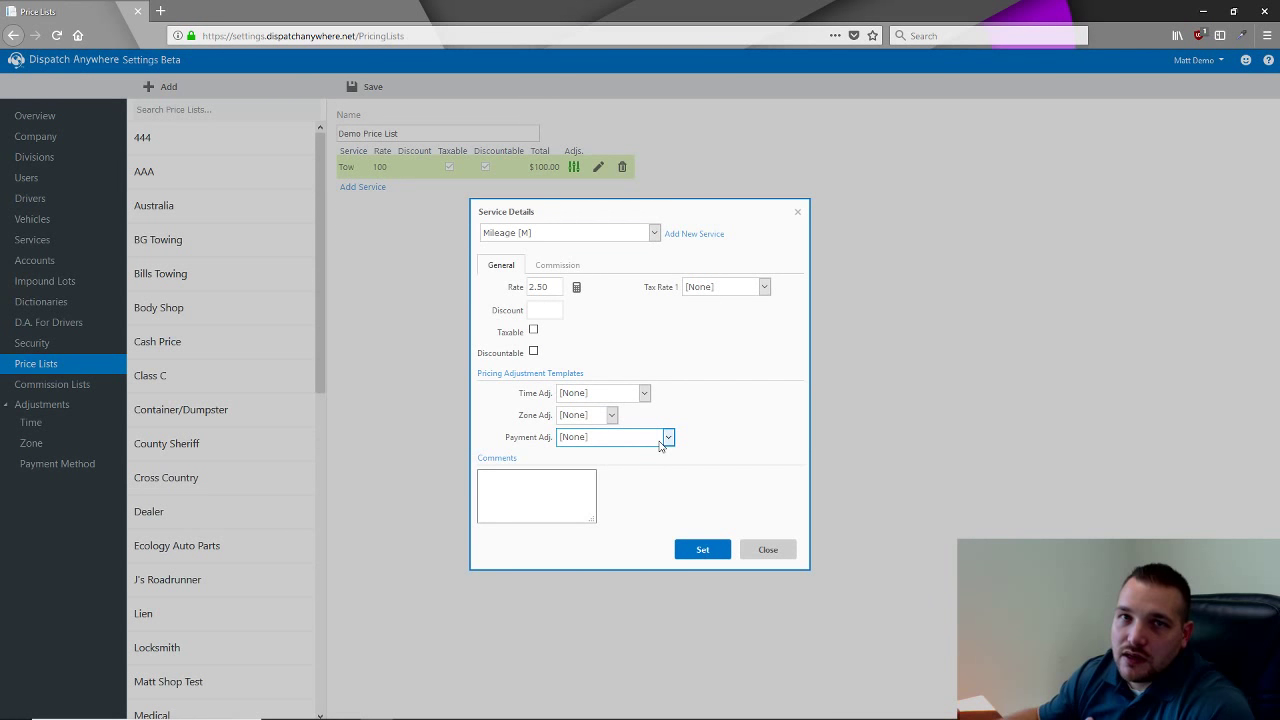
left_click(576, 288)
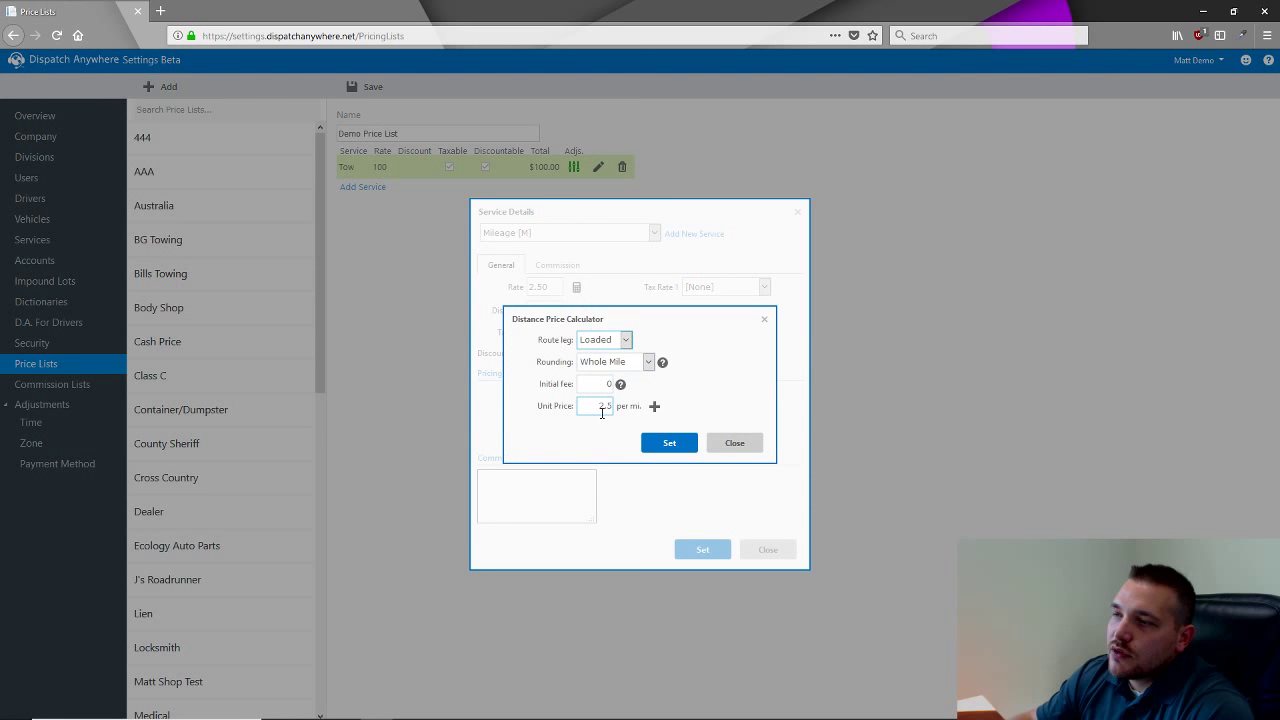
Add a first mileage tier of 5 miles charged at 0 per mile.
left_click(654, 406)
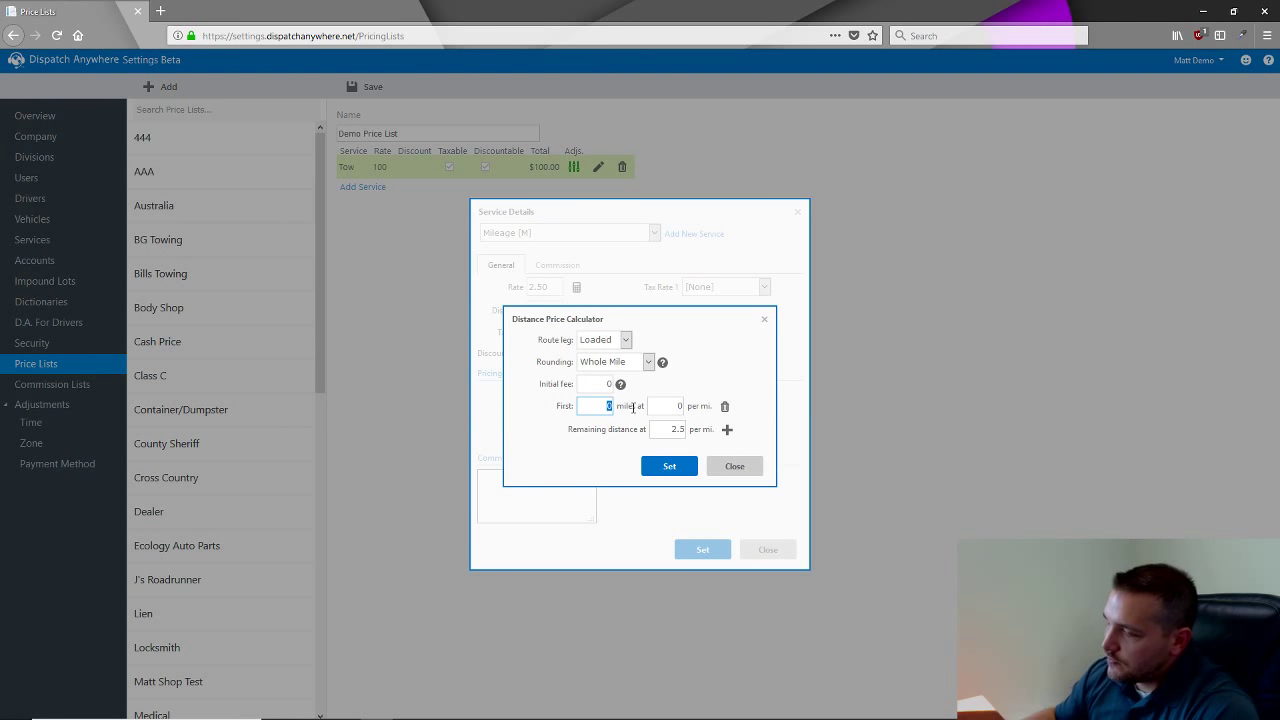
type("5")
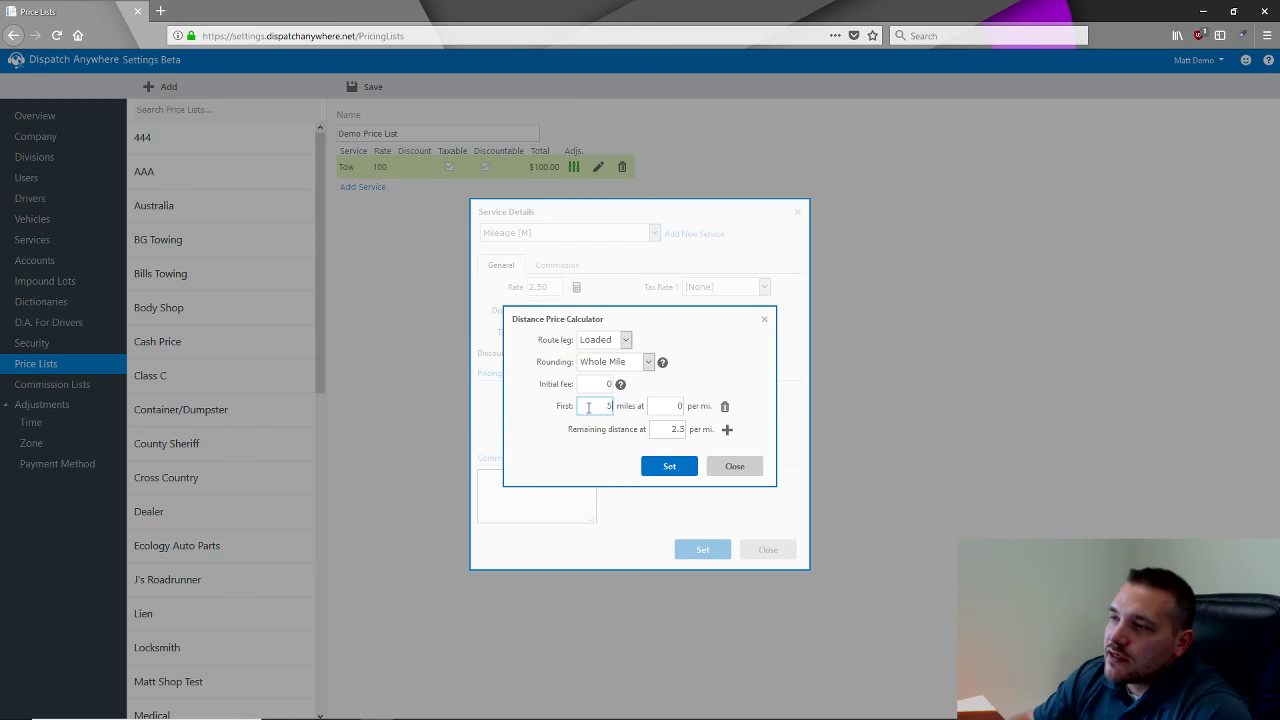
left_click(682, 410)
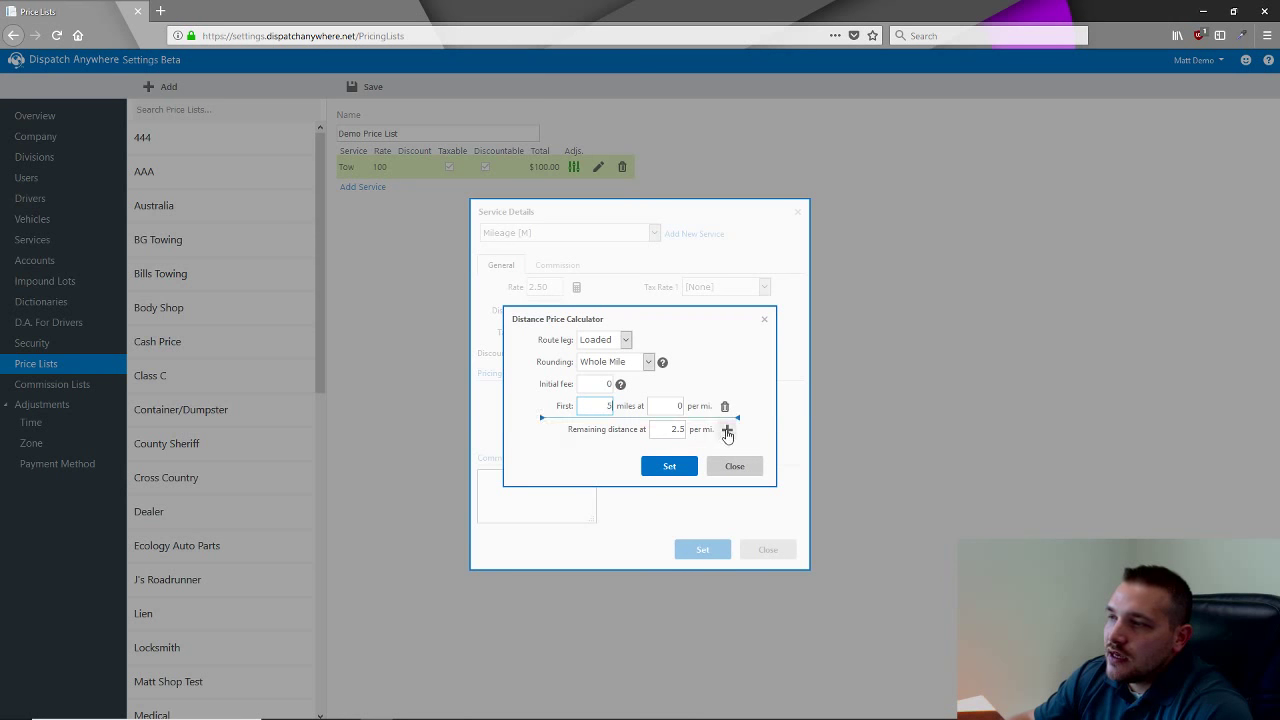
left_click(727, 429)
left_click(727, 452)
left_click(605, 406)
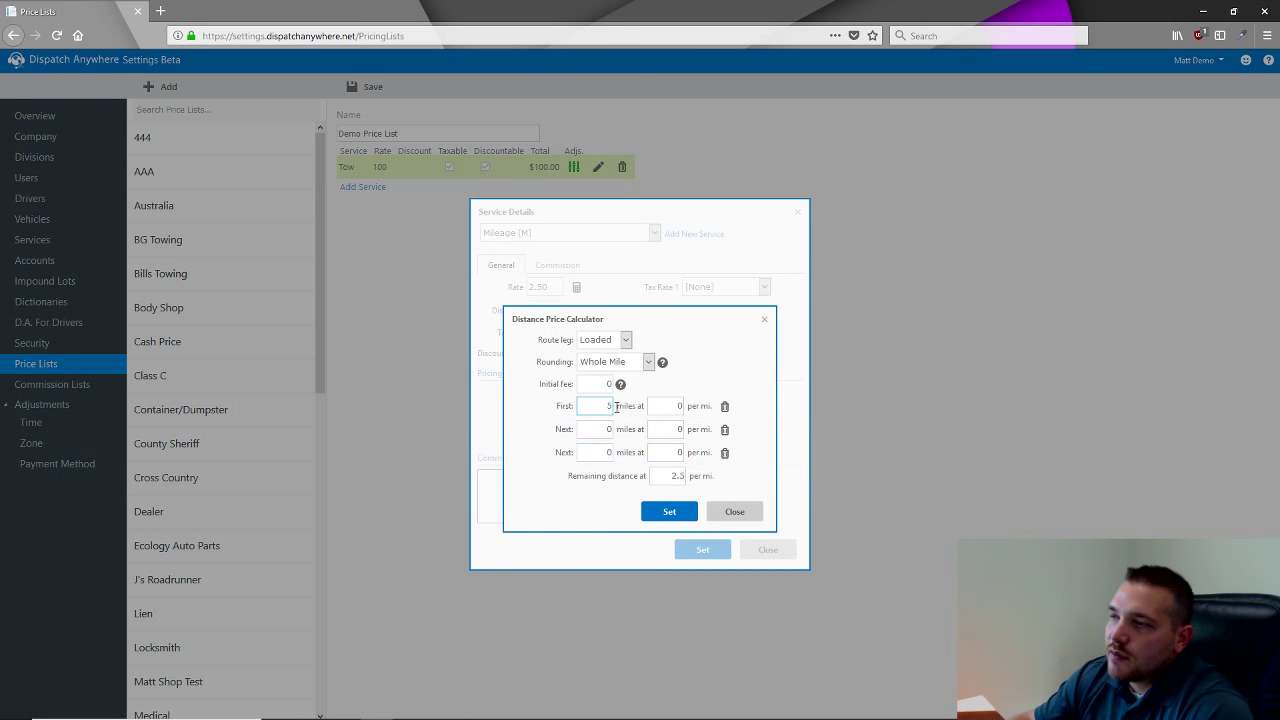
left_click(676, 406)
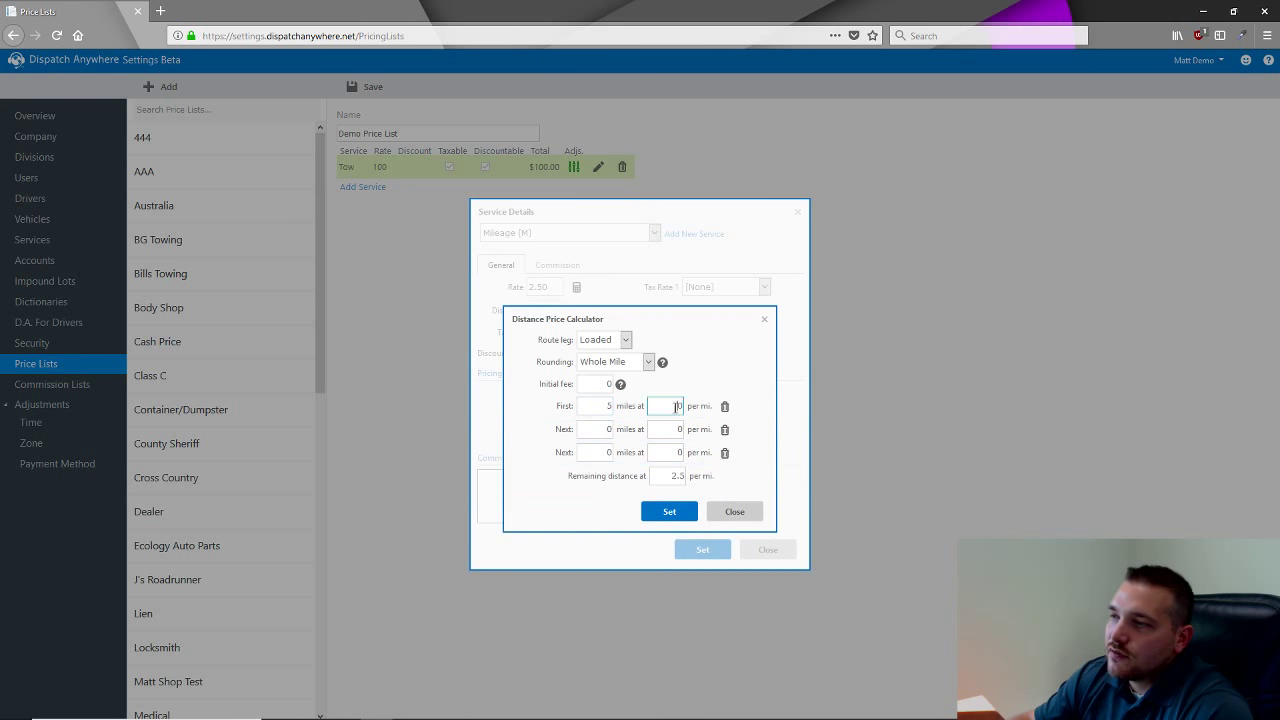
Try two further 25-mile tiers at 1.25 and 2.25, then delete both.
left_click(602, 428)
type("25")
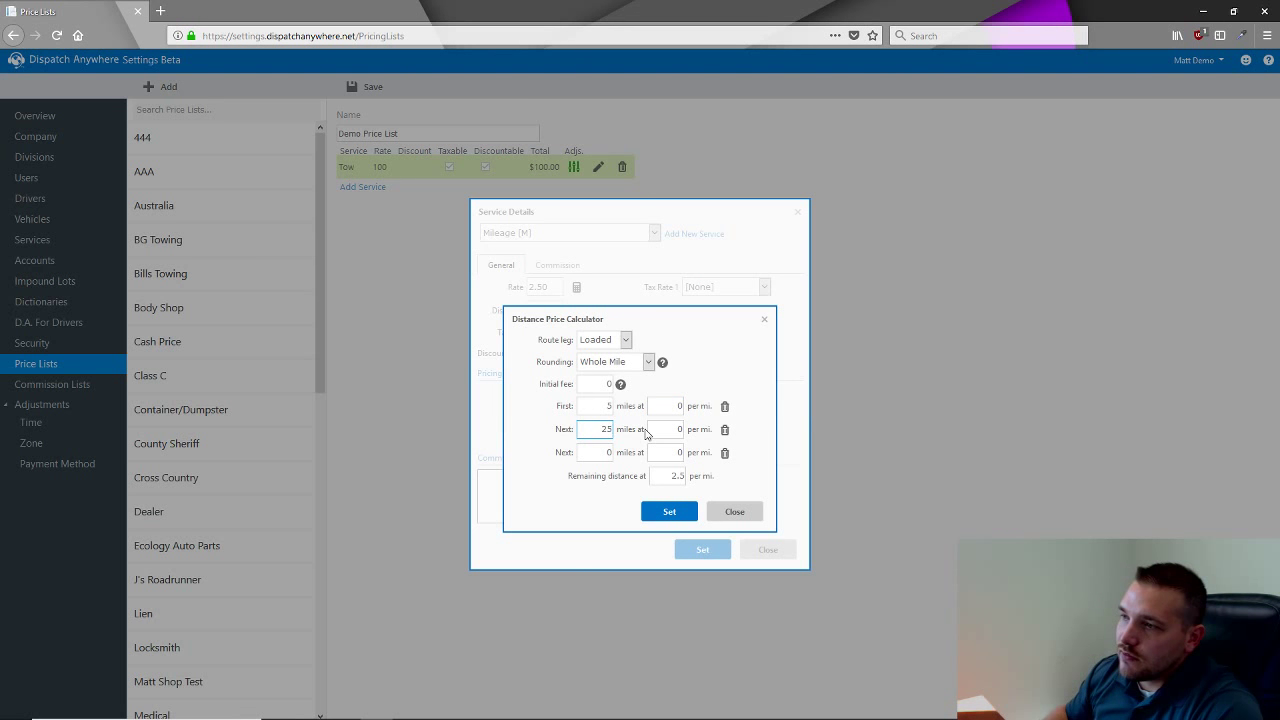
key("Tab")
type("1.25")
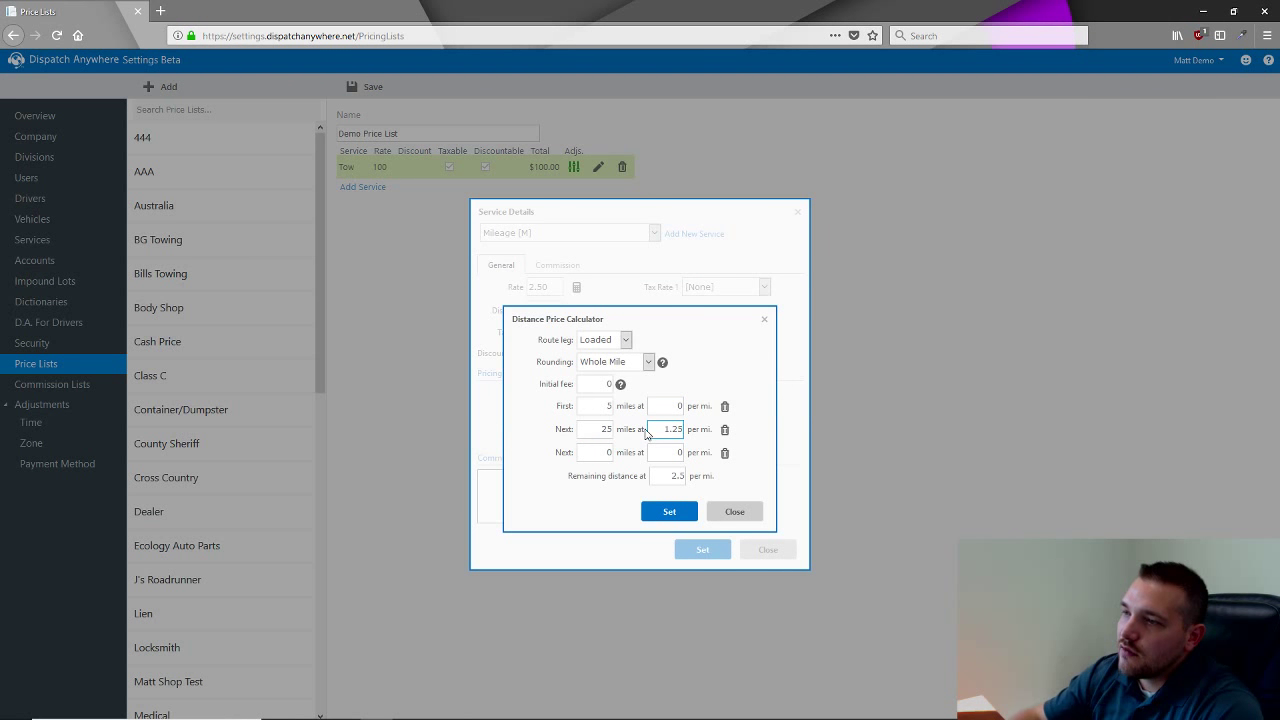
key("Tab")
type("25")
key("Tab")
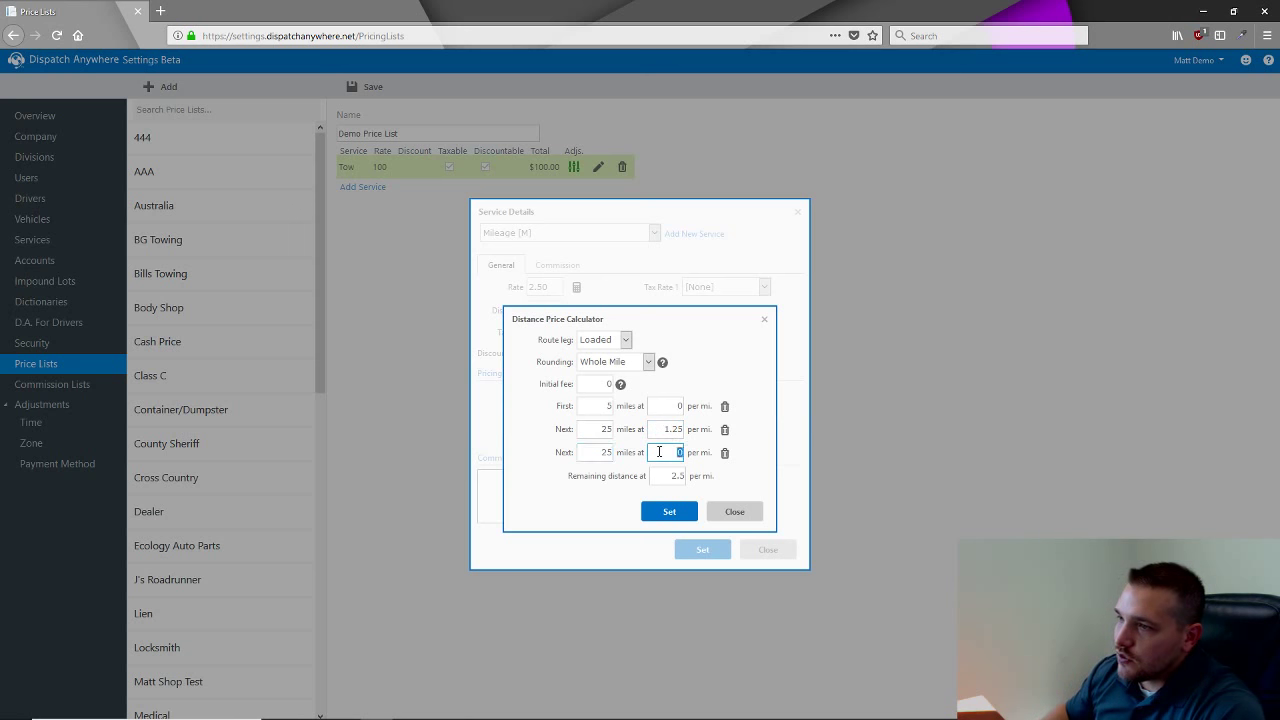
type("2.2")
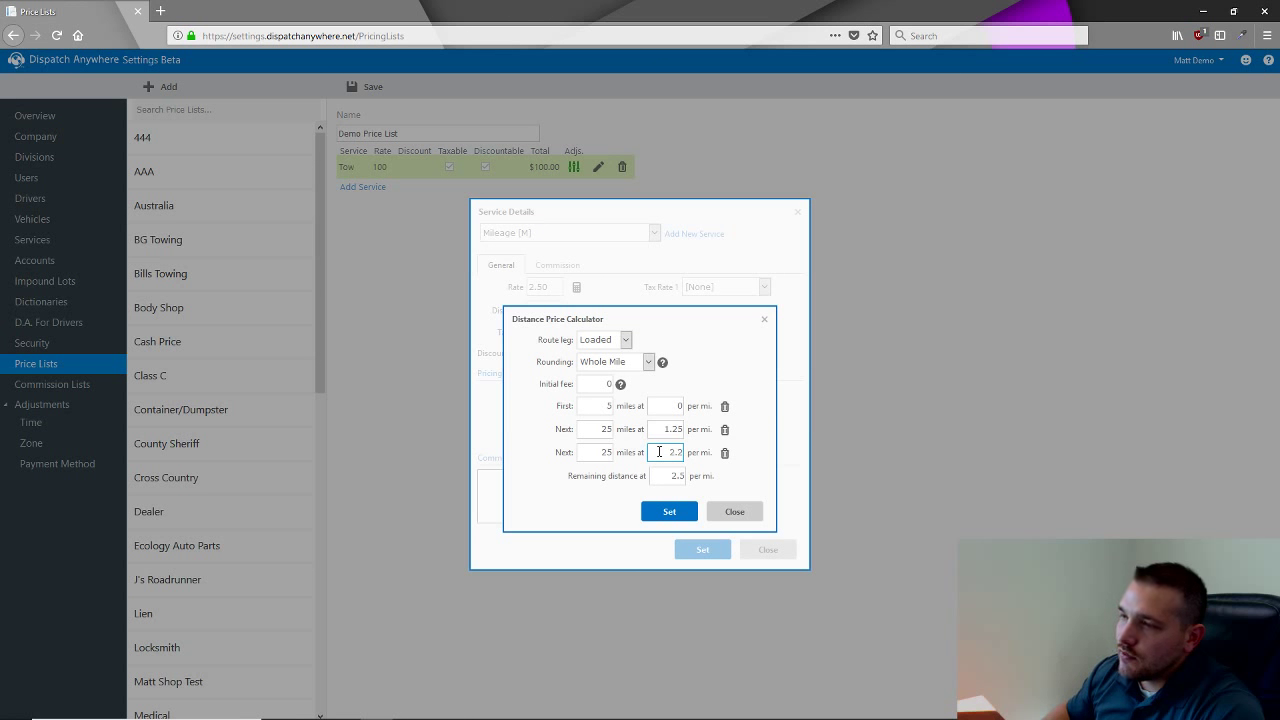
type("5")
key("Tab")
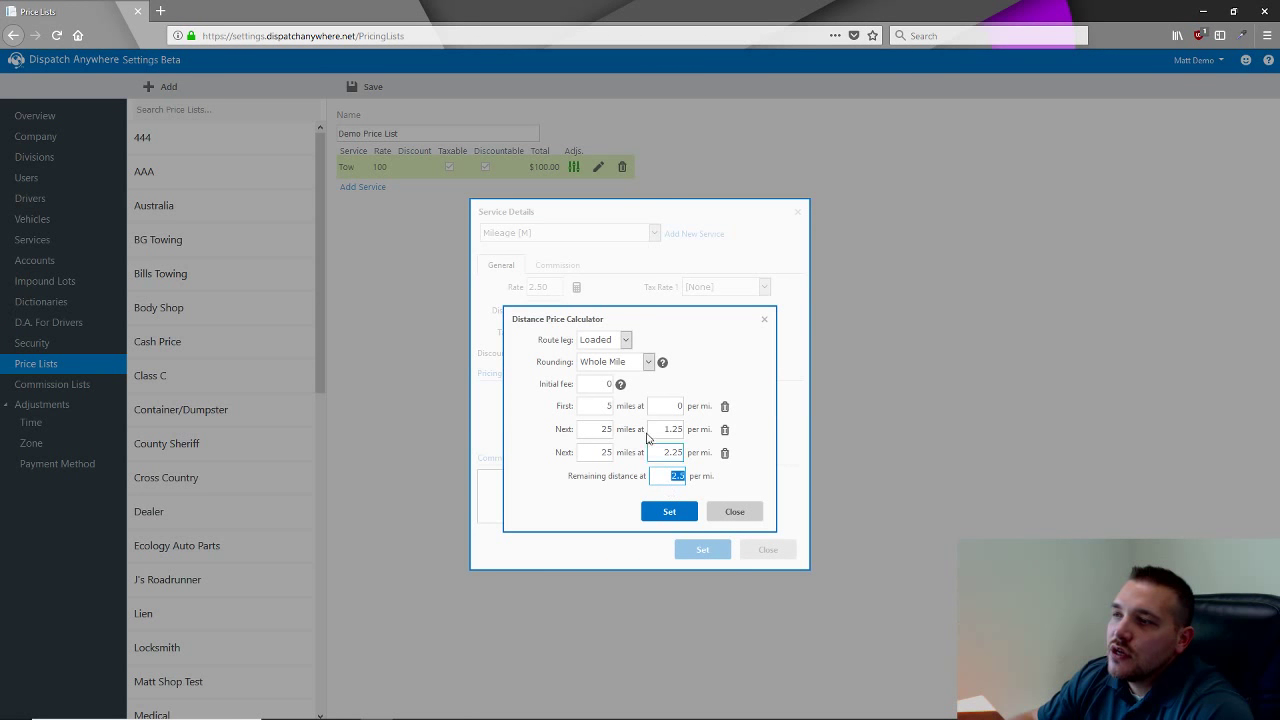
left_click(727, 455)
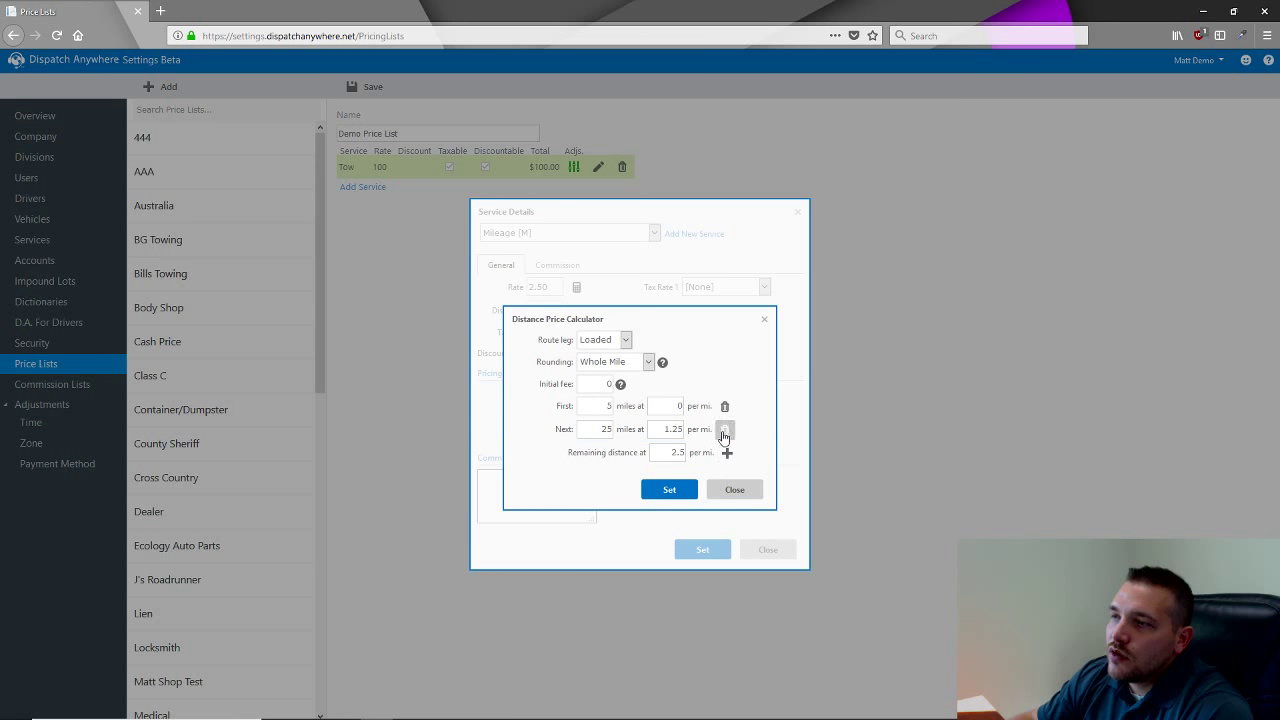
left_click(725, 429)
left_click(677, 407)
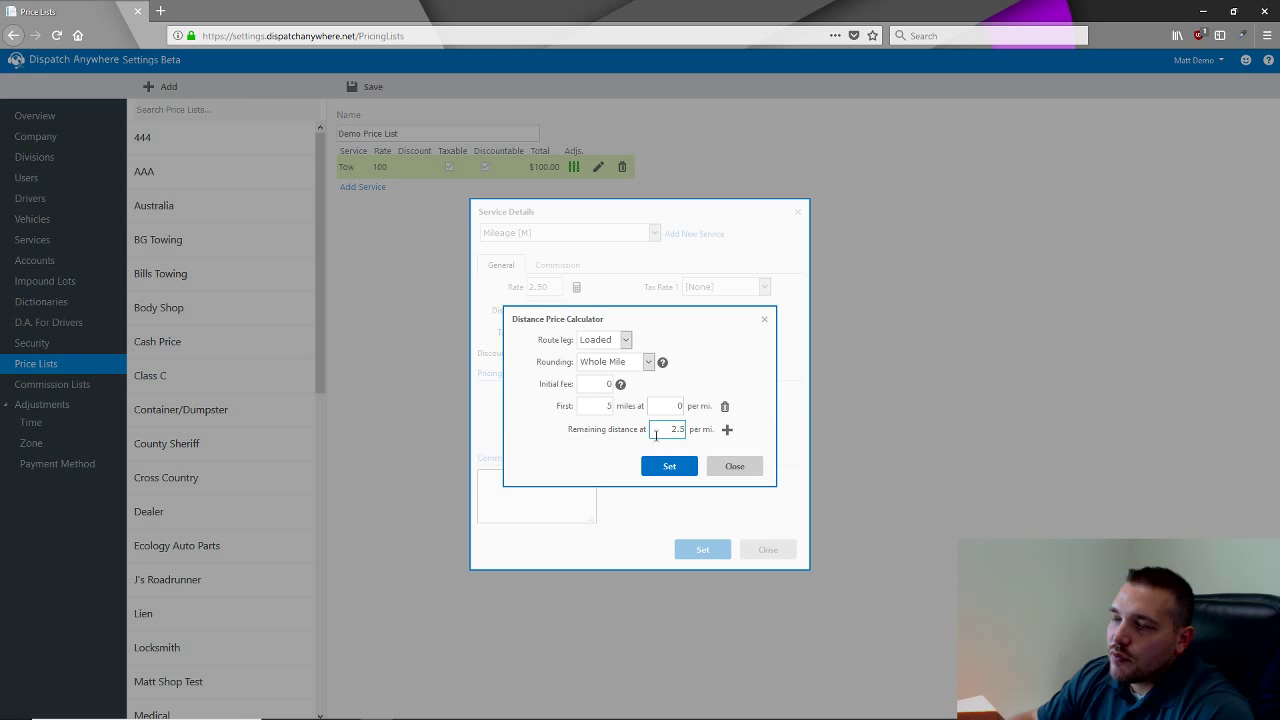
Cycle the route leg through En Route and Return, then back to Loaded.
left_click(612, 342)
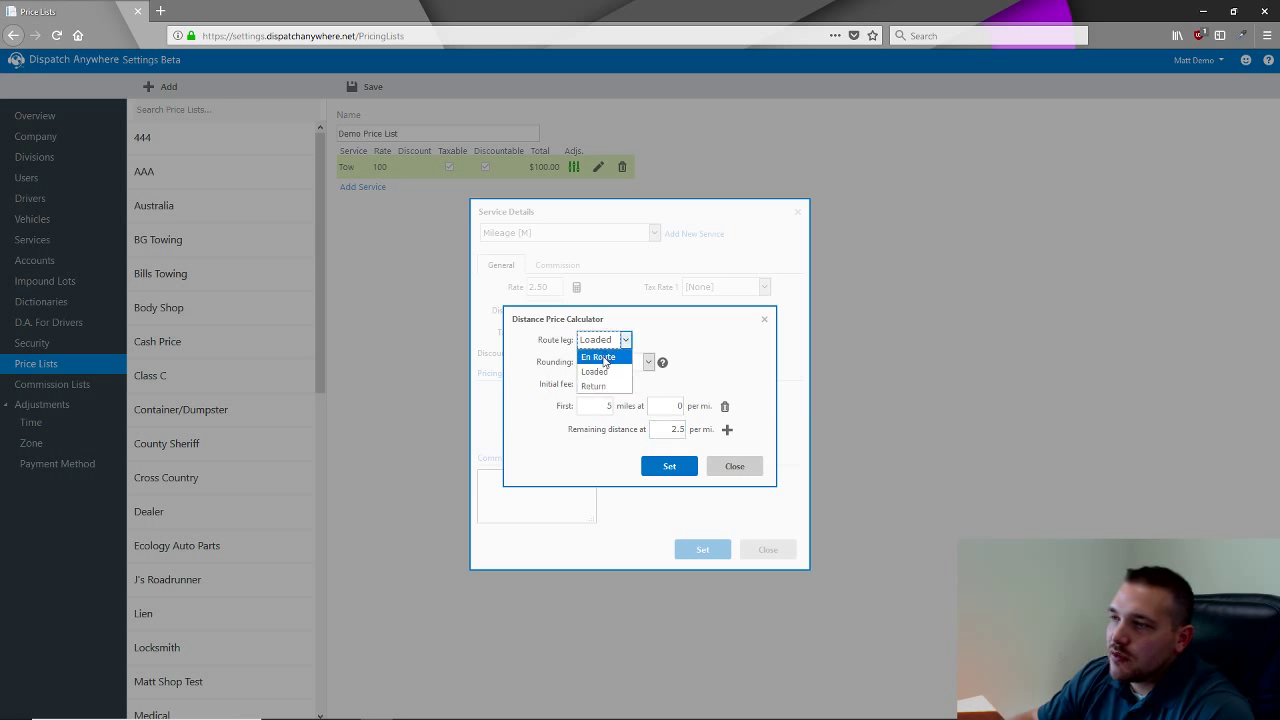
left_click(598, 356)
left_click(605, 340)
left_click(598, 386)
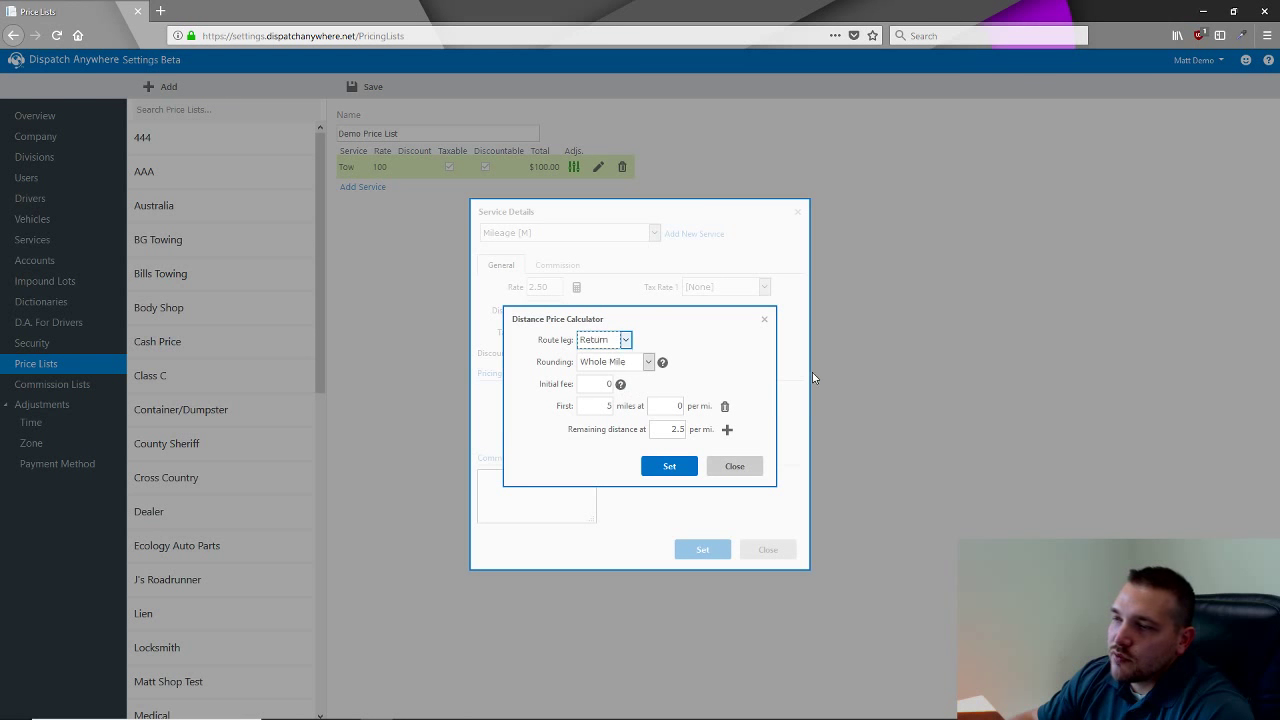
left_click(600, 341)
left_click(596, 370)
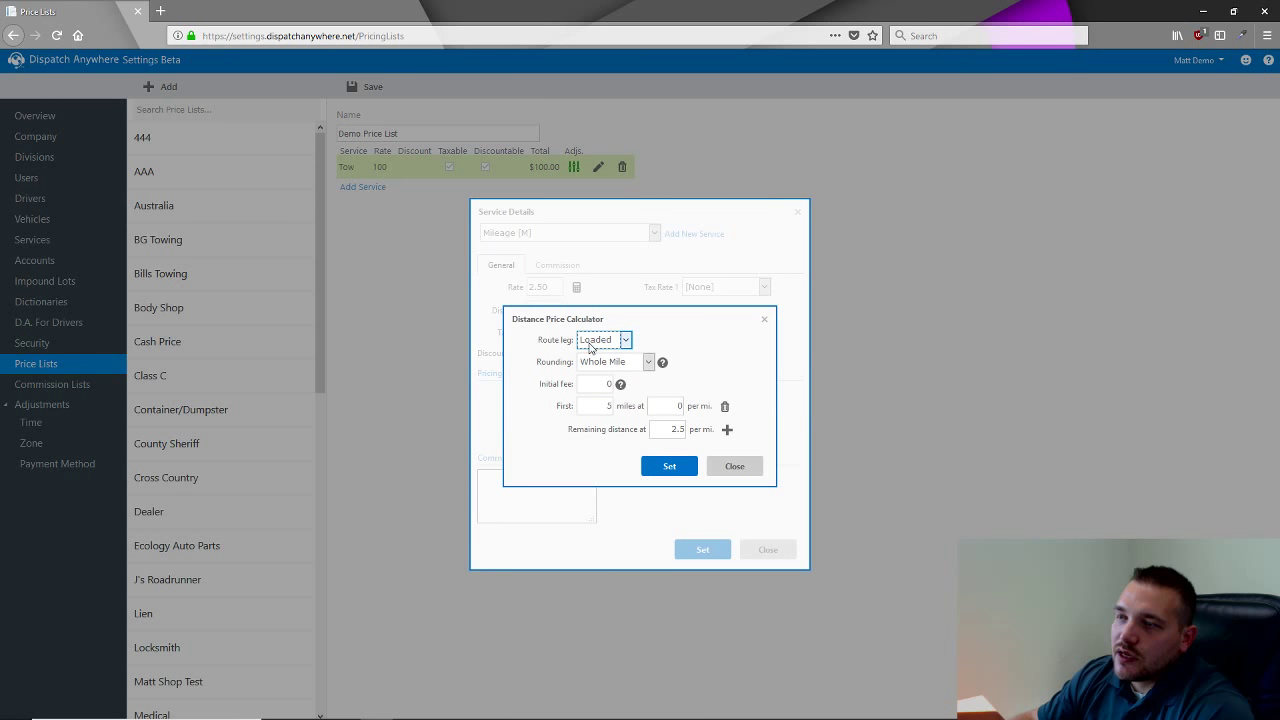
Try En Route, Loaded and Return again, then close the calculator and add Mileage at 2.50.
left_click(590, 346)
left_click(594, 356)
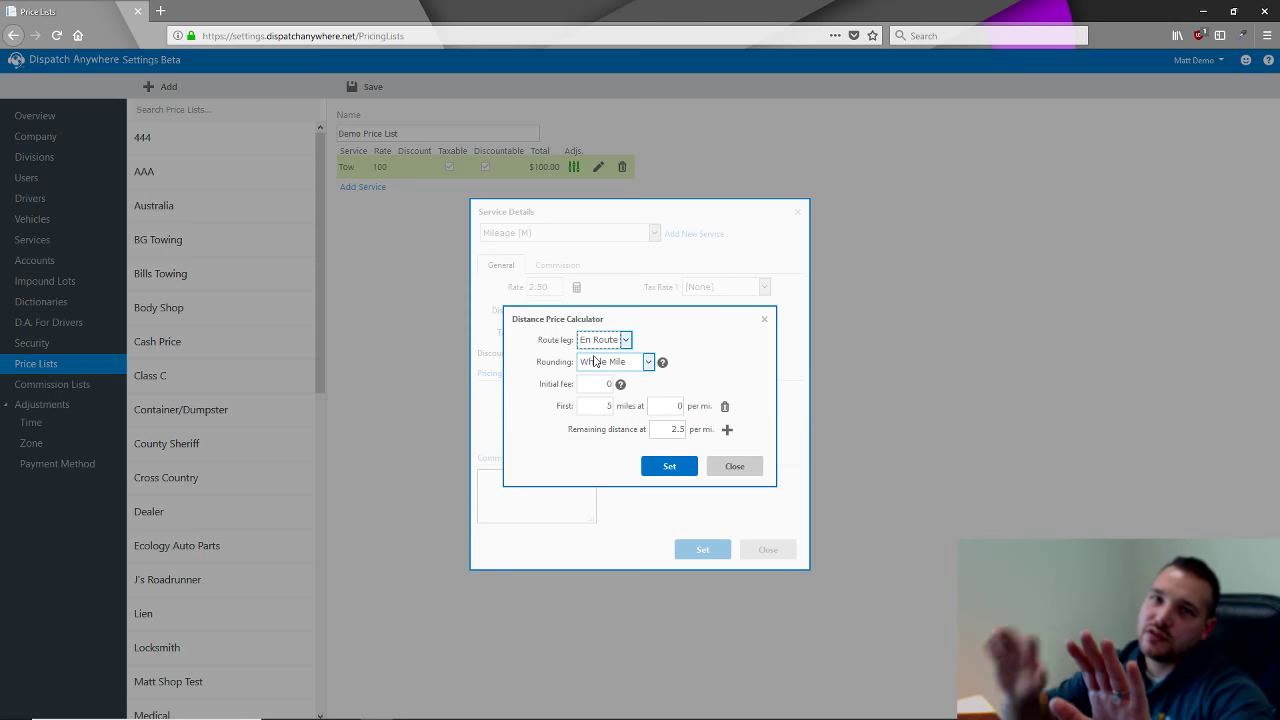
left_click(598, 340)
left_click(595, 374)
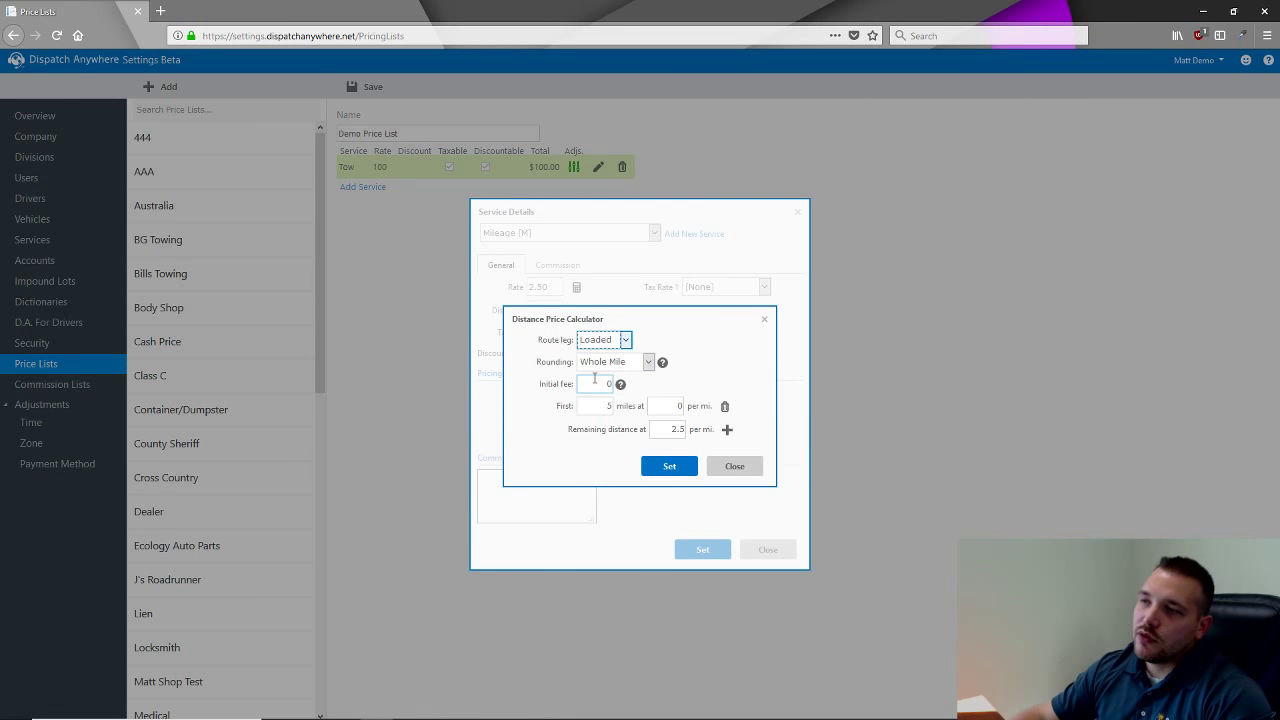
left_click(596, 340)
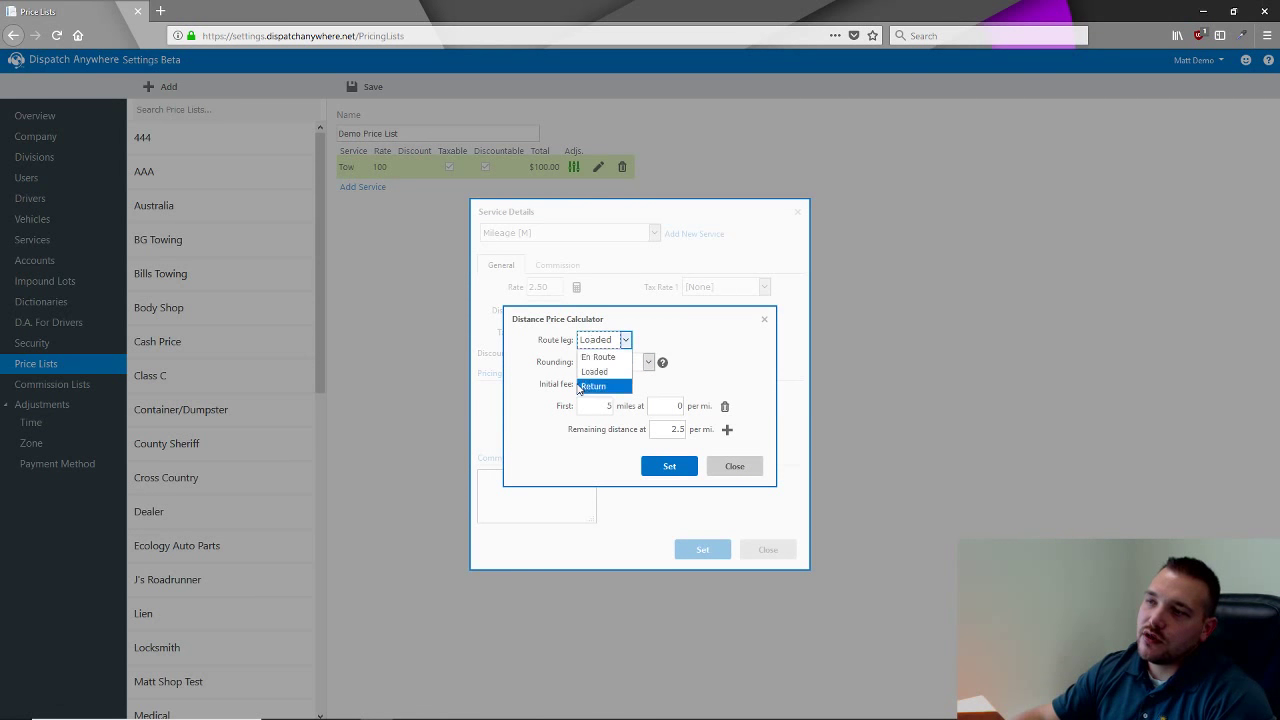
left_click(583, 386)
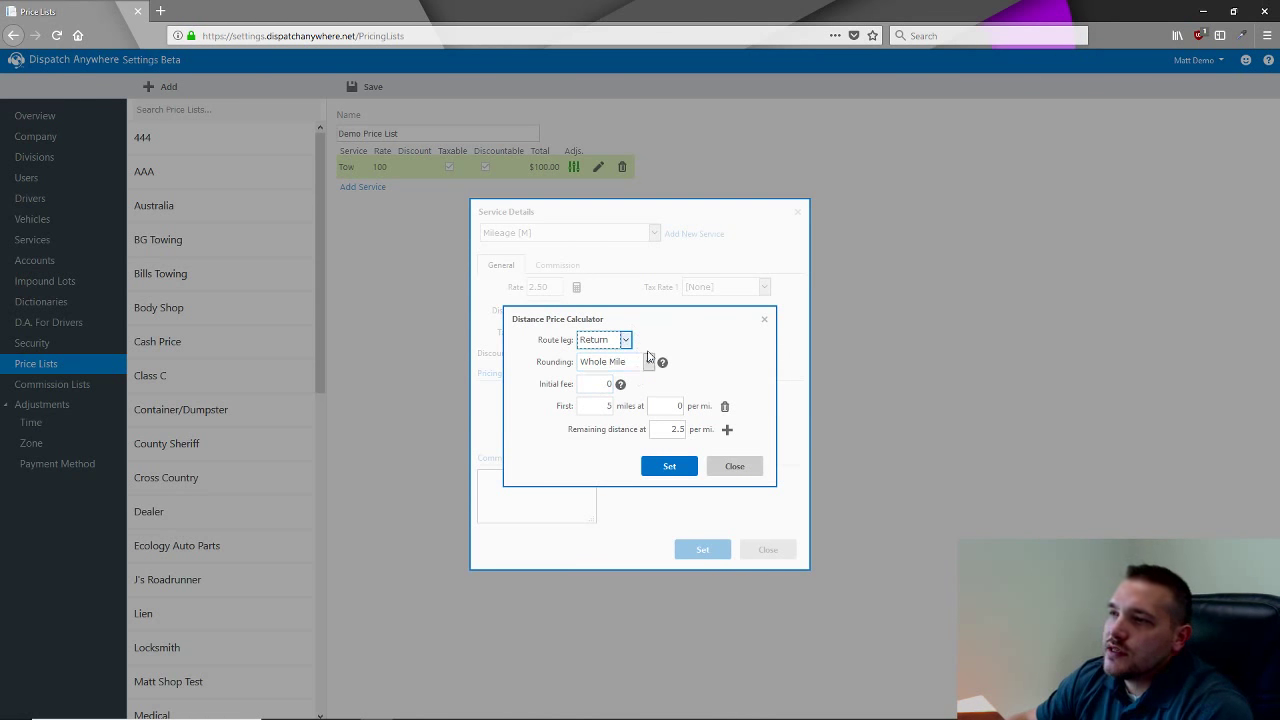
left_click(735, 466)
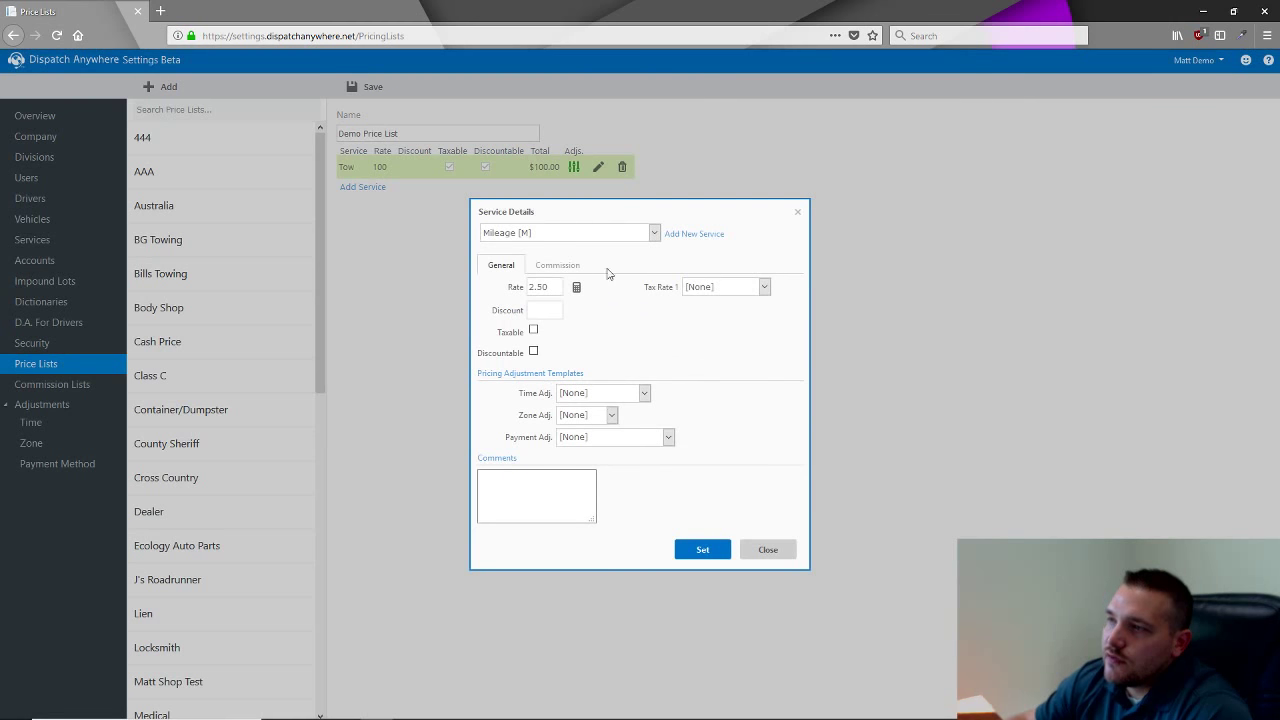
left_click(703, 548)
Add Hourly Tow [L] as a new service with a rate of 100.
left_click(385, 213)
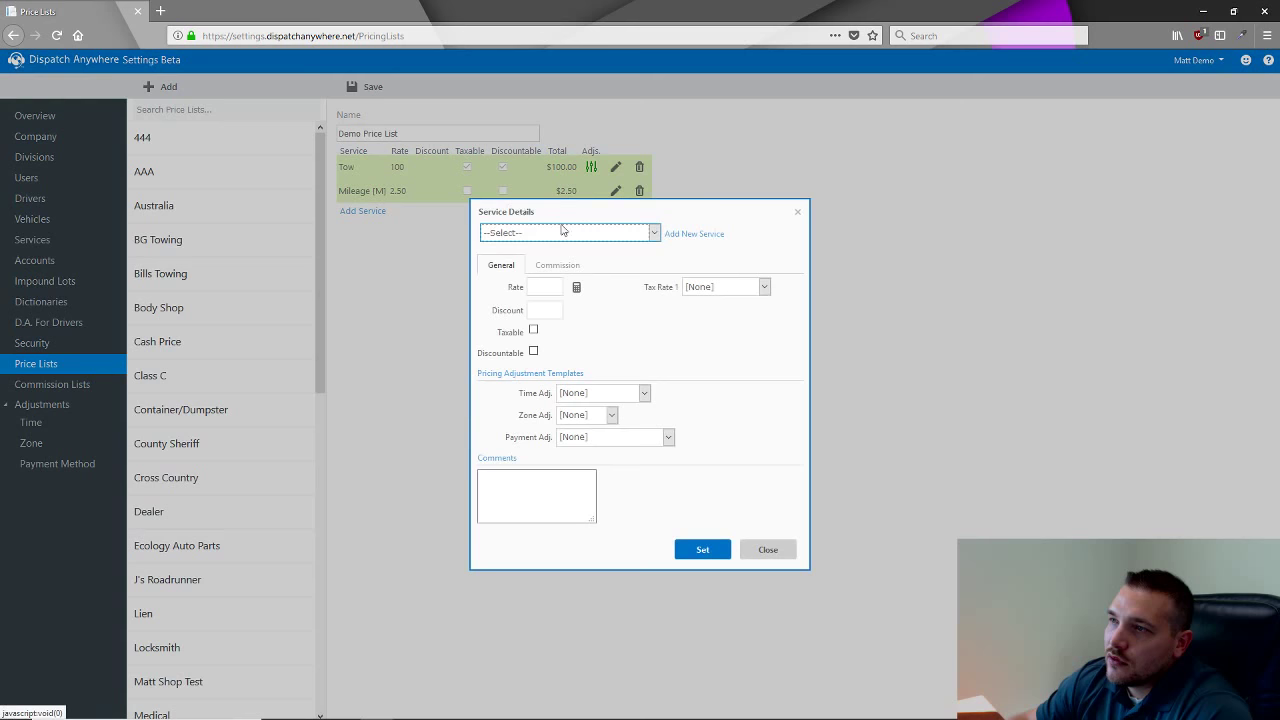
left_click(566, 232)
scroll(582, 328, "down", 2)
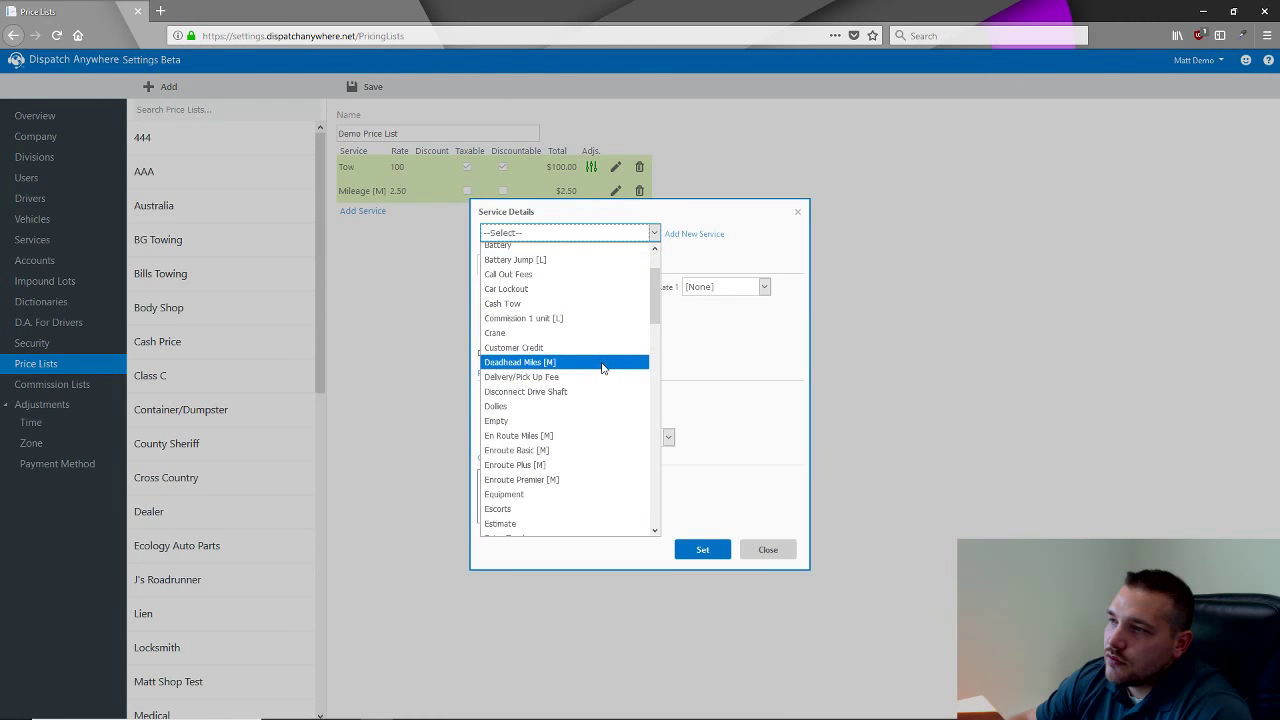
scroll(598, 365, "down", 5)
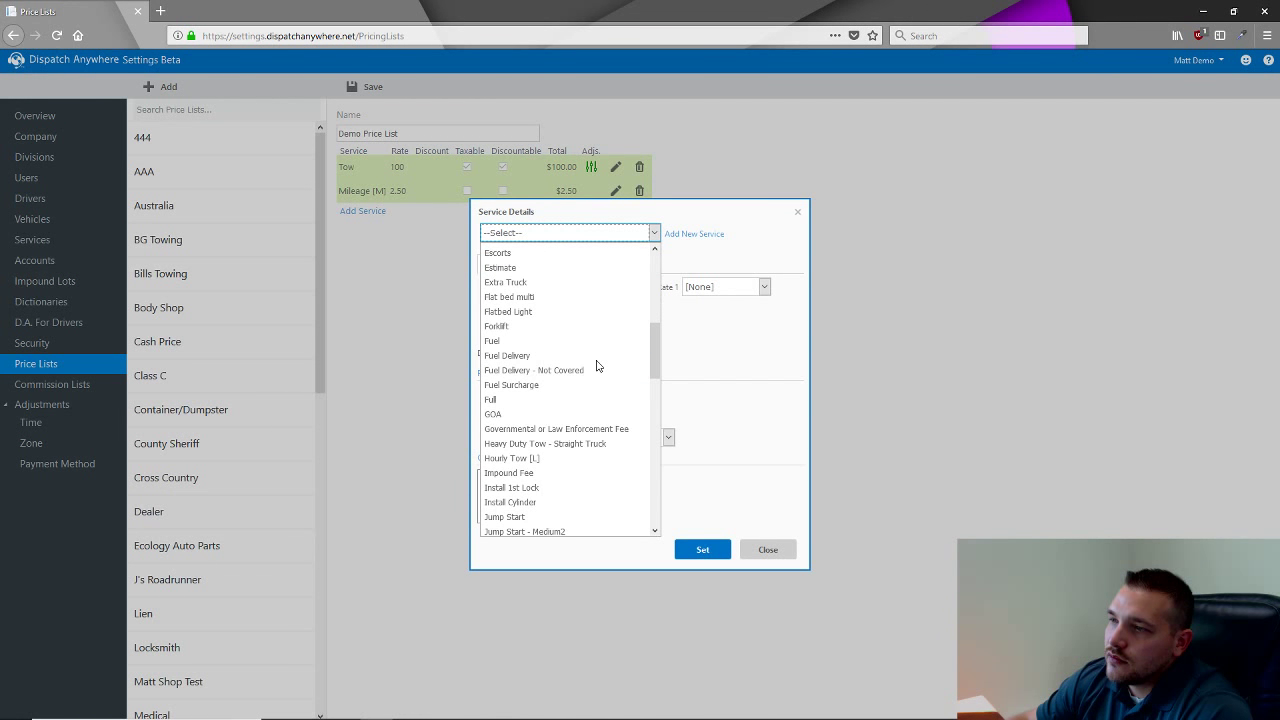
left_click(535, 459)
left_click(558, 286)
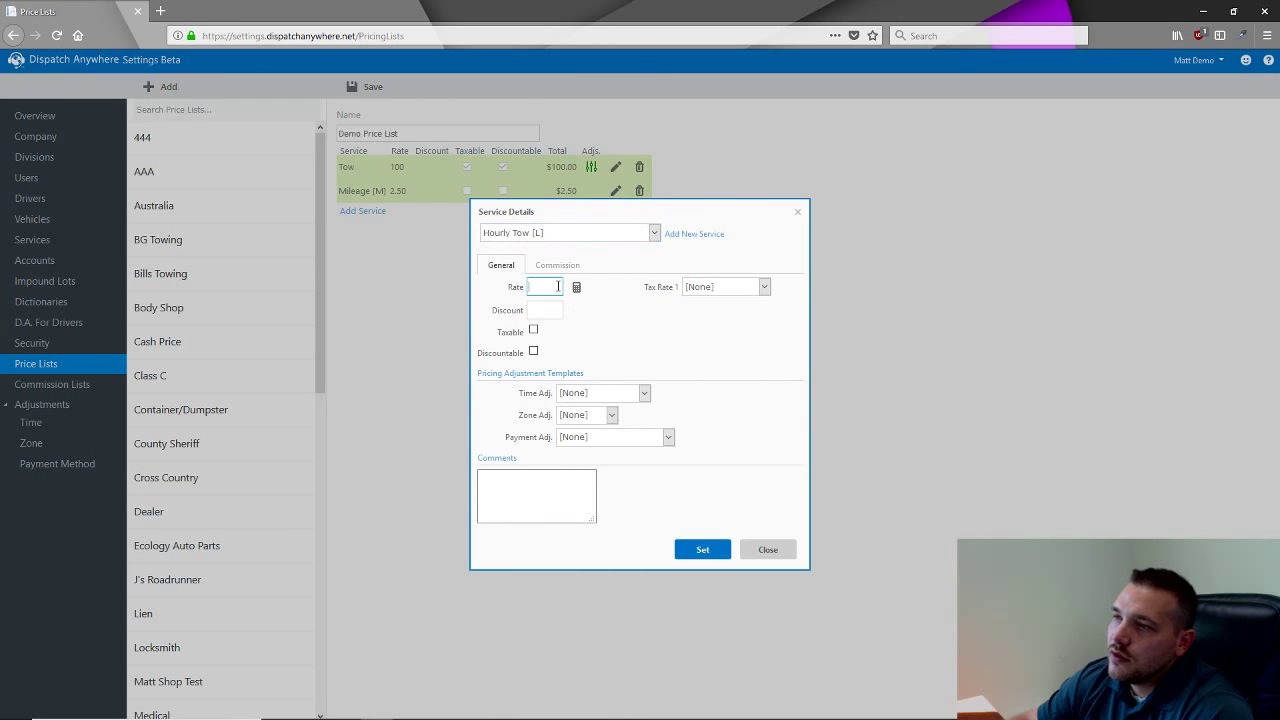
type("100")
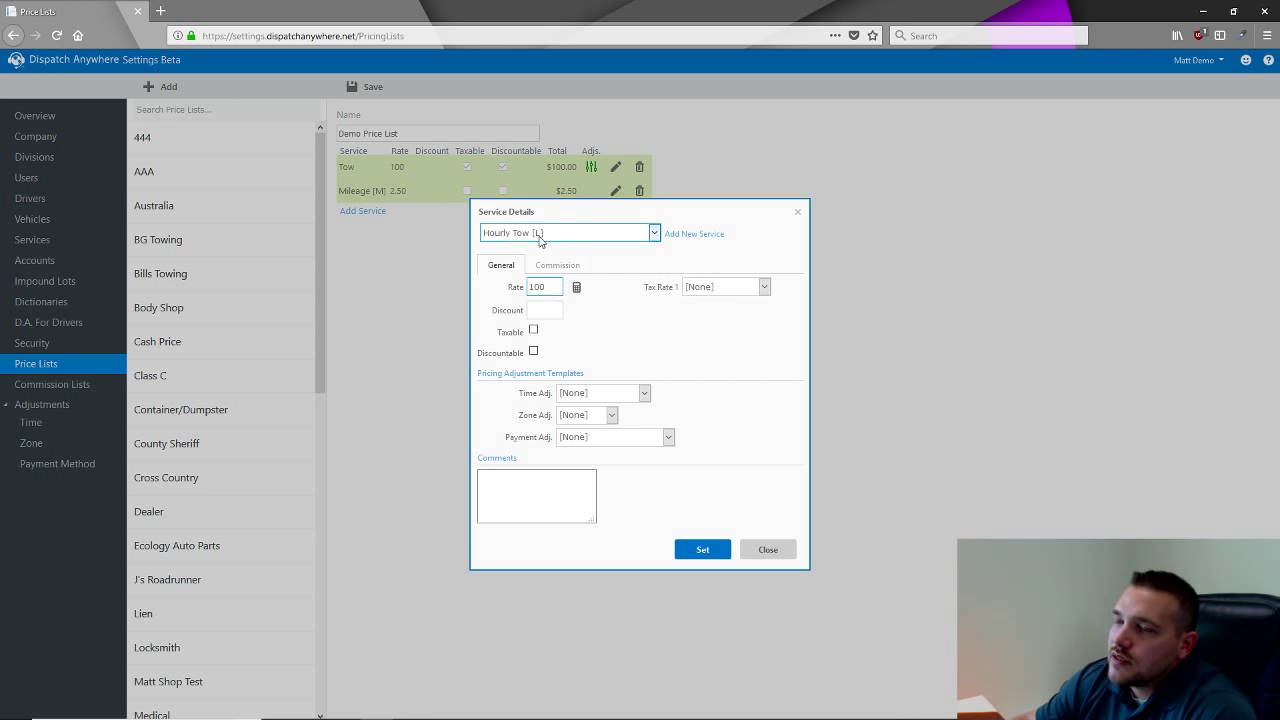
left_click(577, 287)
Try half-hour rounding with 1 first hour and 100 for the remaining hours.
left_click(633, 352)
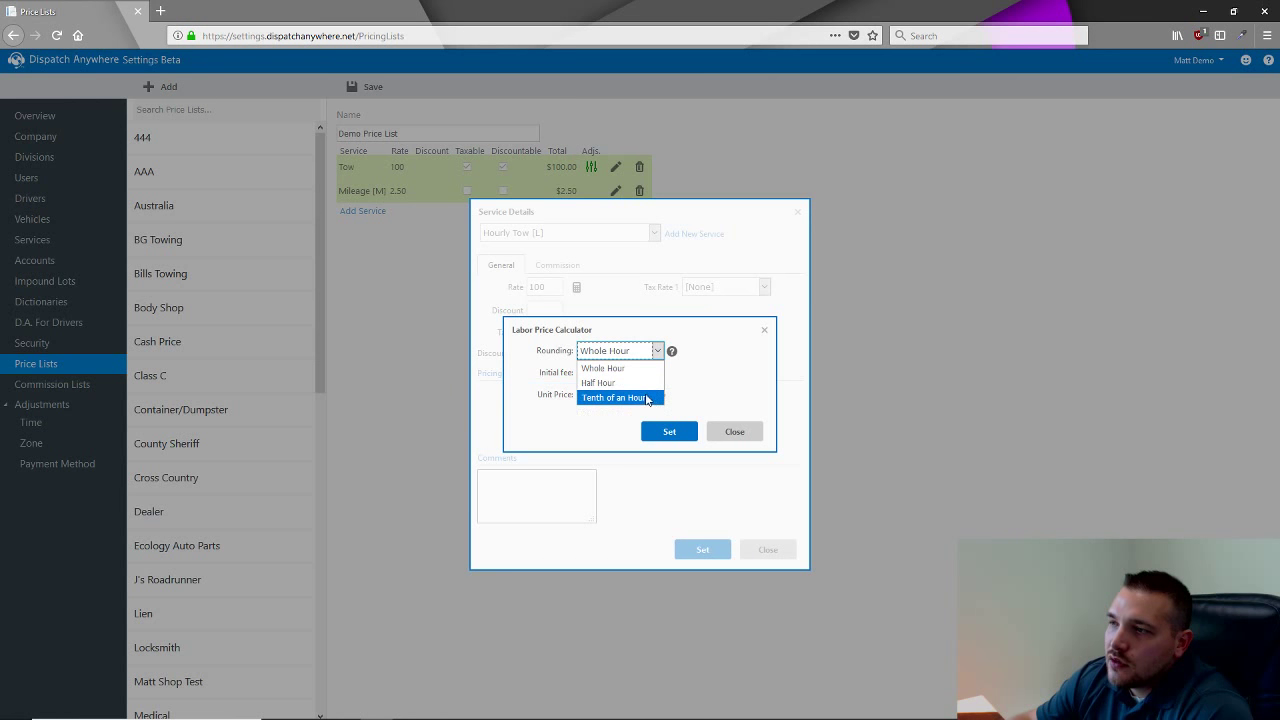
left_click(615, 383)
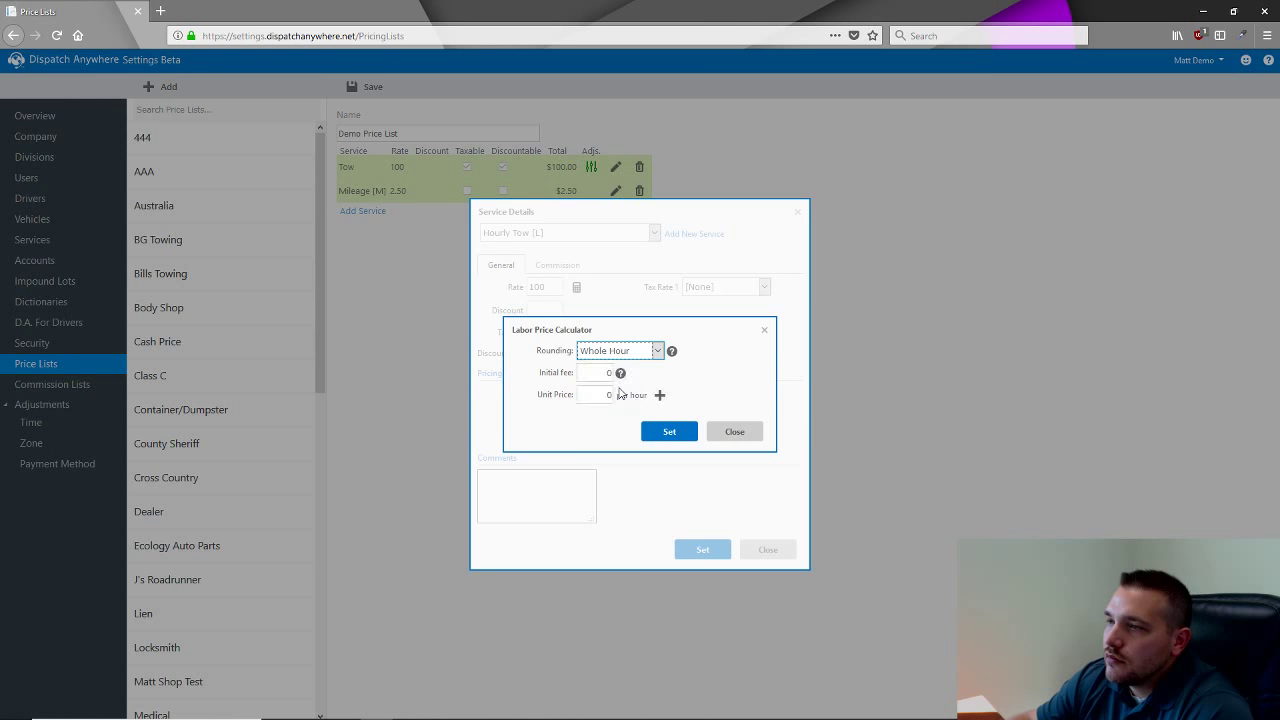
key("Tab")
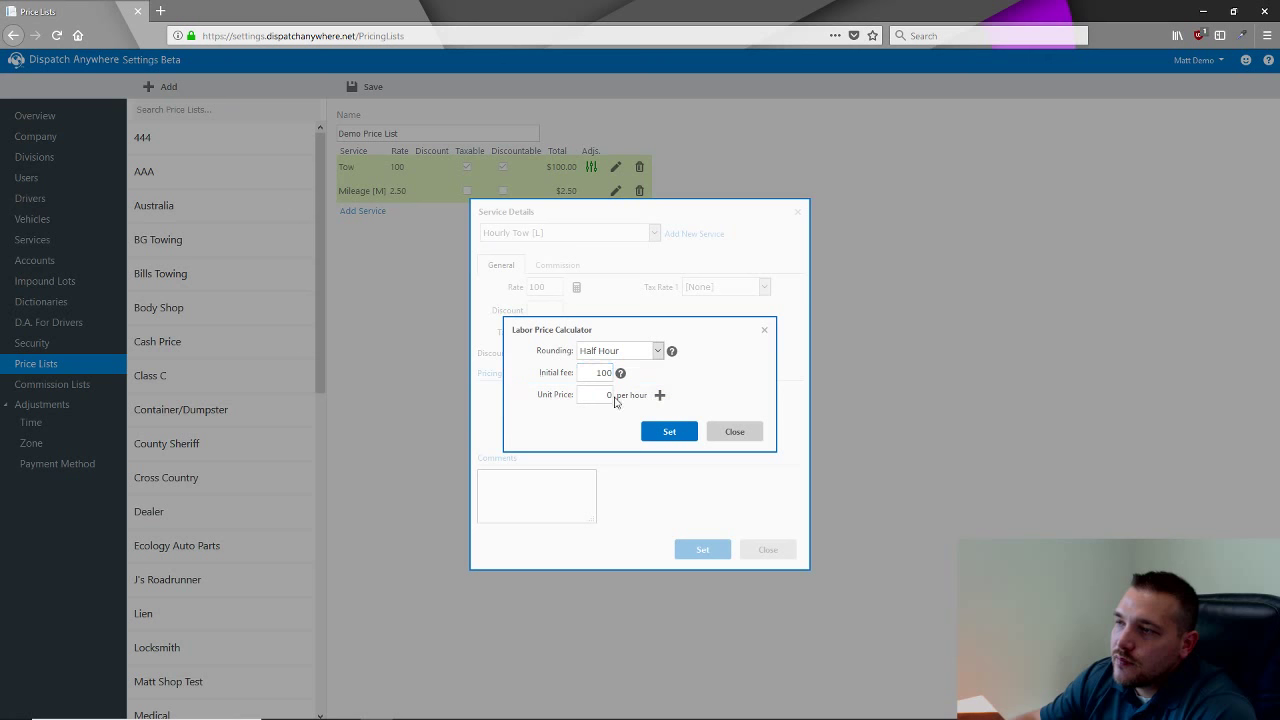
left_click(659, 395)
left_click(611, 397)
type("1")
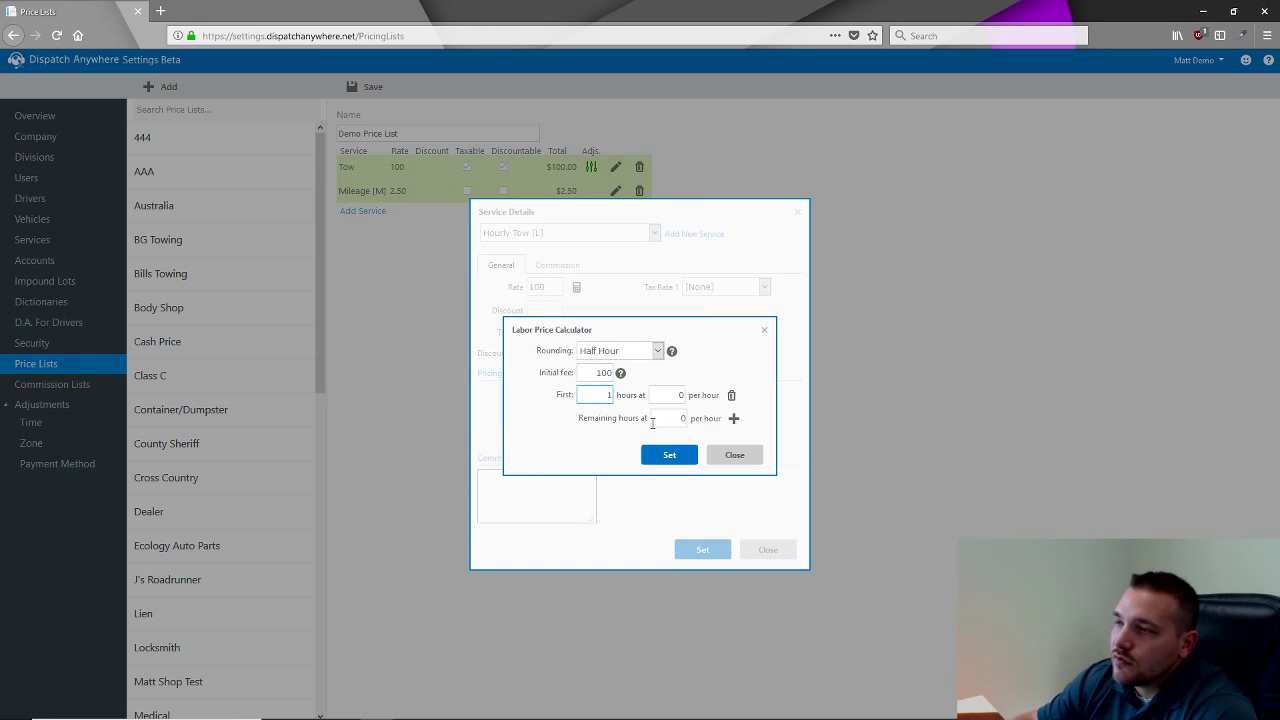
left_click(668, 418)
type("100")
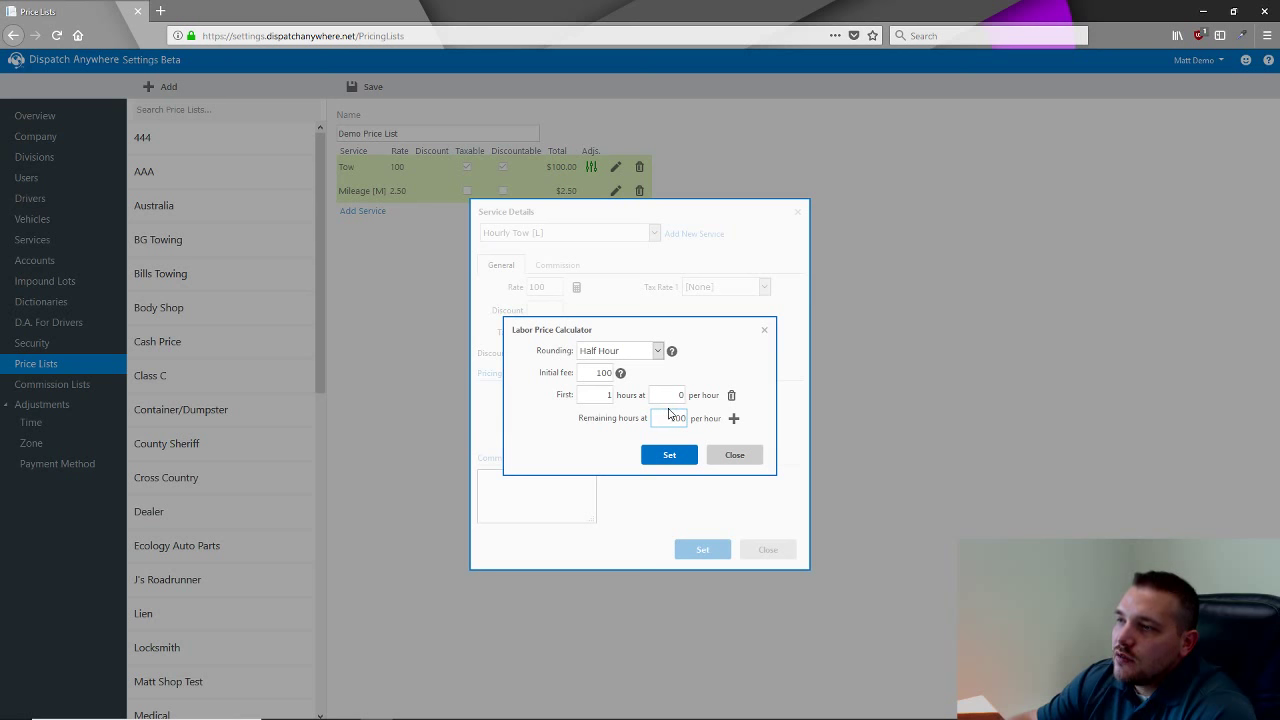
Try initial fee 250 and 2 first hours, revert to whole hours, and close without adding.
left_click_drag(593, 372, 646, 380)
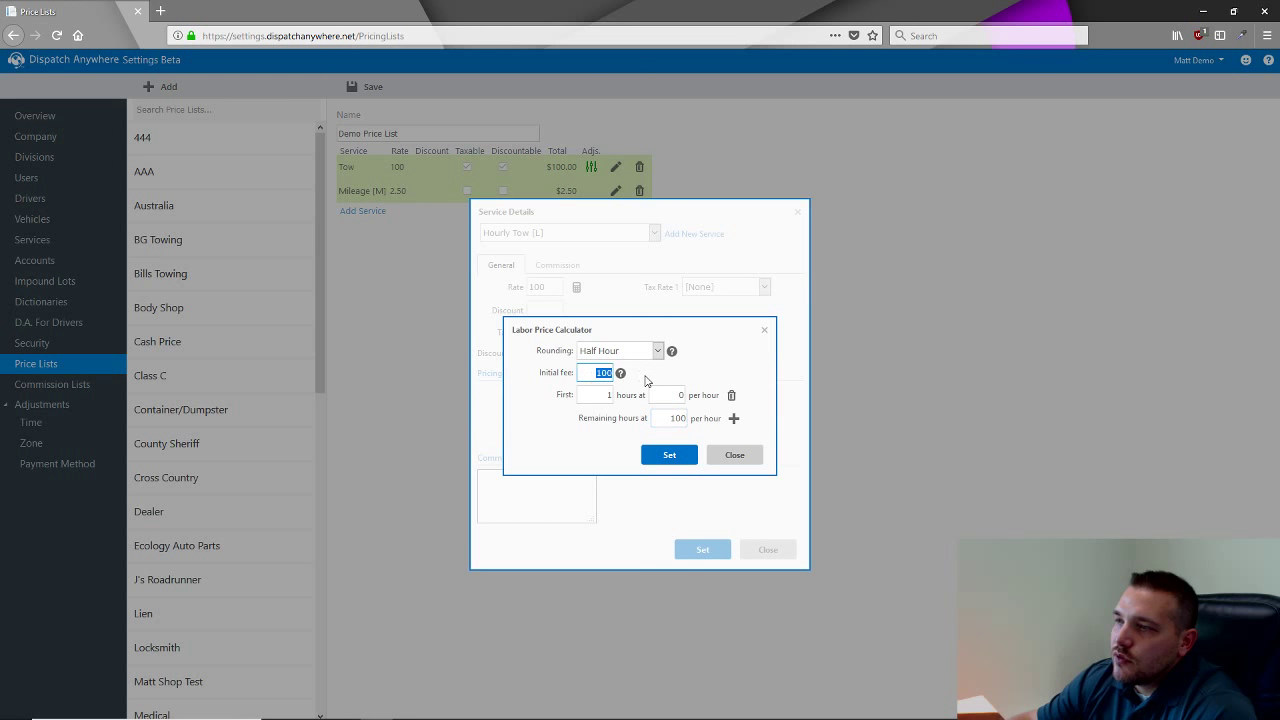
type("250")
key("Tab")
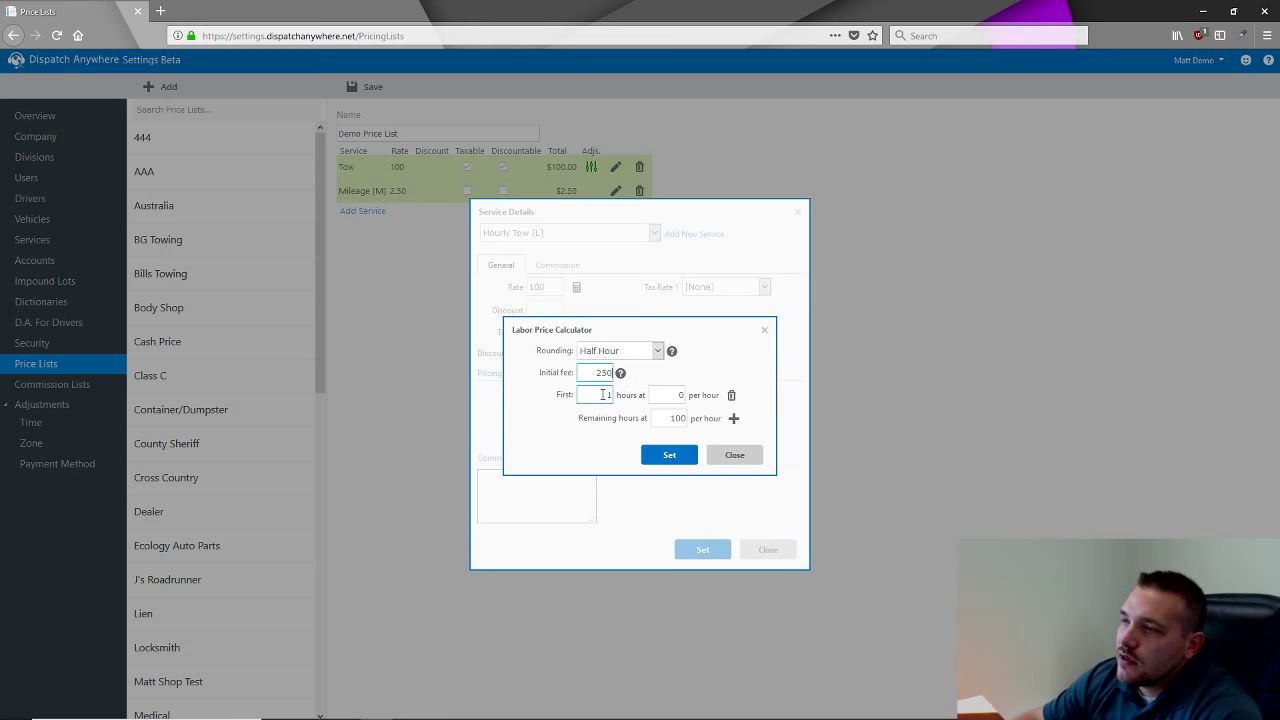
type("2")
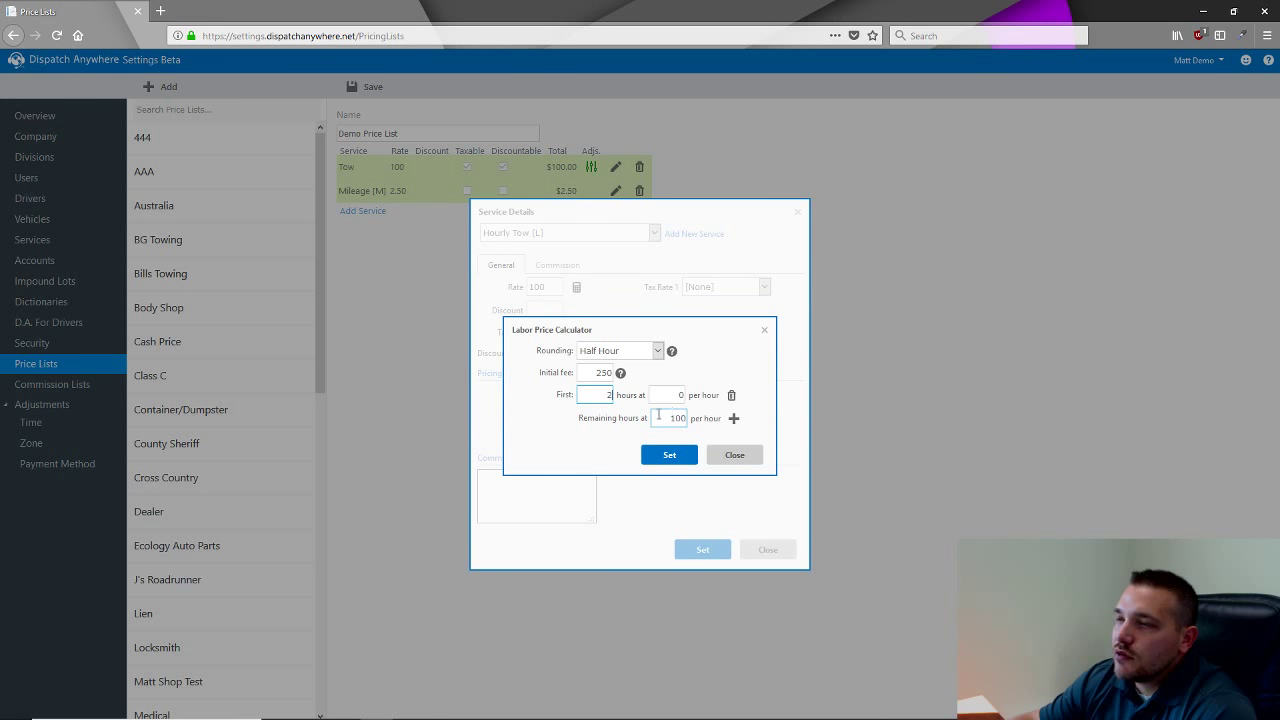
left_click(620, 351)
left_click(612, 365)
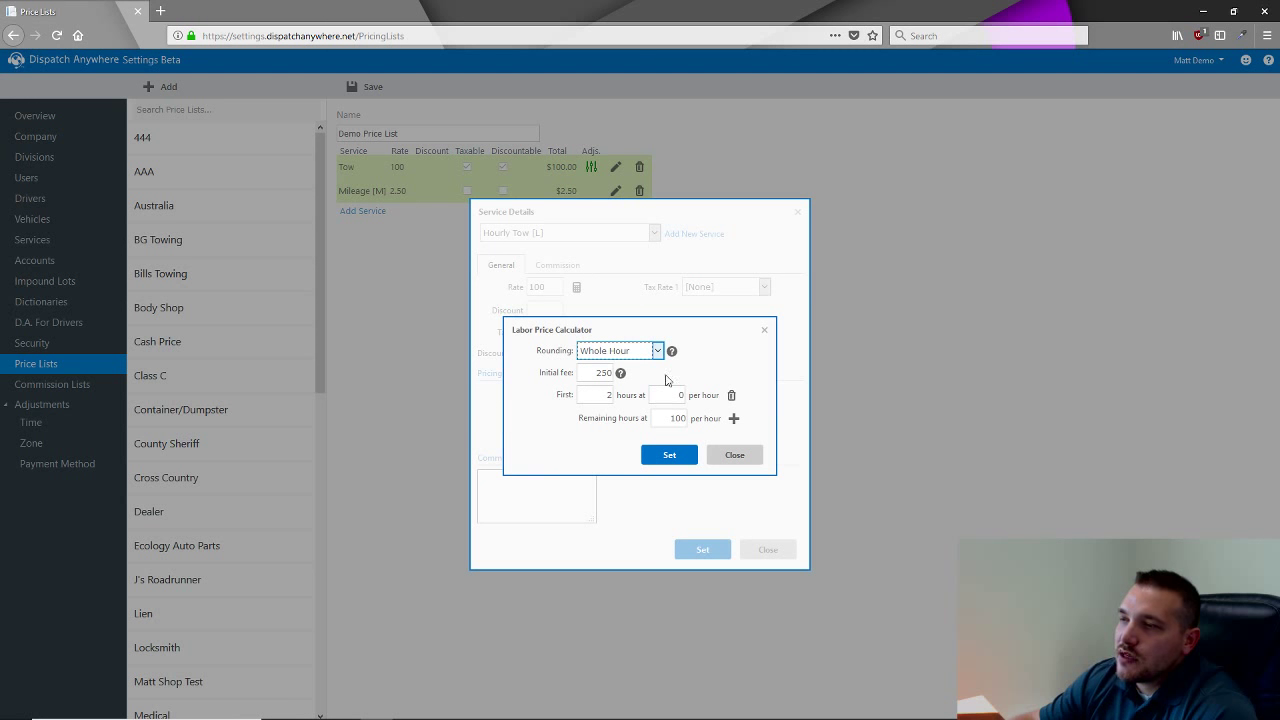
left_click(663, 390)
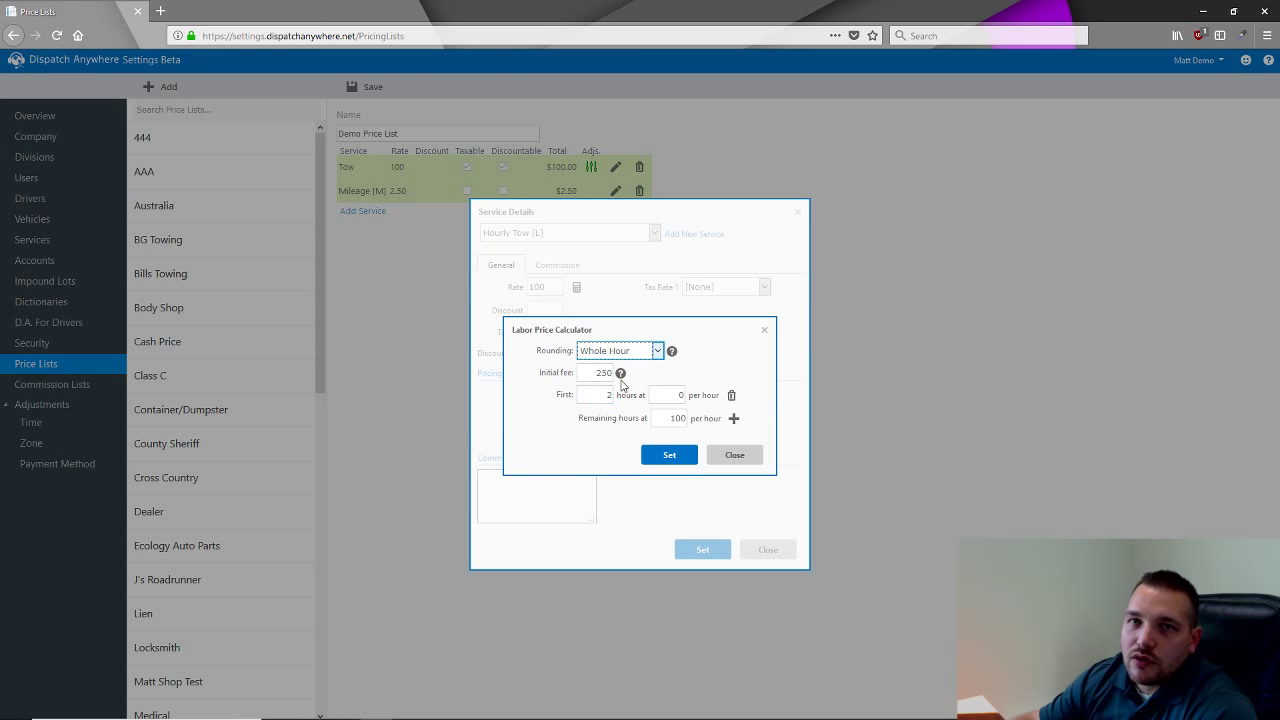
mouse_move(621, 380)
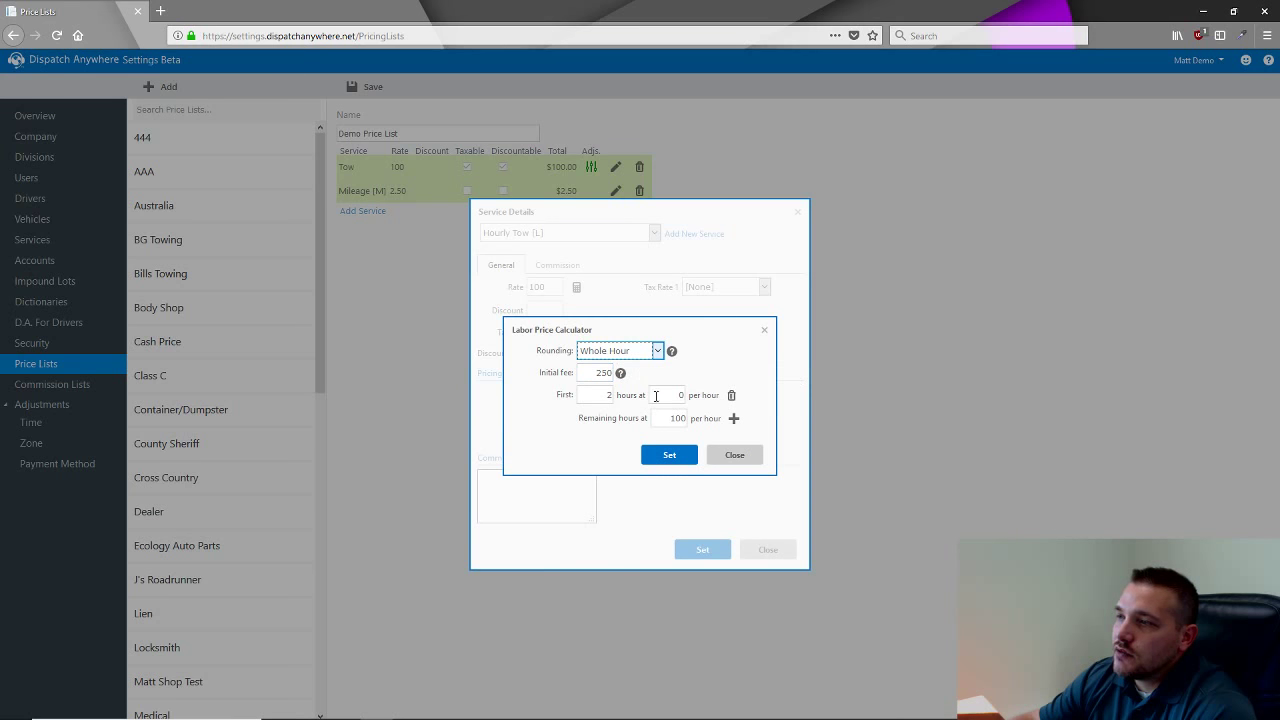
left_click(734, 456)
left_click(767, 551)
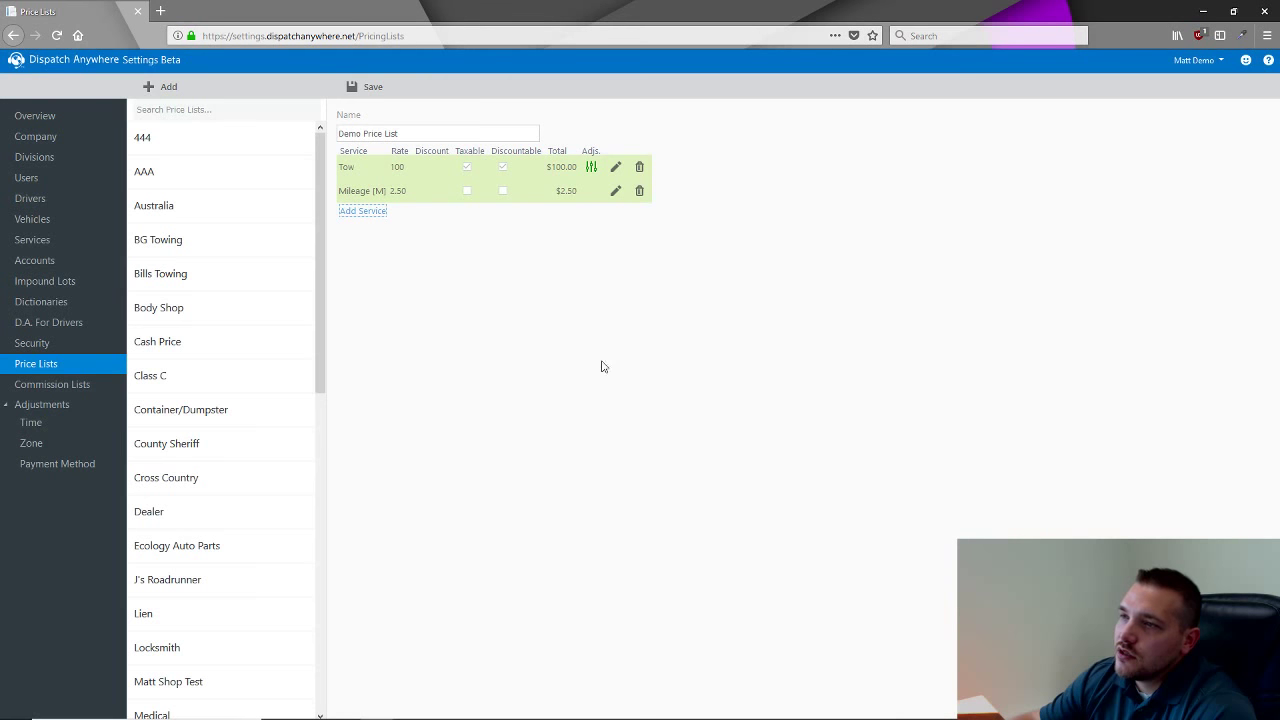
Add Storage [S] as a new service at rate 25 and open its Storage Price Calculator.
double_click(357, 213)
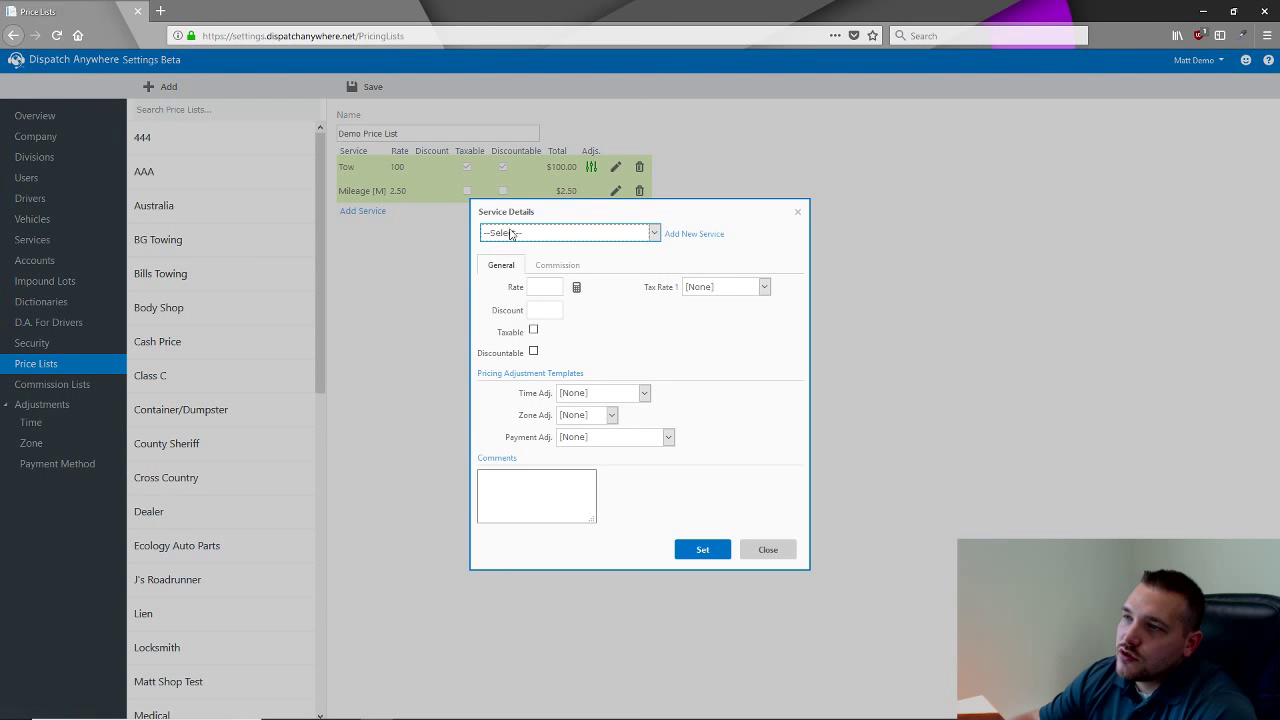
left_click(513, 235)
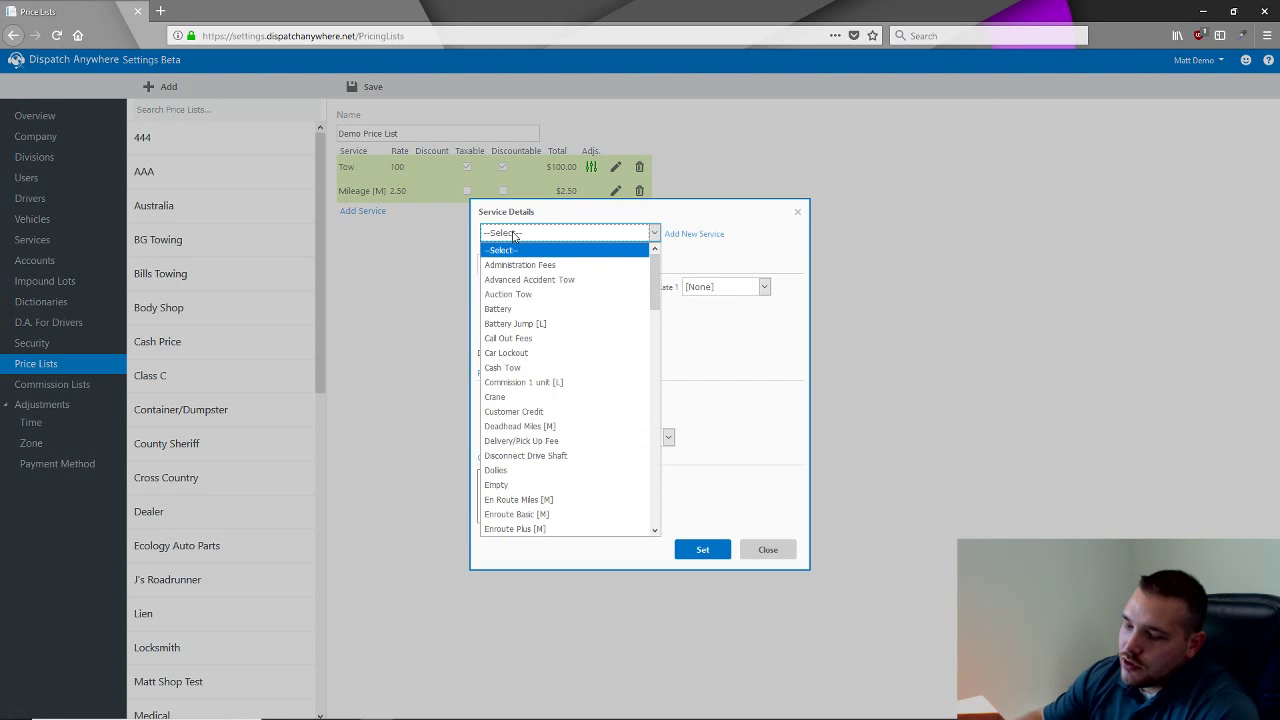
type("sto")
key("Return")
left_click(538, 286)
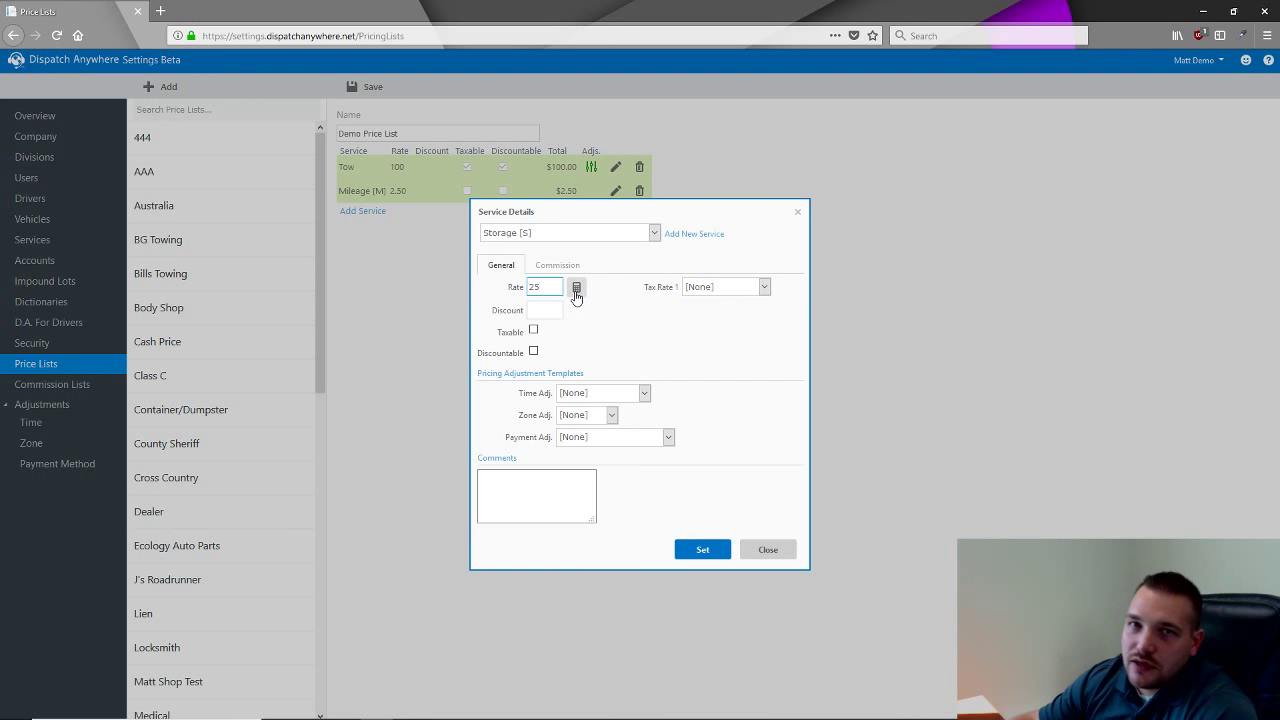
left_click(576, 290)
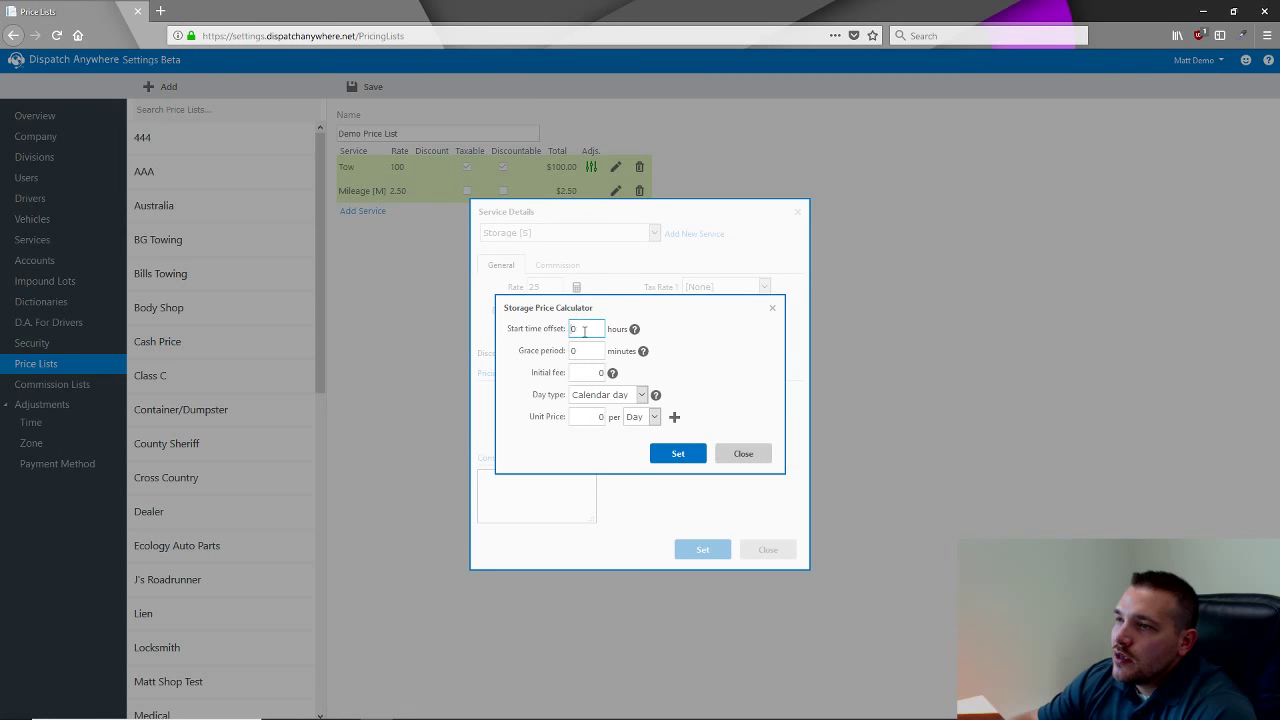
double_click(585, 331)
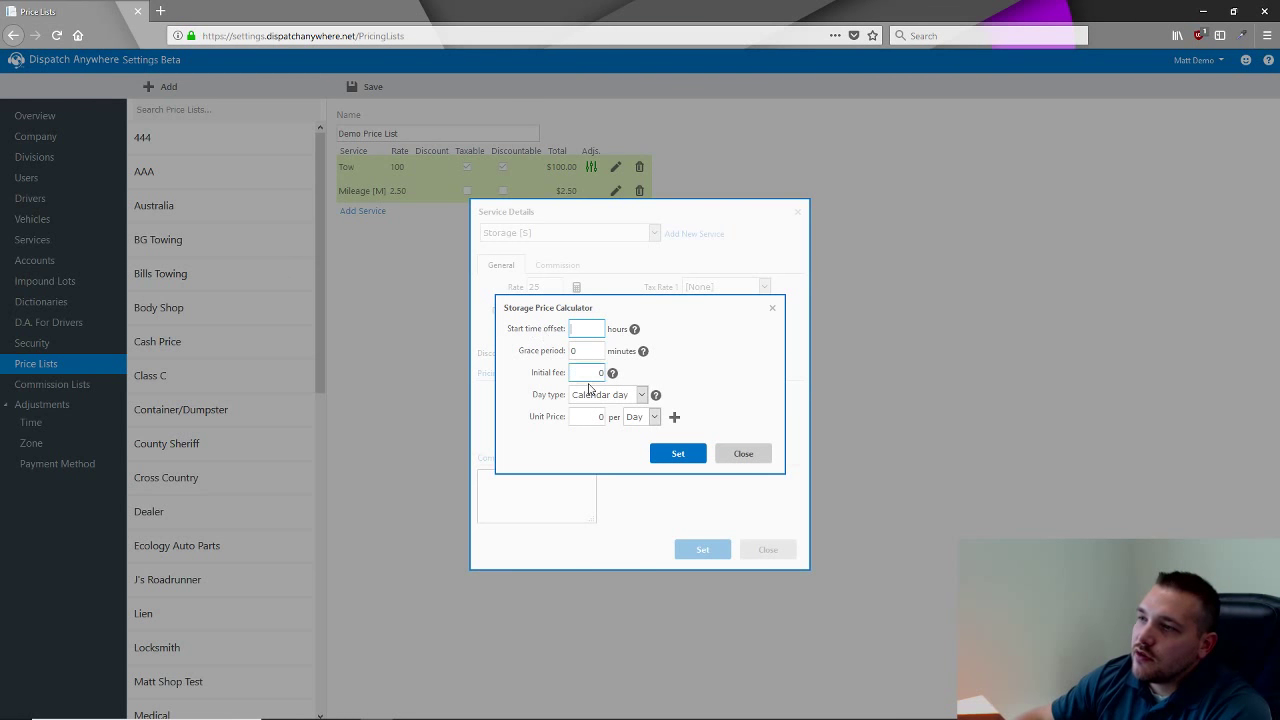
key("Tab")
Set the start time offset, grace period and initial fee all to 0.
left_click(593, 333)
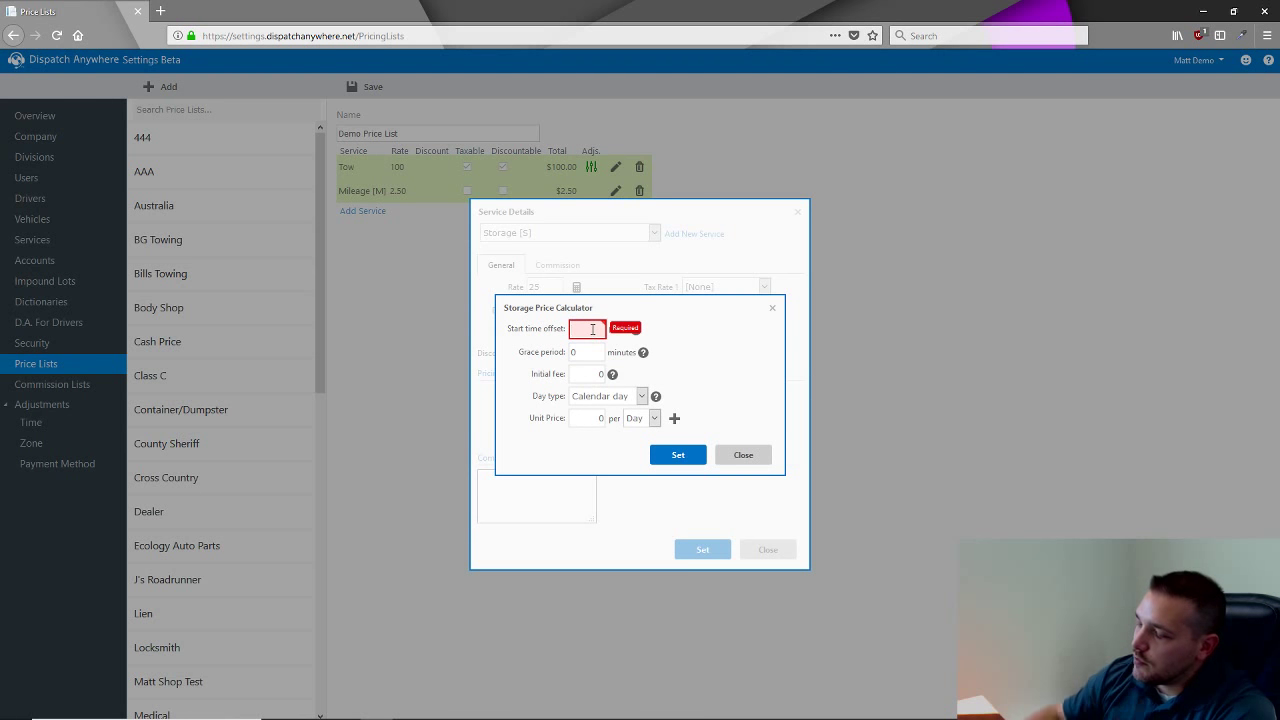
key("Tab")
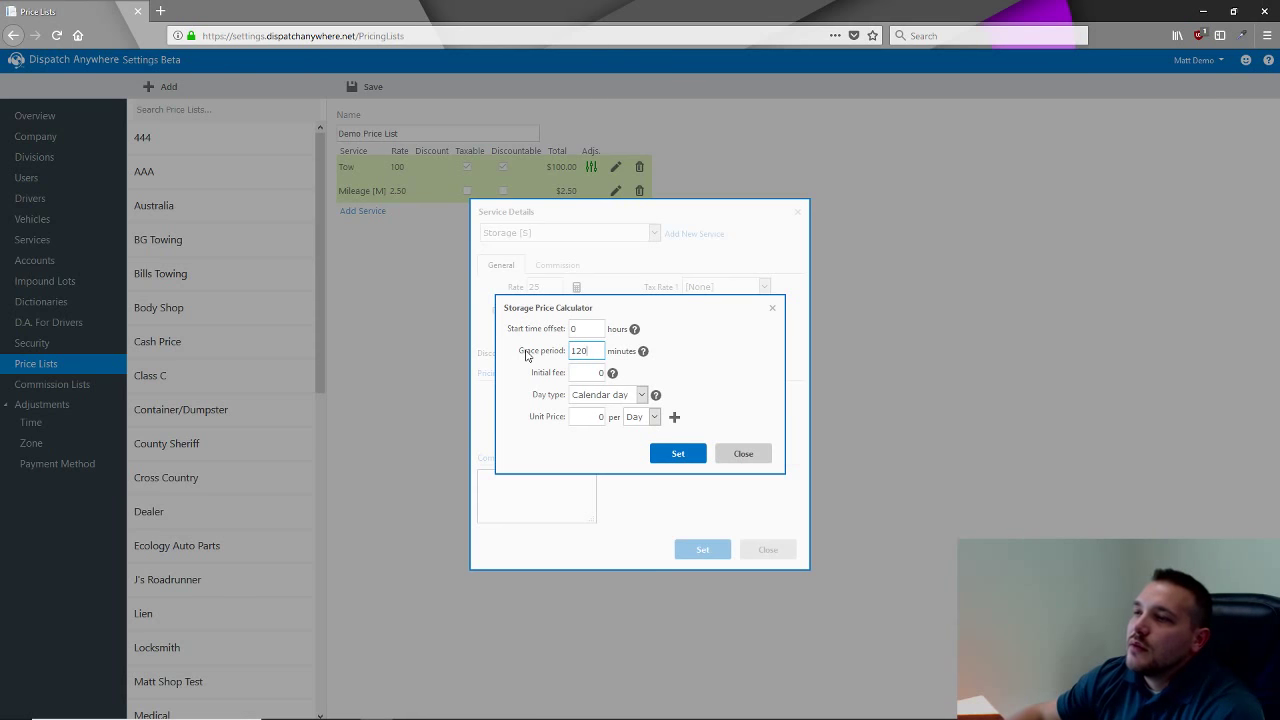
left_click_drag(595, 354, 556, 348)
type("0")
key("Tab")
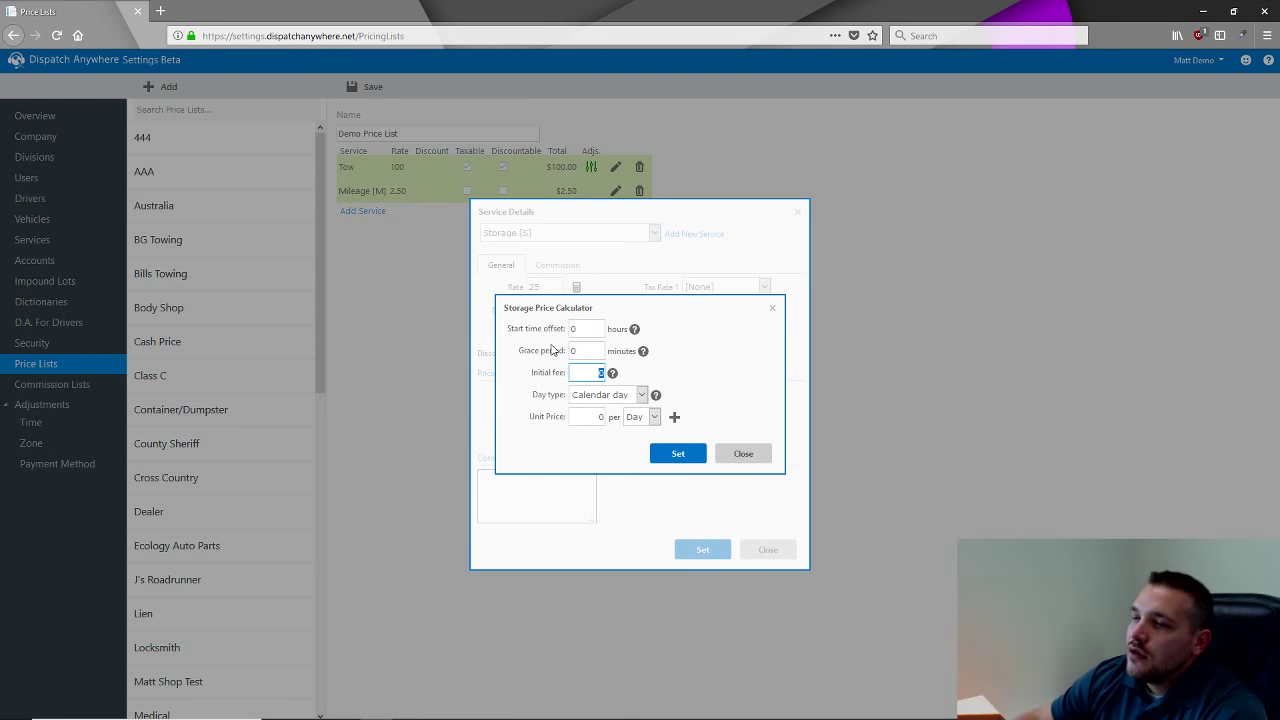
type("0")
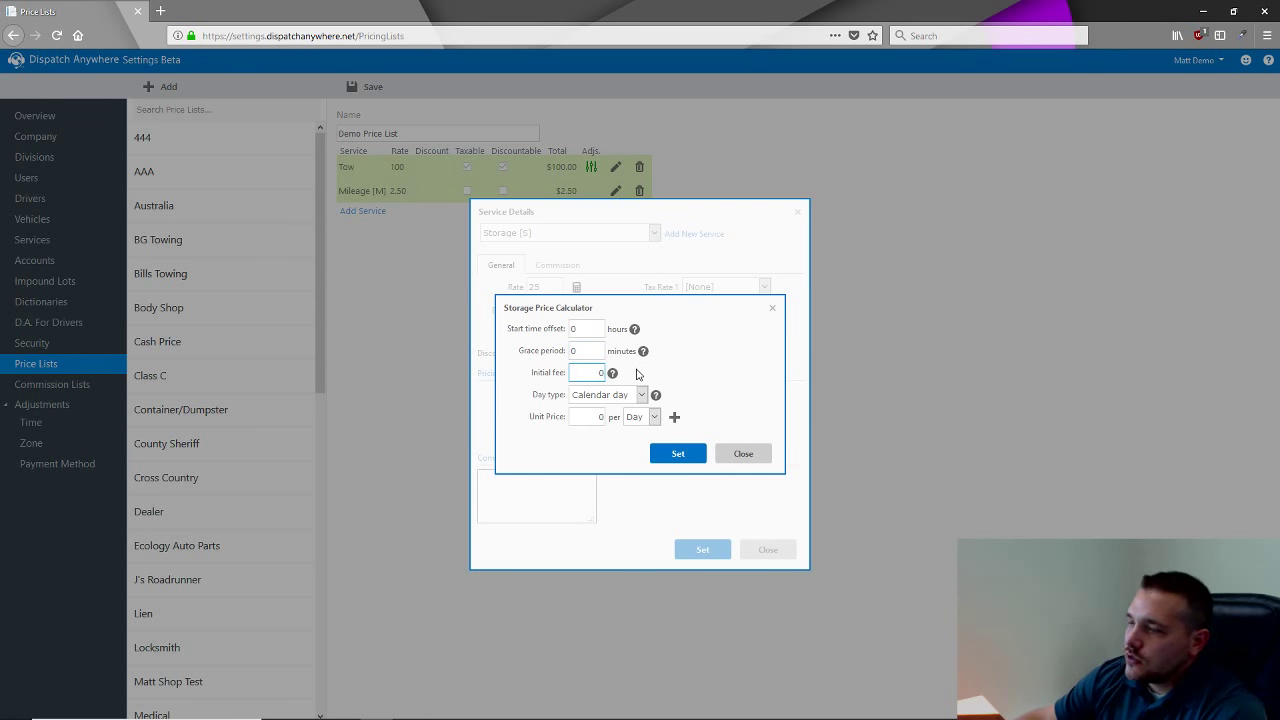
left_click_drag(600, 372, 625, 377)
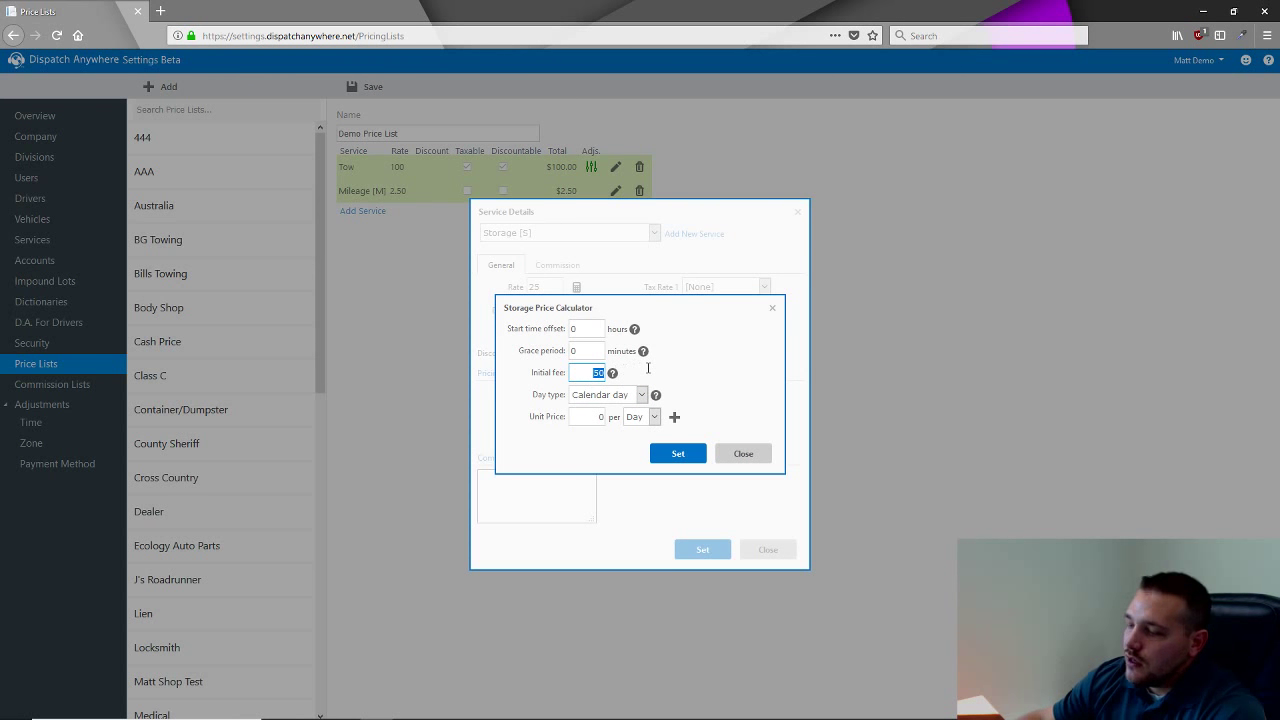
type("0")
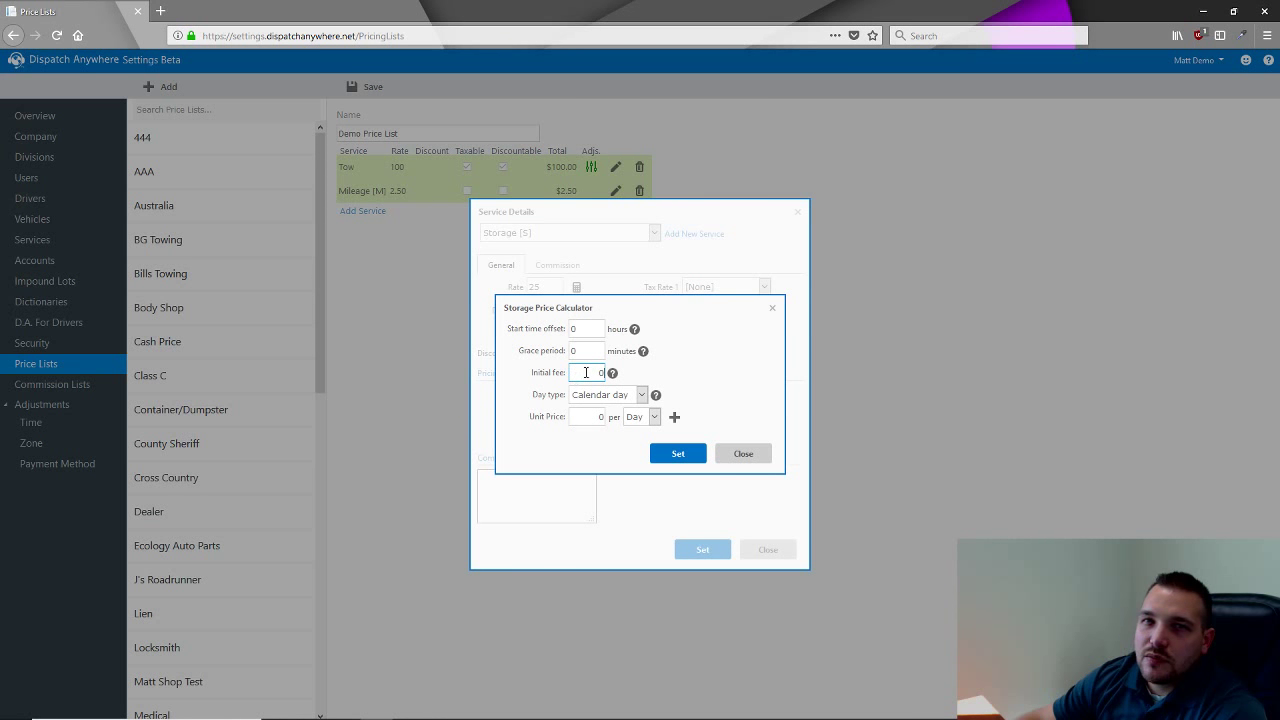
Set the storage unit price to 25 per Calendar day.
left_click(586, 416)
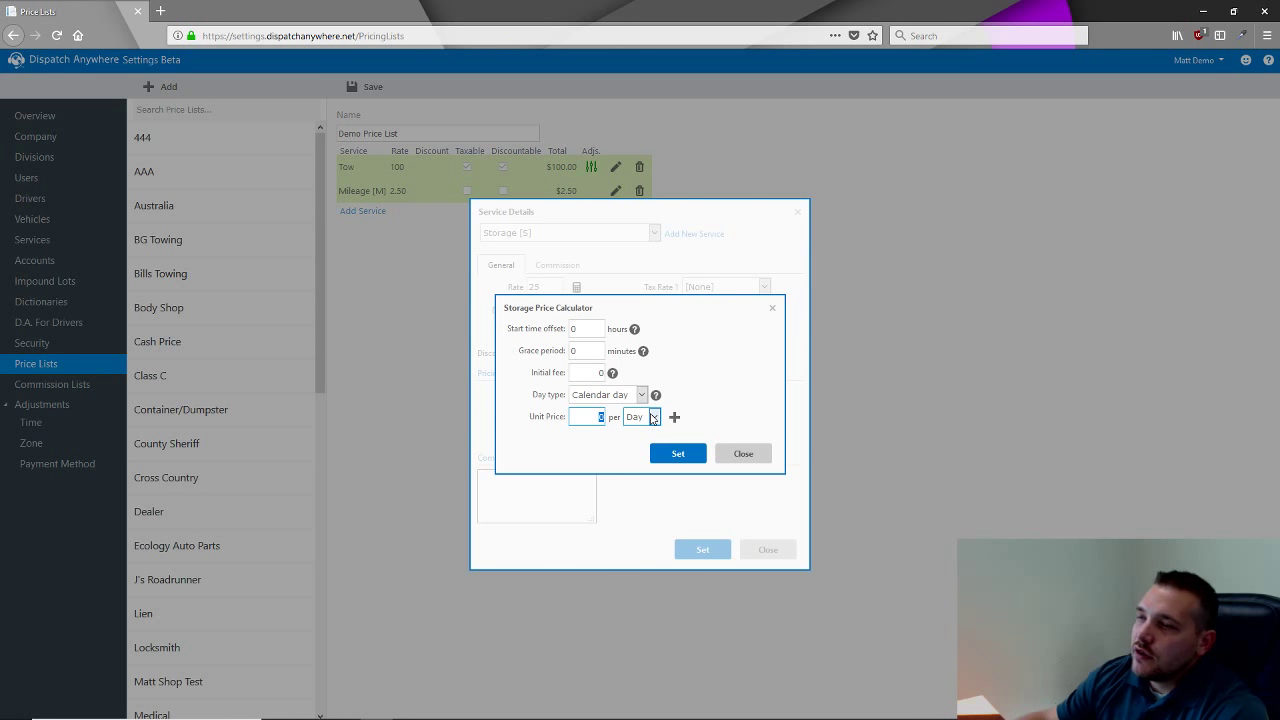
type("25")
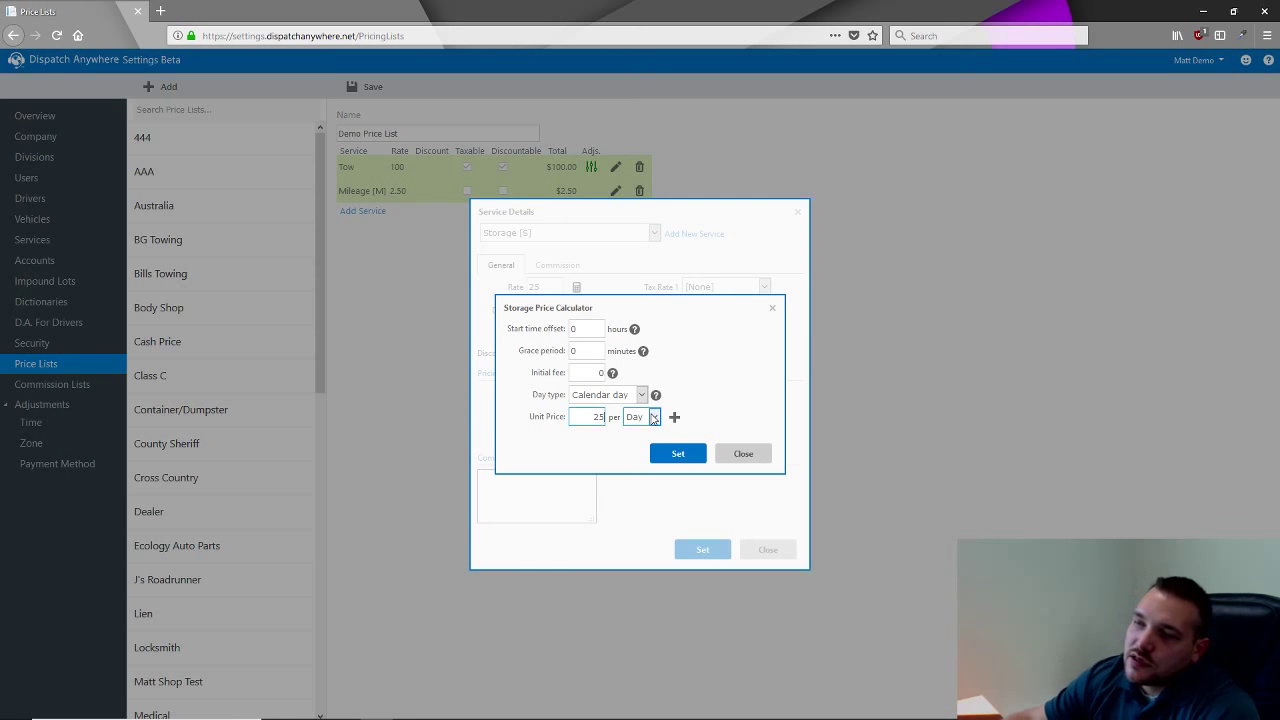
left_click(641, 395)
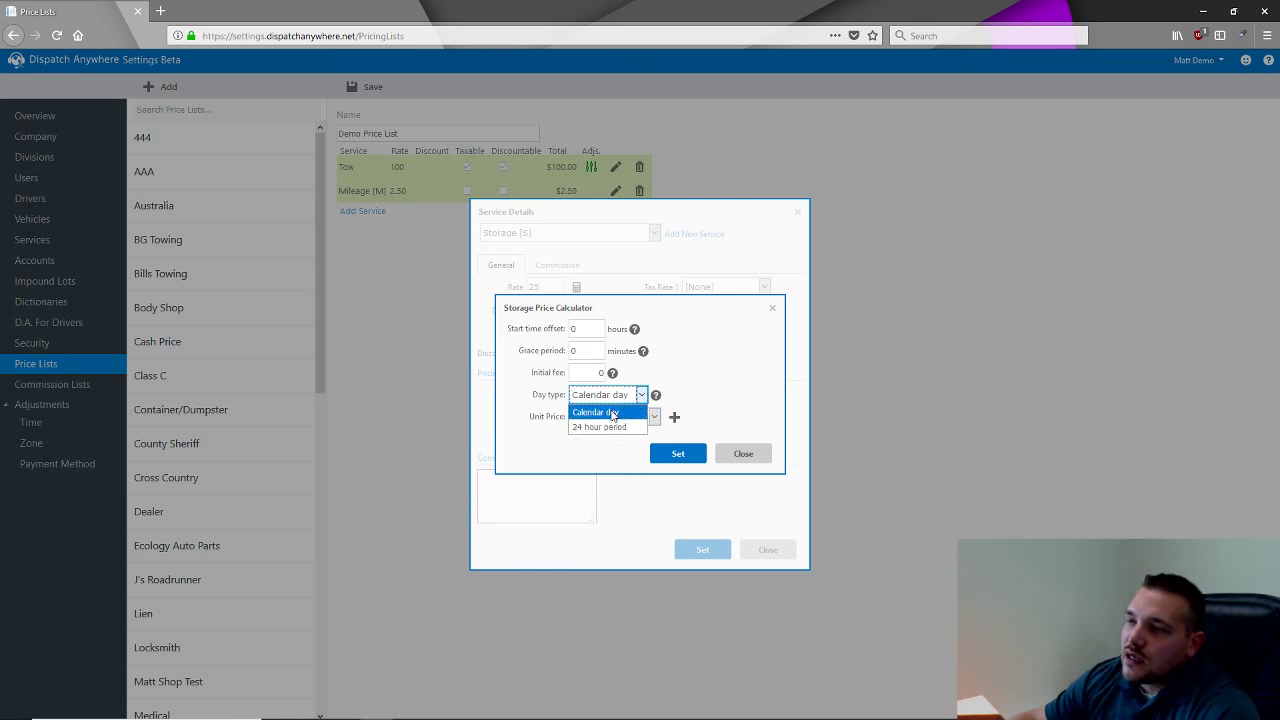
double_click(689, 390)
mouse_move(656, 402)
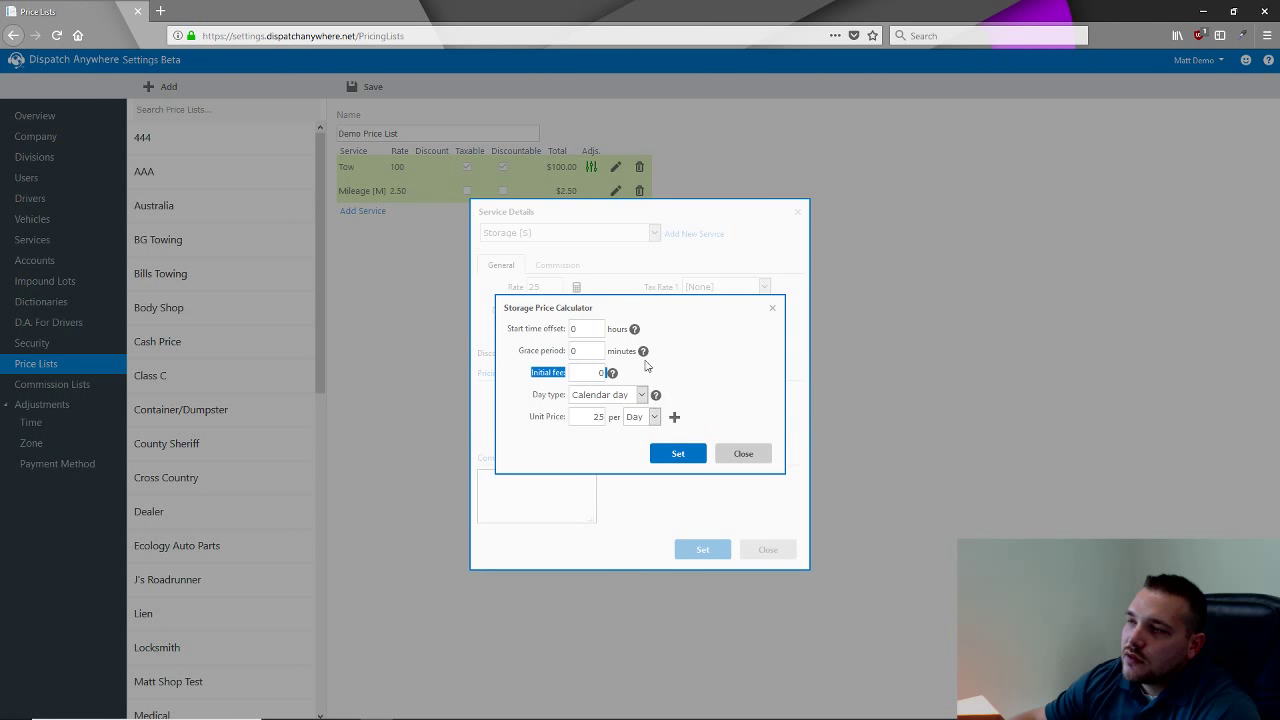
Close the Storage Price Calculator and Service Details without adding Storage [S], then go to Accounts.
left_click(640, 306)
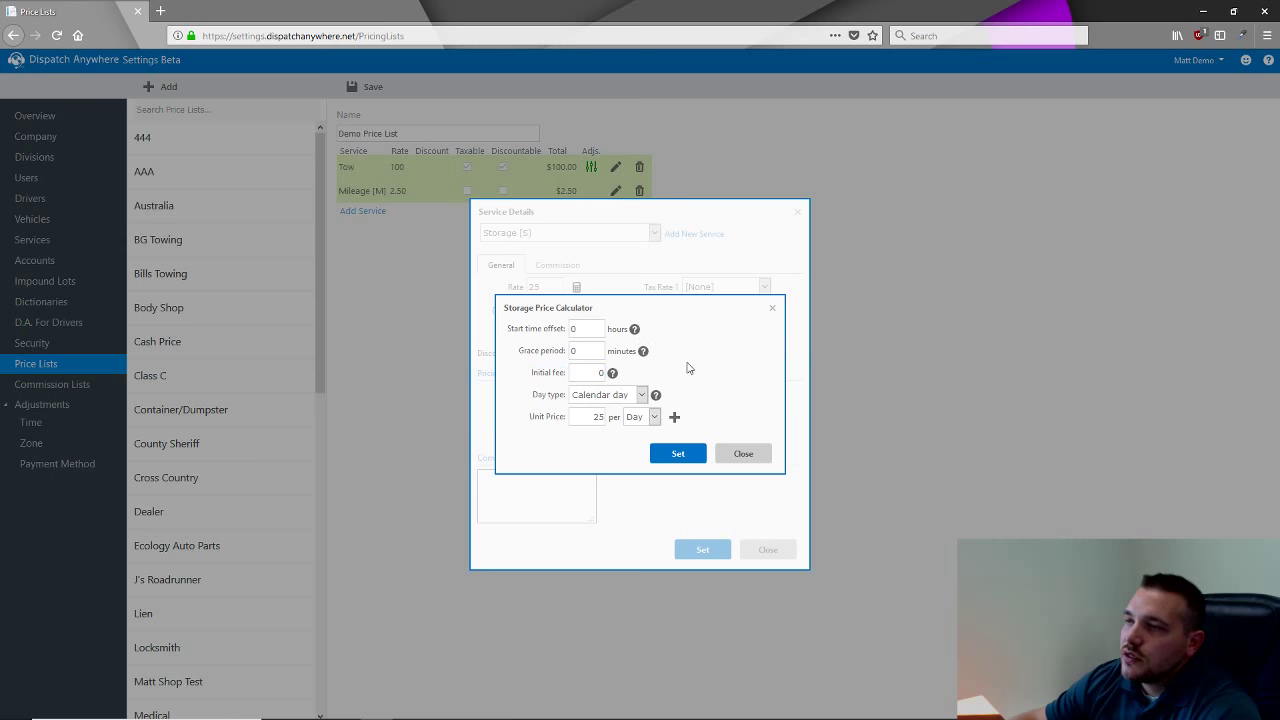
left_click(579, 421)
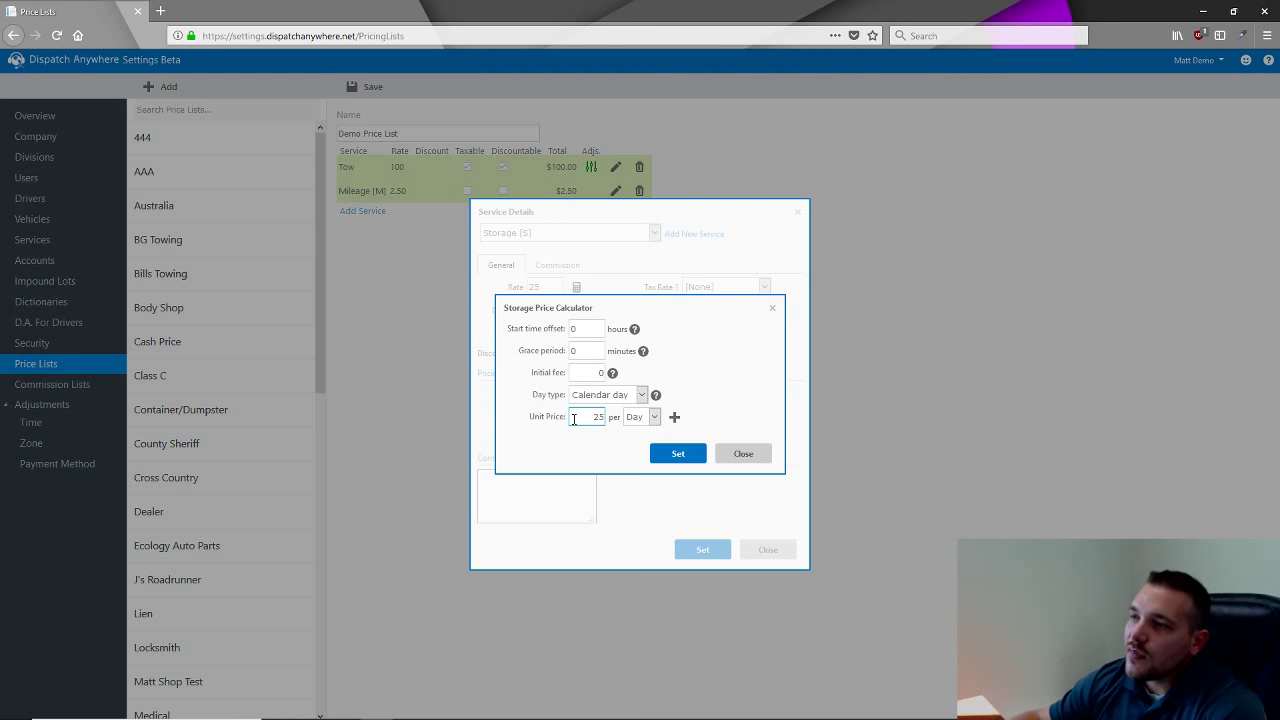
left_click(615, 396)
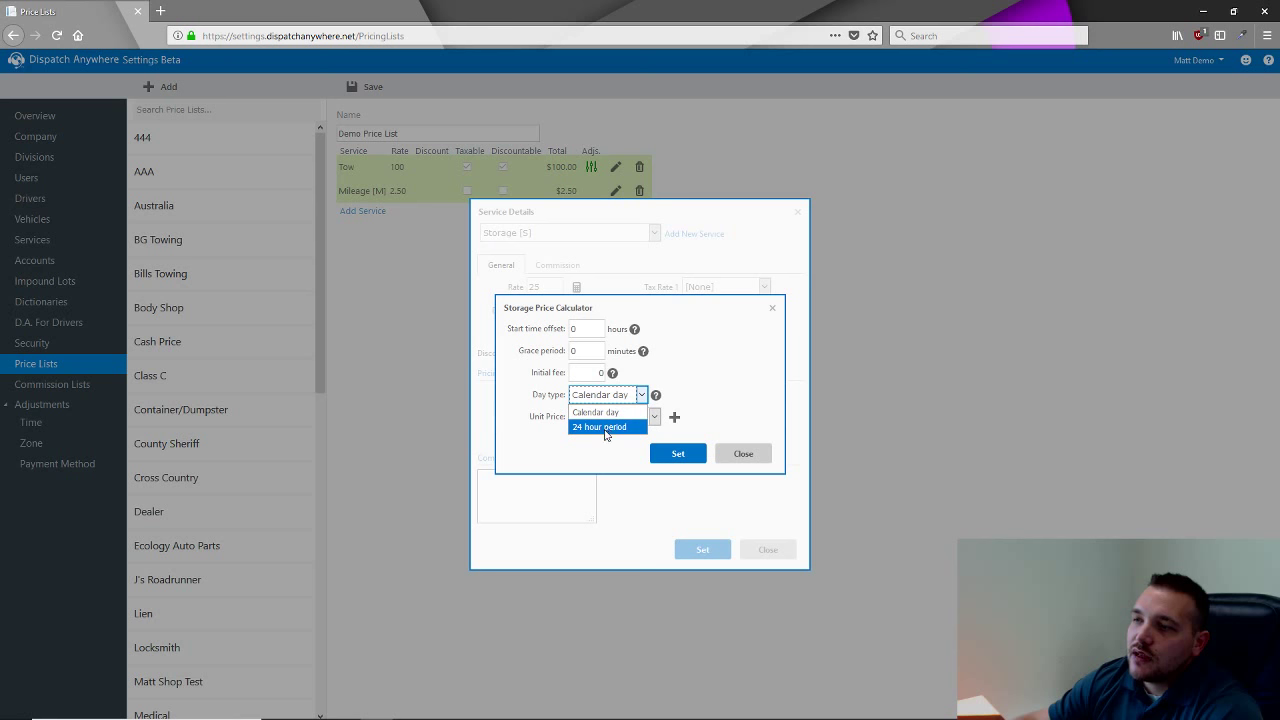
left_click(729, 394)
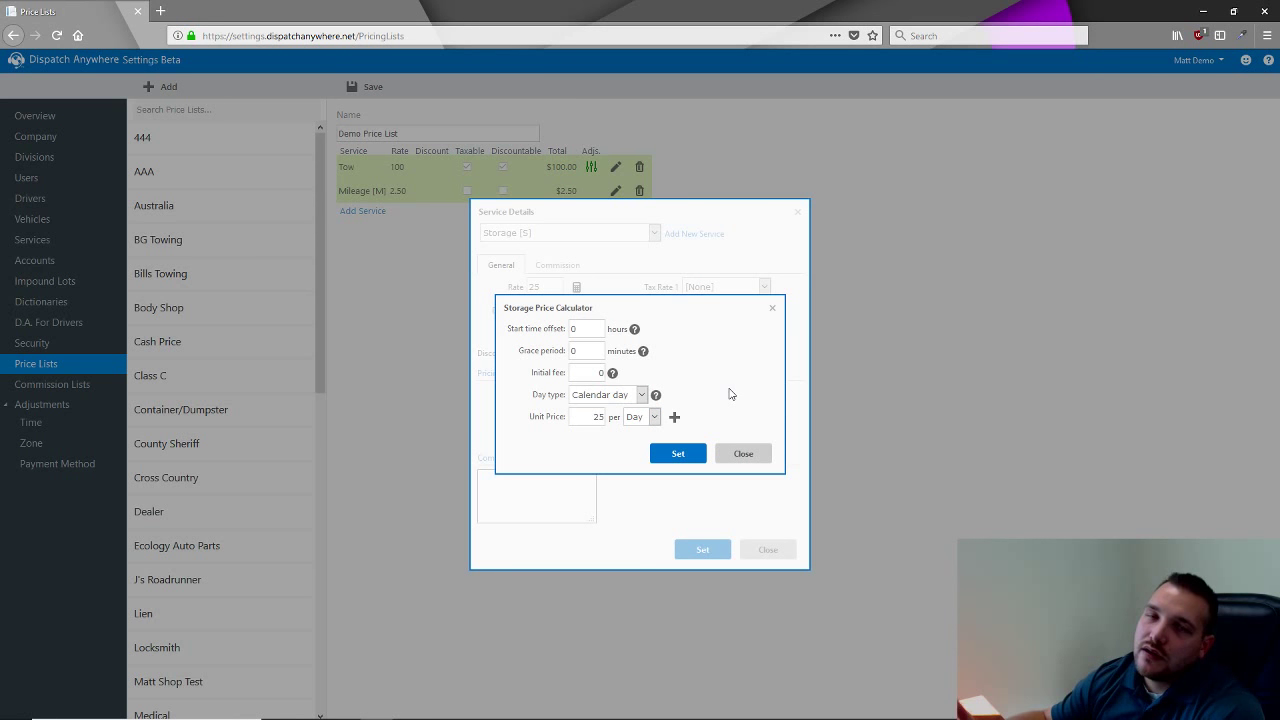
left_click(728, 455)
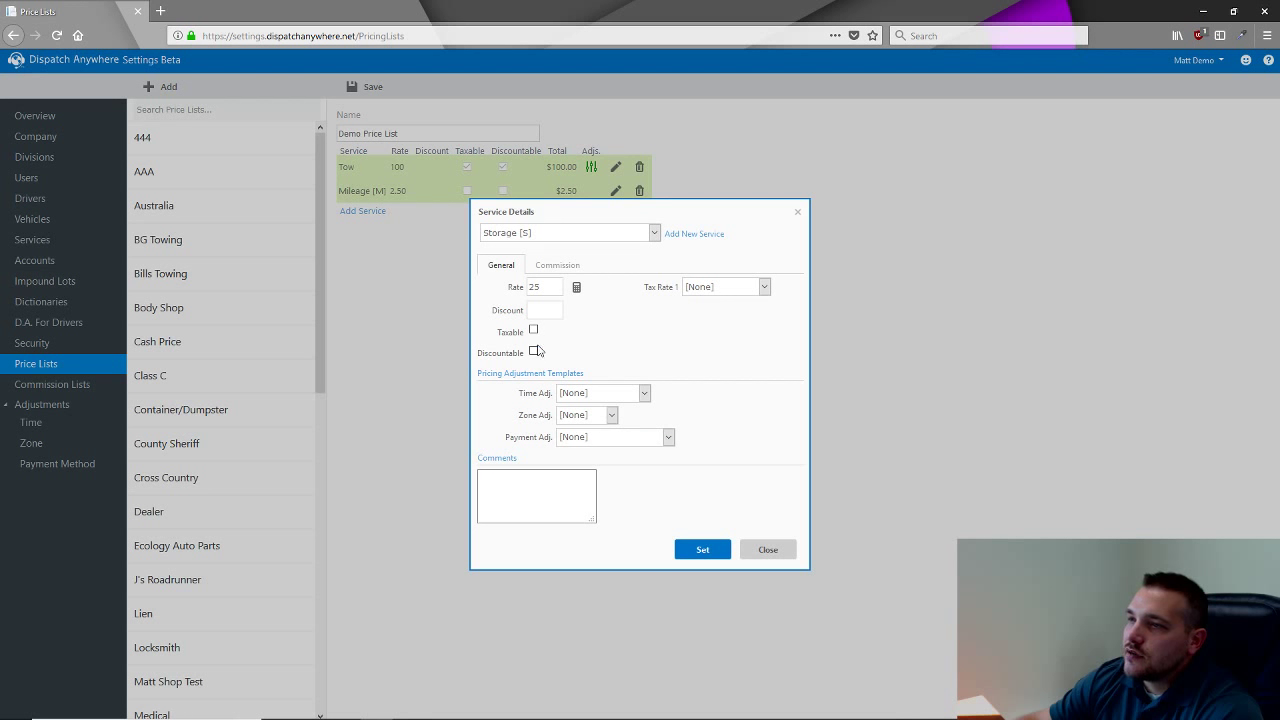
left_click(768, 556)
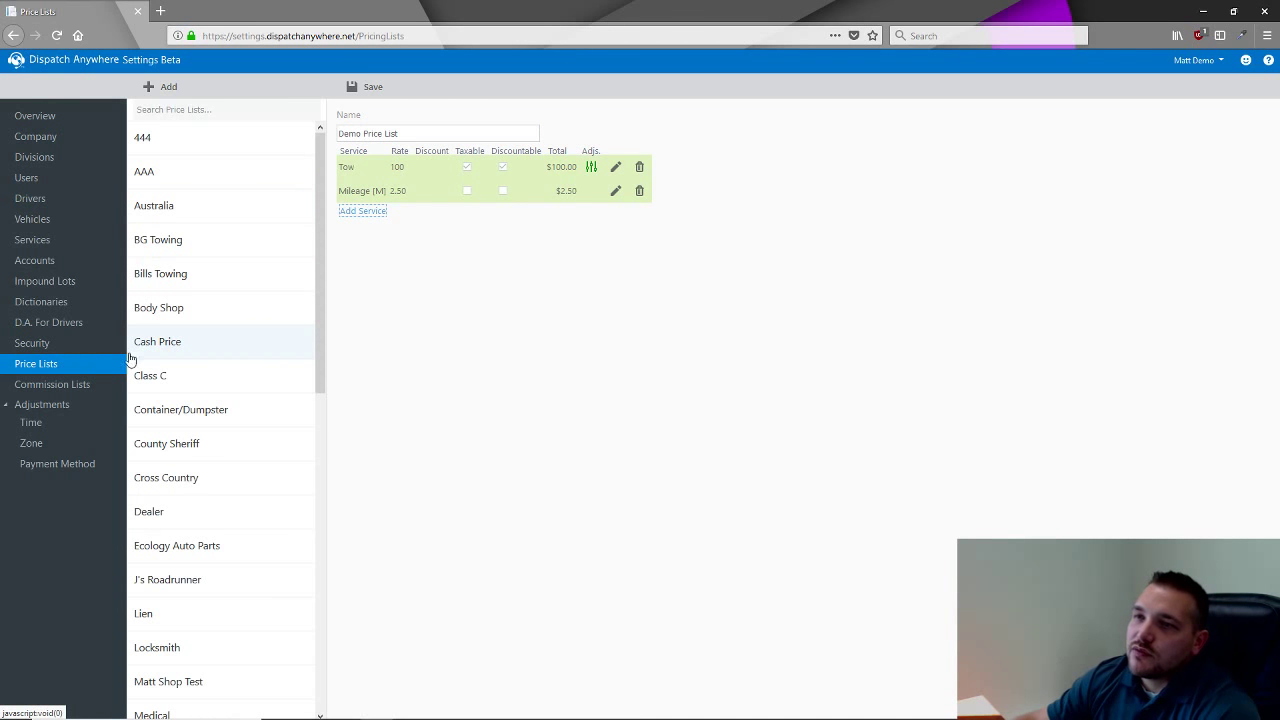
left_click(34, 258)
Assign the Dealer price list to the Baltimore Convention Towing account.
left_click(712, 315)
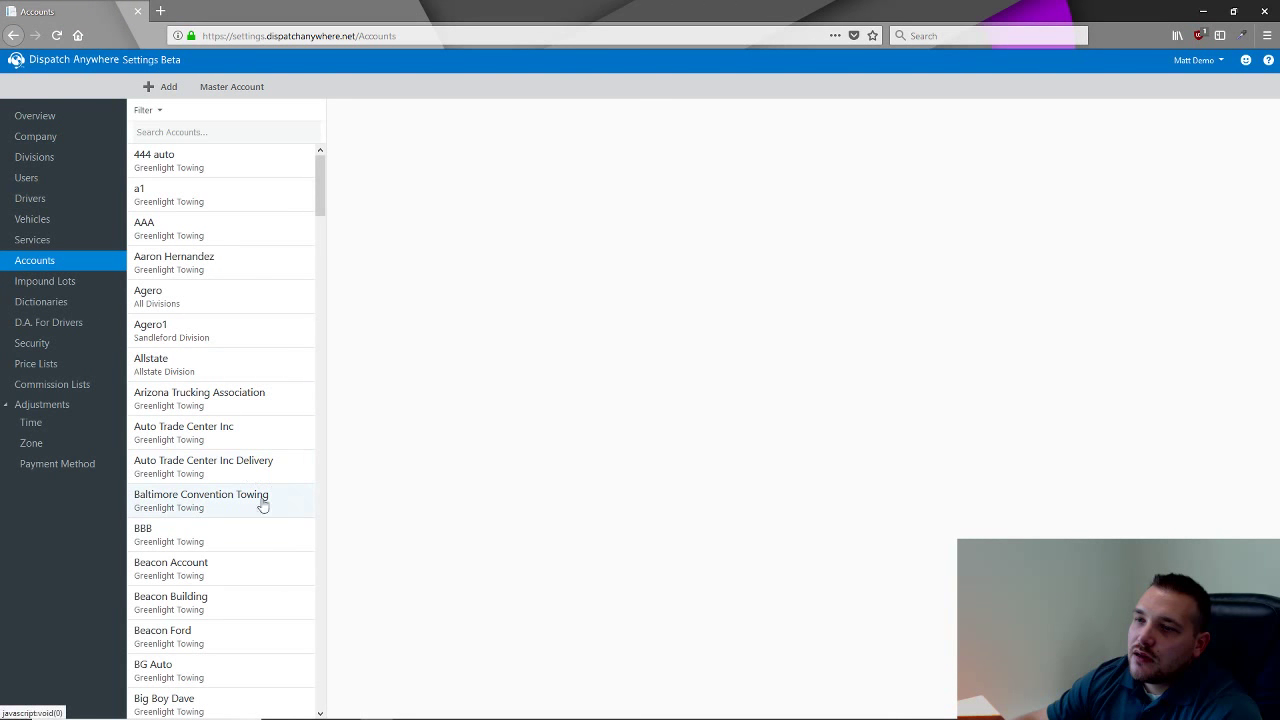
left_click(200, 500)
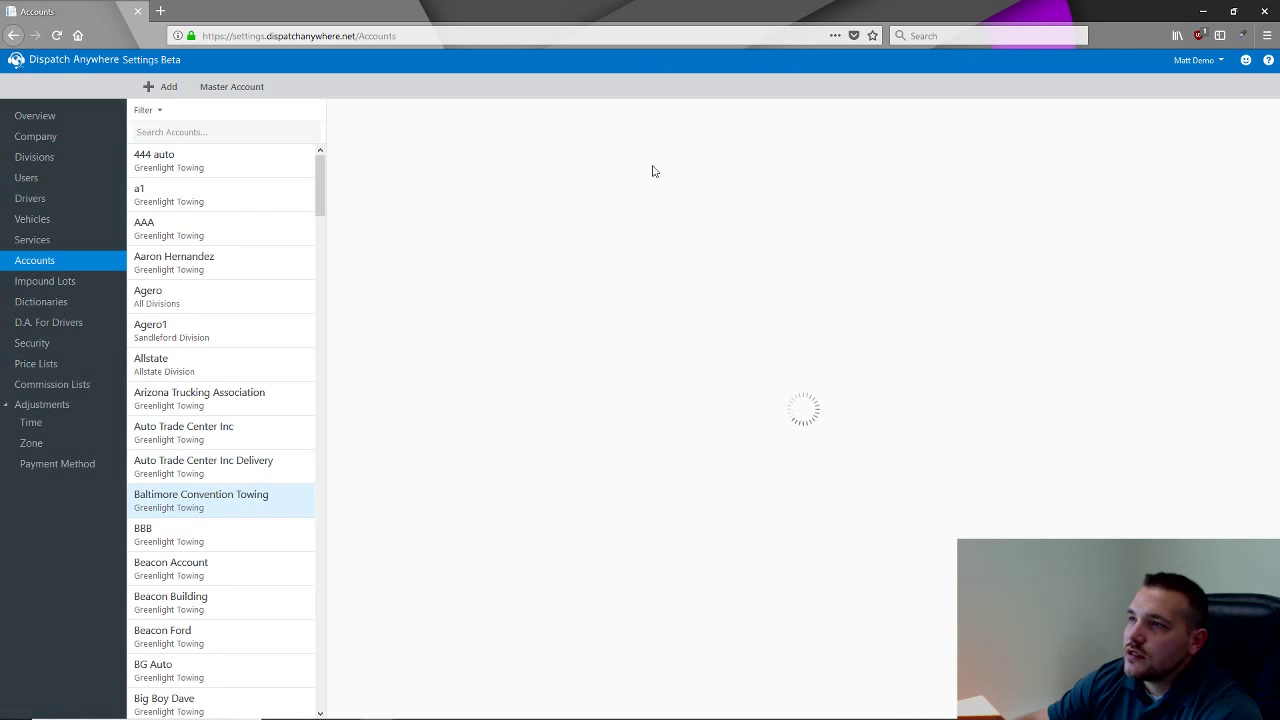
left_click(647, 122)
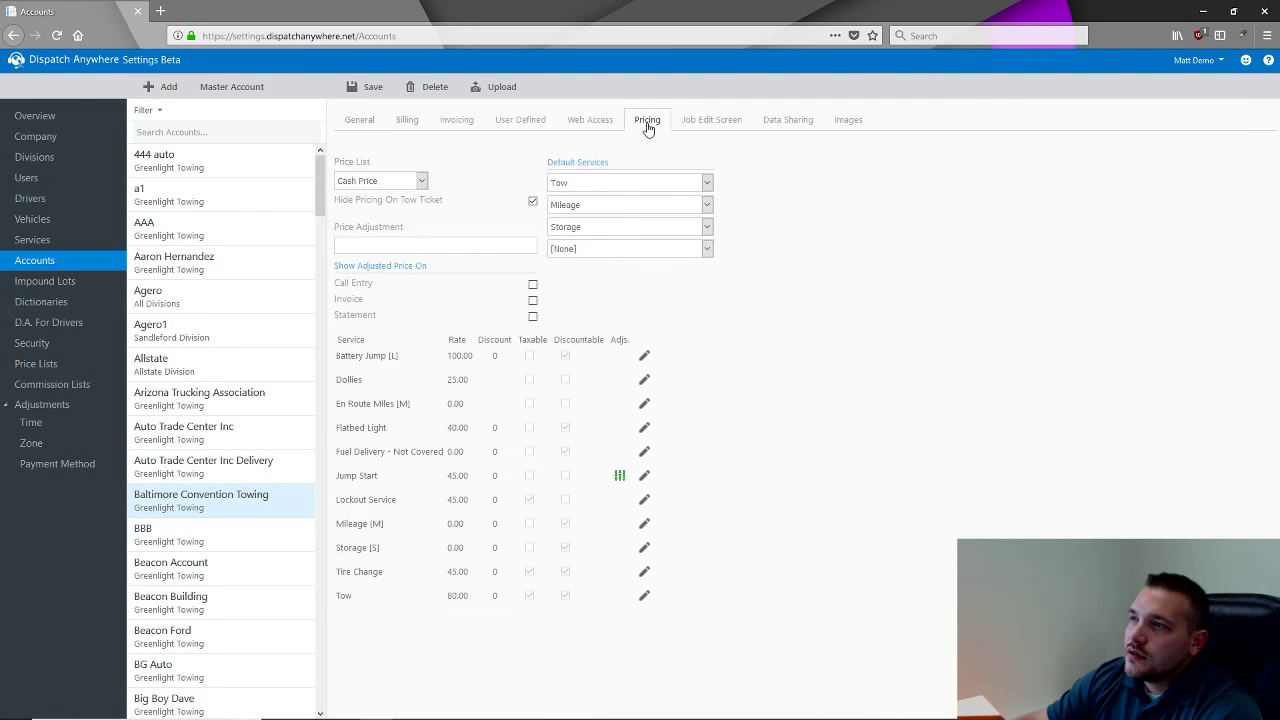
left_click(422, 182)
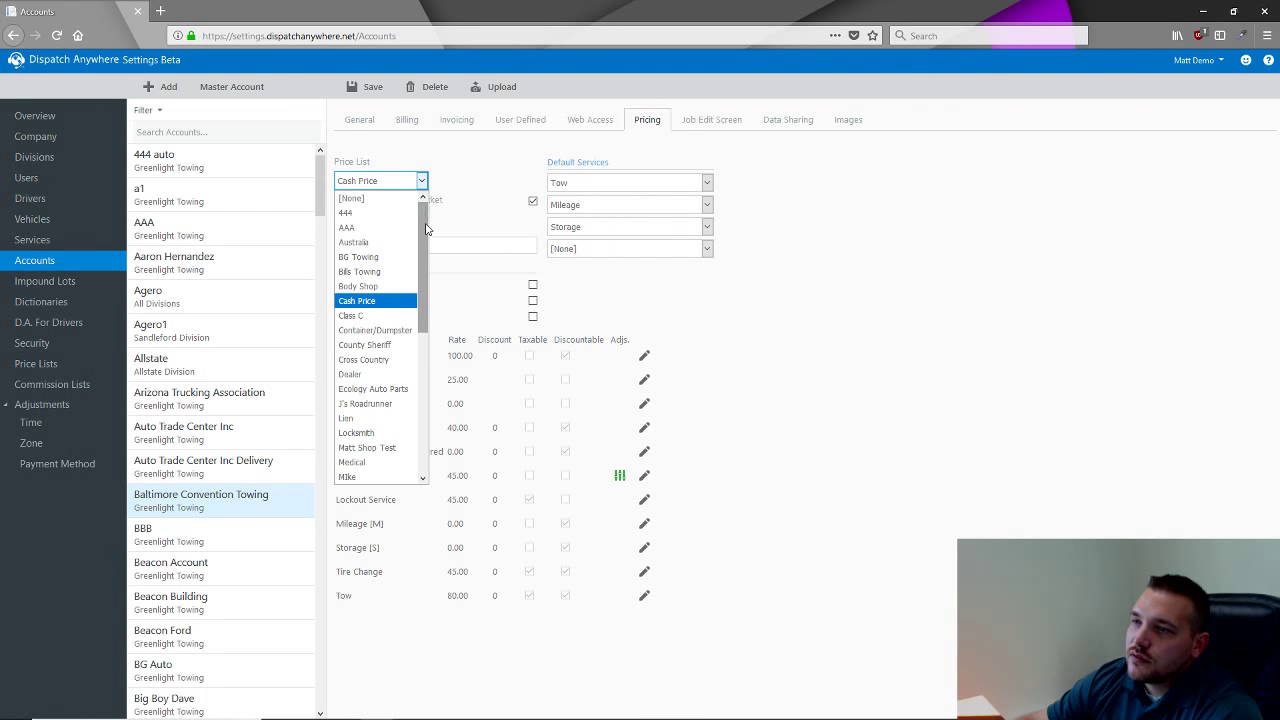
left_click(357, 375)
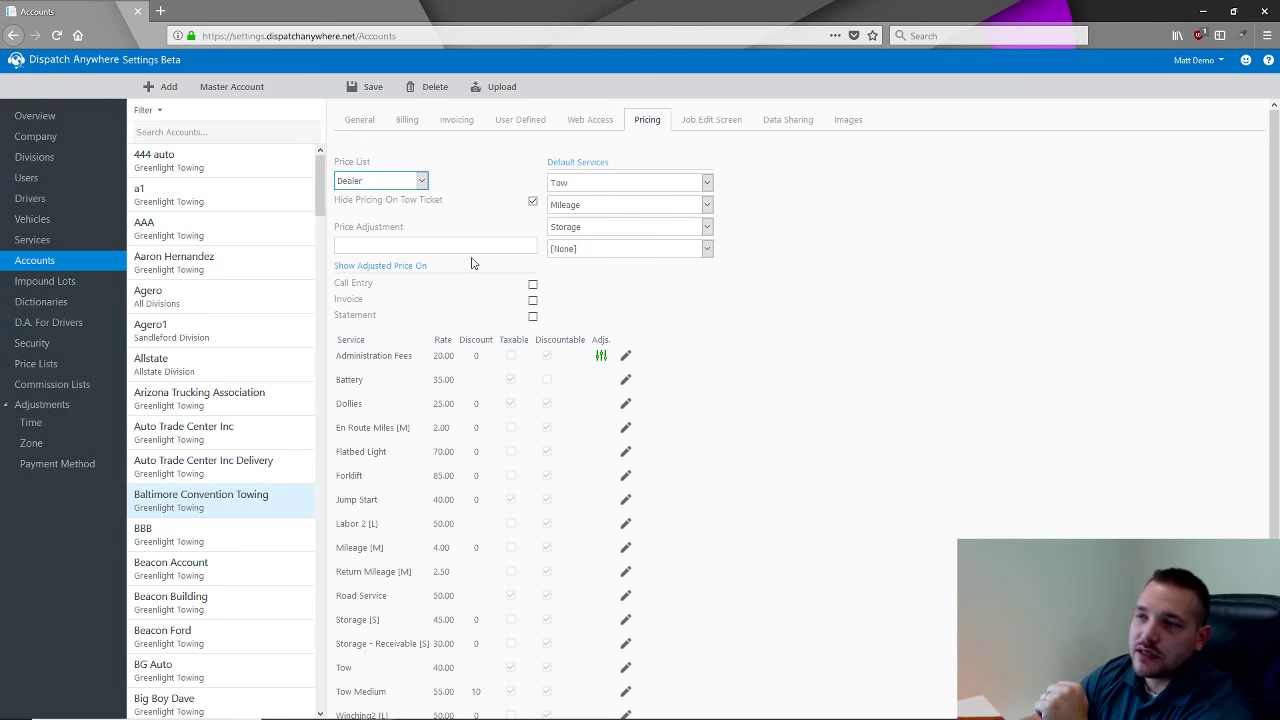
Change the account's Dollies rate to 20.
left_click(626, 427)
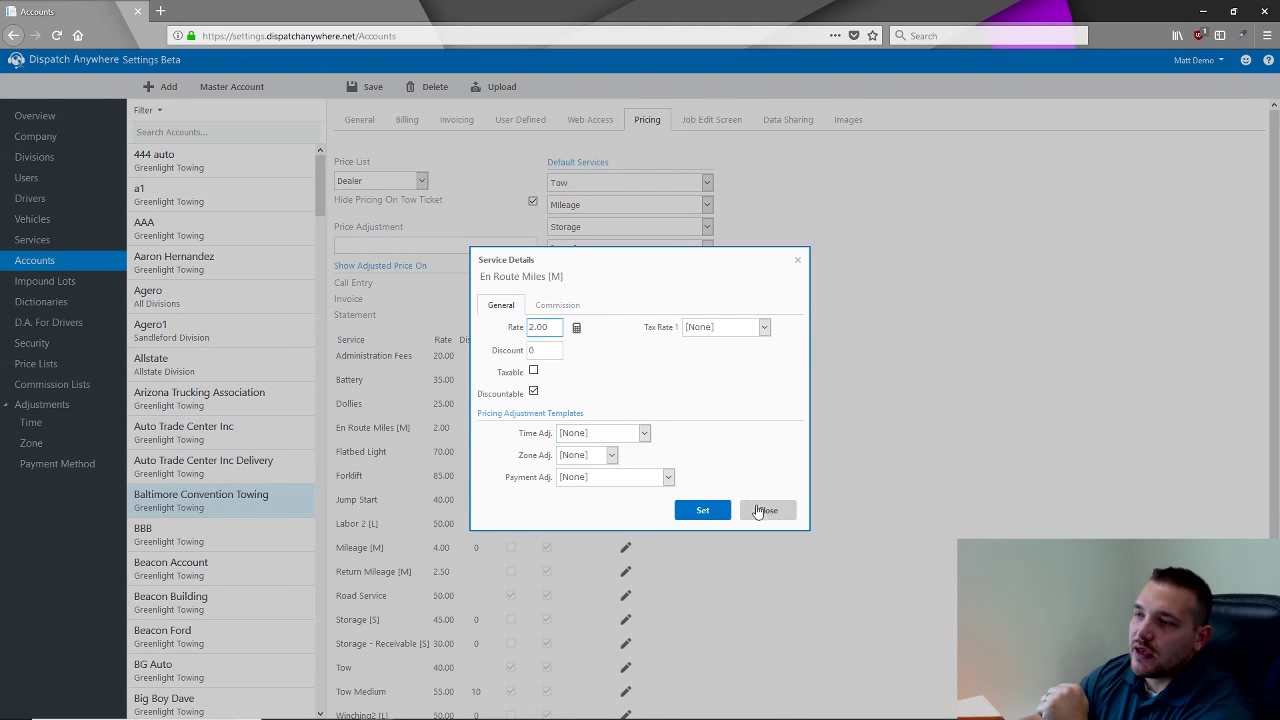
left_click(757, 511)
left_click(626, 403)
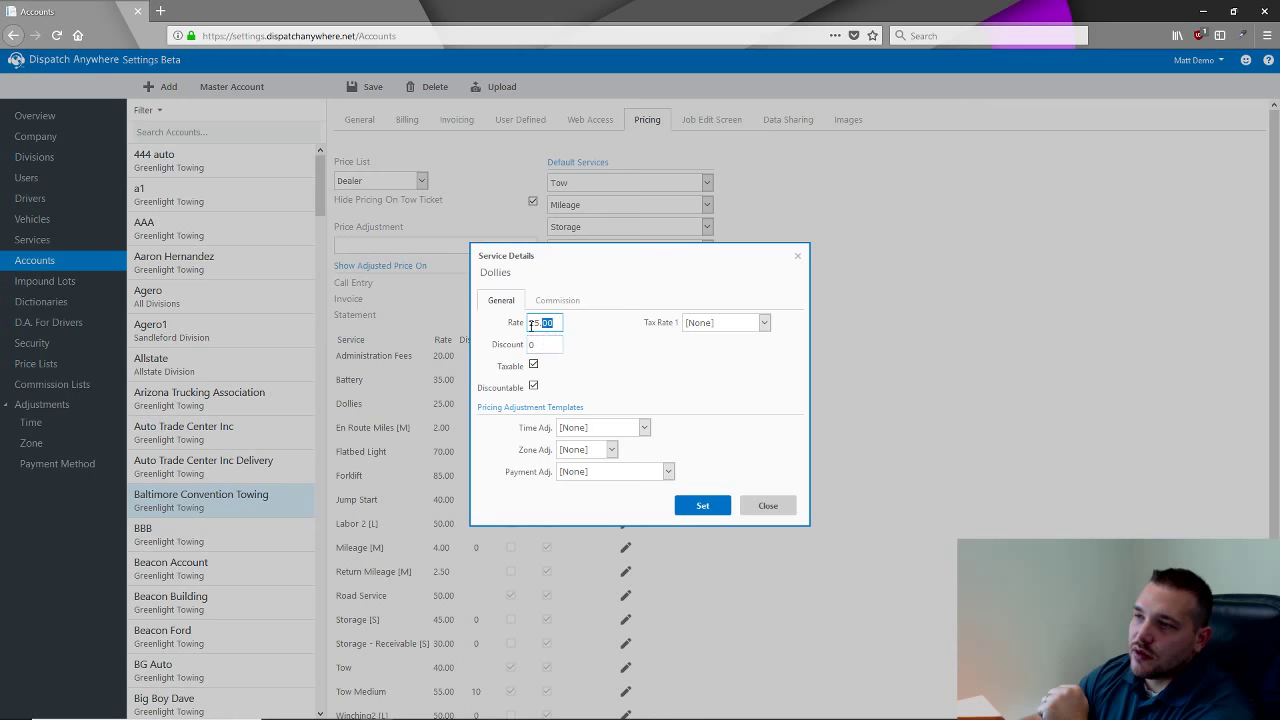
left_click_drag(531, 325, 522, 329)
type("20")
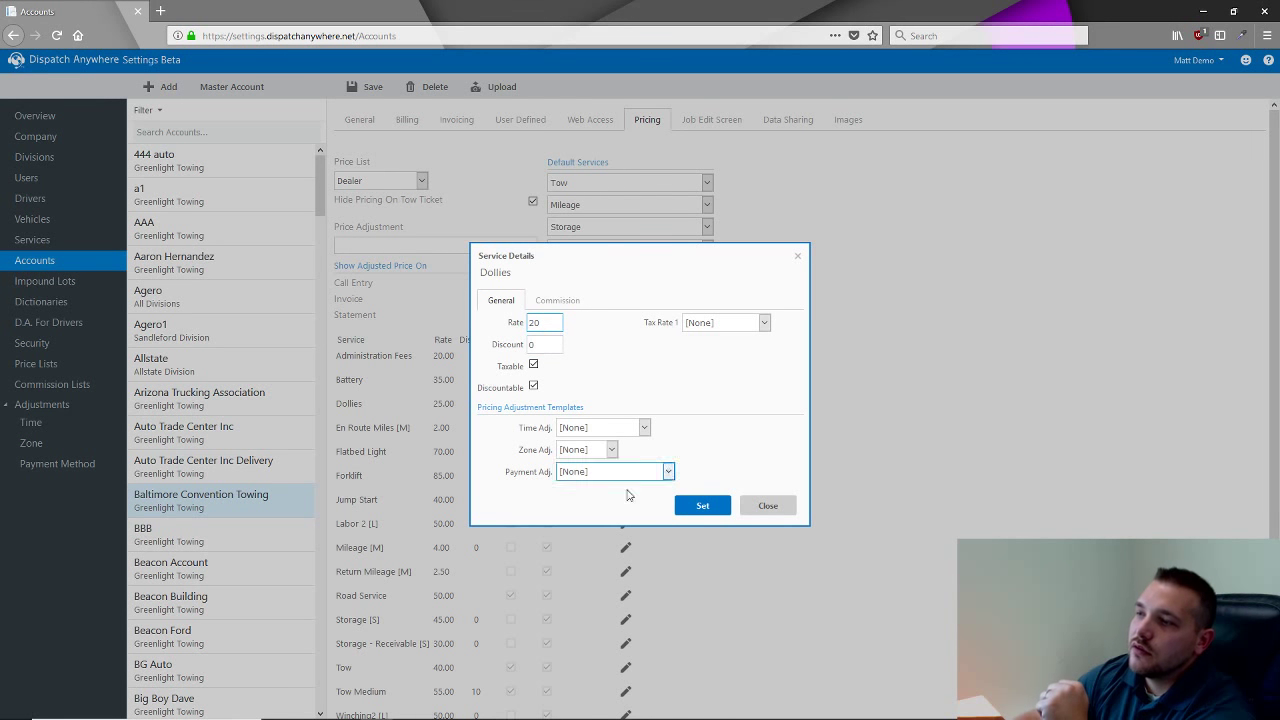
left_click(704, 506)
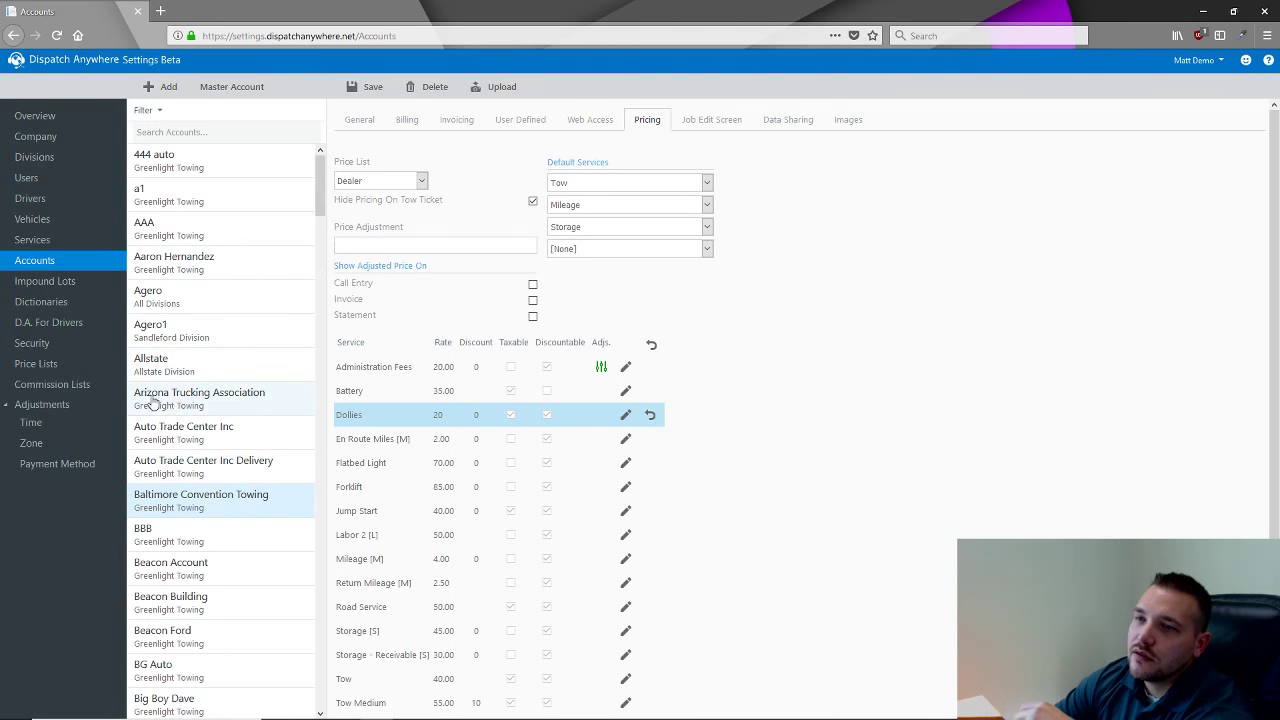
left_click(72, 388)
Leave the account page and add a new commission list, reviewing its 0-rate services.
left_click(723, 315)
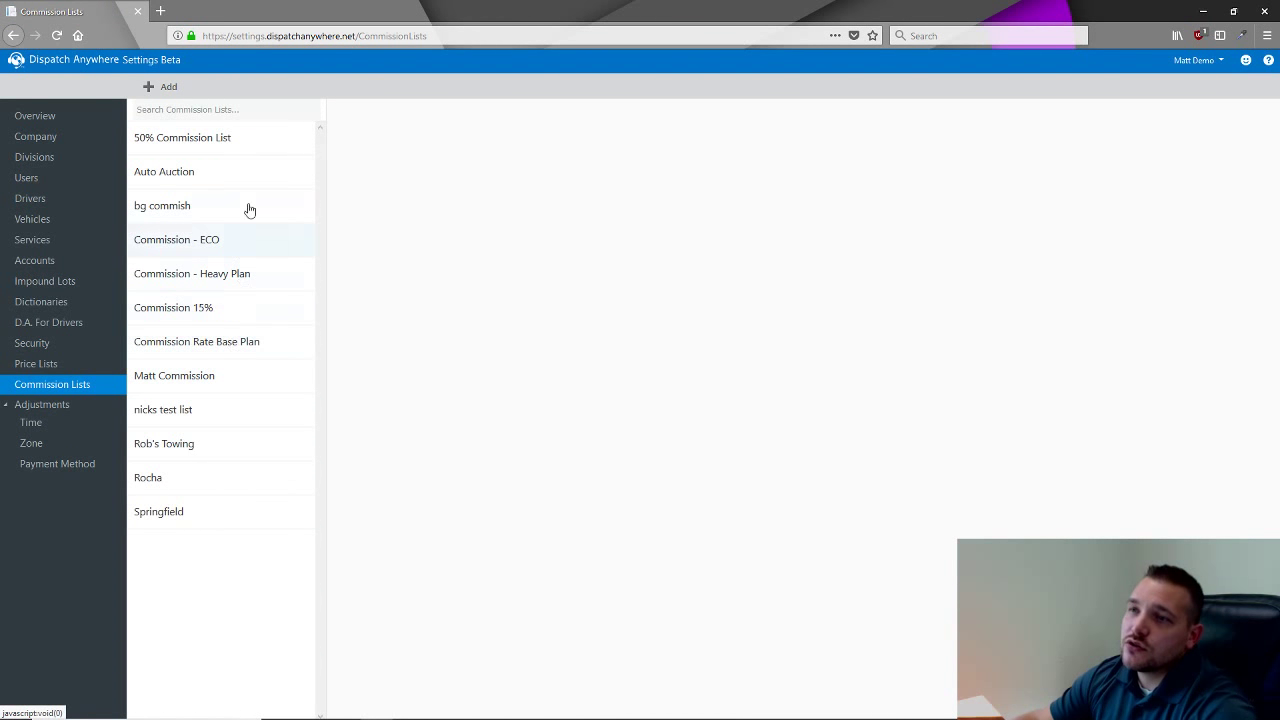
left_click(170, 90)
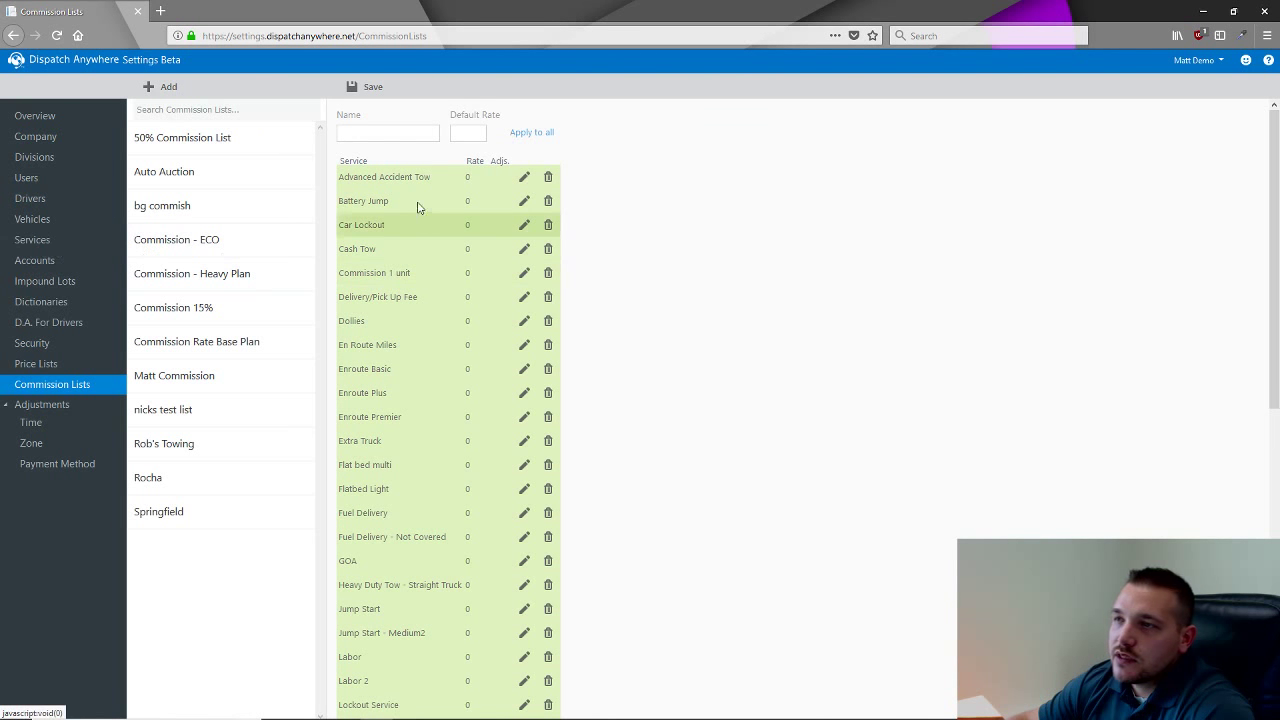
scroll(403, 530, "down", 5)
scroll(402, 532, "down", 3)
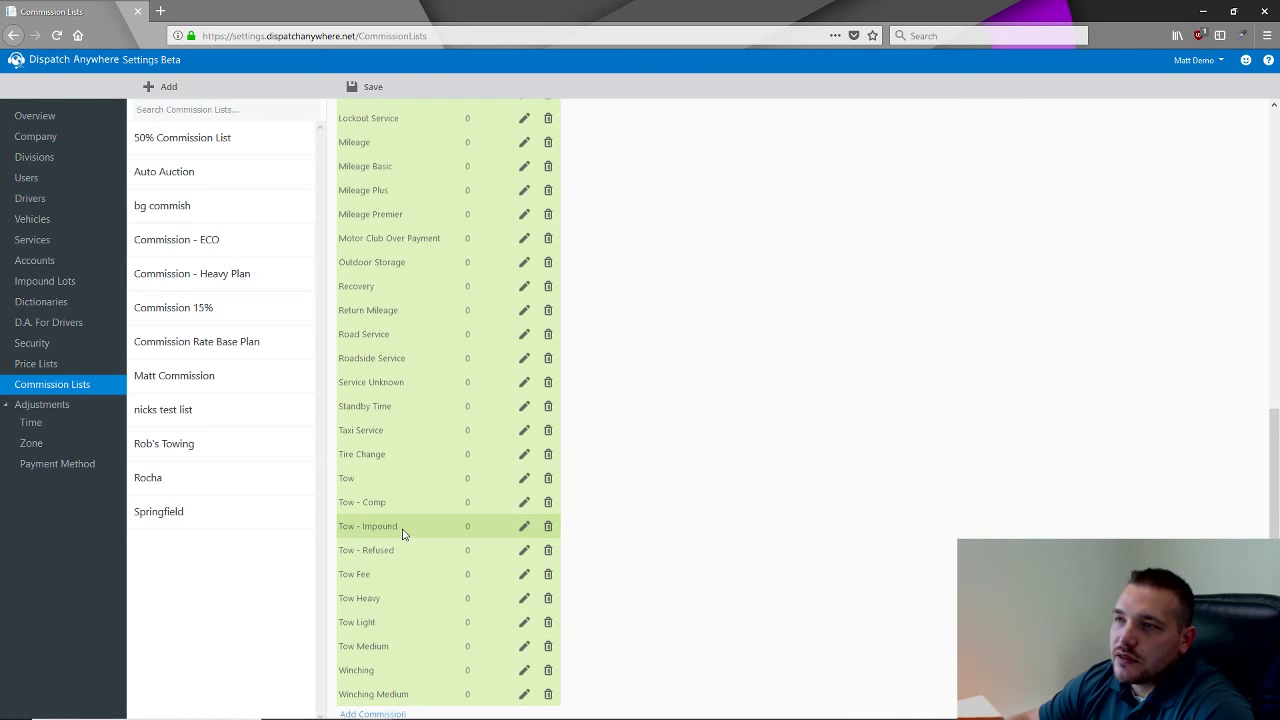
Remove Advanced Accident Tow and Extra Truck from the new commission list.
scroll(400, 531, "up", 8)
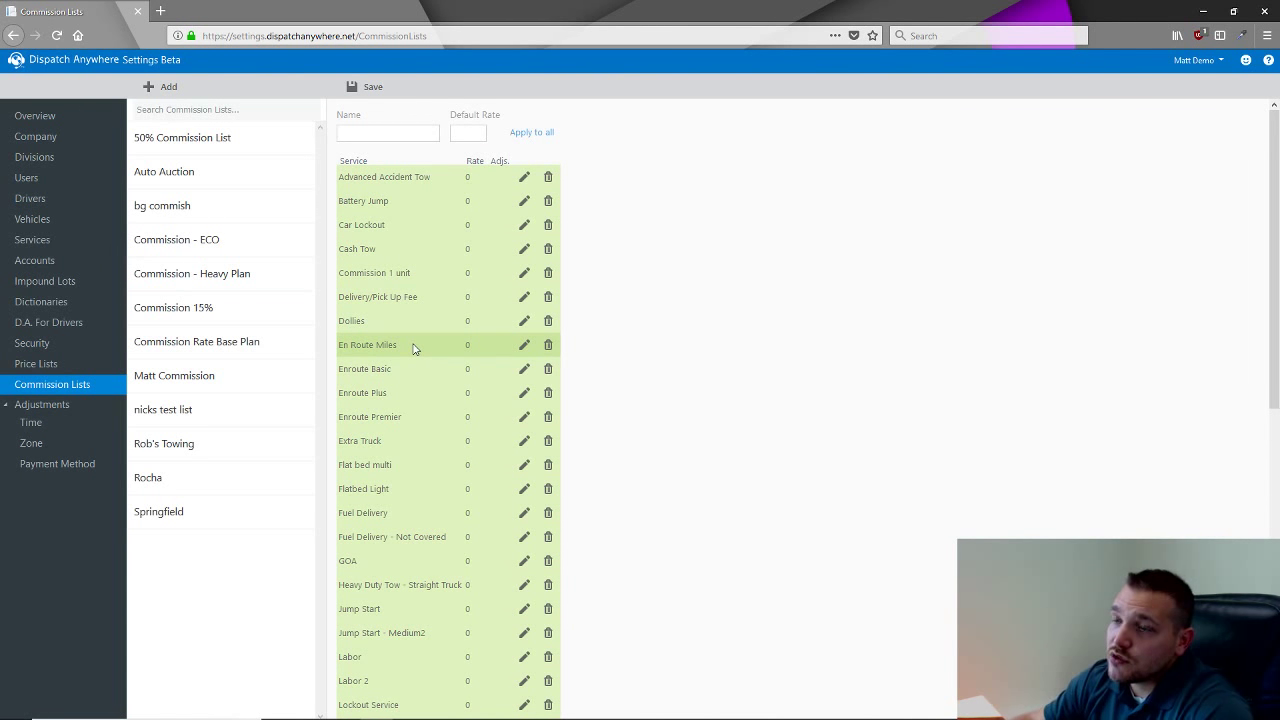
left_click(548, 177)
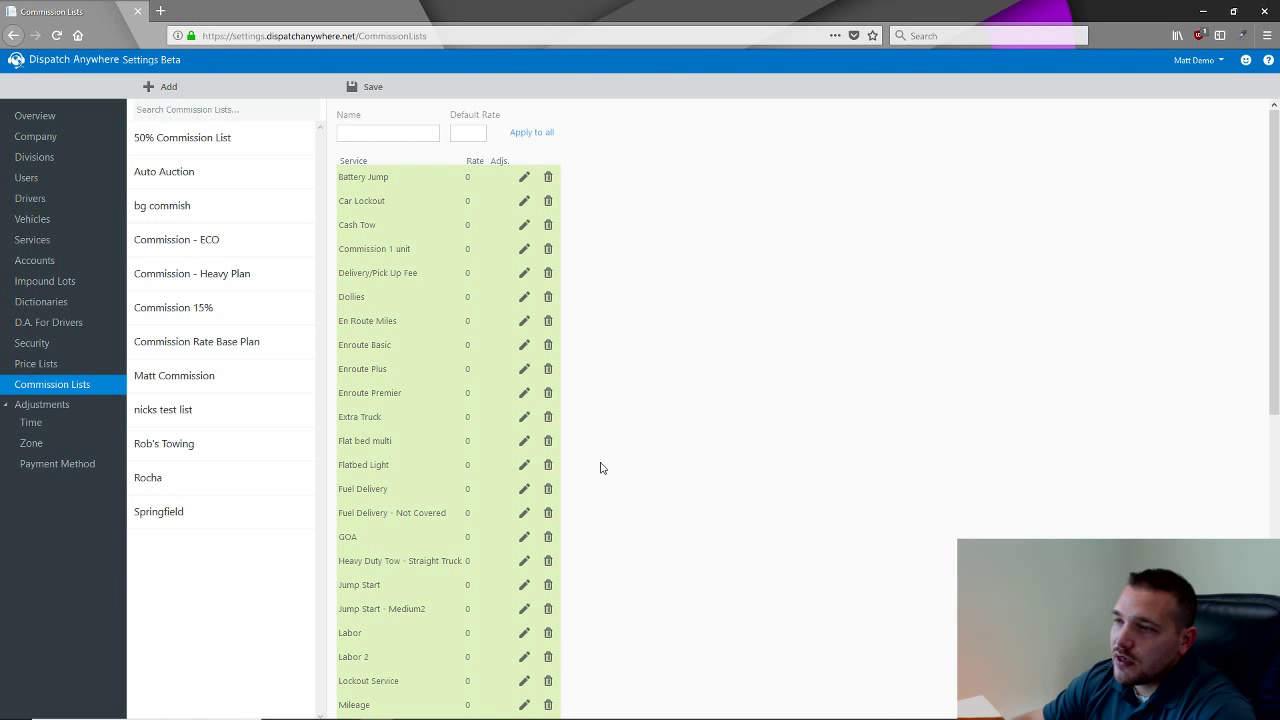
left_click(548, 416)
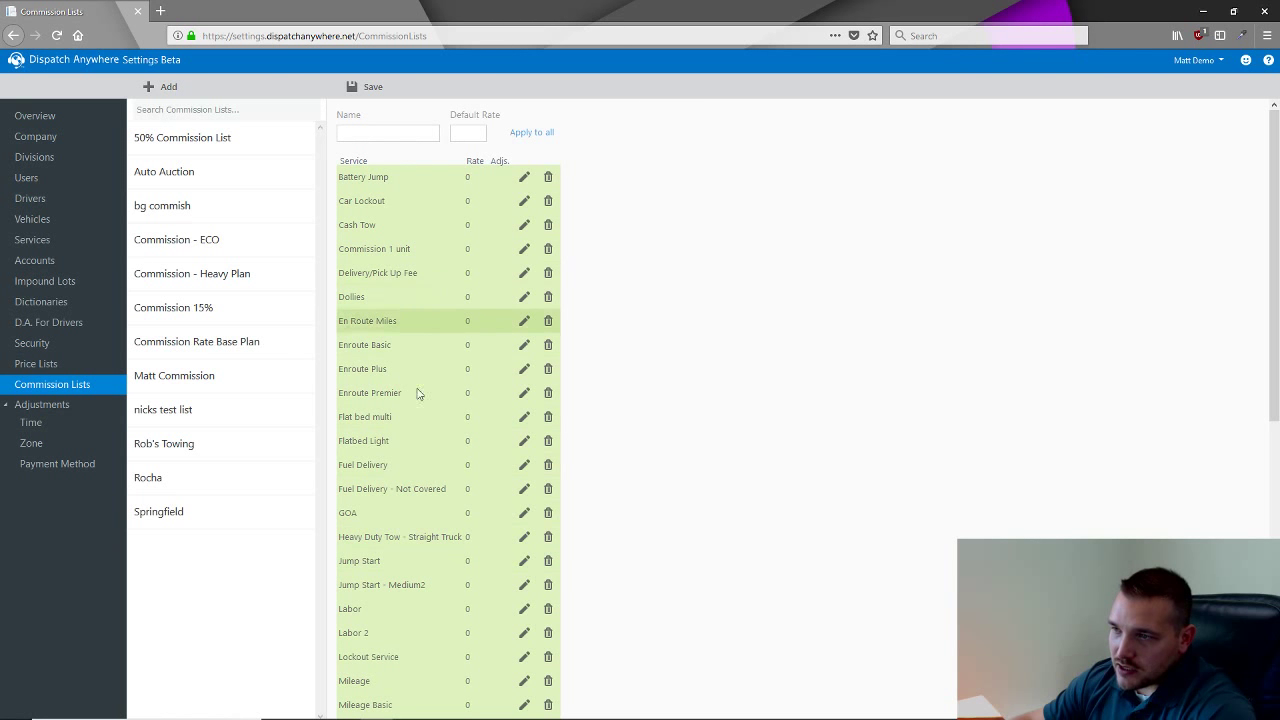
scroll(430, 470, "down", 5)
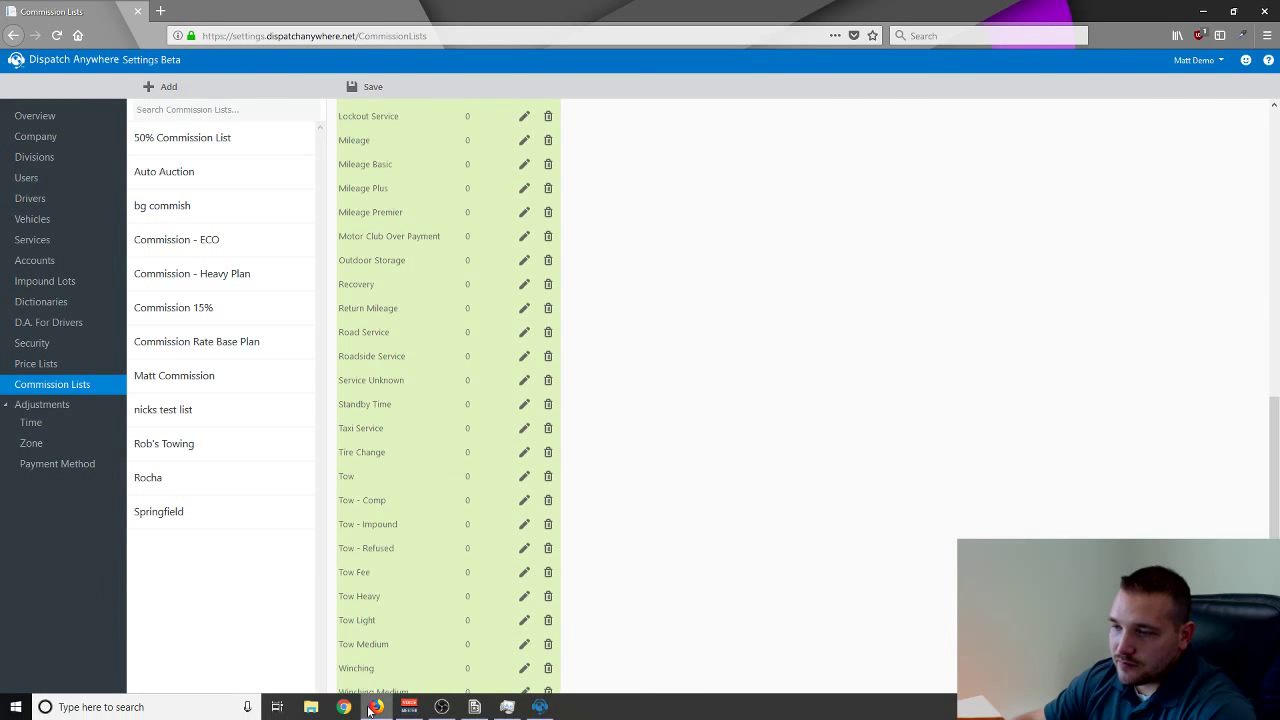
Start adding a service commission, browse the services list, then cancel the Add Commission dialog.
left_click(372, 711)
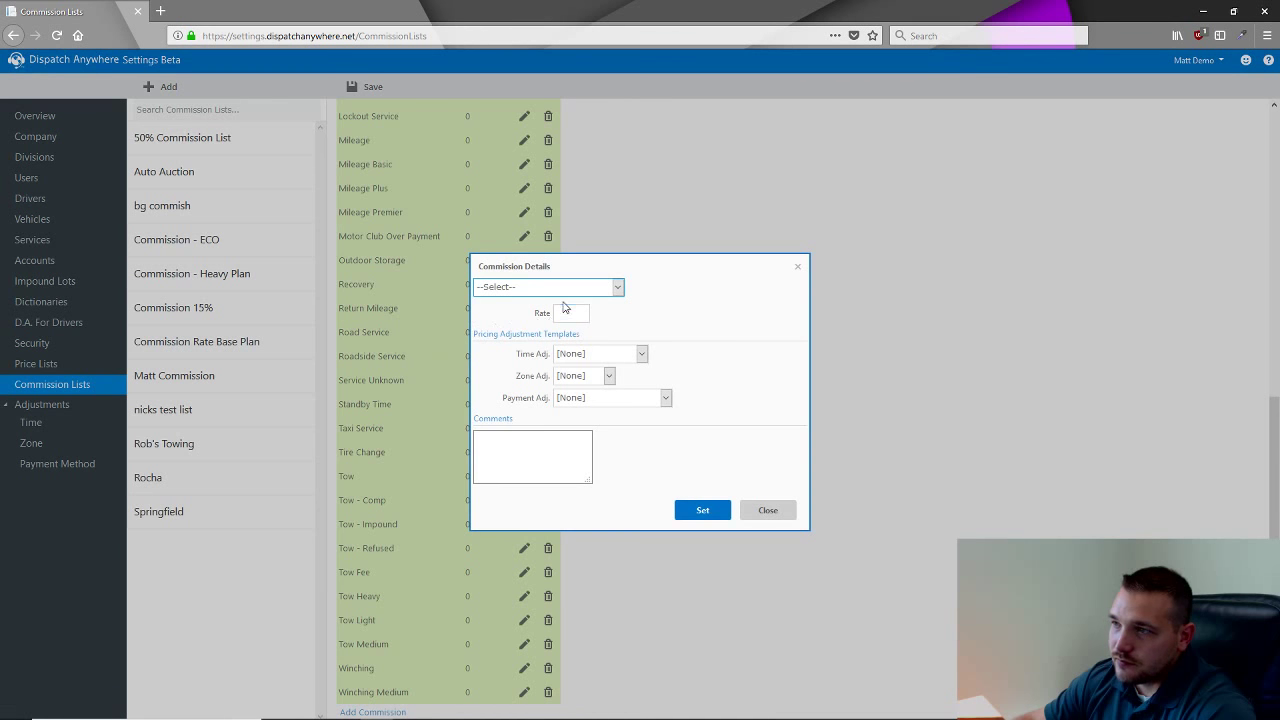
left_click(600, 288)
left_click_drag(618, 326, 623, 510)
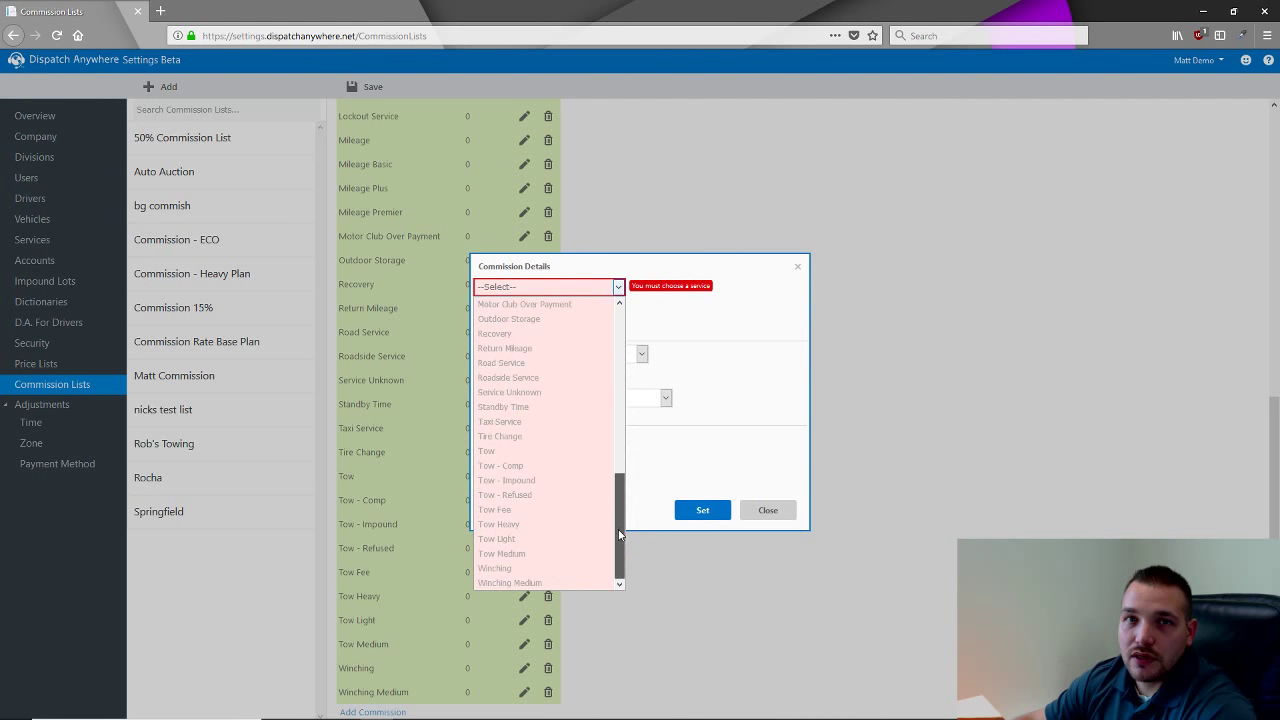
left_click(786, 514)
Go back to the top and begin naming the commission list 'Demo Comm'.
scroll(702, 393, "up", 1)
scroll(702, 393, "up", 5)
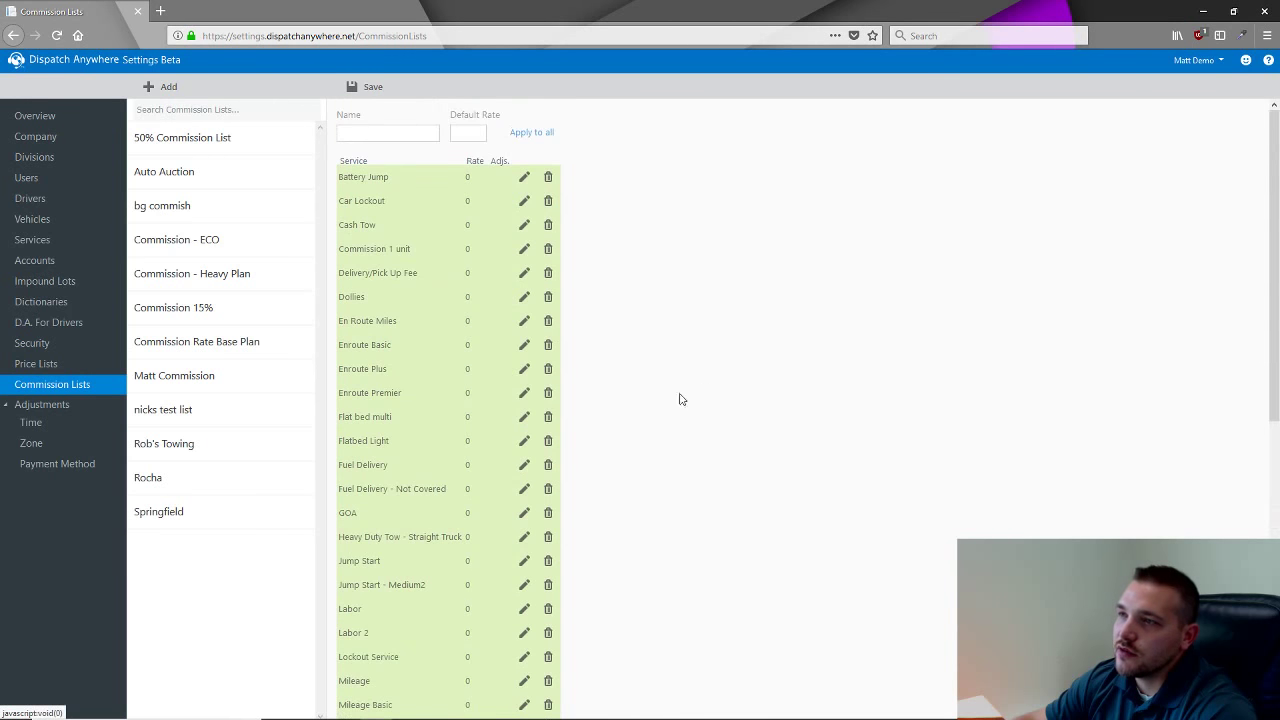
left_click(405, 133)
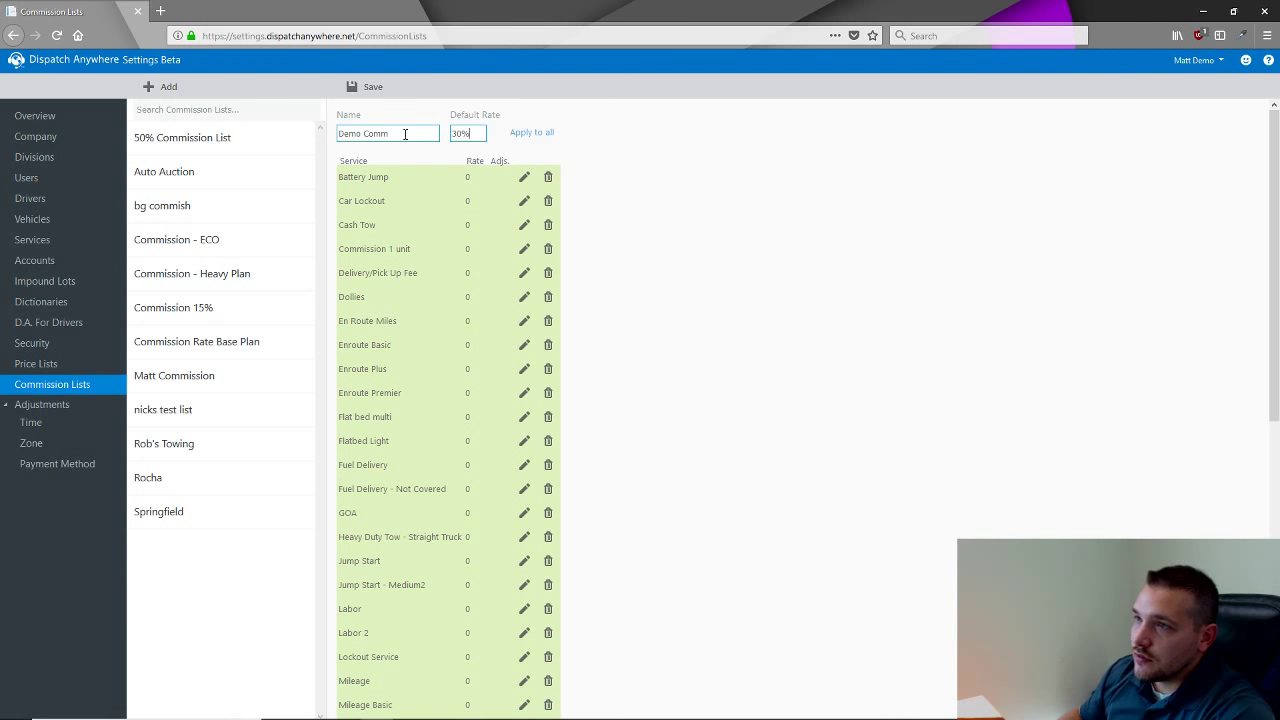
Apply the 30% default rate to all services and check the Battery Jump and En Route Miles details.
left_click(462, 140)
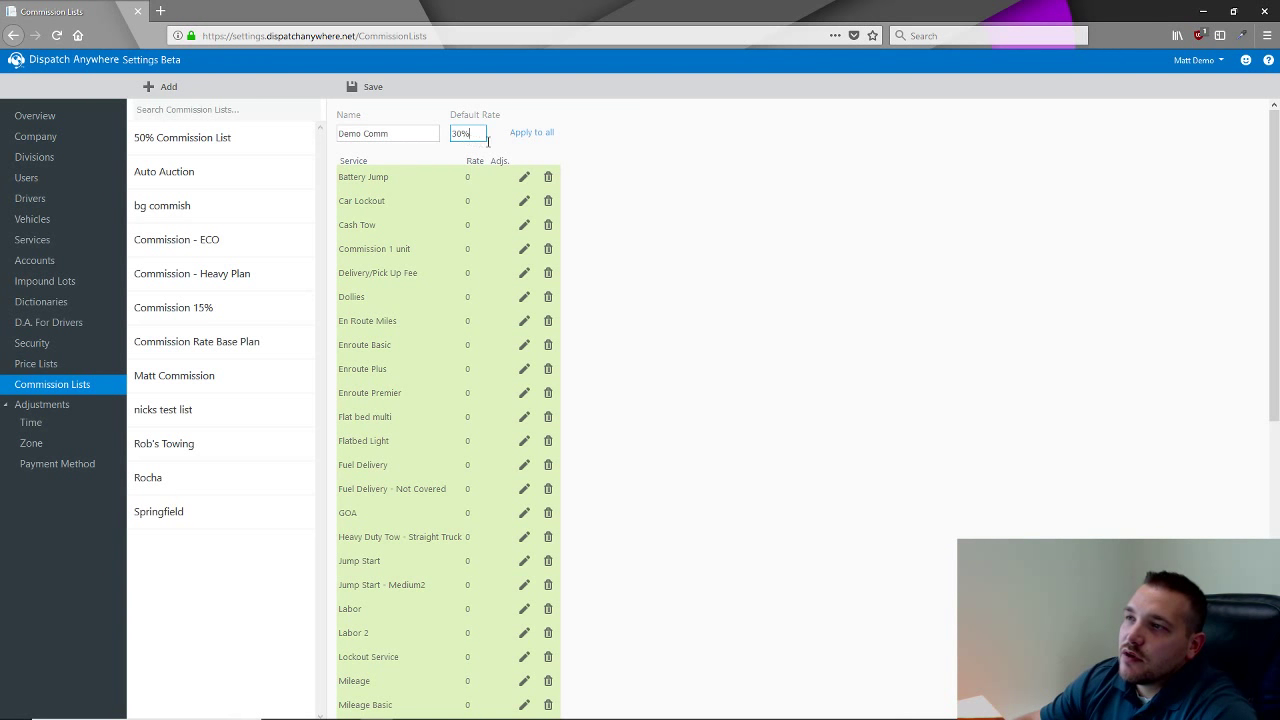
left_click(531, 132)
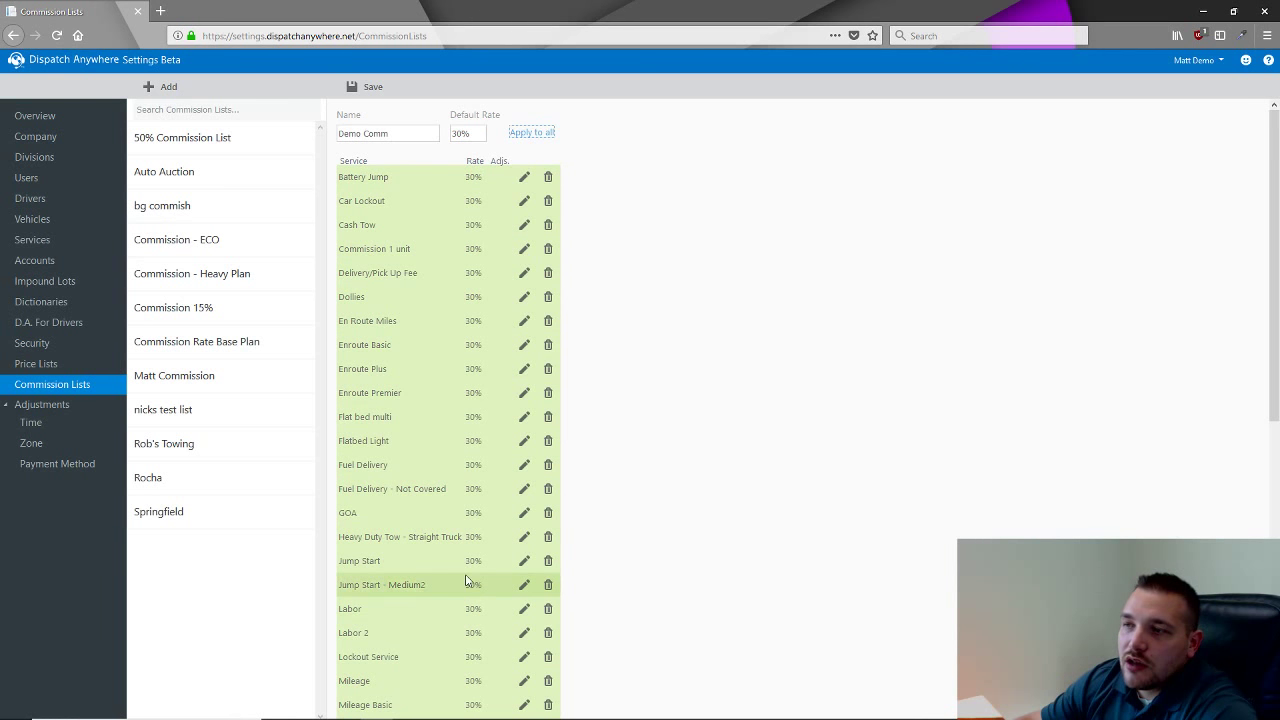
left_click(524, 178)
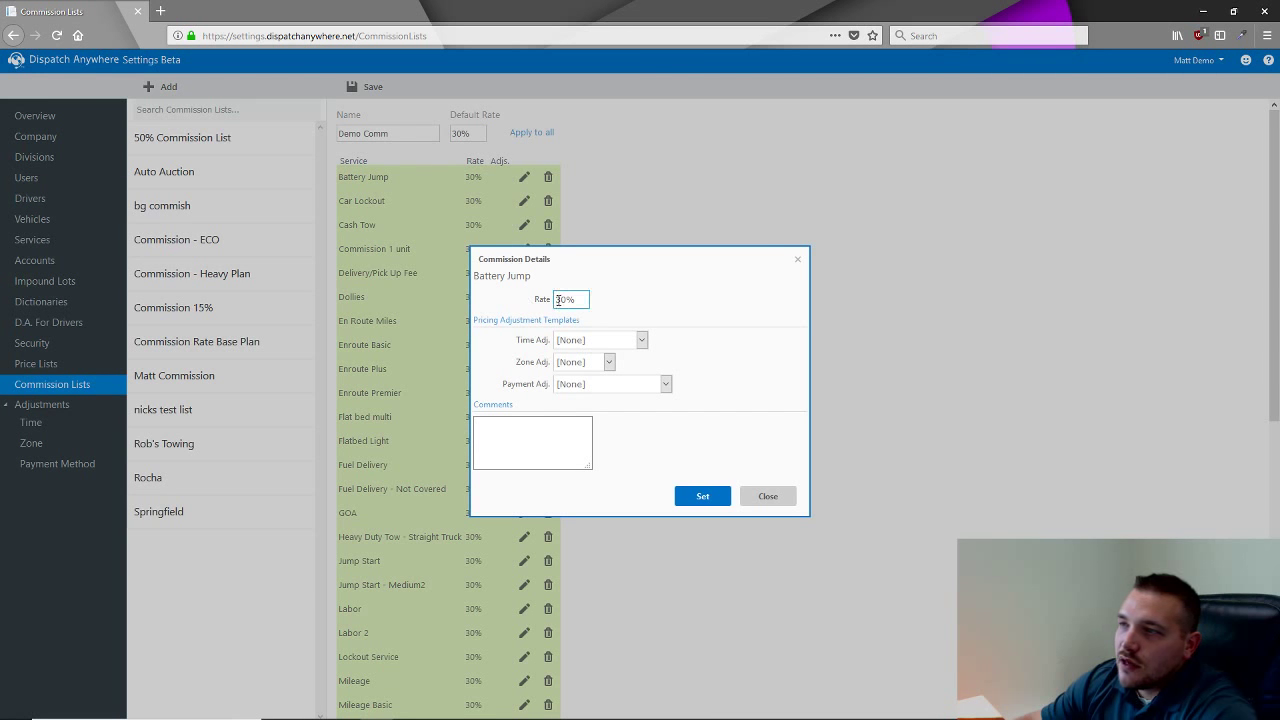
left_click(762, 500)
left_click(524, 321)
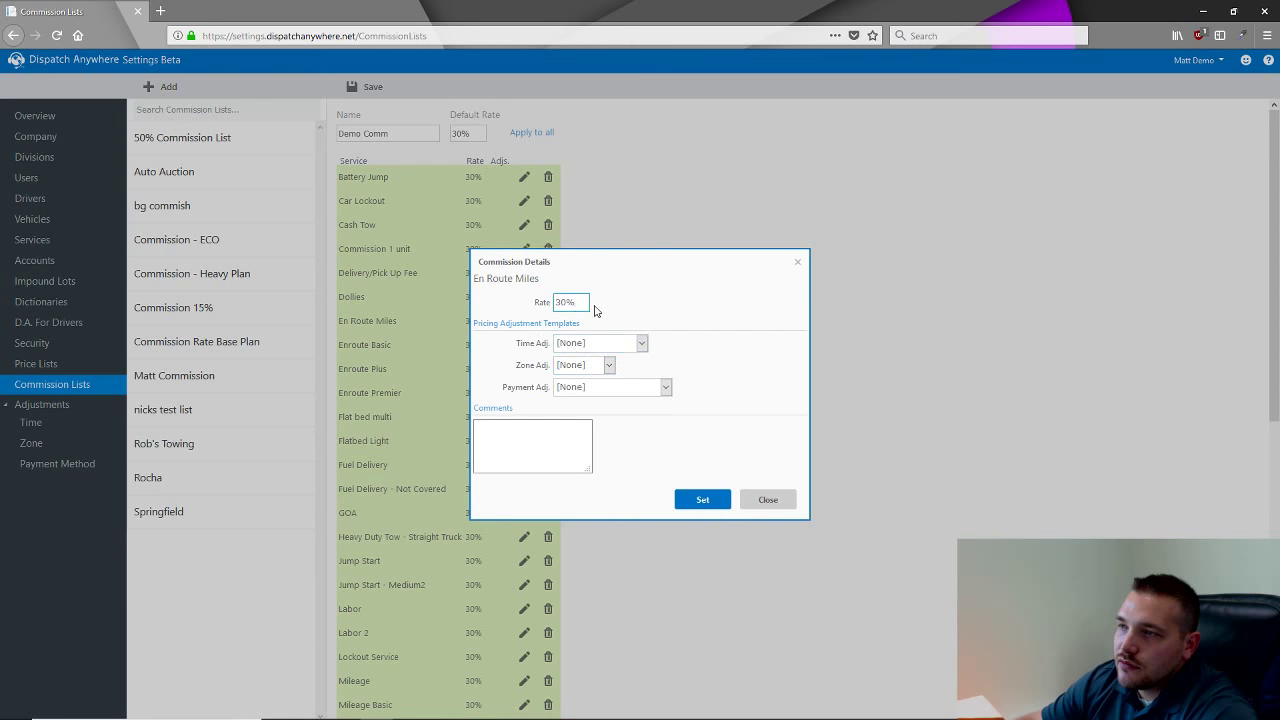
left_click(767, 500)
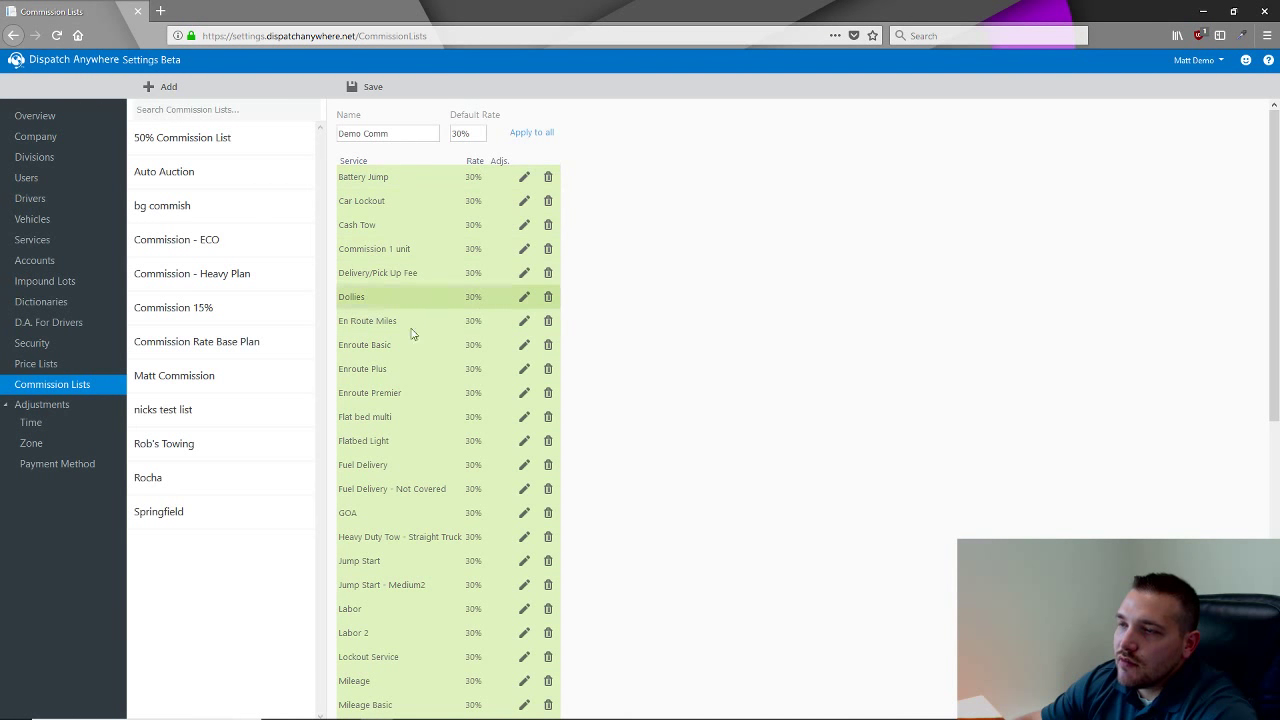
Set the En Route Miles and Enroute Basic commission rates to 20%.
left_click(524, 321)
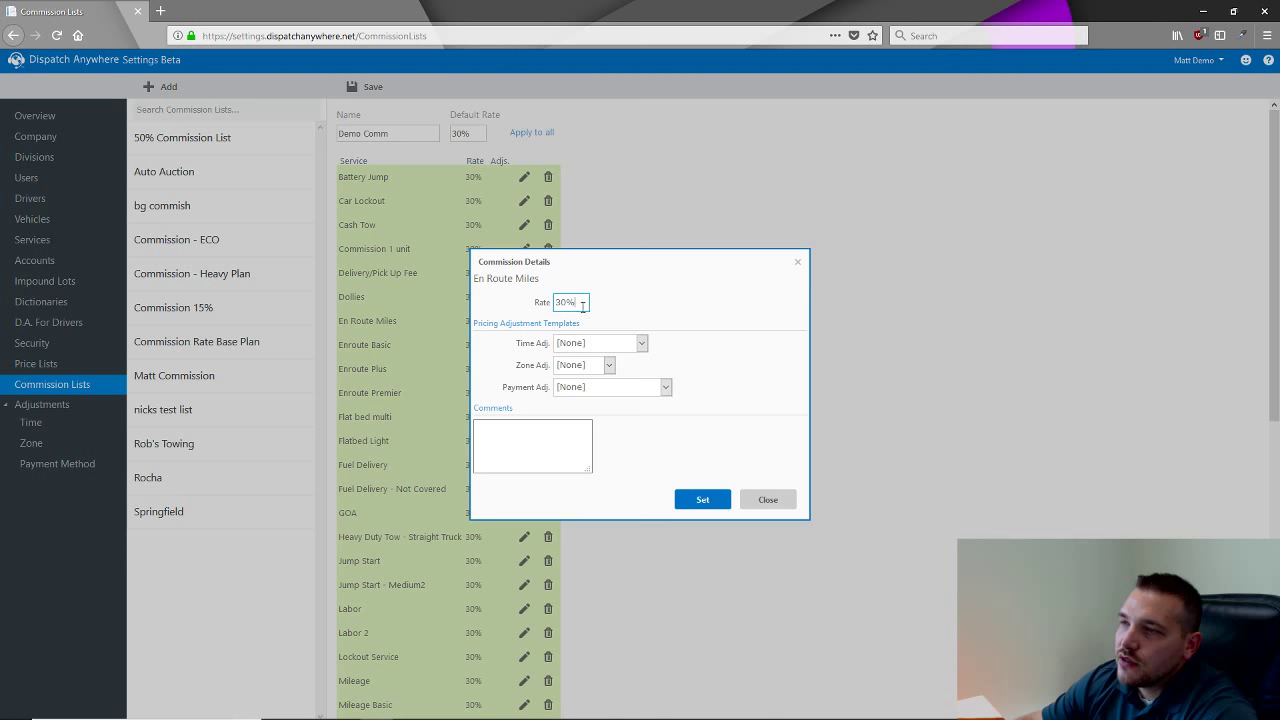
double_click(562, 302)
type("20")
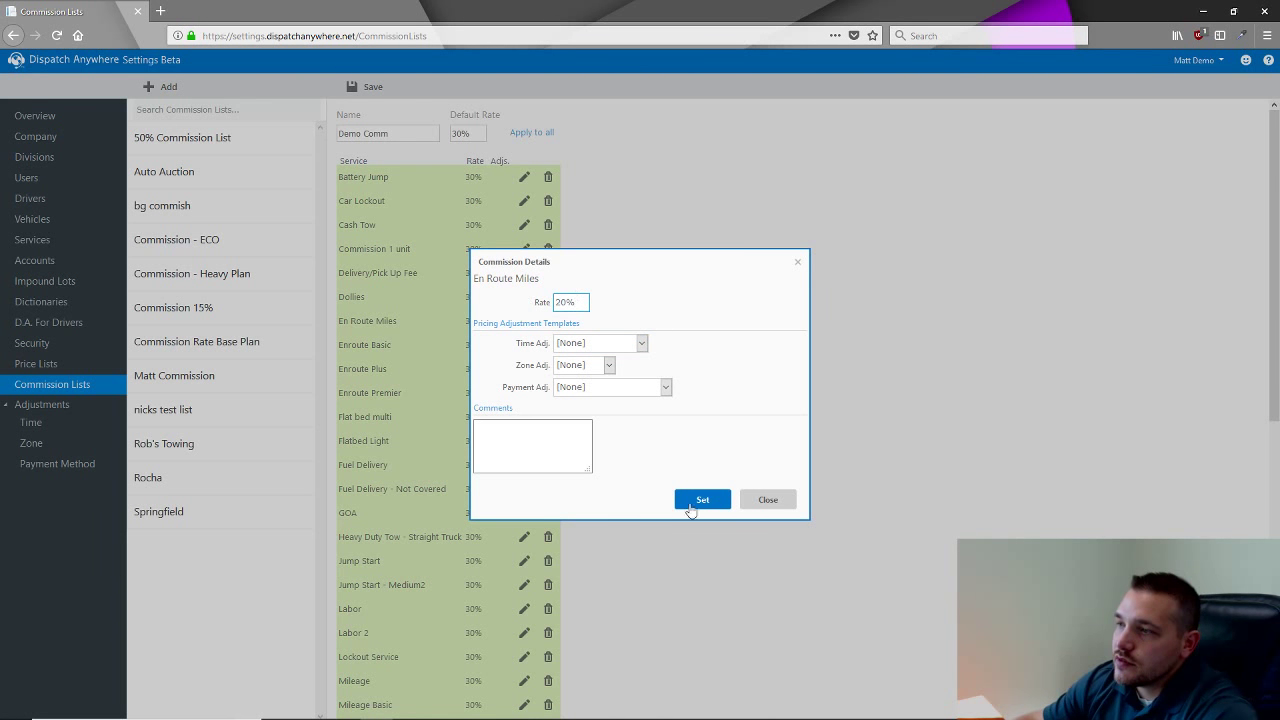
left_click(689, 506)
left_click(524, 345)
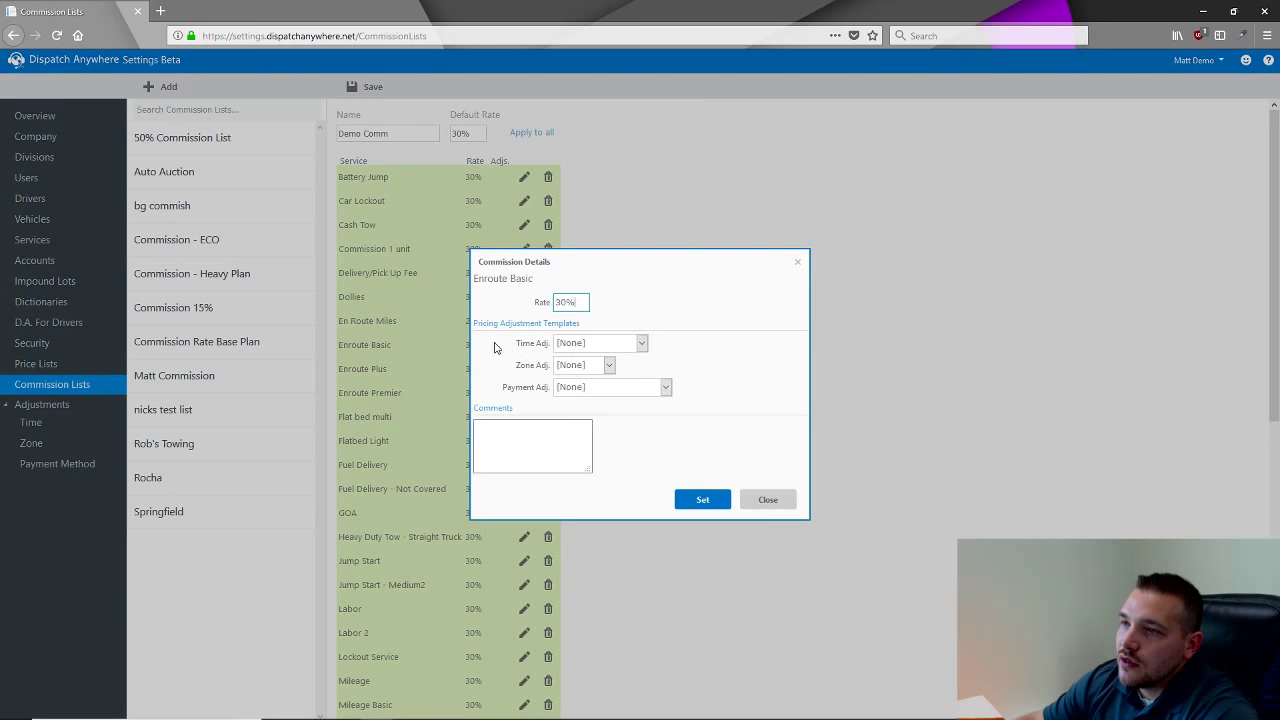
double_click(581, 301)
type("20")
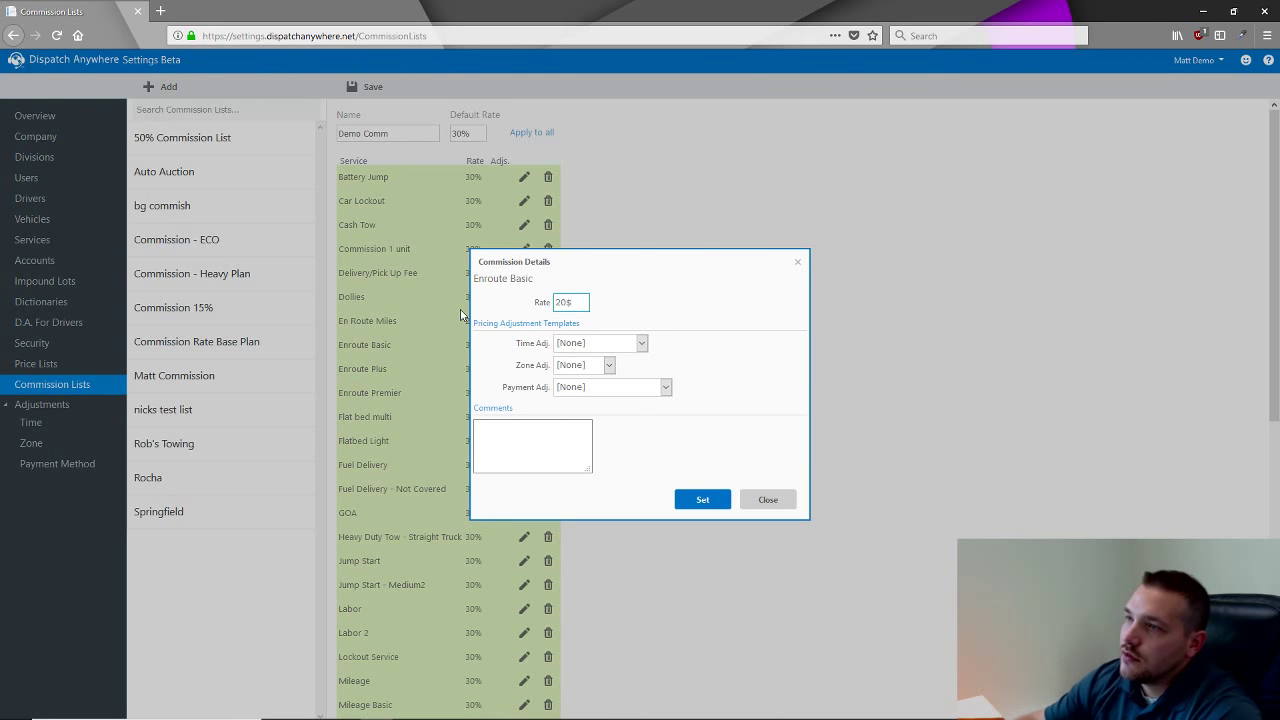
left_click(692, 505)
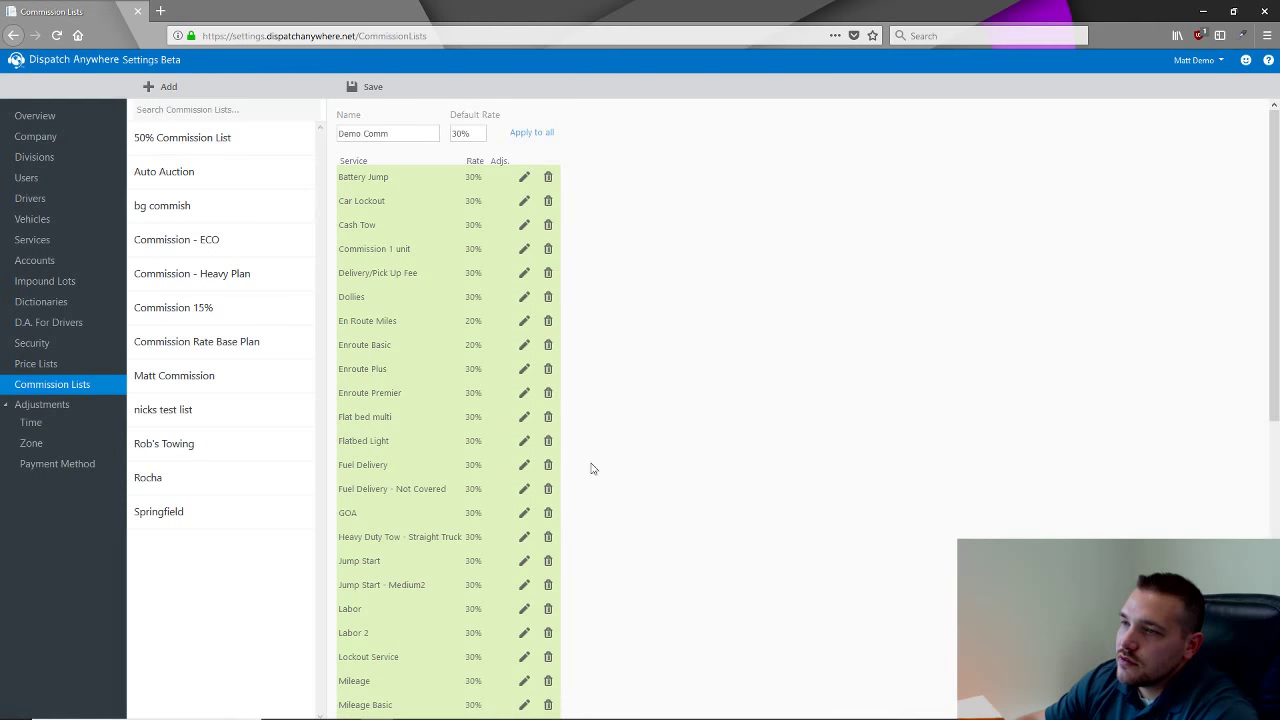
Set the Enroute Plus and Enroute Premier commission rates to 20%.
left_click(519, 371)
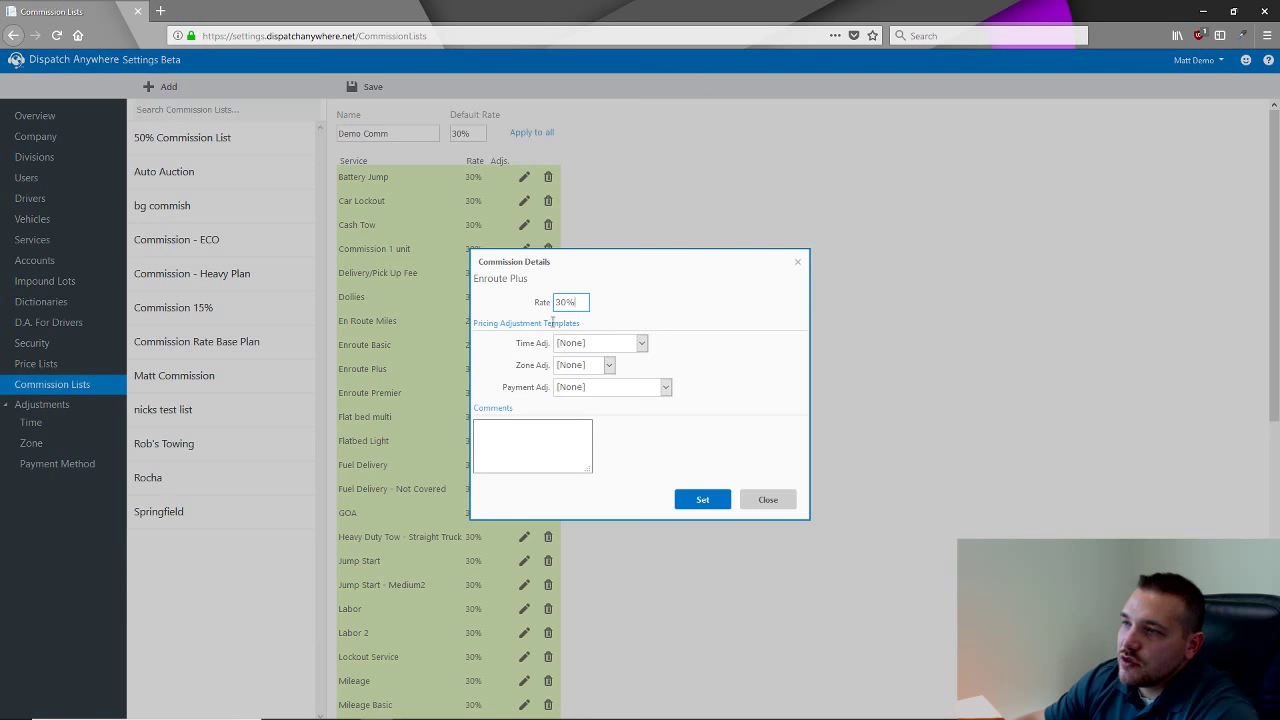
double_click(577, 303)
type("20")
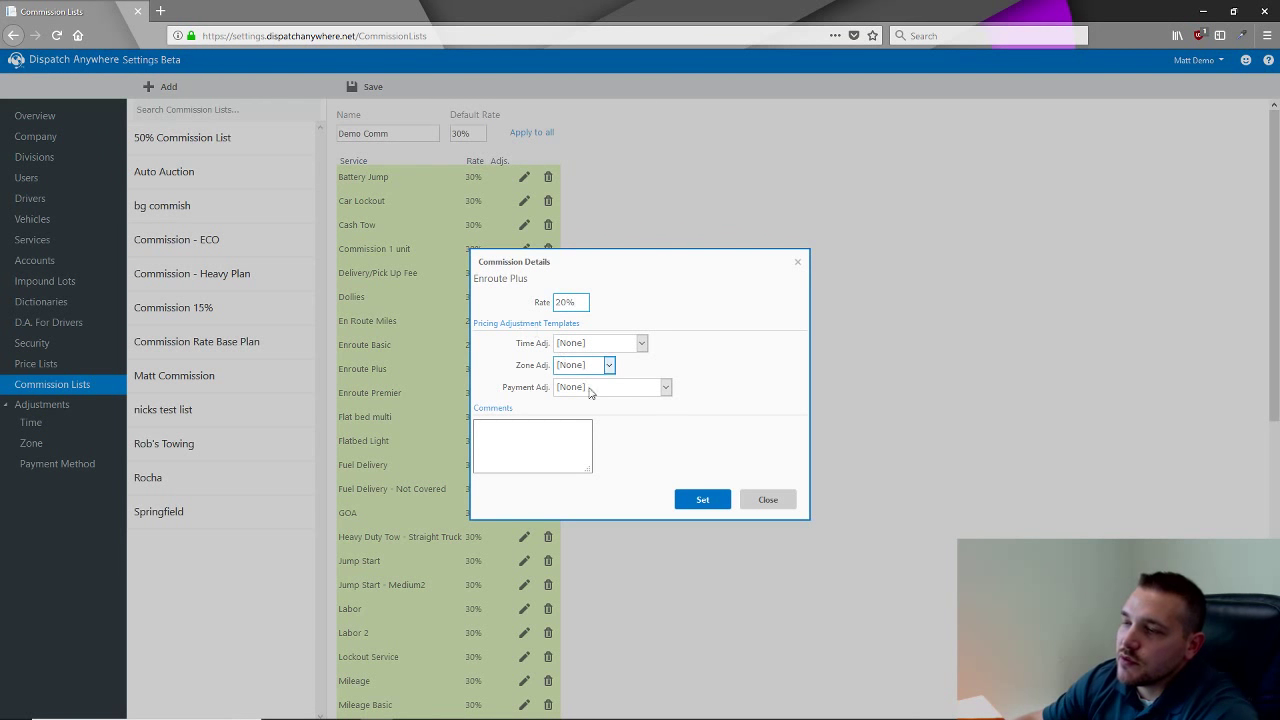
left_click(696, 499)
left_click(523, 396)
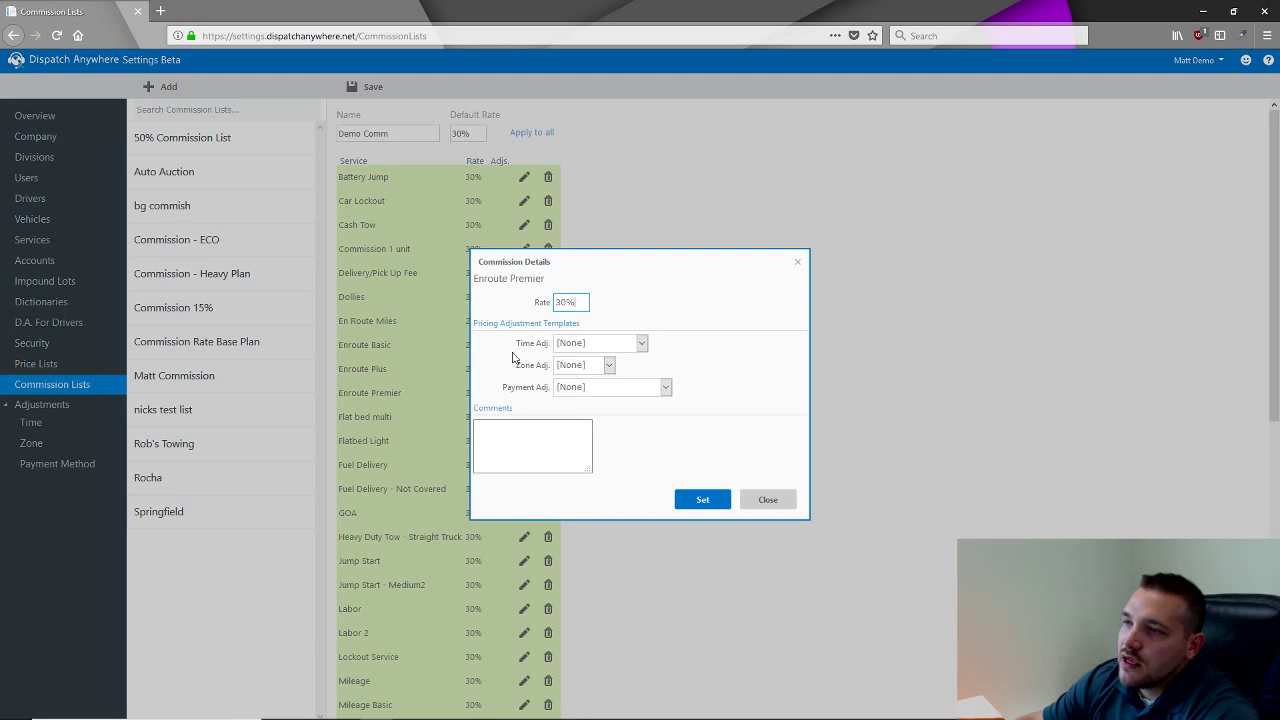
left_click_drag(583, 308, 502, 314)
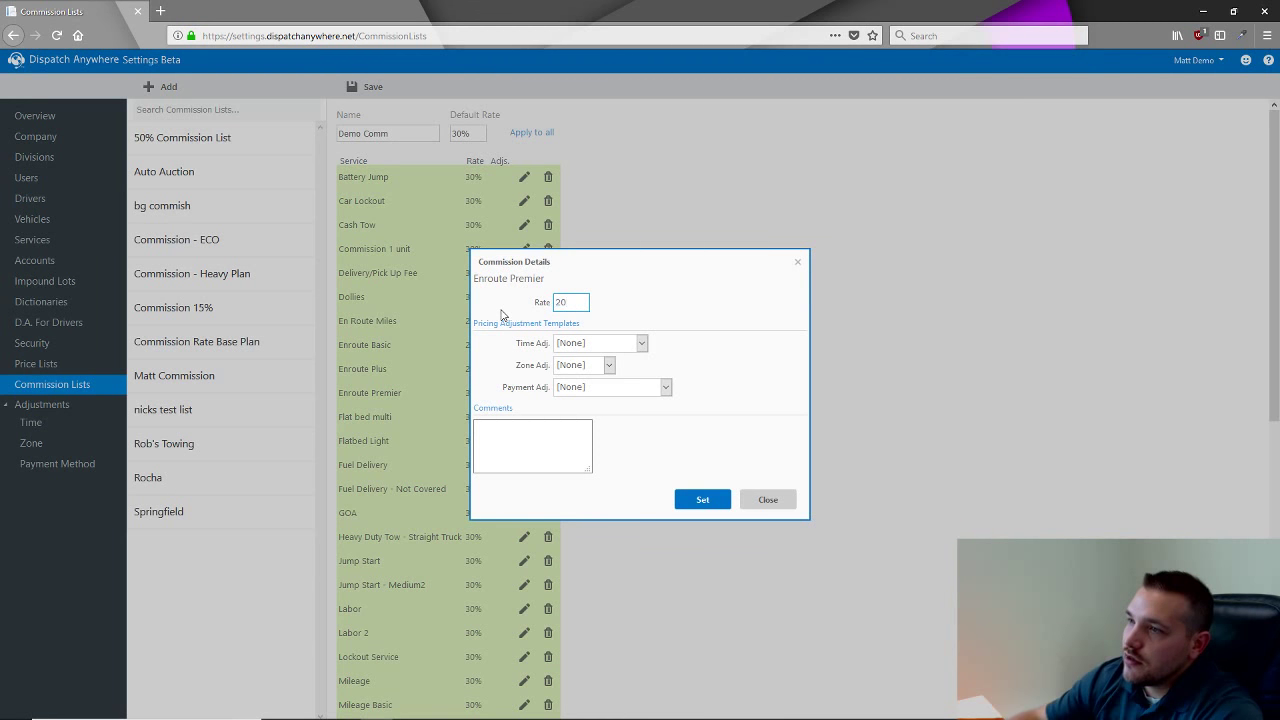
type("20")
left_click(686, 499)
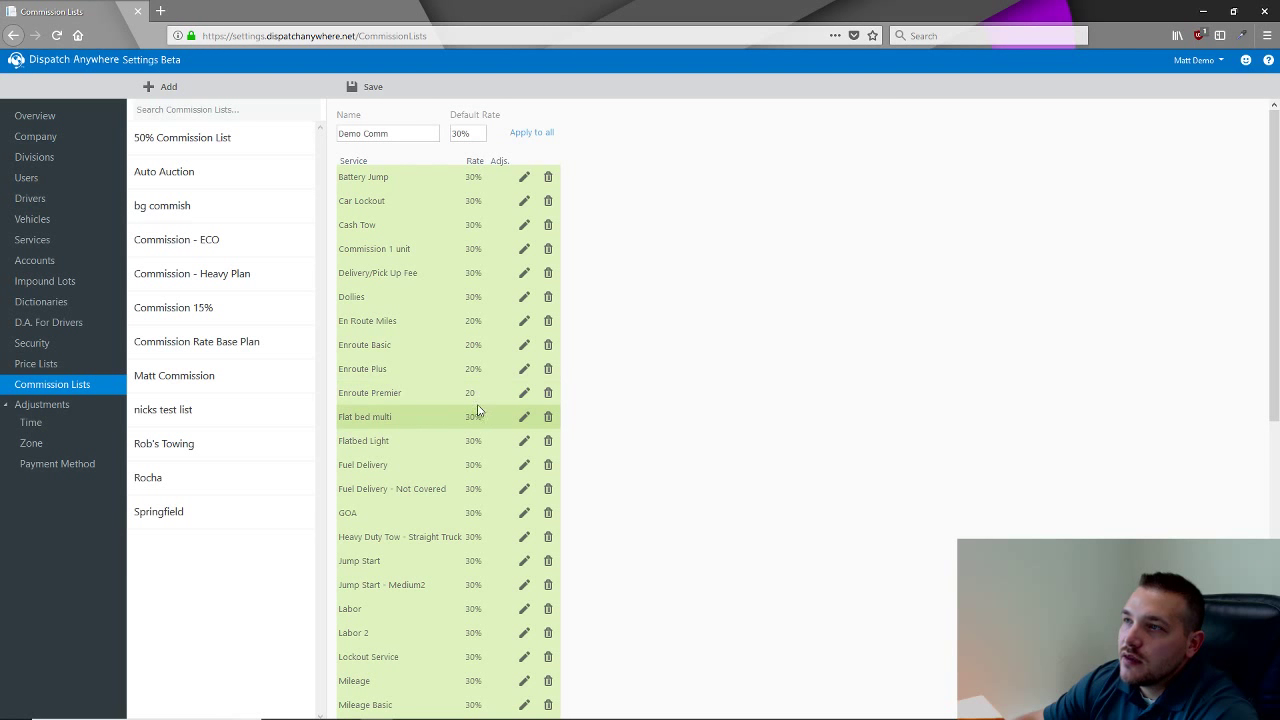
Switch to Matt Commission without saving Demo Comm, assign two more drivers, and open Time adjustments.
left_click(250, 379)
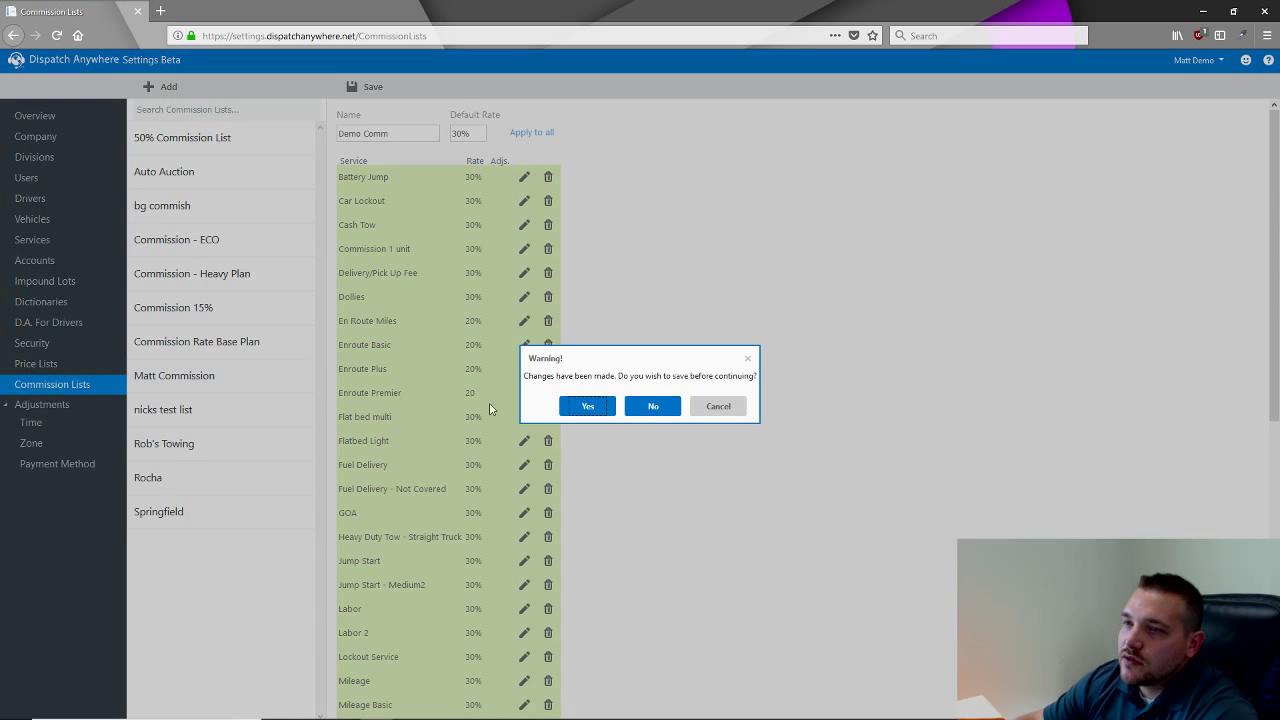
left_click(638, 407)
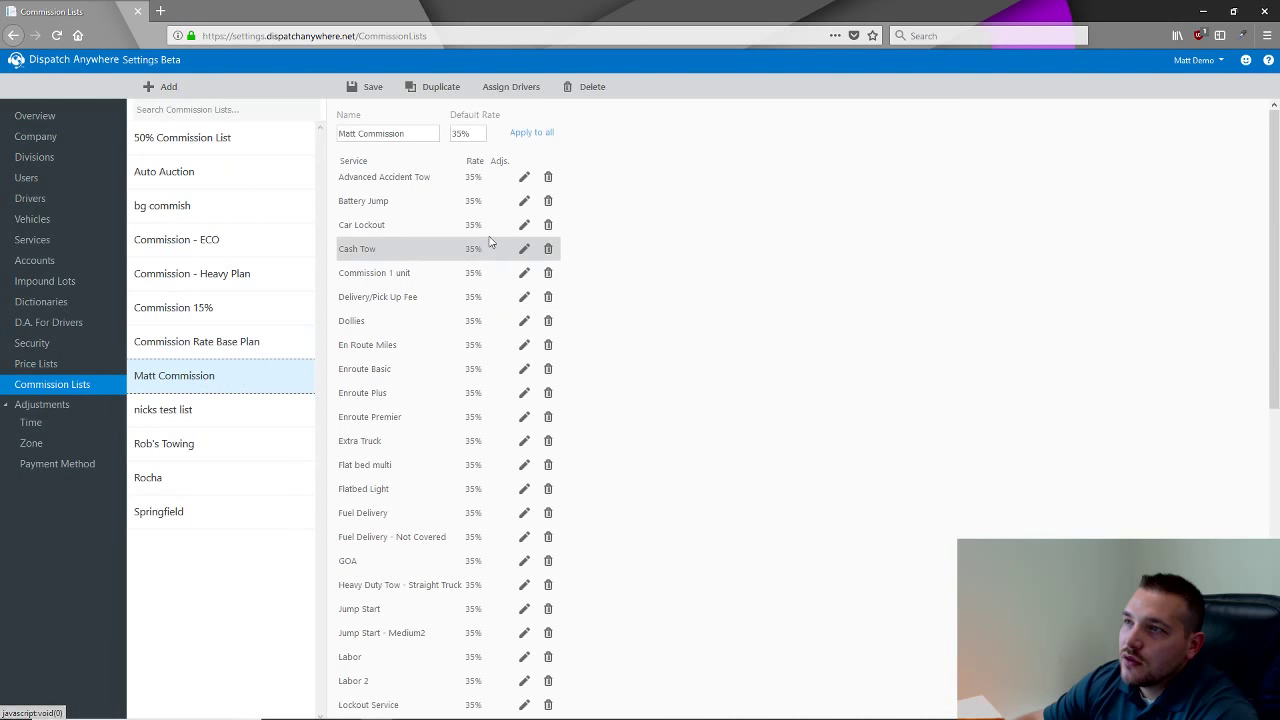
left_click(514, 89)
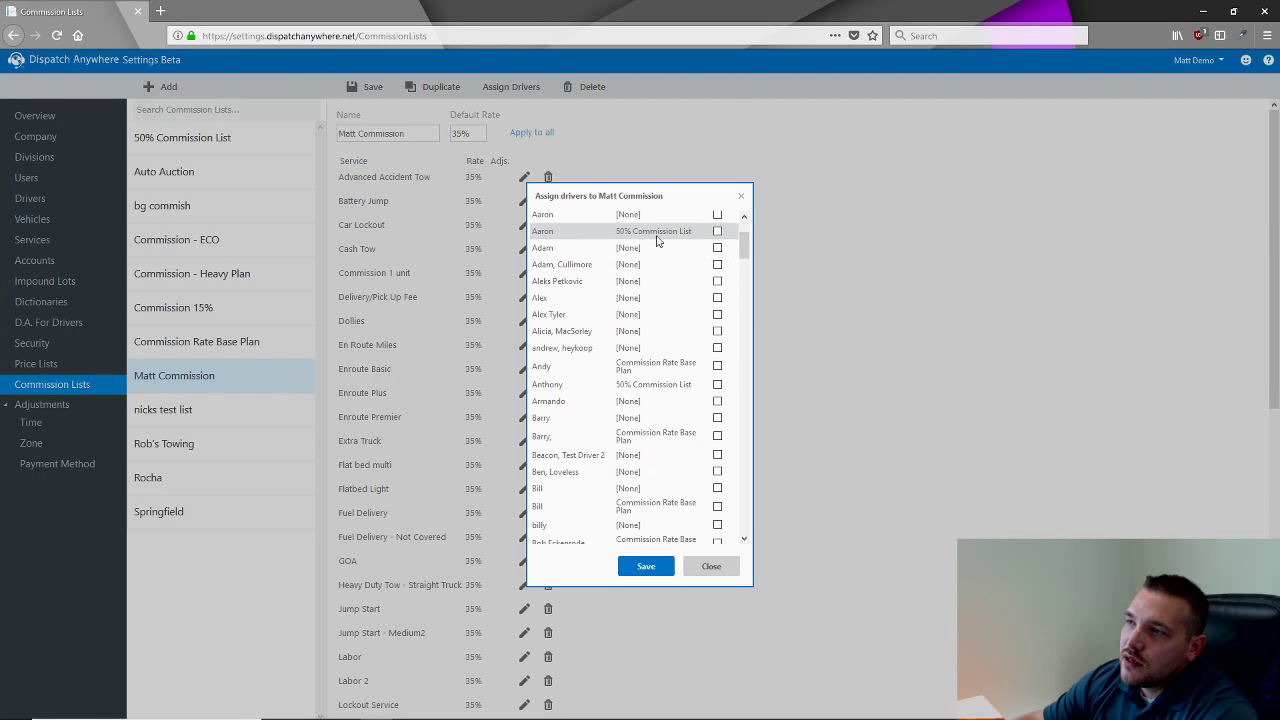
left_click_drag(743, 249, 743, 270)
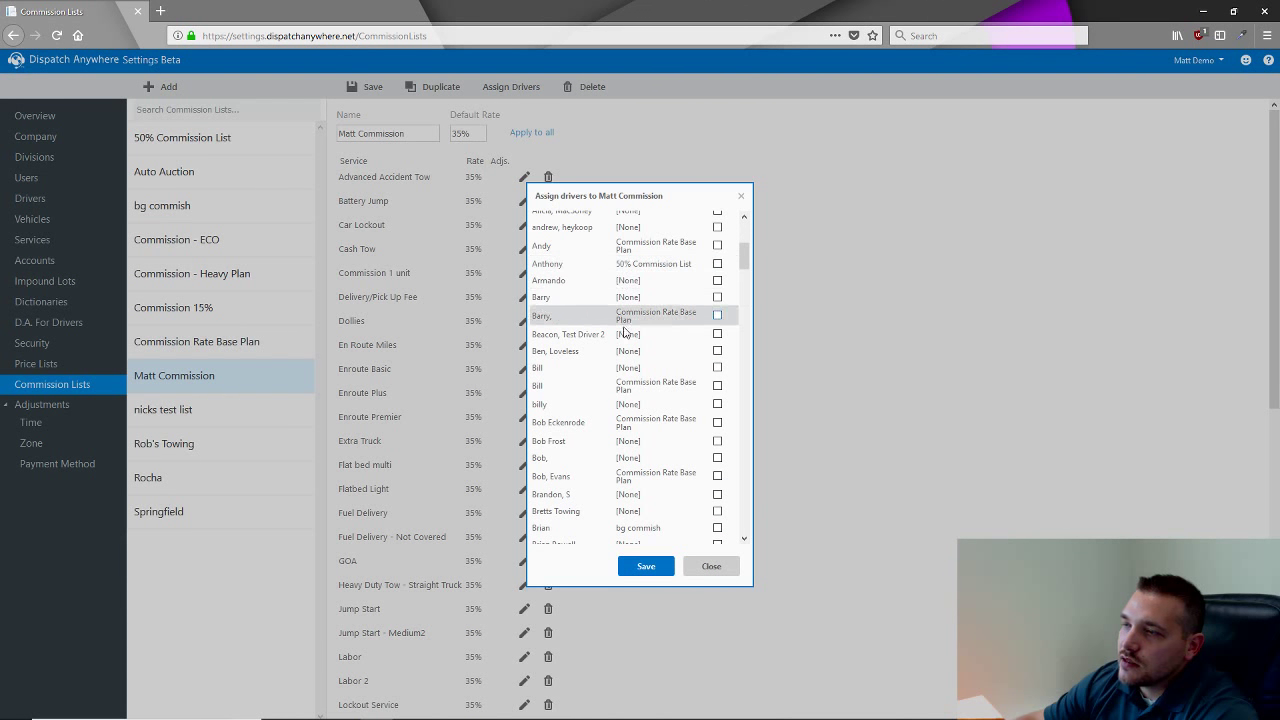
scroll(620, 400, "down", 2)
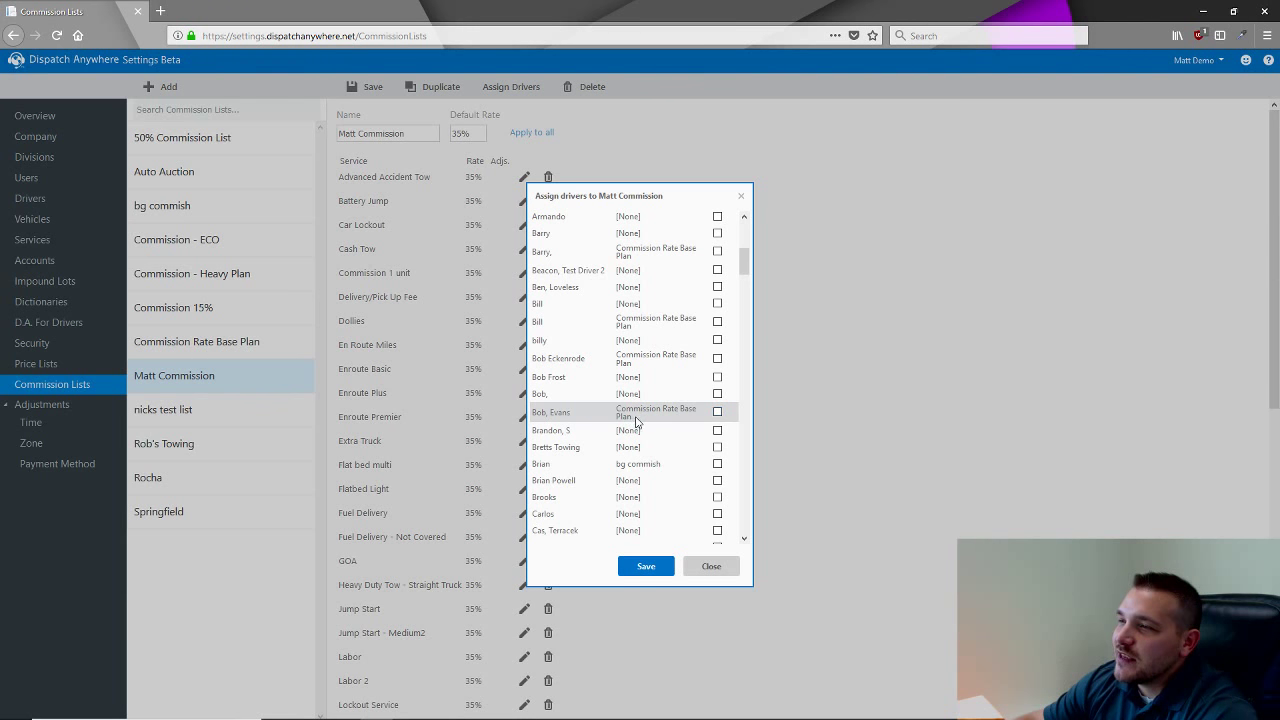
scroll(640, 440, "down", 6)
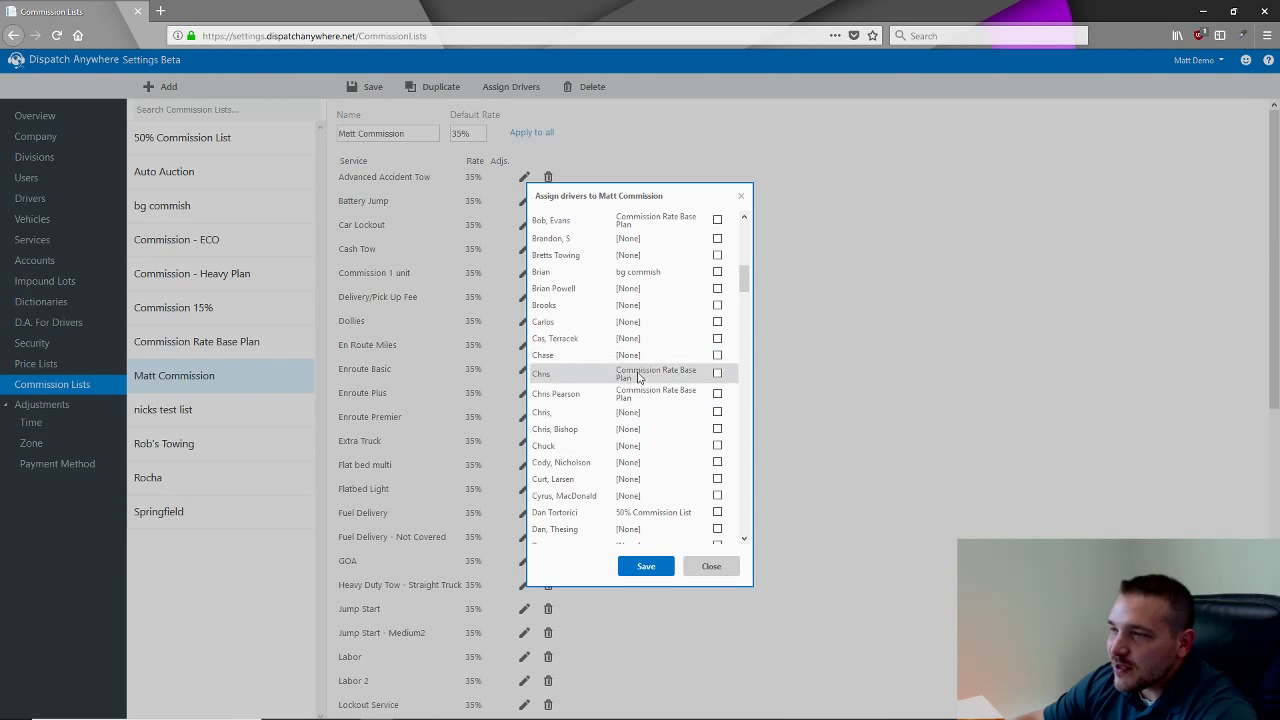
left_click(717, 512)
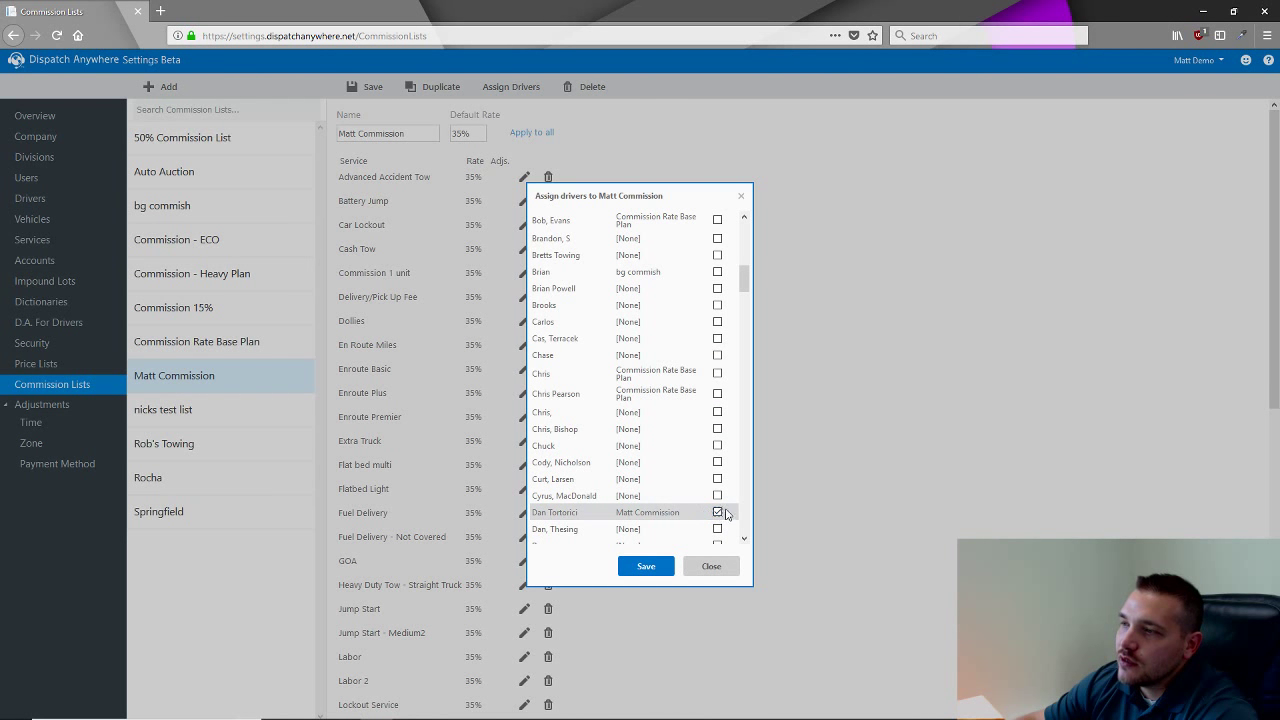
left_click(717, 392)
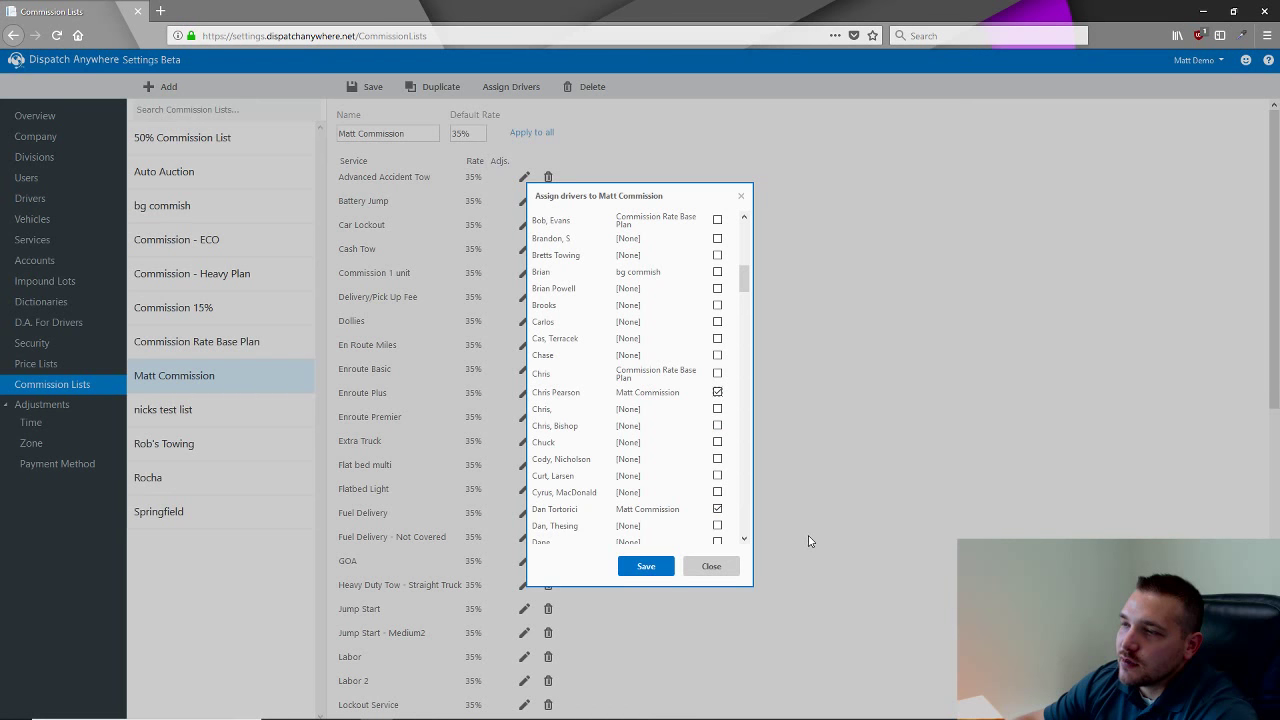
left_click(726, 566)
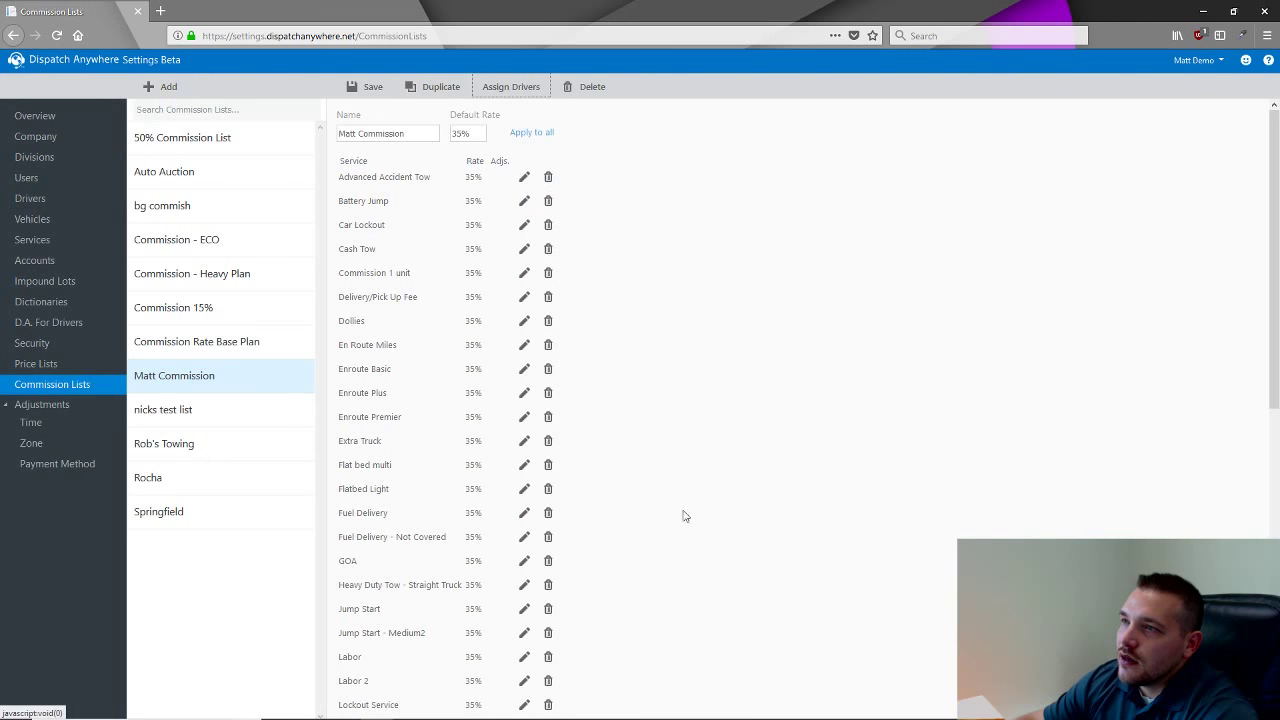
left_click(45, 424)
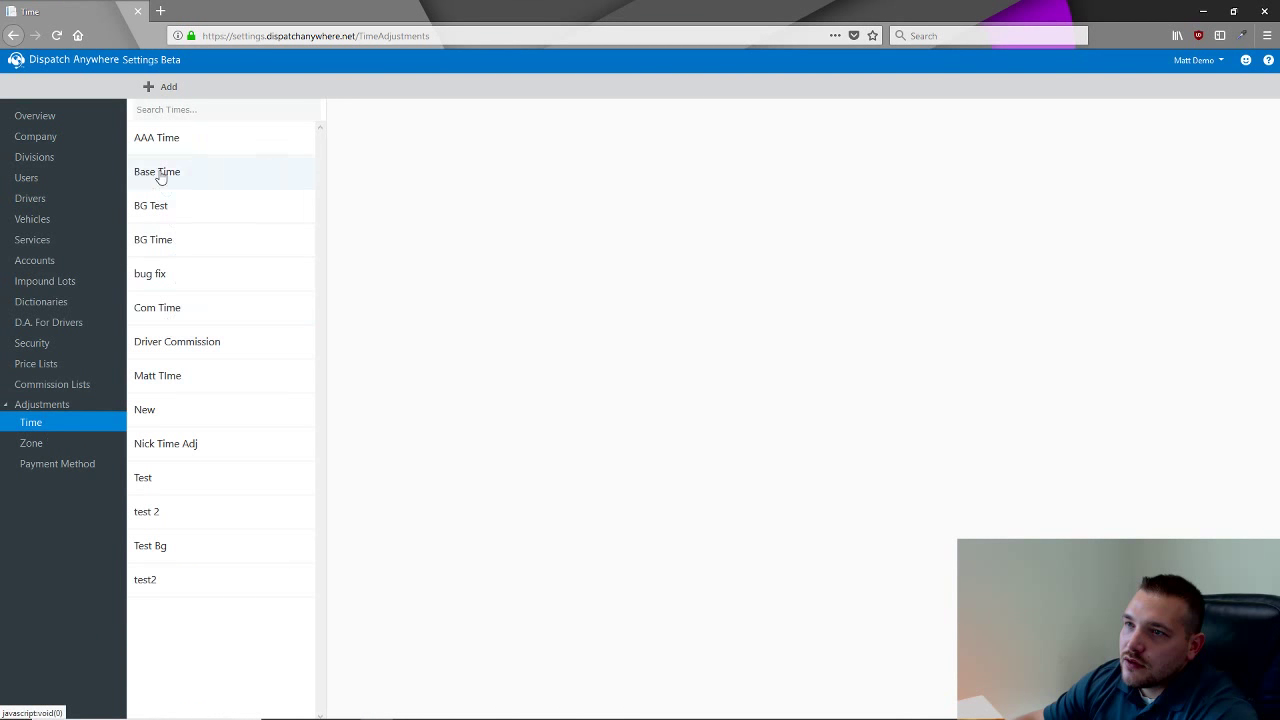
Open the Driver Commission time adjustment, keeping the first row's days as Everyday.
left_click(194, 374)
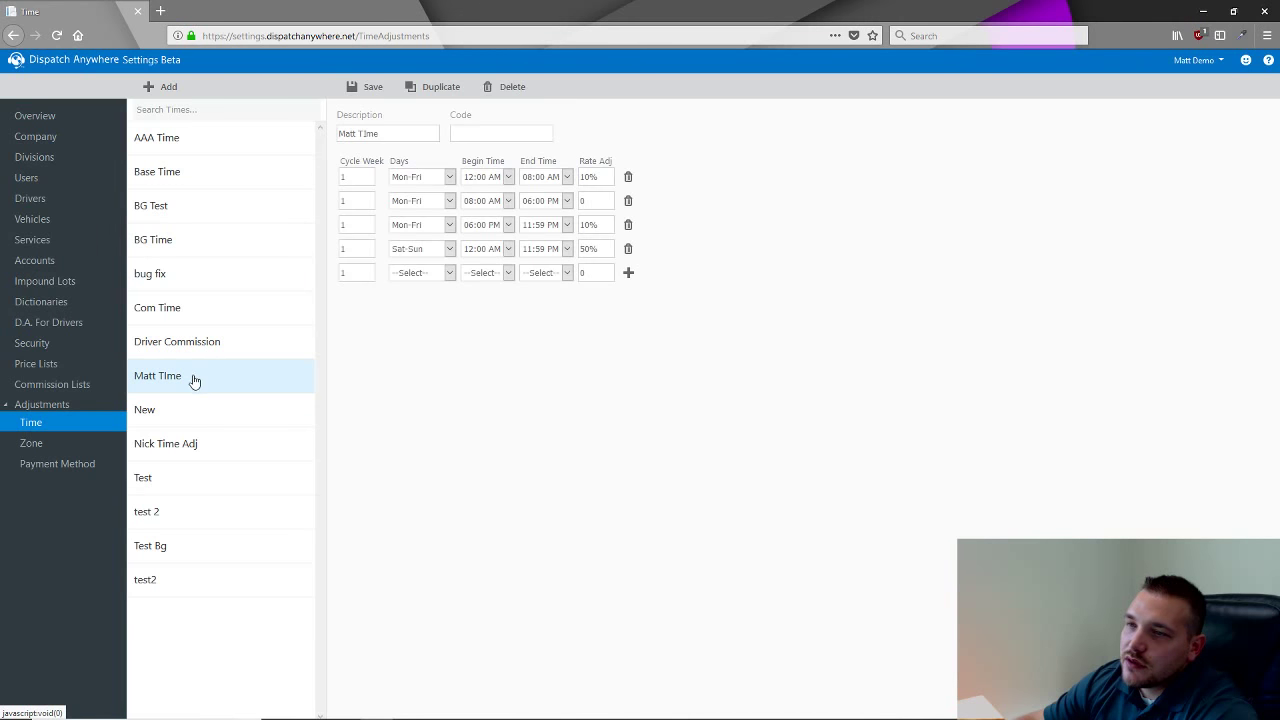
left_click(195, 358)
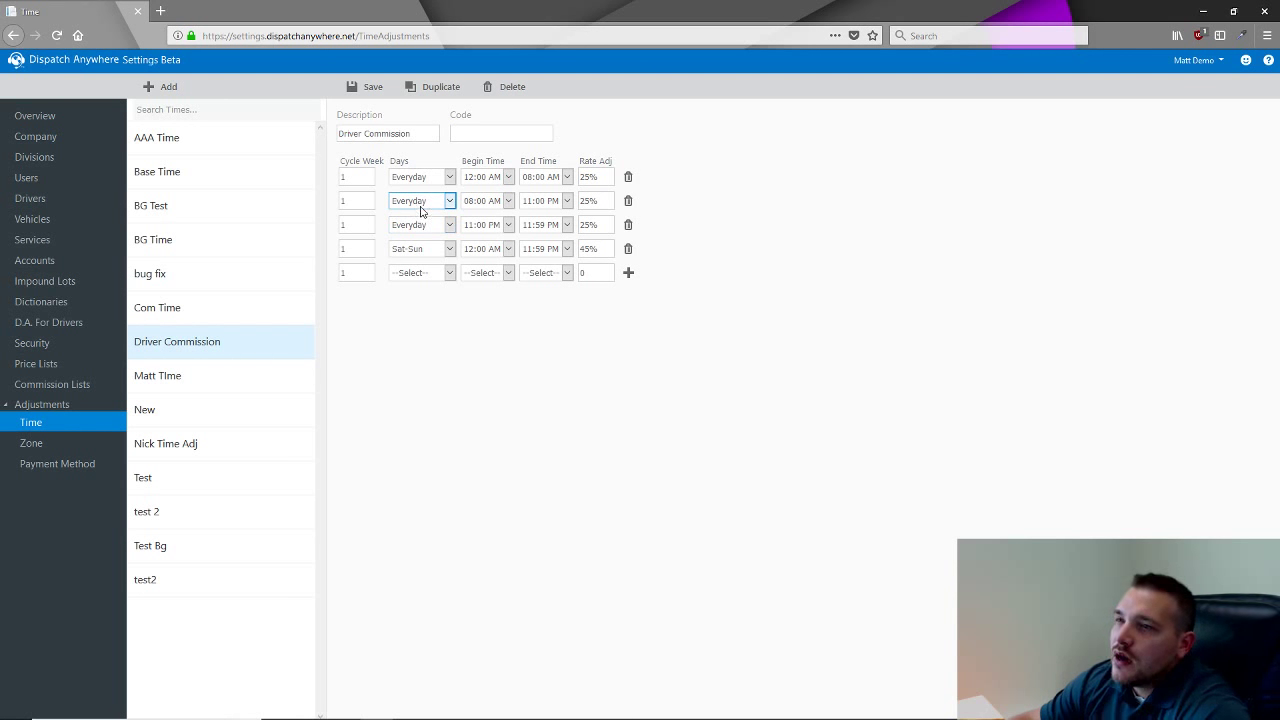
left_click(449, 179)
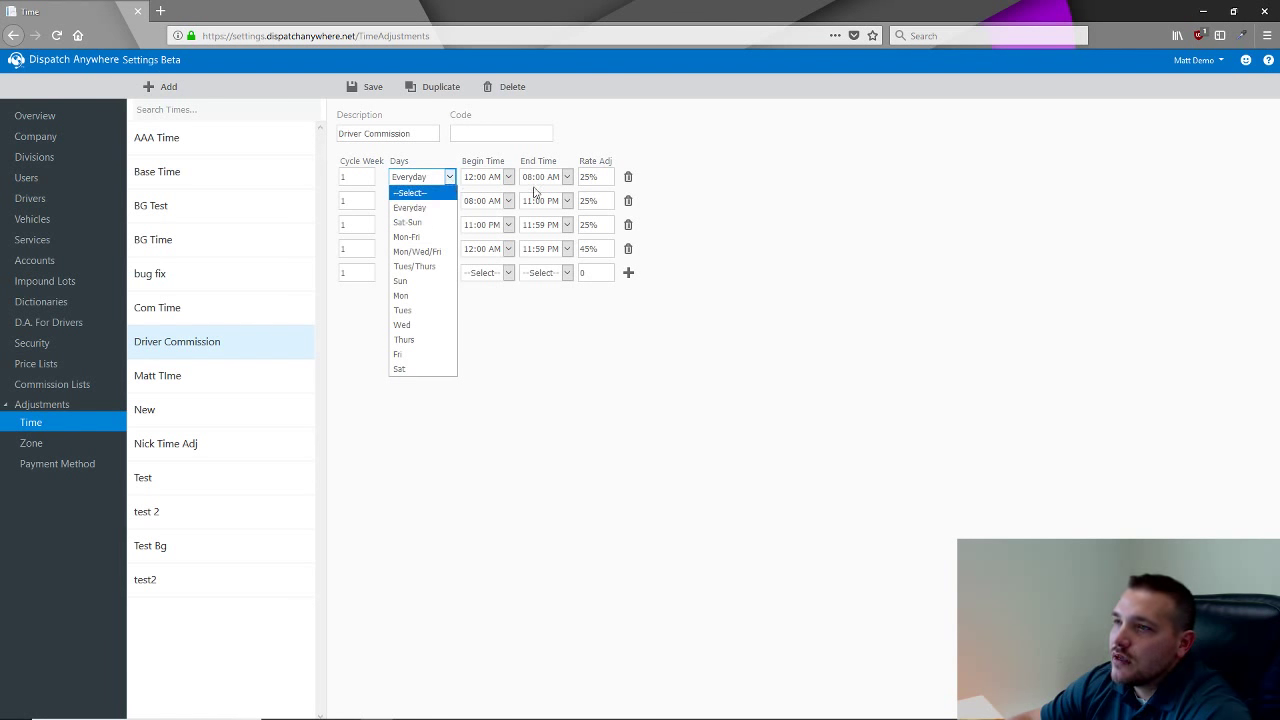
left_click(412, 207)
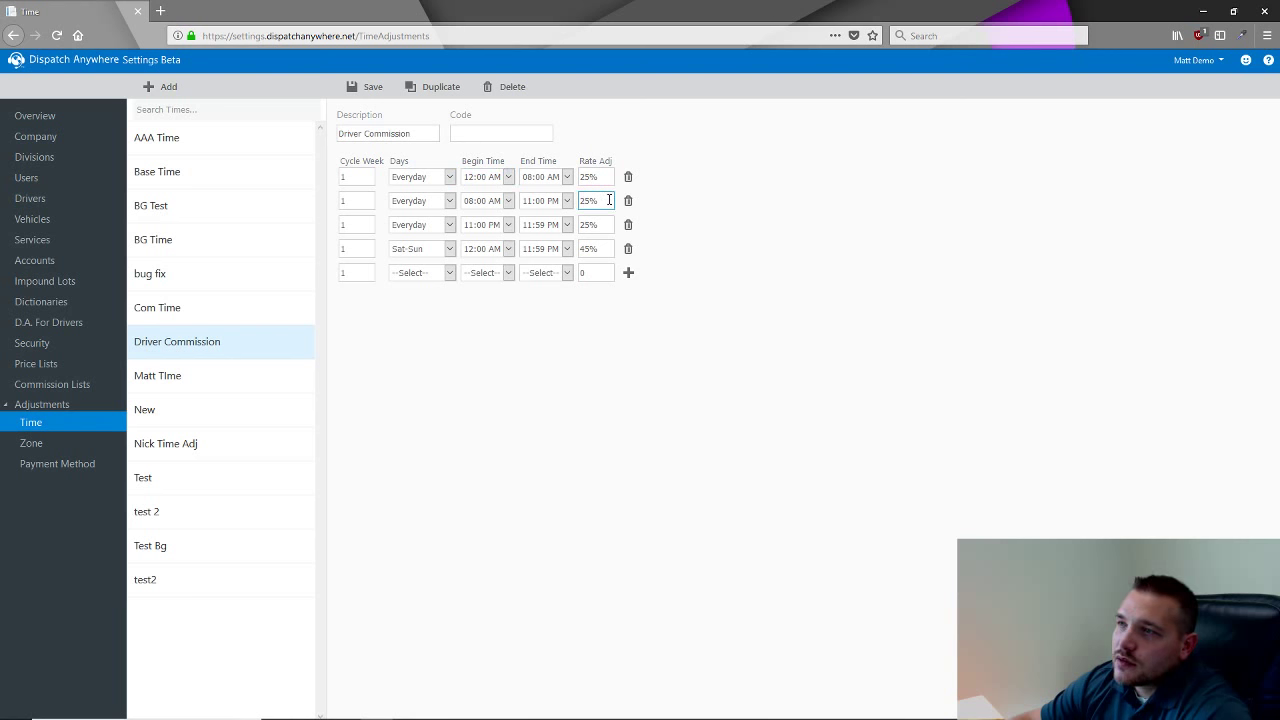
Change the second row's rate adjustment from 25% to 0 and the weekend row's from 45% to 50%.
left_click_drag(567, 191, 547, 195)
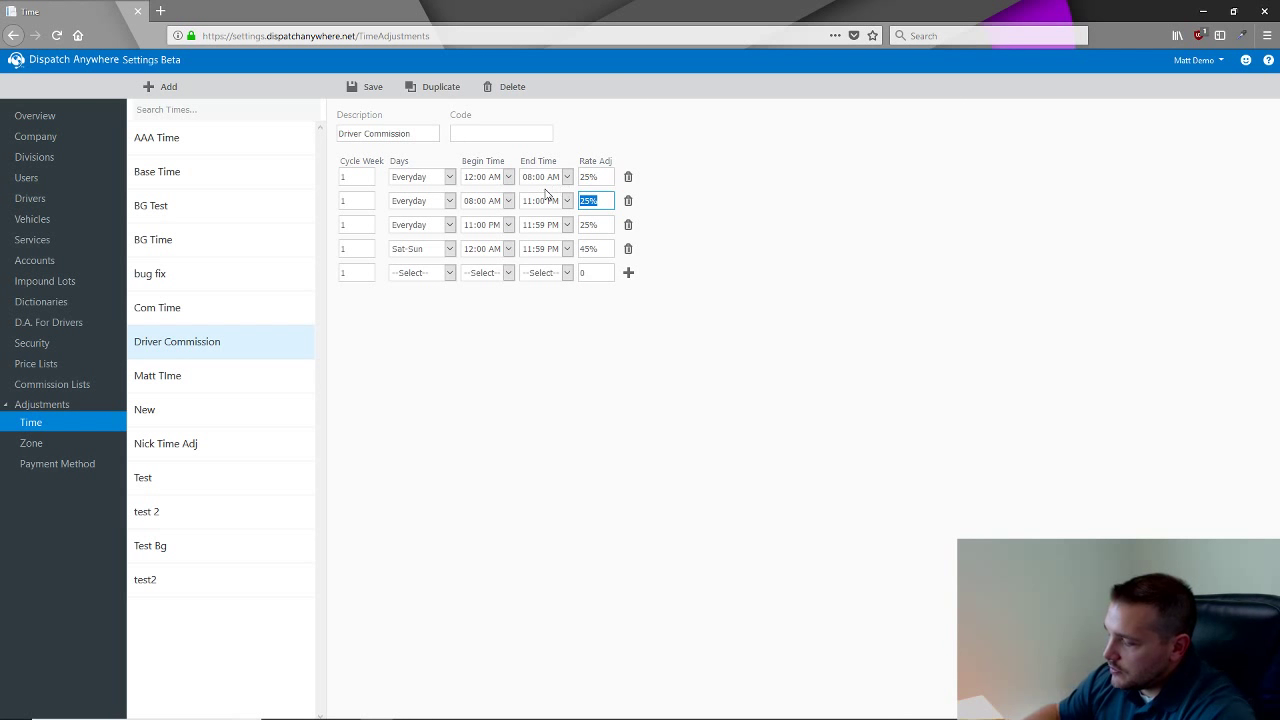
type("0")
key("Tab")
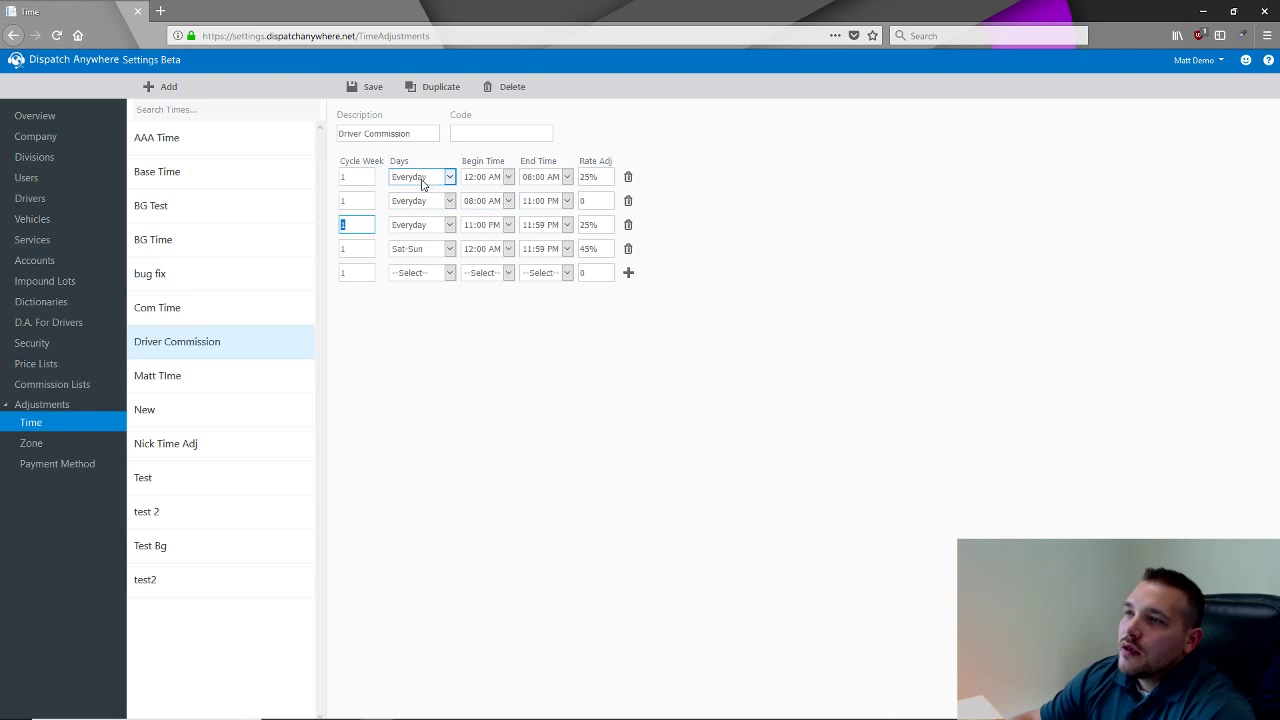
left_click(590, 249)
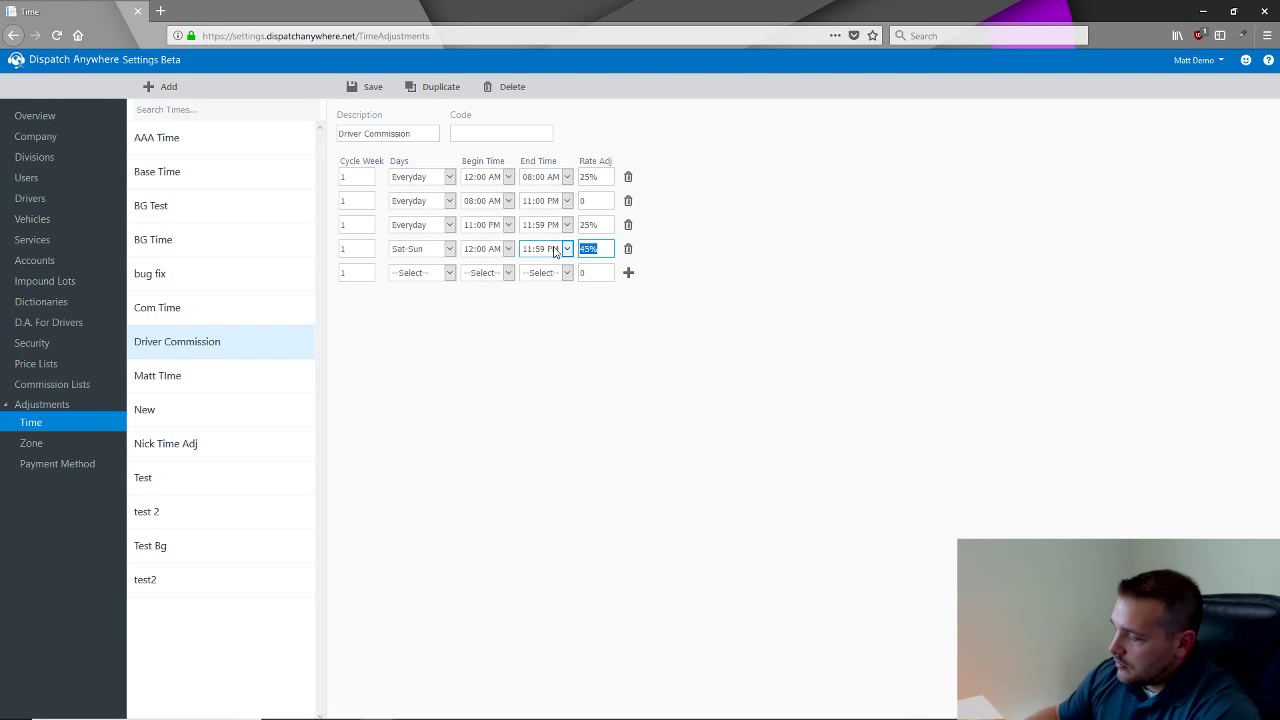
type("50")
key("Tab")
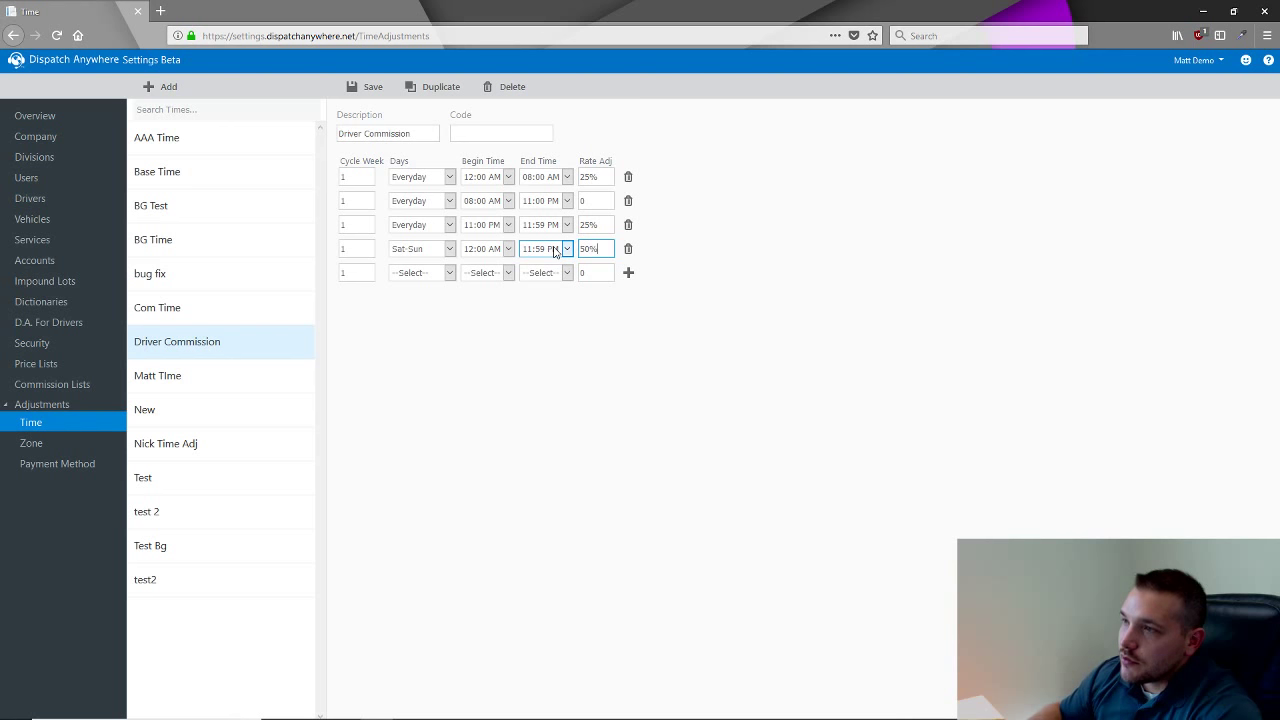
Change the Days of Driver Commission rows 1, 2 and 3 from Everyday to Mon-Fri.
left_click(449, 177)
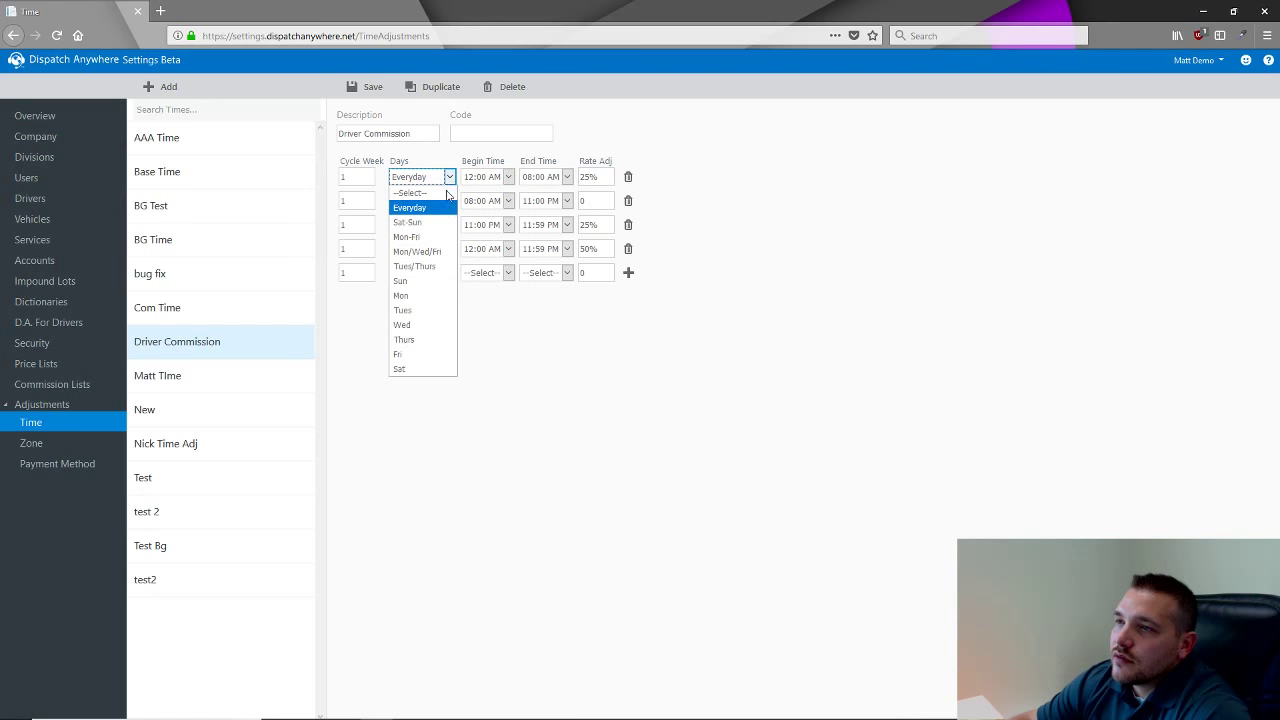
left_click(410, 236)
left_click(449, 201)
left_click(406, 261)
left_click(449, 225)
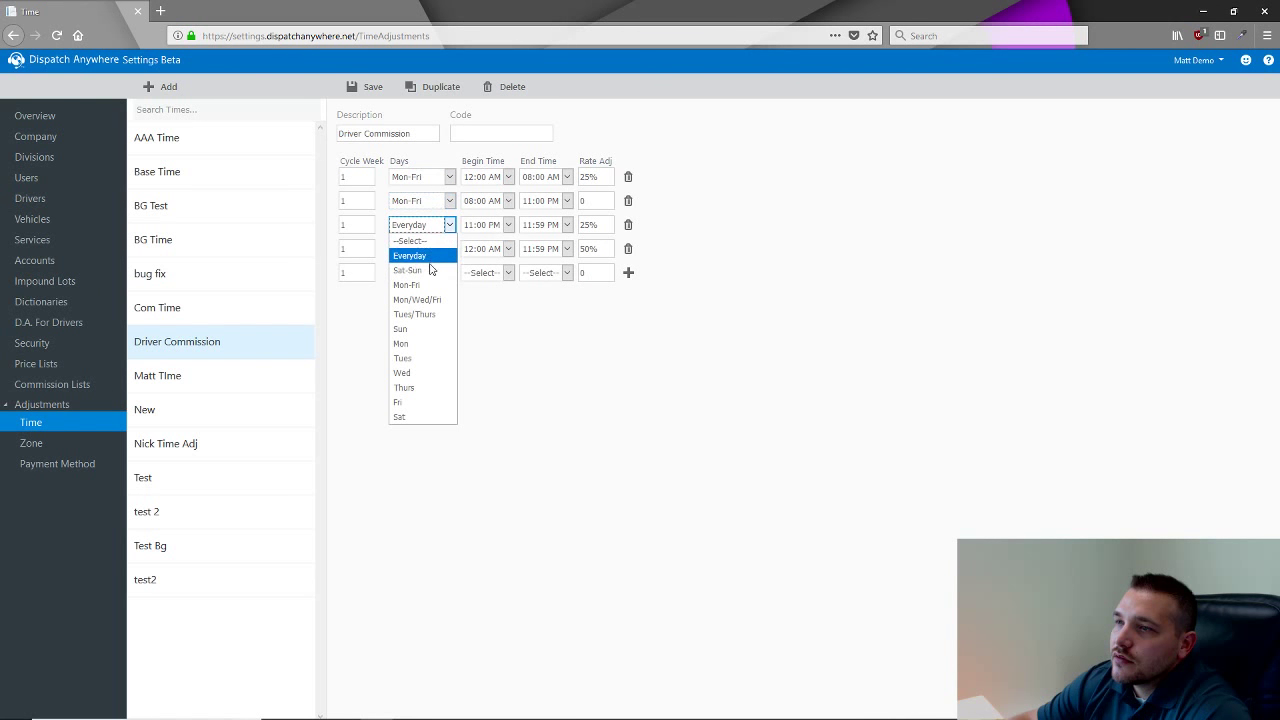
left_click(422, 285)
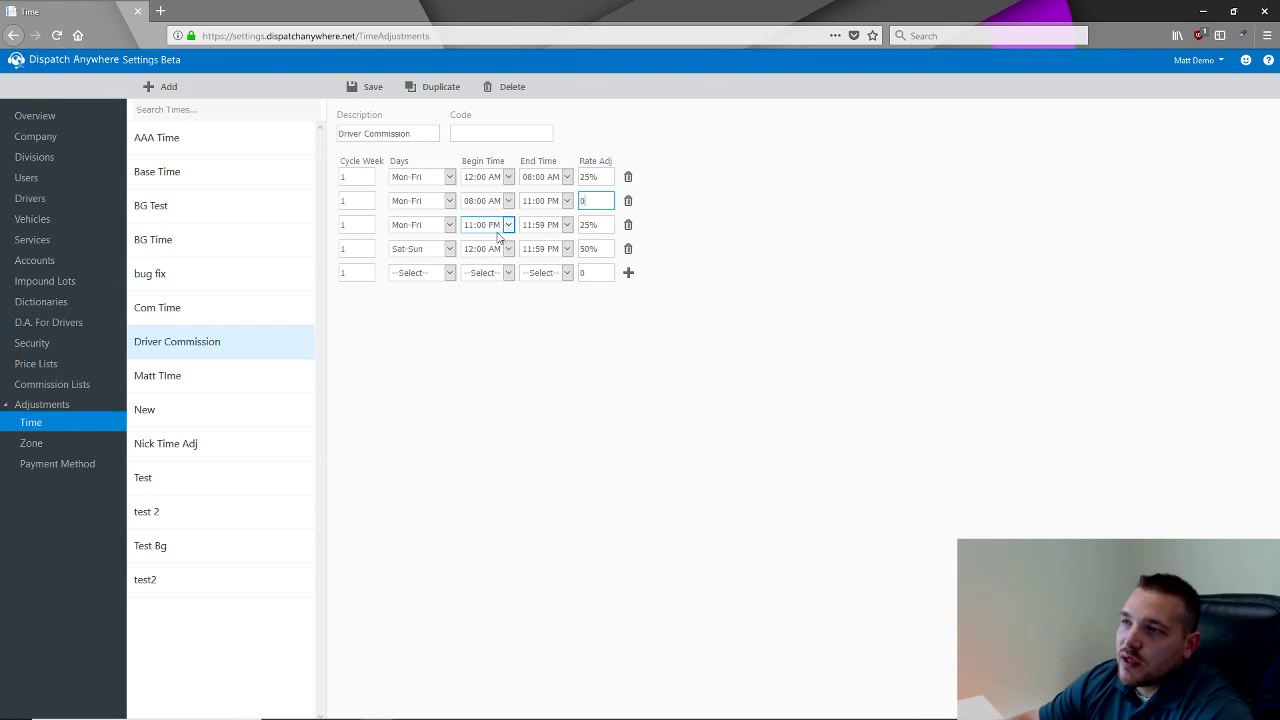
left_click(603, 227)
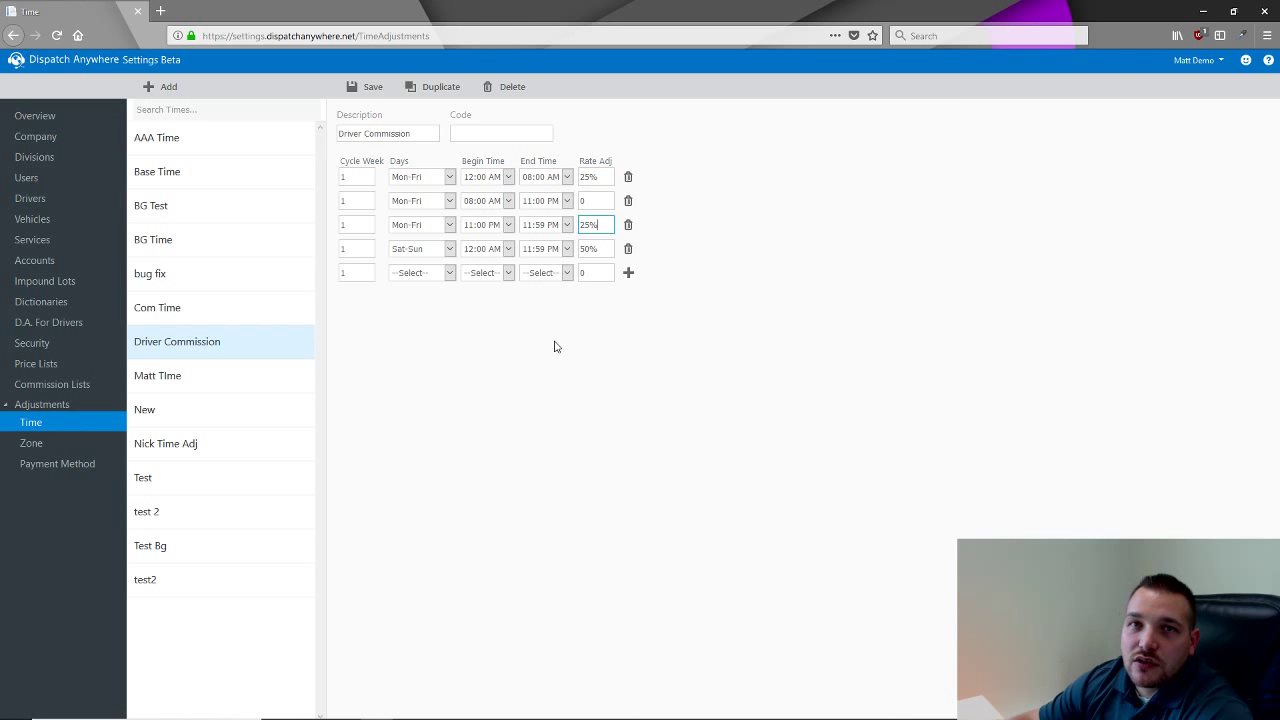
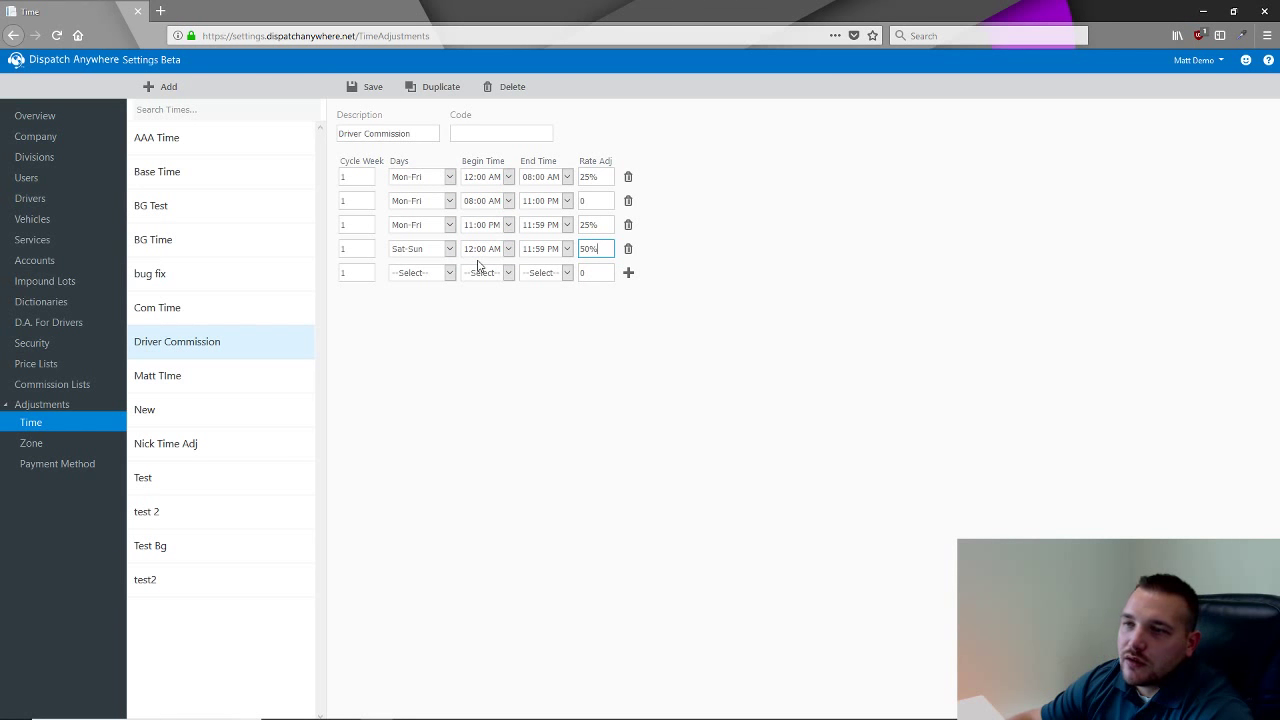
Leave the unsaved time page for Zone adjustments and review the Base Zone, Beacon, Base 2 and Apache rates.
left_click(33, 452)
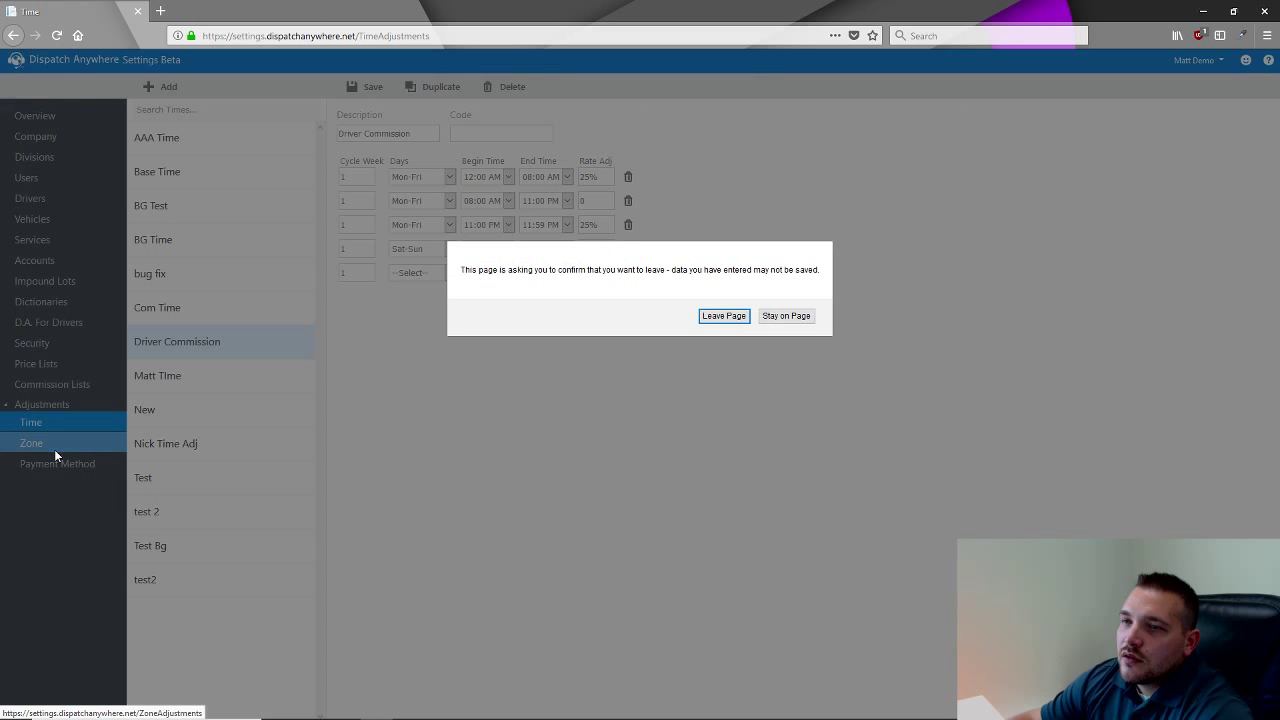
left_click(723, 316)
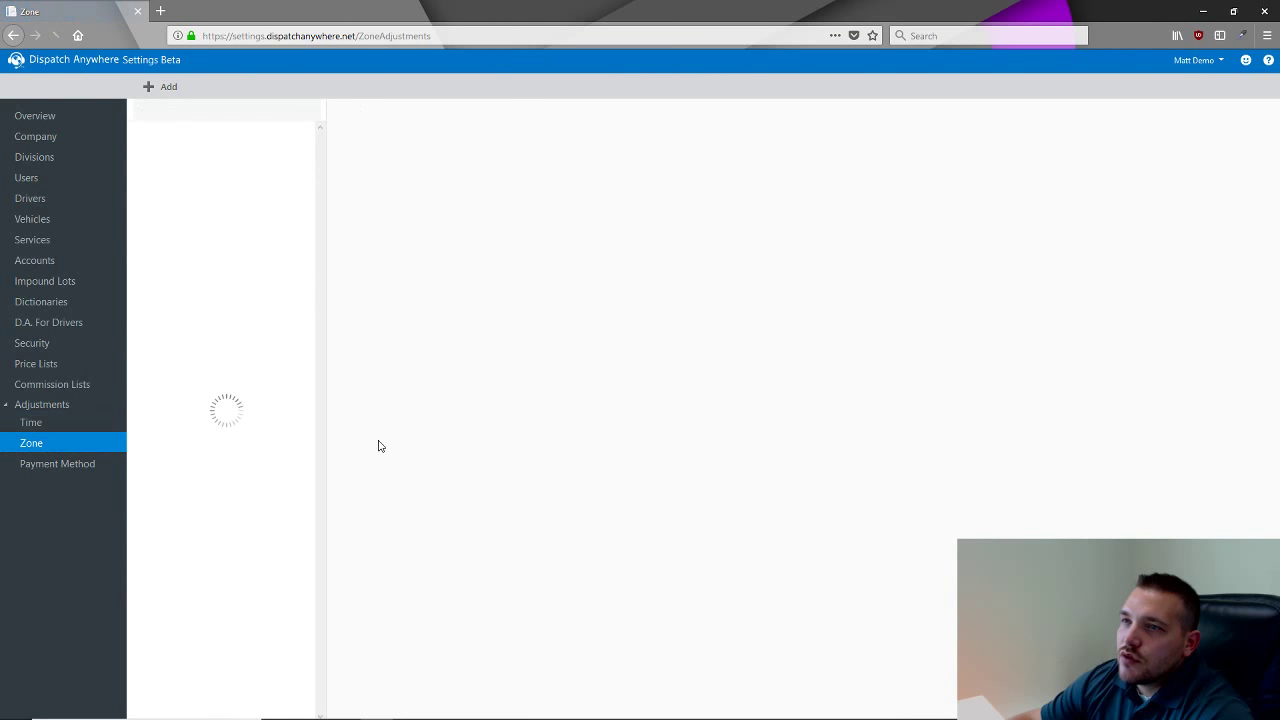
left_click(241, 206)
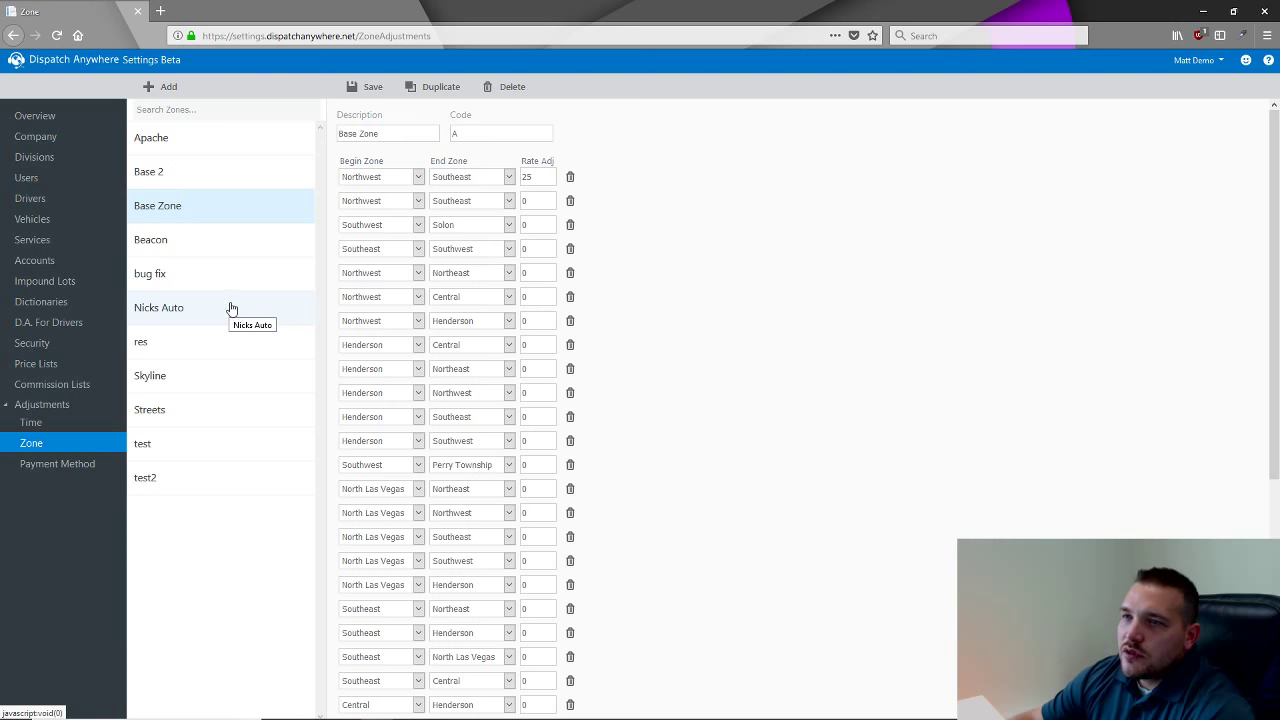
left_click(238, 235)
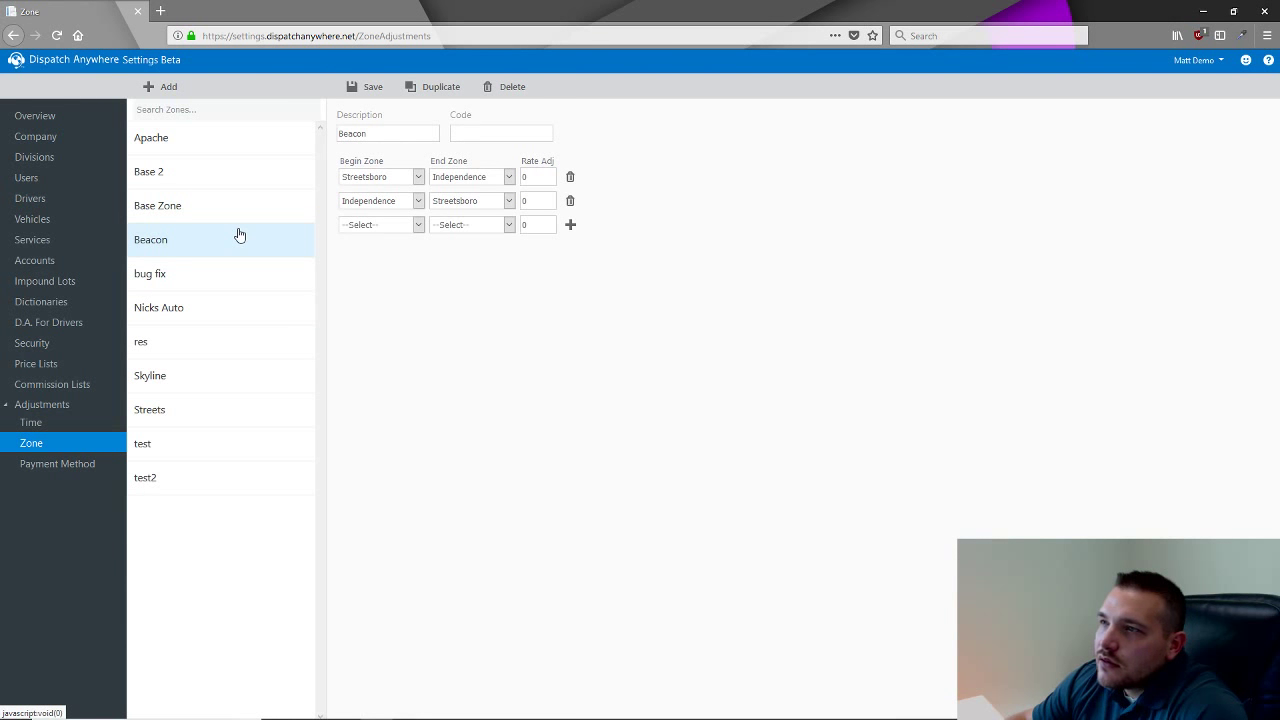
left_click(237, 162)
left_click(240, 140)
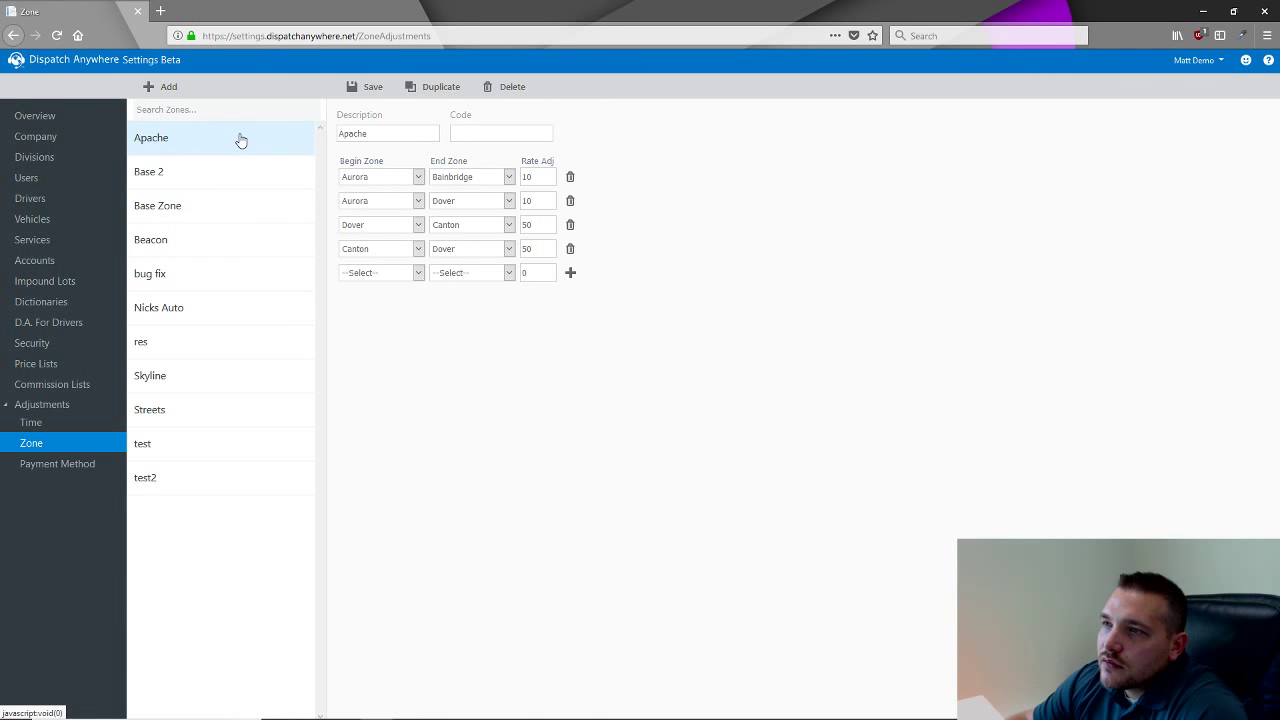
Review the Skyline, Streets, bug fix, Beacon and Nicks Auto zone templates, then bring up Dispatch Anywhere.
left_click(212, 371)
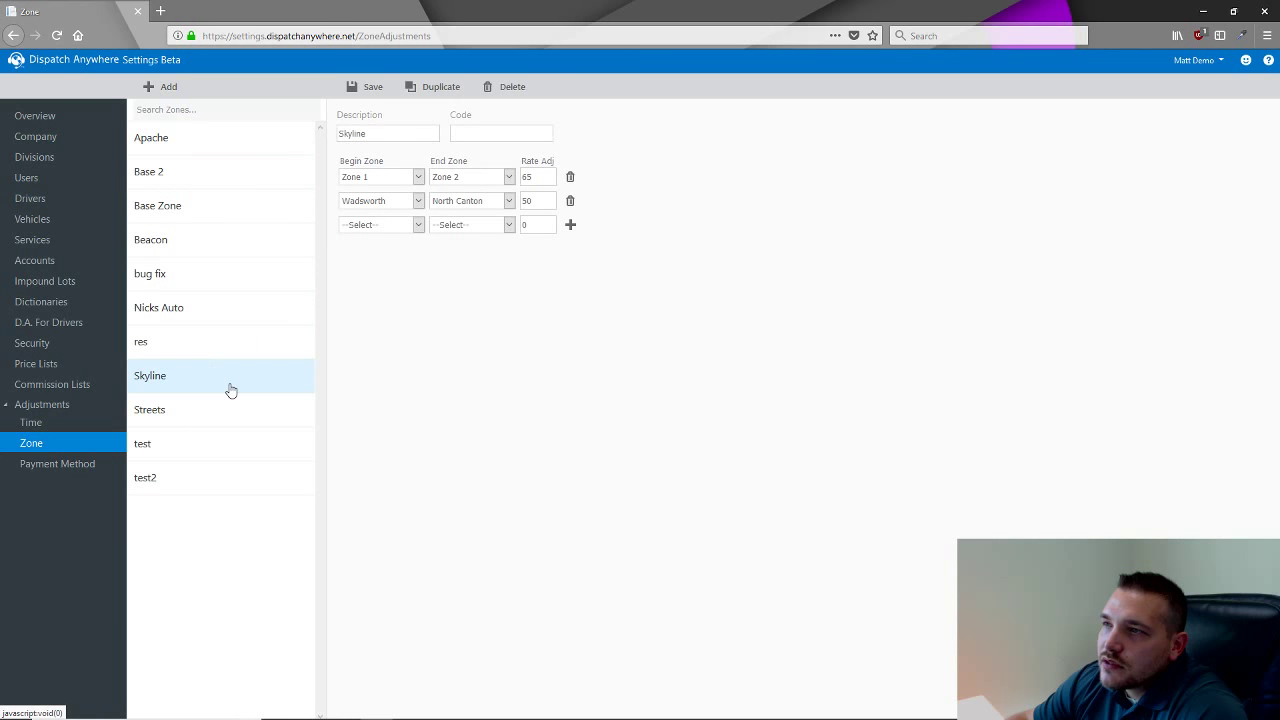
left_click(230, 401)
left_click(210, 266)
left_click(211, 247)
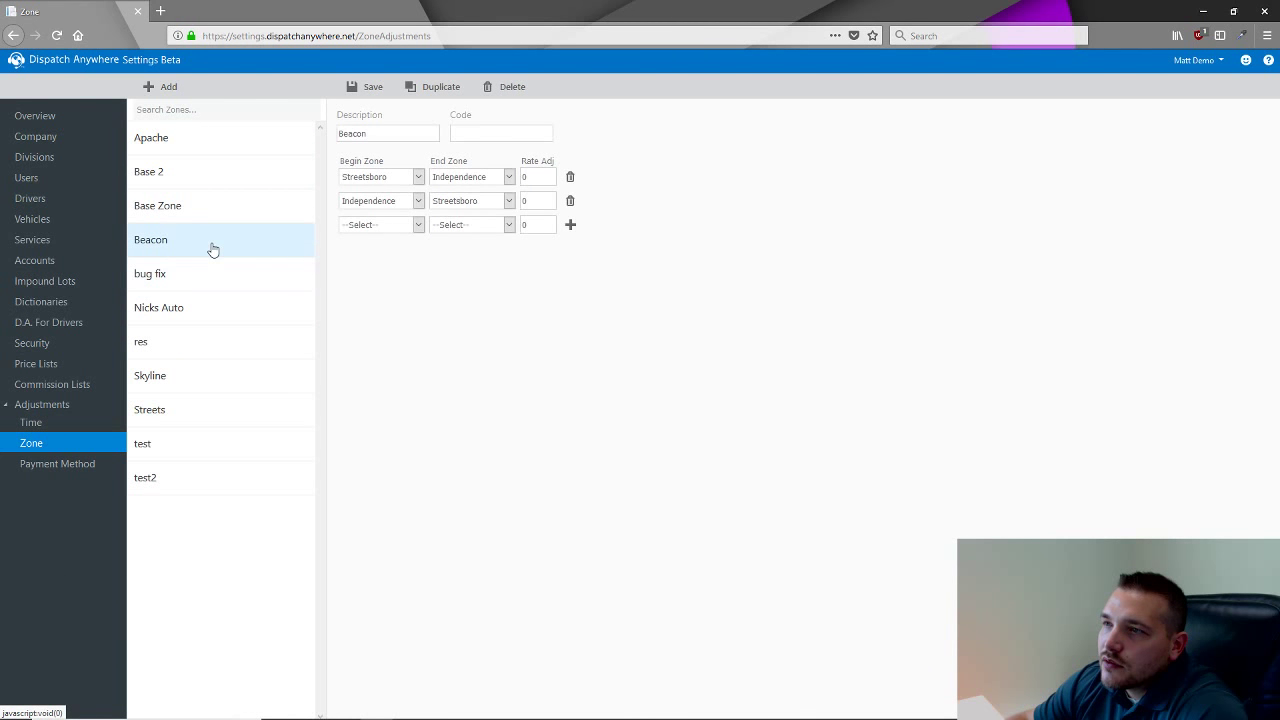
left_click(205, 307)
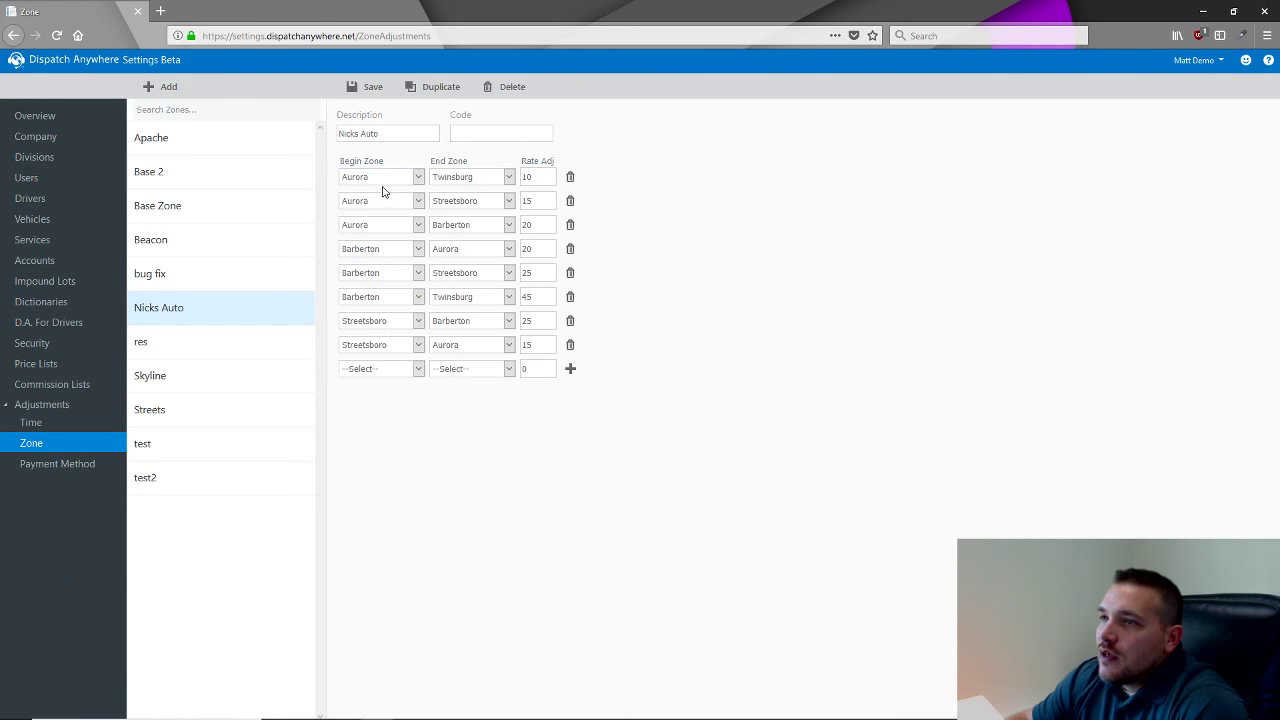
left_click(514, 708)
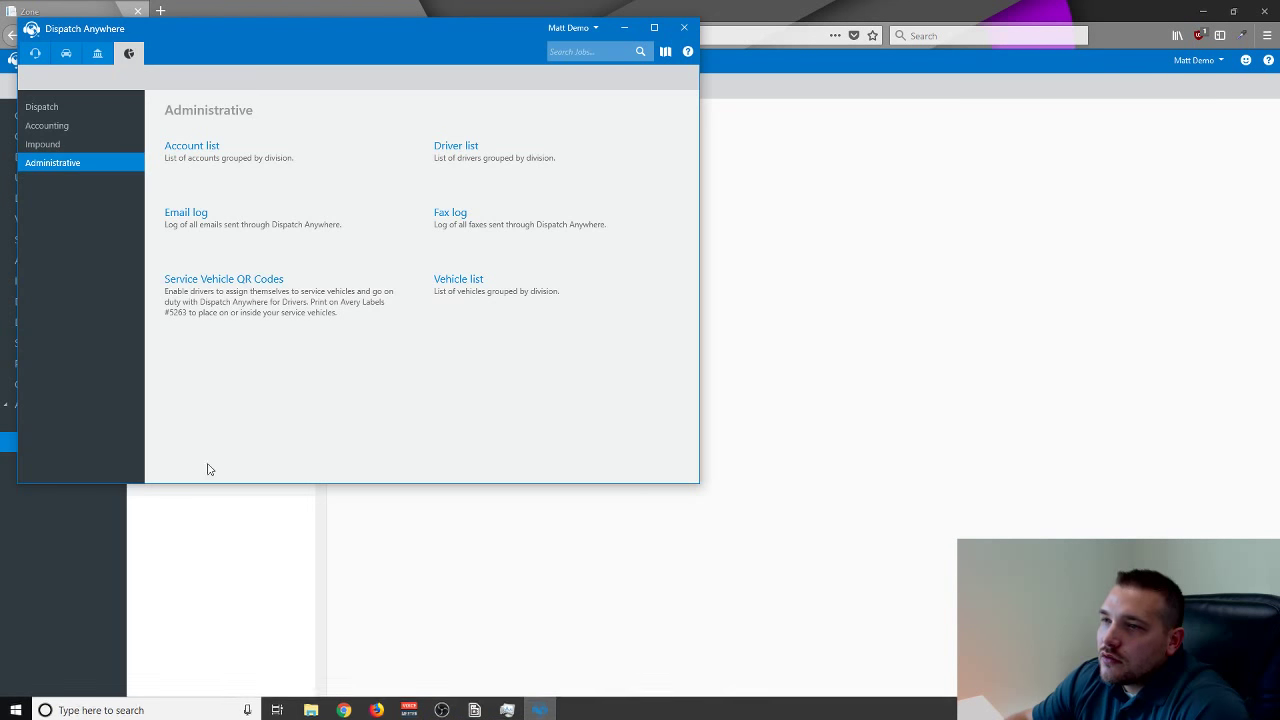
Open the confirmed tow job and set its pickup zone to Northwest, accepting the price update.
left_click(35, 53)
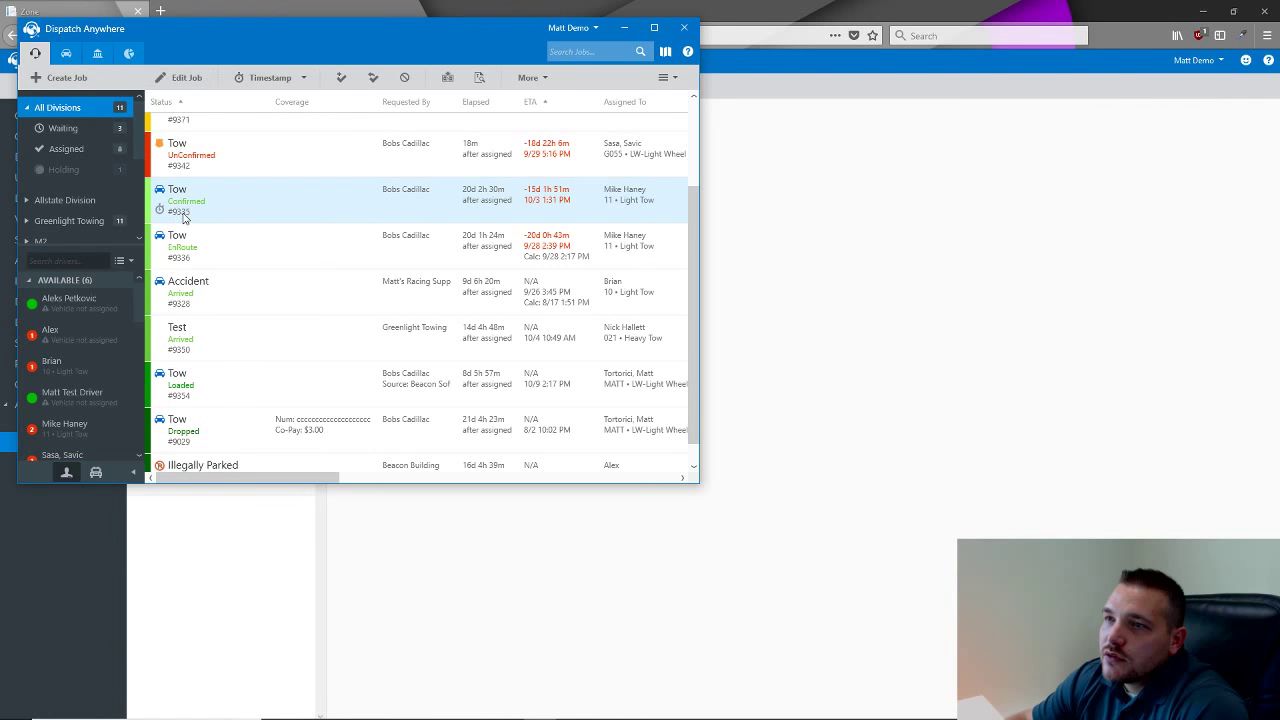
double_click(183, 216)
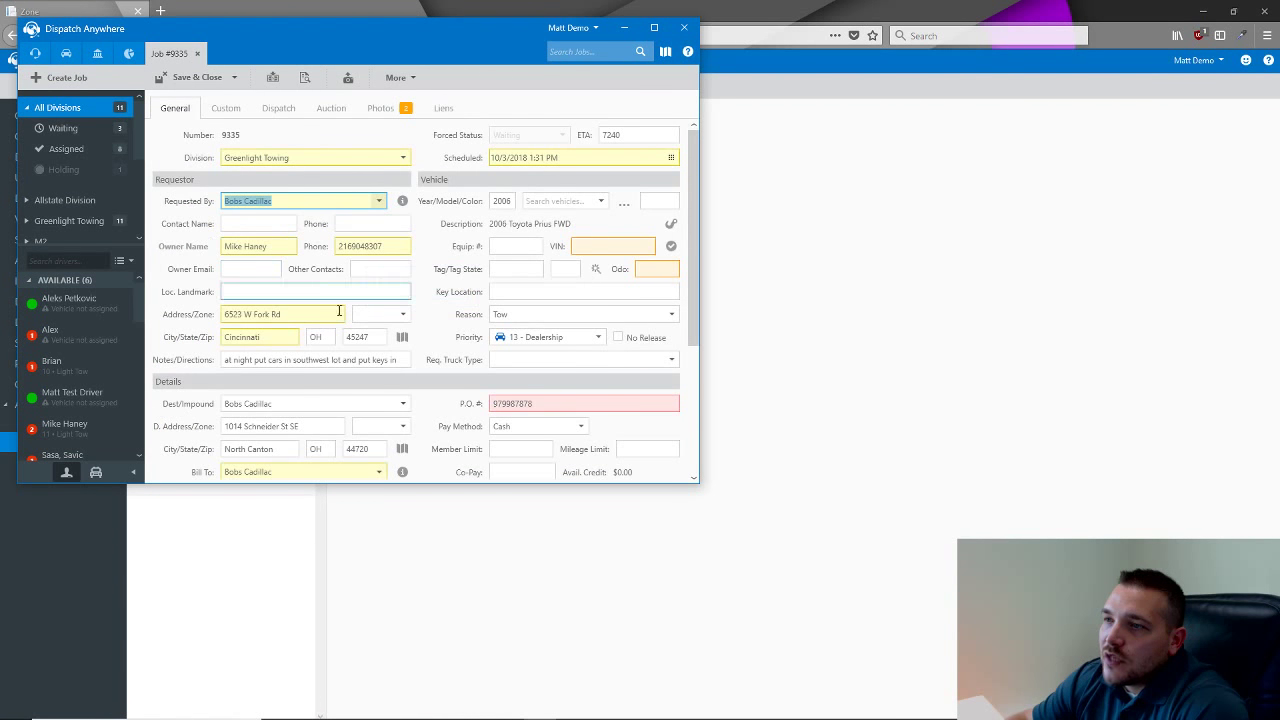
left_click(404, 315)
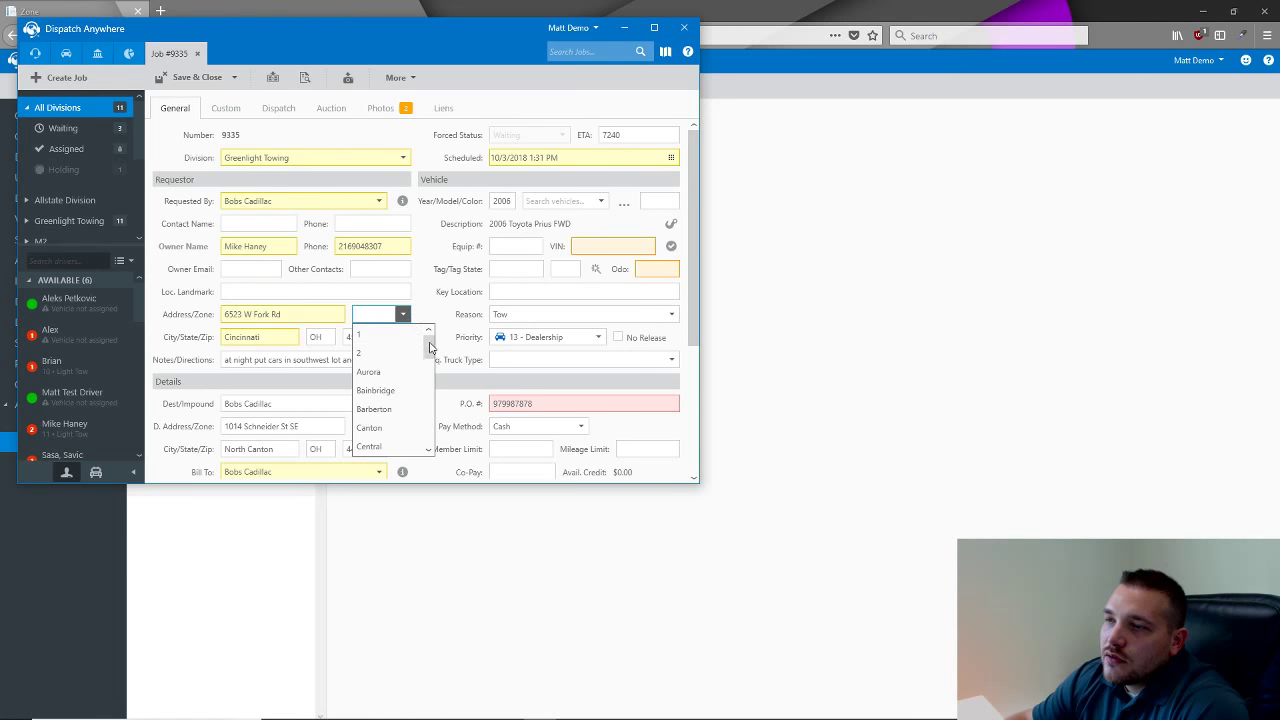
left_click_drag(430, 349, 430, 412)
left_click(375, 334)
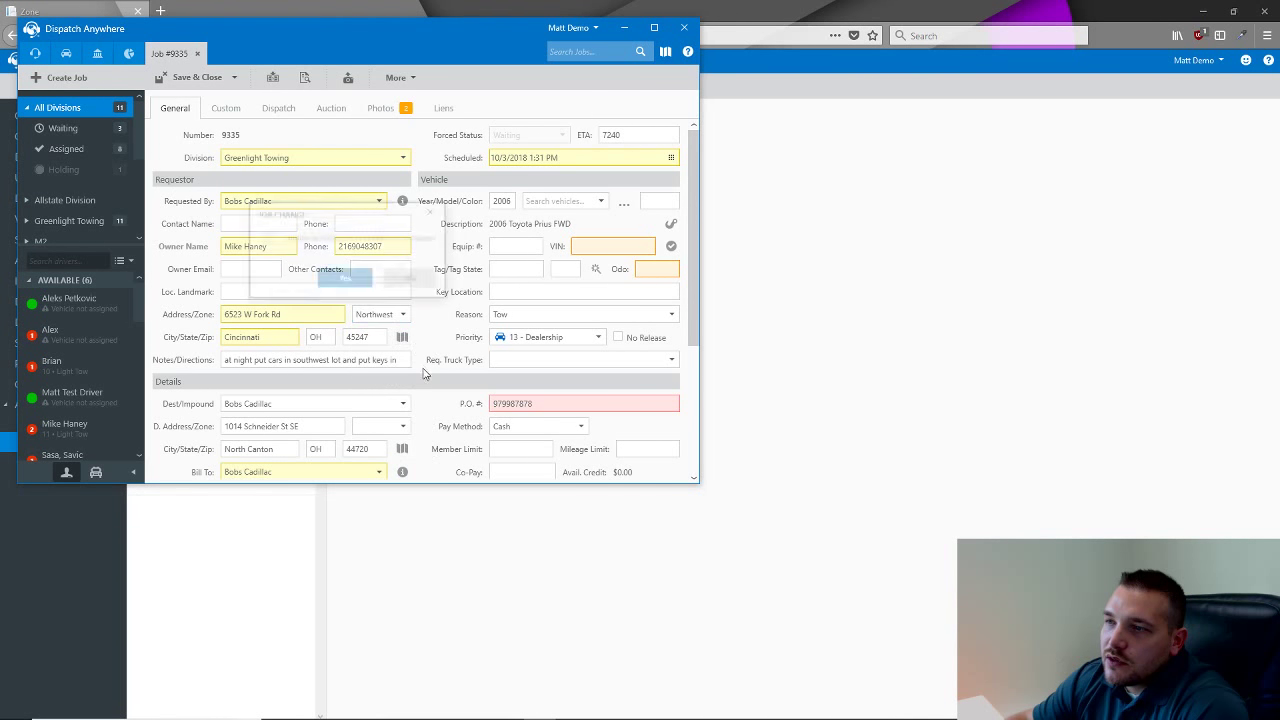
left_click(370, 284)
Set the job's drop-off zone to Canton and return to the zone settings.
left_click(404, 426)
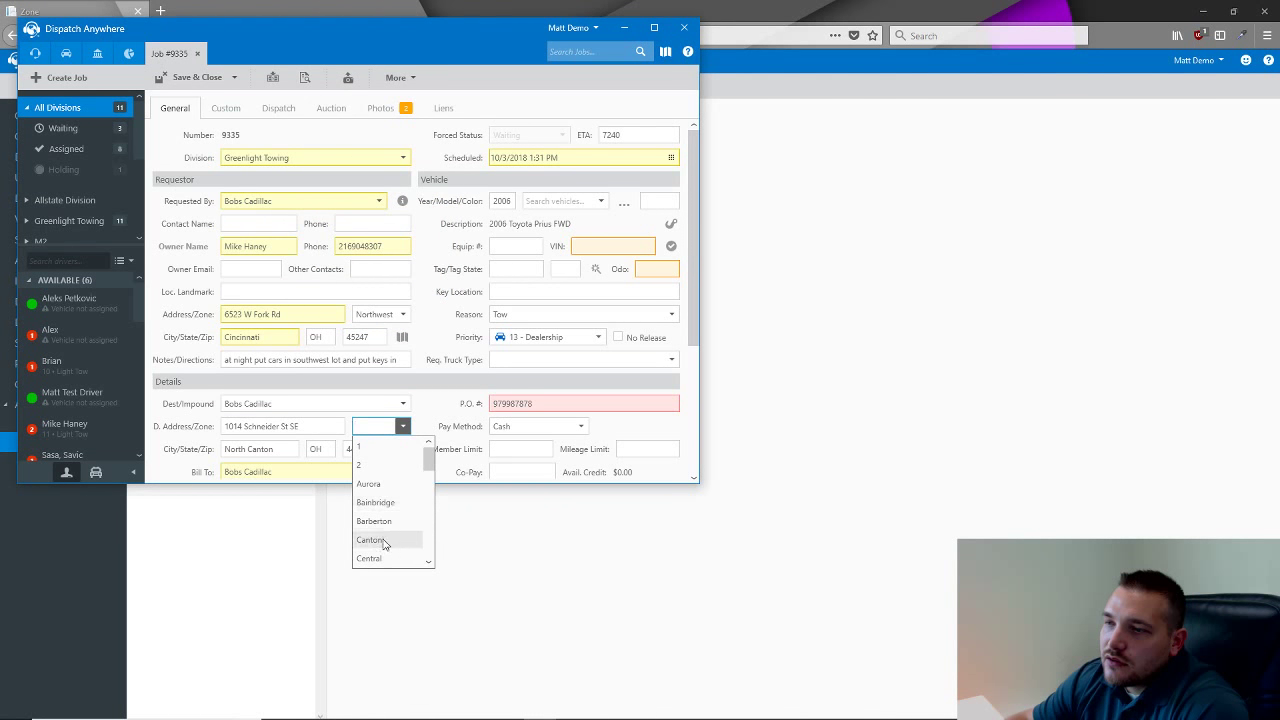
left_click(395, 540)
scroll(425, 421, "down", 1)
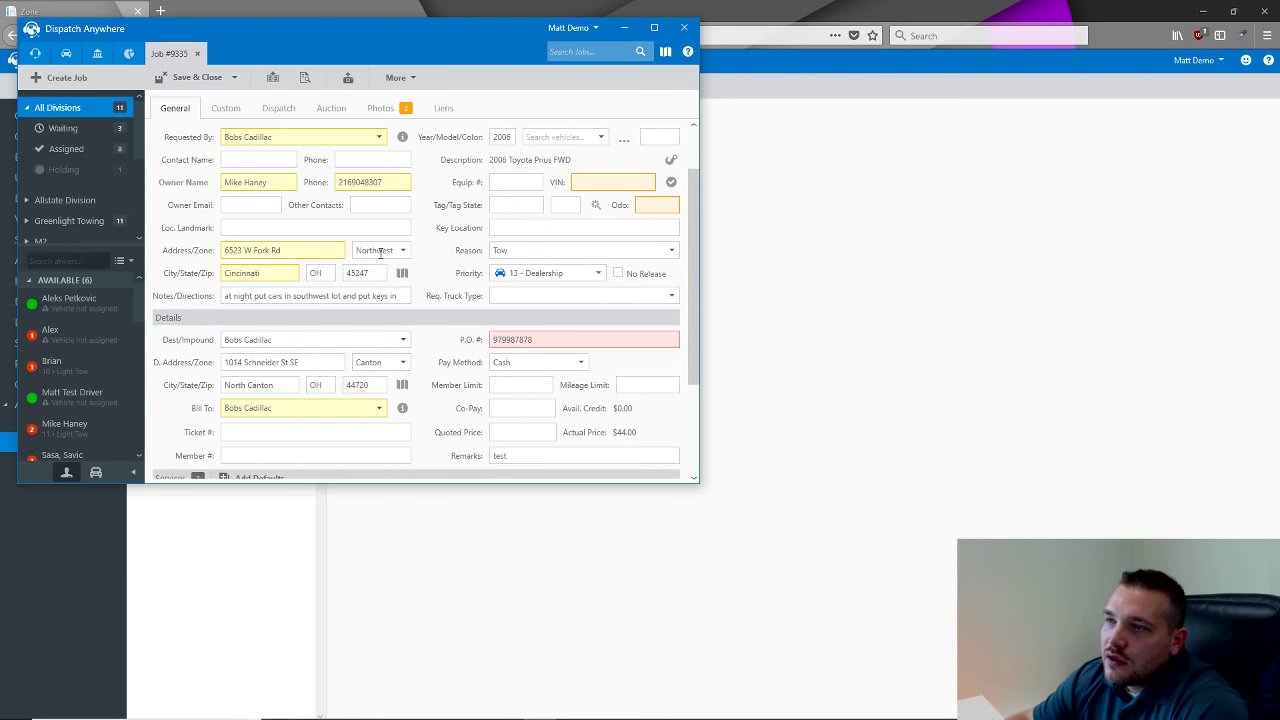
left_click(873, 318)
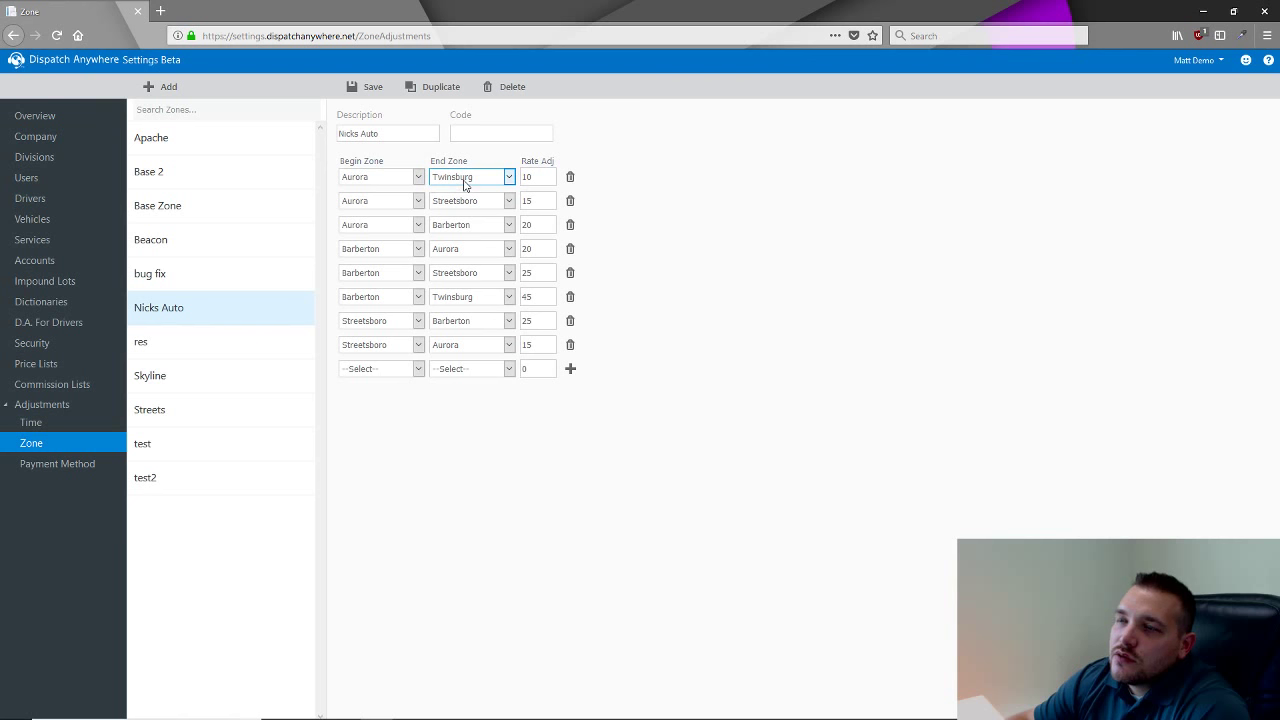
Add a Twinsburg-to-Aurora row with rate adjustment 10 to Nicks Auto, then add another blank row.
left_click(531, 180)
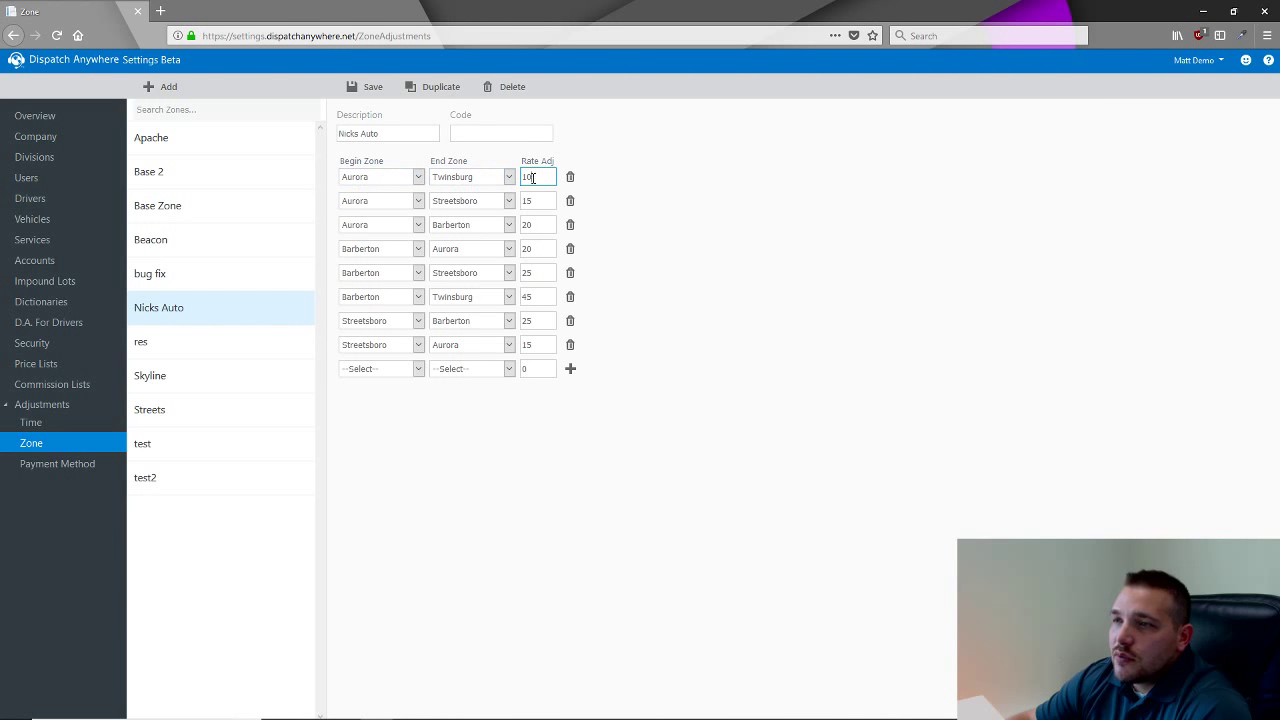
left_click(389, 369)
key("t")
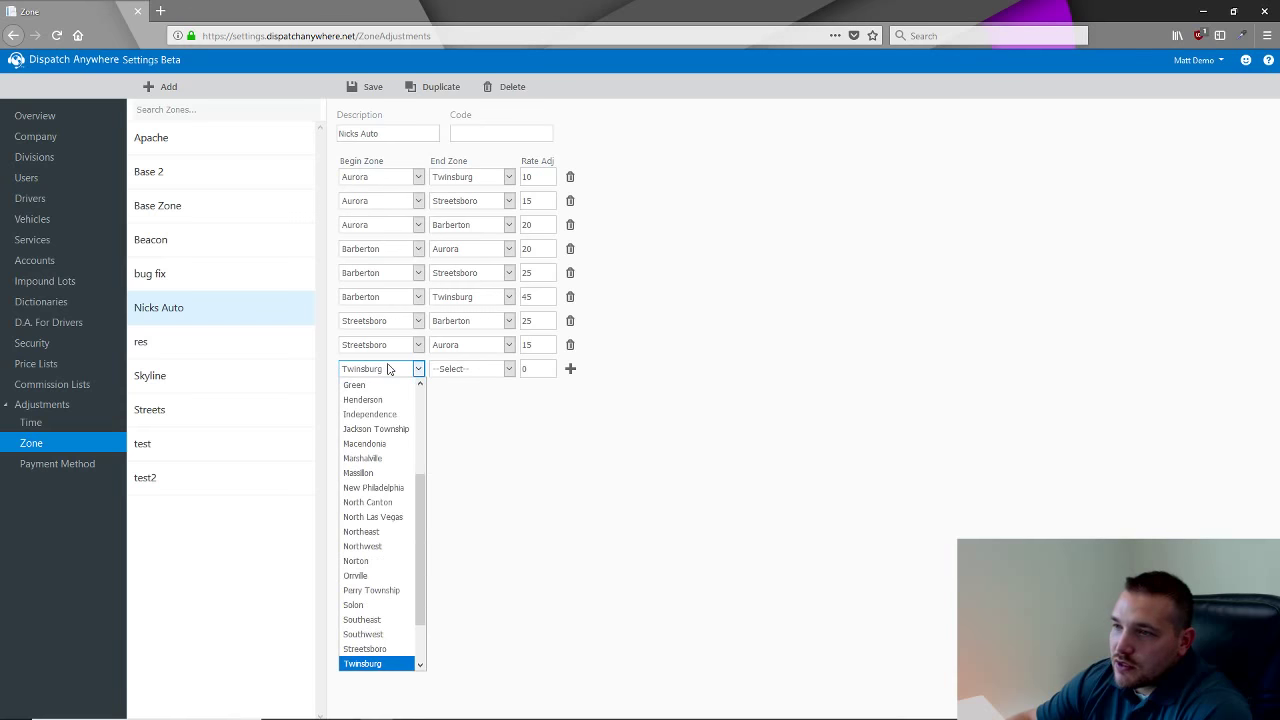
key("Return")
left_click(460, 373)
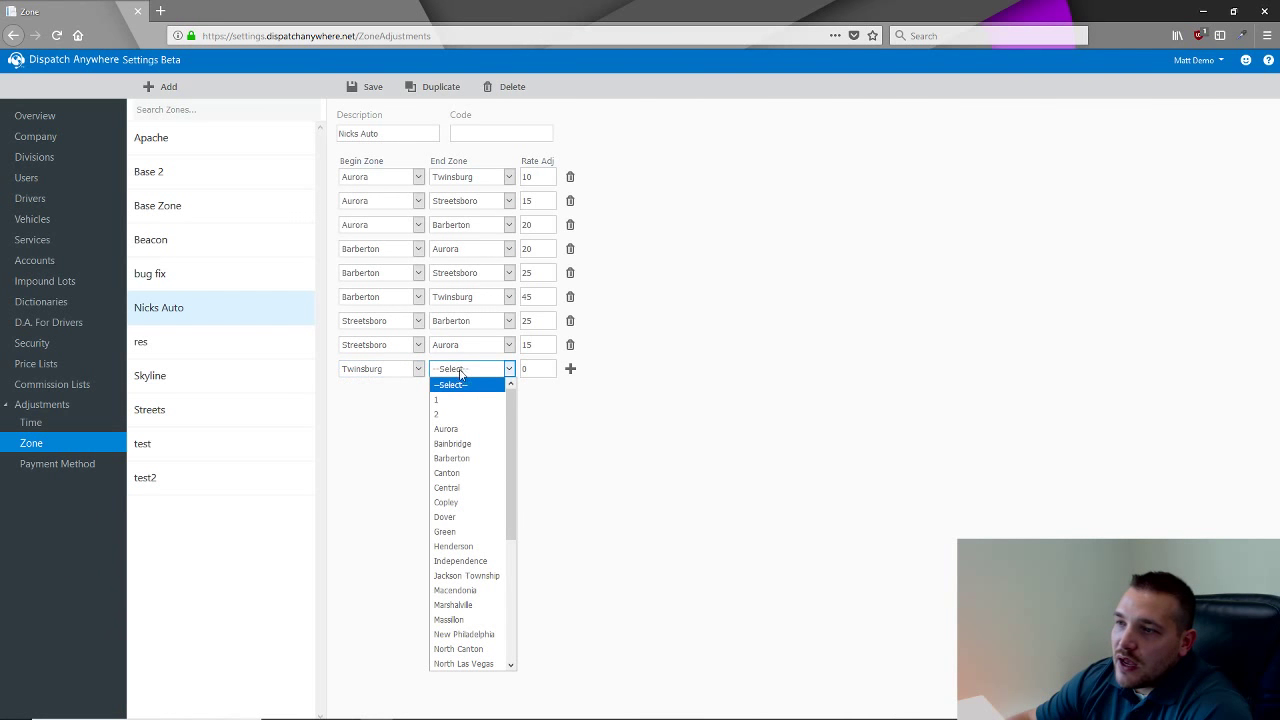
left_click(480, 428)
left_click(534, 369)
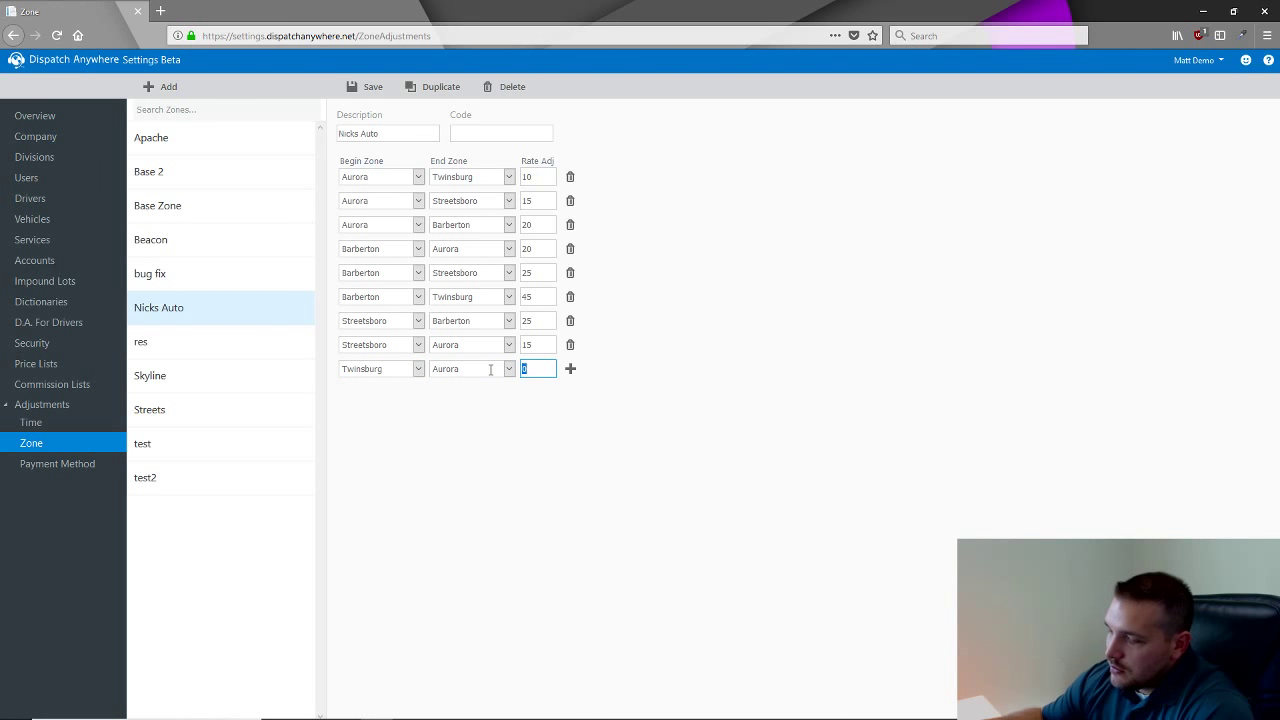
type("10")
left_click(570, 368)
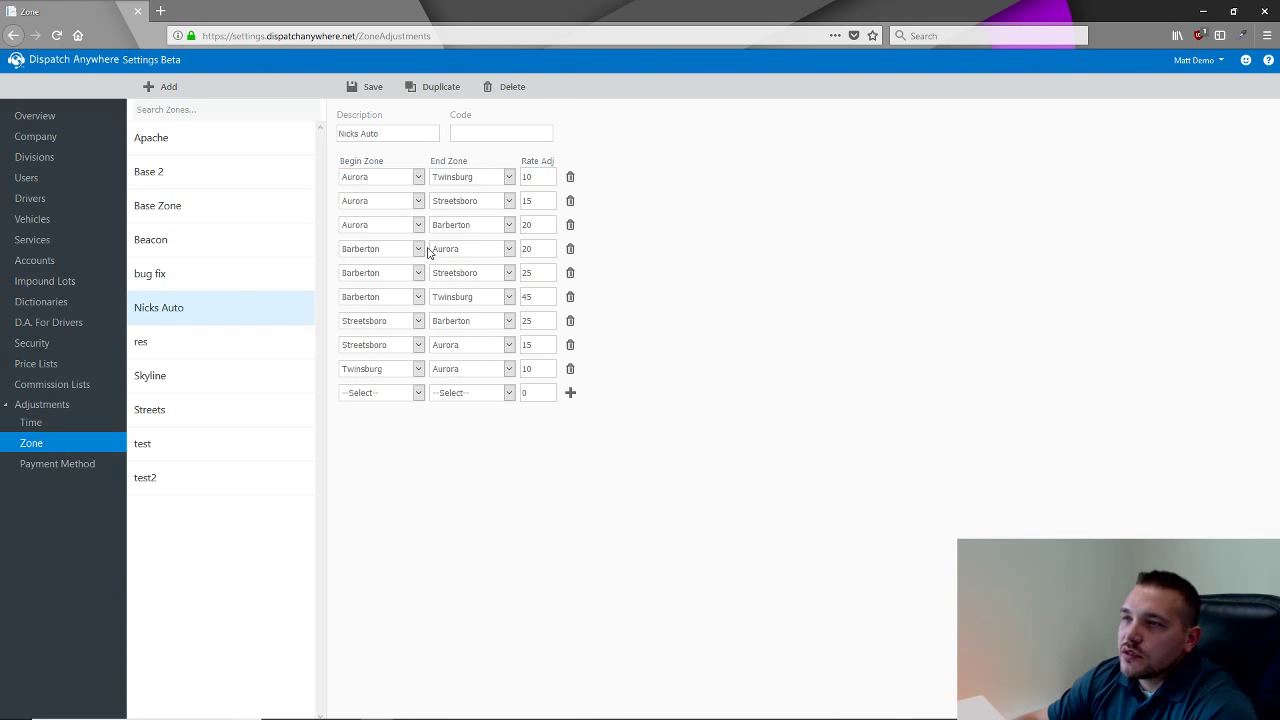
Leave the zone page, inspect Credit Adjust's 5% Credit Card rate, then go to Price Lists.
left_click(540, 707)
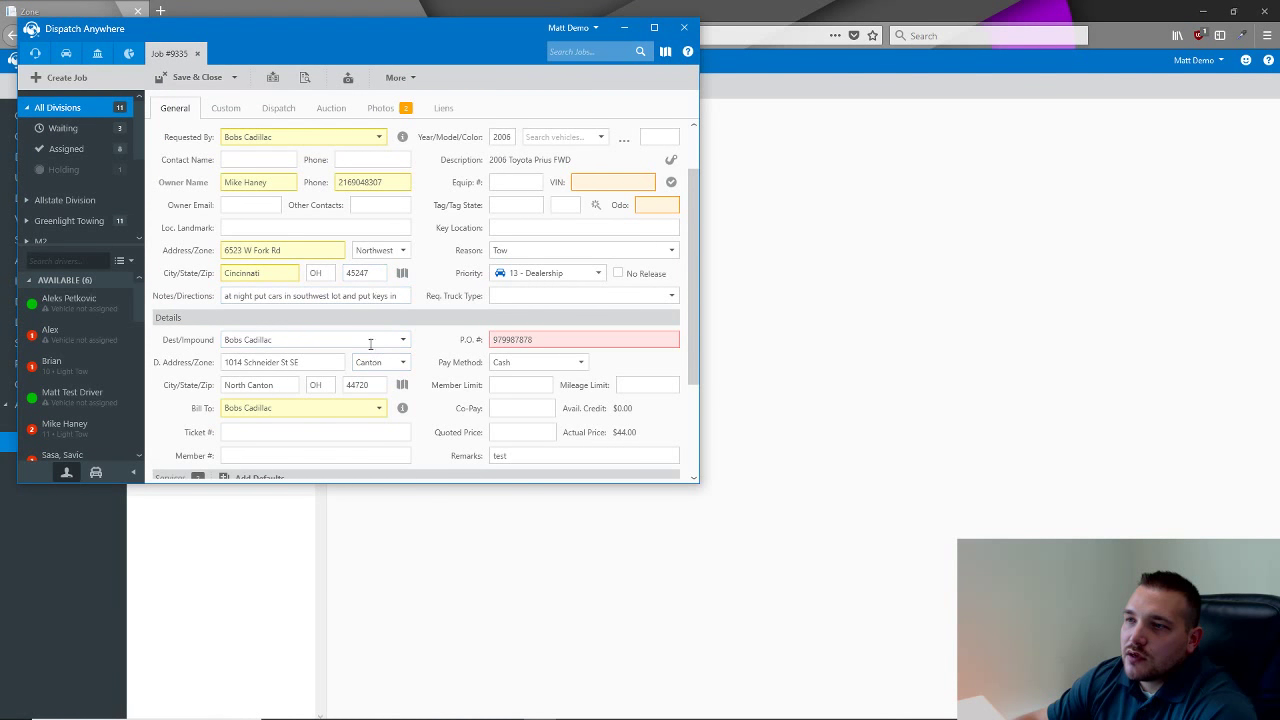
key("alt+Tab")
left_click(60, 465)
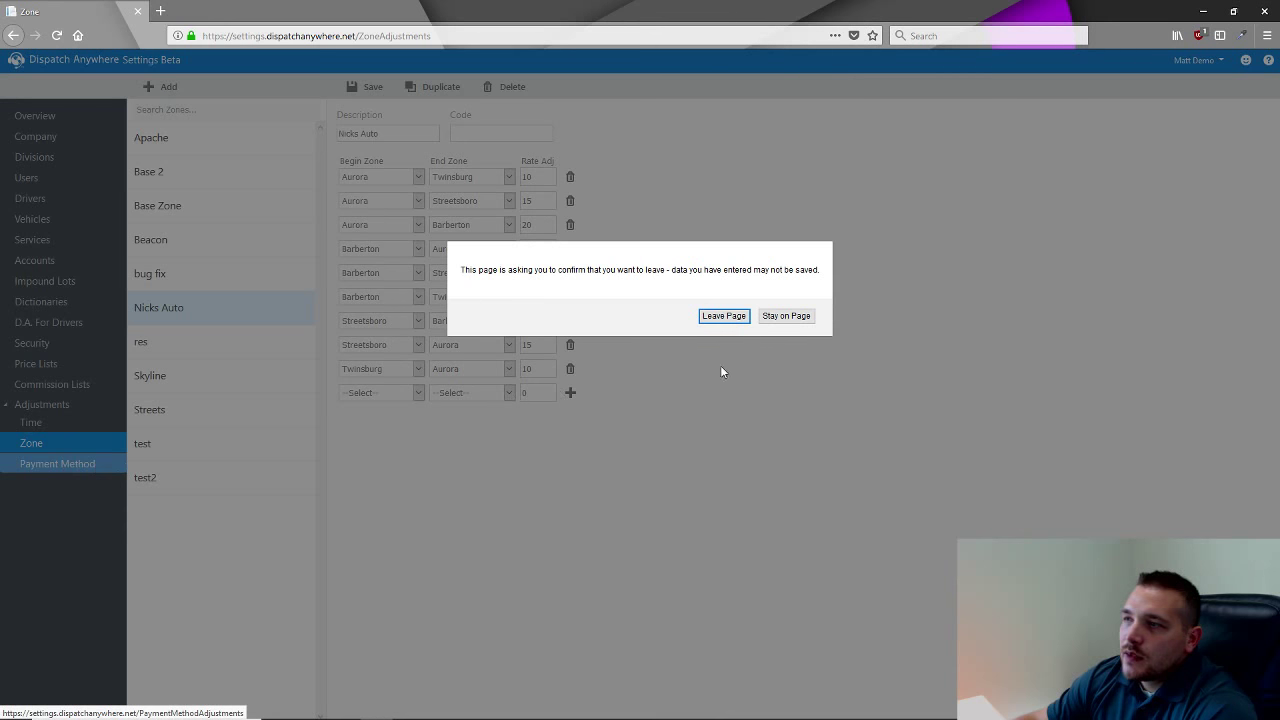
left_click(723, 316)
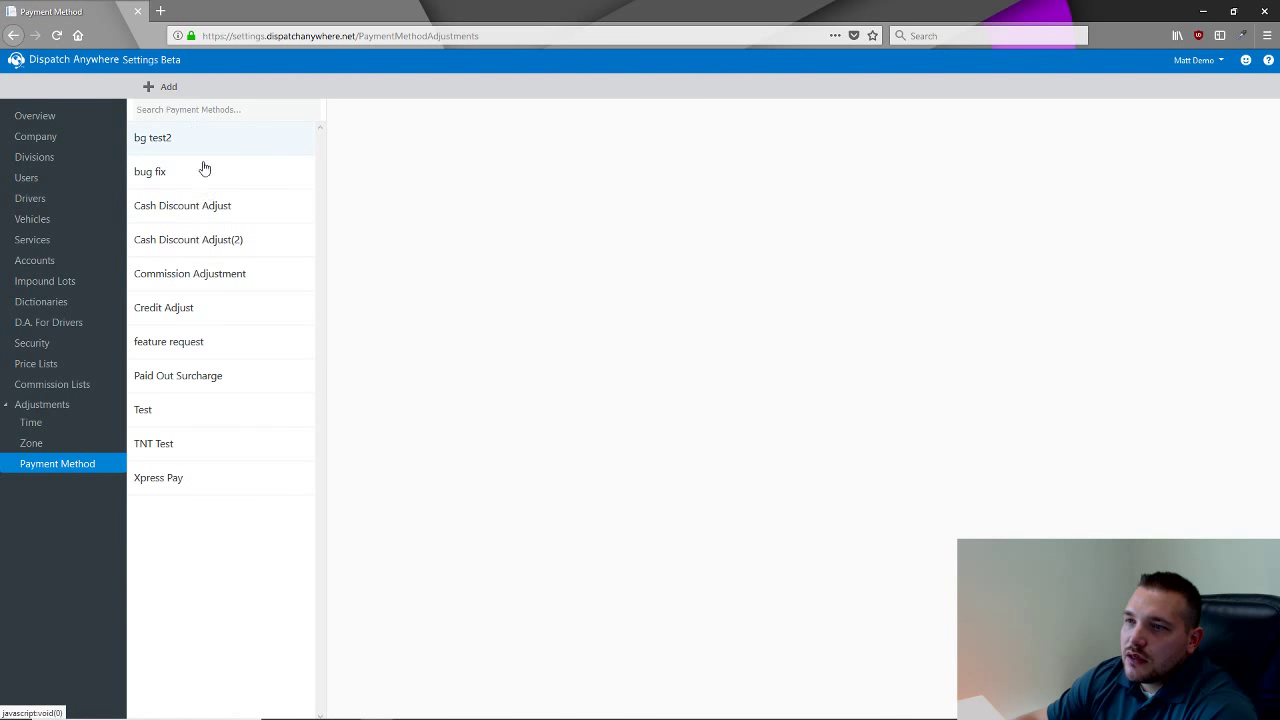
left_click(186, 326)
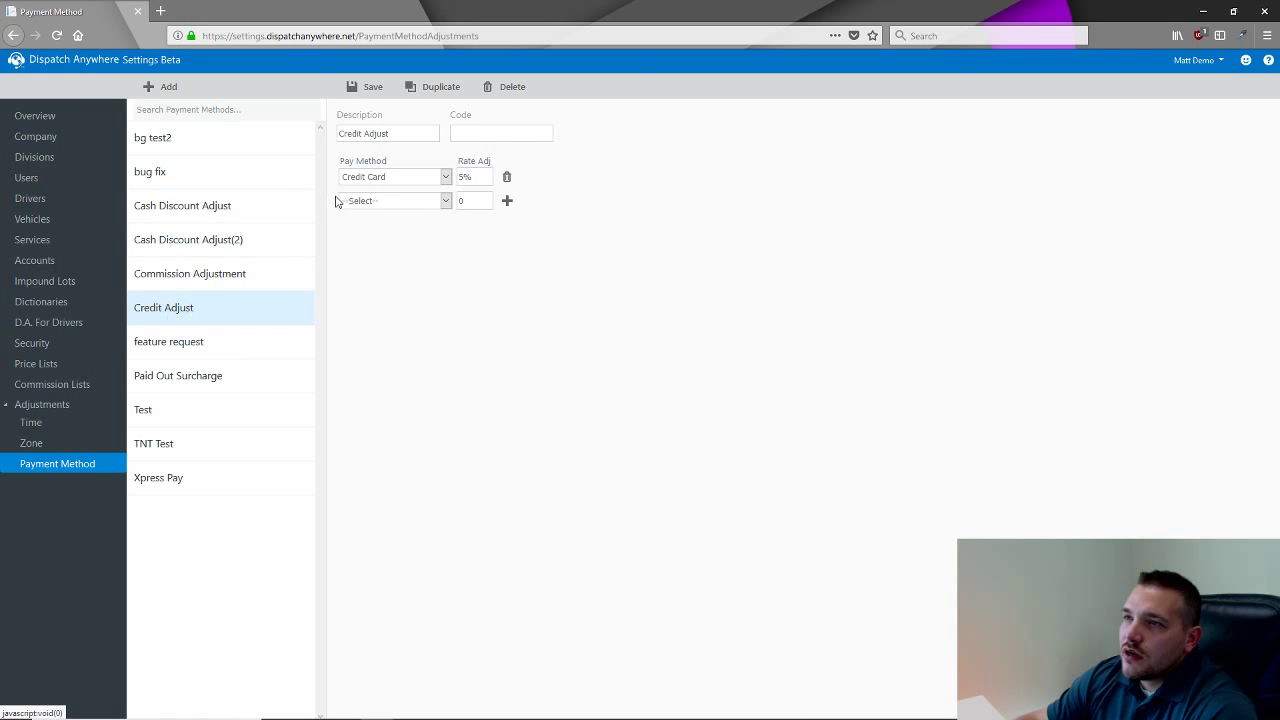
left_click(474, 180)
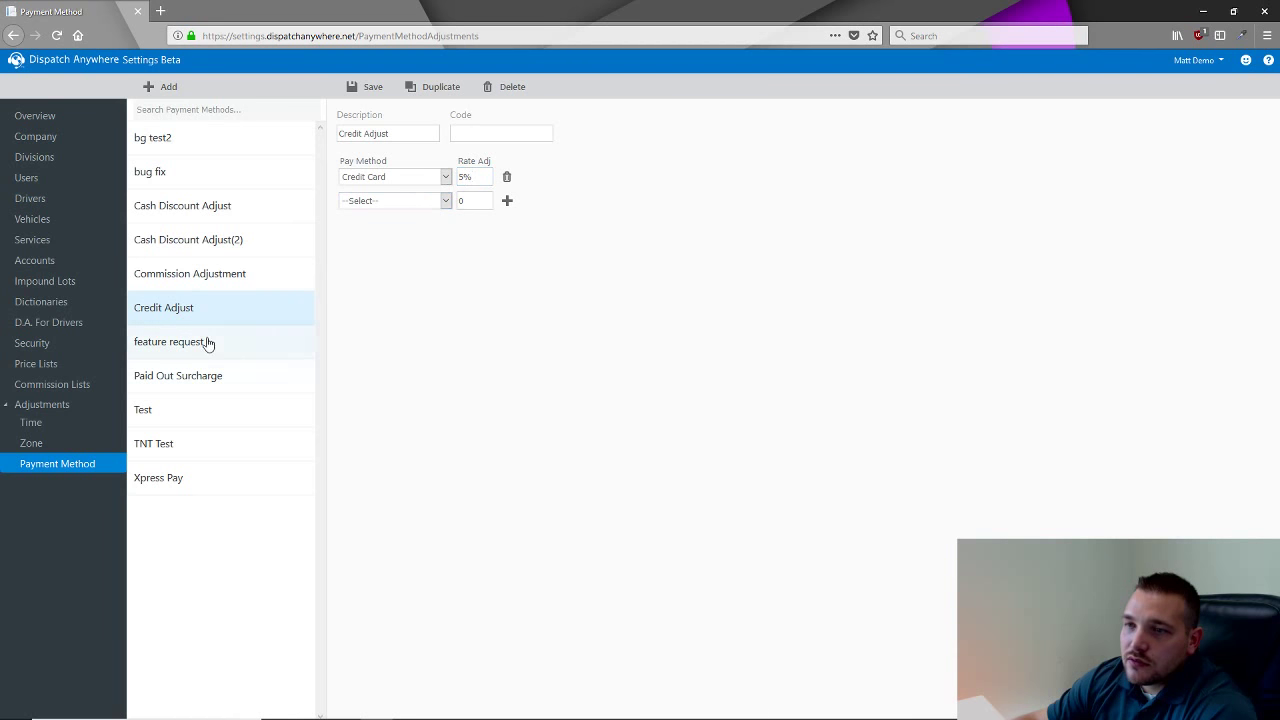
left_click(47, 366)
In BG Towing, give Hourly Tow the BG Time adjustment and Jump Start a time adjustment.
left_click(178, 241)
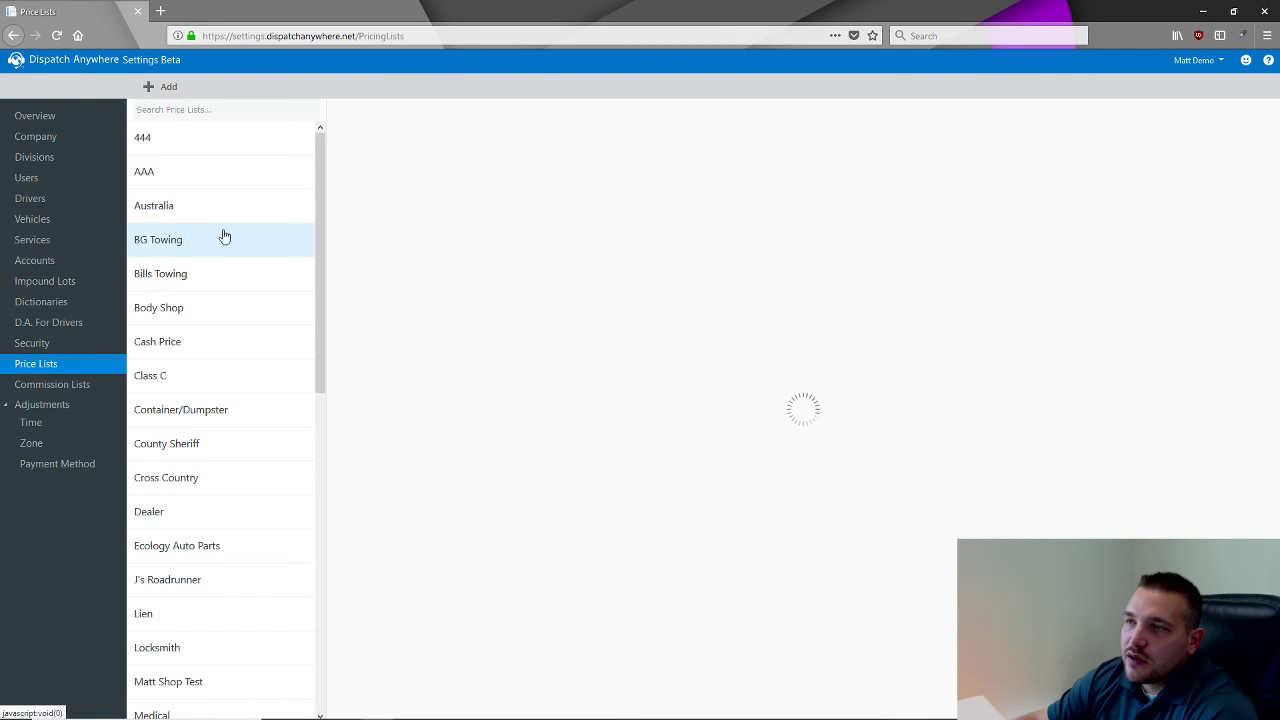
left_click(683, 220)
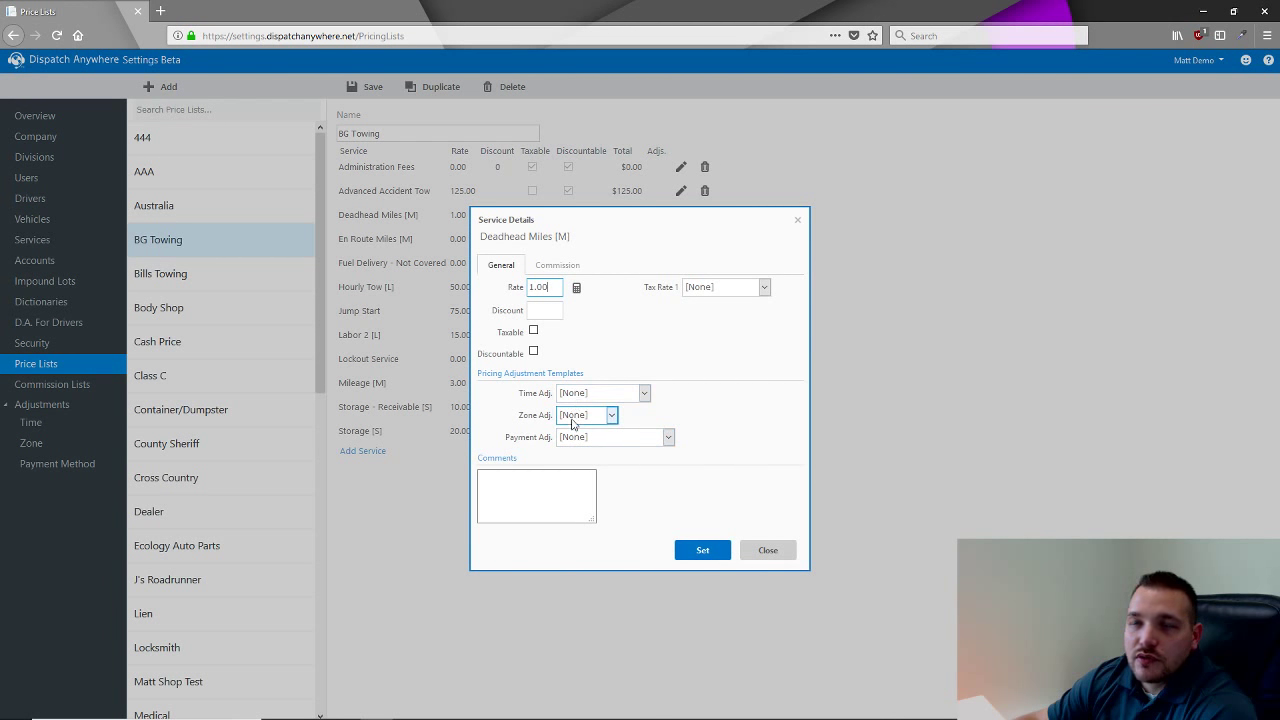
left_click(754, 551)
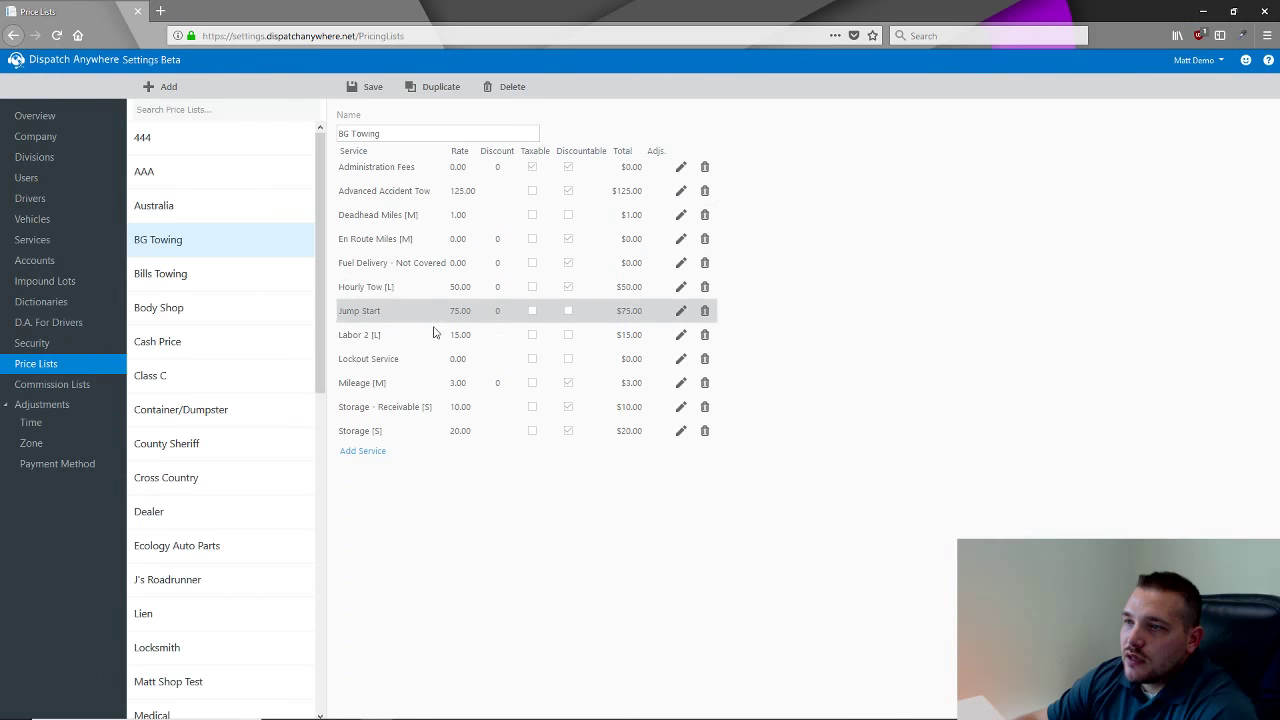
left_click(681, 287)
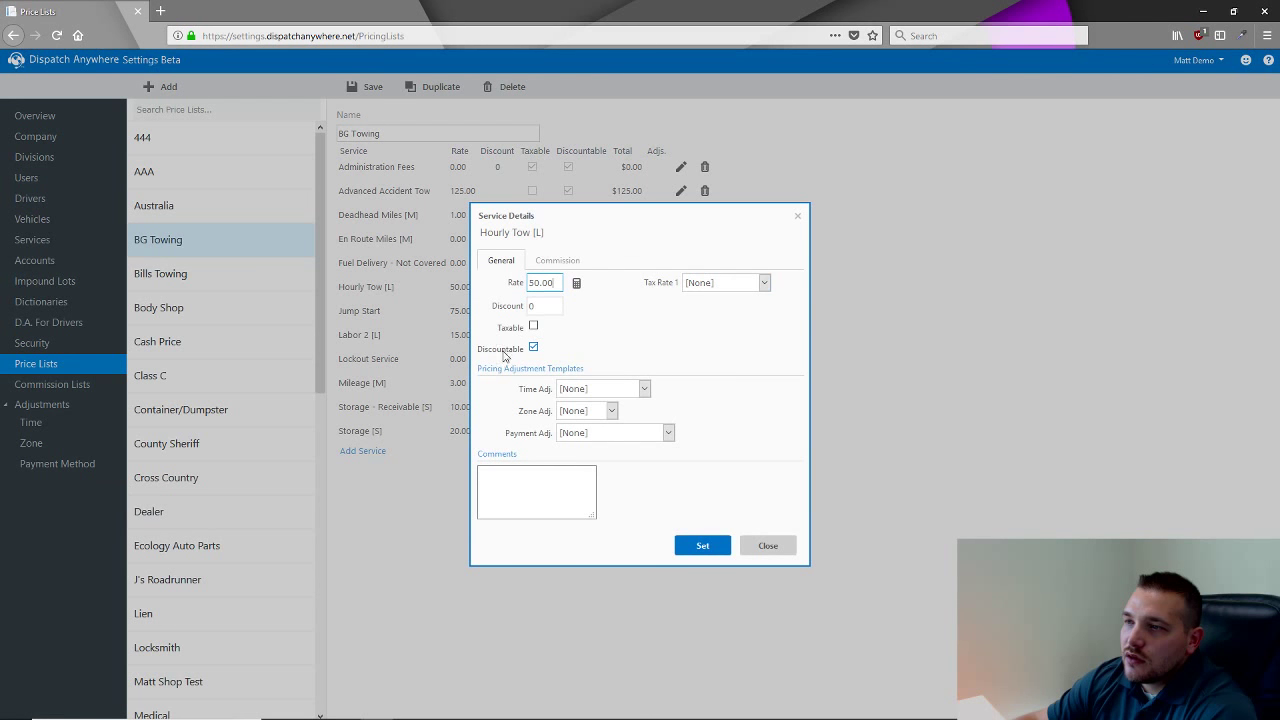
left_click(620, 390)
left_click(598, 466)
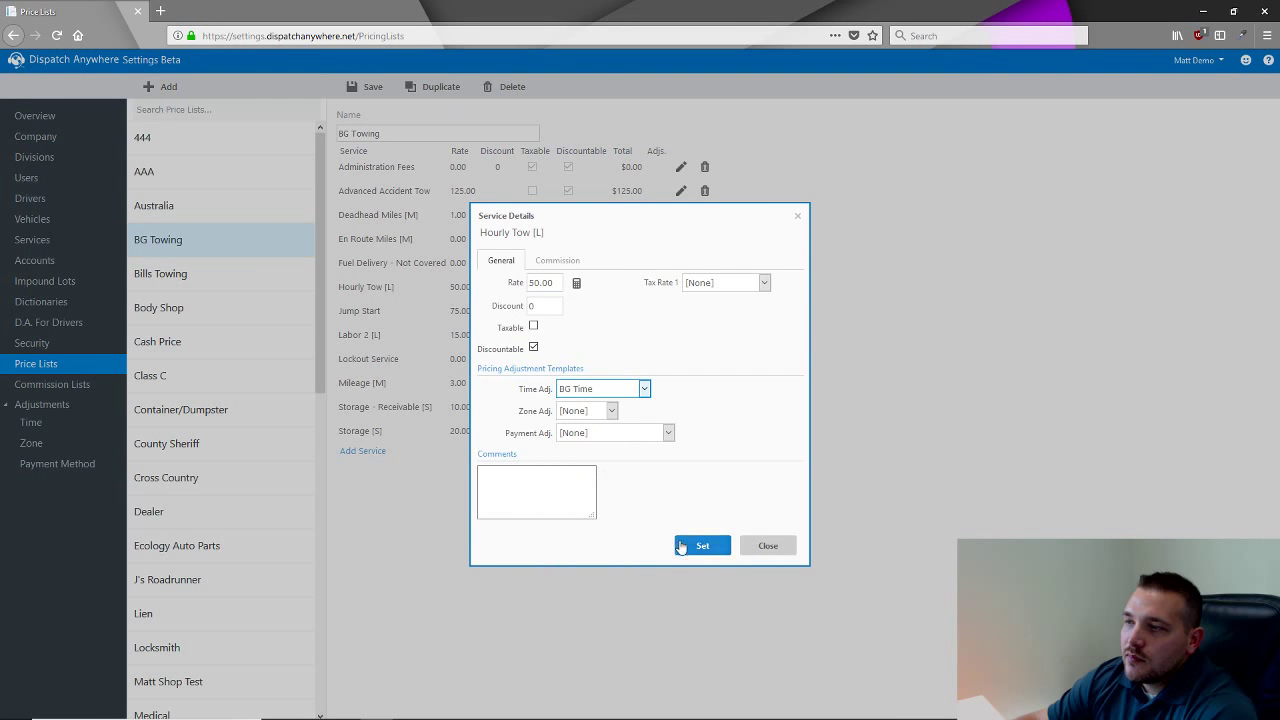
left_click(702, 545)
left_click(681, 311)
left_click(595, 389)
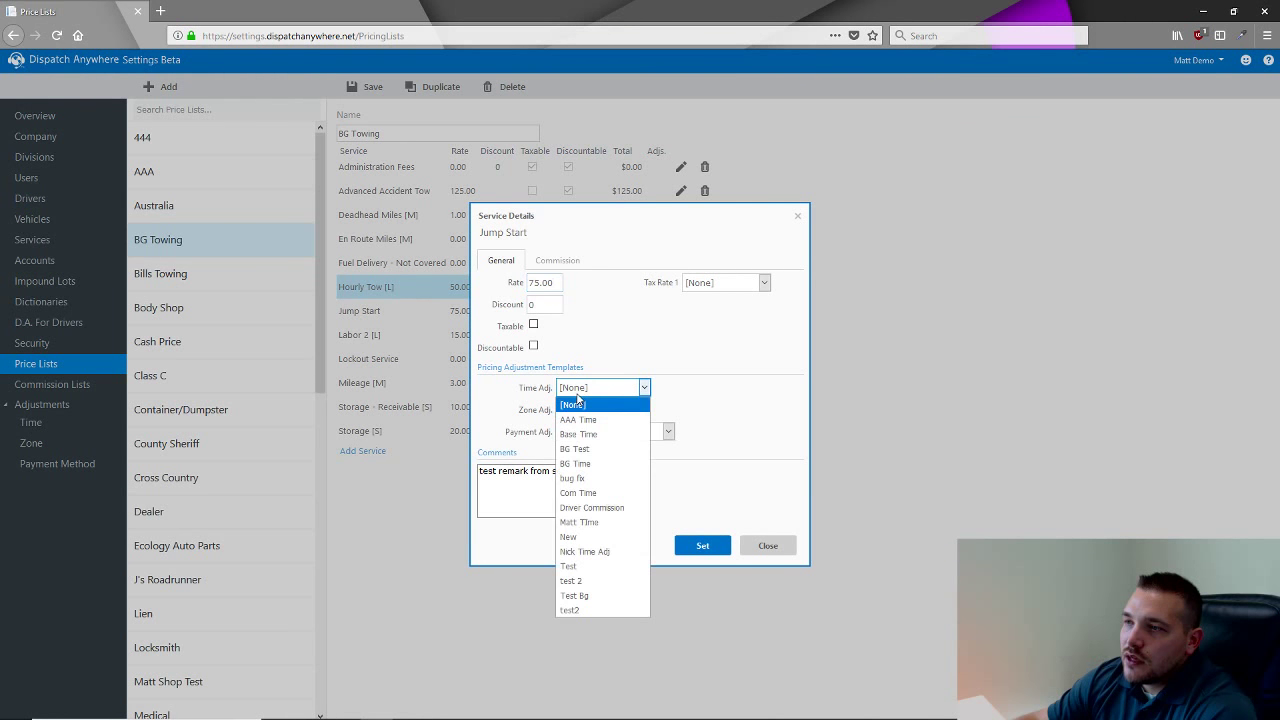
left_click(590, 447)
left_click(697, 545)
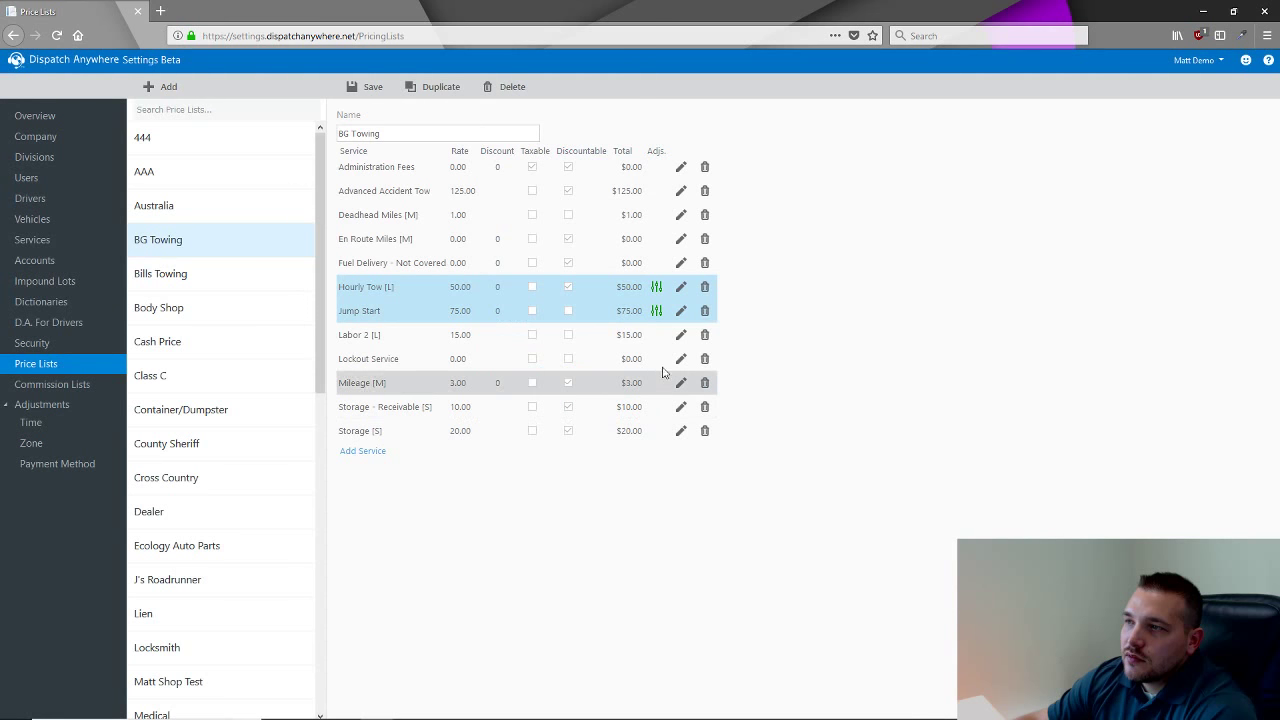
Assign the Credit Adjust payment template to Labor 2, Lockout Service and Mileage.
left_click(681, 334)
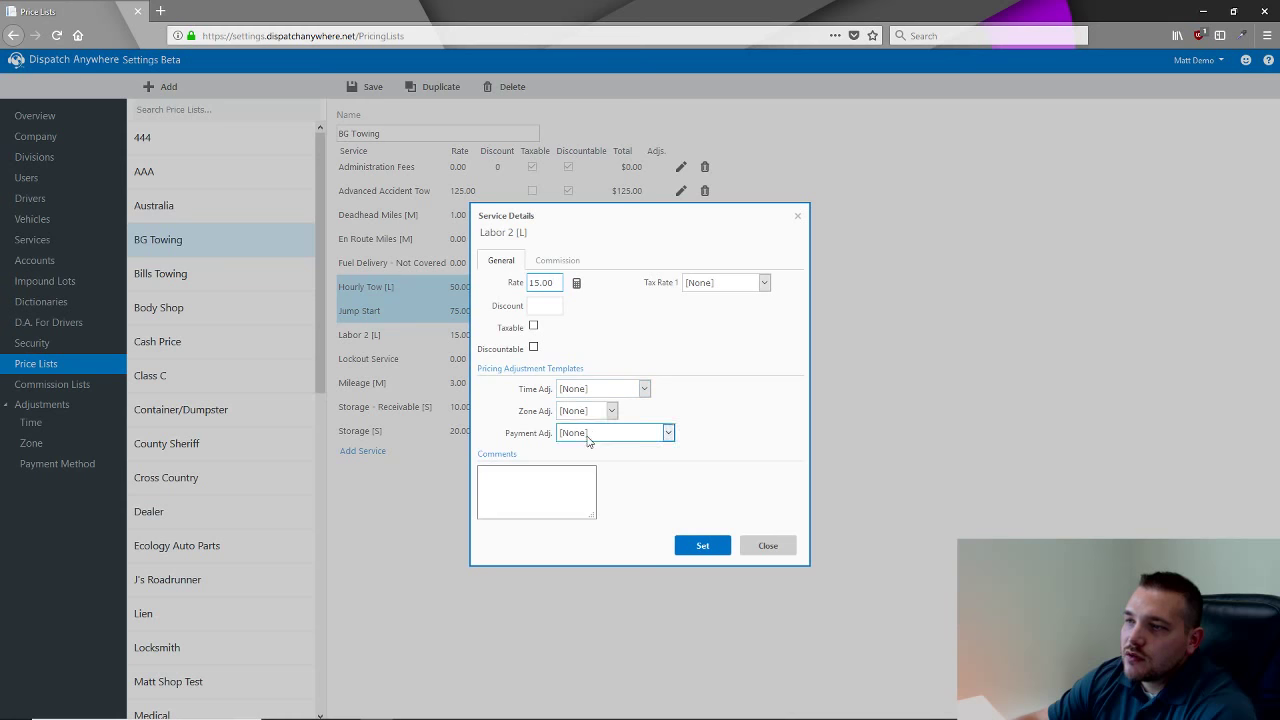
left_click(667, 432)
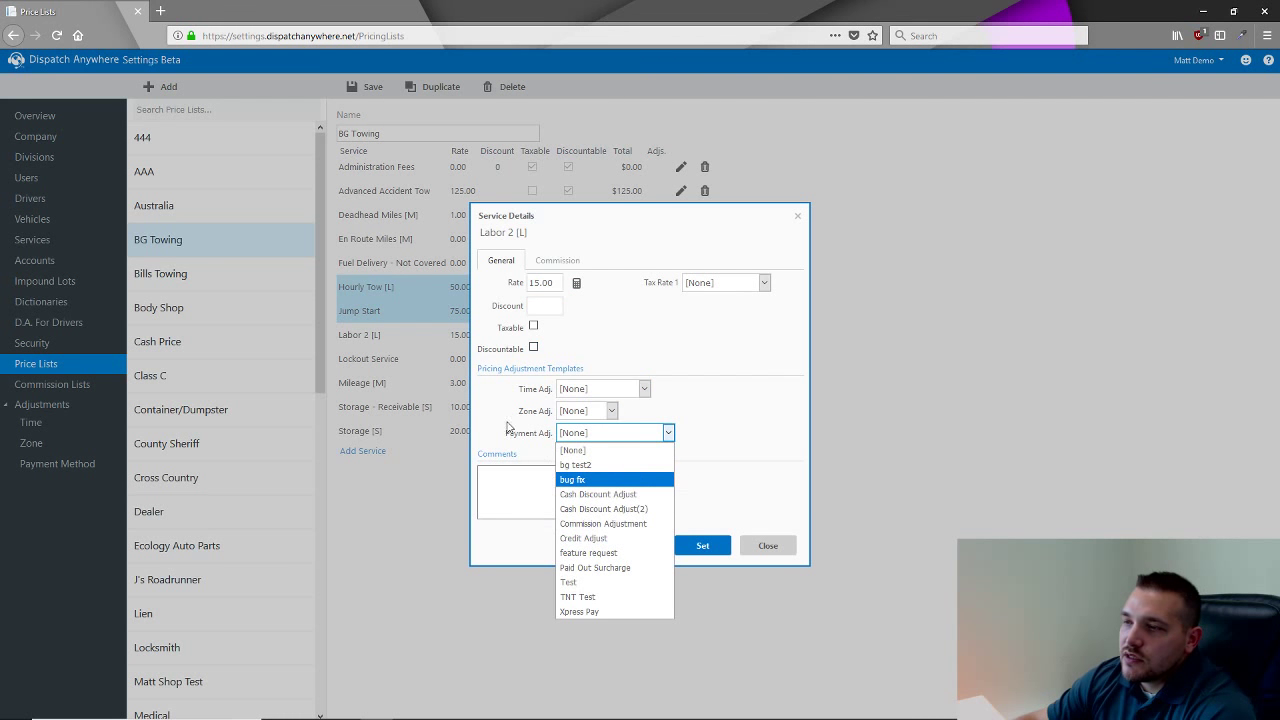
left_click(583, 538)
left_click(703, 545)
left_click(681, 358)
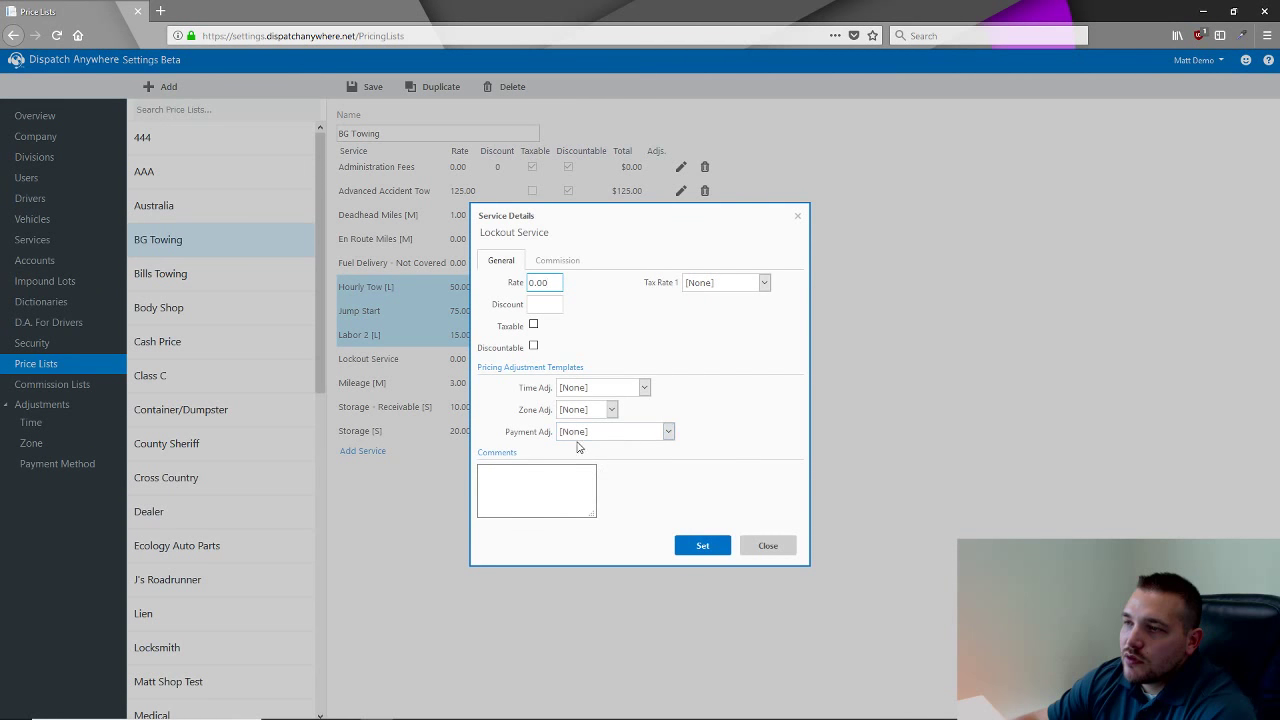
left_click(578, 437)
left_click(596, 536)
left_click(703, 545)
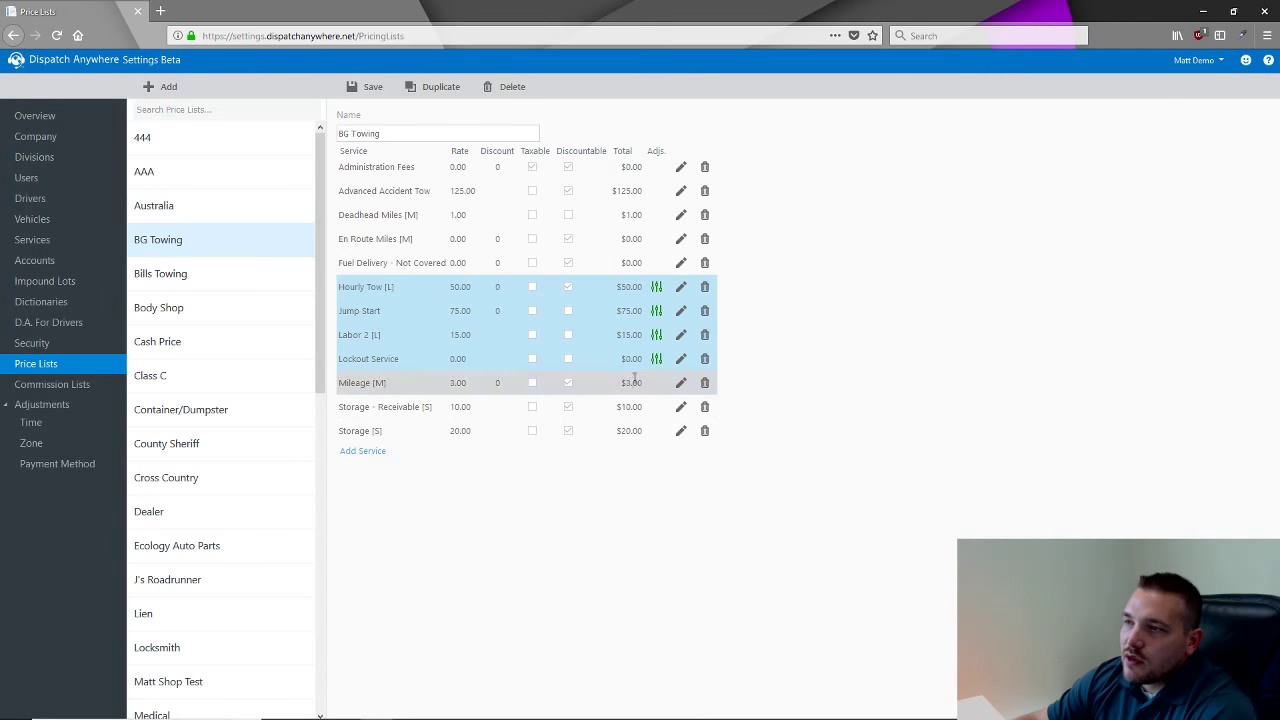
left_click(681, 382)
left_click(592, 433)
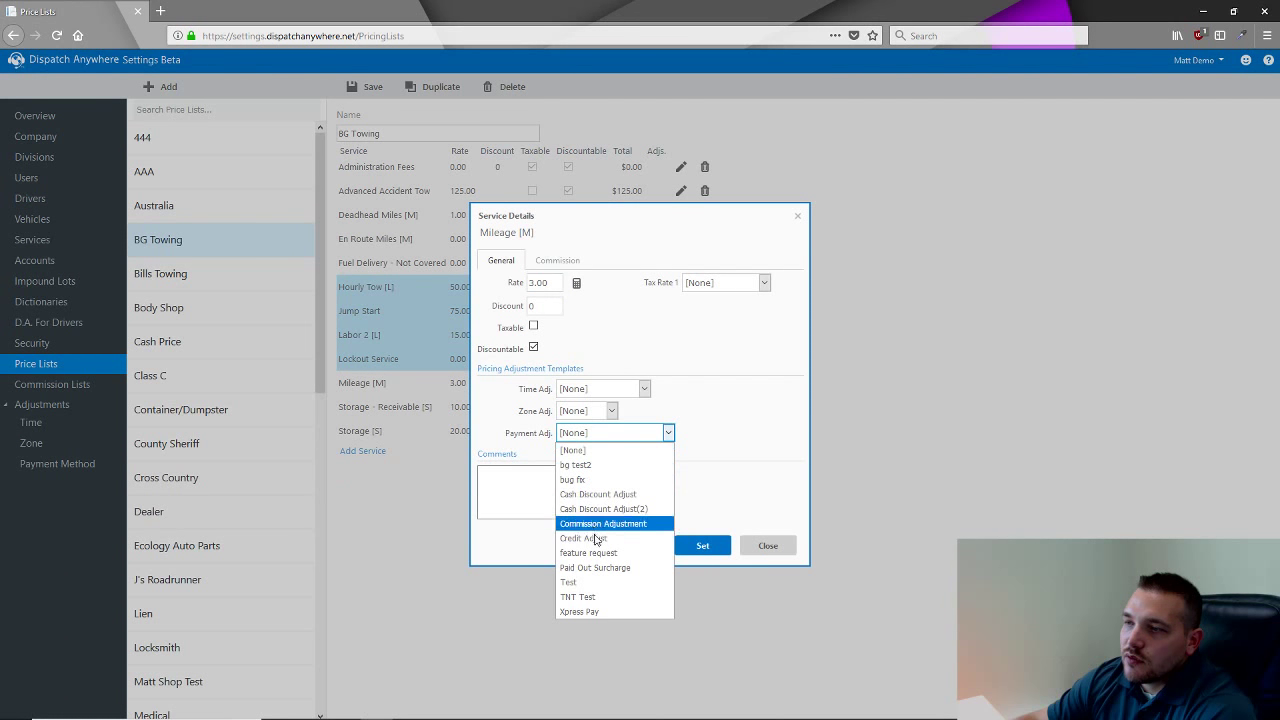
left_click(583, 538)
left_click(703, 545)
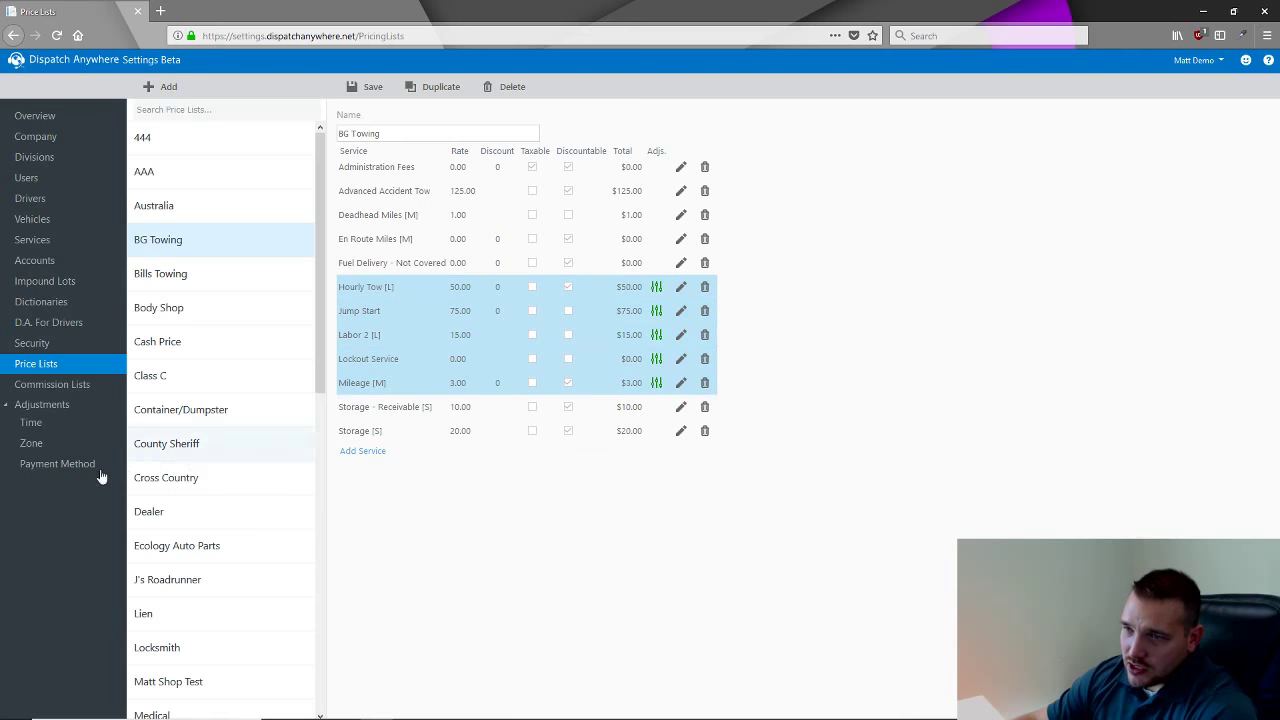